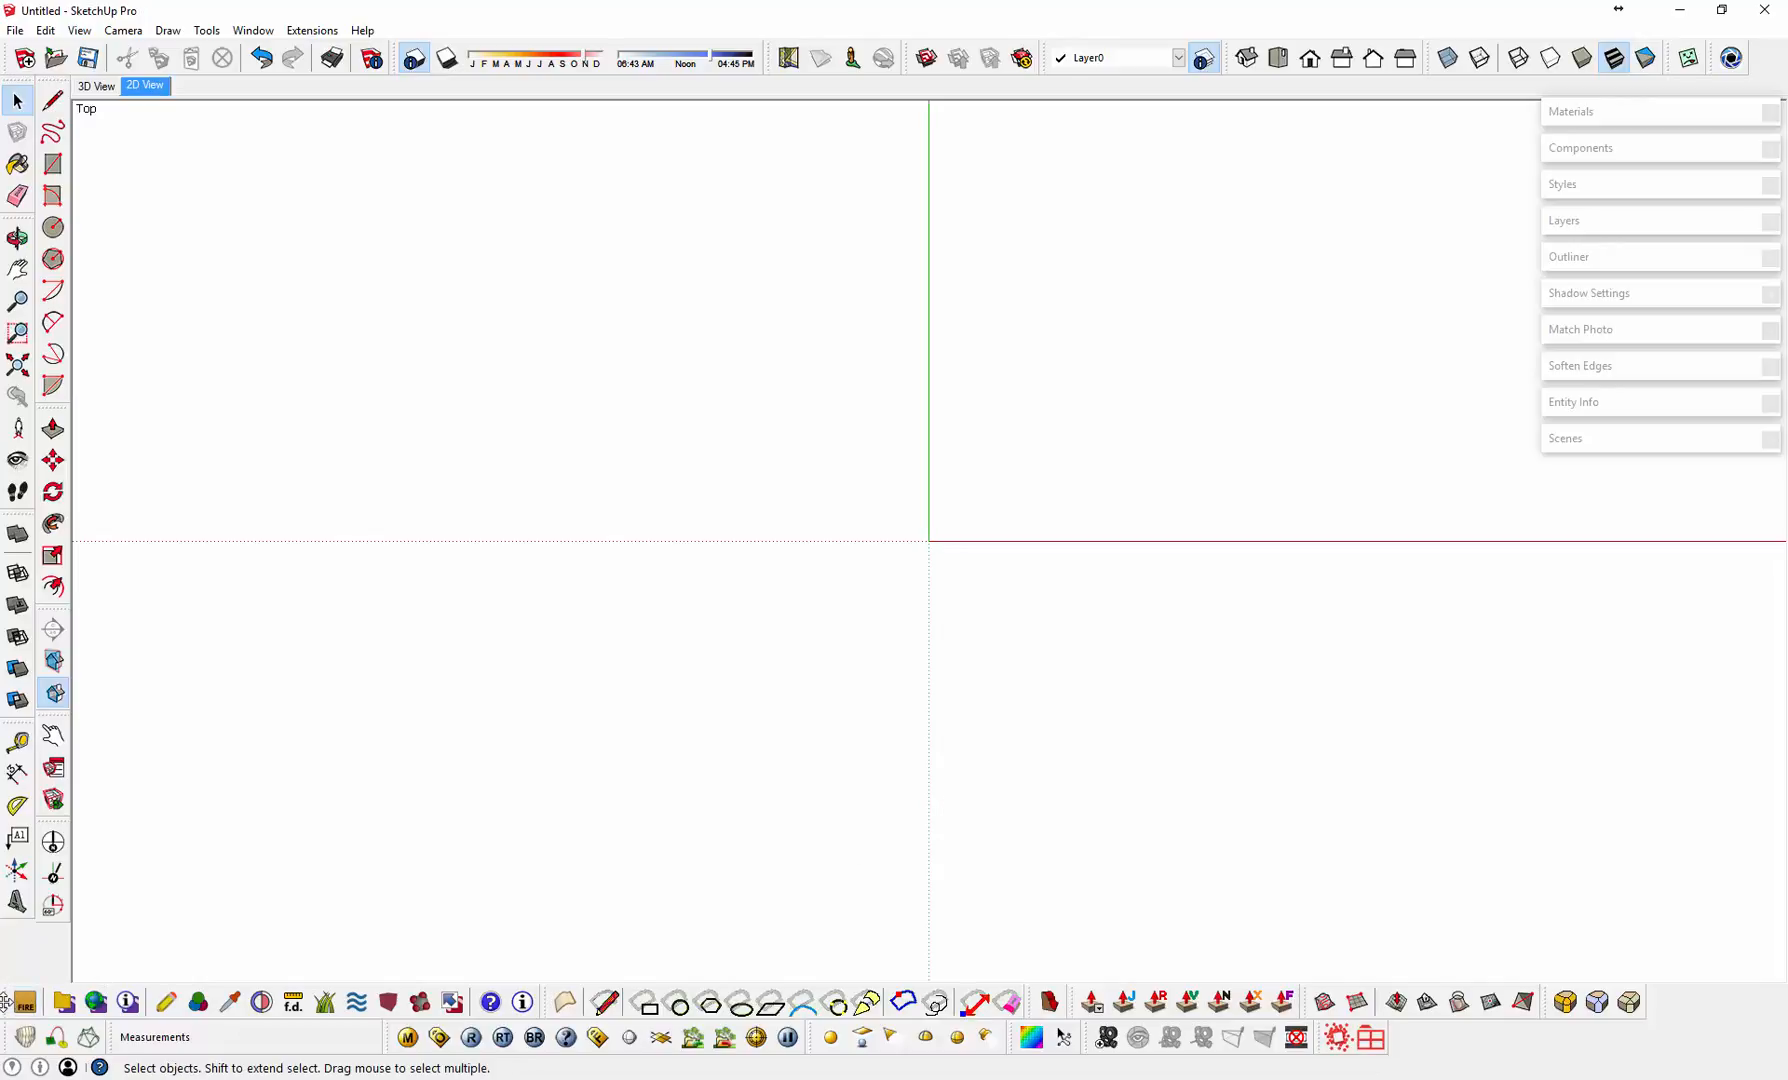
Step: Float the docked Maxwell toolbar over the drawing area and check the Maxwell entry in the list of available toolbars
drag(6, 1002, 367, 153)
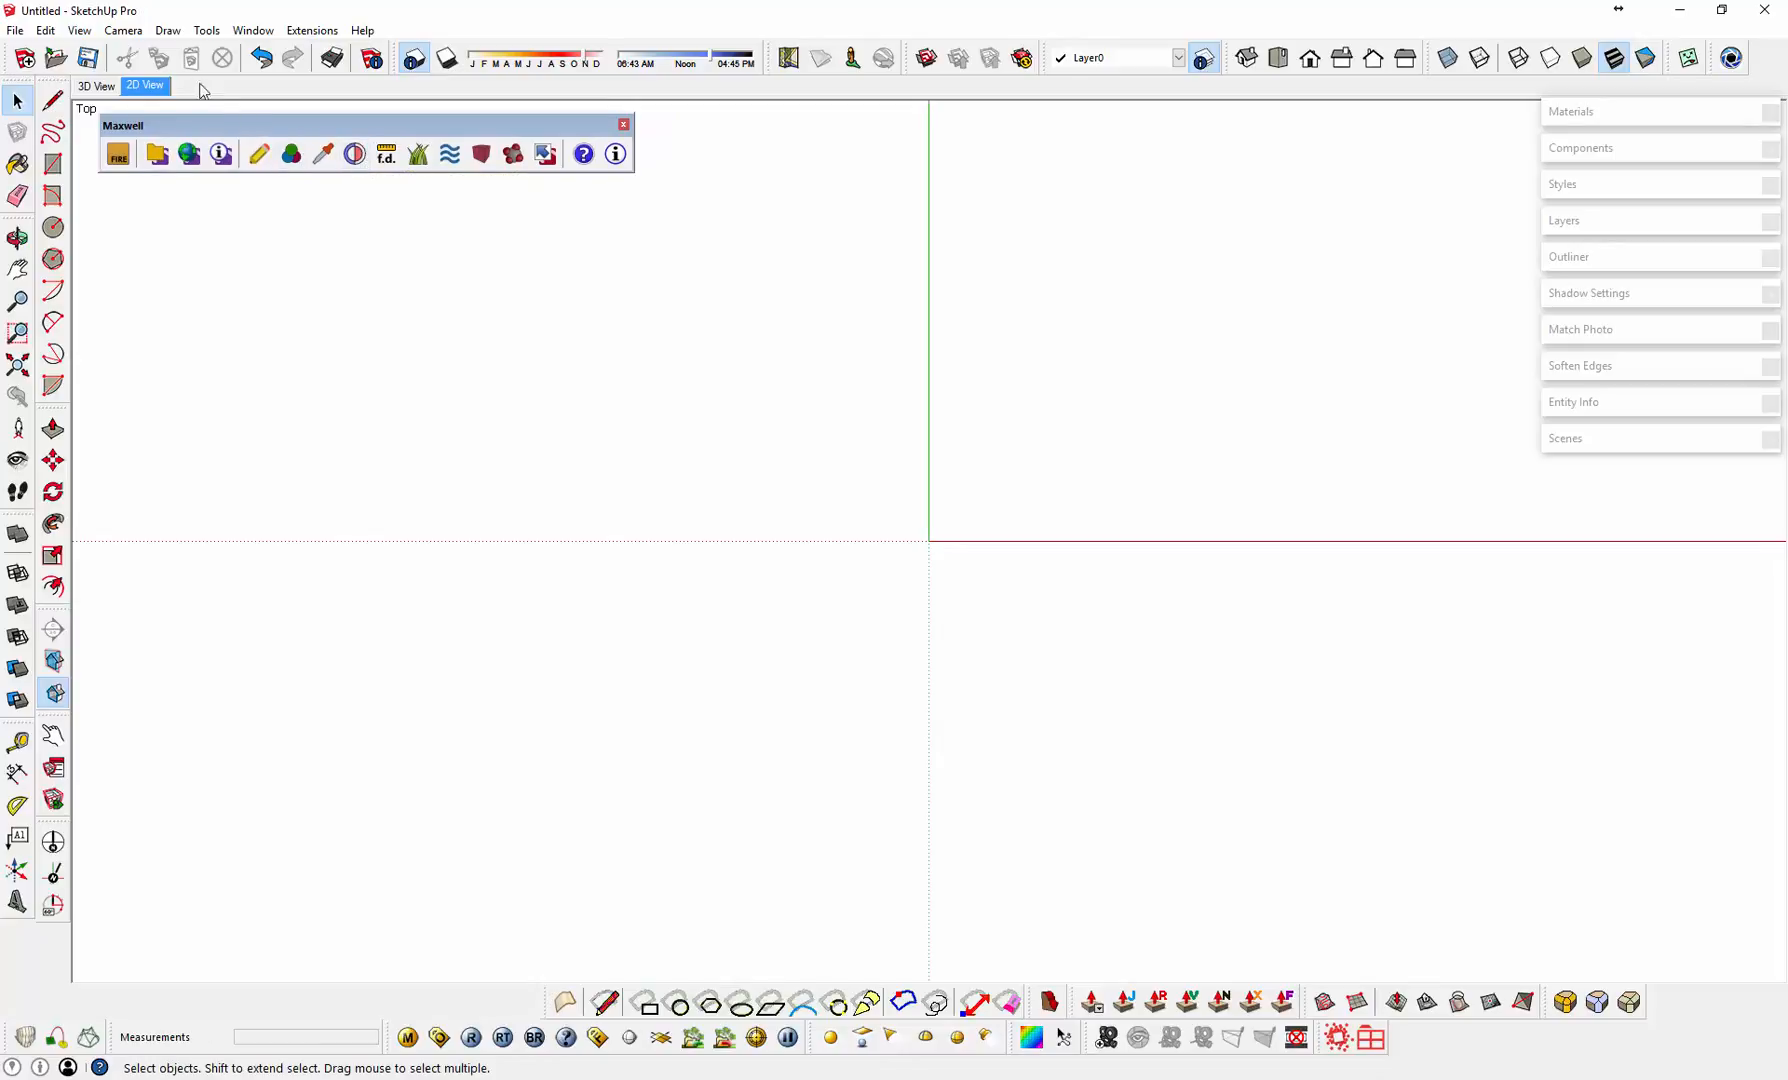
click(79, 30)
click(92, 54)
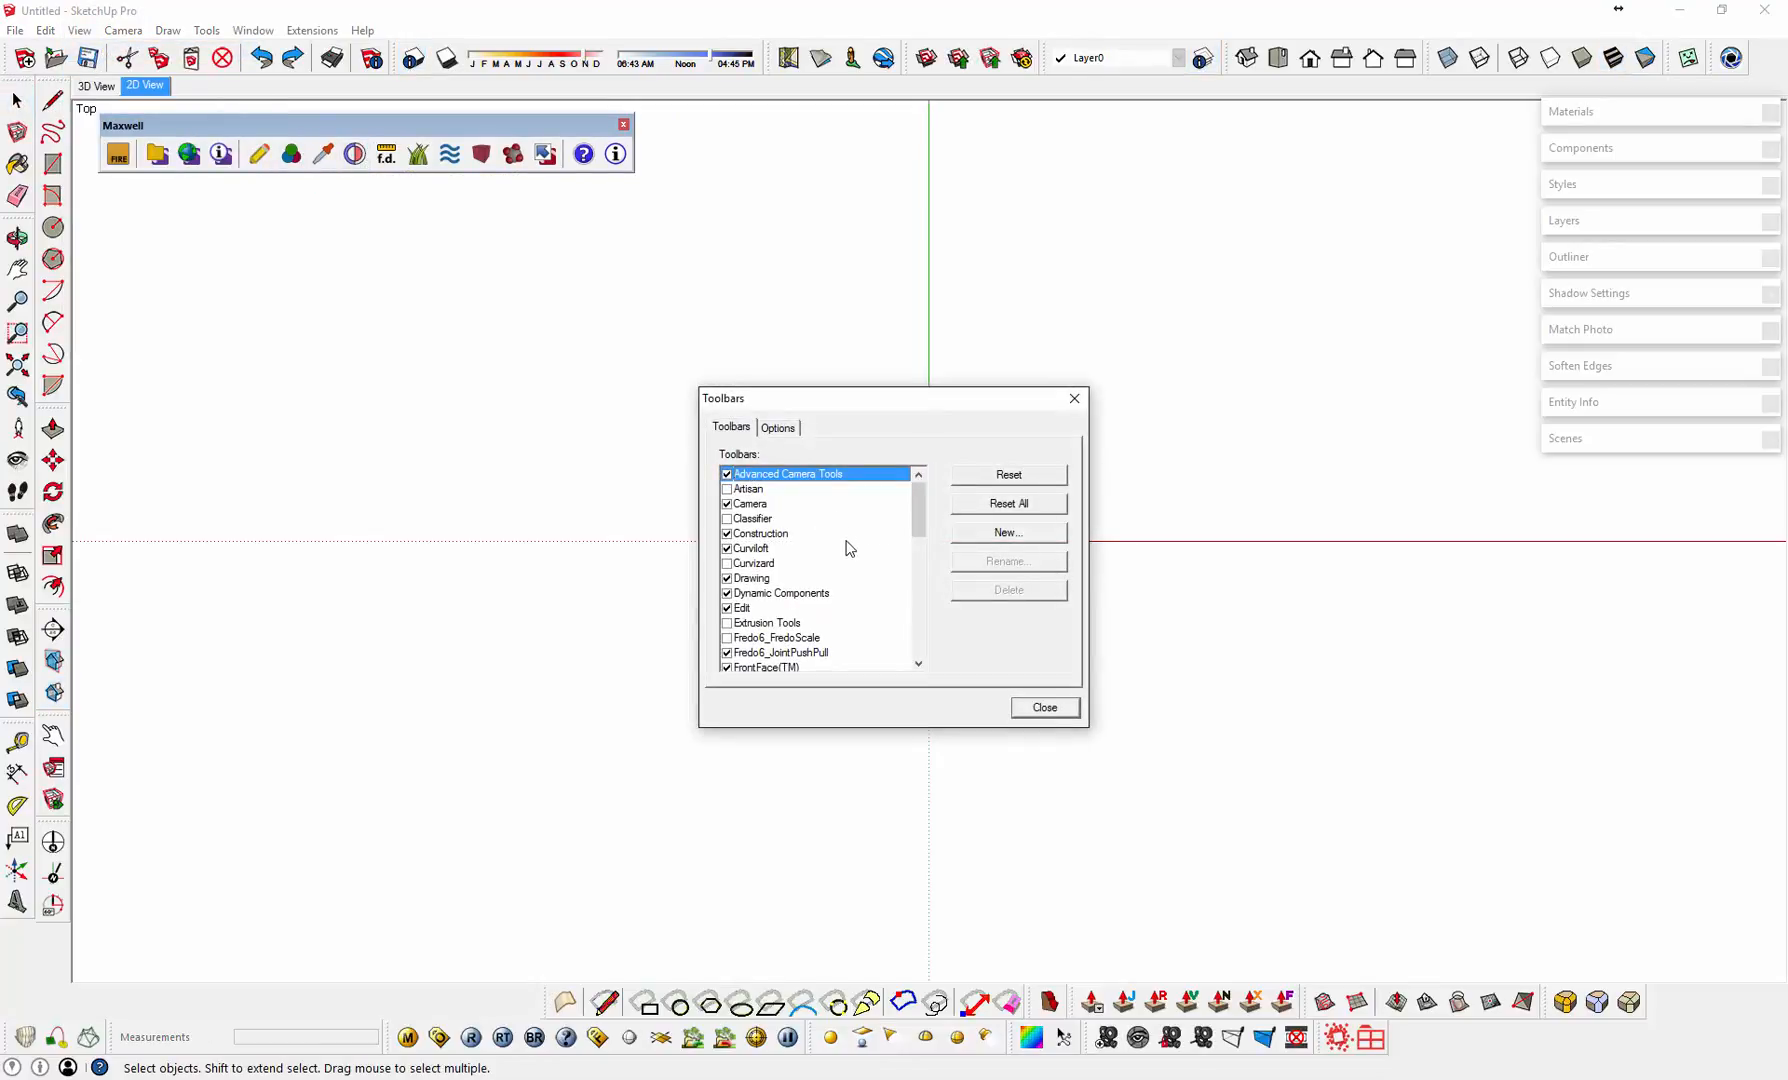
drag(920, 533, 920, 583)
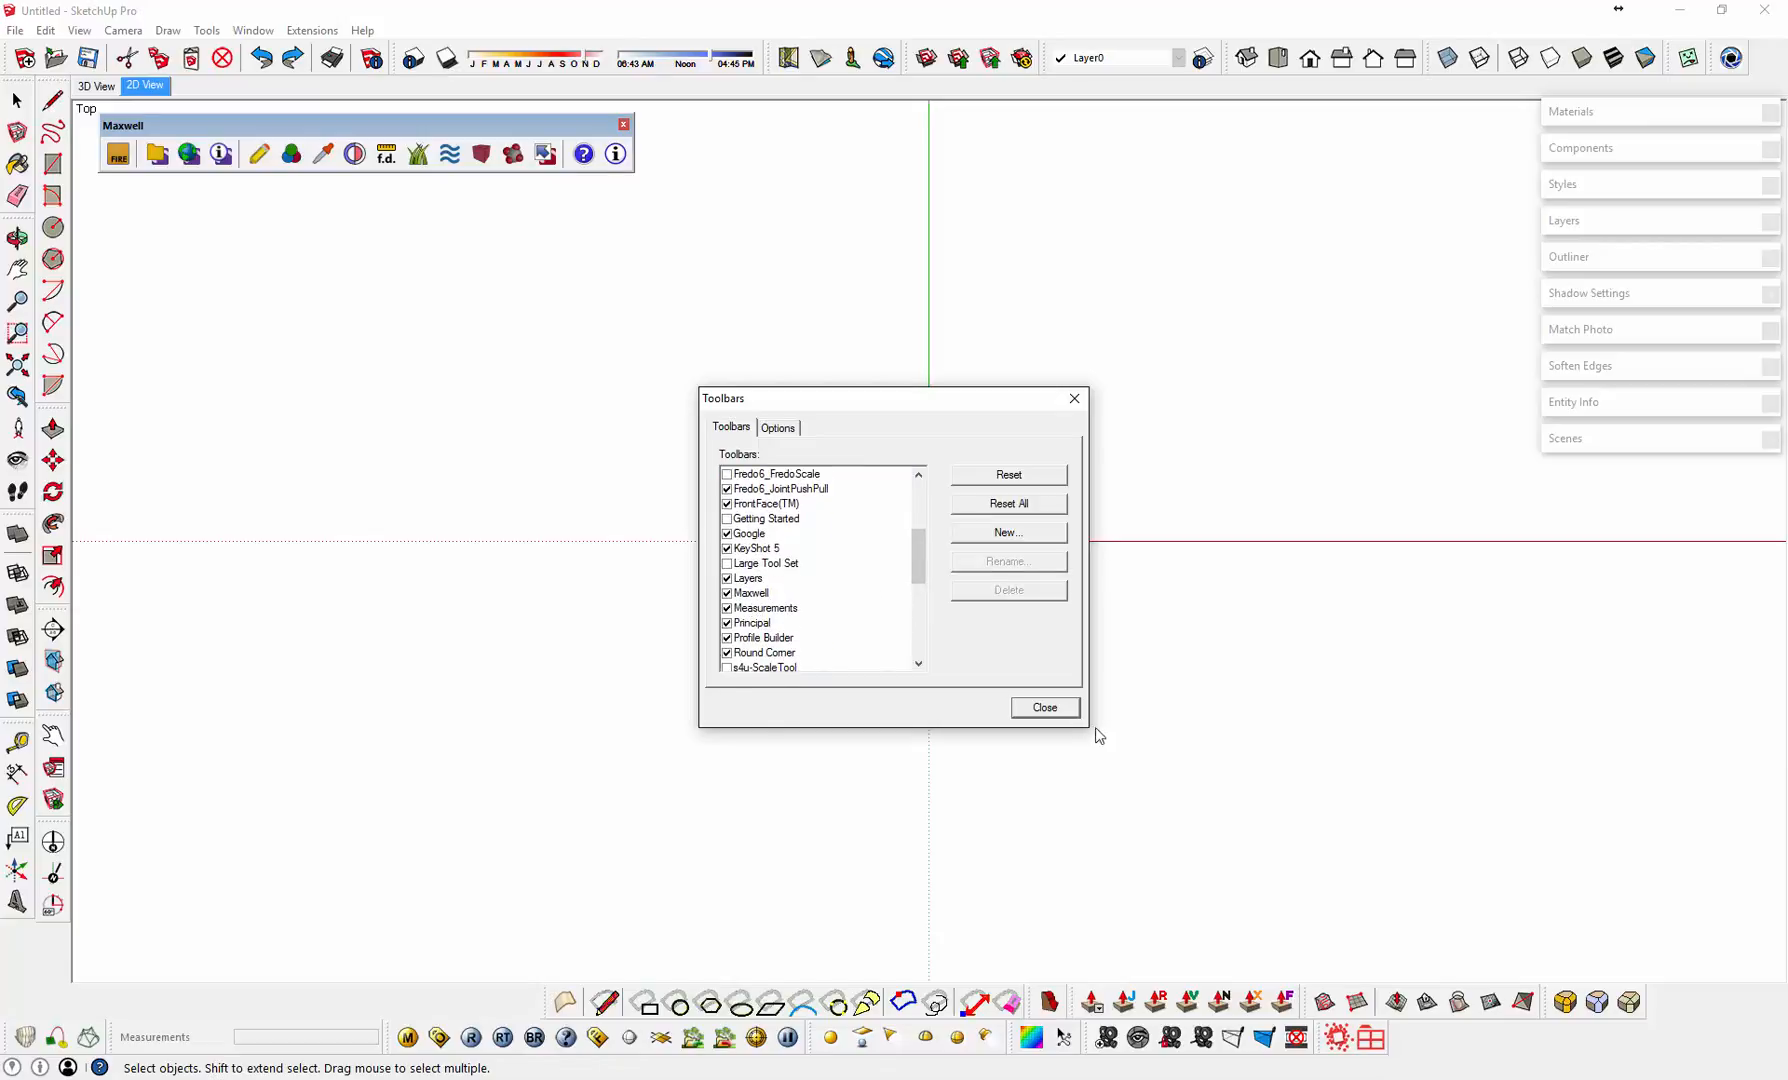
click(1045, 708)
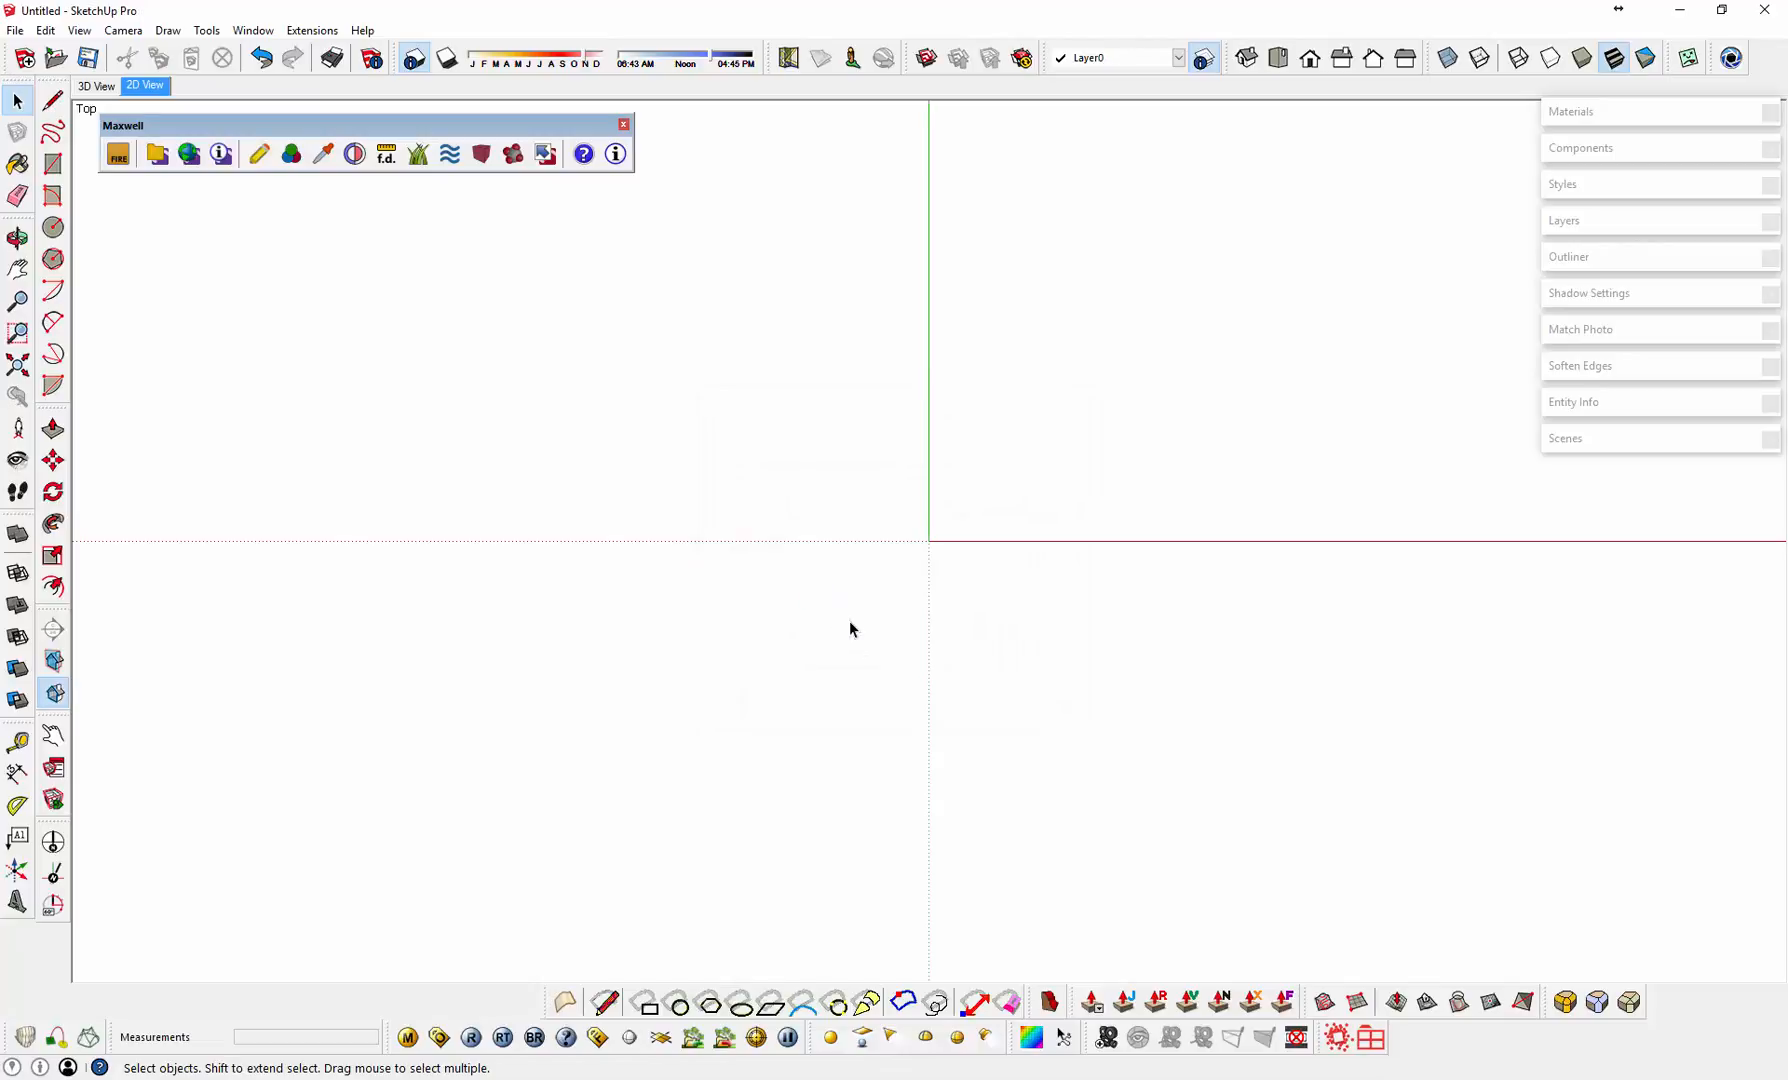
Step: Draw a rectangle on the ground around the origin and extrude it upward about 1933 mm into a box with Push/Pull
click(54, 164)
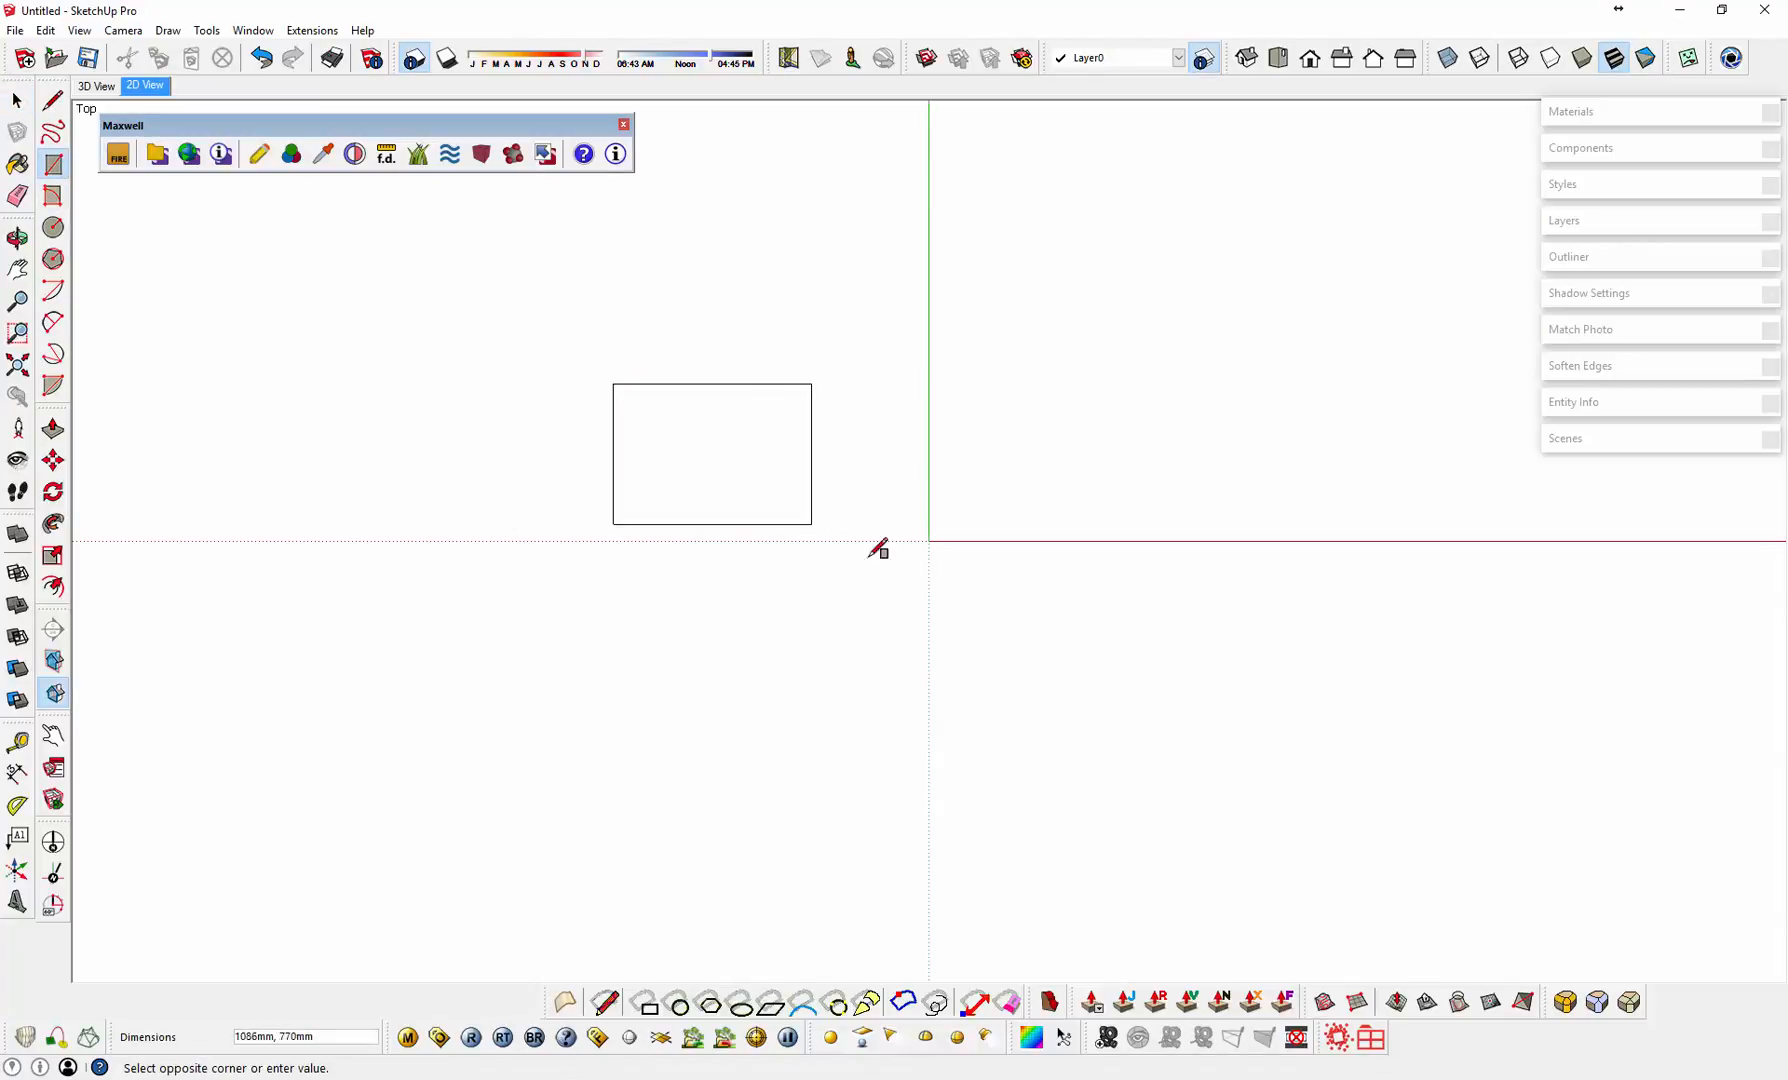
click(1167, 825)
middle_drag(1194, 847, 794, 379)
click(53, 428)
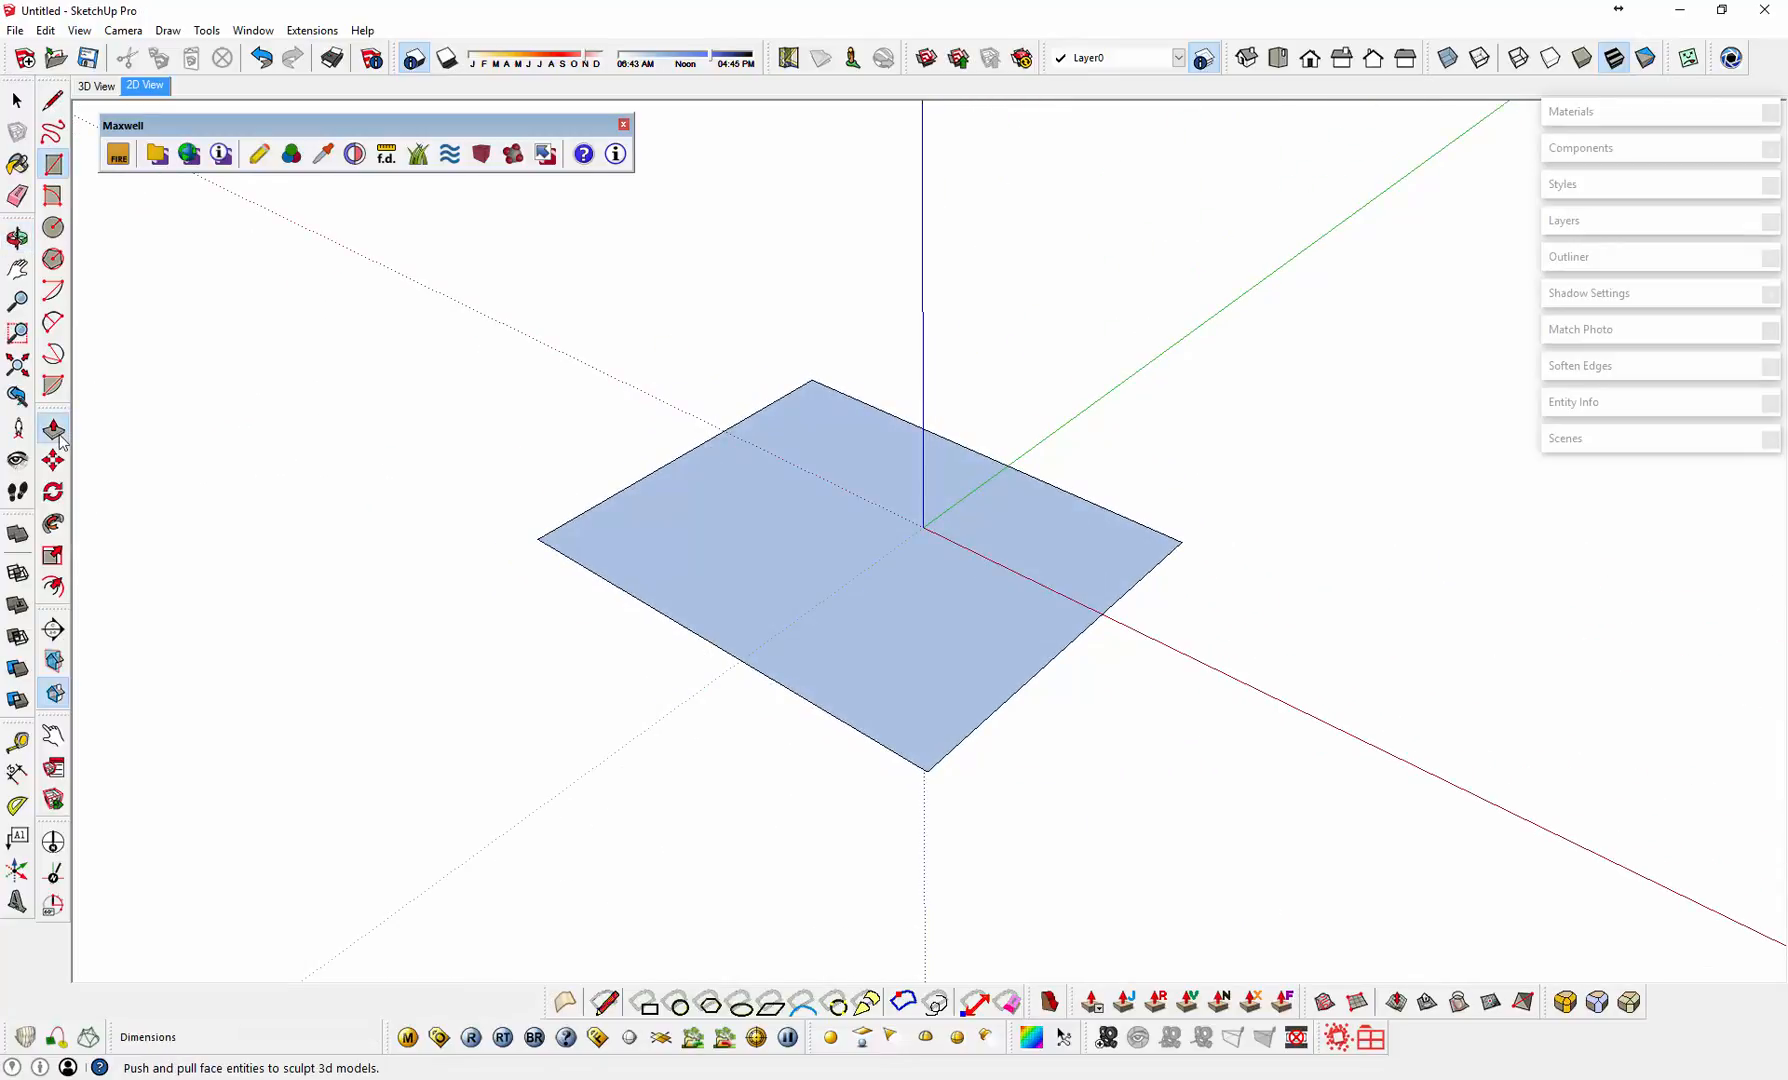
drag(810, 547, 833, 250)
middle_drag(833, 250, 1154, 493)
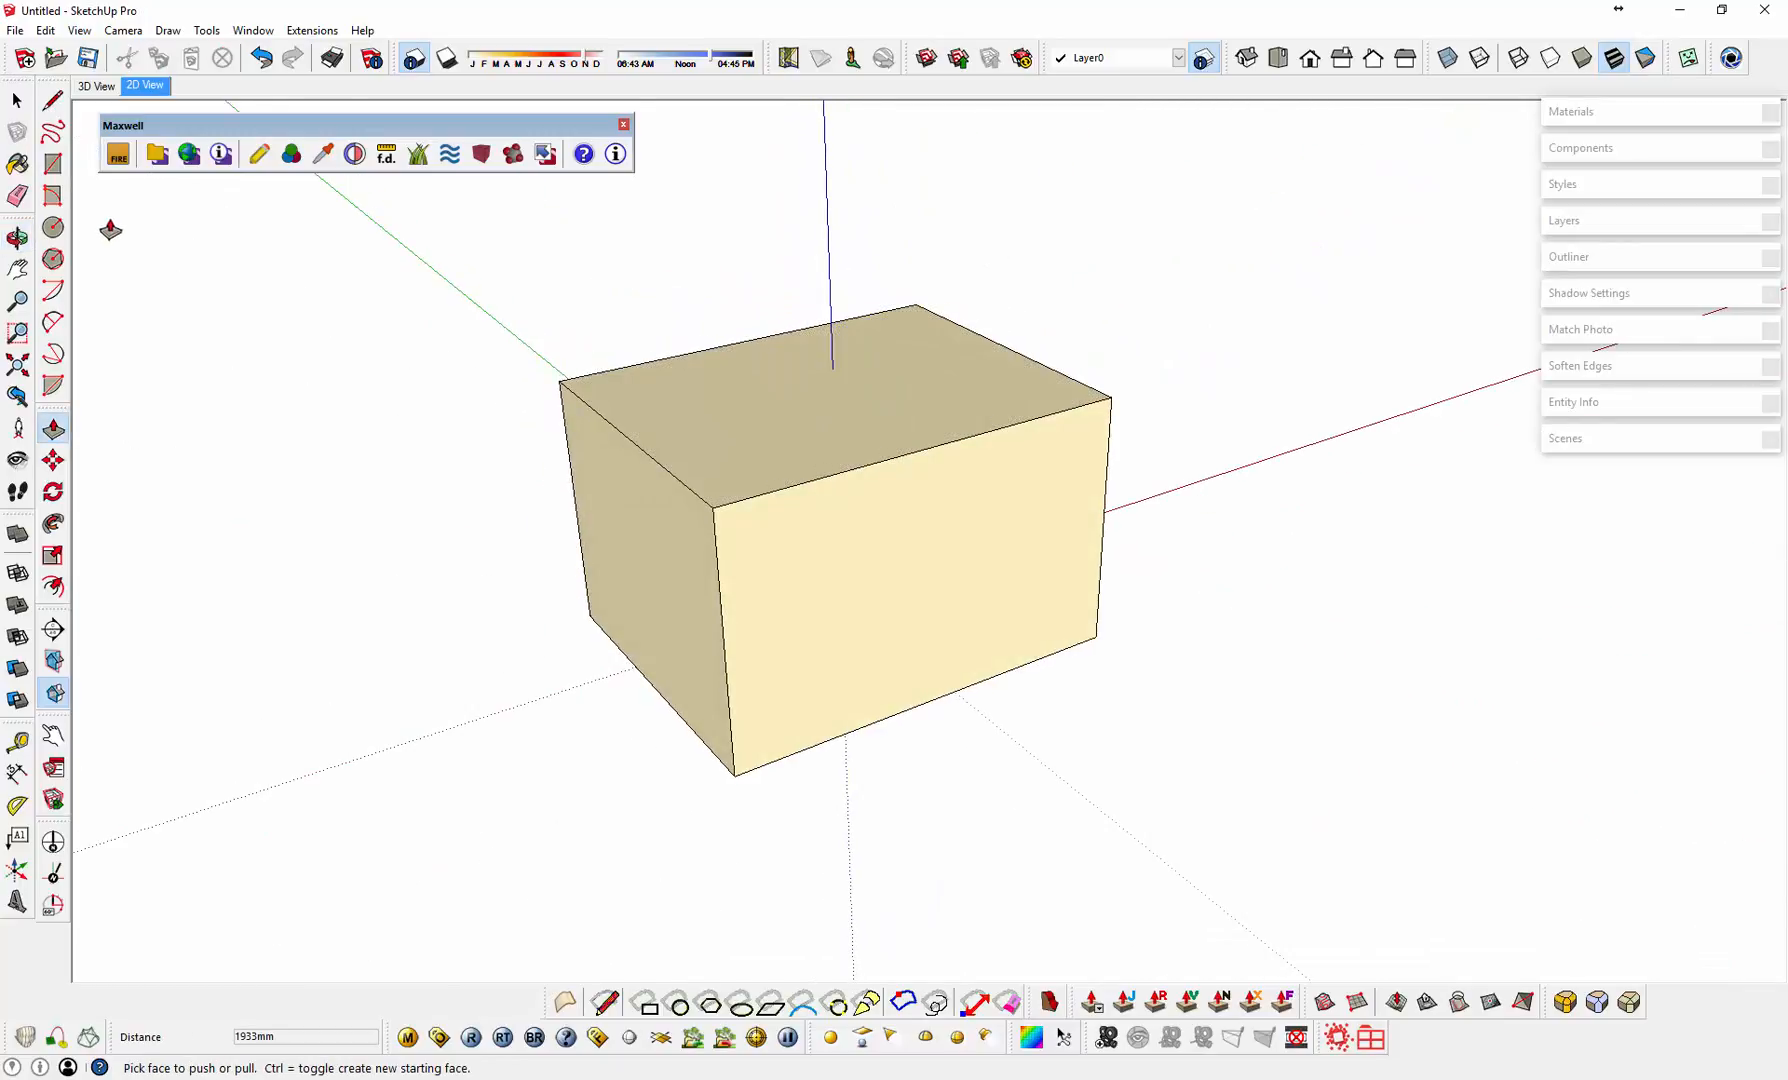
click(17, 100)
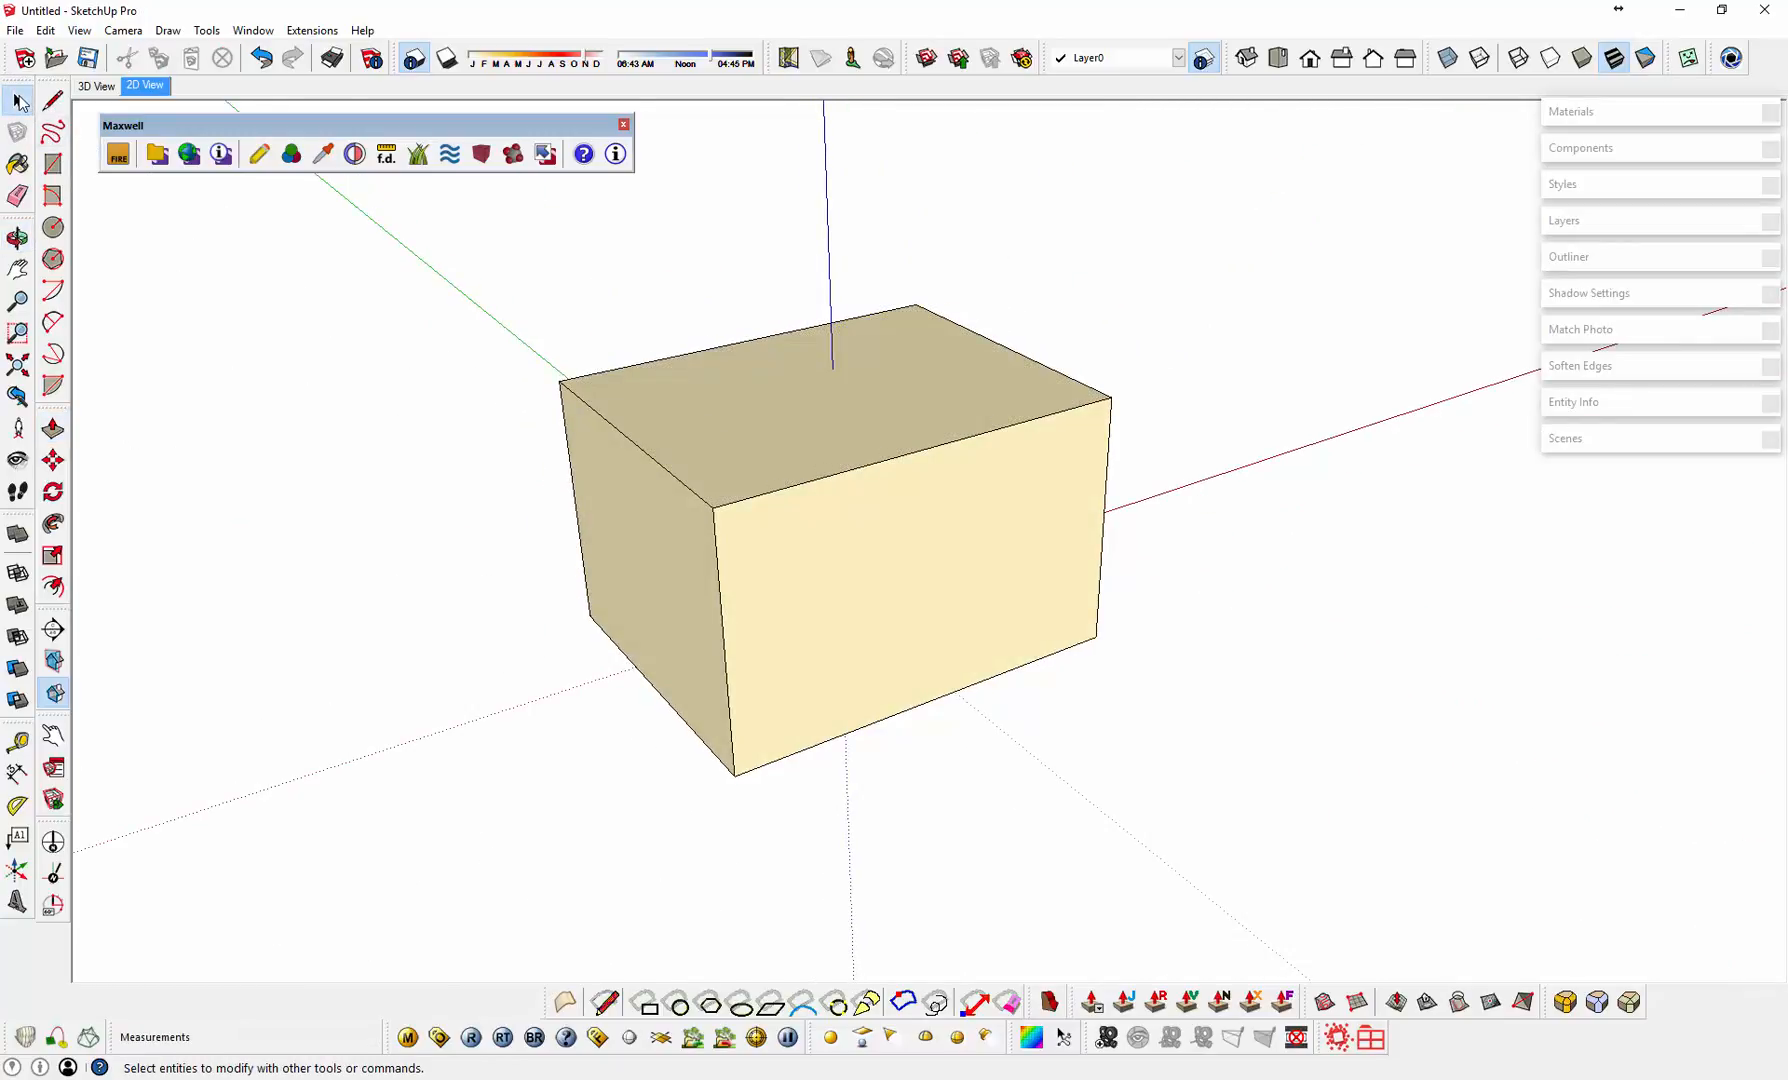
Step: Start the Maxwell Fire interactive render and arrange its window beside the box in the model view
click(118, 155)
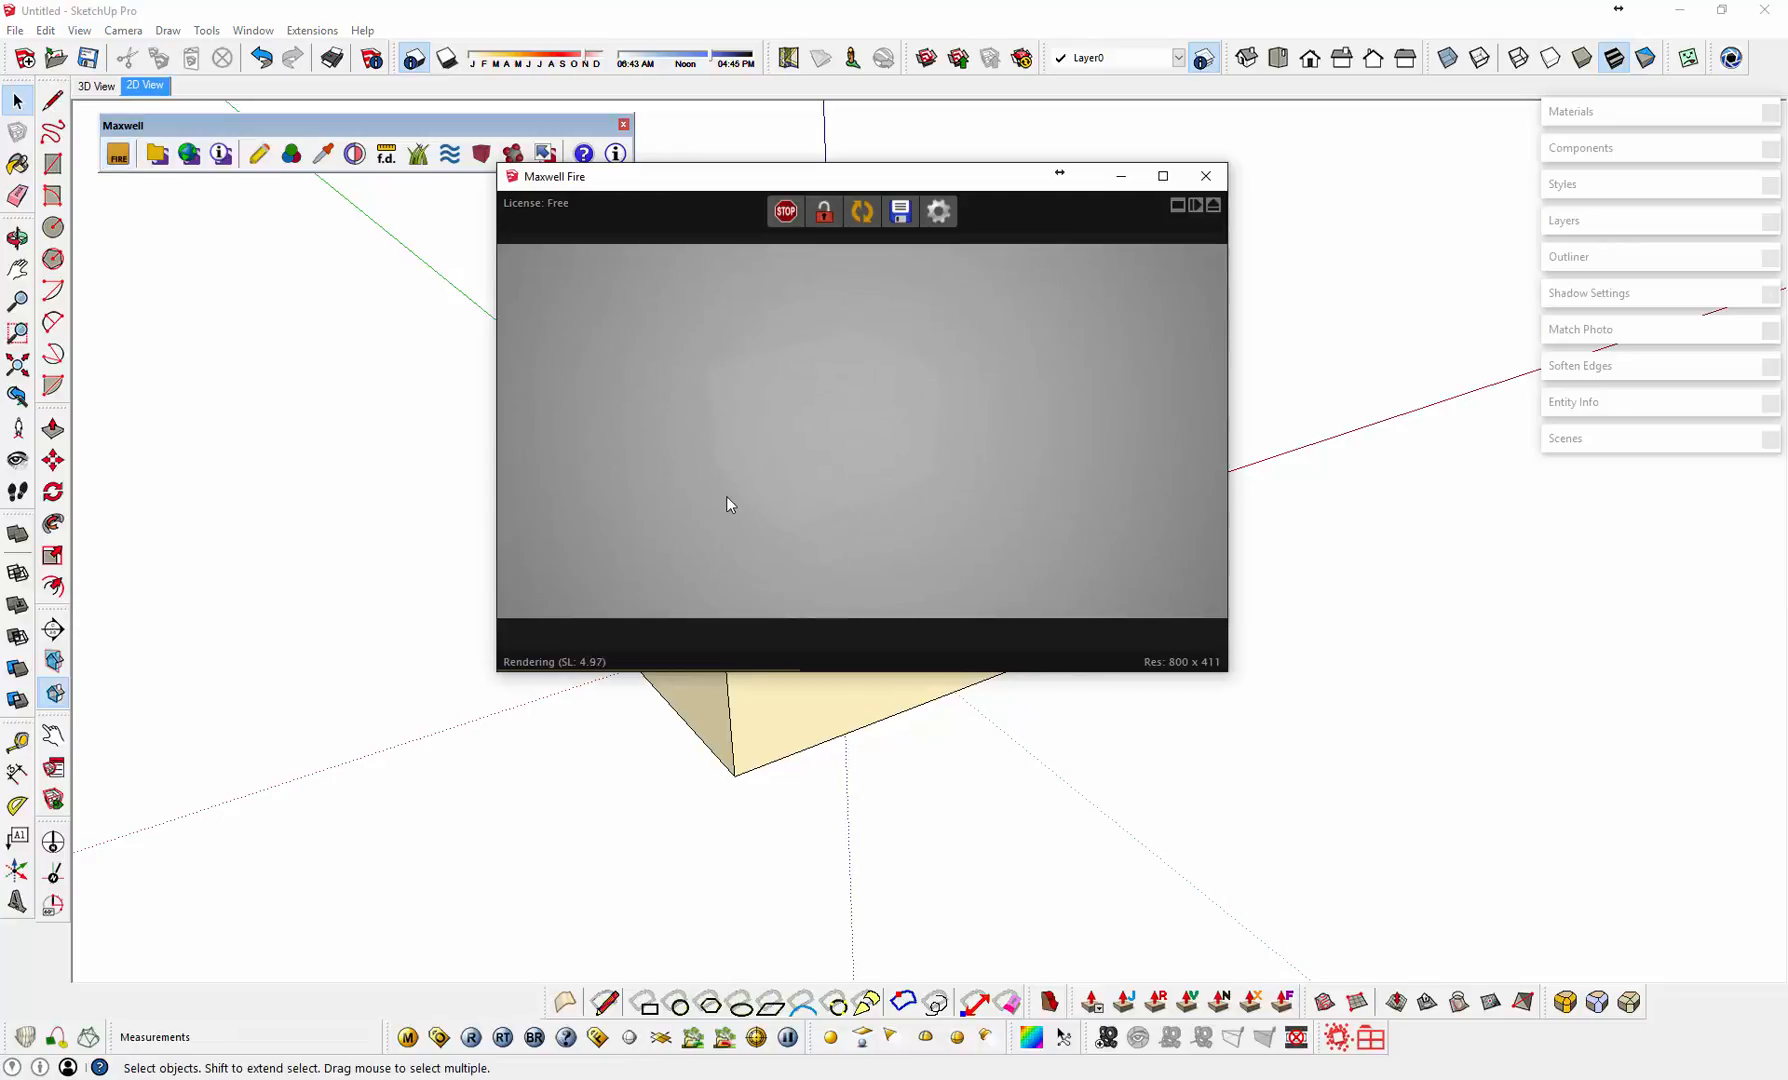
drag(890, 176, 1371, 22)
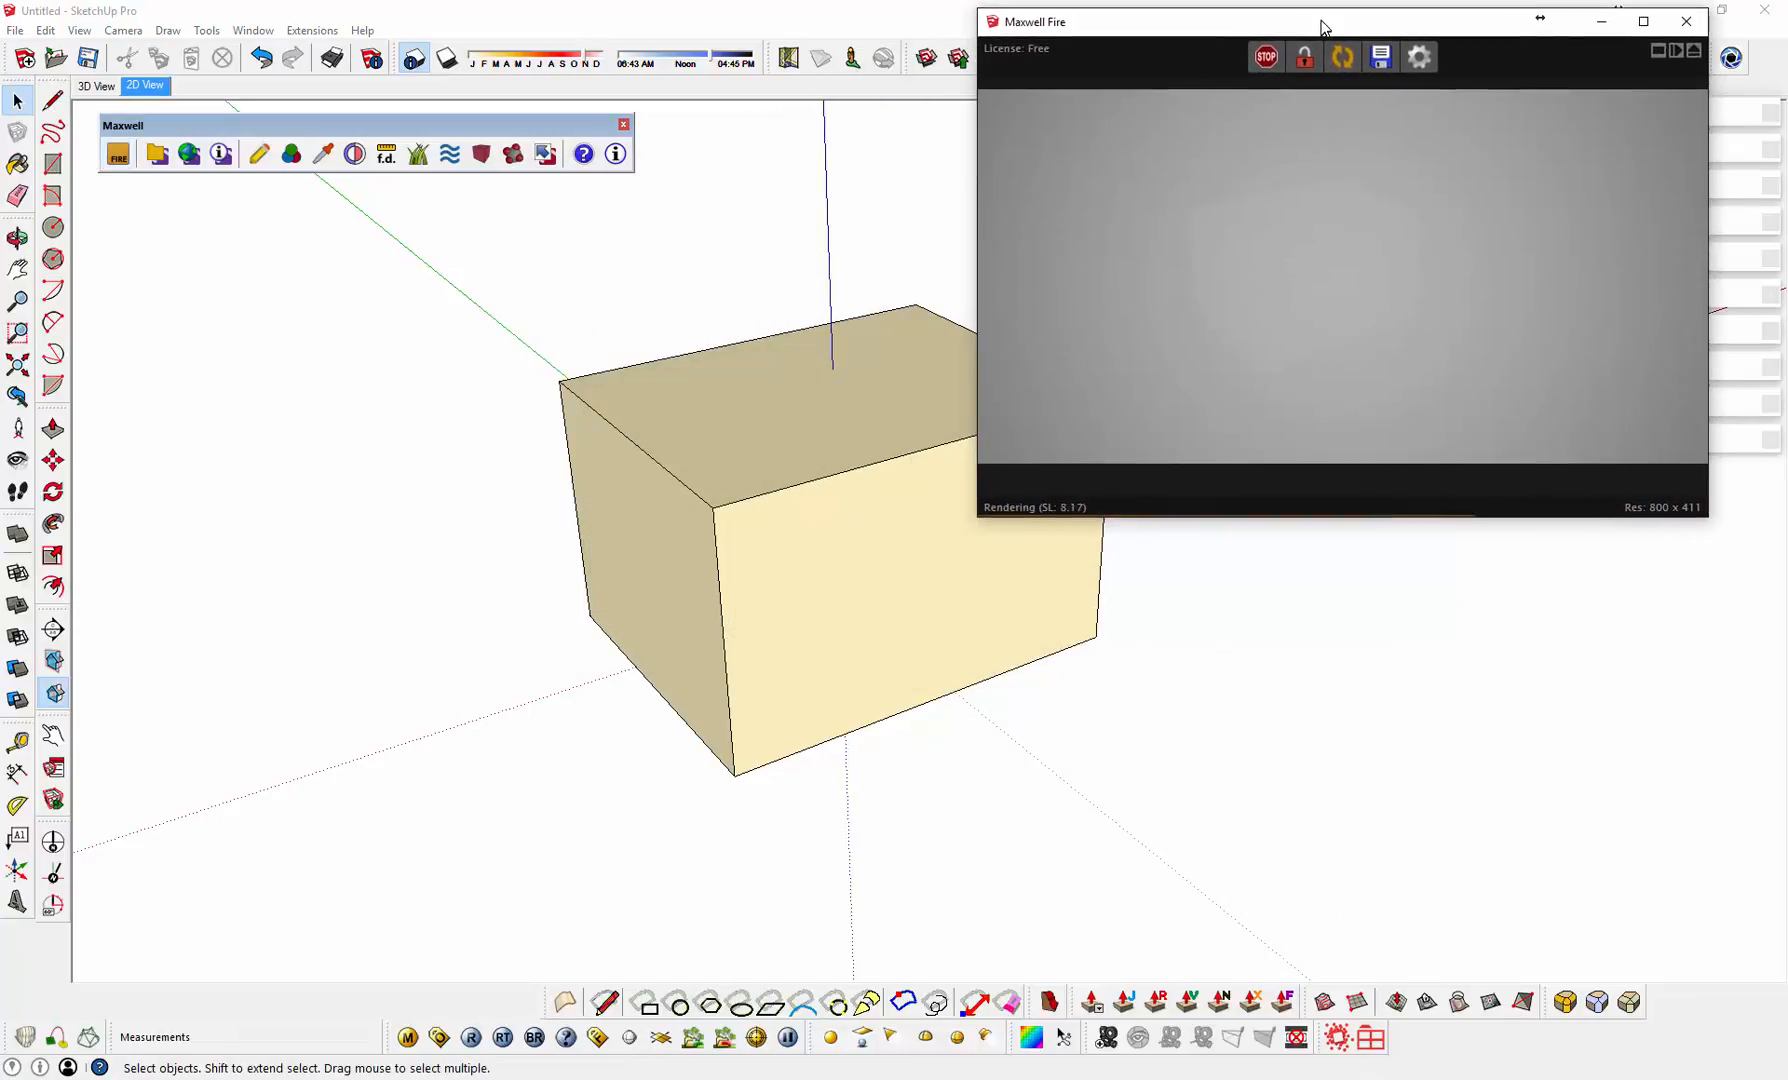
mouse_move(885, 505)
middle_down()
mouse_move(650, 602)
mouse_move(862, 566)
mouse_move(795, 548)
middle_up()
drag(1270, 30, 1264, 146)
mouse_move(782, 551)
middle_down()
mouse_move(730, 495)
mouse_move(646, 531)
mouse_move(671, 460)
mouse_move(666, 487)
middle_up()
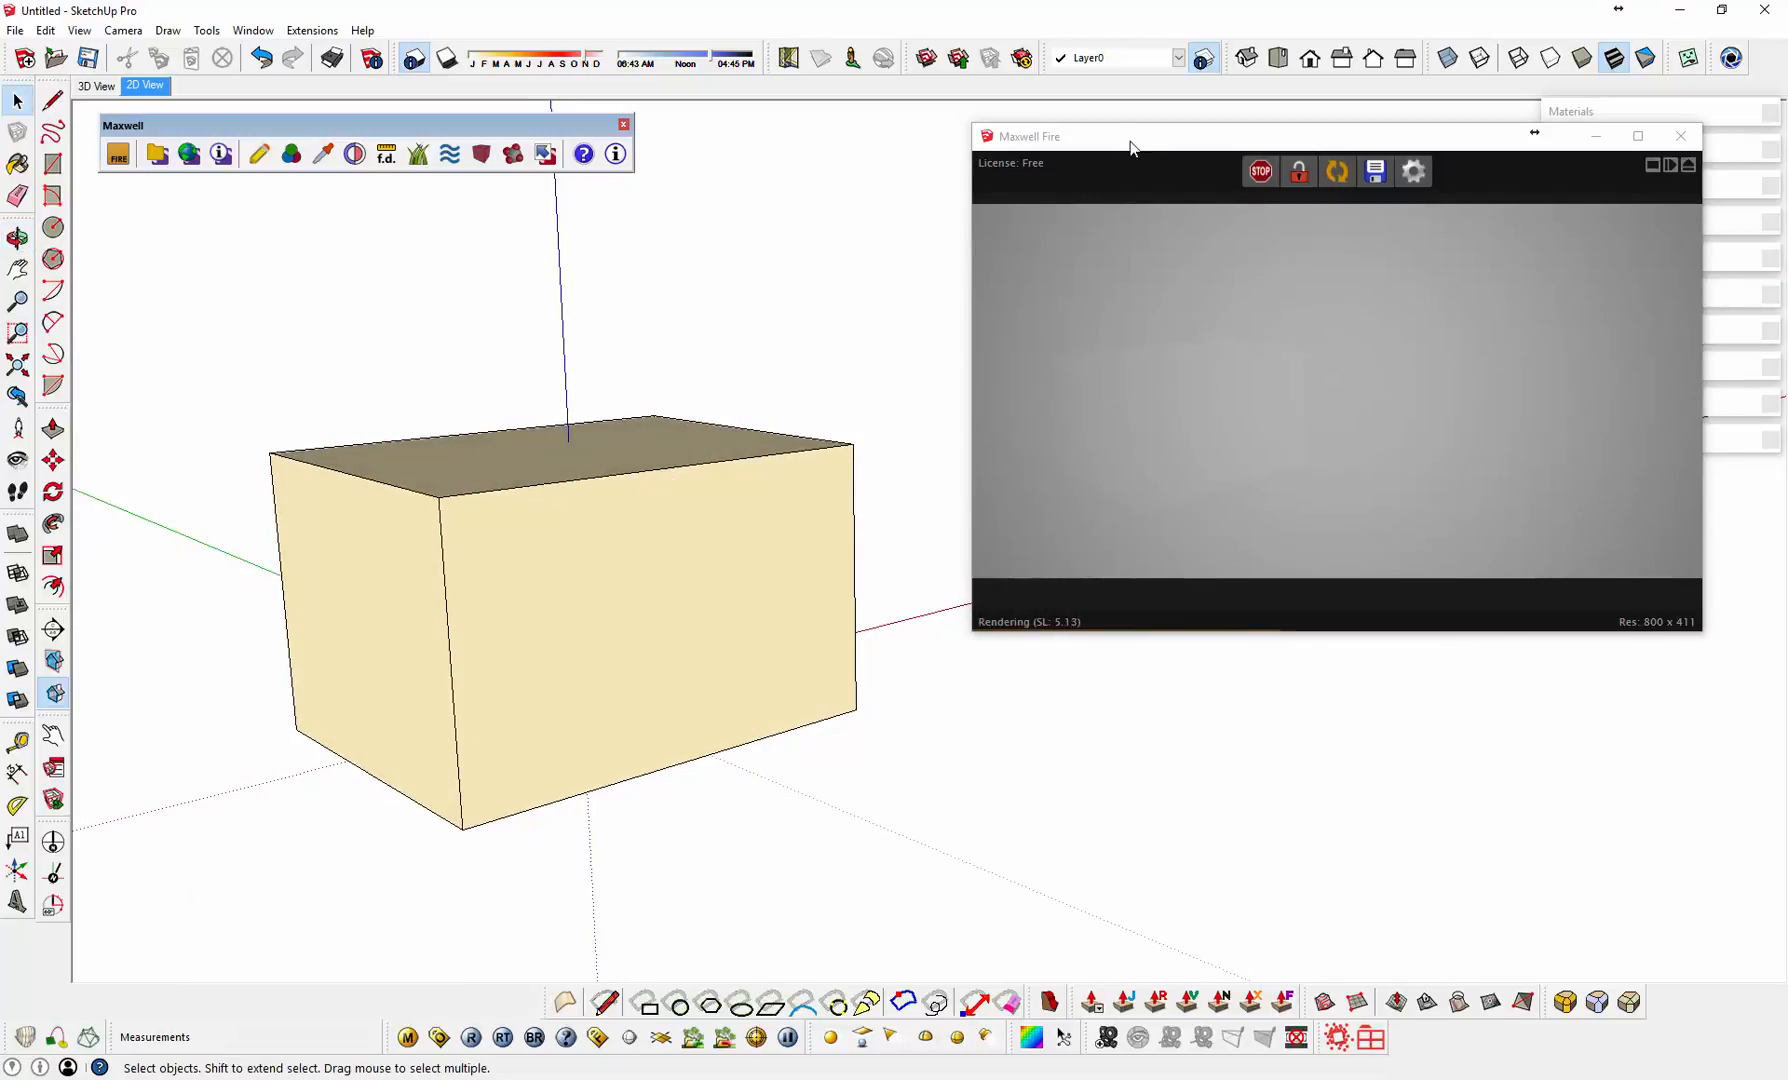
drag(1130, 143, 1092, 478)
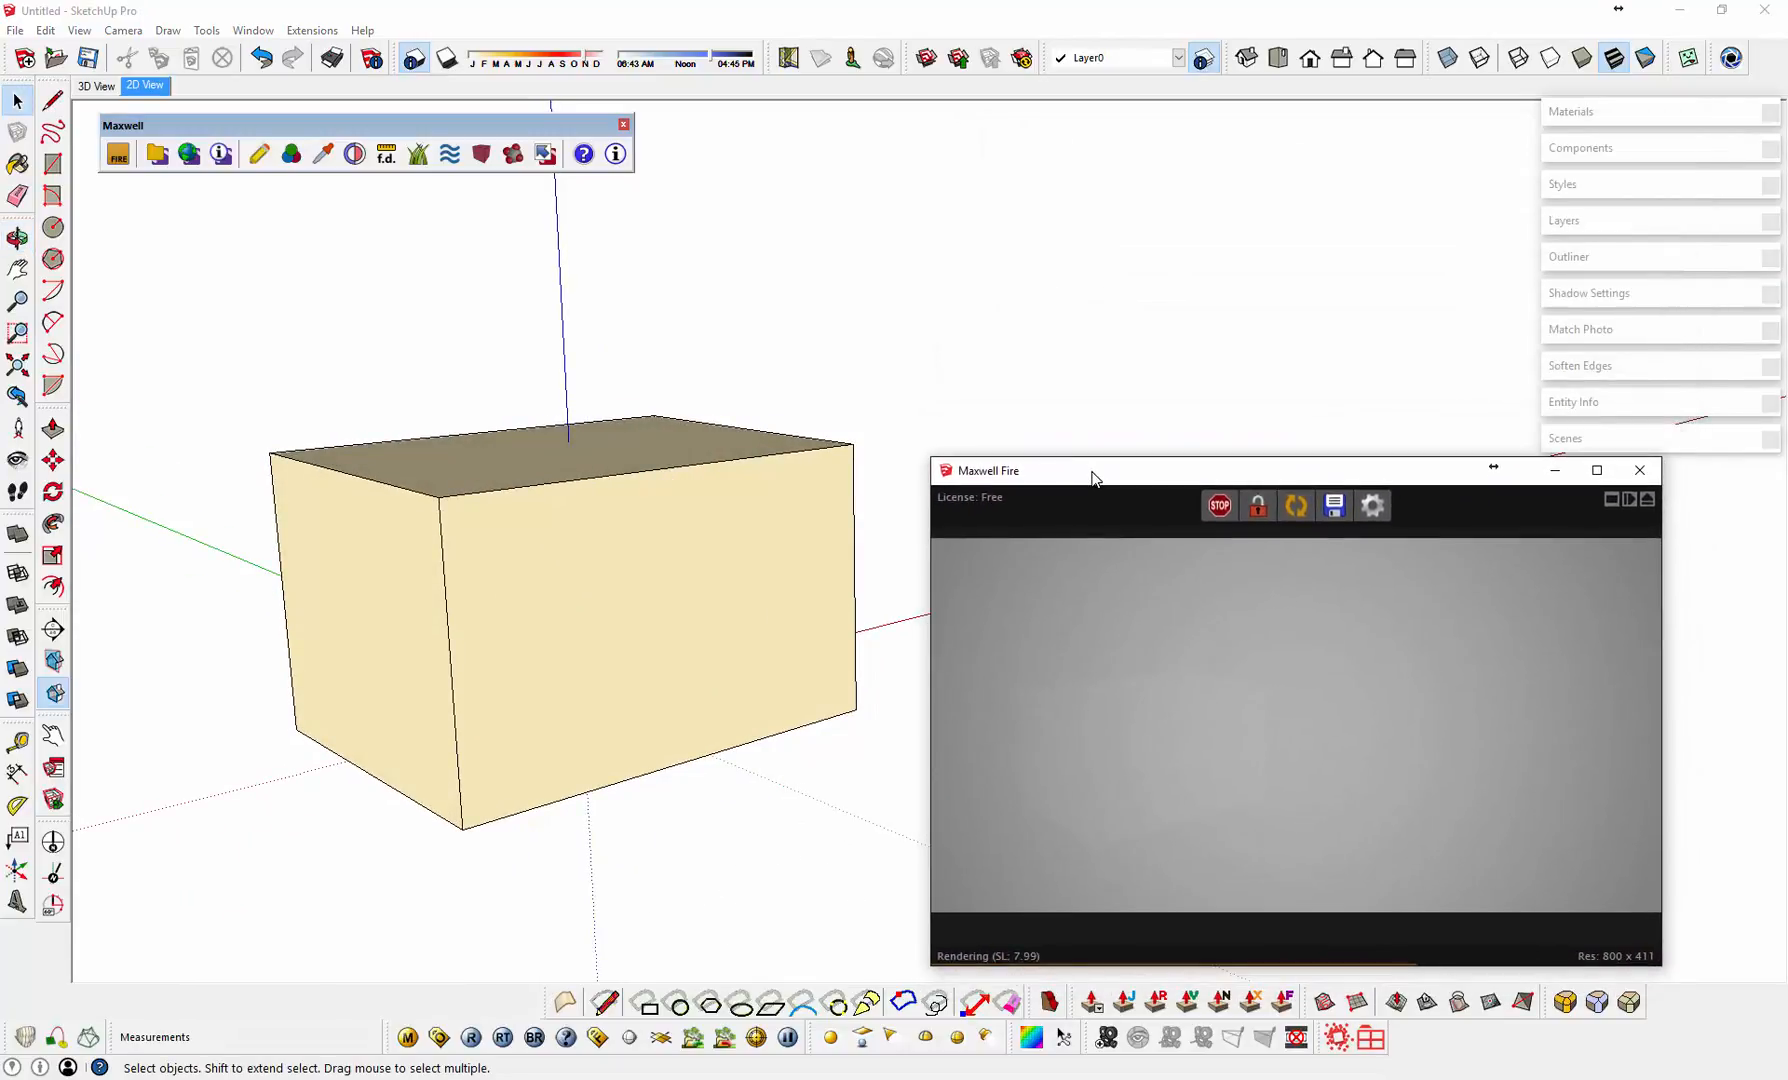
middle_drag(490, 408, 505, 424)
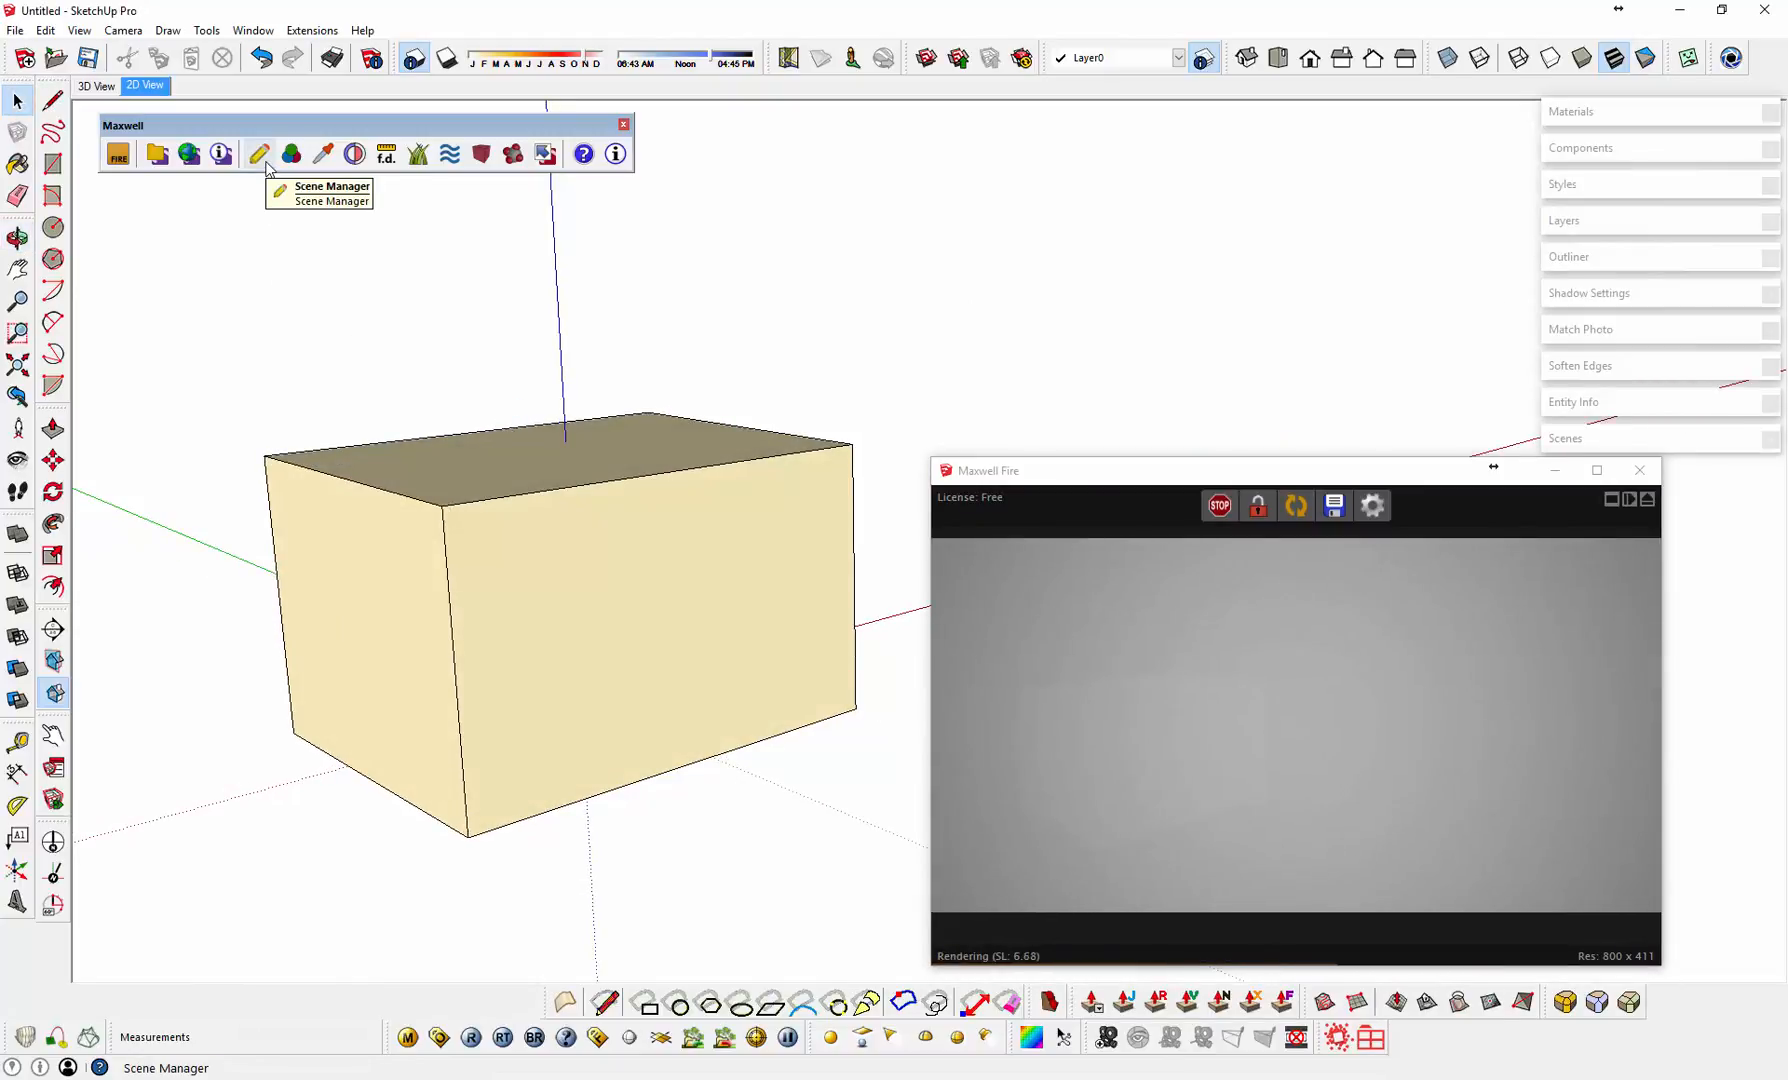
Step: Open the Maxwell Scene Manager's environment settings and switch the sky type to Physical Sky and back to Constant Dome
click(260, 155)
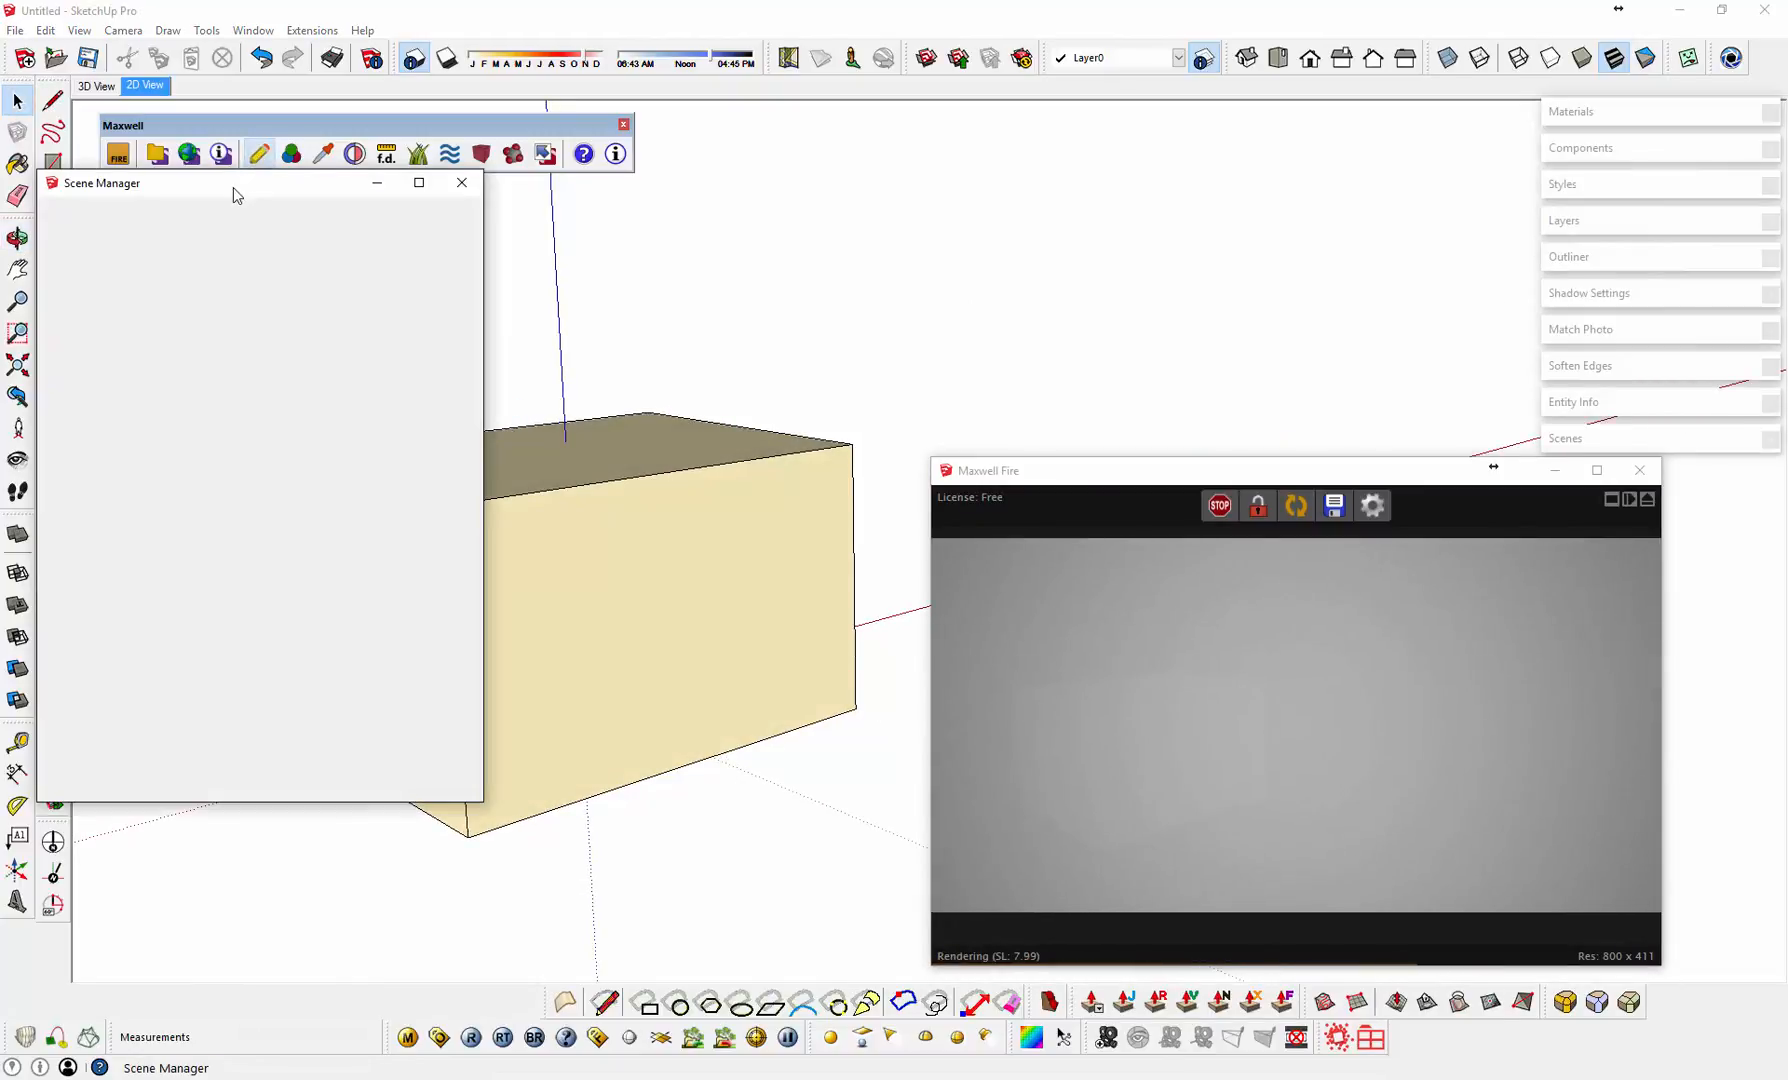
drag(233, 187, 335, 351)
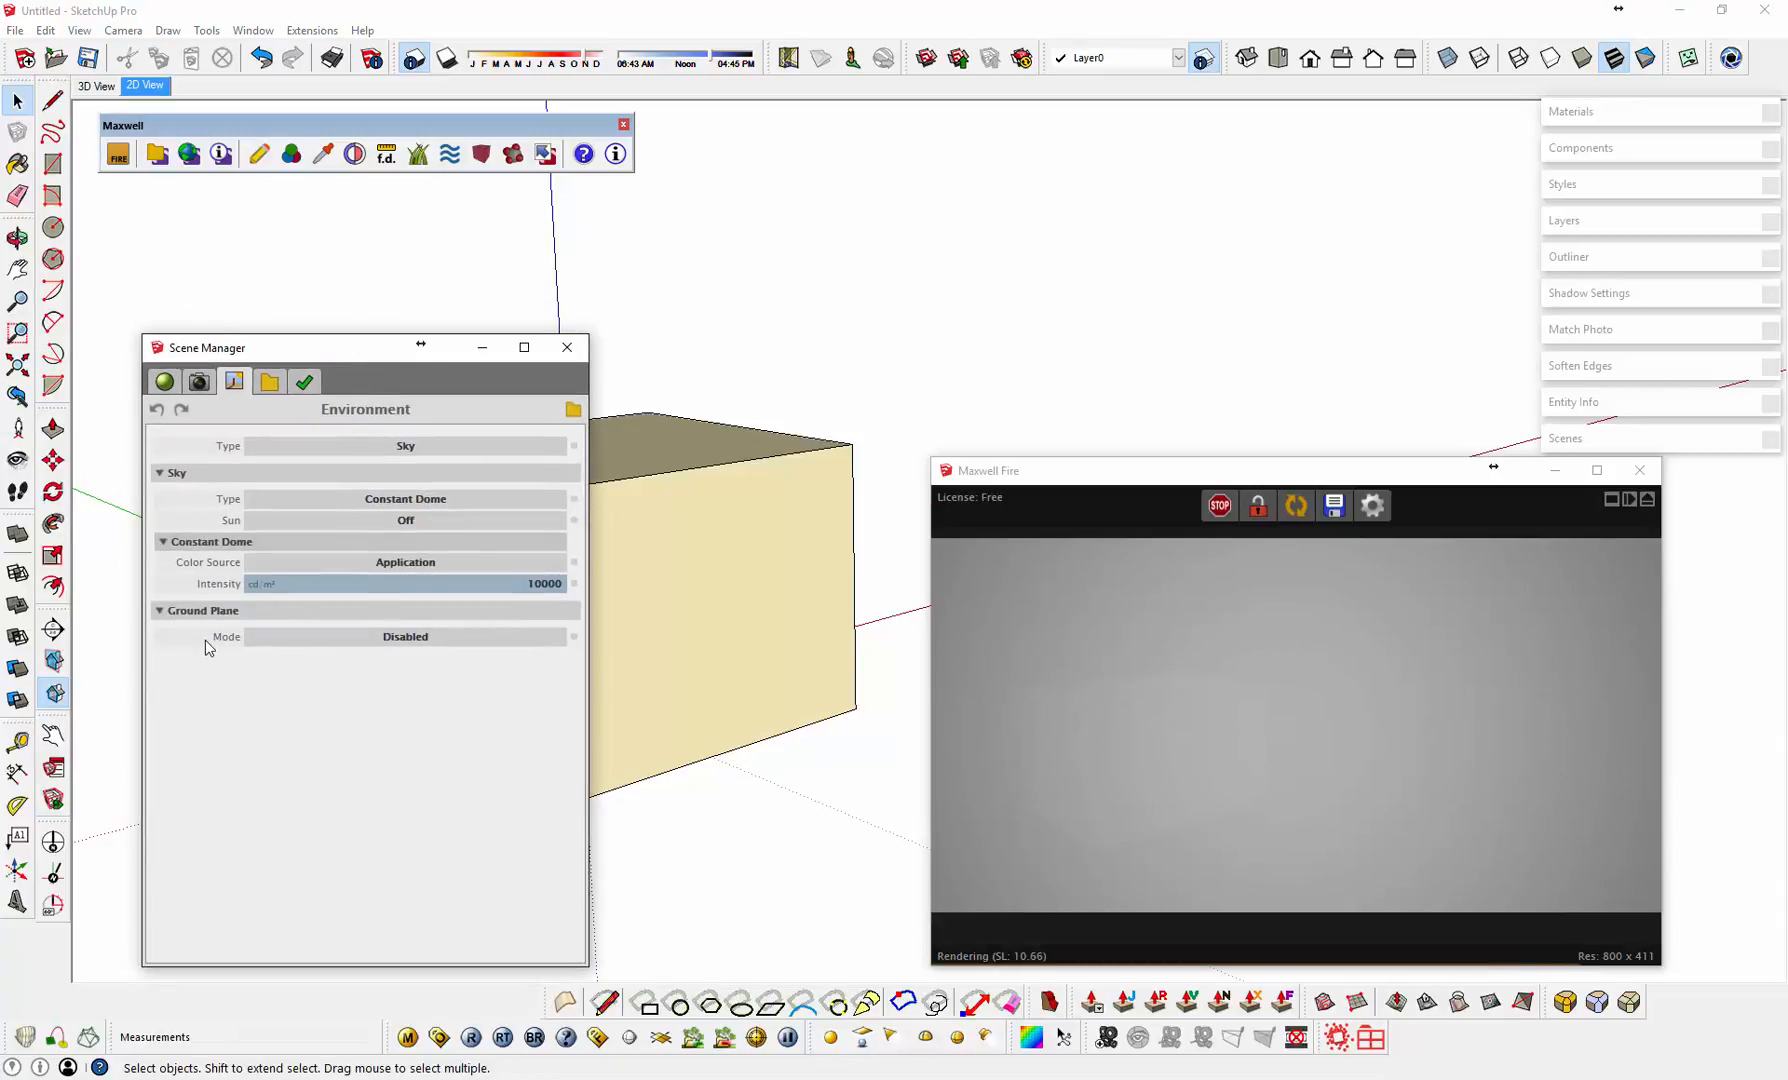
click(353, 500)
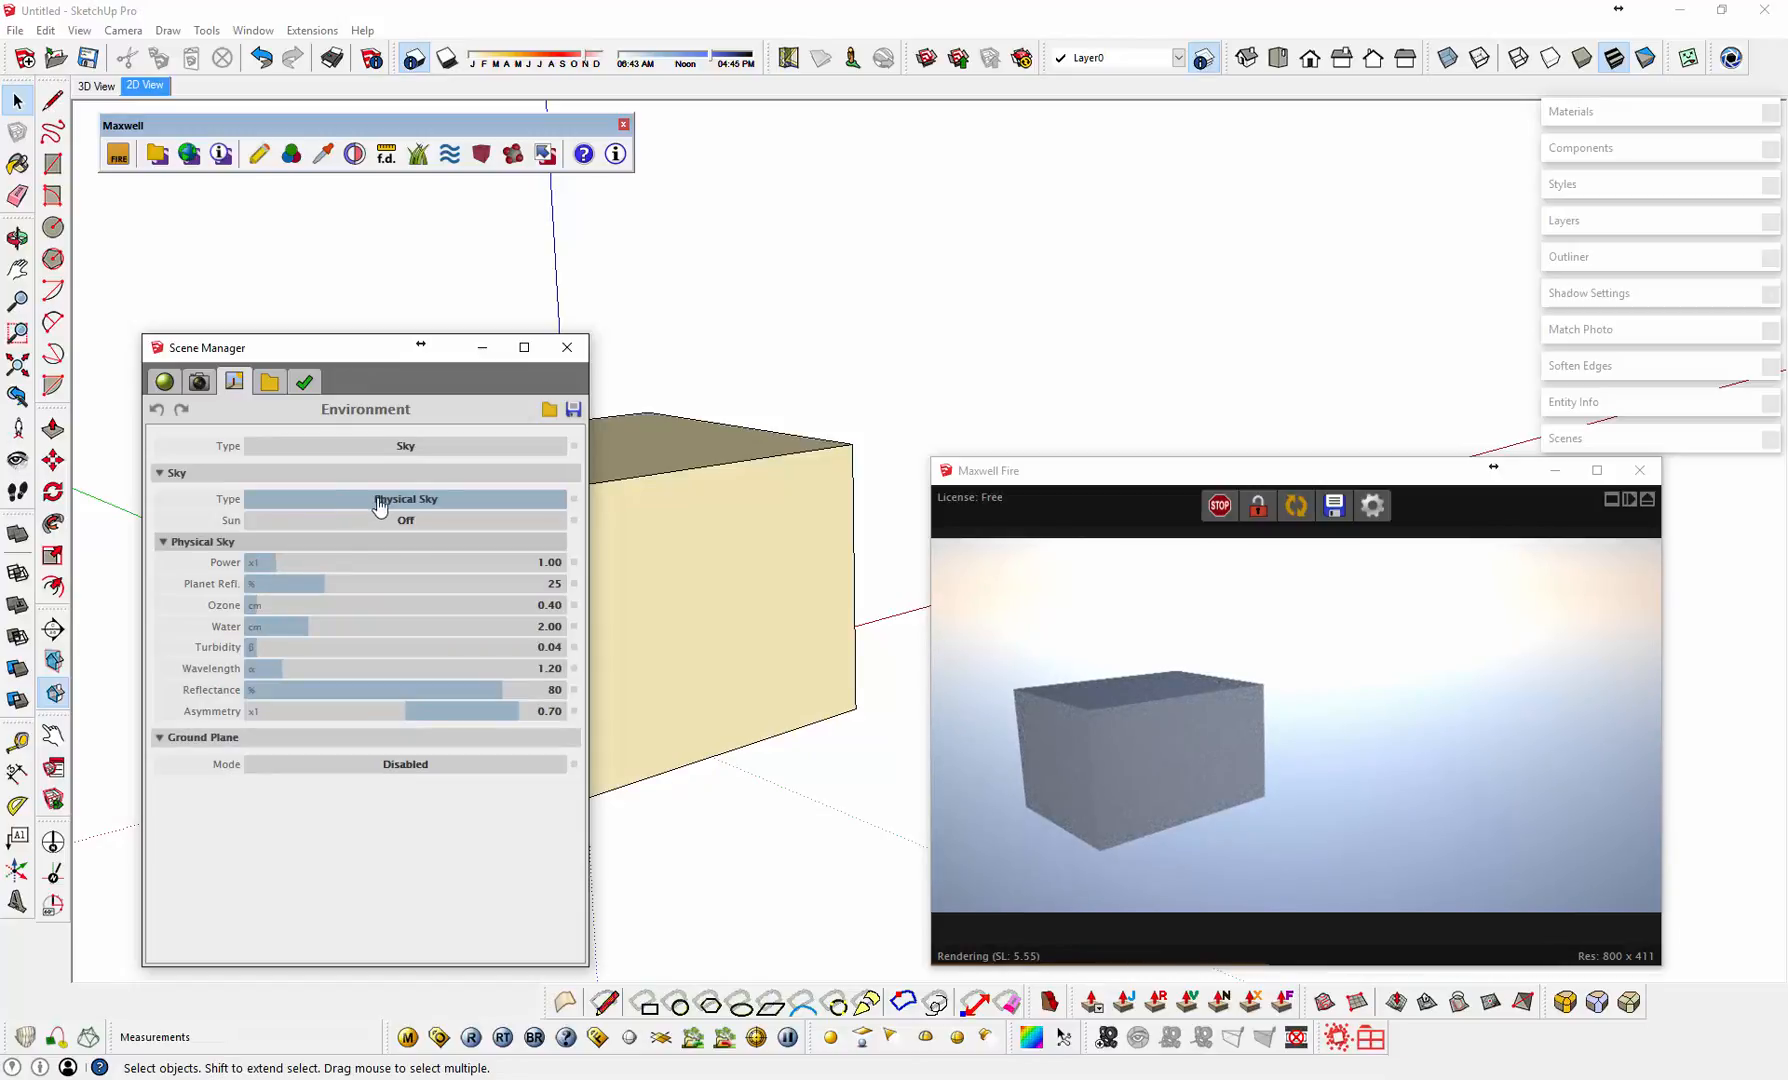
click(382, 503)
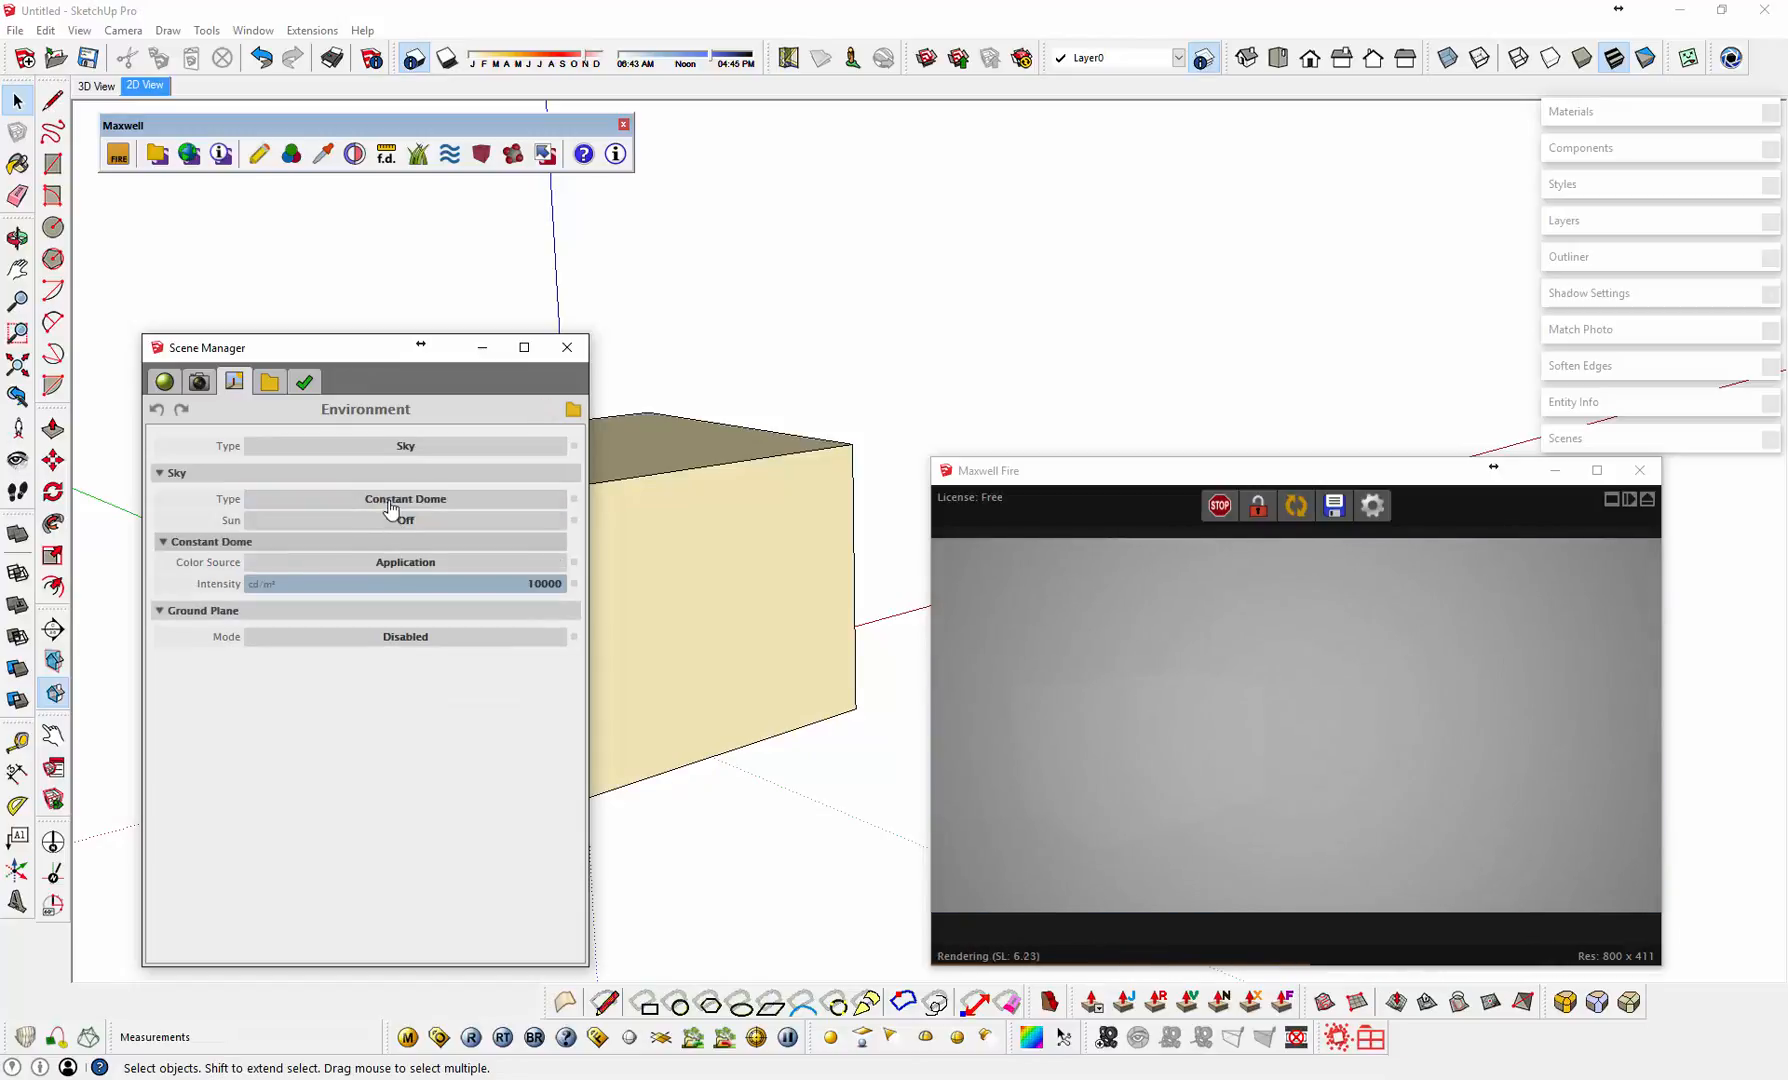
Step: Set the Maxwell environment's ground plane mode to Application
click(384, 647)
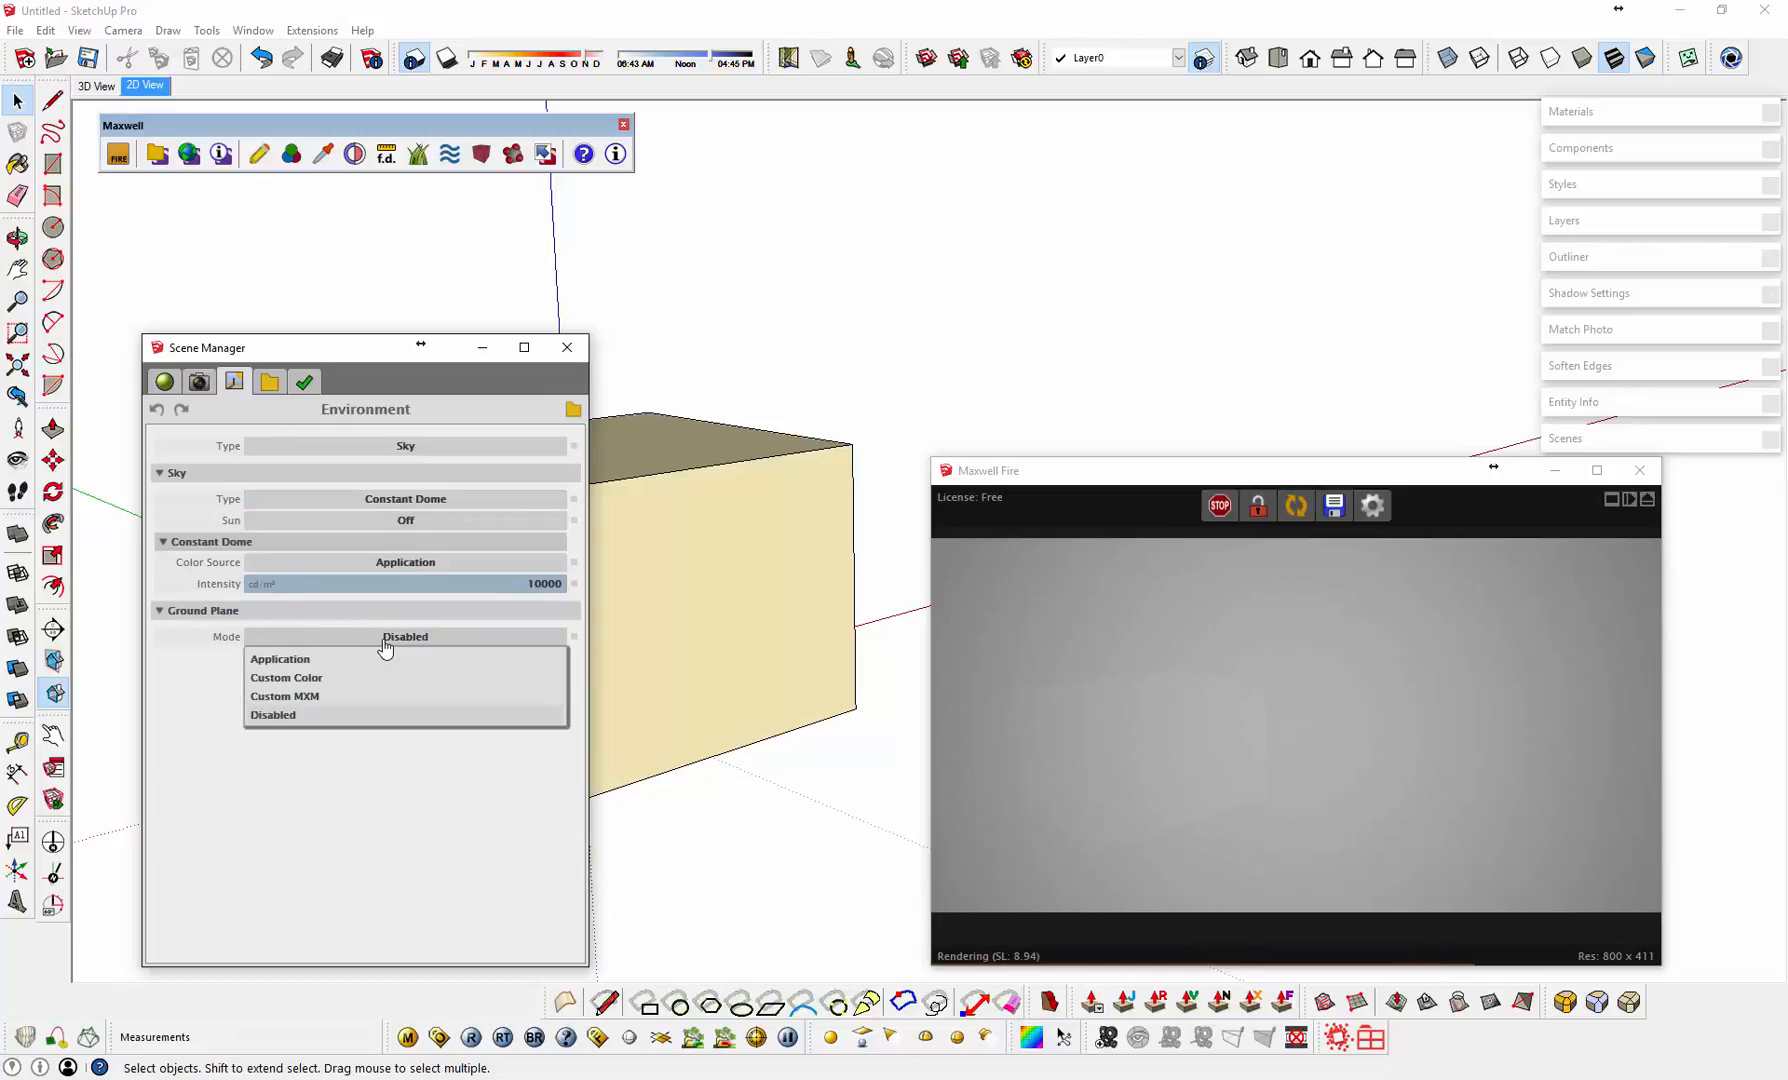
click(276, 660)
mouse_move(789, 654)
middle_down()
mouse_move(786, 590)
mouse_move(856, 560)
middle_up()
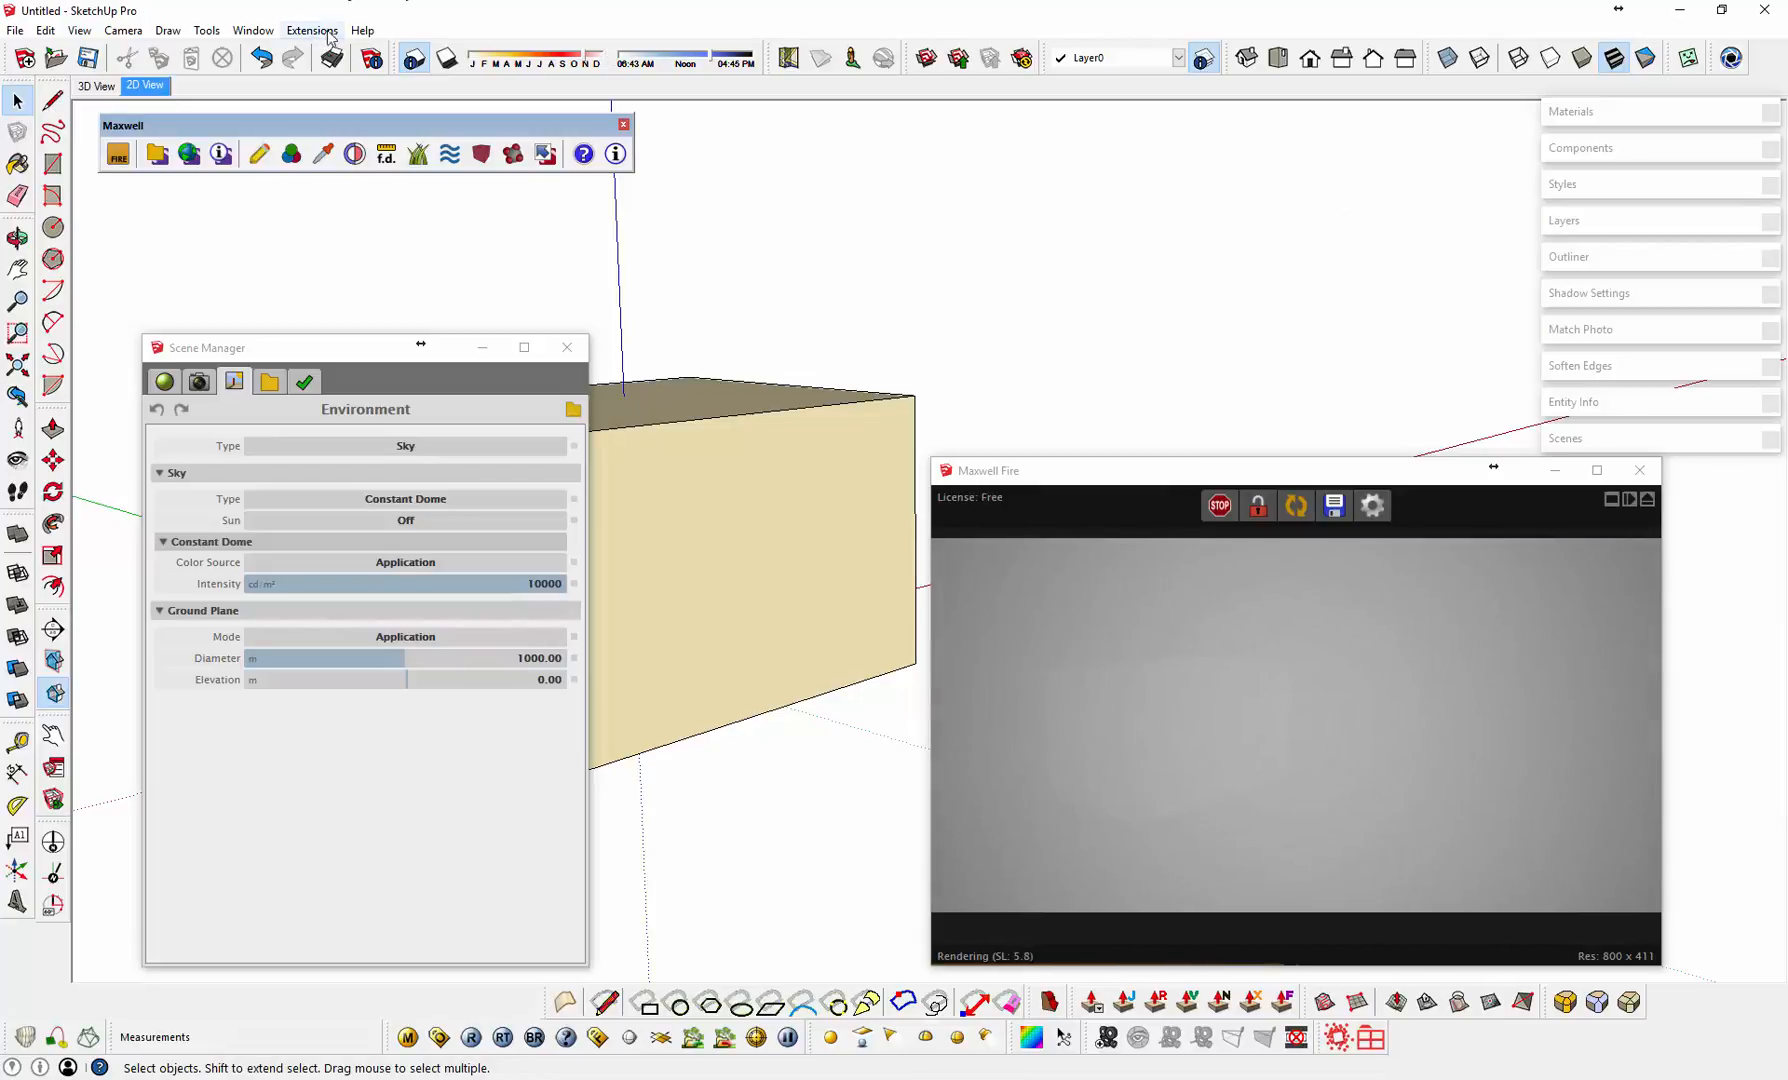
Step: Enable Ground in the current style's background settings and refresh the Maxwell Fire render
click(253, 30)
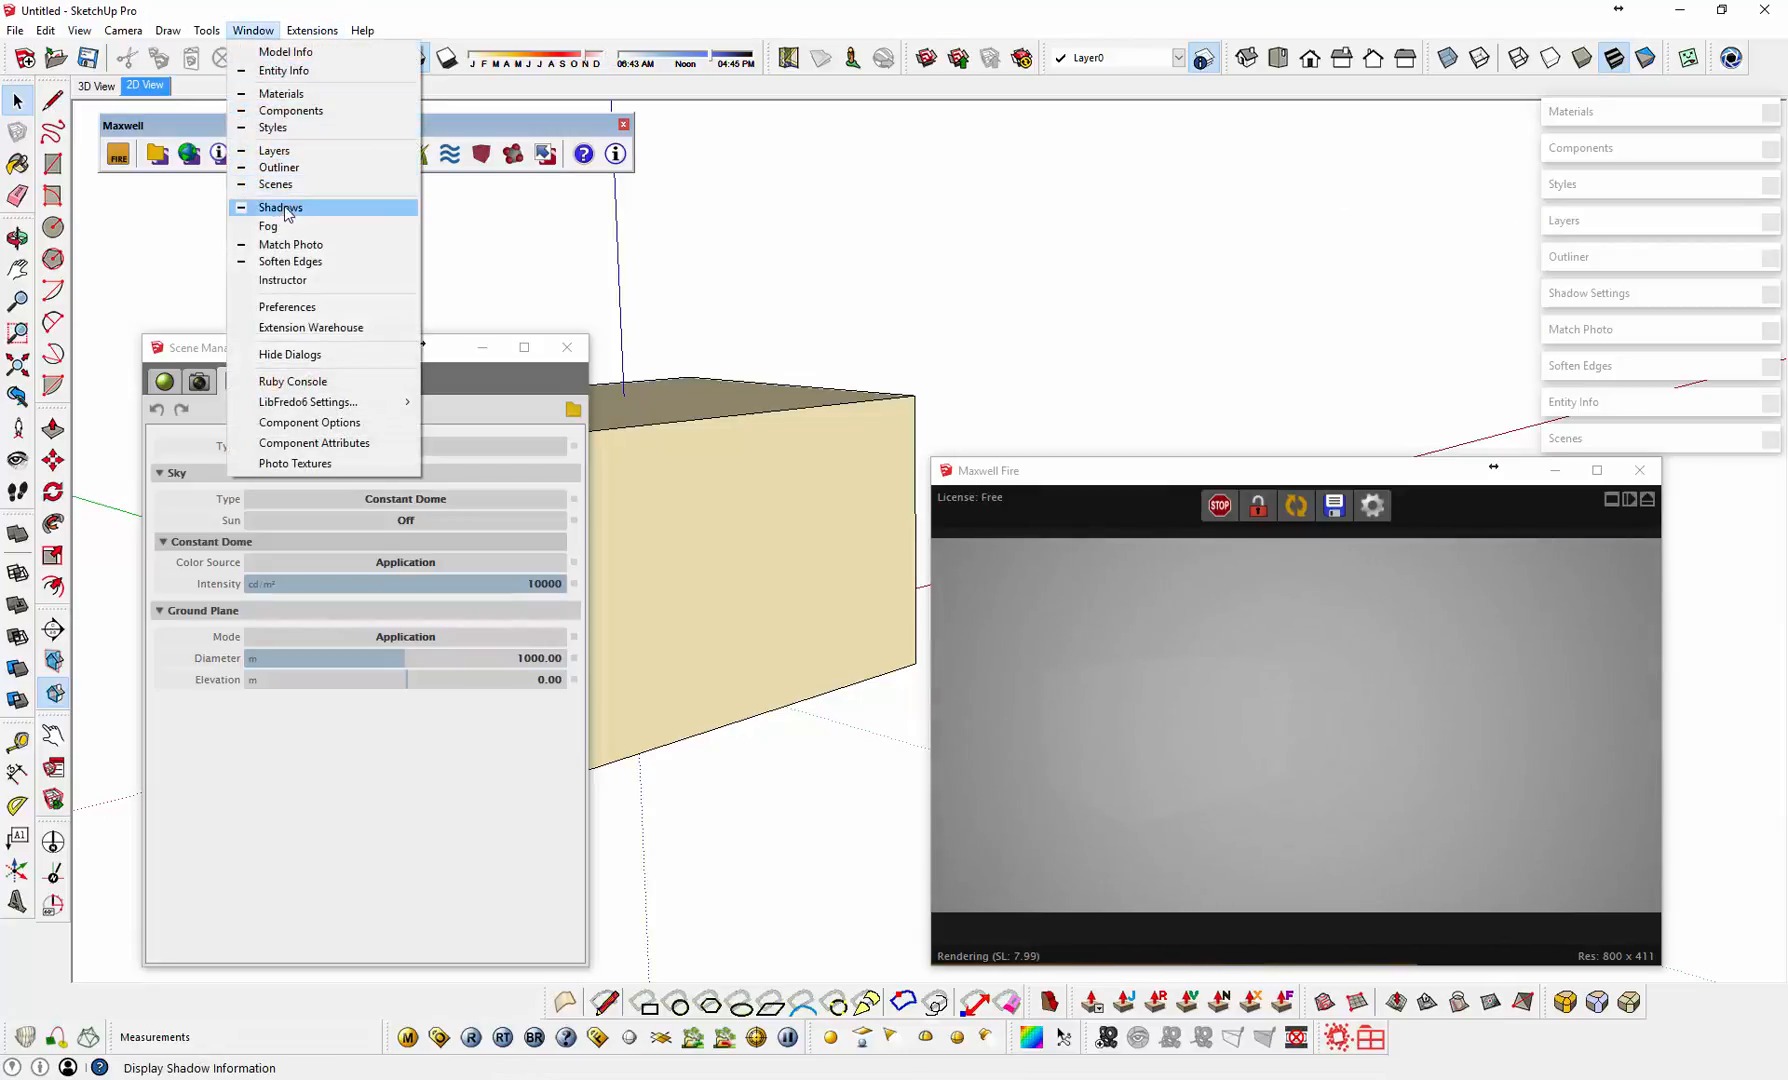
click(273, 127)
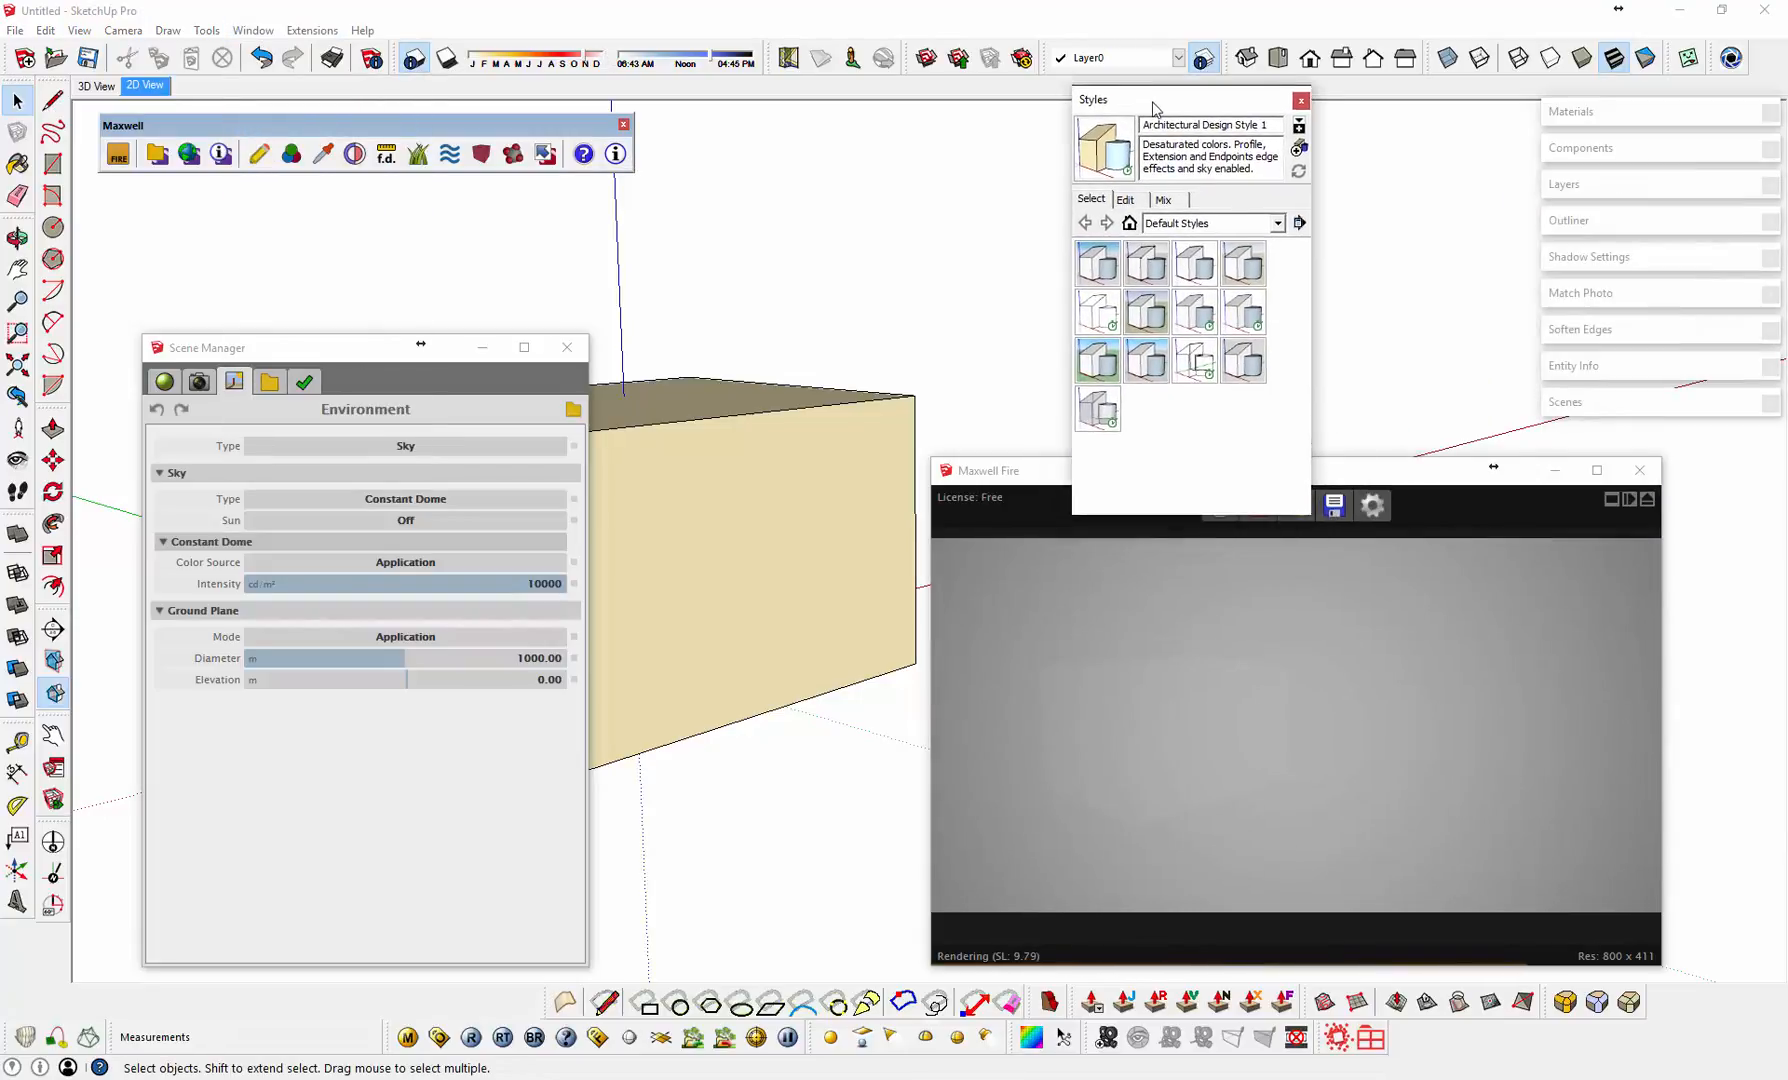
click(1128, 201)
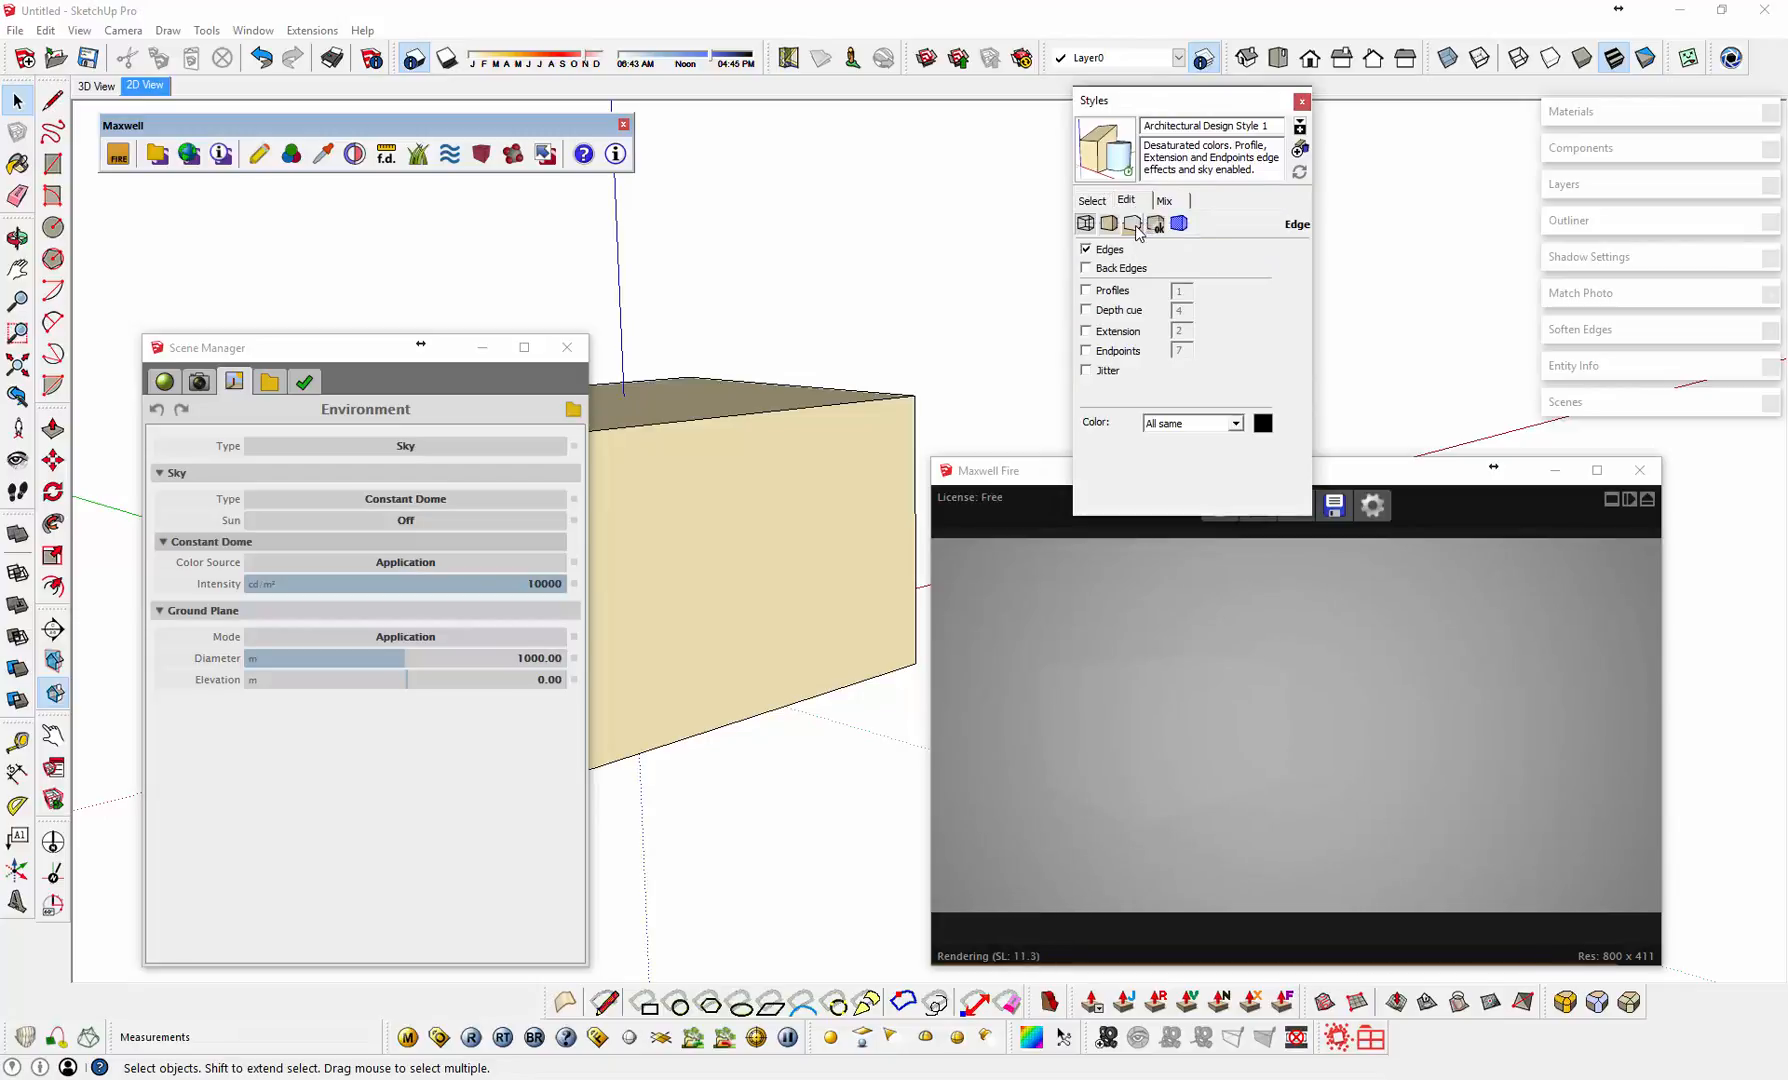
click(1137, 228)
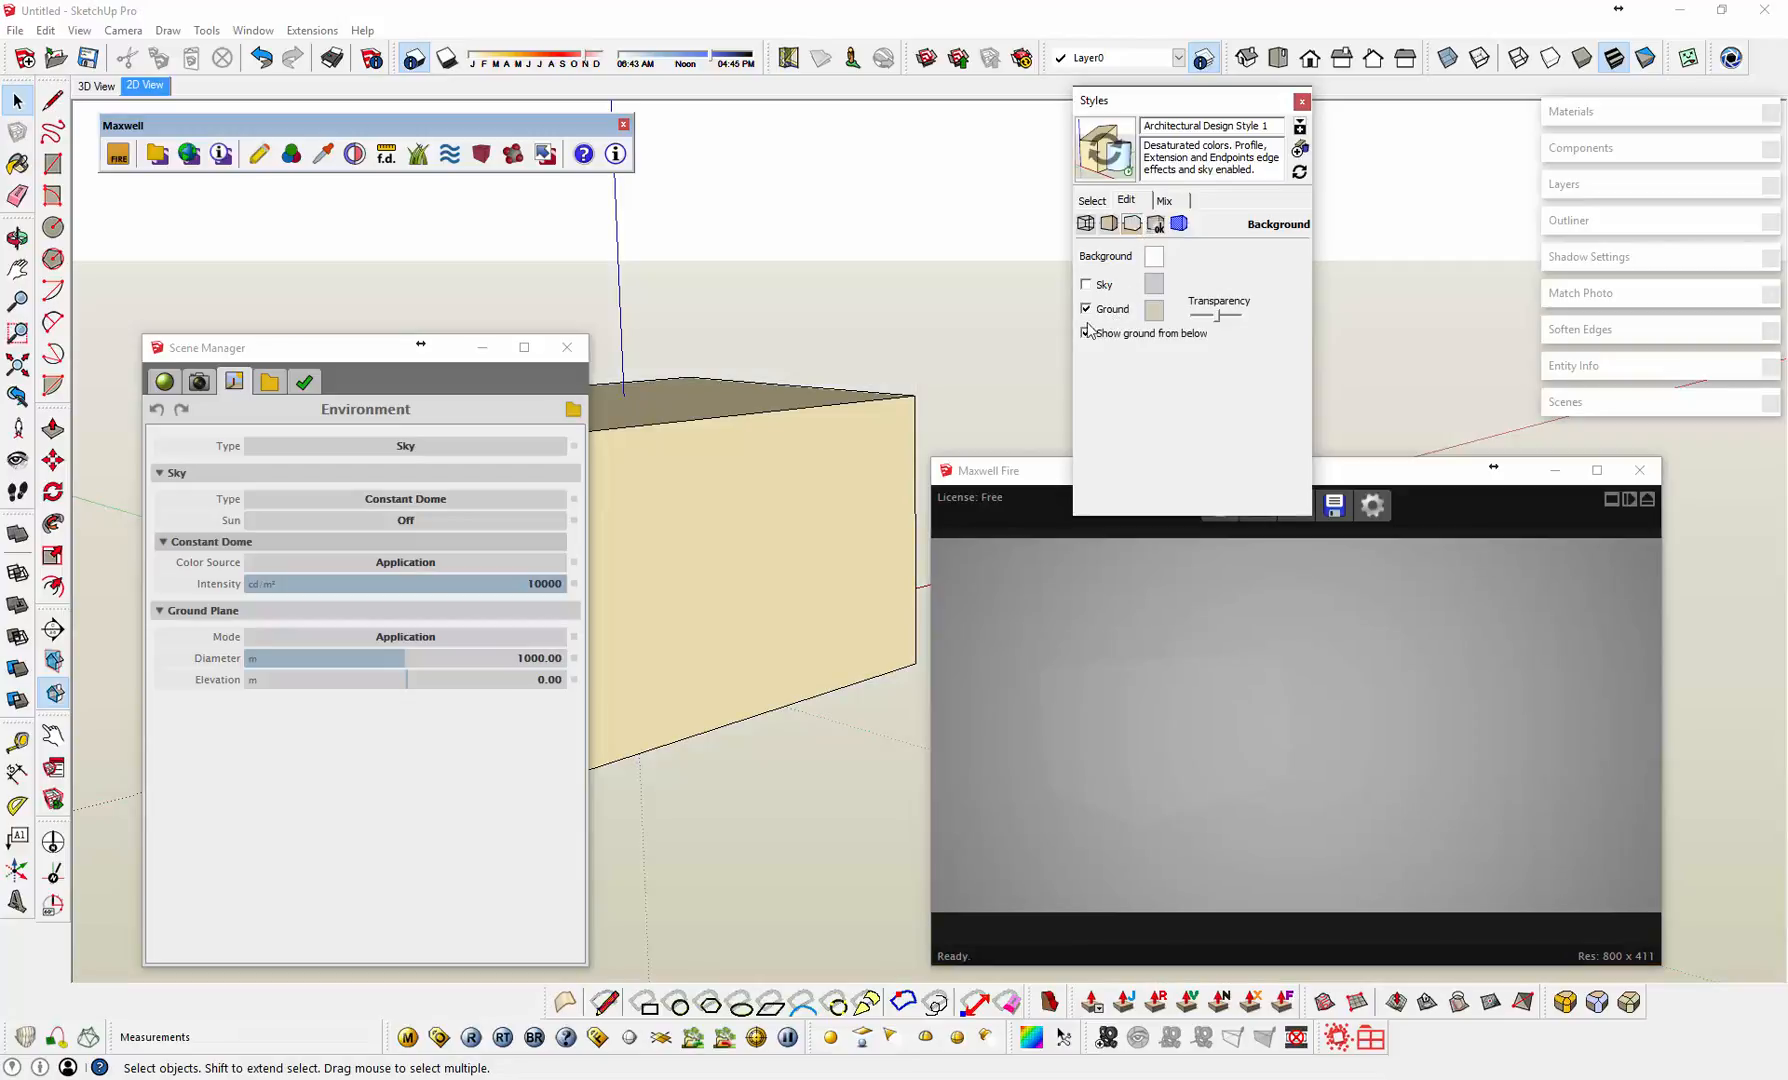
middle_drag(736, 588, 750, 555)
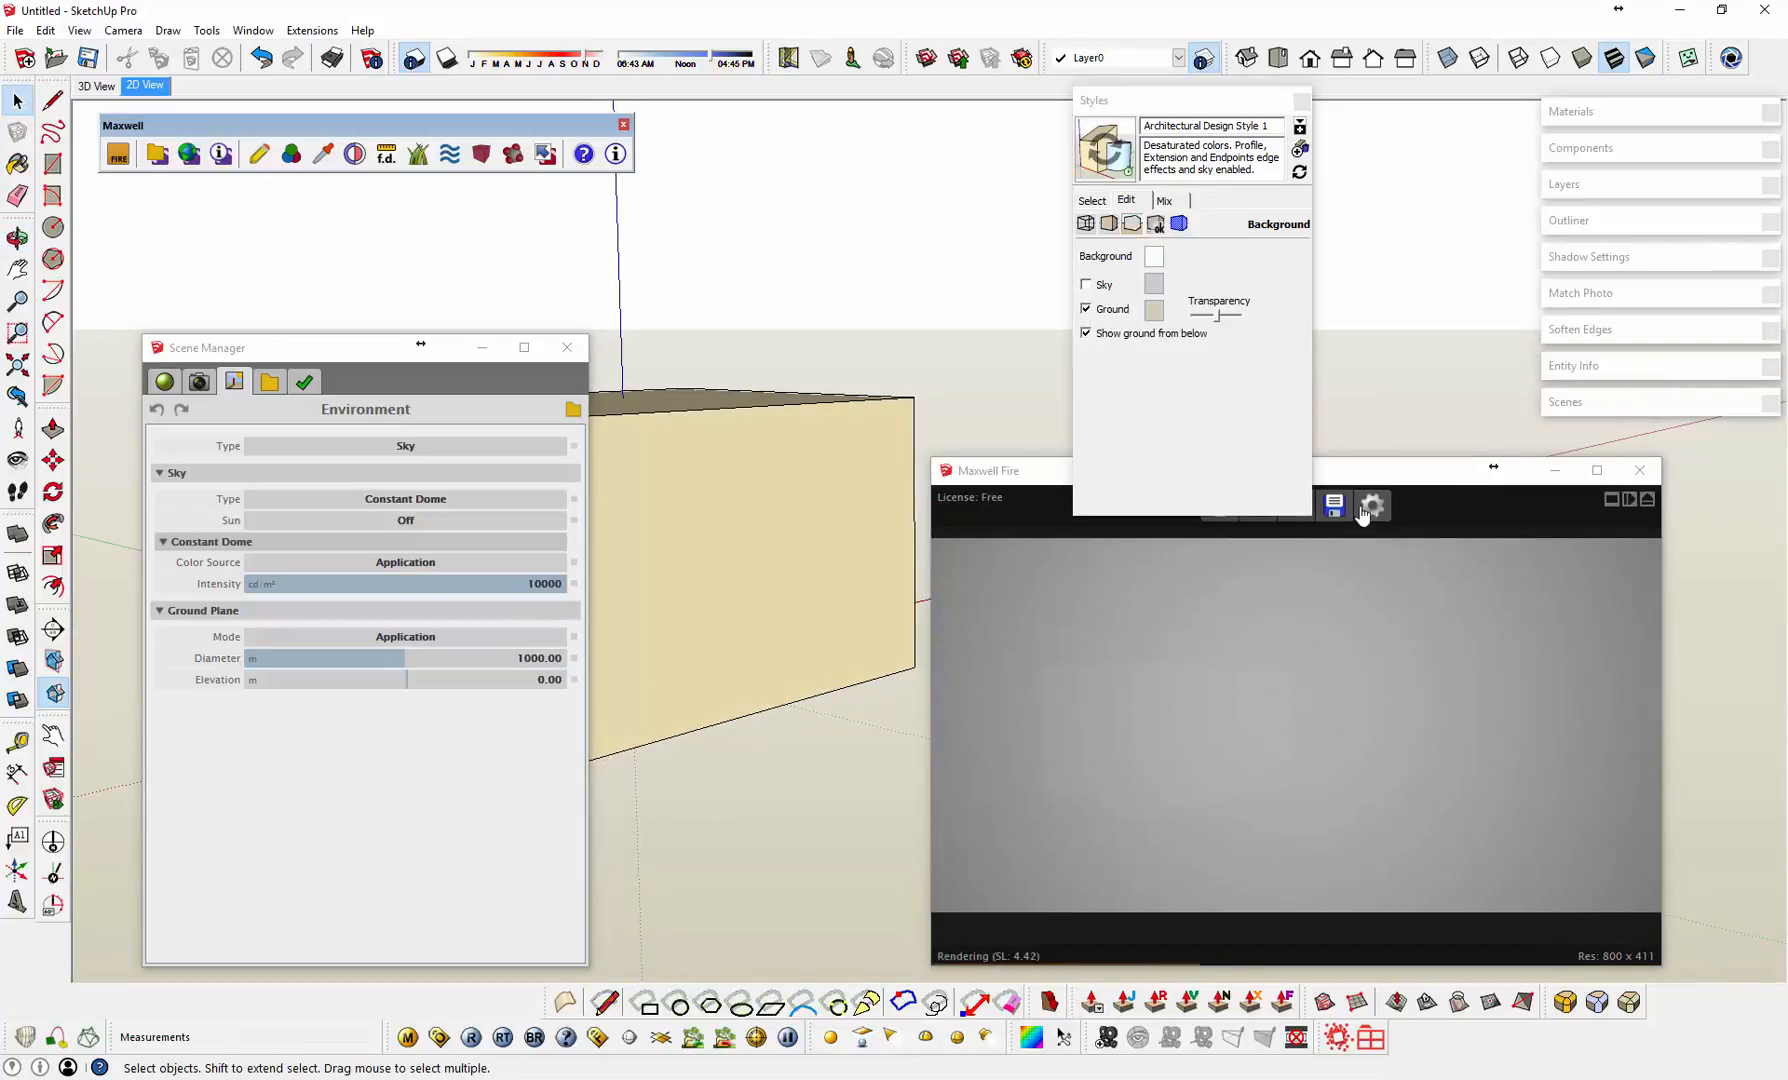
drag(1362, 512, 1374, 586)
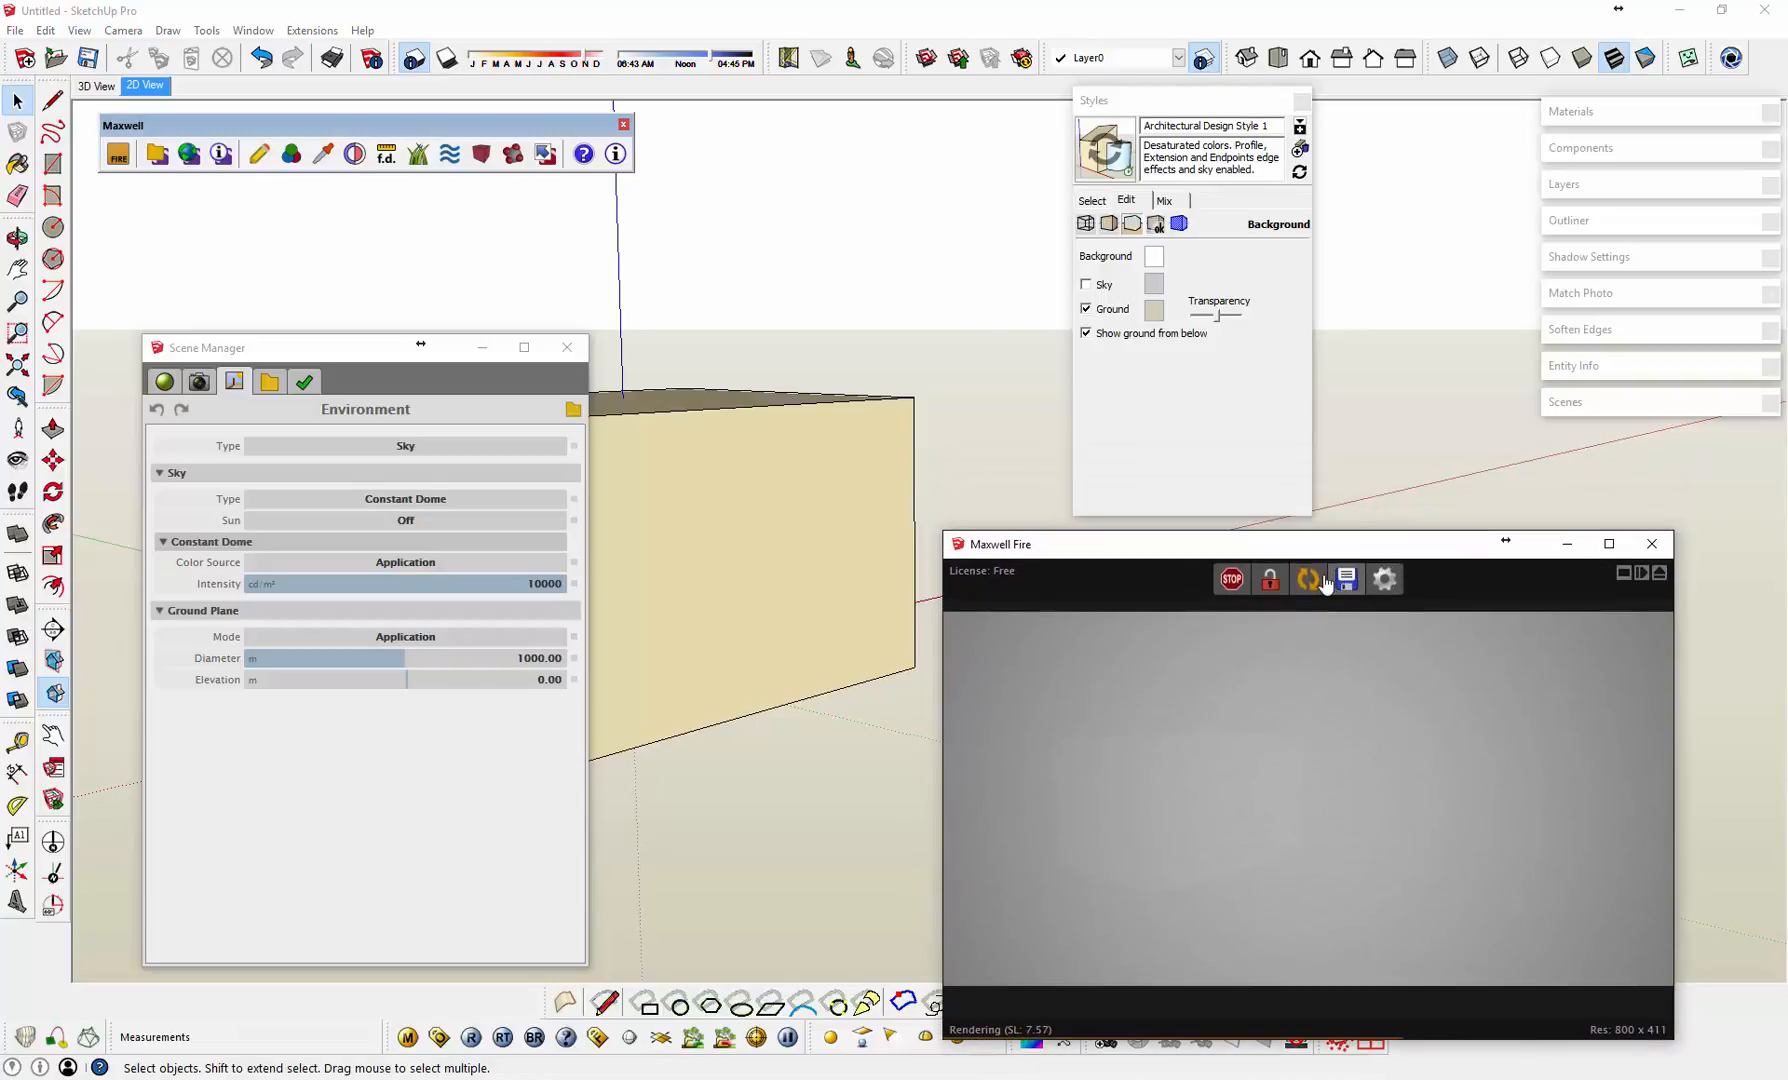
click(1320, 580)
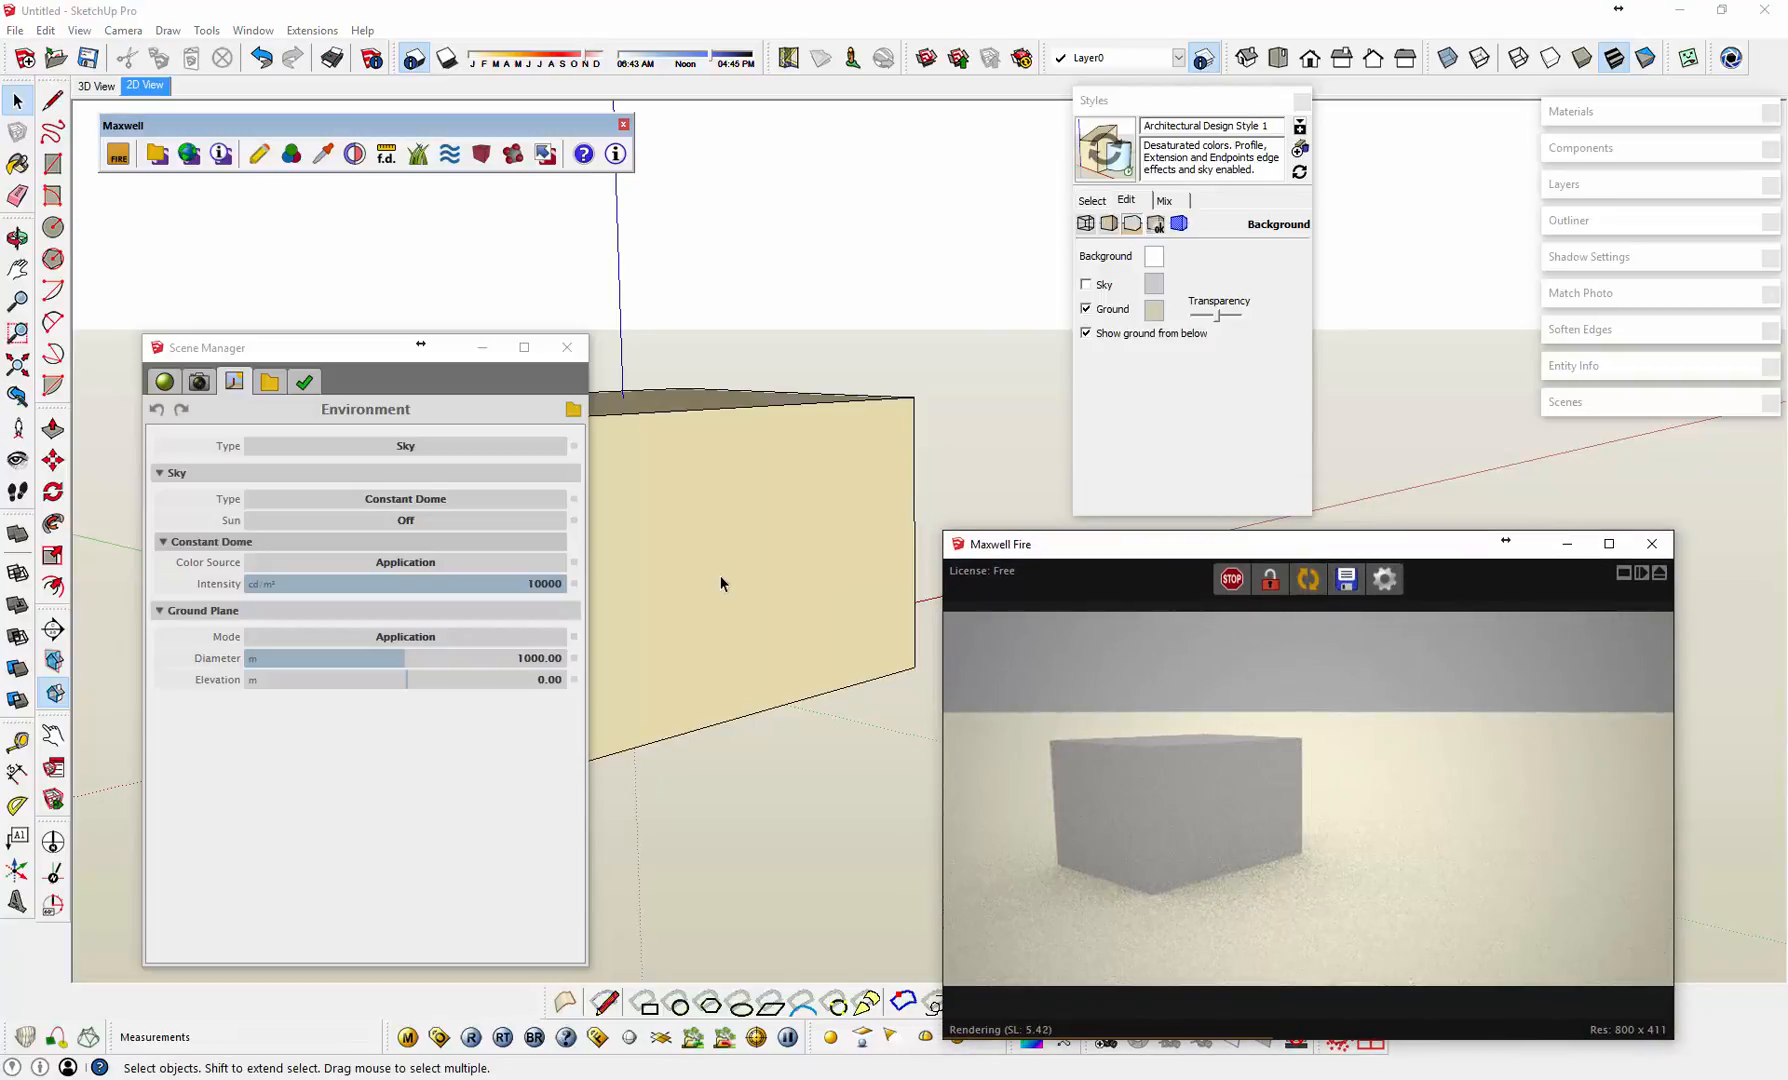
Step: Darken the style's ground colour to a dark grey, and raise its brightness again to a lighter greyish beige
click(1155, 310)
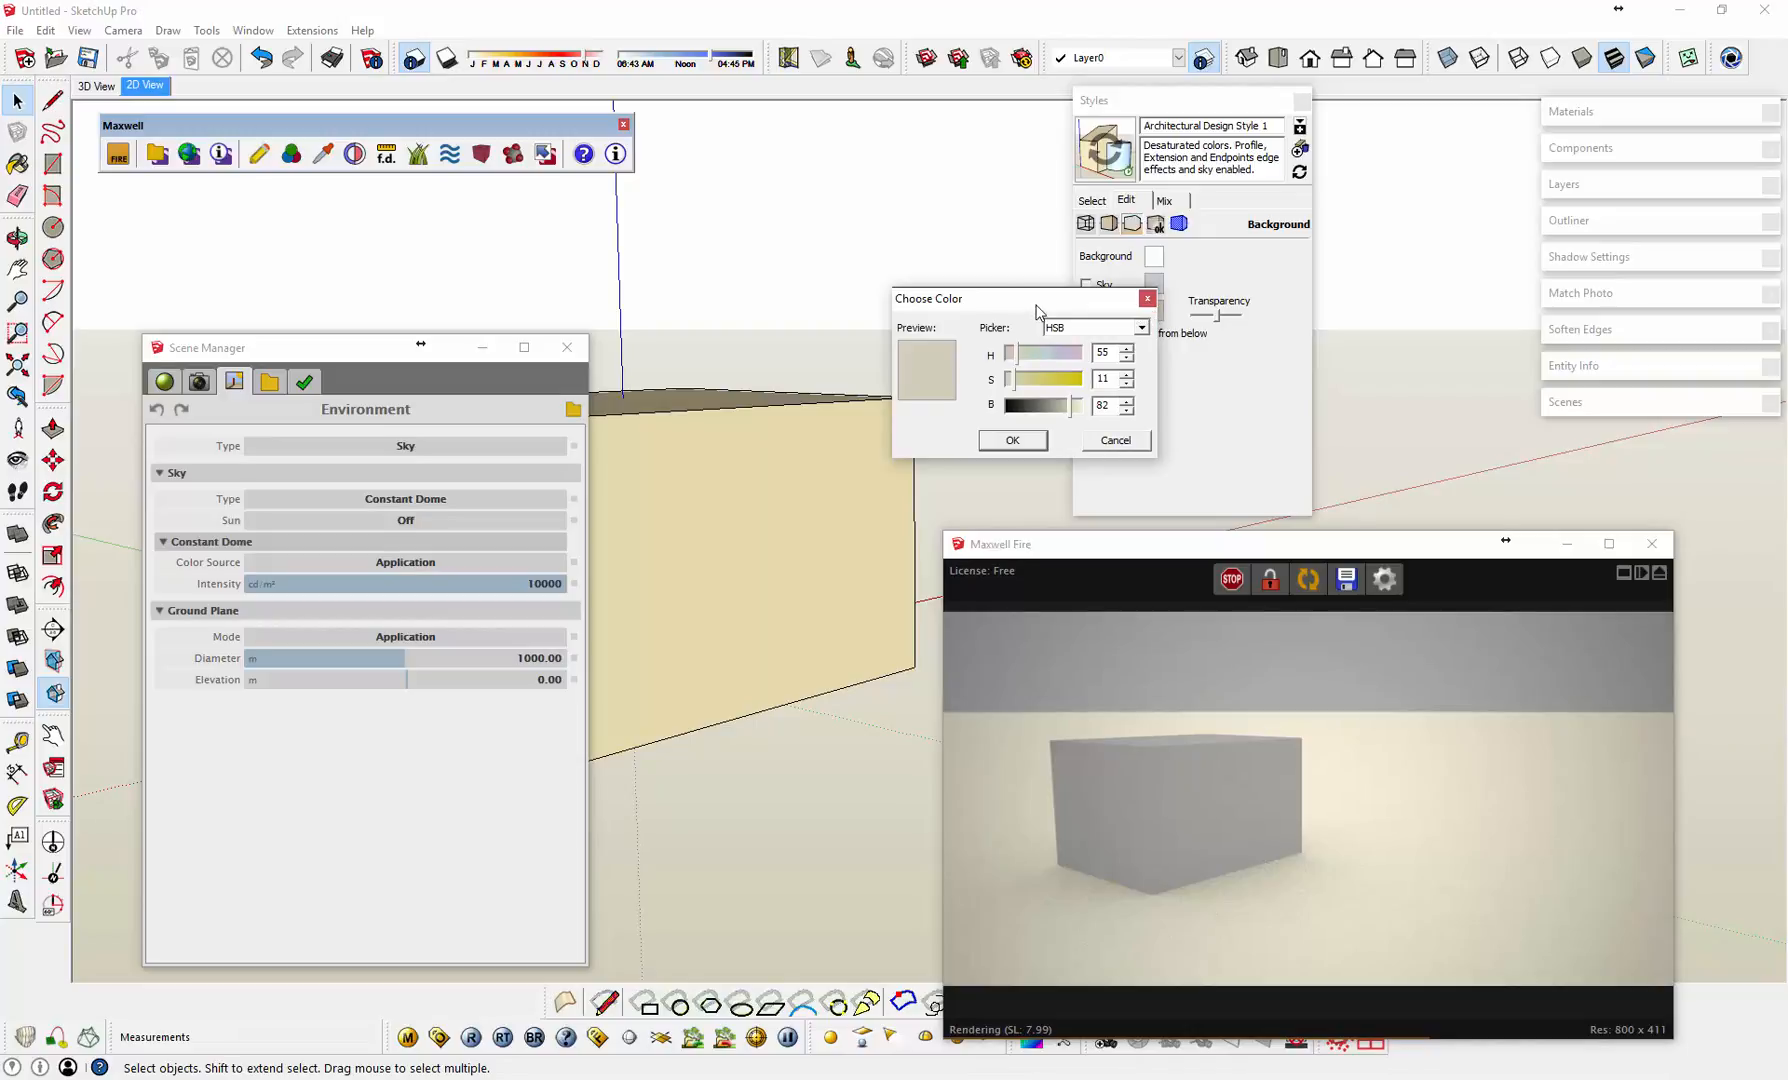
drag(1036, 305, 914, 212)
click(916, 318)
click(904, 351)
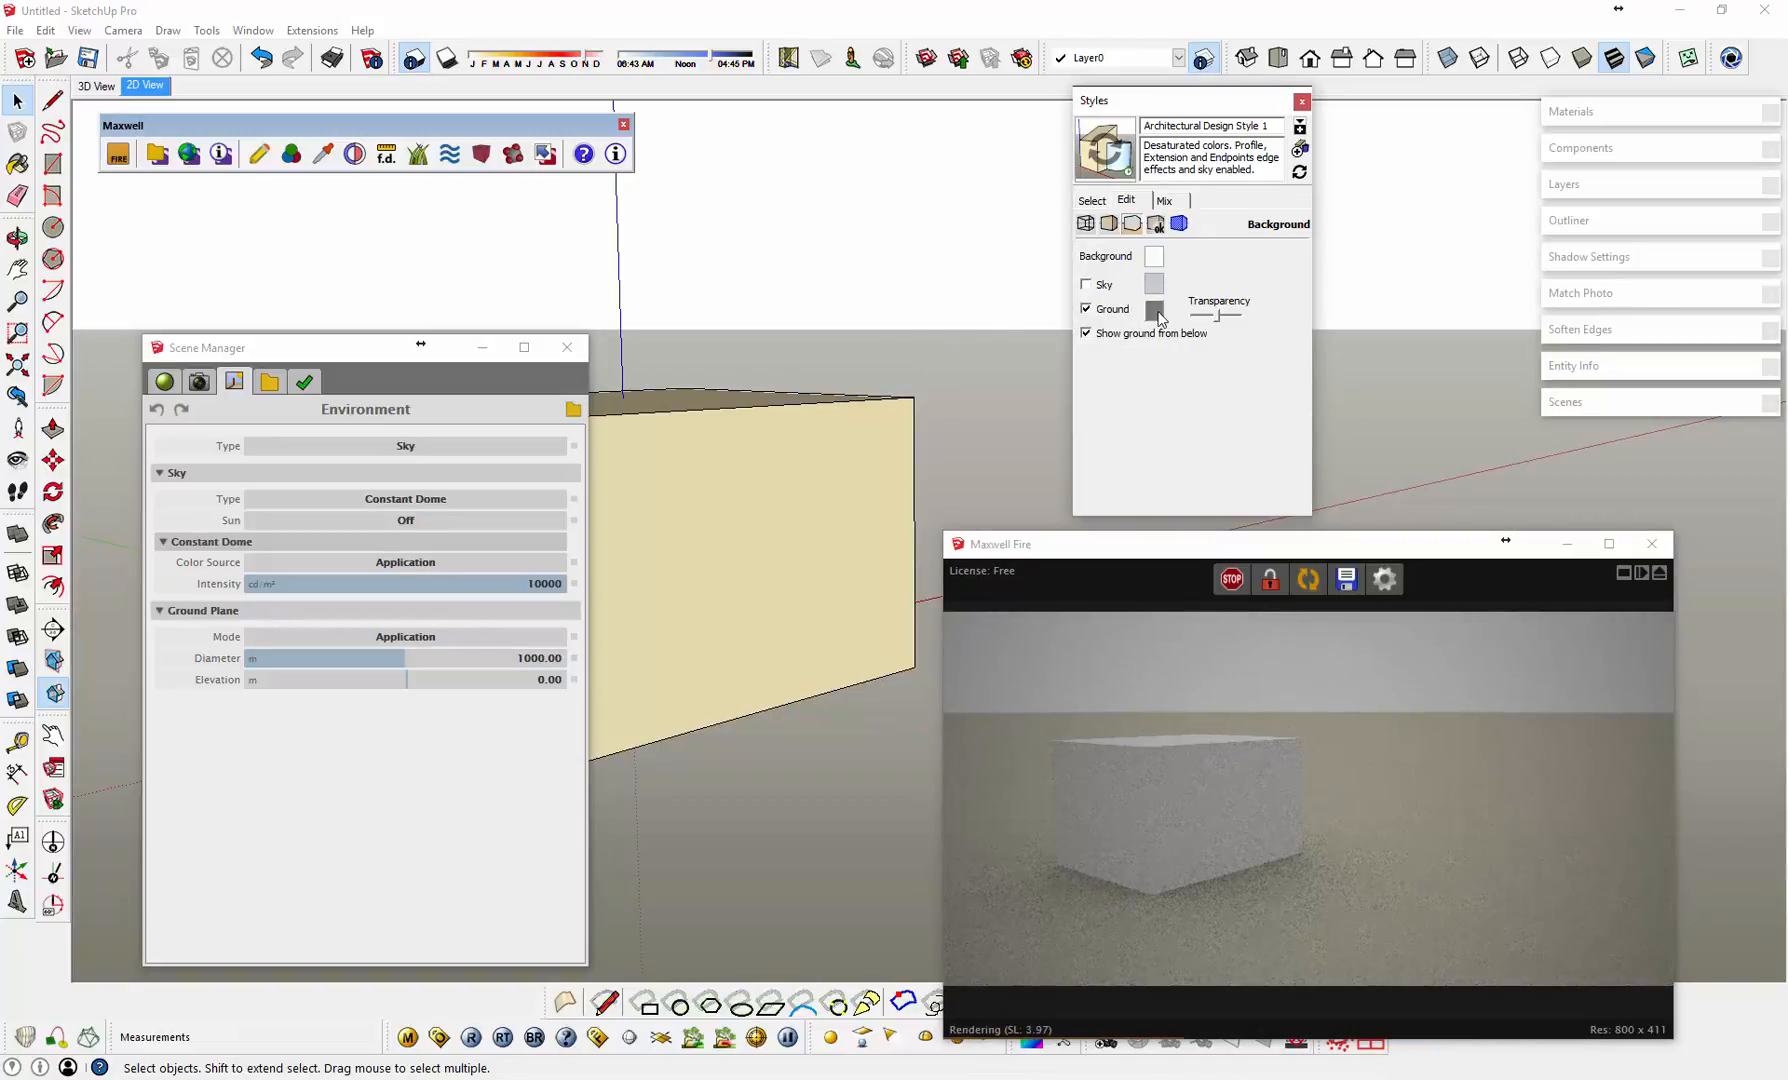
click(1155, 310)
click(938, 318)
click(910, 348)
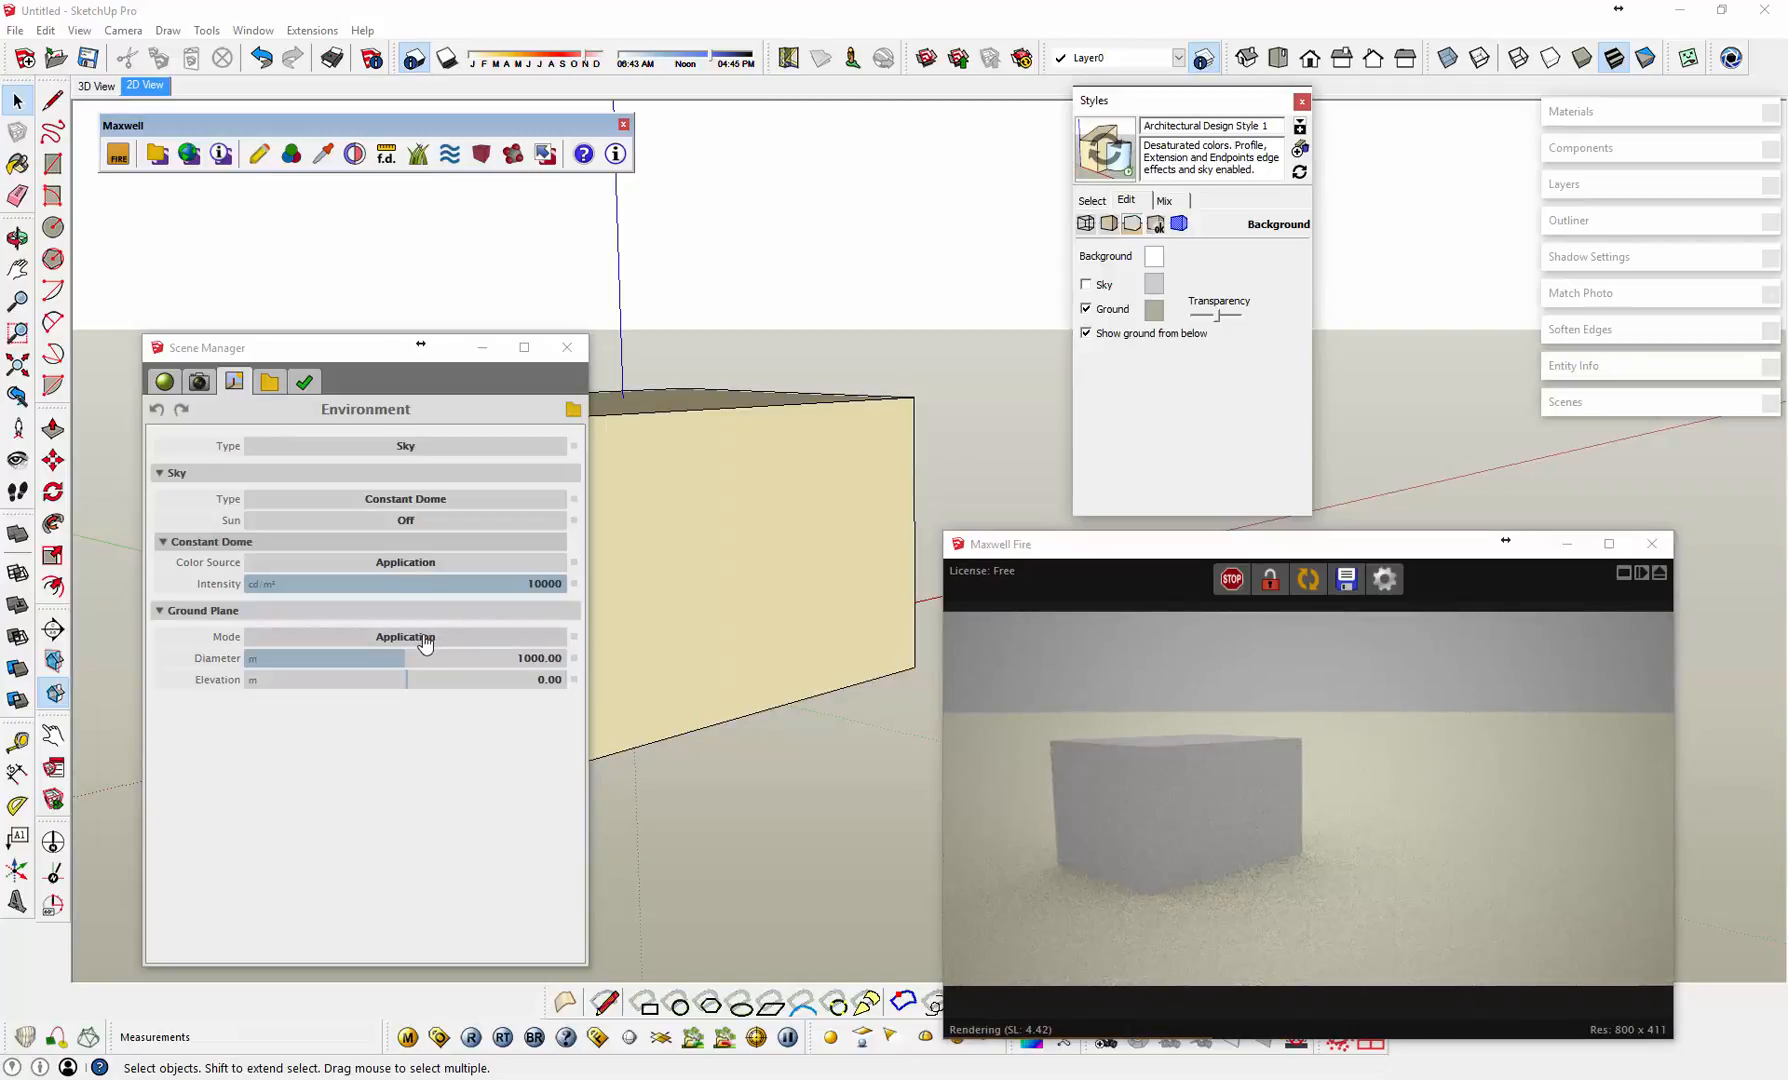
Step: Set the Maxwell environment's ground plane mode to Disabled
click(385, 636)
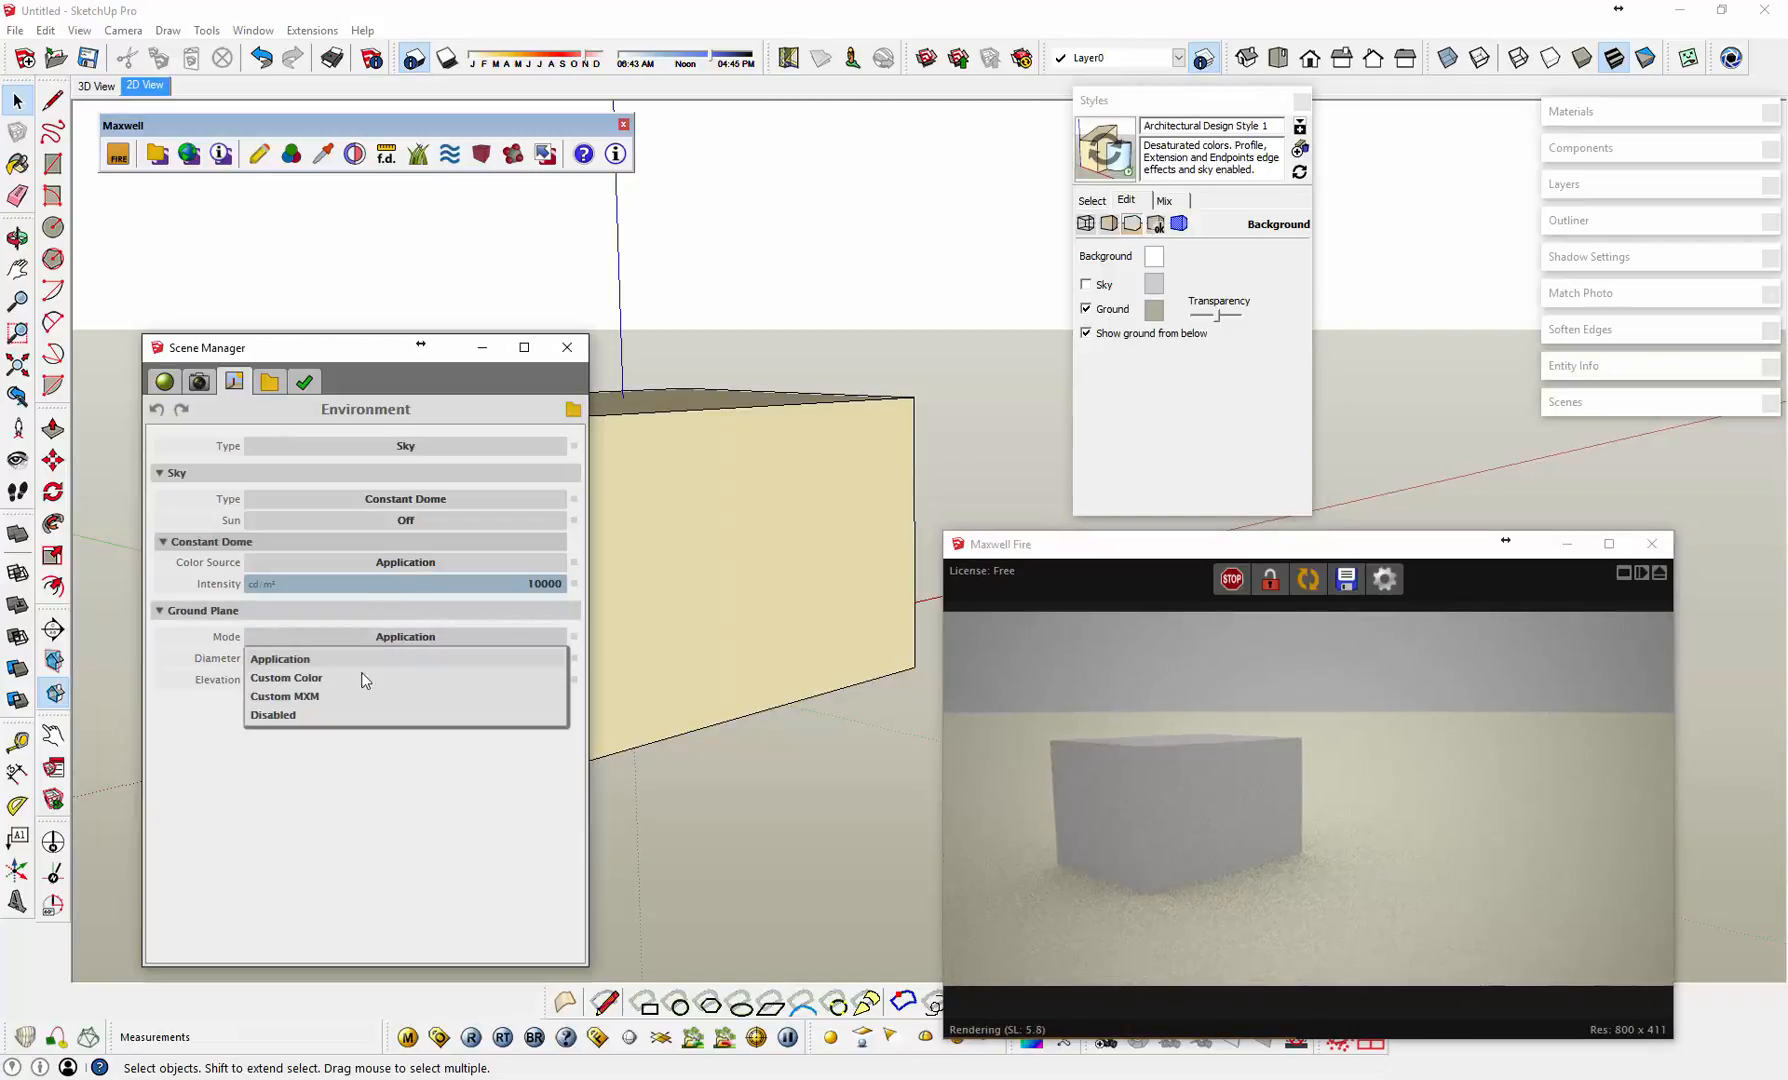
click(296, 714)
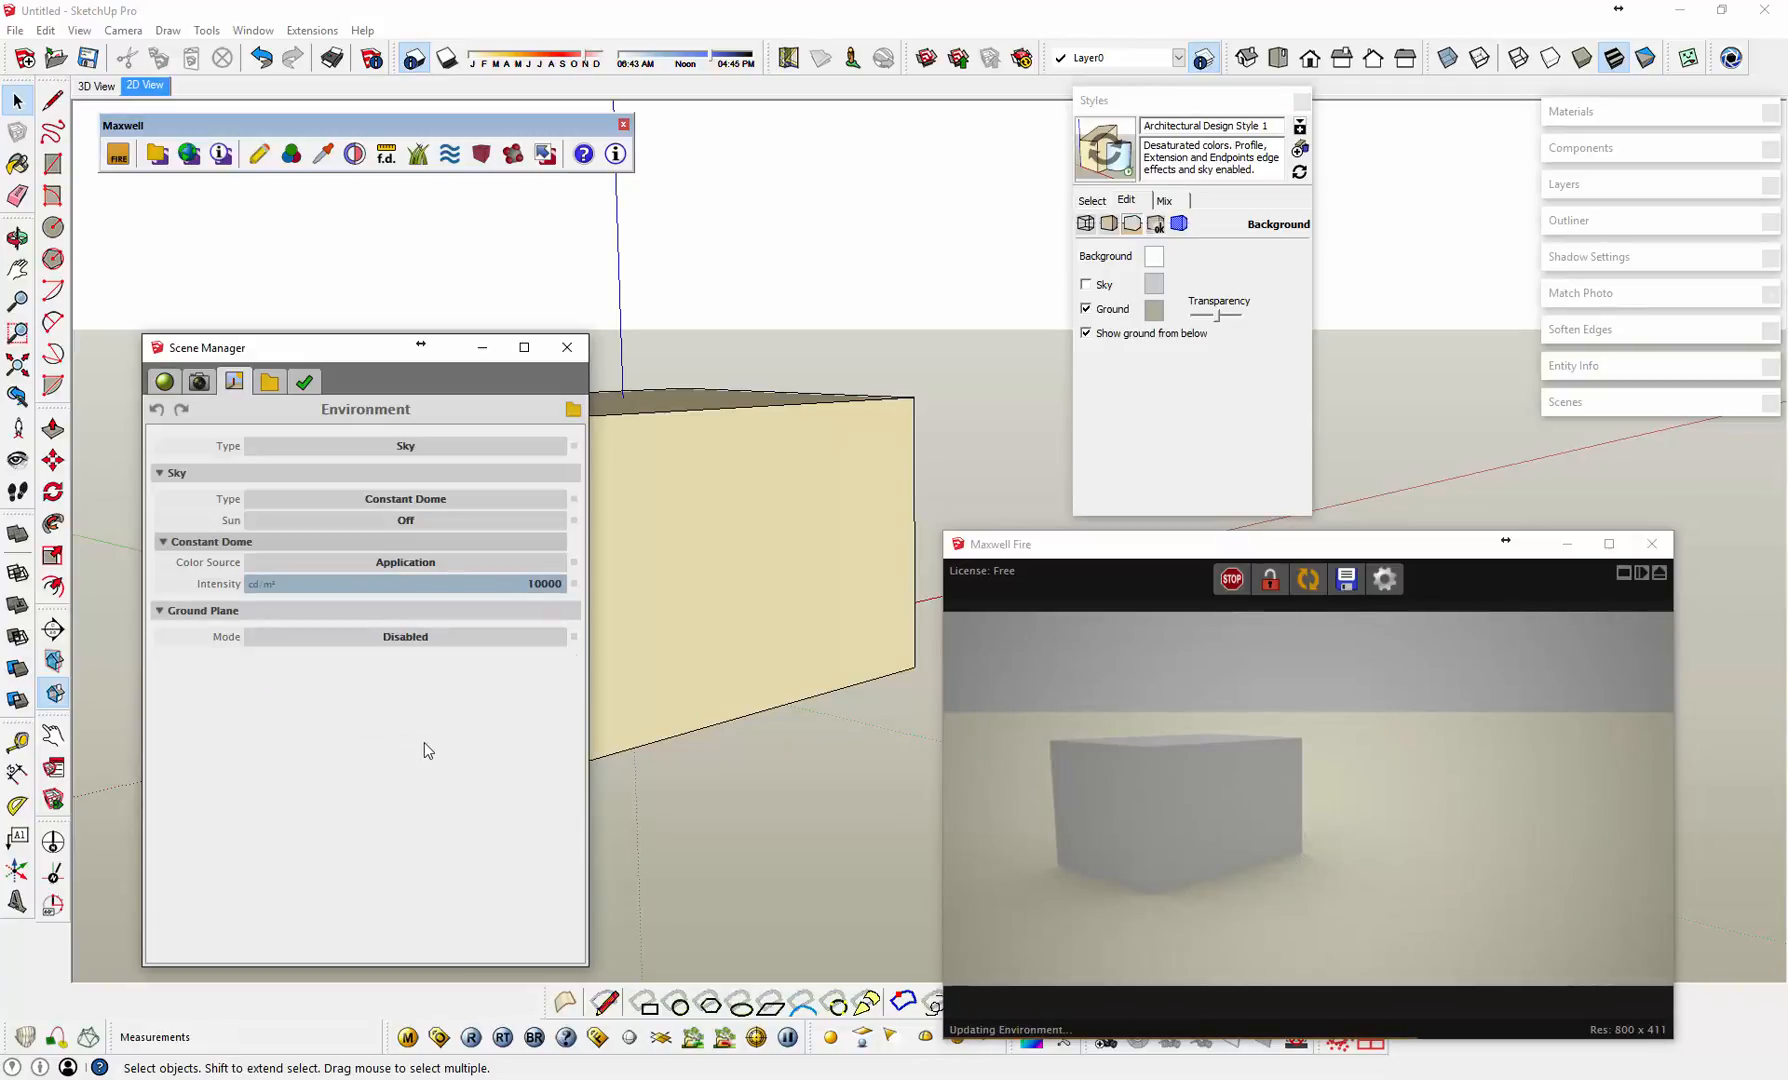
middle_drag(746, 607, 766, 607)
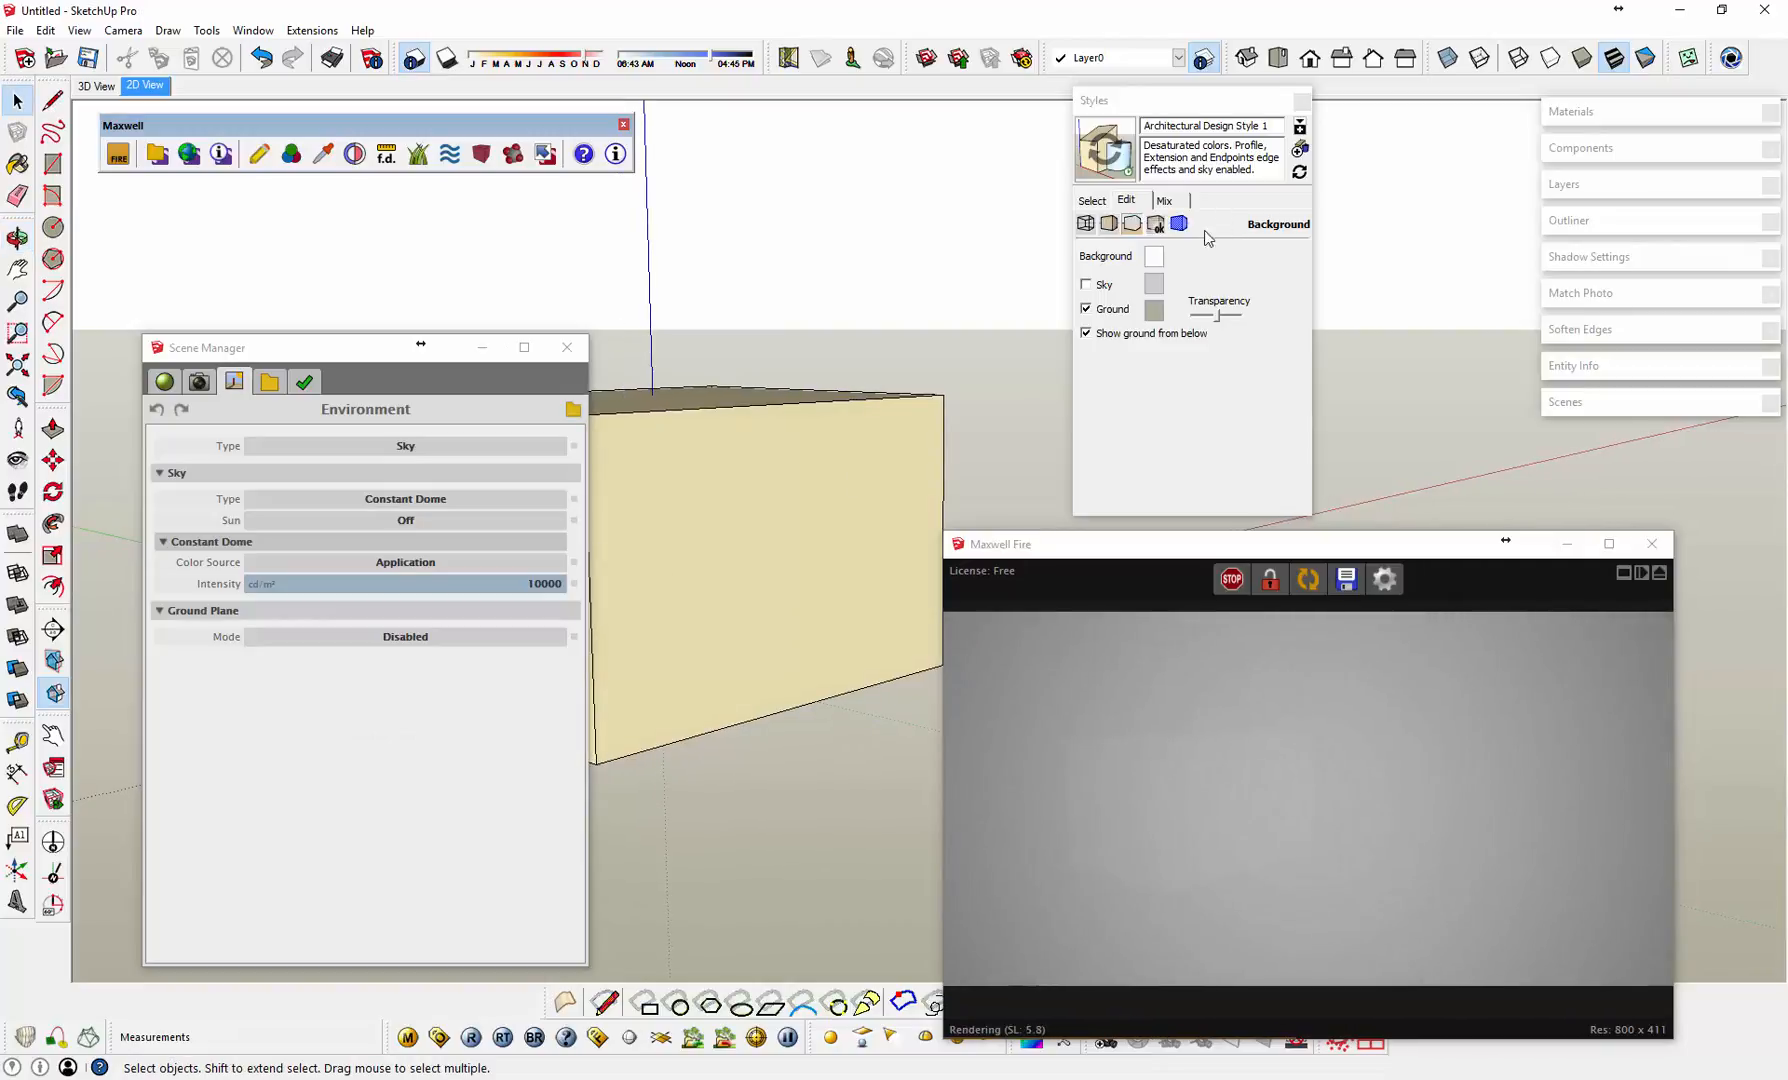
Step: Enable Sky in the style's background settings and set its colour to a bright blue, H 198, S 85, B 89
click(1103, 288)
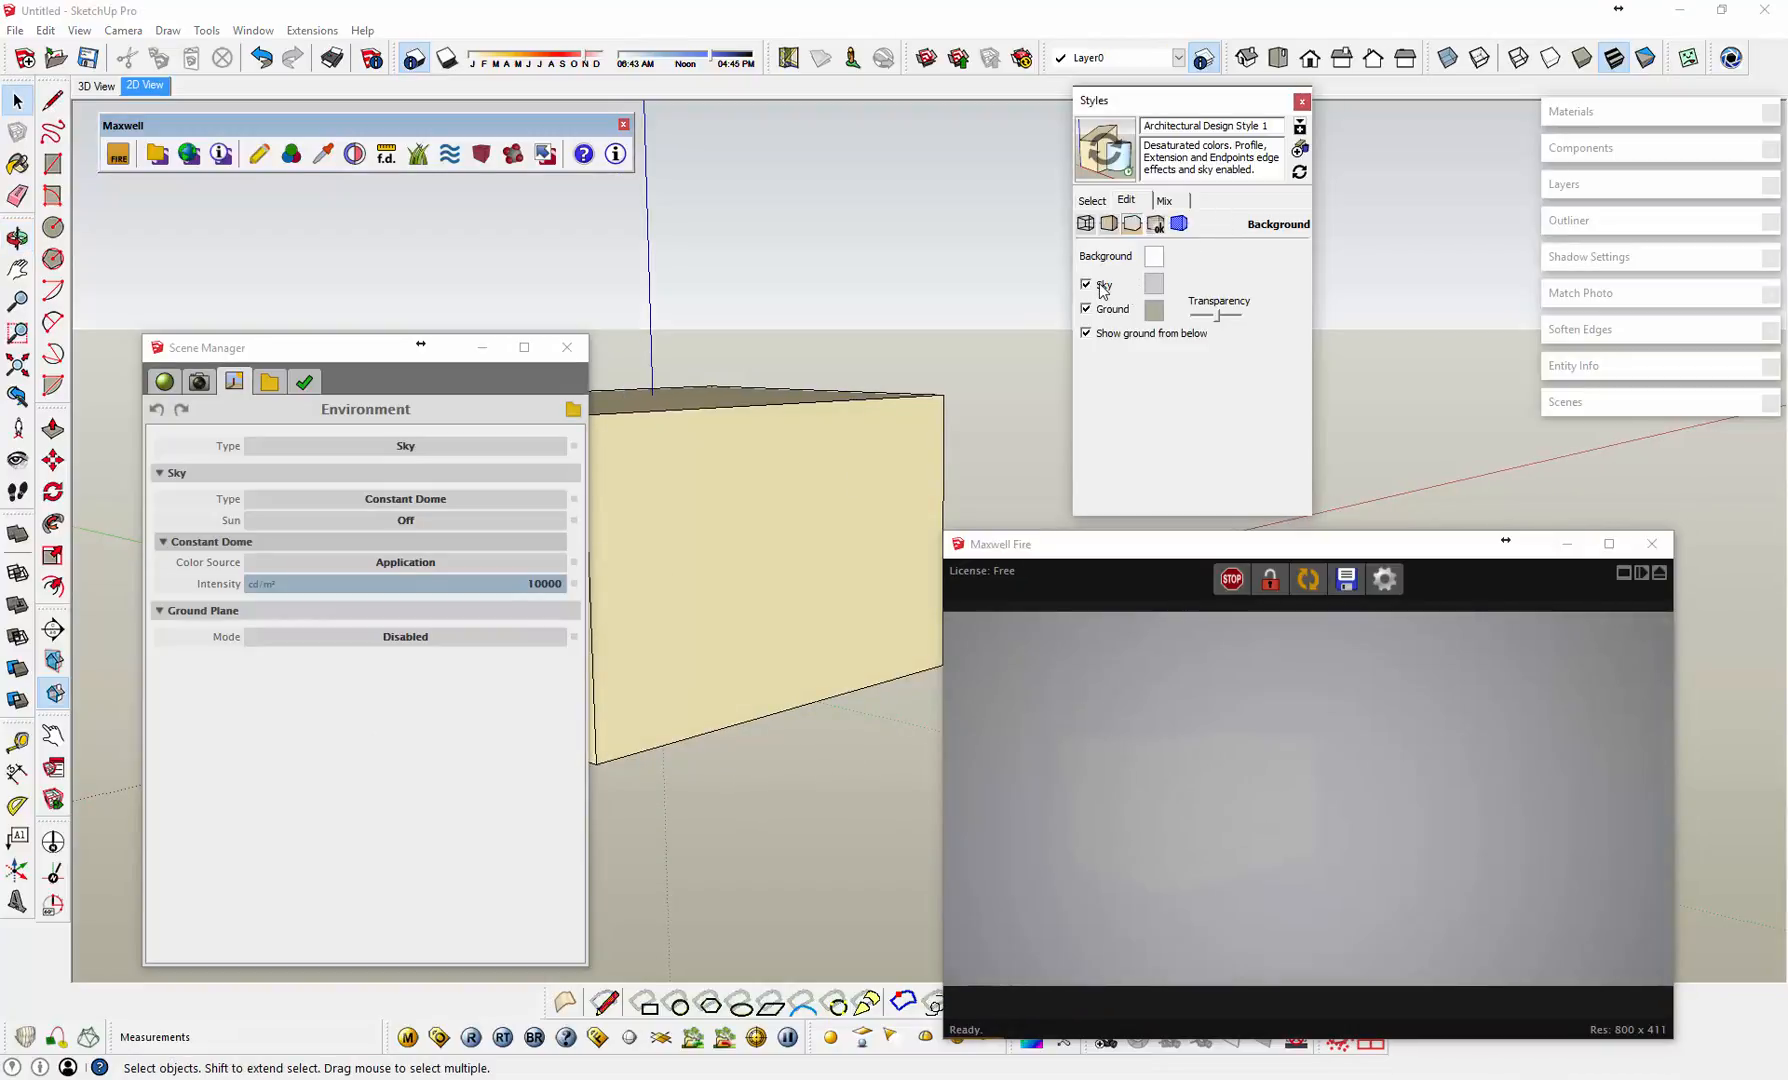
click(1155, 289)
click(948, 290)
click(947, 313)
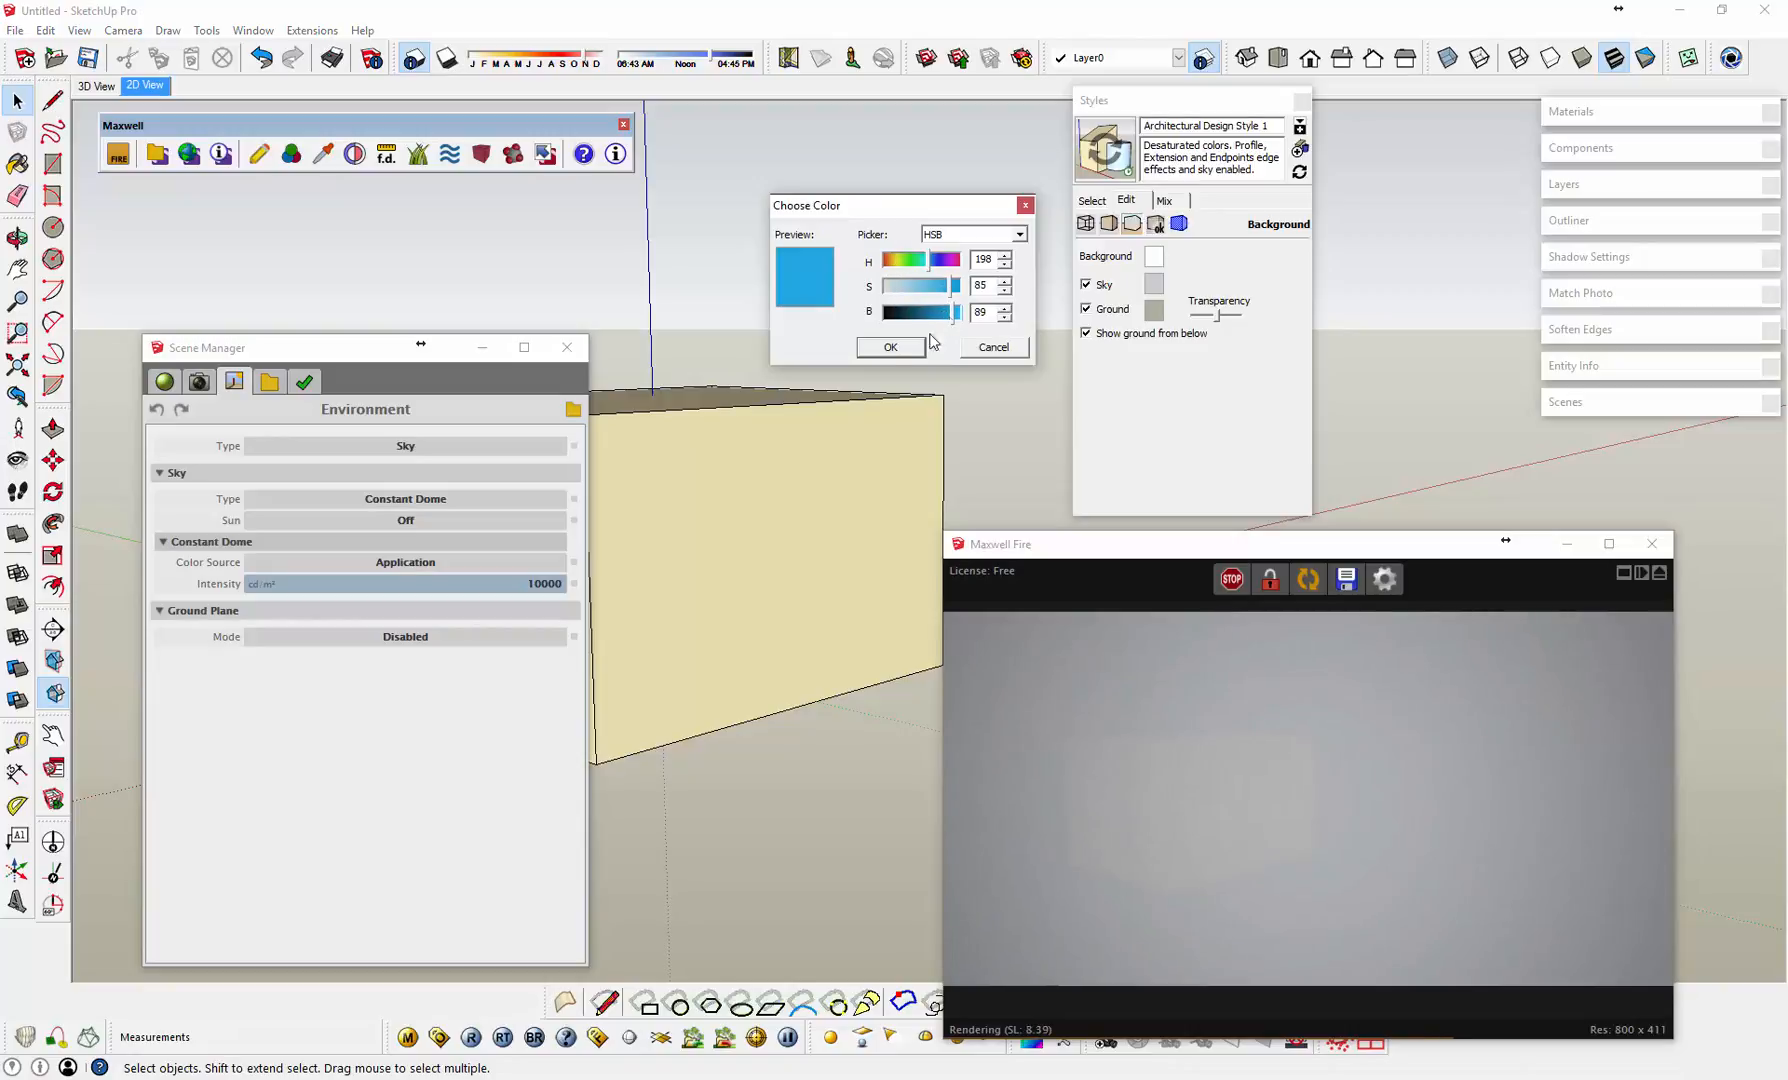
click(890, 347)
middle_drag(874, 437, 887, 391)
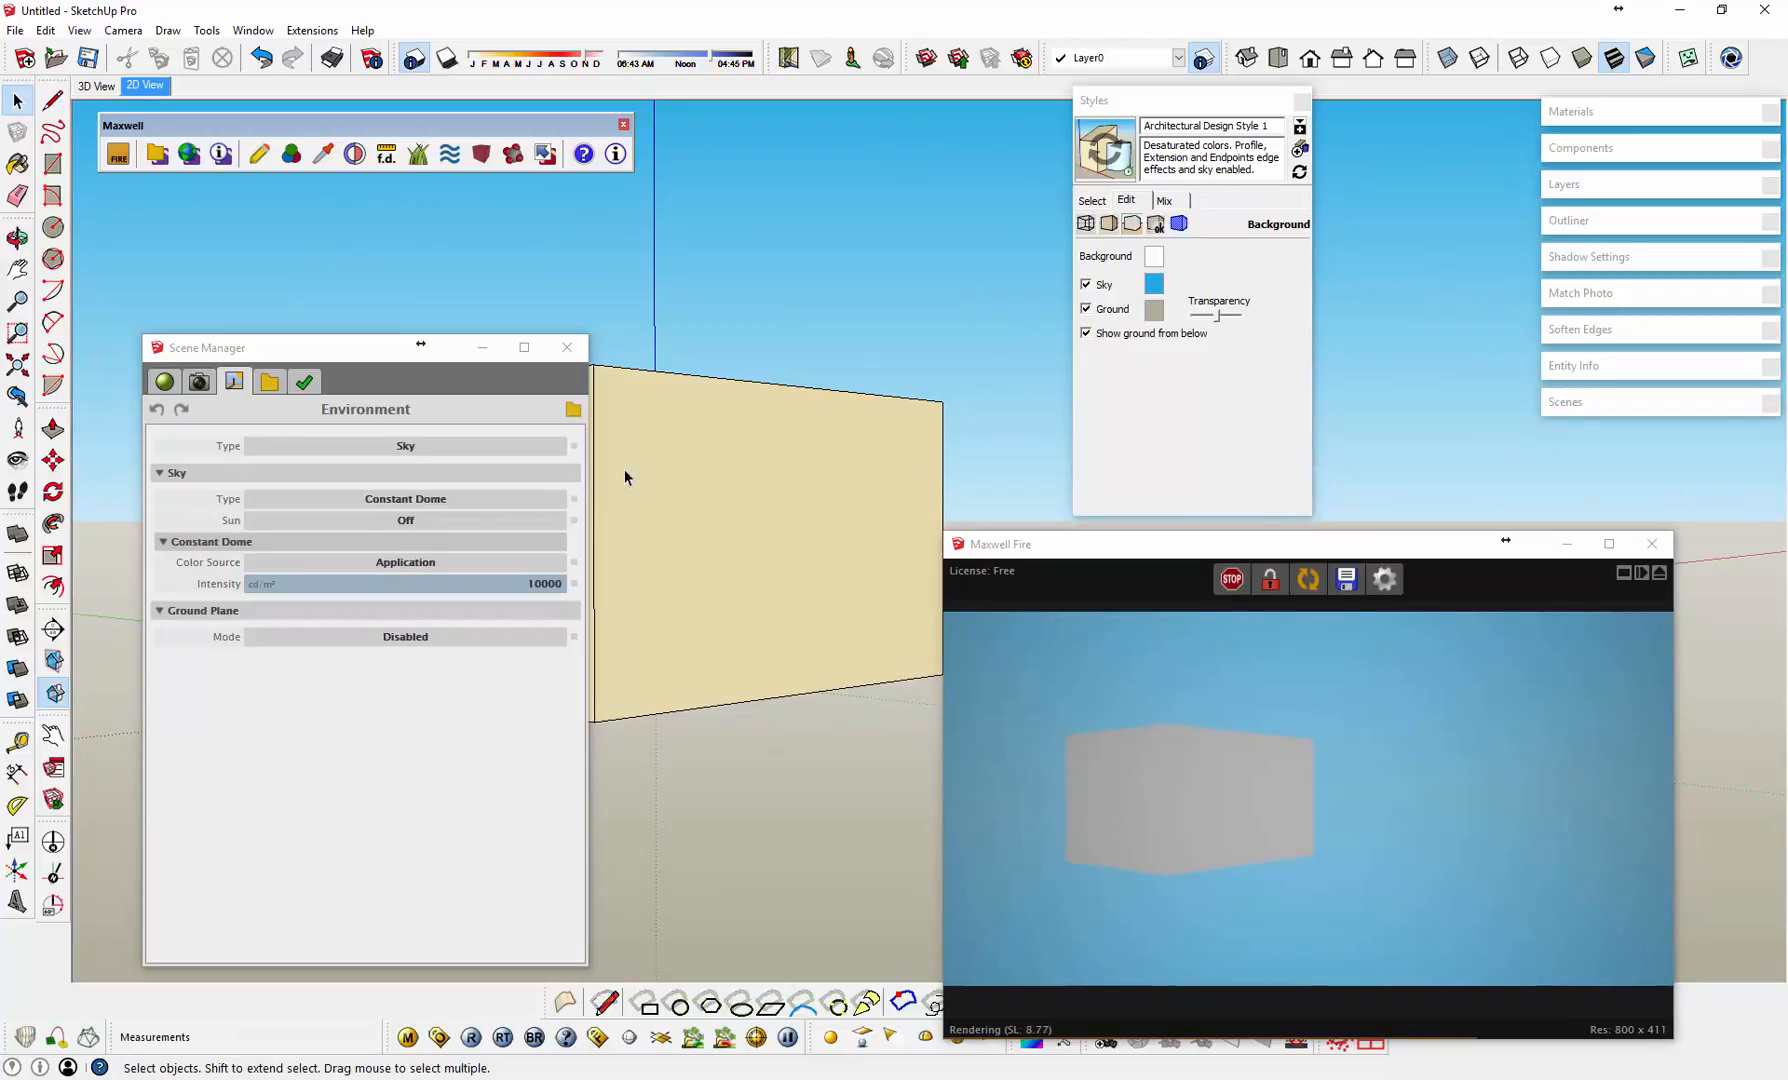
Step: Switch the environment's sky type to Physical Sky, with the sun on and its temperature set to 4877 K
click(406, 500)
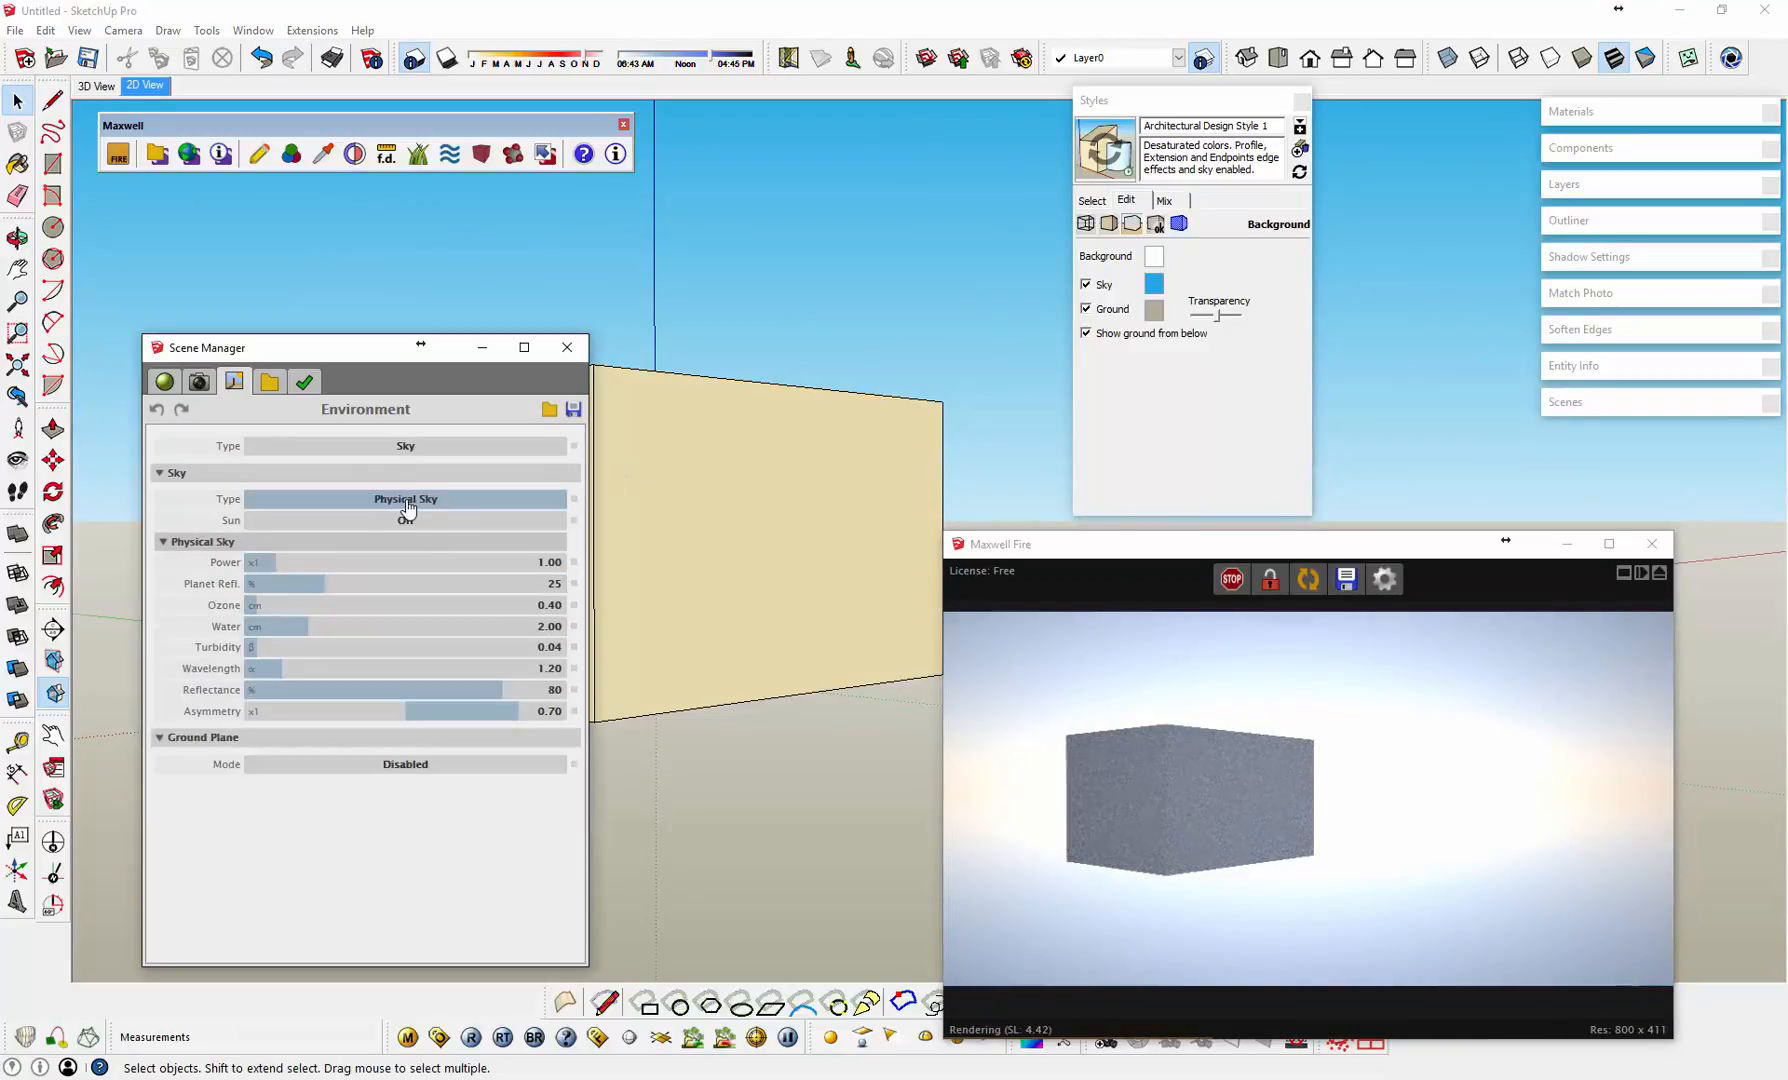
click(417, 520)
click(405, 522)
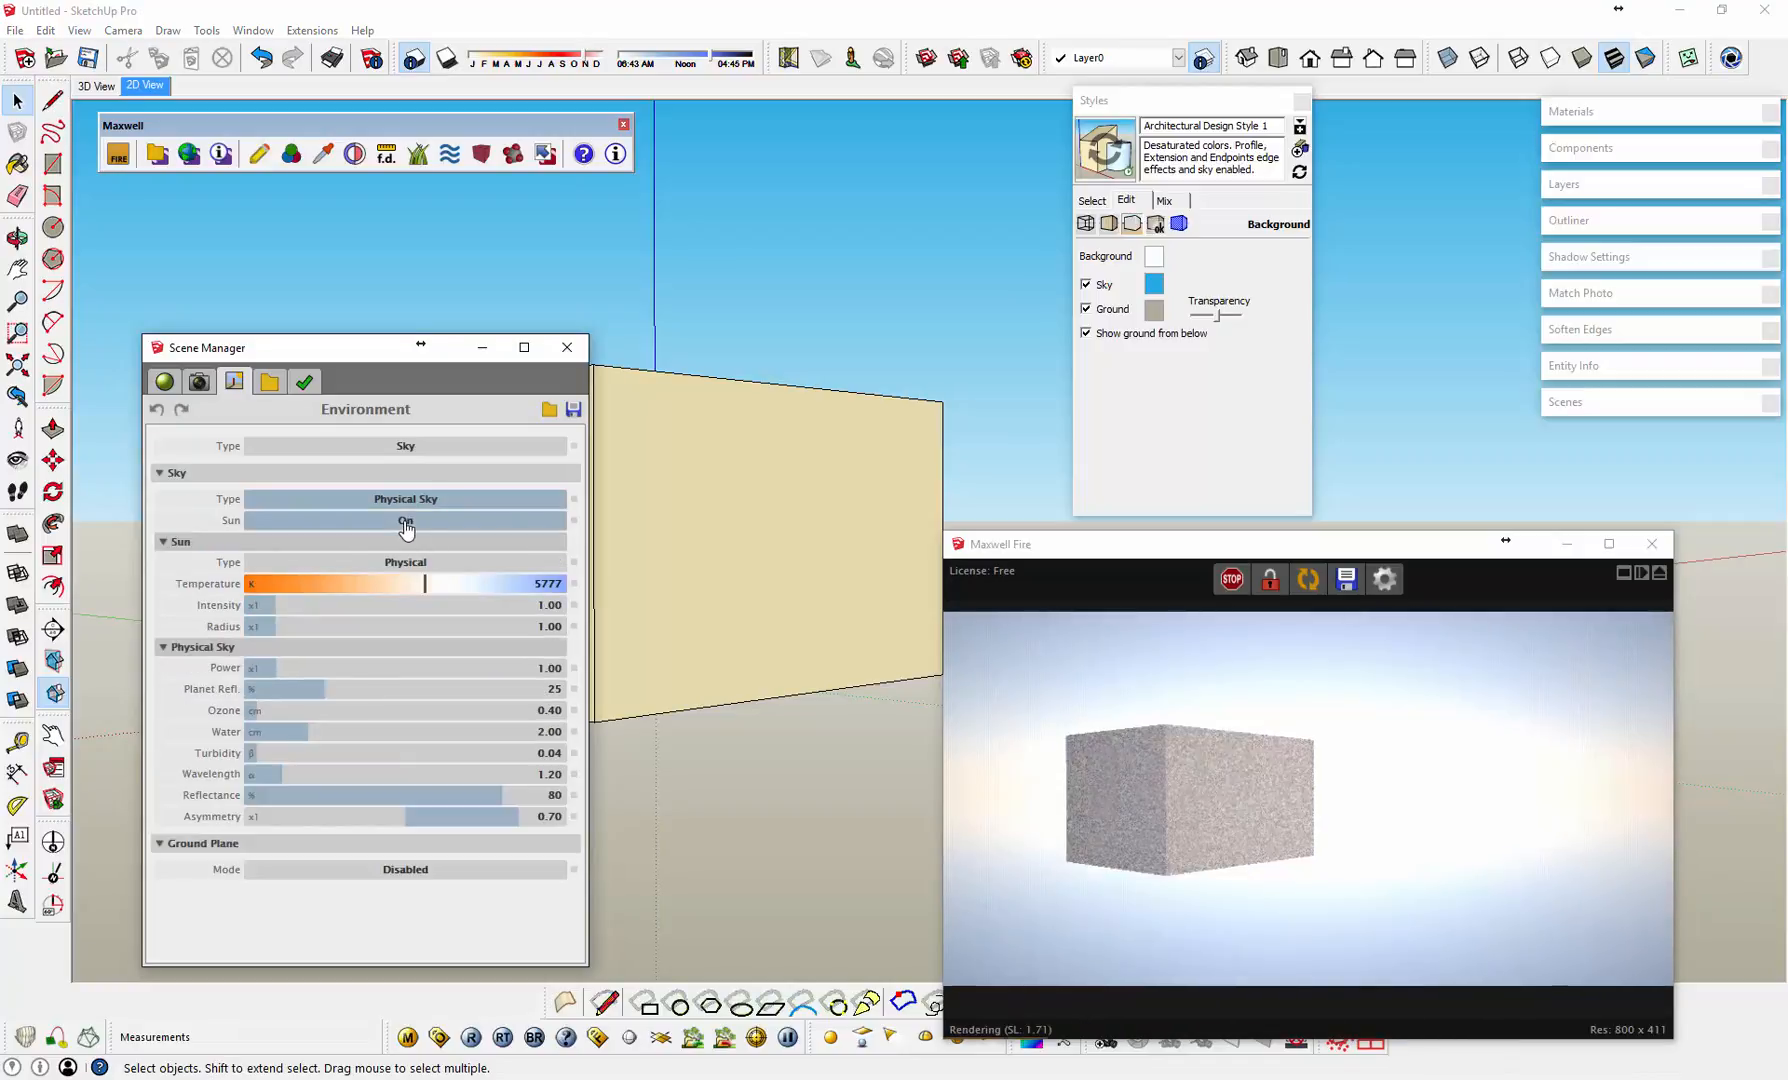
mouse_move(408, 587)
mouse_down()
mouse_move(381, 585)
mouse_move(397, 584)
mouse_up()
Step: Set the Maxwell environment's ground plane mode to Application
mouse_move(798, 550)
middle_down()
mouse_move(785, 644)
mouse_move(826, 571)
middle_up()
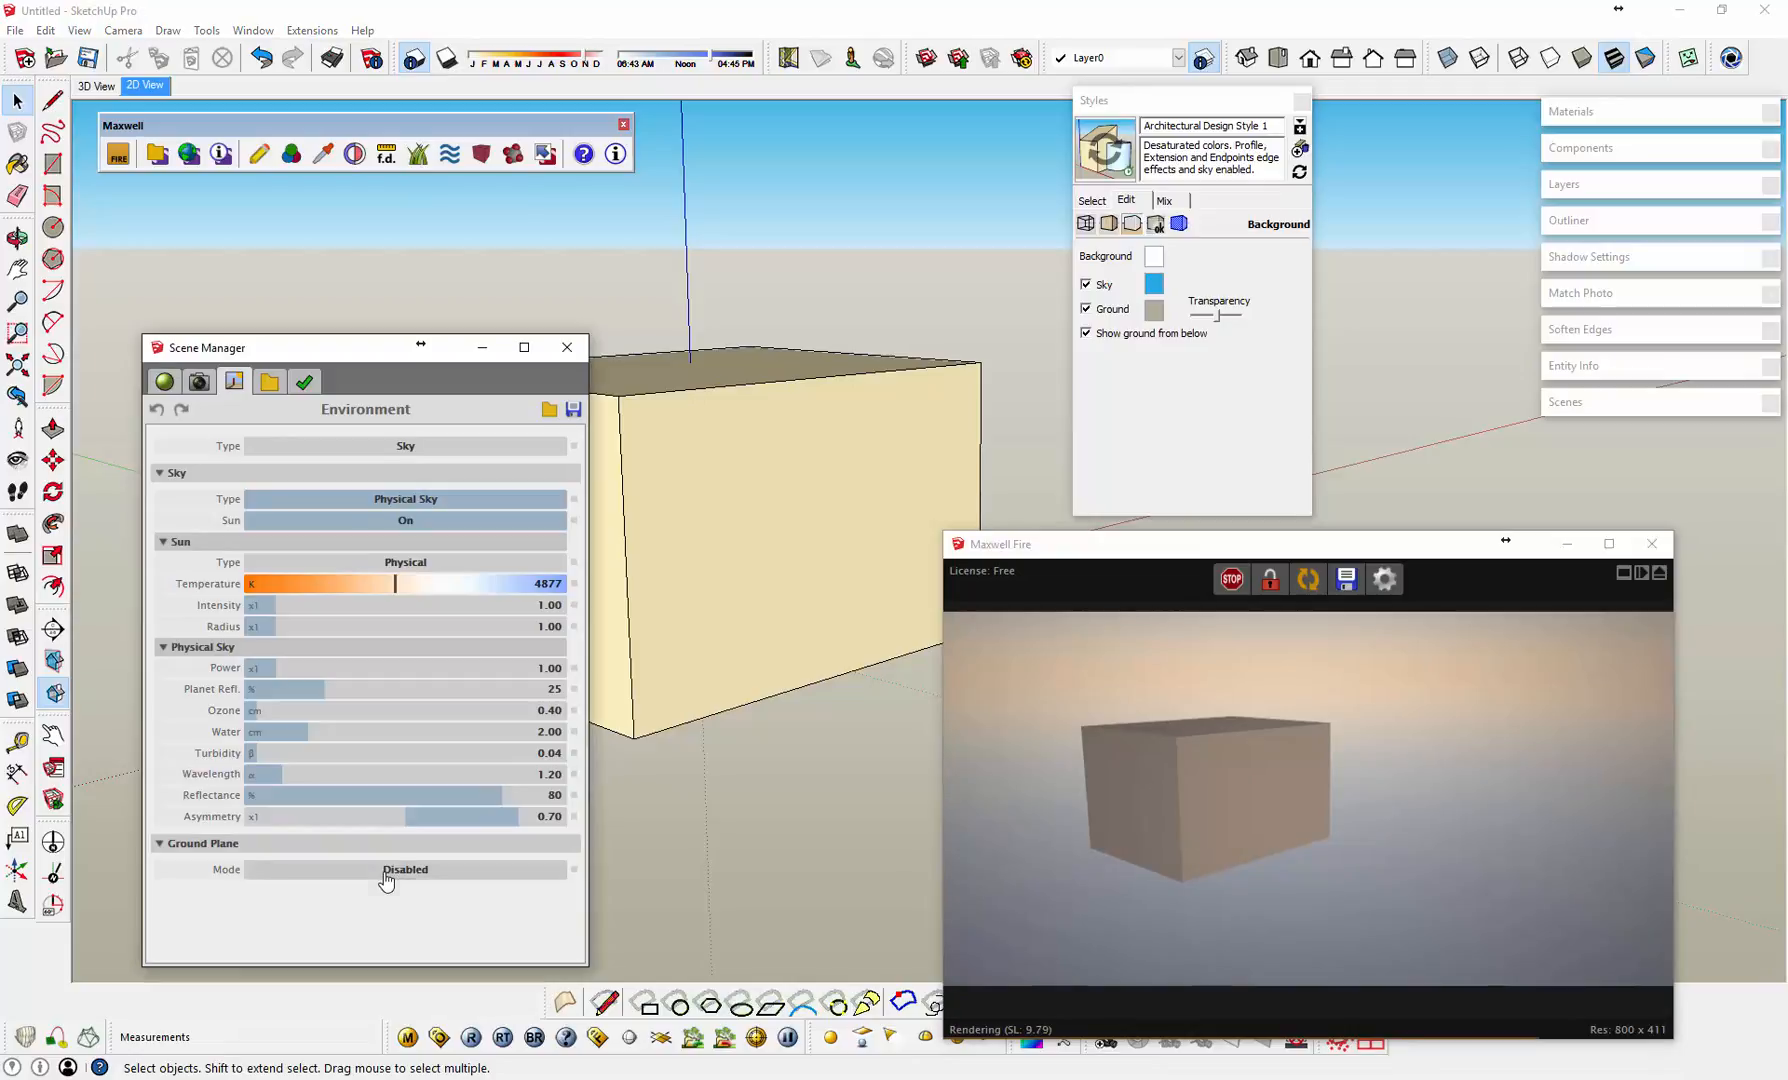
click(390, 885)
click(330, 892)
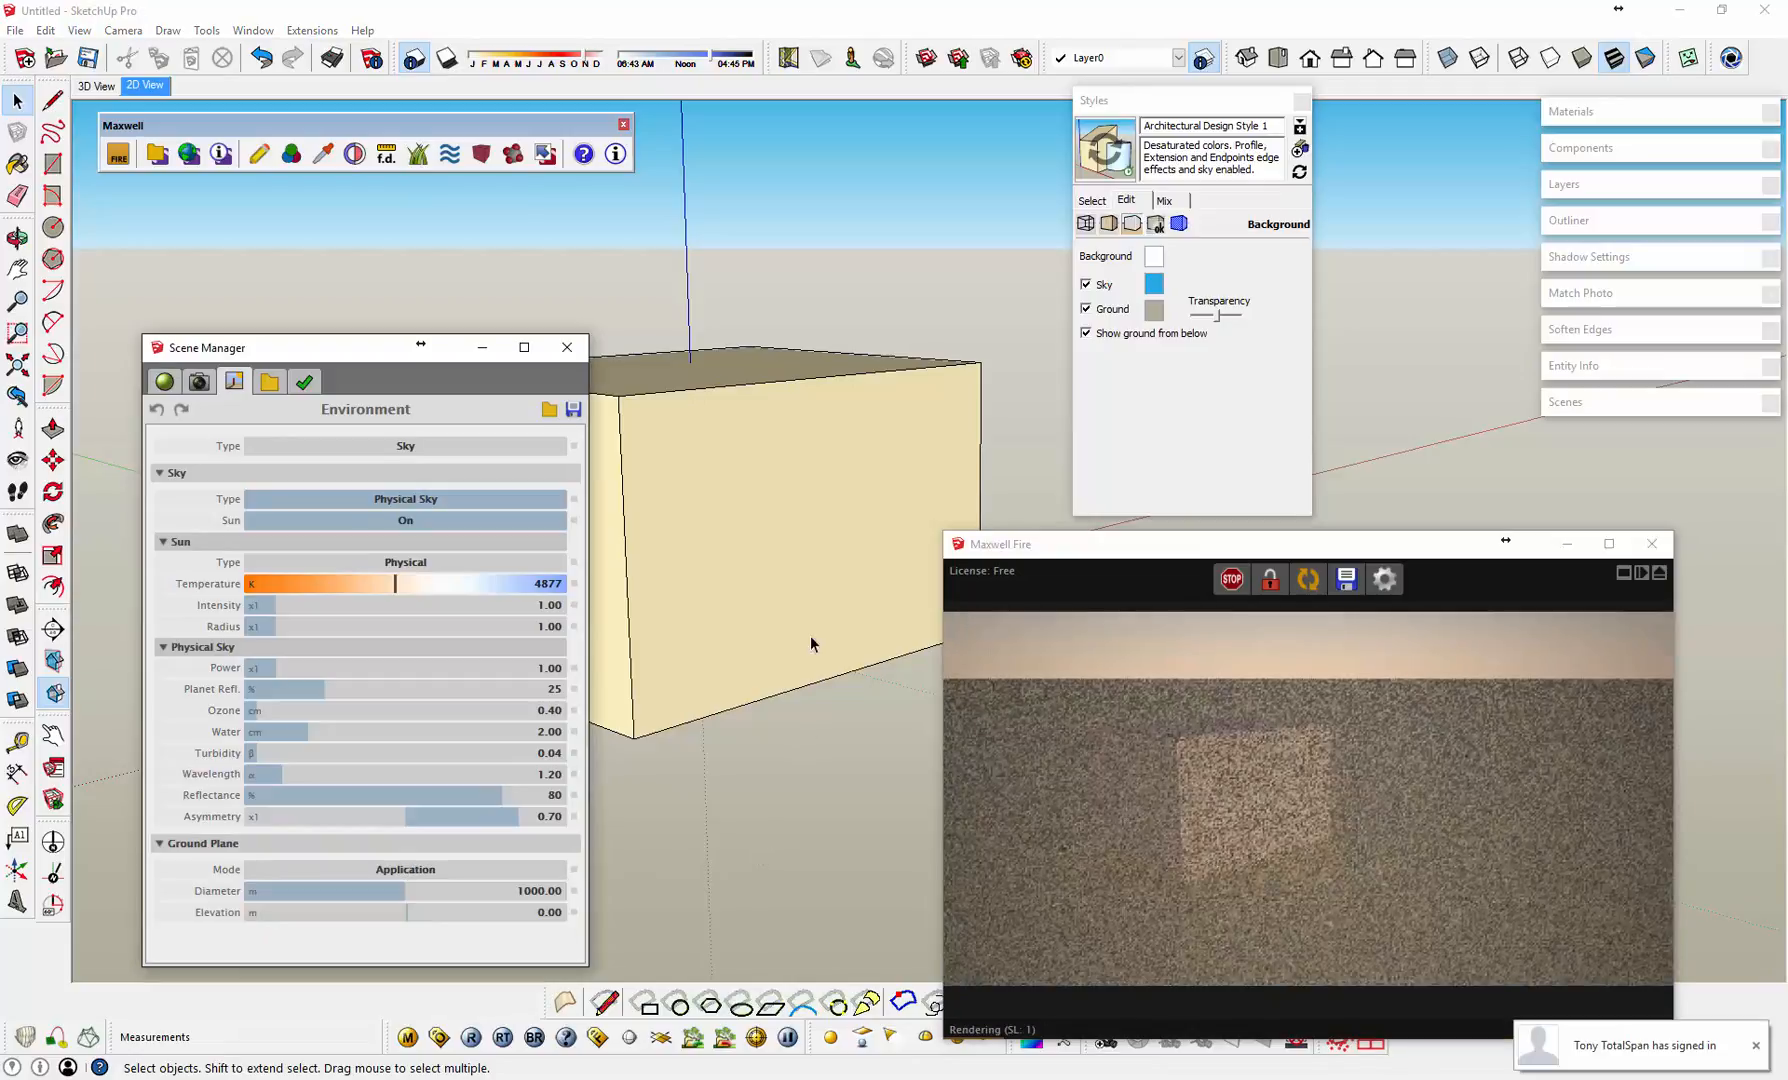
mouse_move(784, 545)
middle_down()
mouse_move(786, 579)
mouse_move(778, 564)
middle_up()
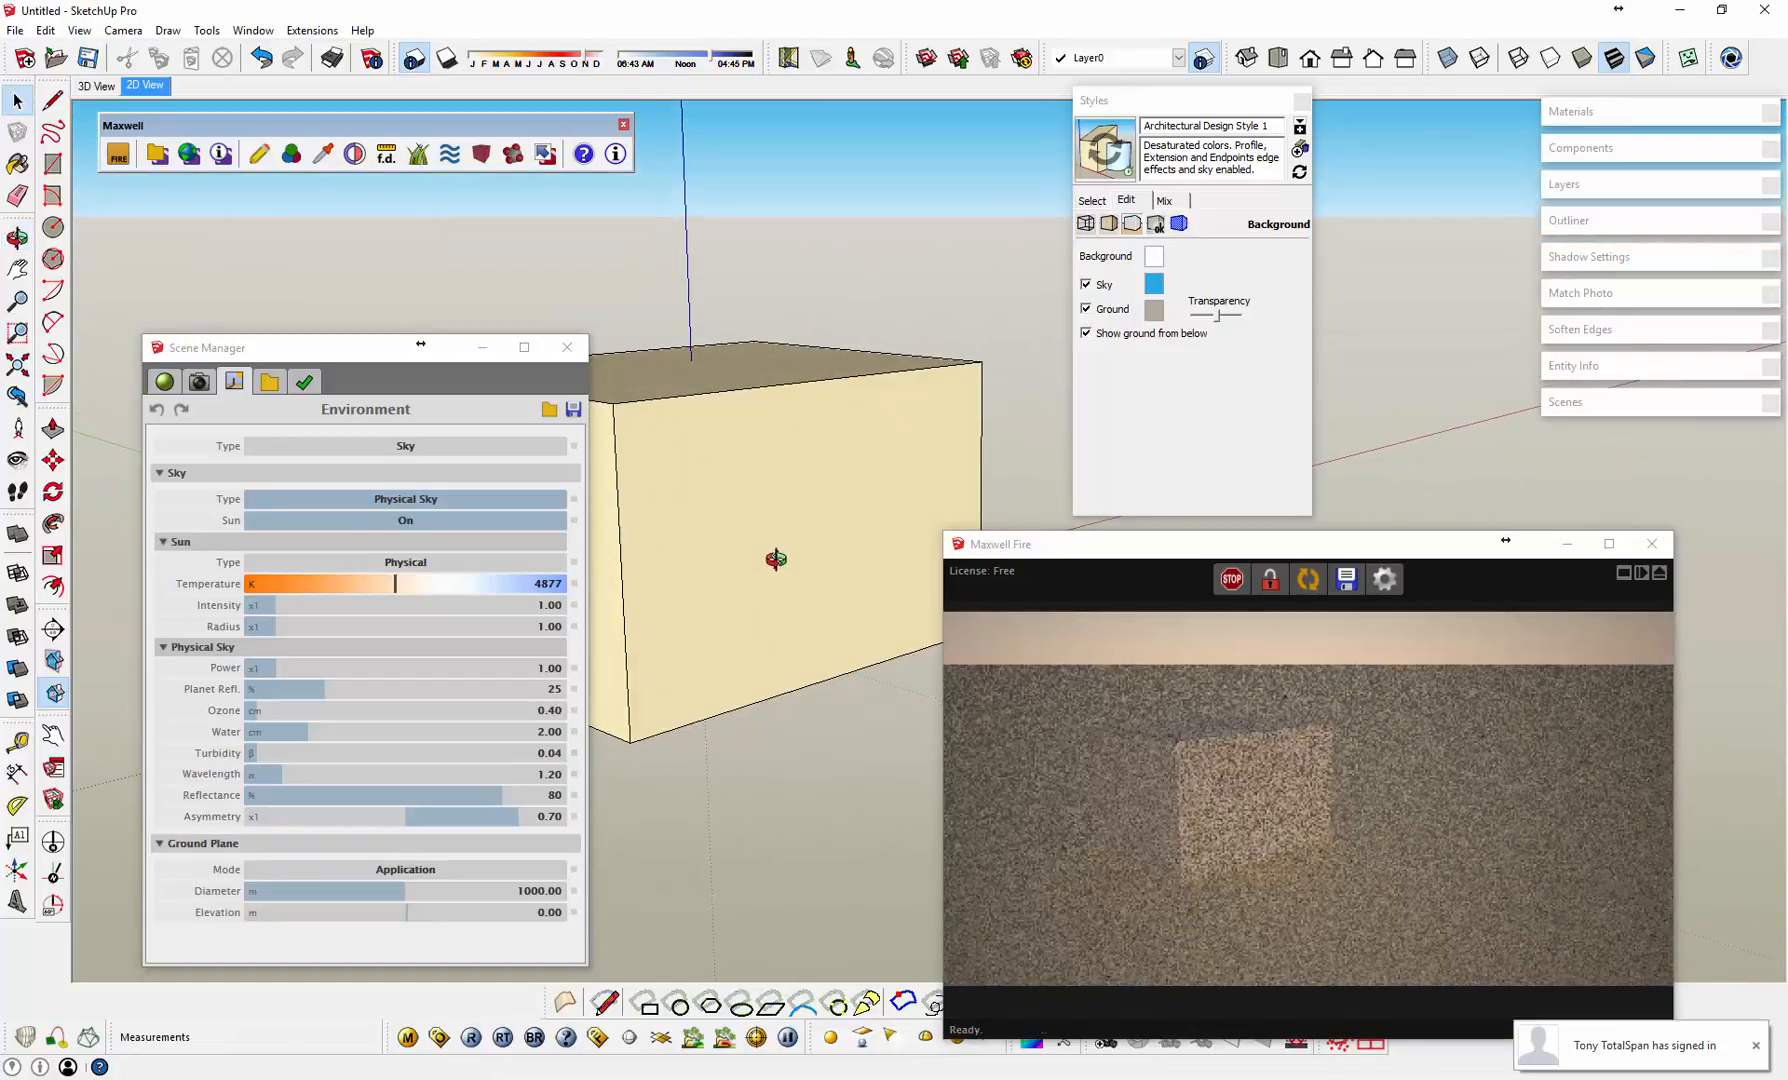
Step: Adjust the SketchUp shadow date to about May and the shadow time to late afternoon
mouse_move(581, 63)
mouse_down()
mouse_move(541, 63)
mouse_move(558, 65)
mouse_up()
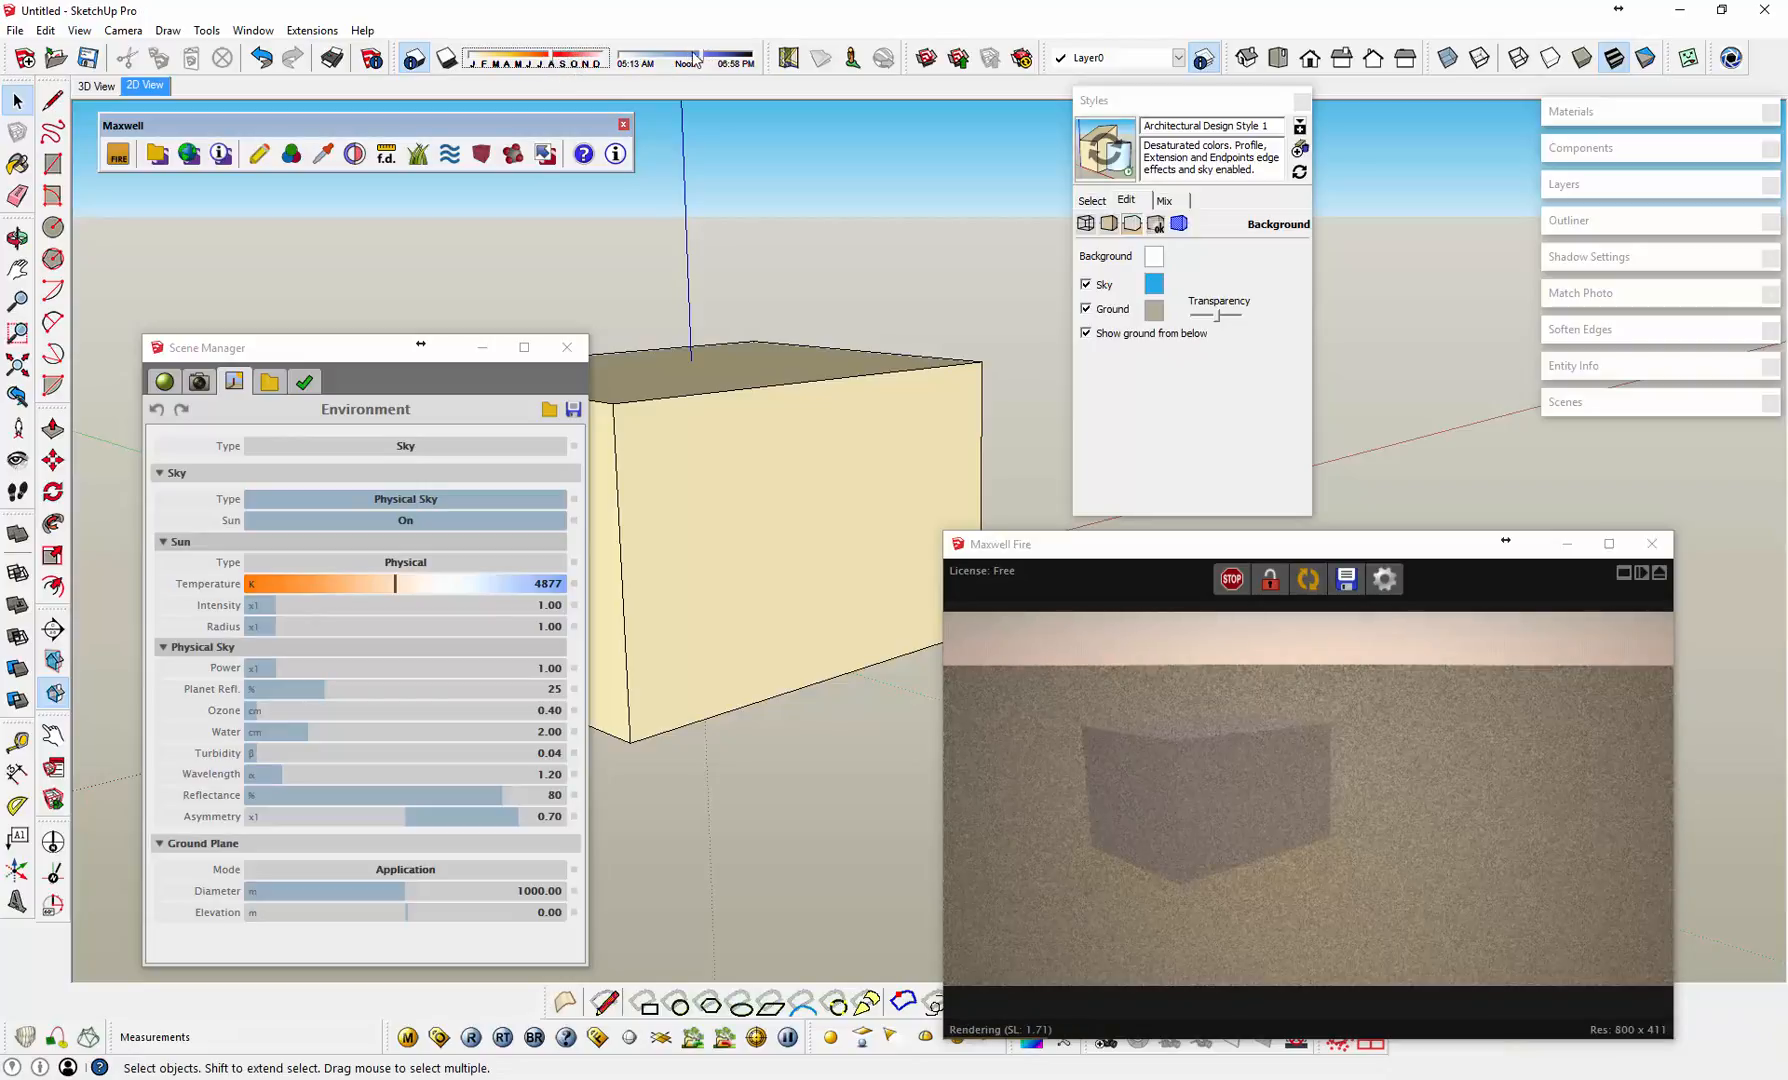
drag(700, 63, 738, 67)
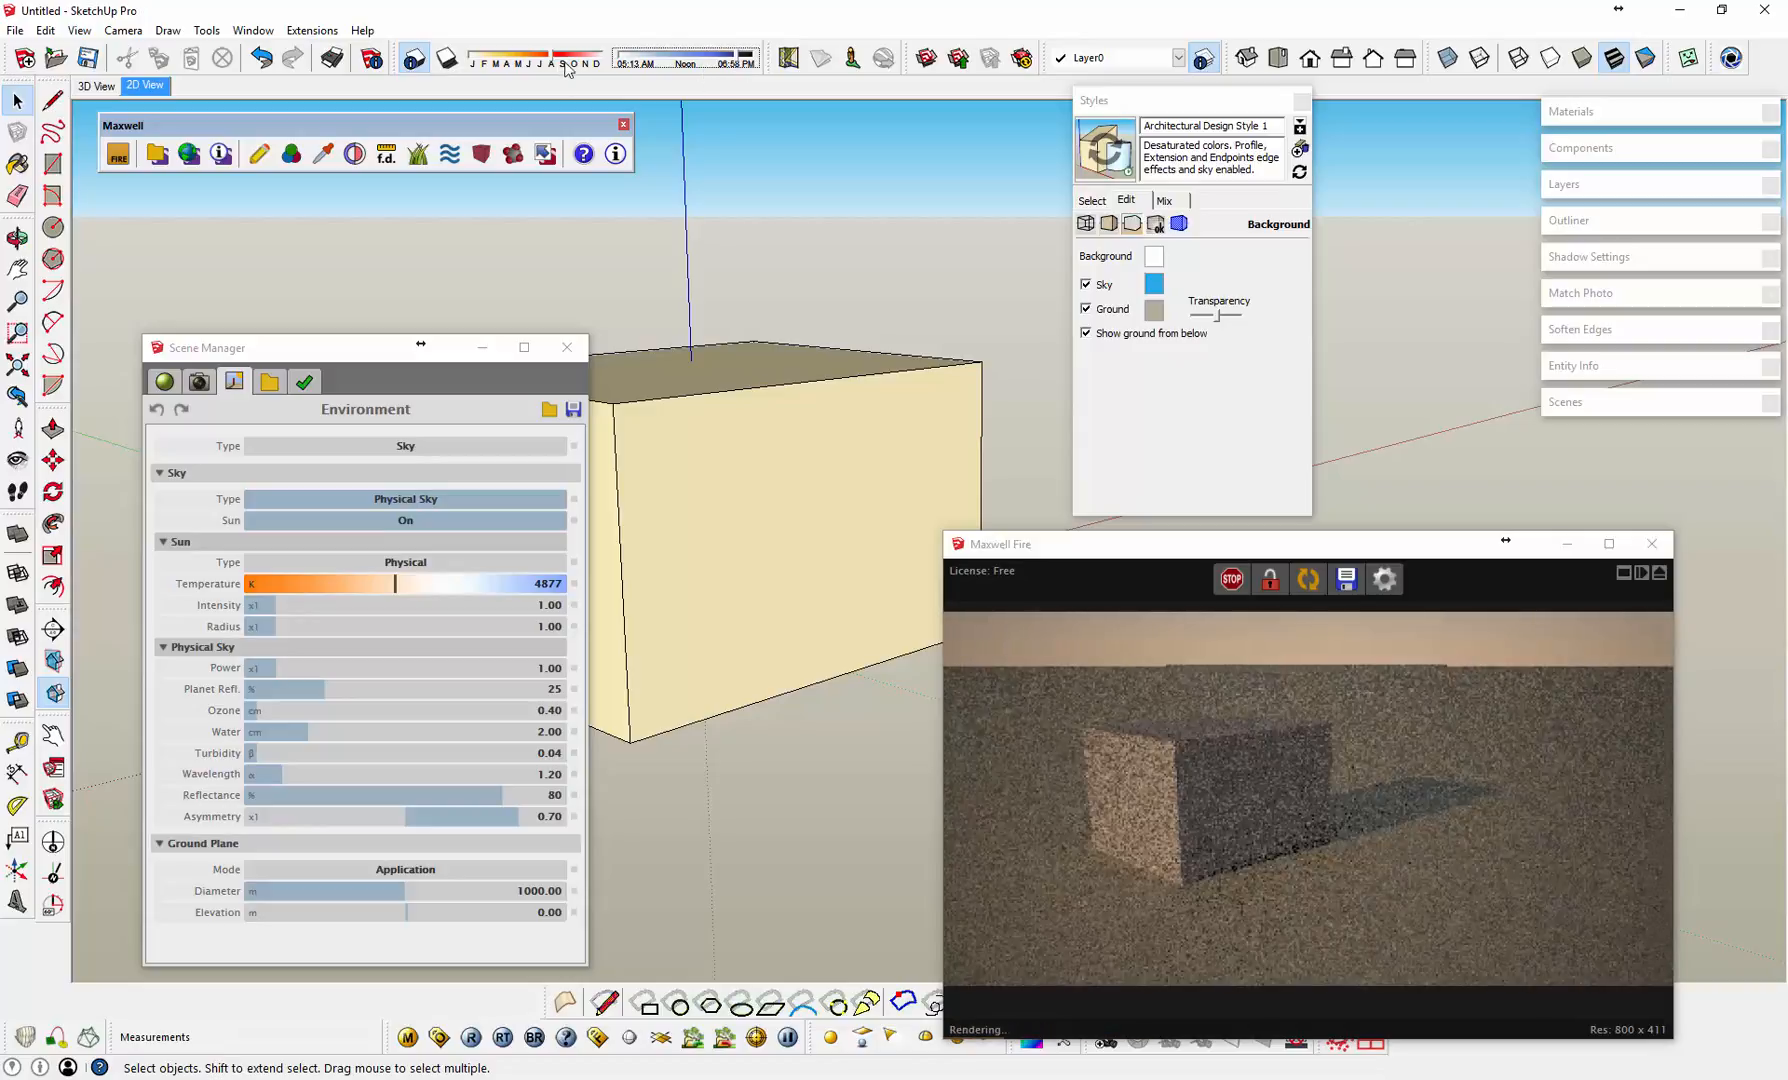
drag(558, 64, 518, 64)
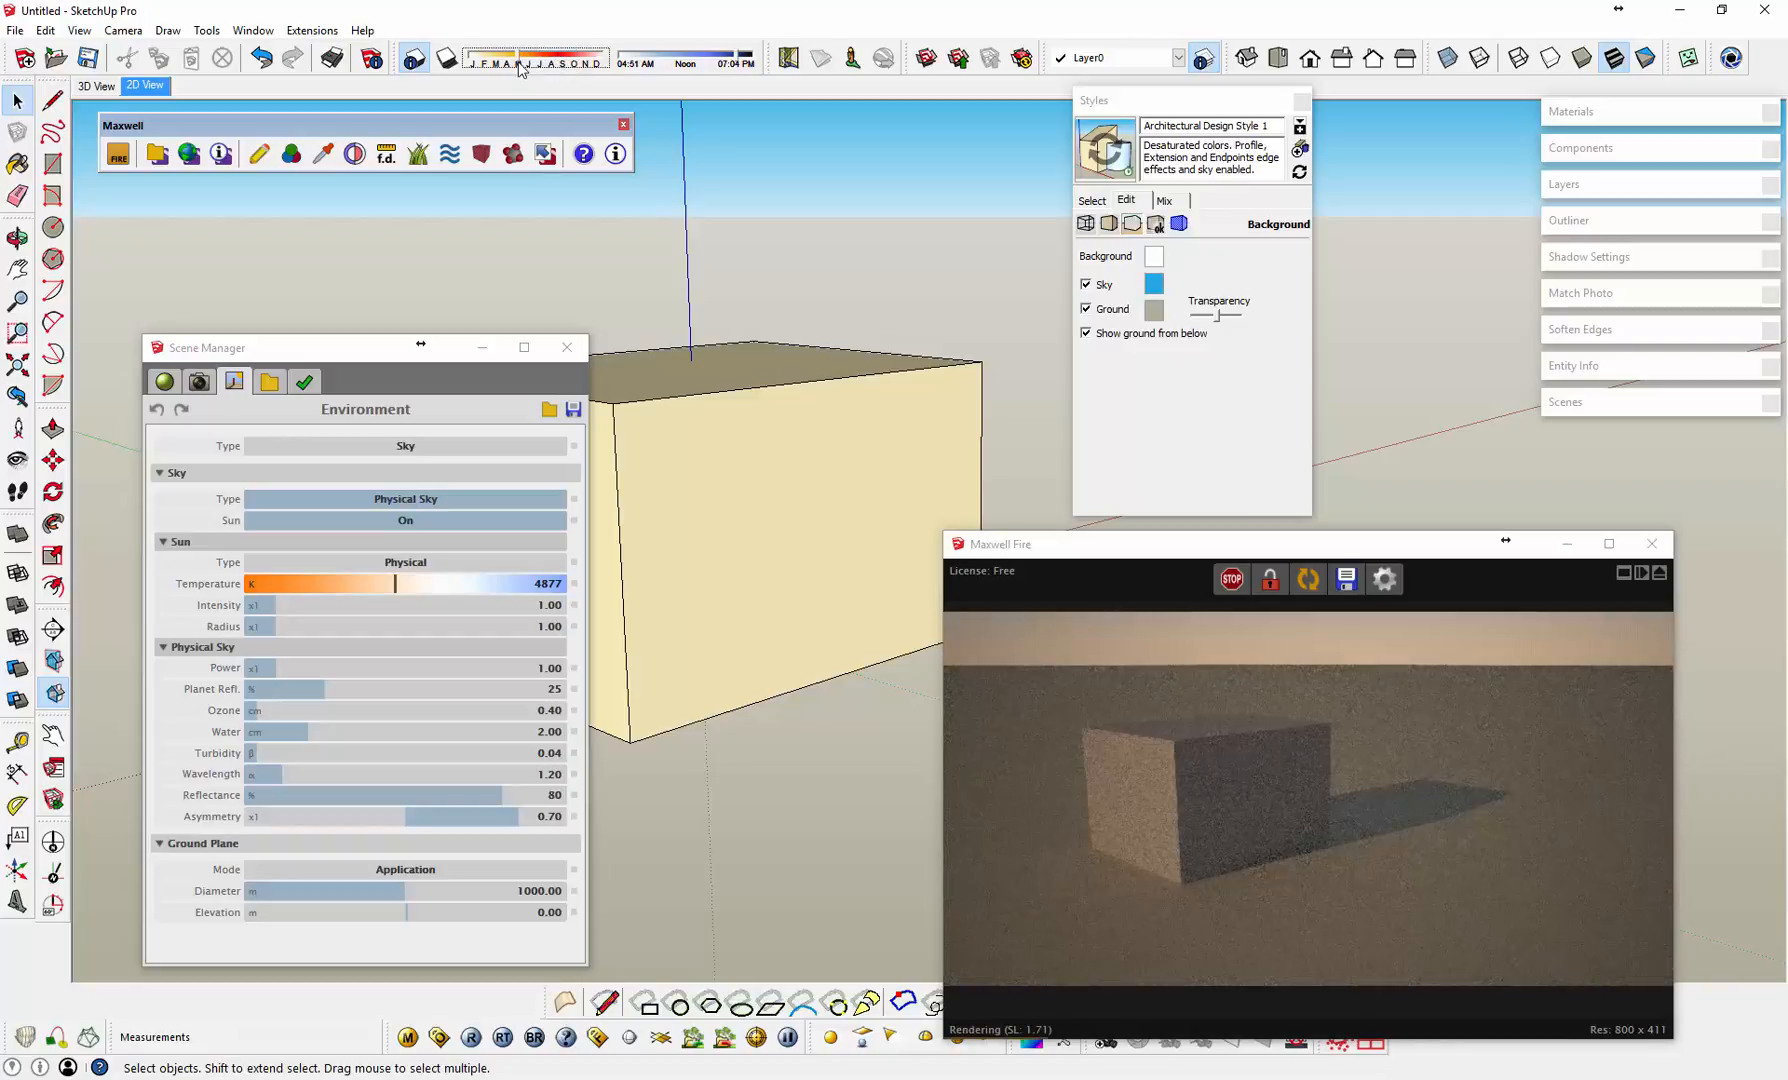
mouse_move(737, 60)
mouse_down()
mouse_move(699, 60)
mouse_move(723, 61)
mouse_up()
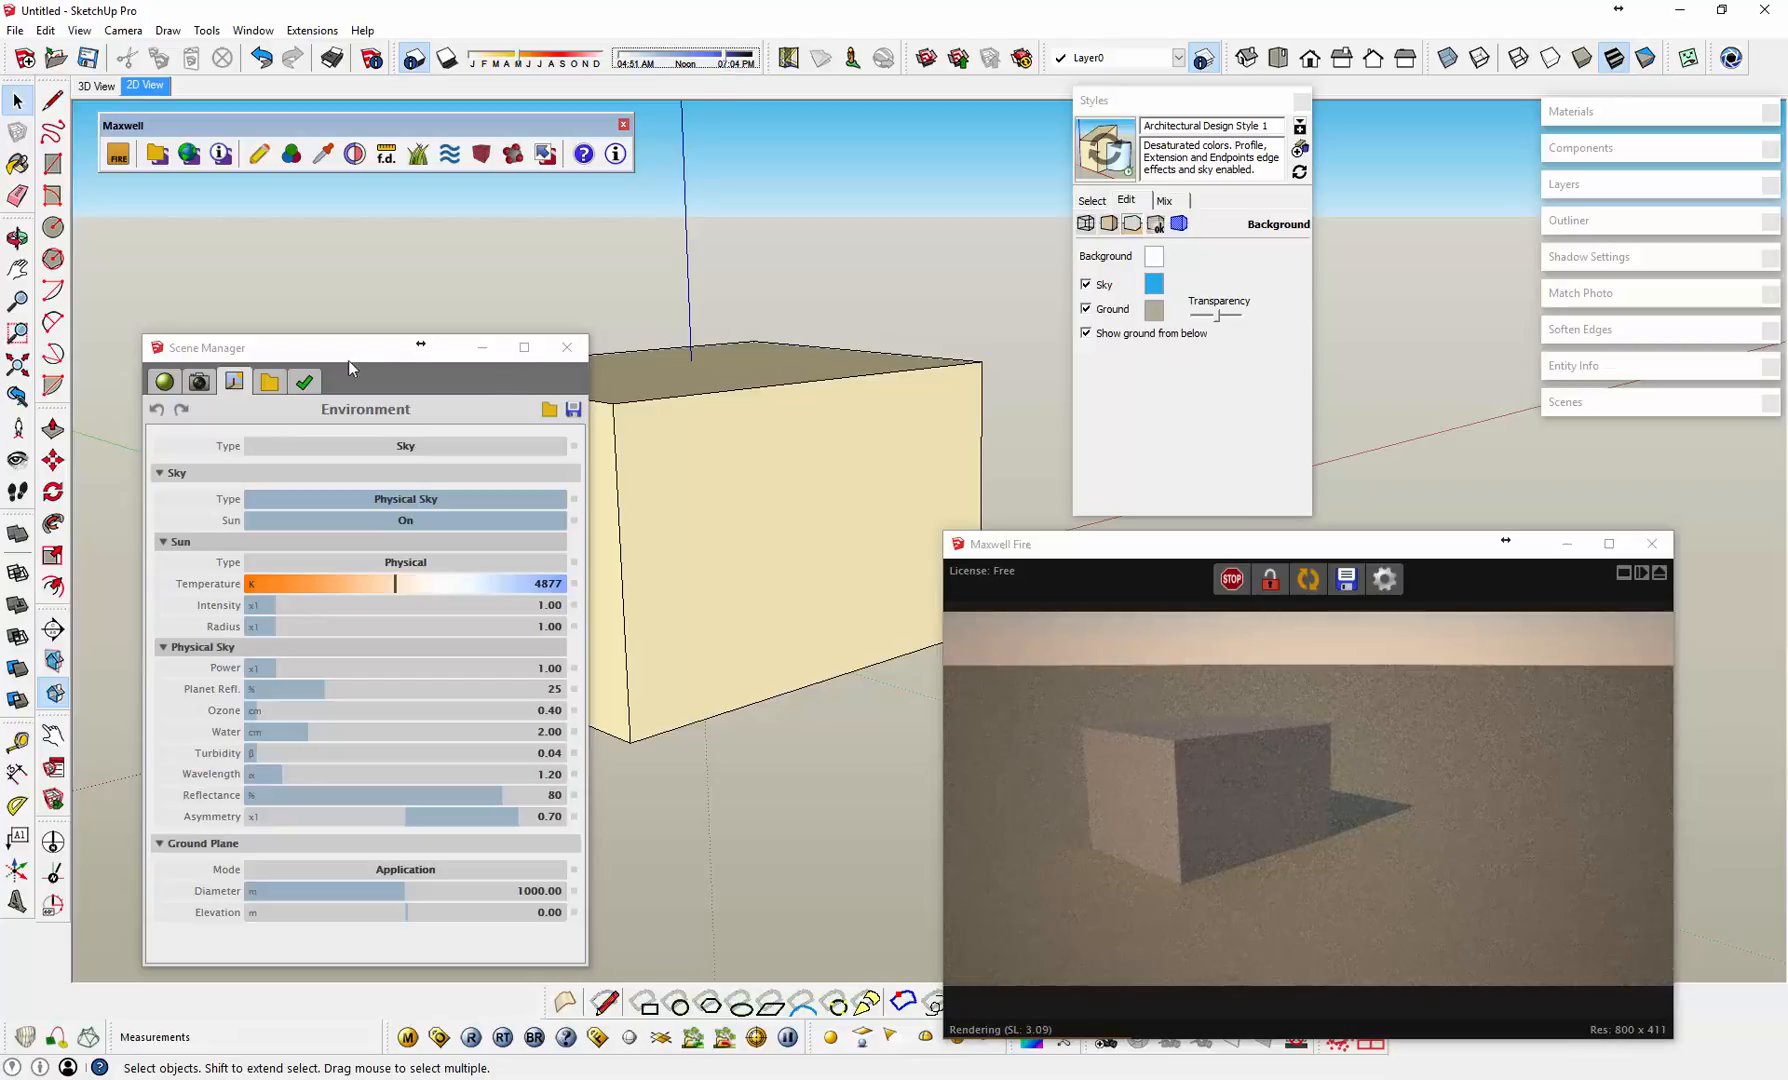
Step: Reposition the Scene Manager window and keep the environment type set to Sky
drag(340, 349, 303, 272)
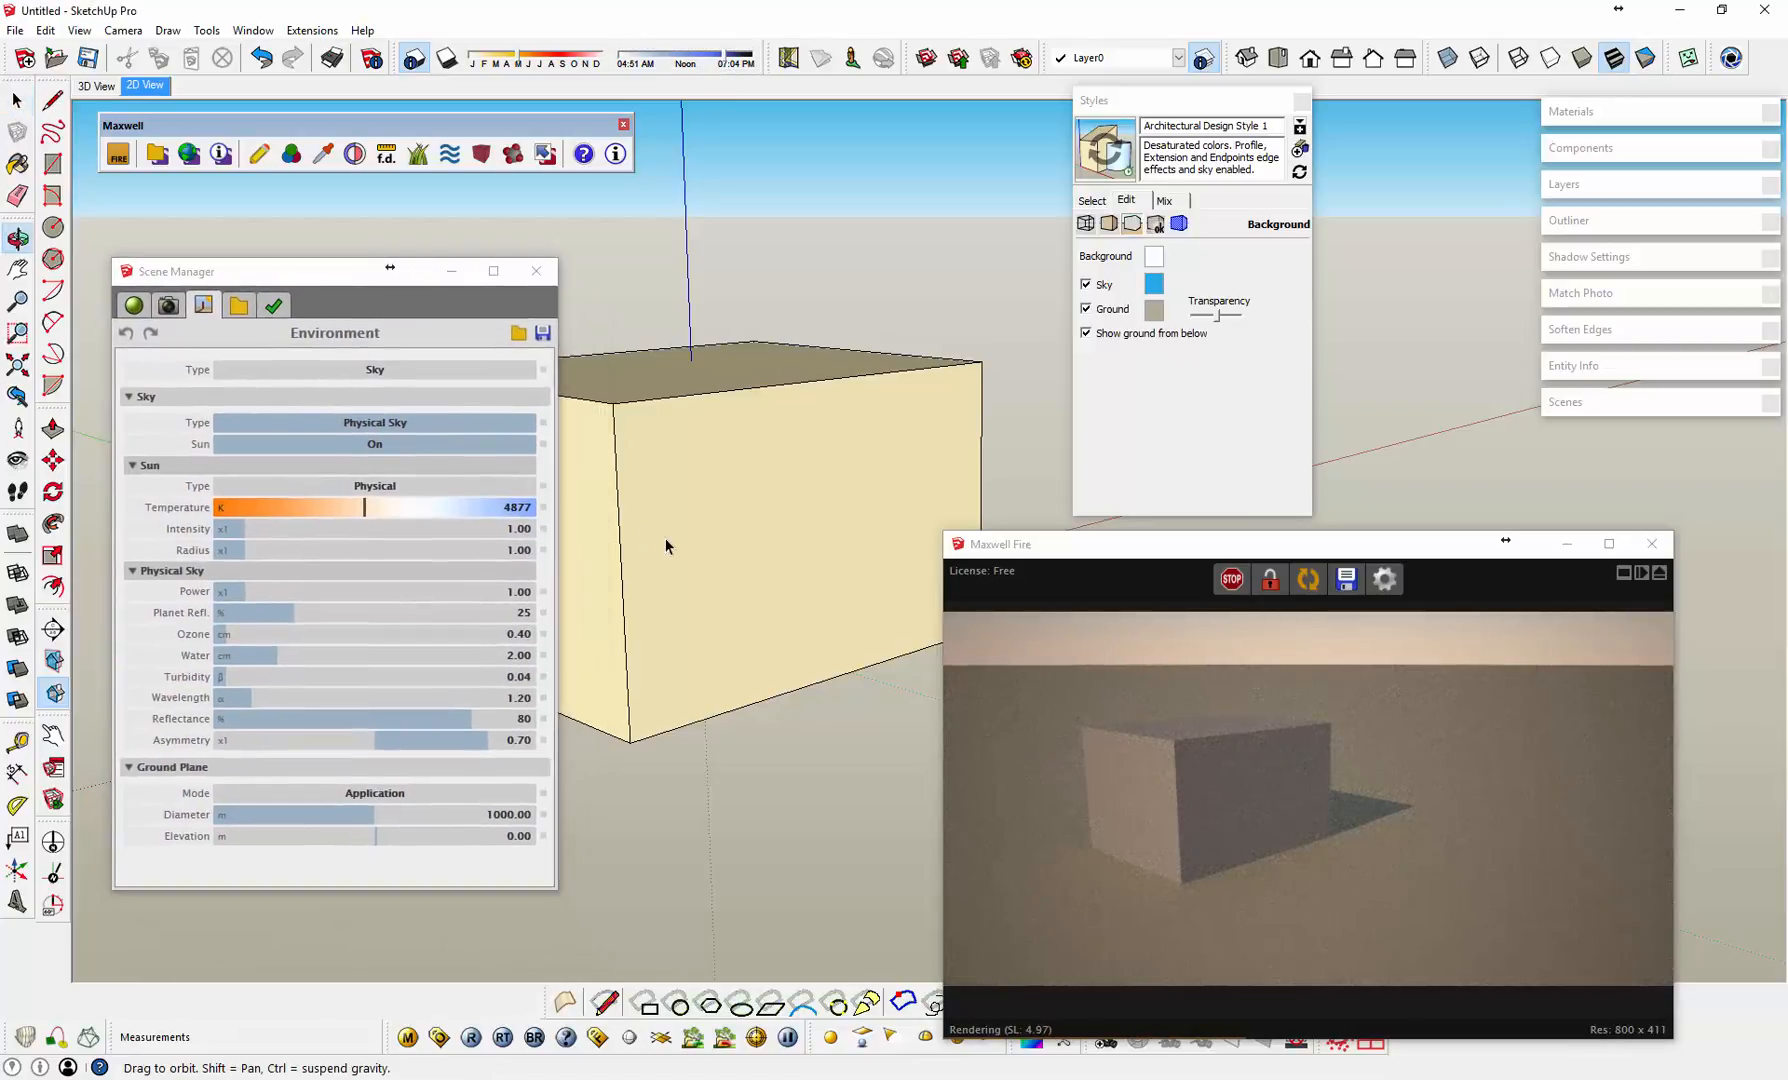
middle_drag(665, 538, 724, 485)
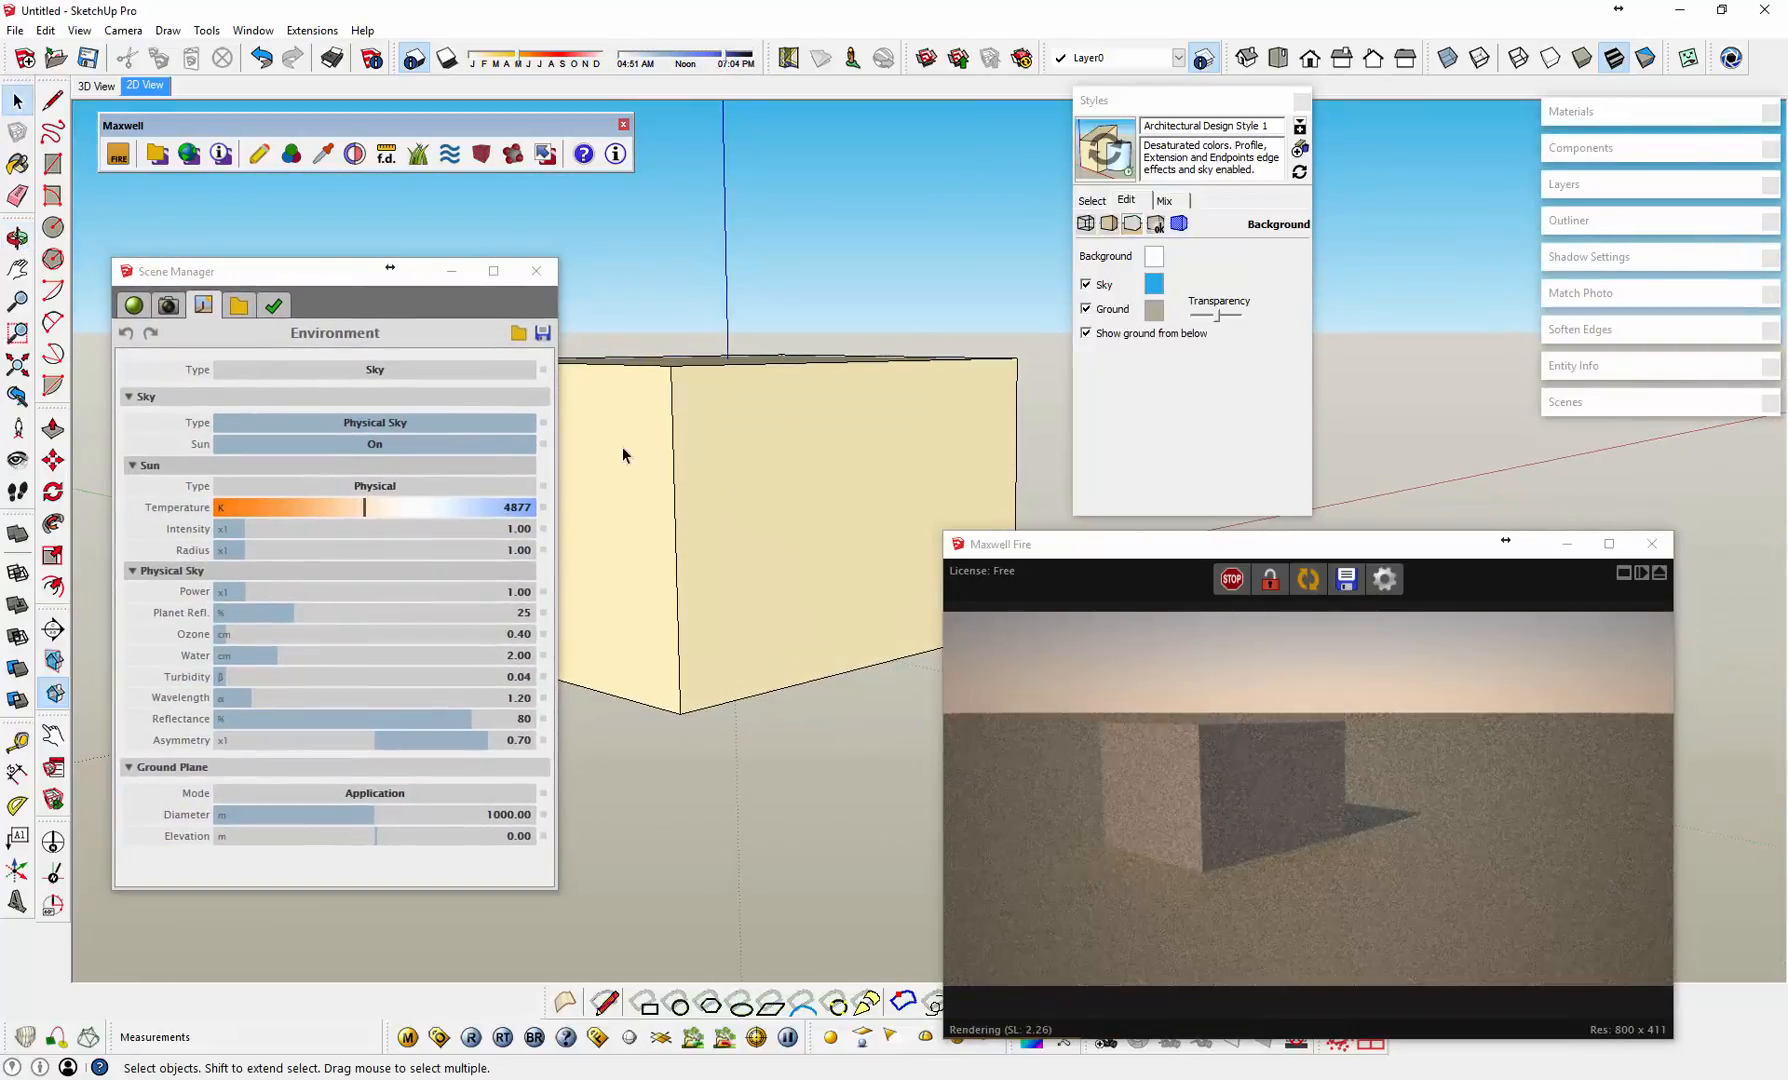
click(364, 372)
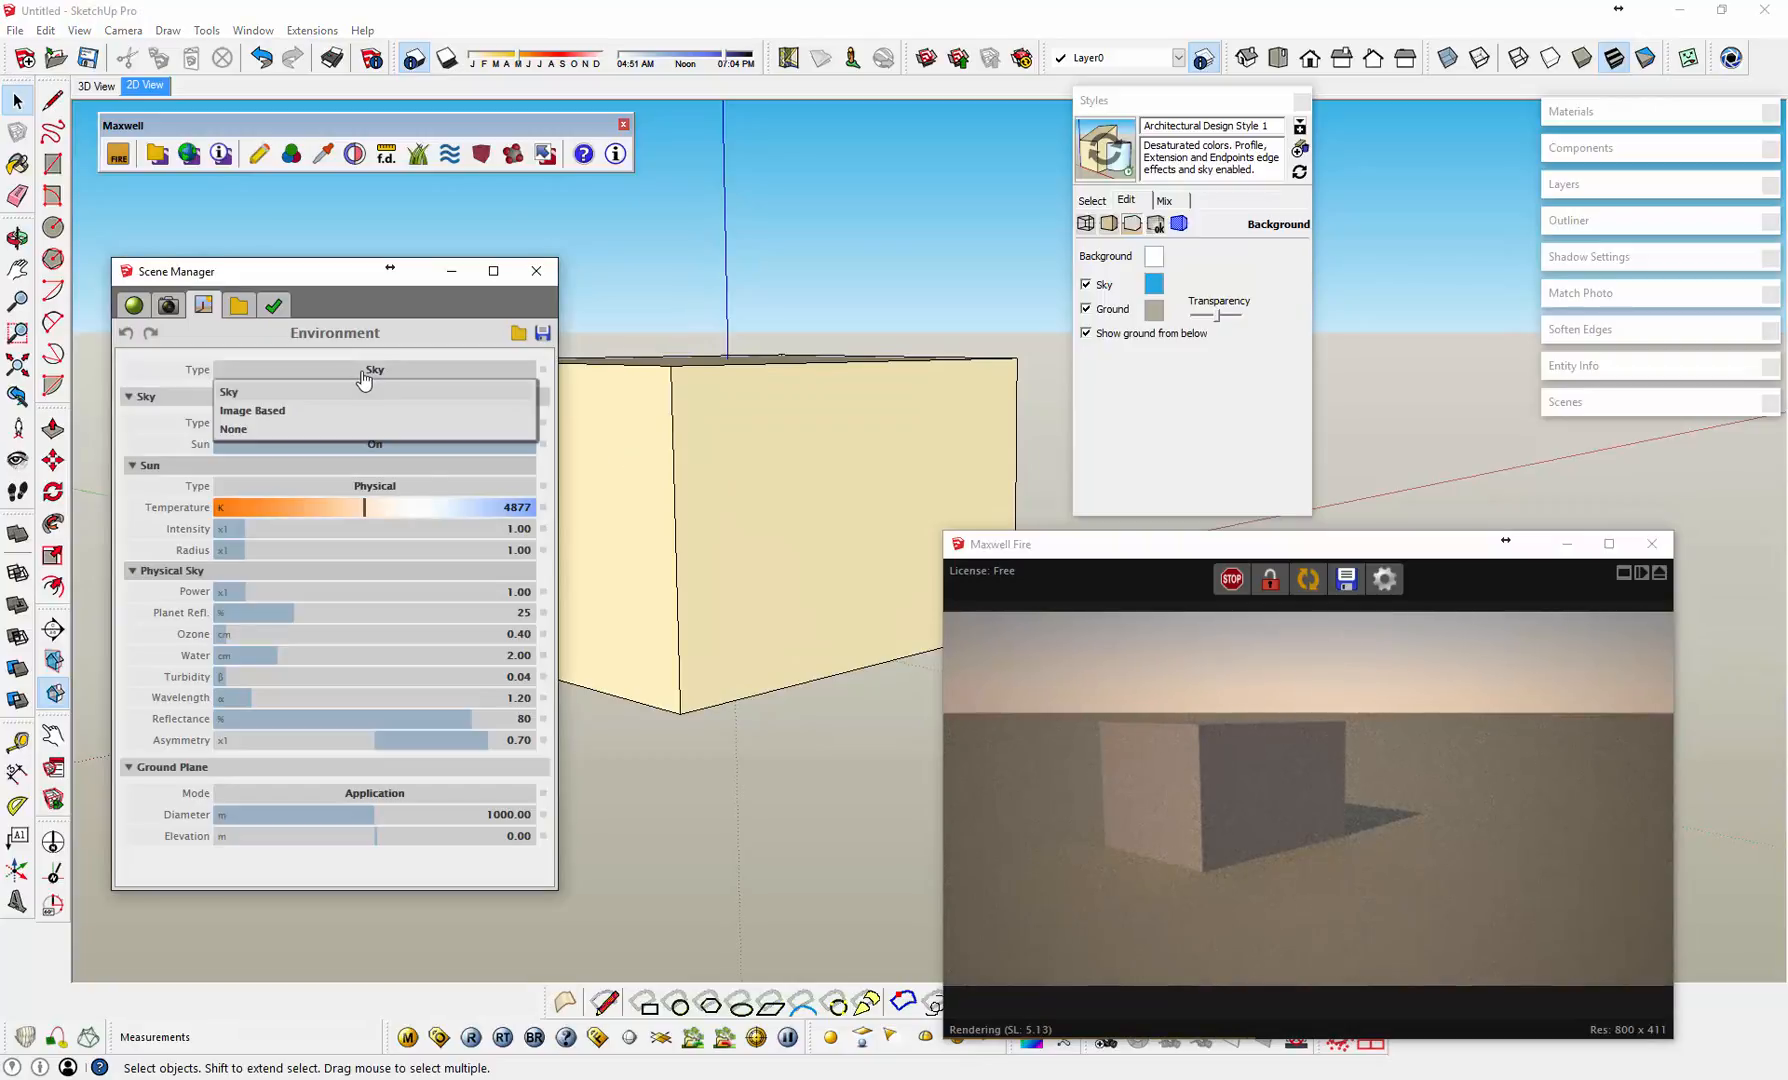
click(236, 393)
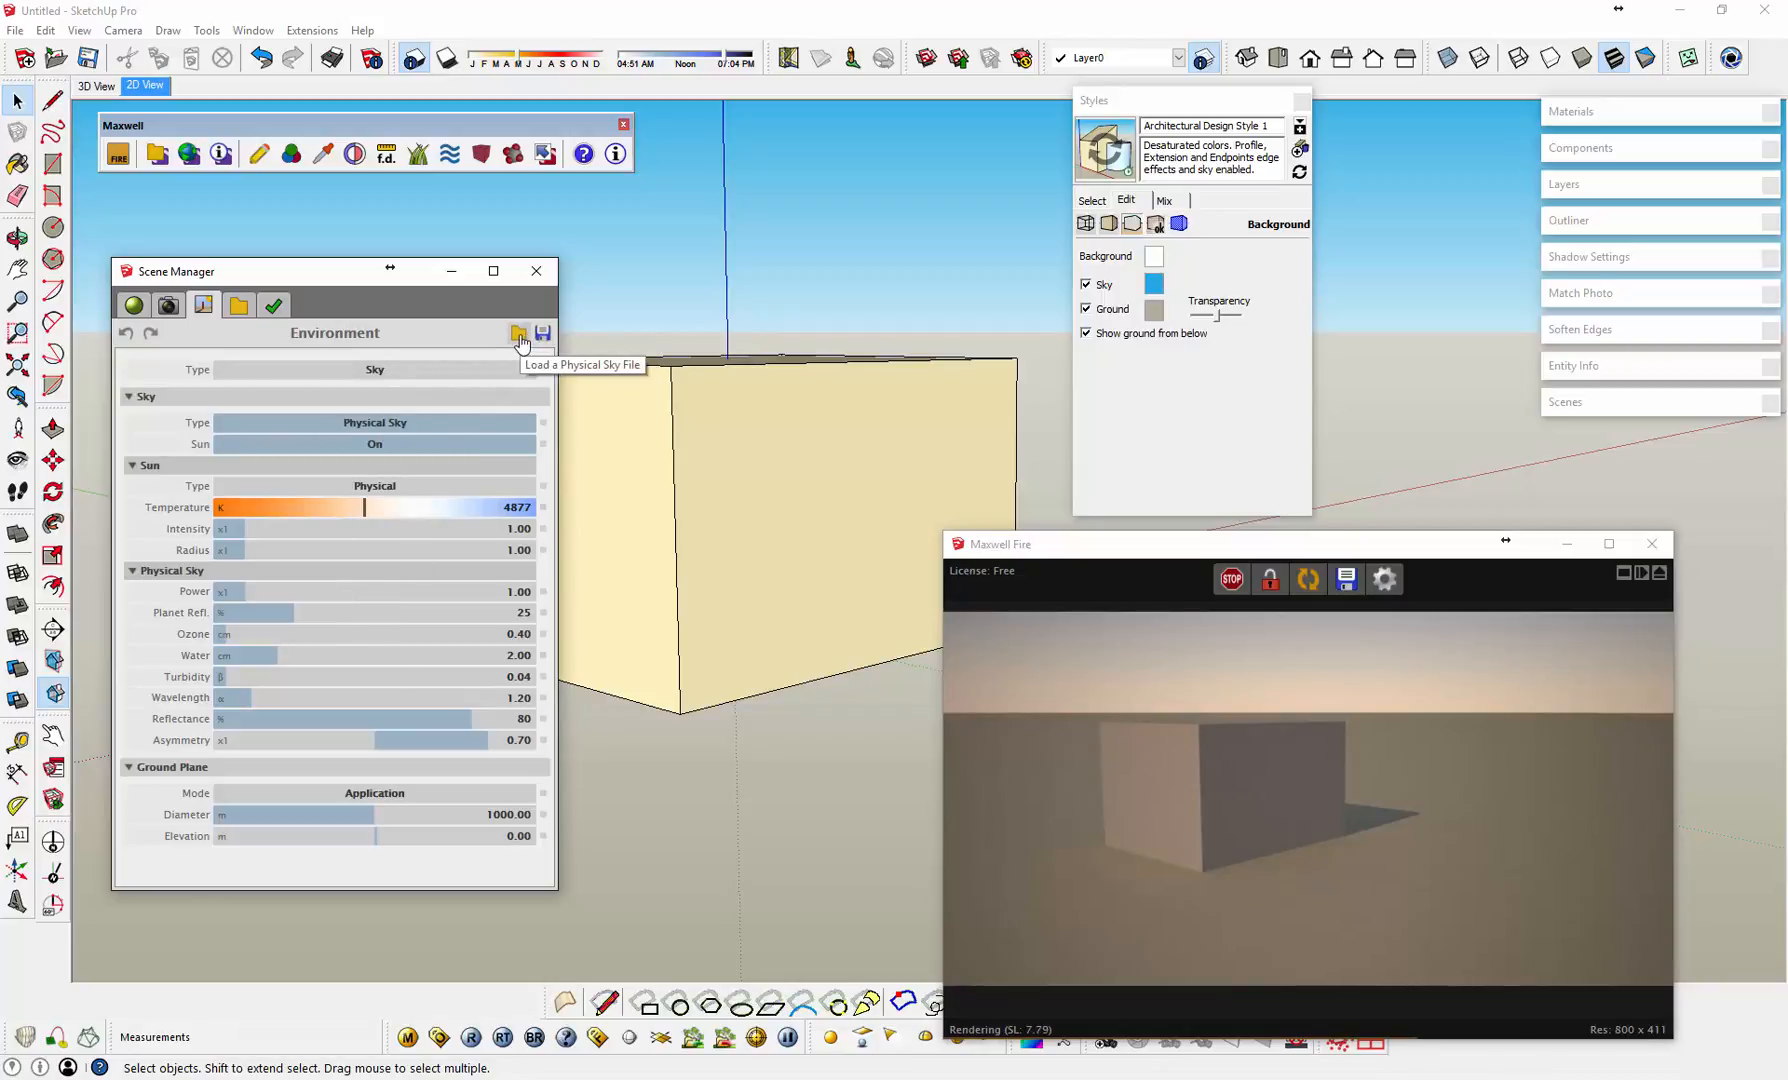
Step: Open the Maxwell Render resources website in the browser and select the sky "Morning of the White Night" among the Maxwell skies
click(188, 163)
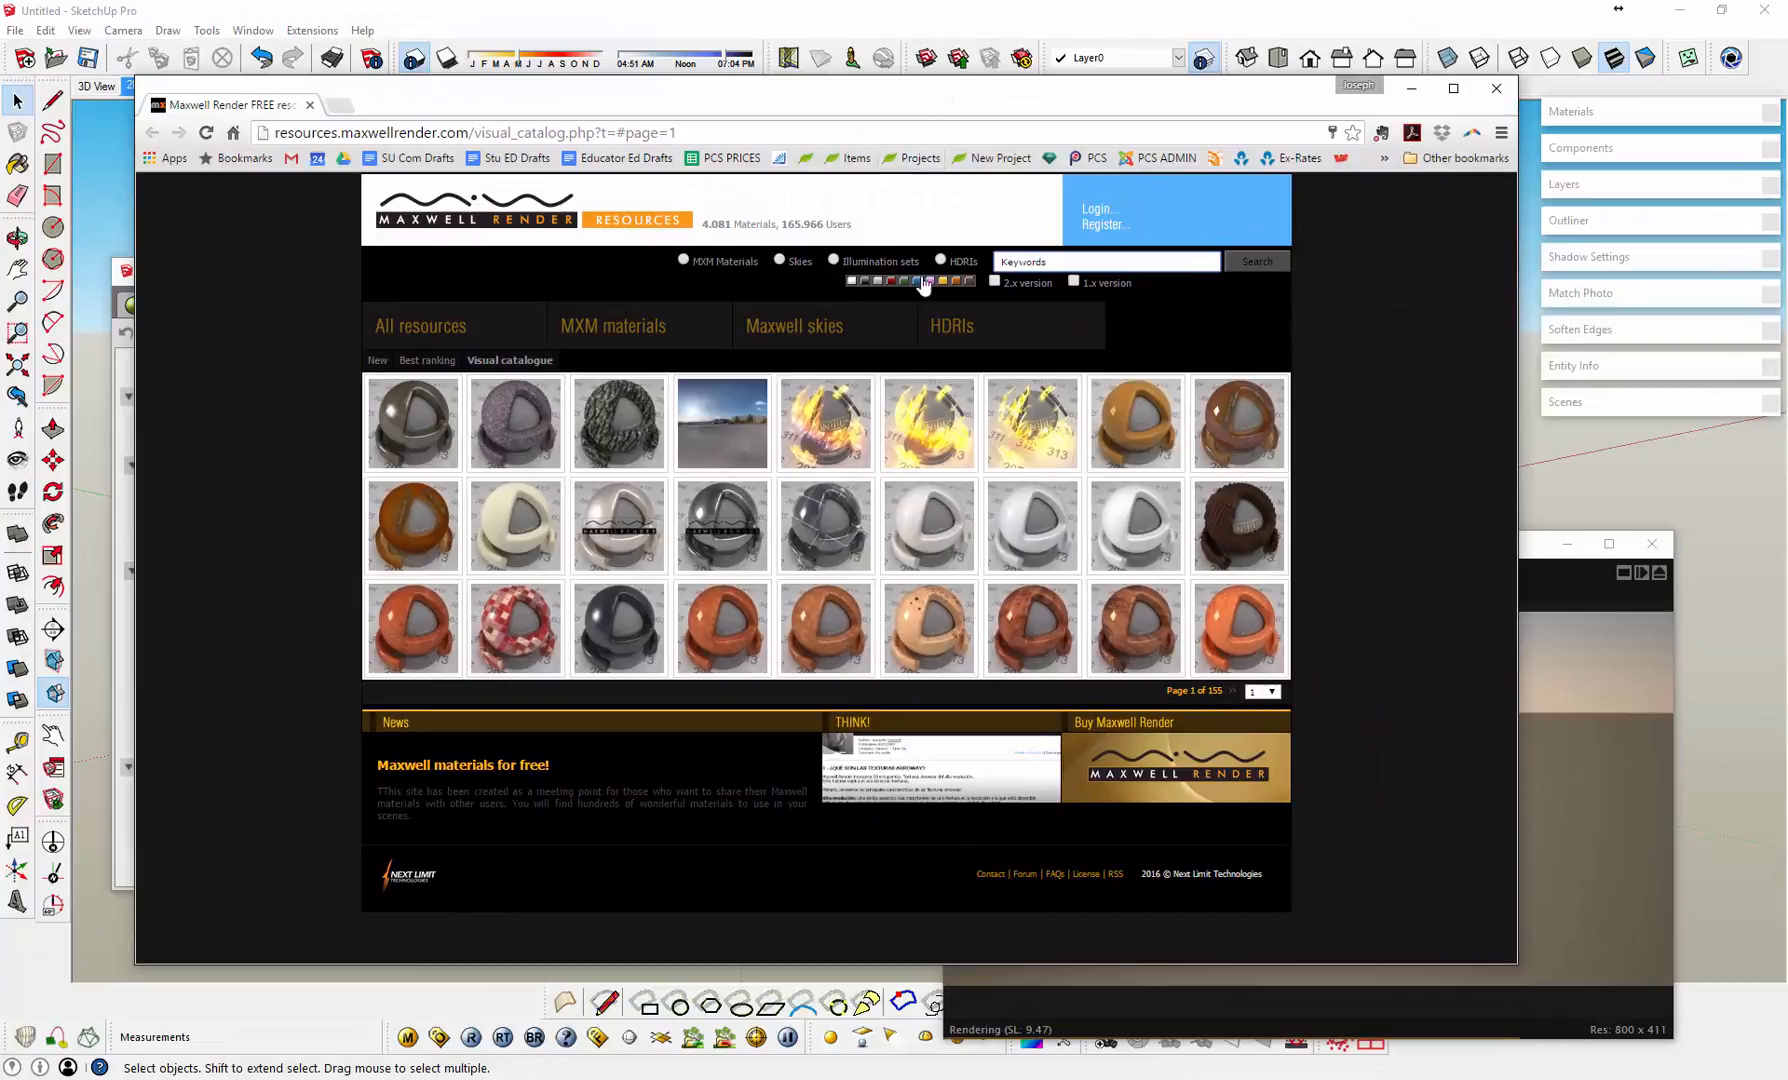
click(811, 333)
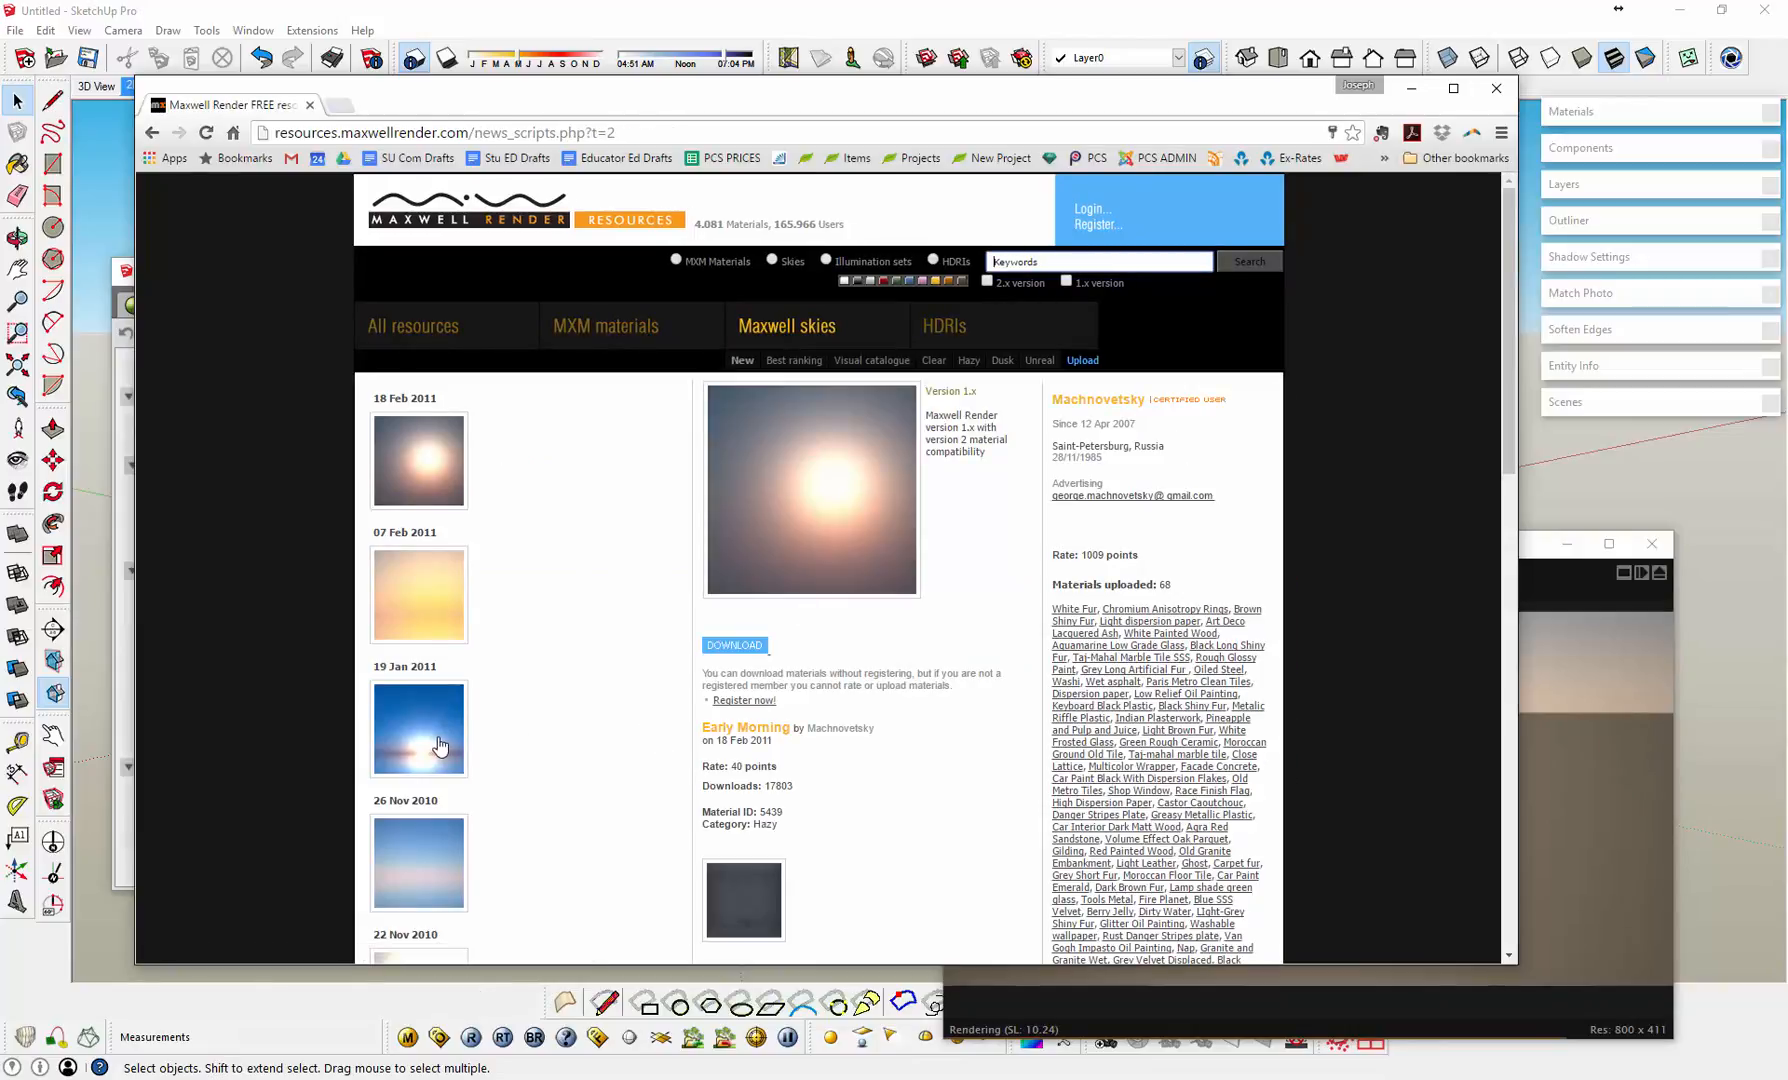
click(440, 745)
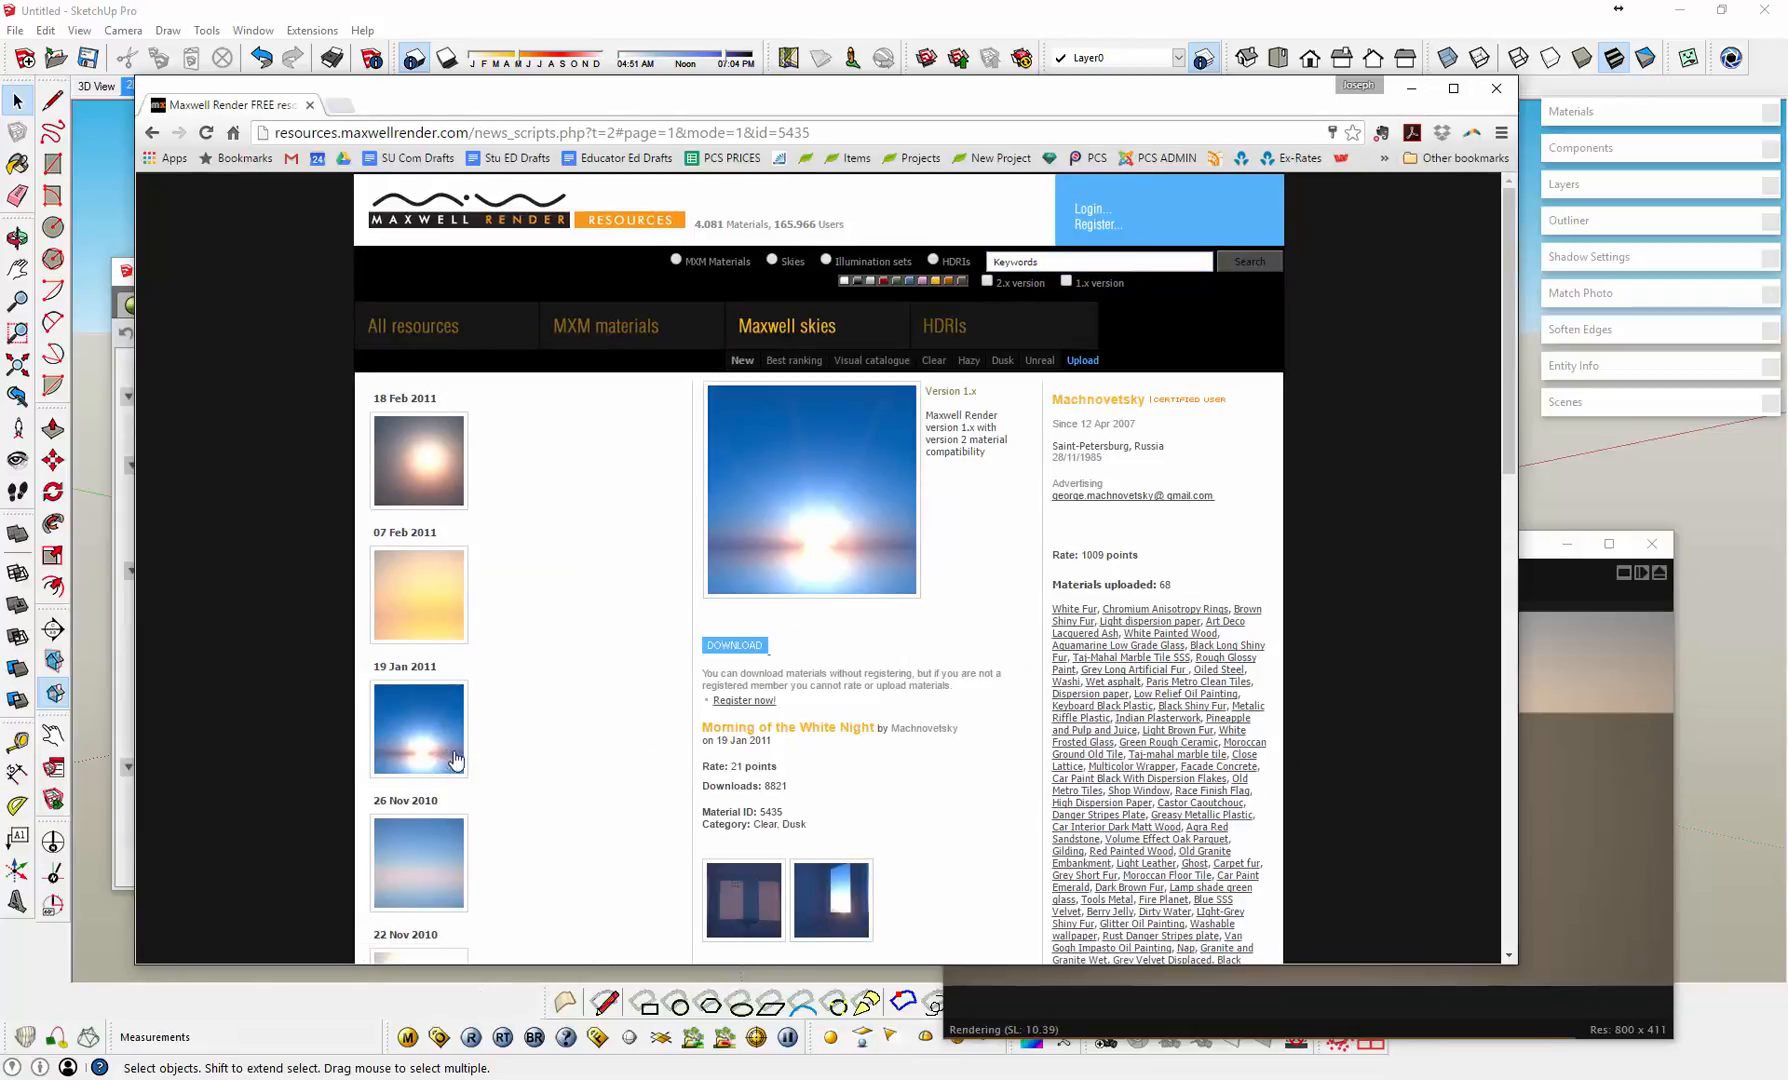
Step: Download the selected sky as white_night__7852 into the Sky folder of Maxwell Resources on the desktop
click(733, 645)
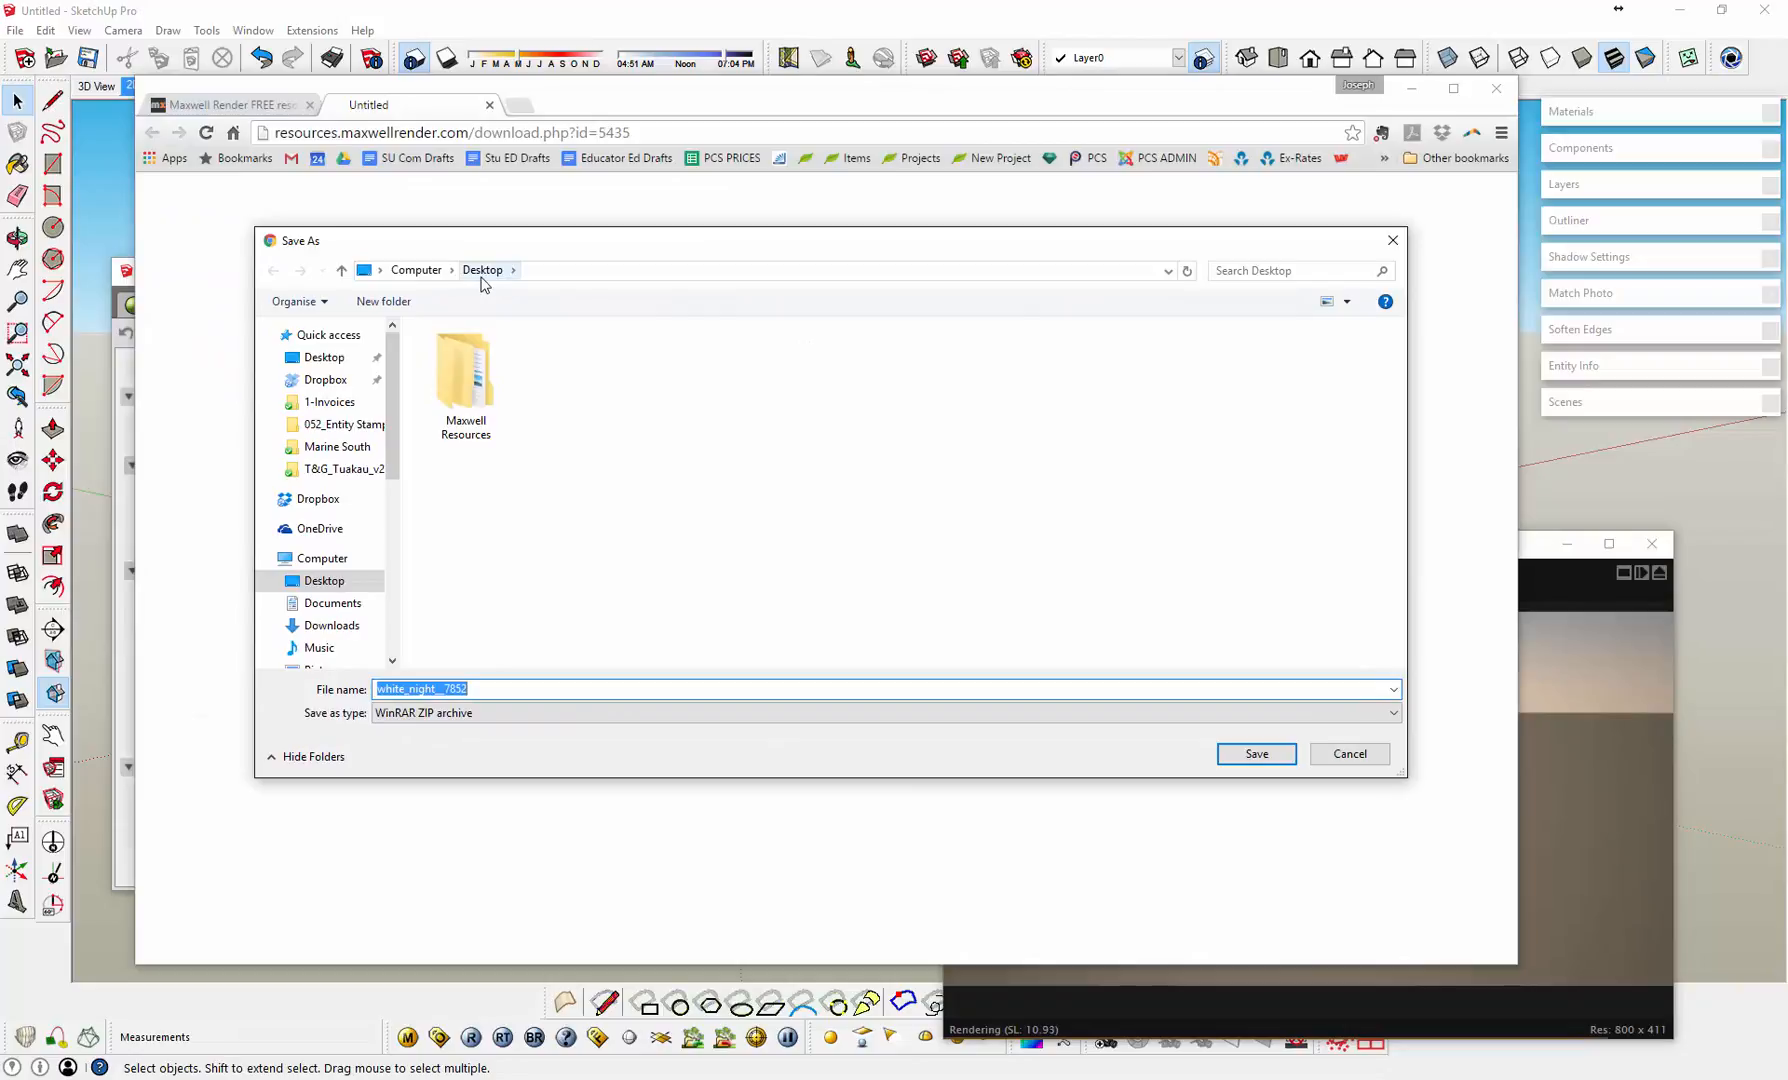
double_click(469, 388)
double_click(450, 360)
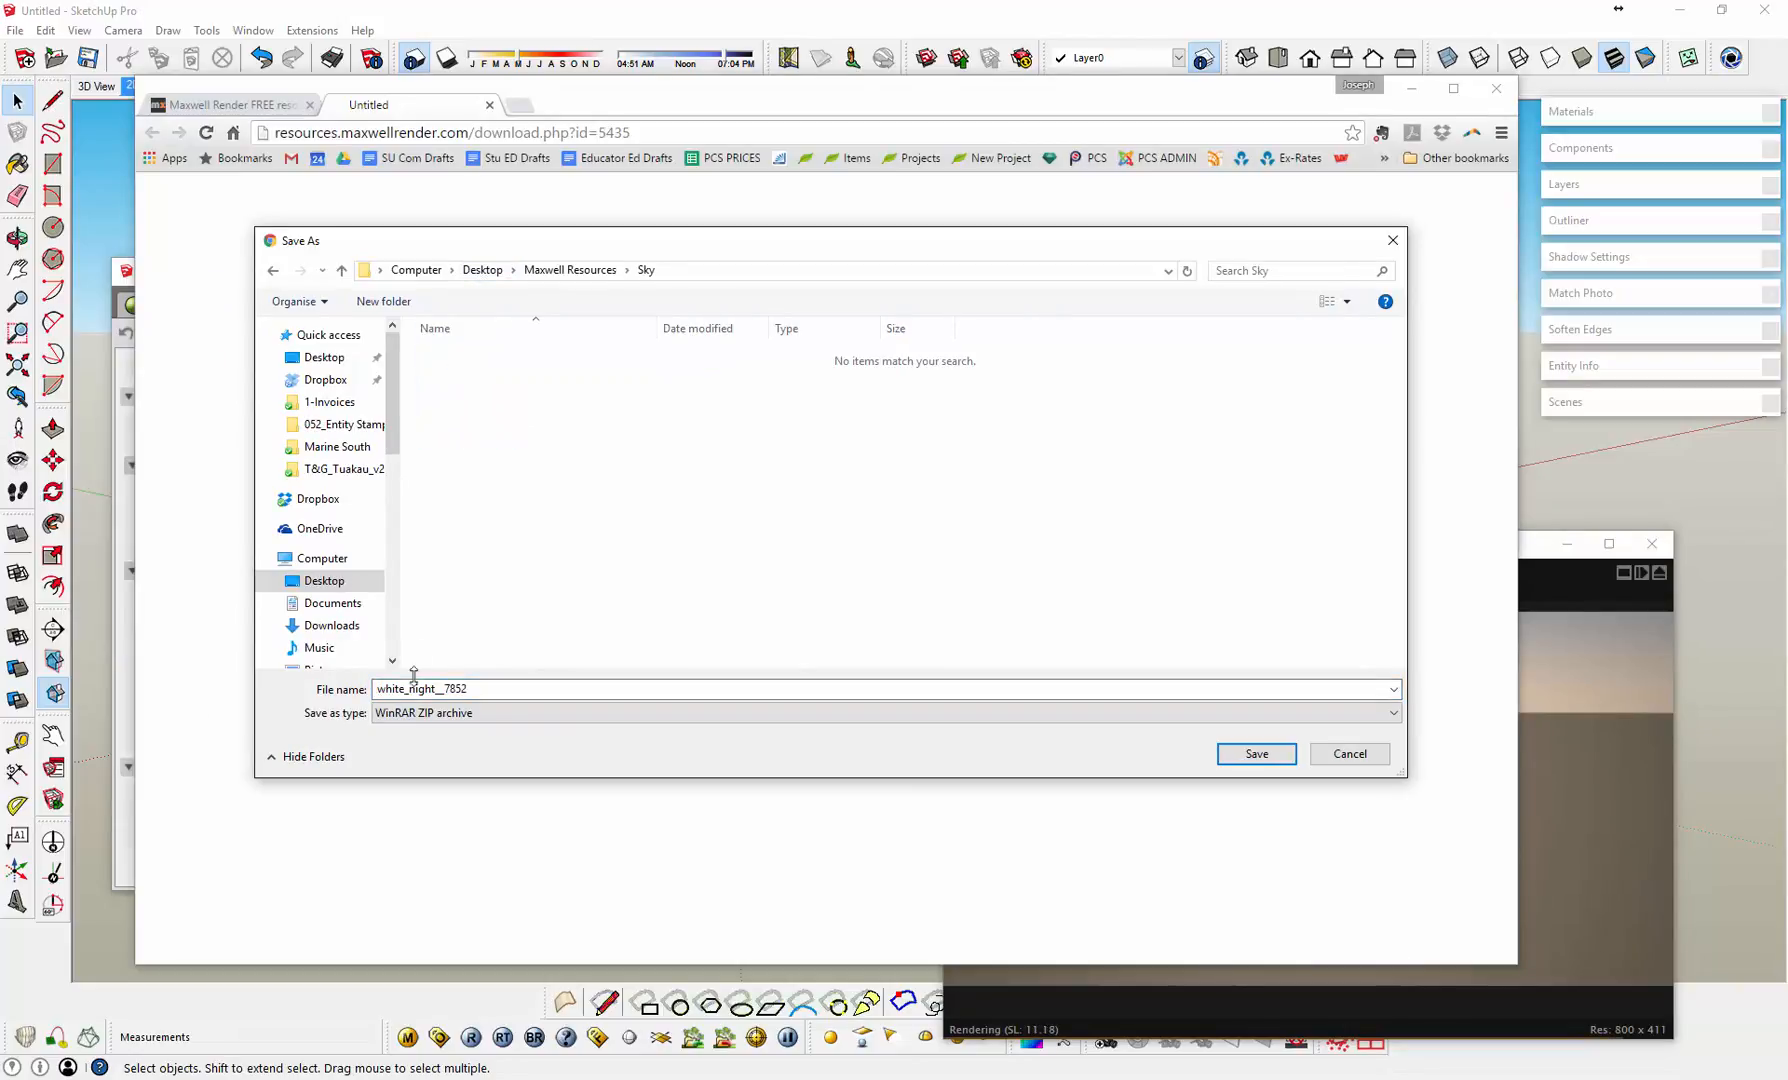
click(1225, 753)
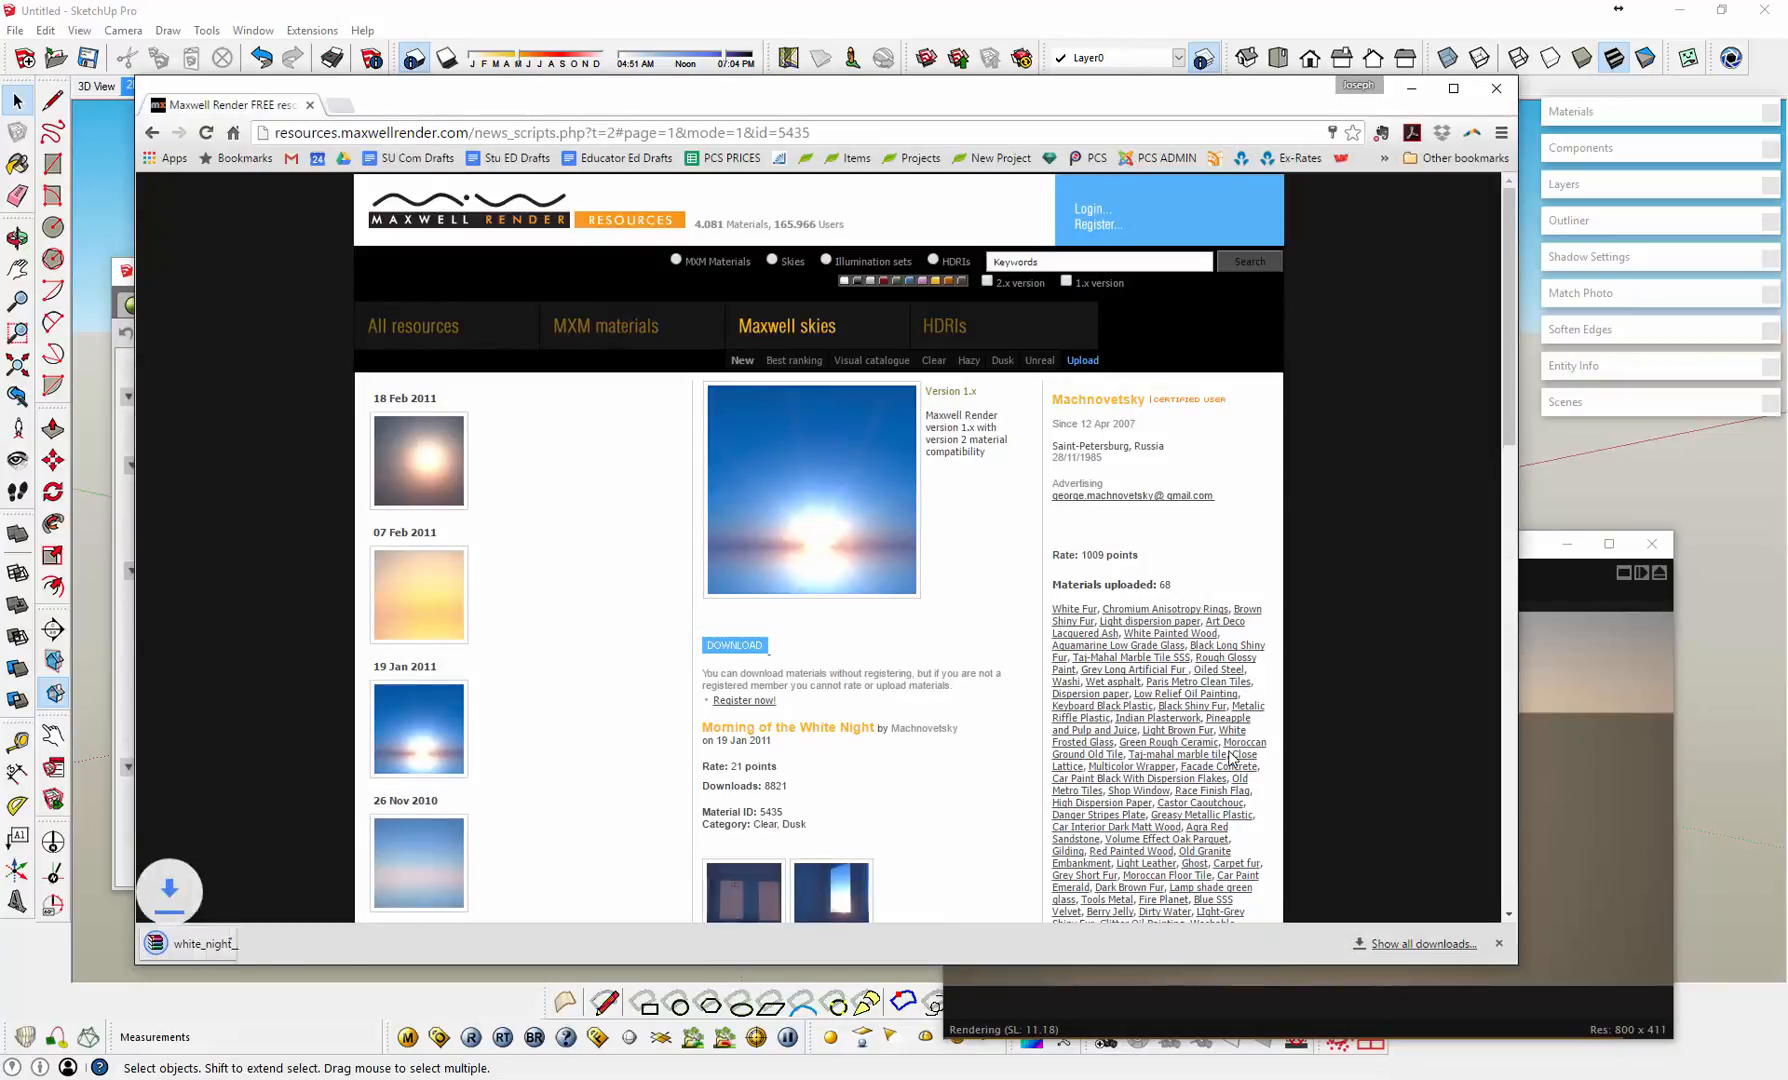
Step: Browse the site's HDRIs and select "Sky clouds 3" from 22 Sep 2010
click(947, 325)
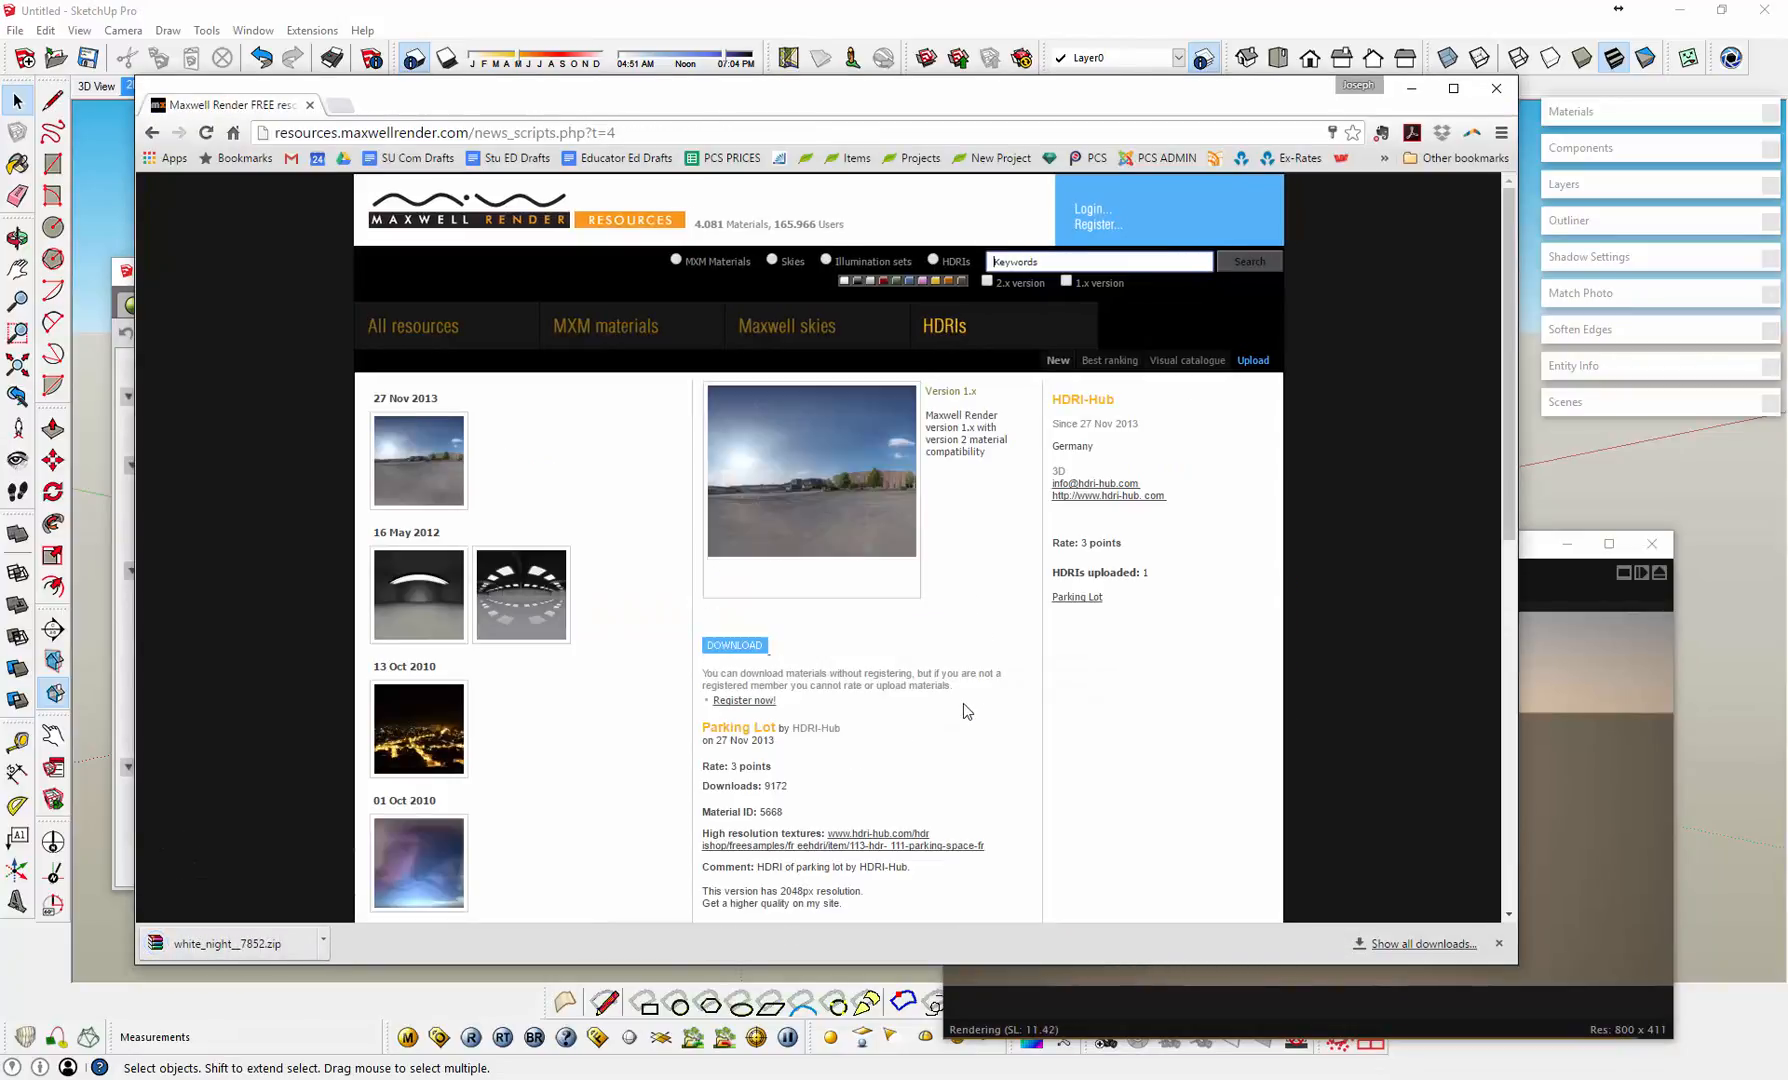
scroll(935, 692, down, 1)
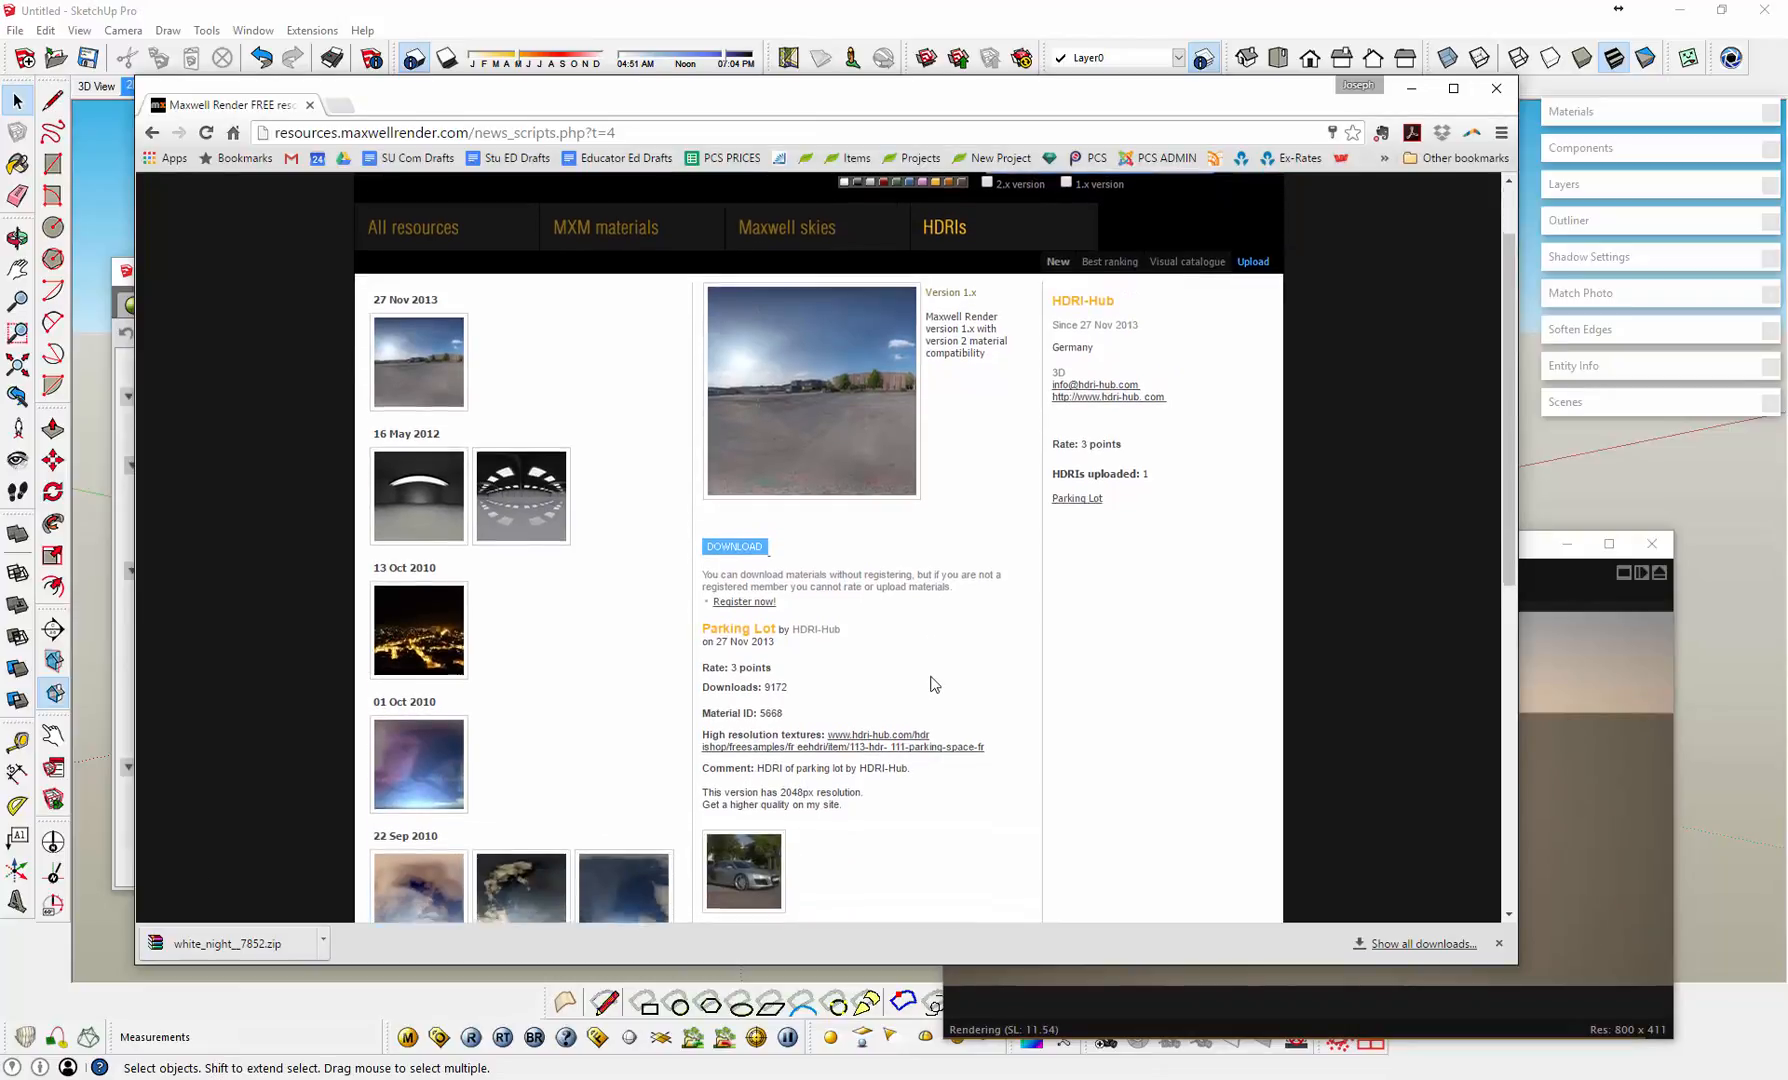
scroll(938, 680, down, 1)
scroll(977, 650, down, 1)
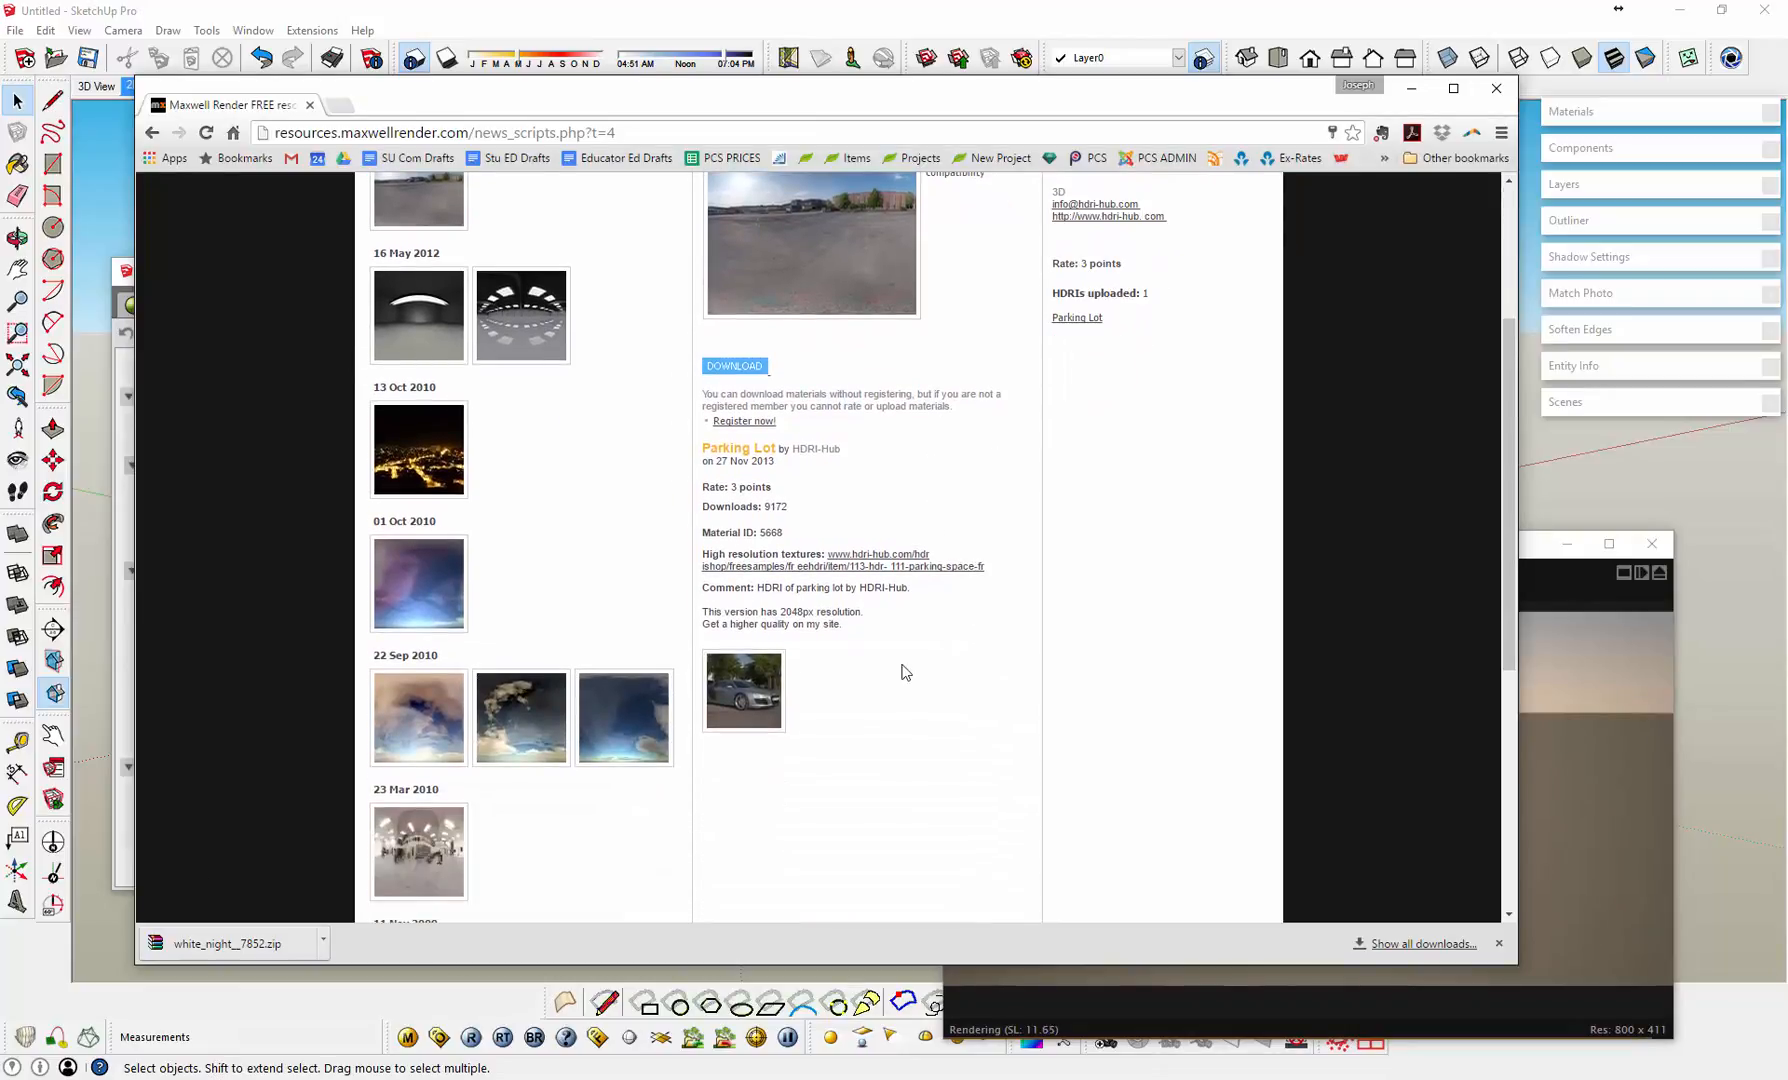
click(420, 712)
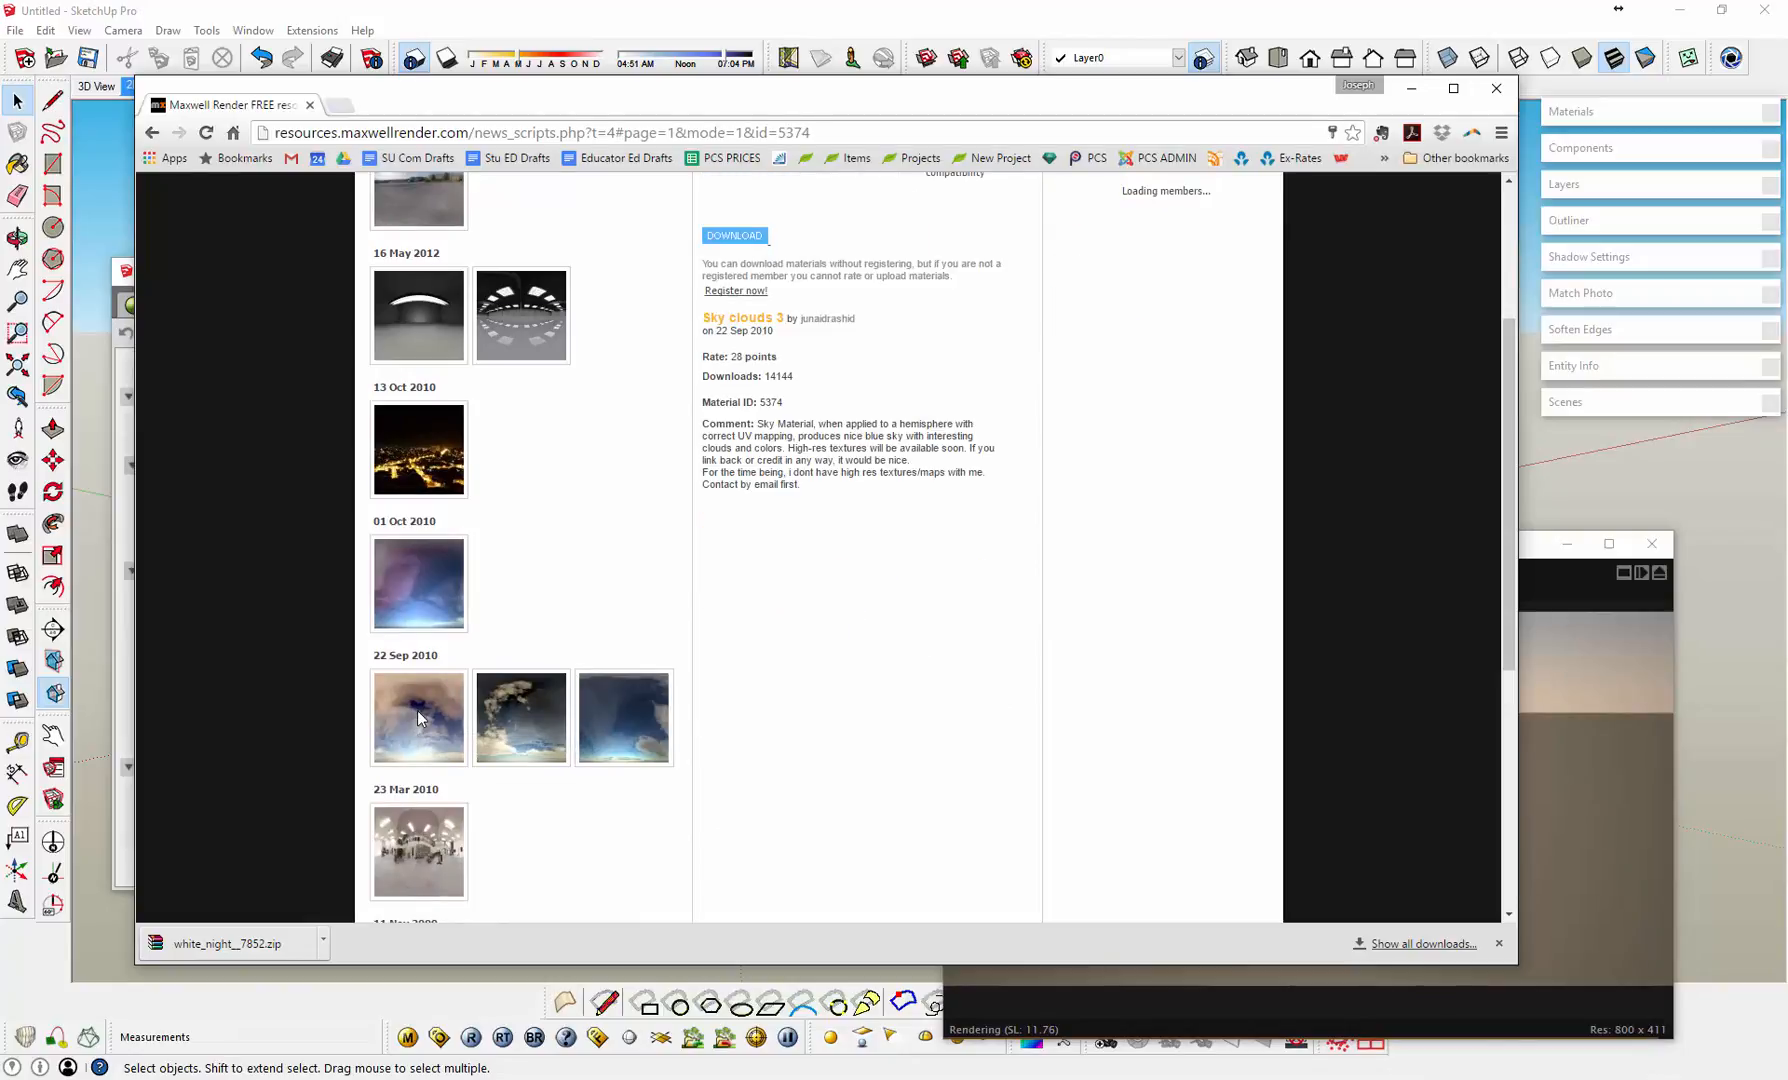
scroll(851, 677, up, 3)
Step: Download the selected HDRI as Sky_with_clods3s_7335 into a new HDRI folder inside Maxwell Resources
click(733, 647)
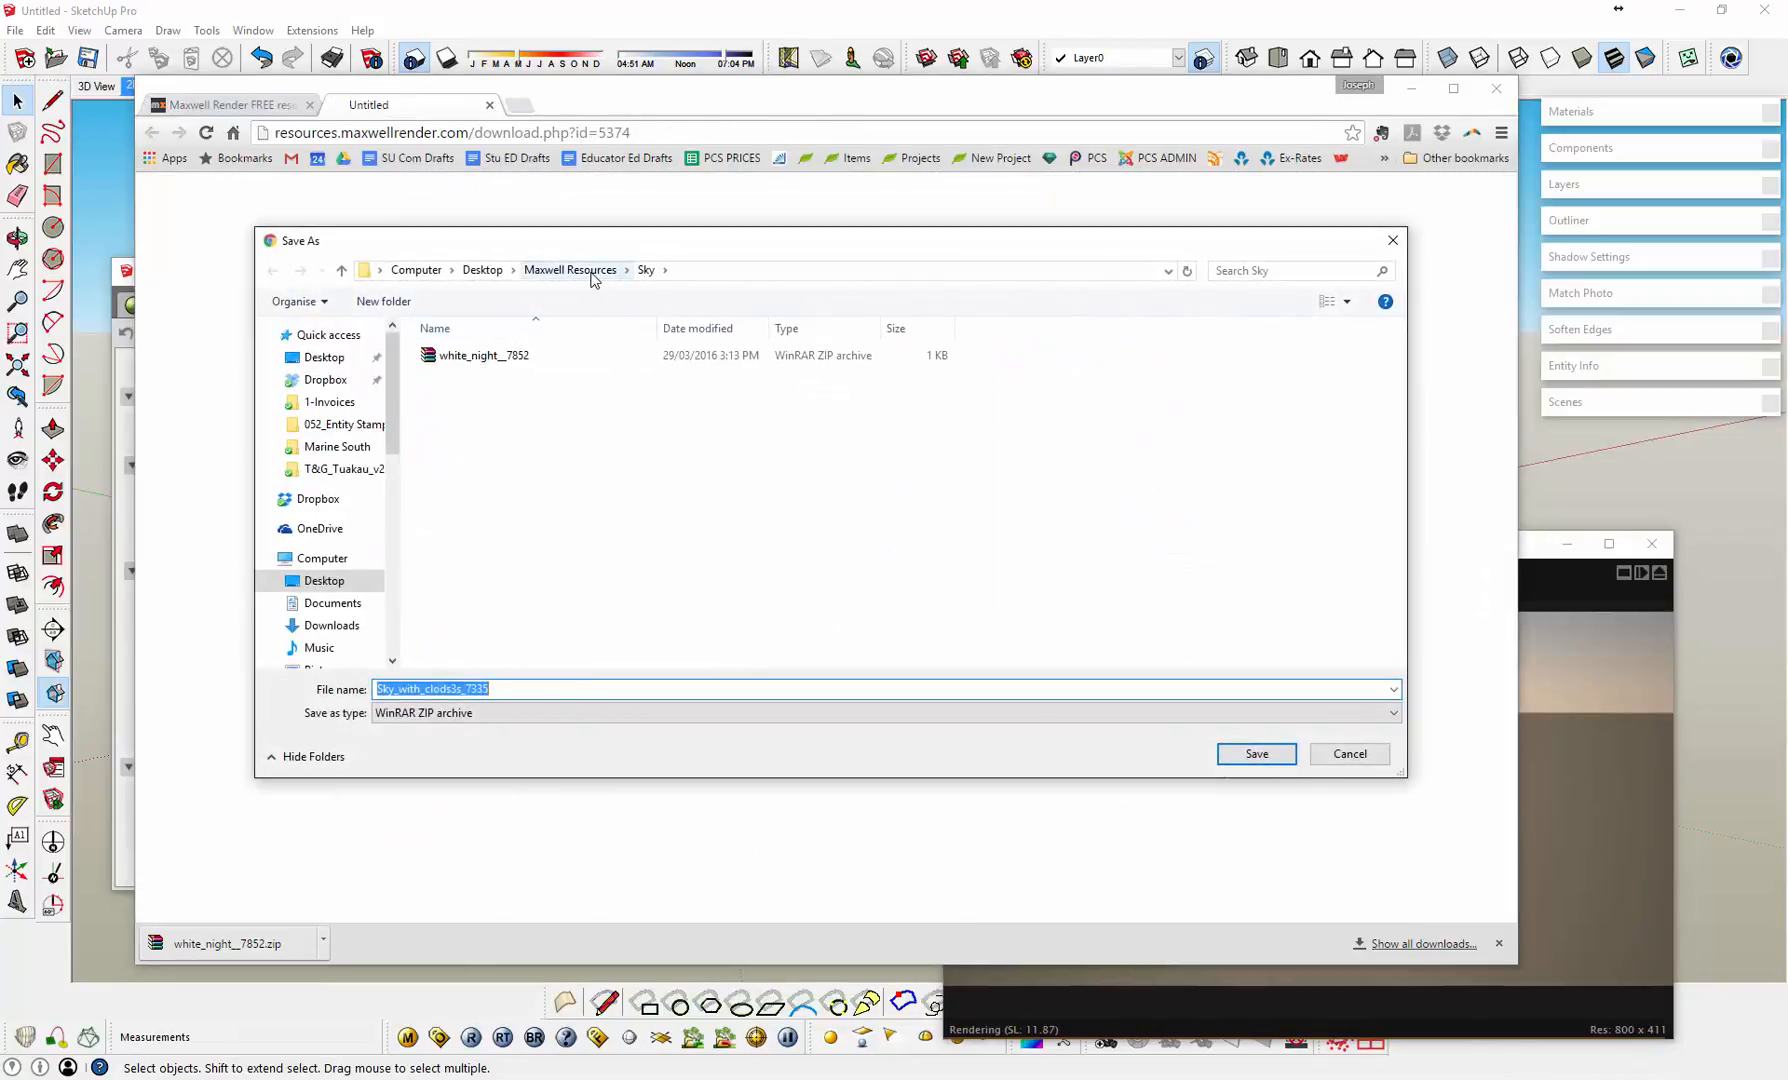
click(571, 270)
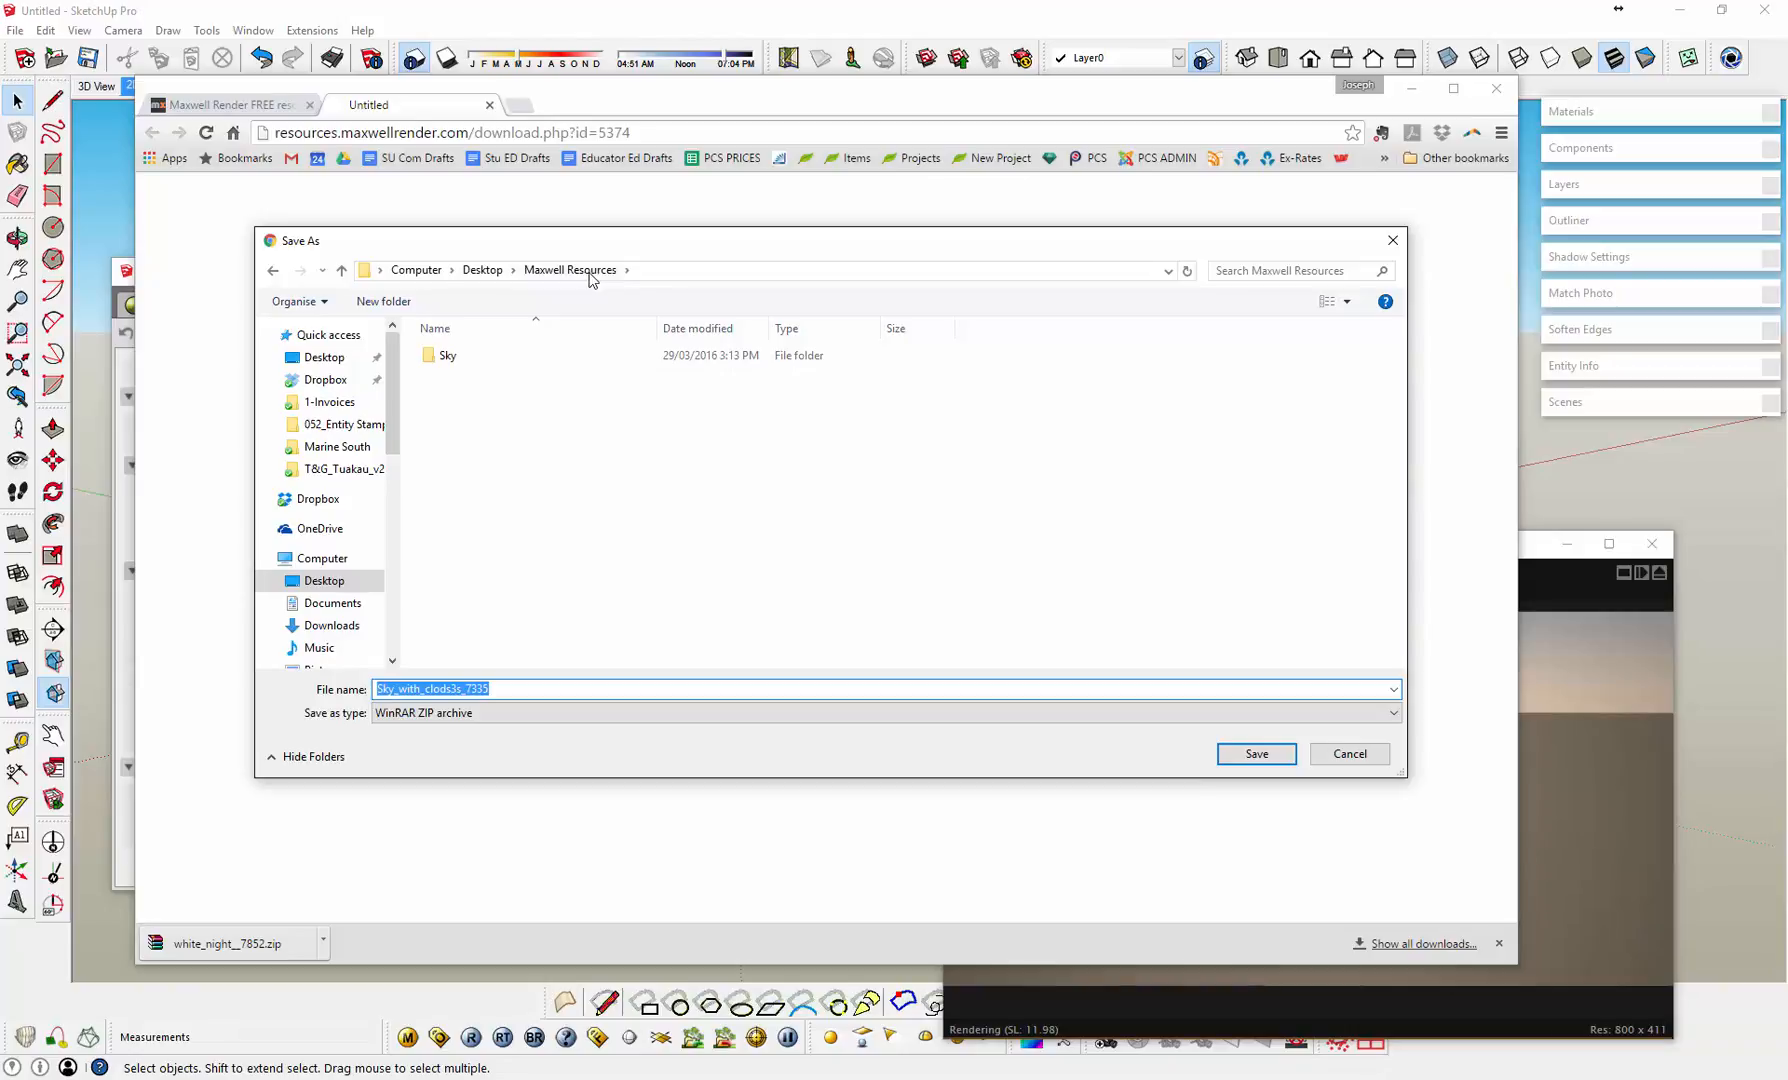
click(409, 309)
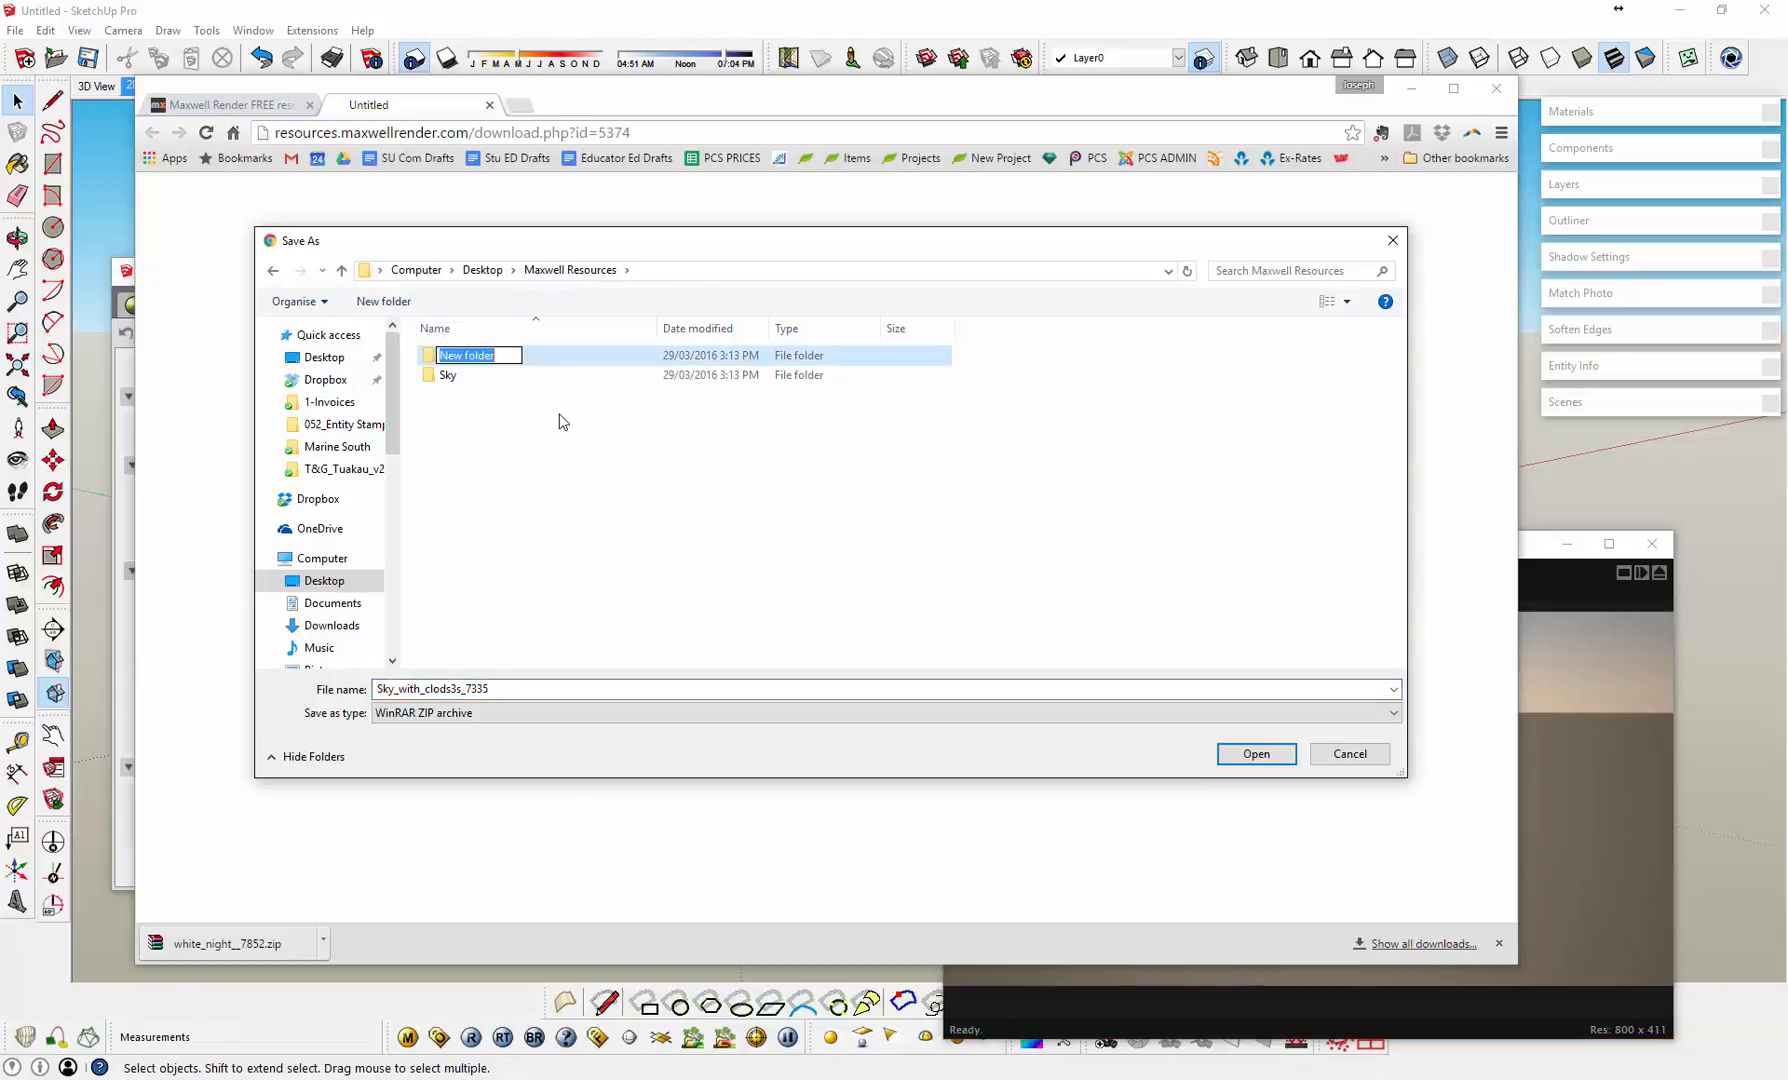
text(HDRI)
key(Return)
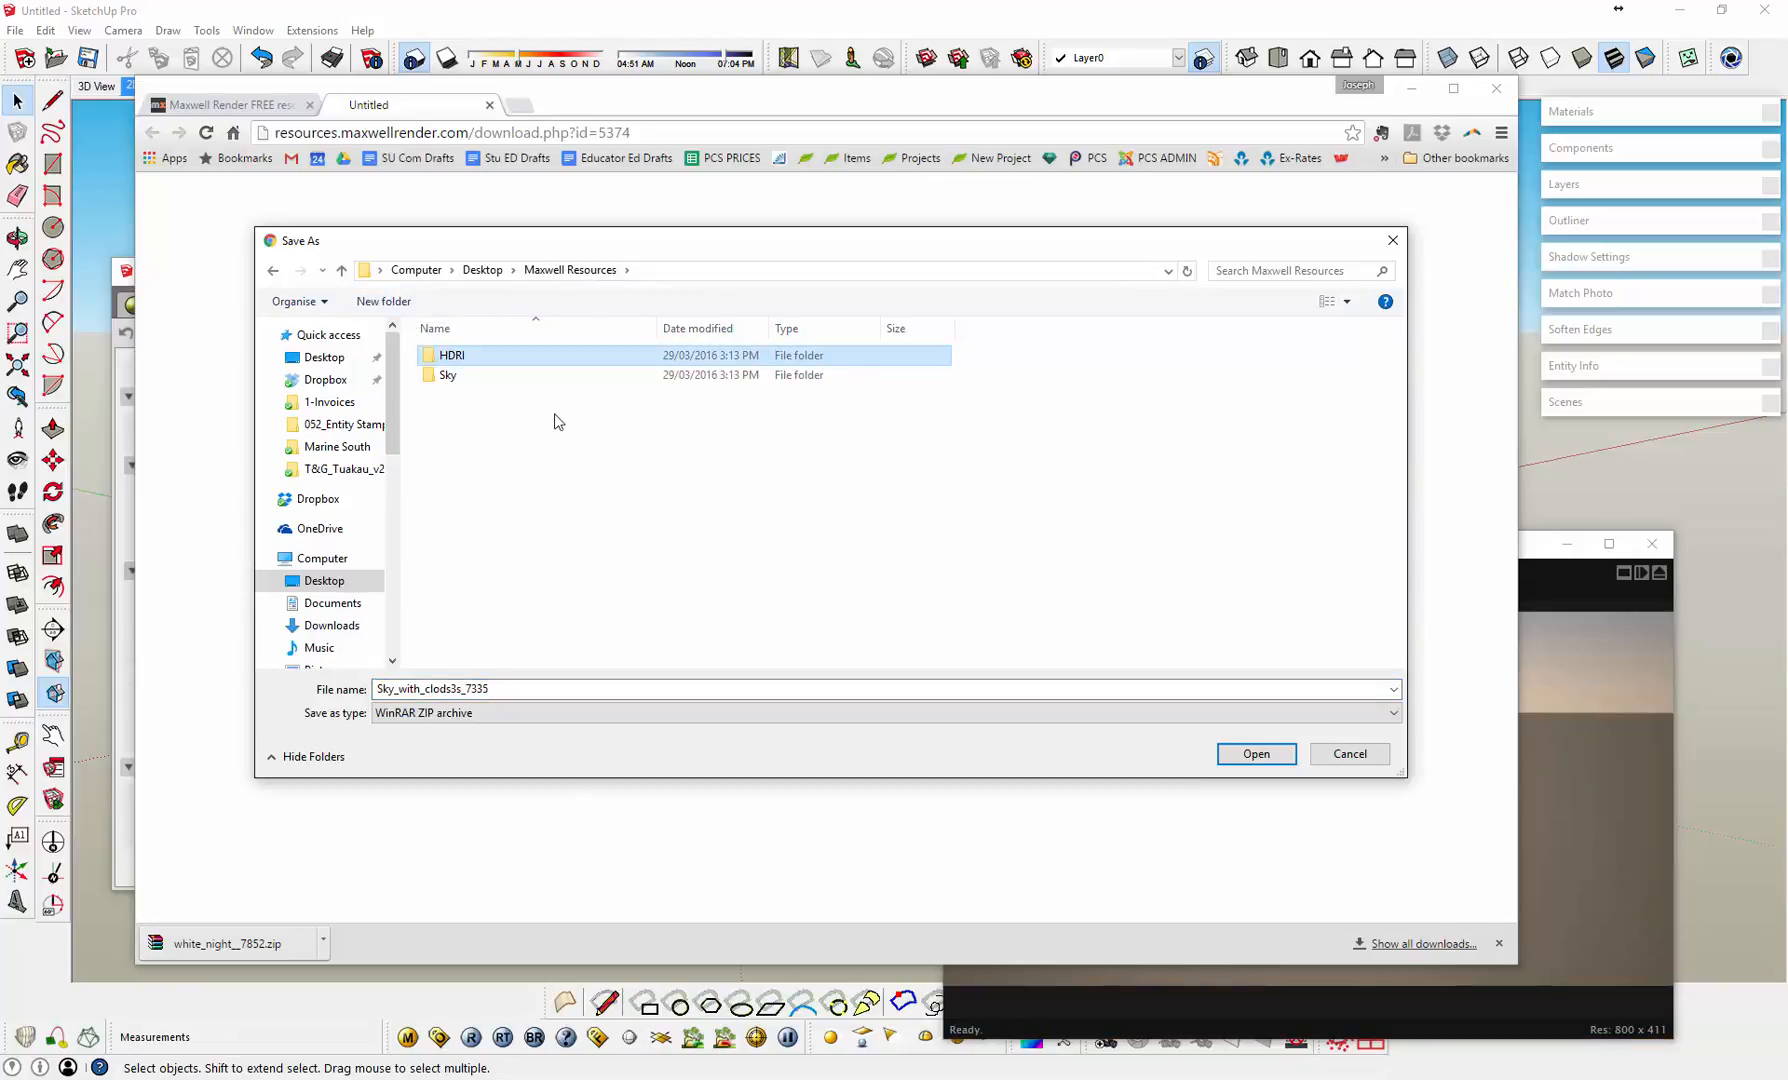
double_click(456, 358)
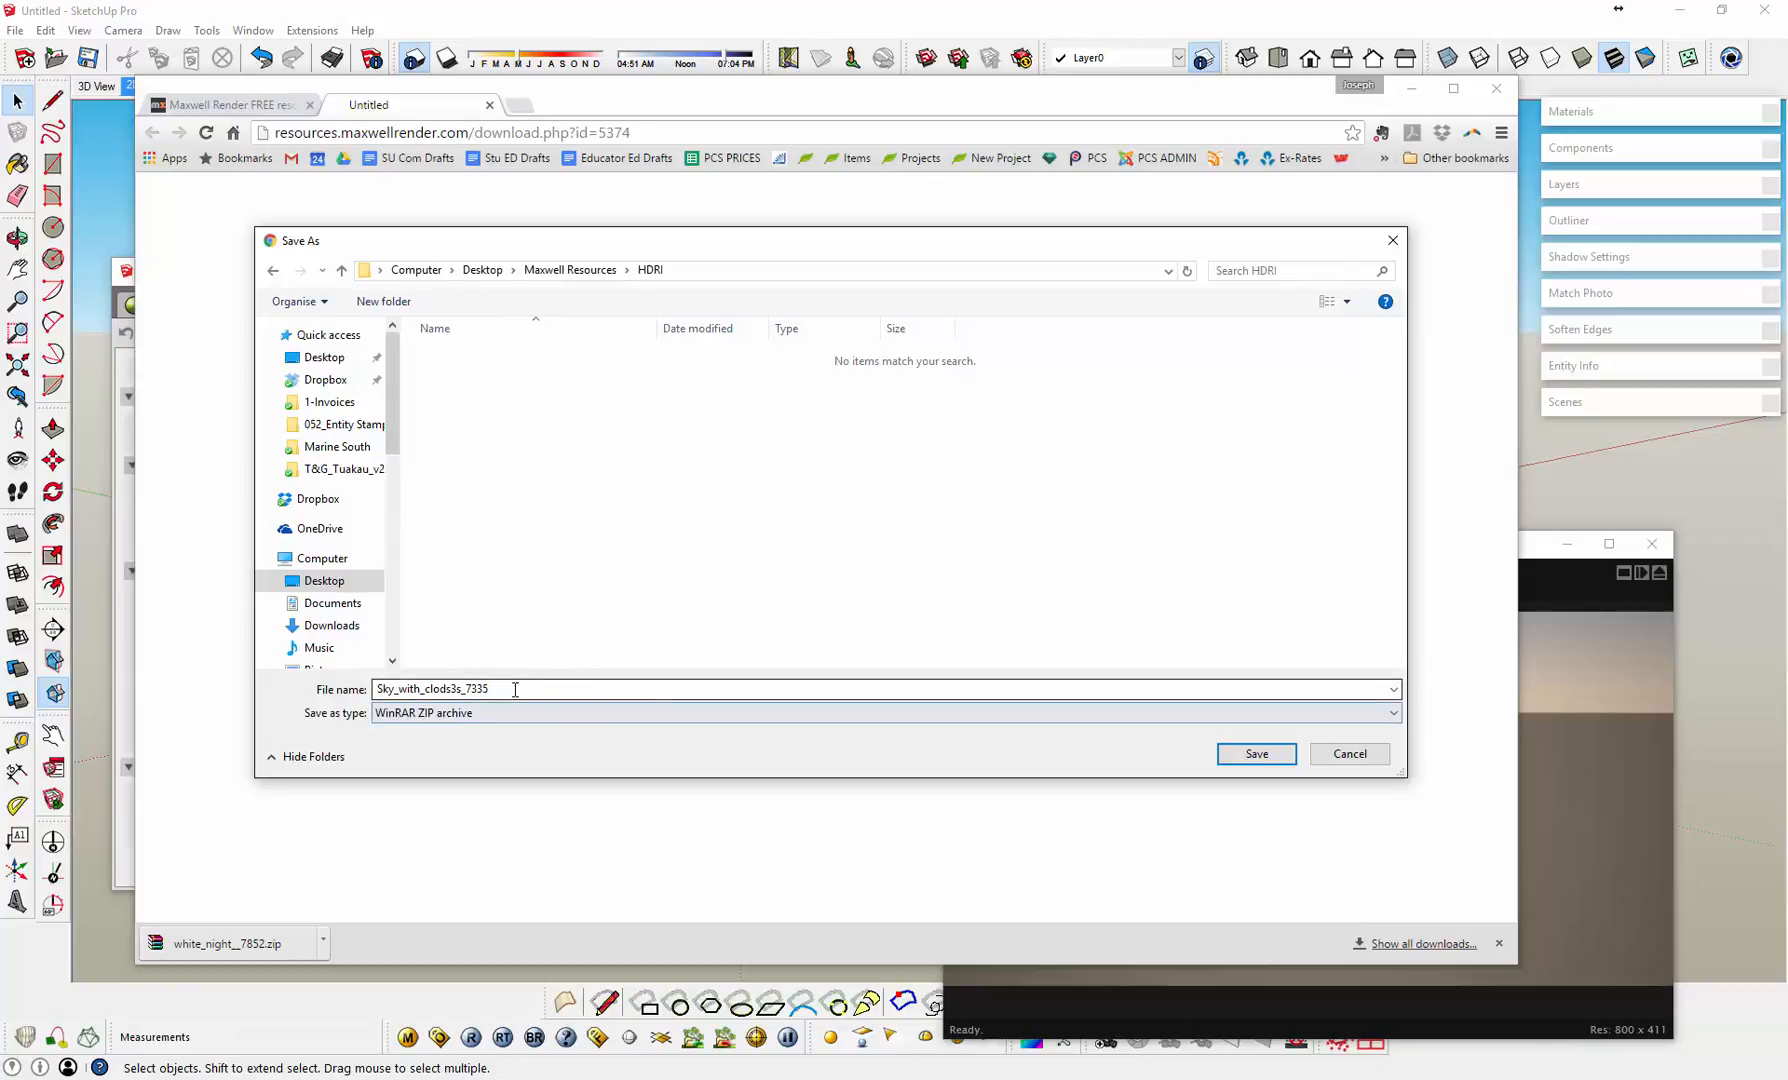
click(1245, 758)
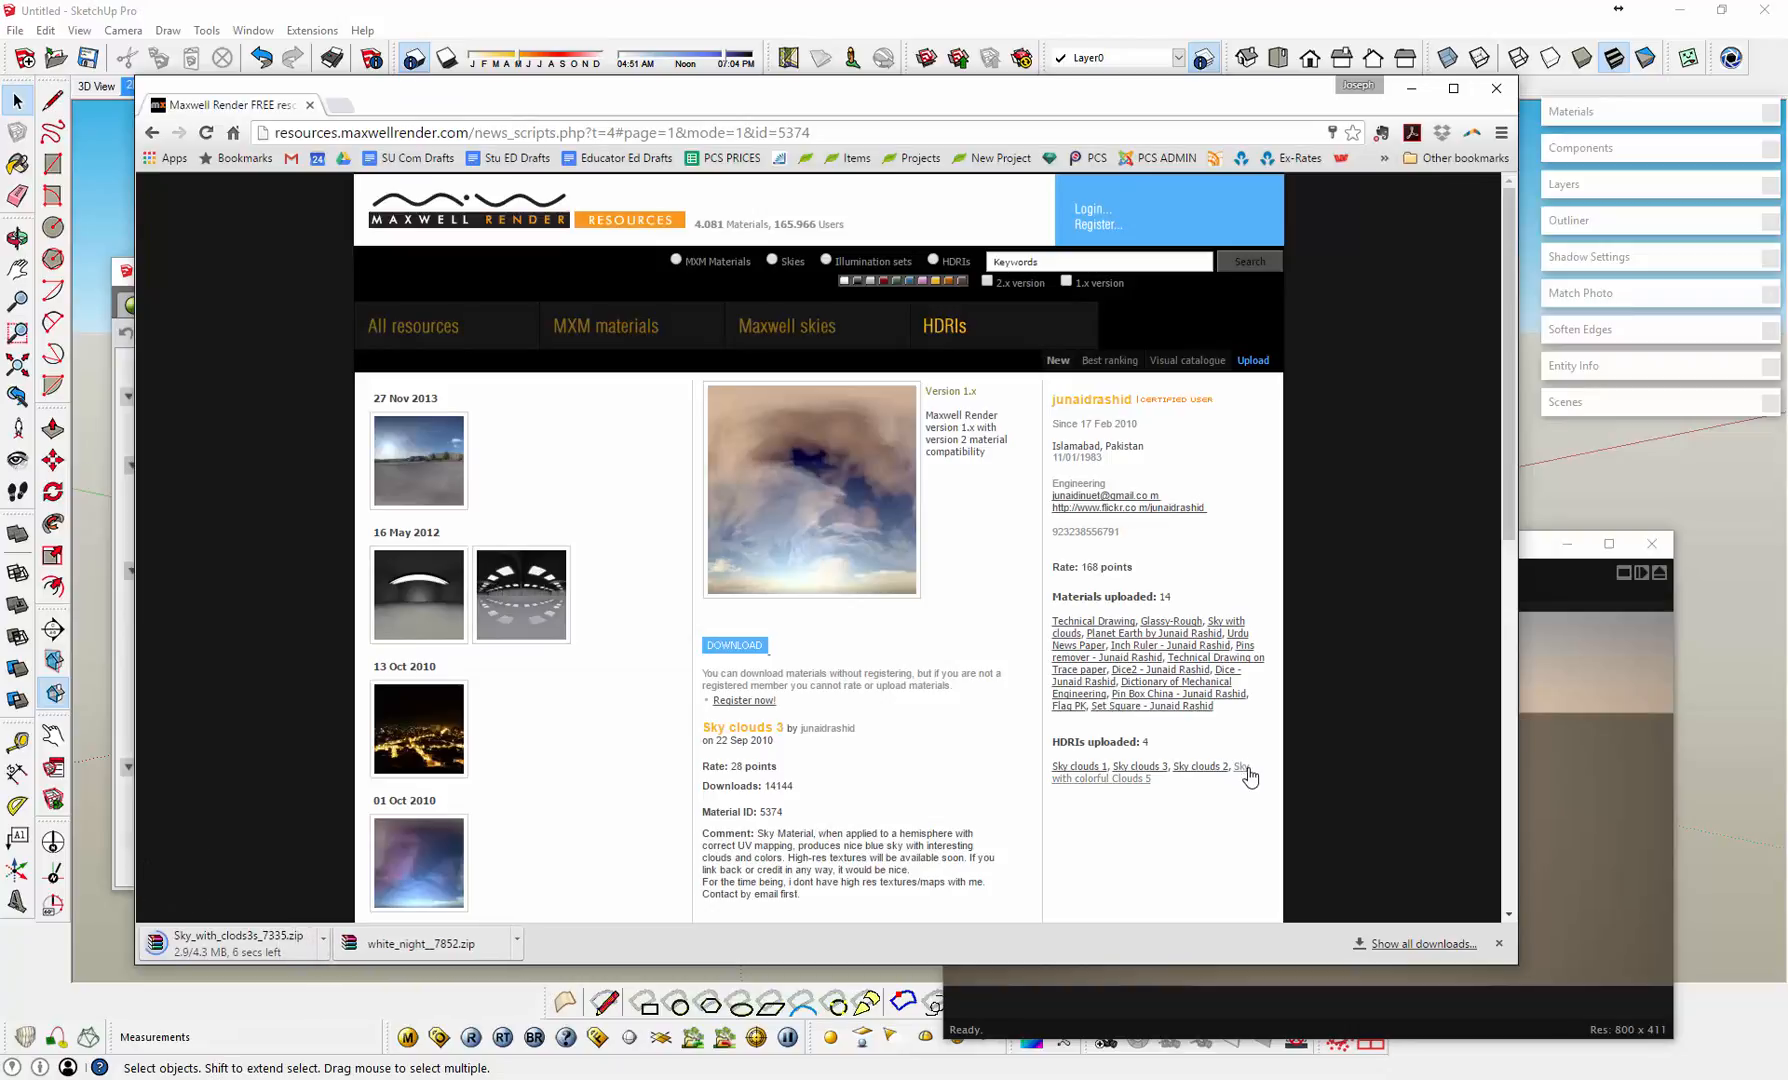
Step: Extract the downloaded white_night__7852 archive within the Sky folder and delete the archive
click(517, 943)
click(558, 1030)
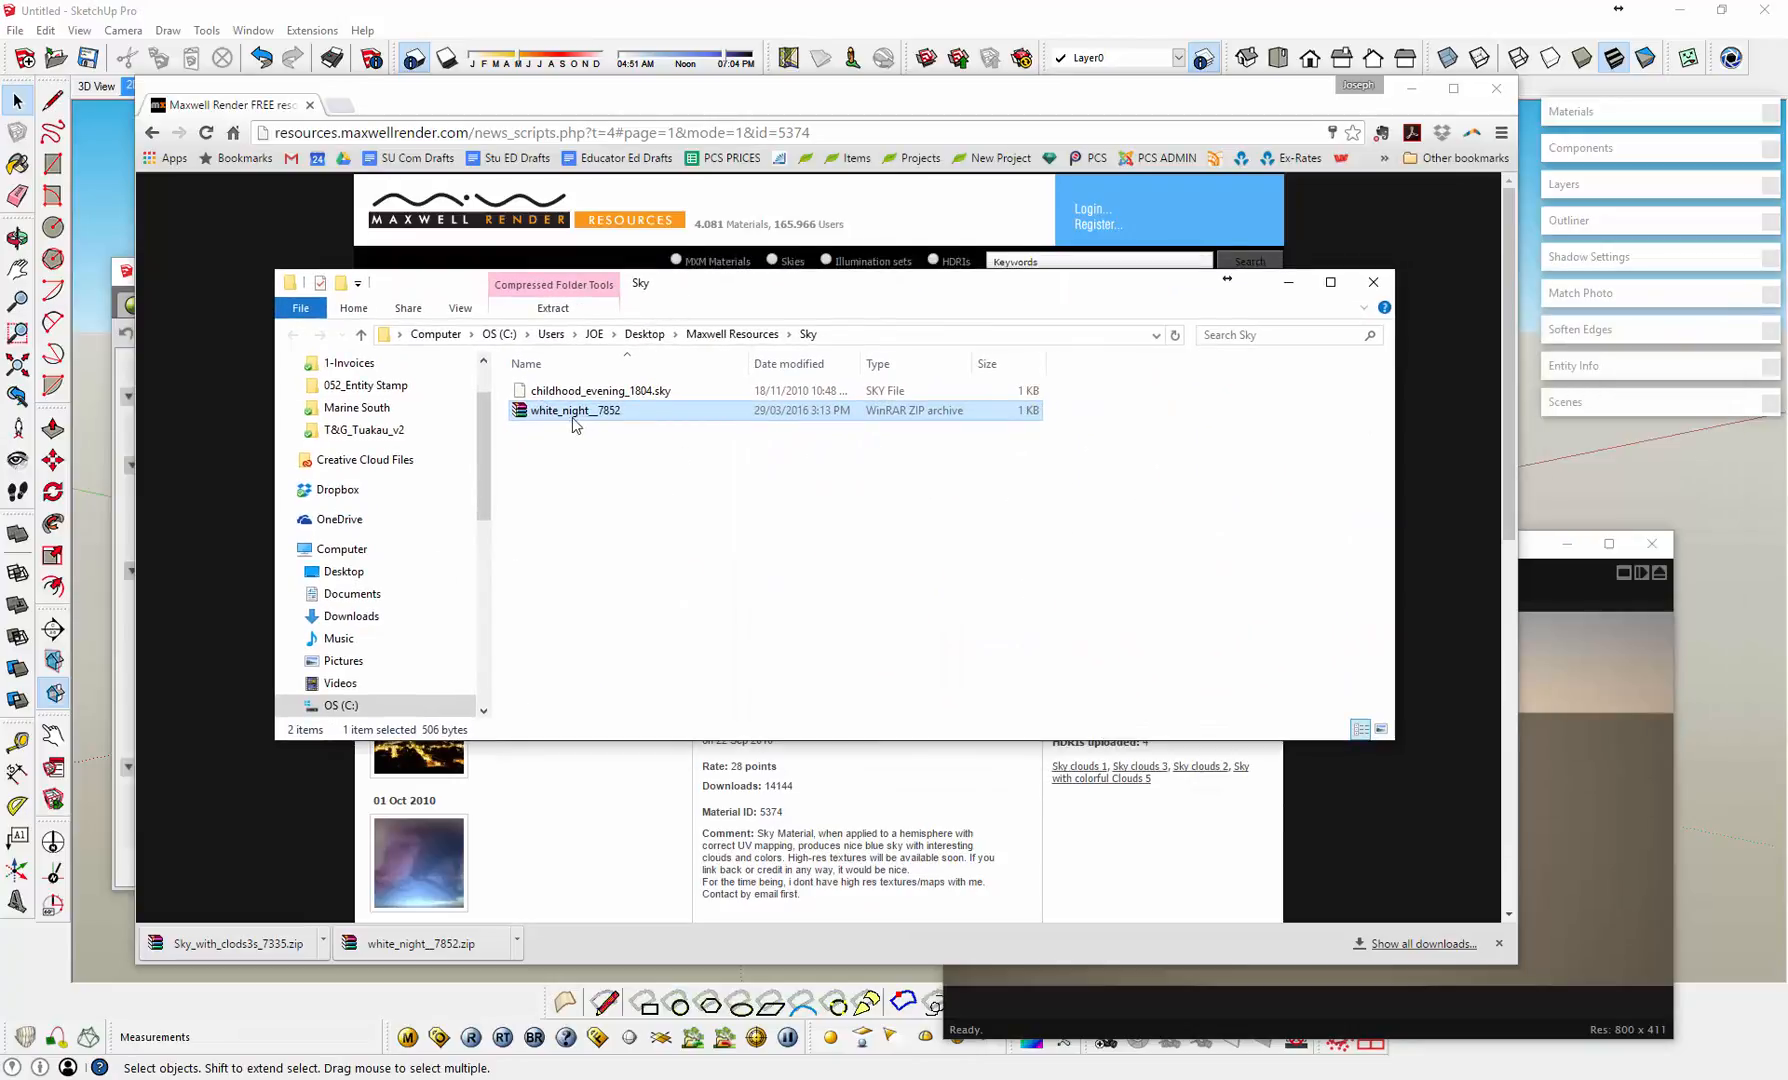
right_click(565, 415)
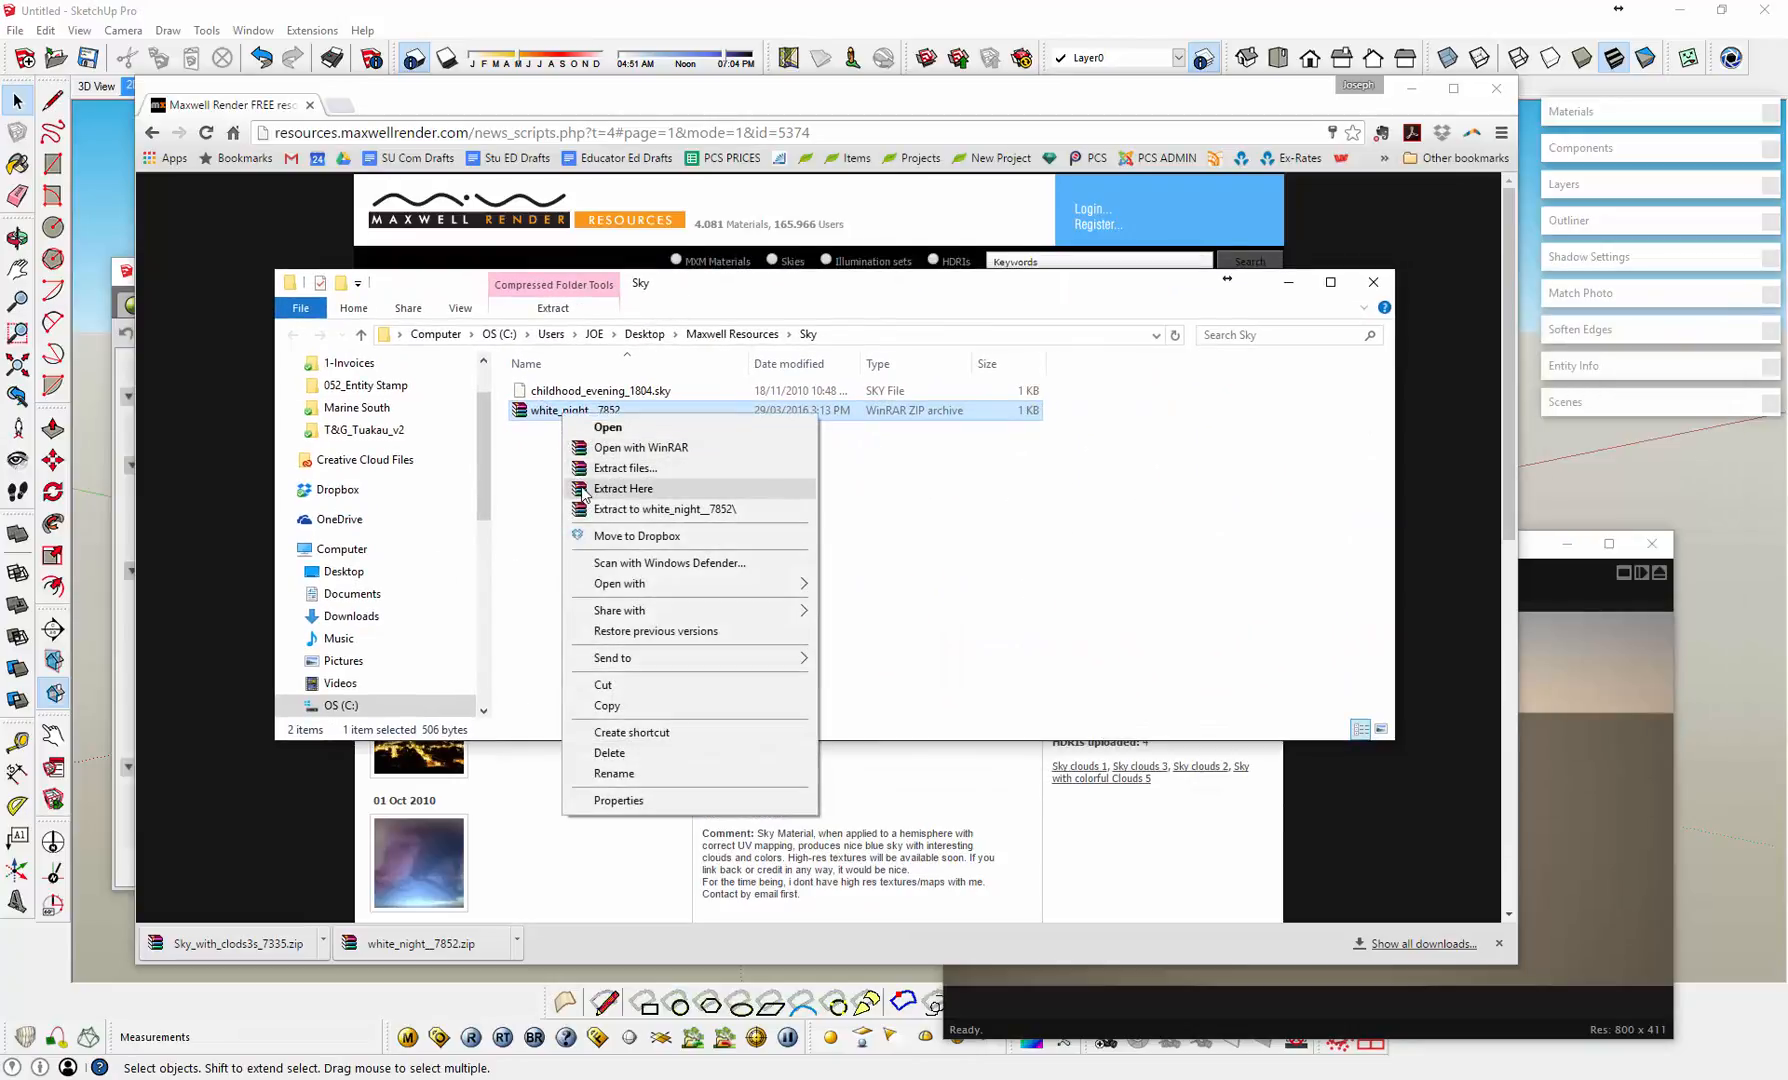
click(585, 490)
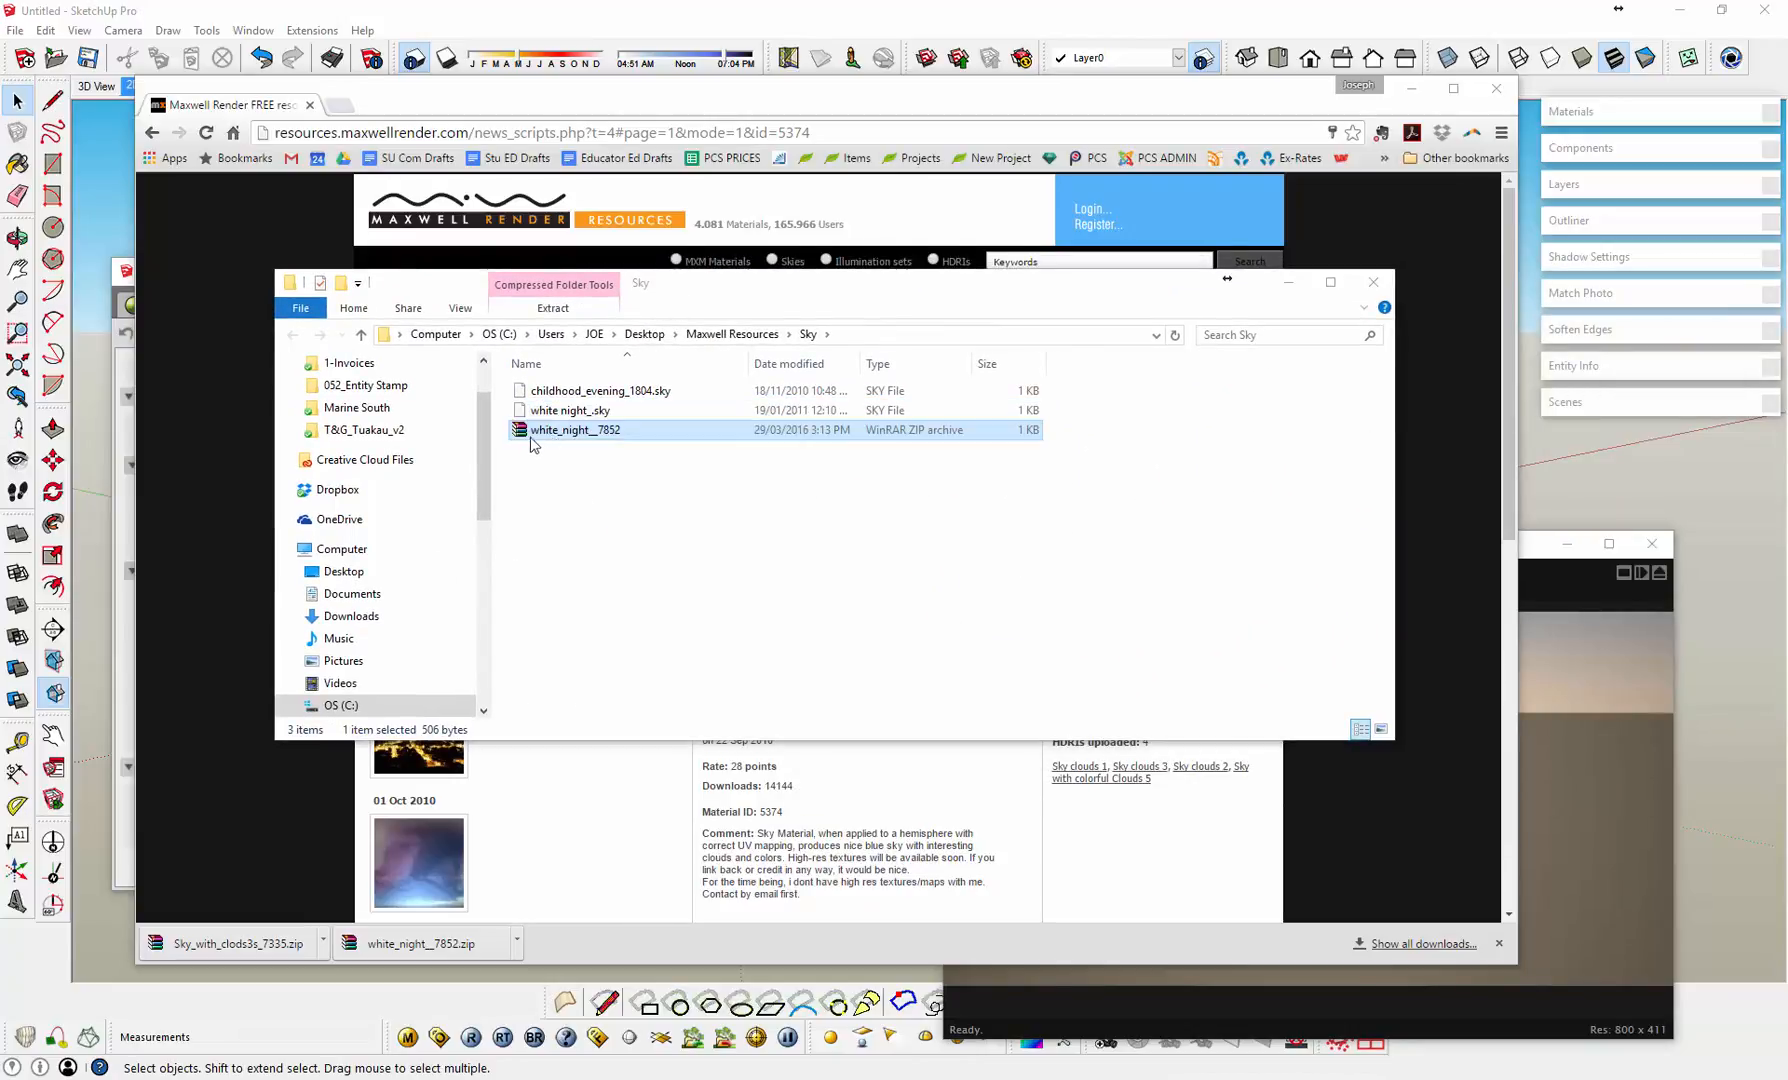
key(Delete)
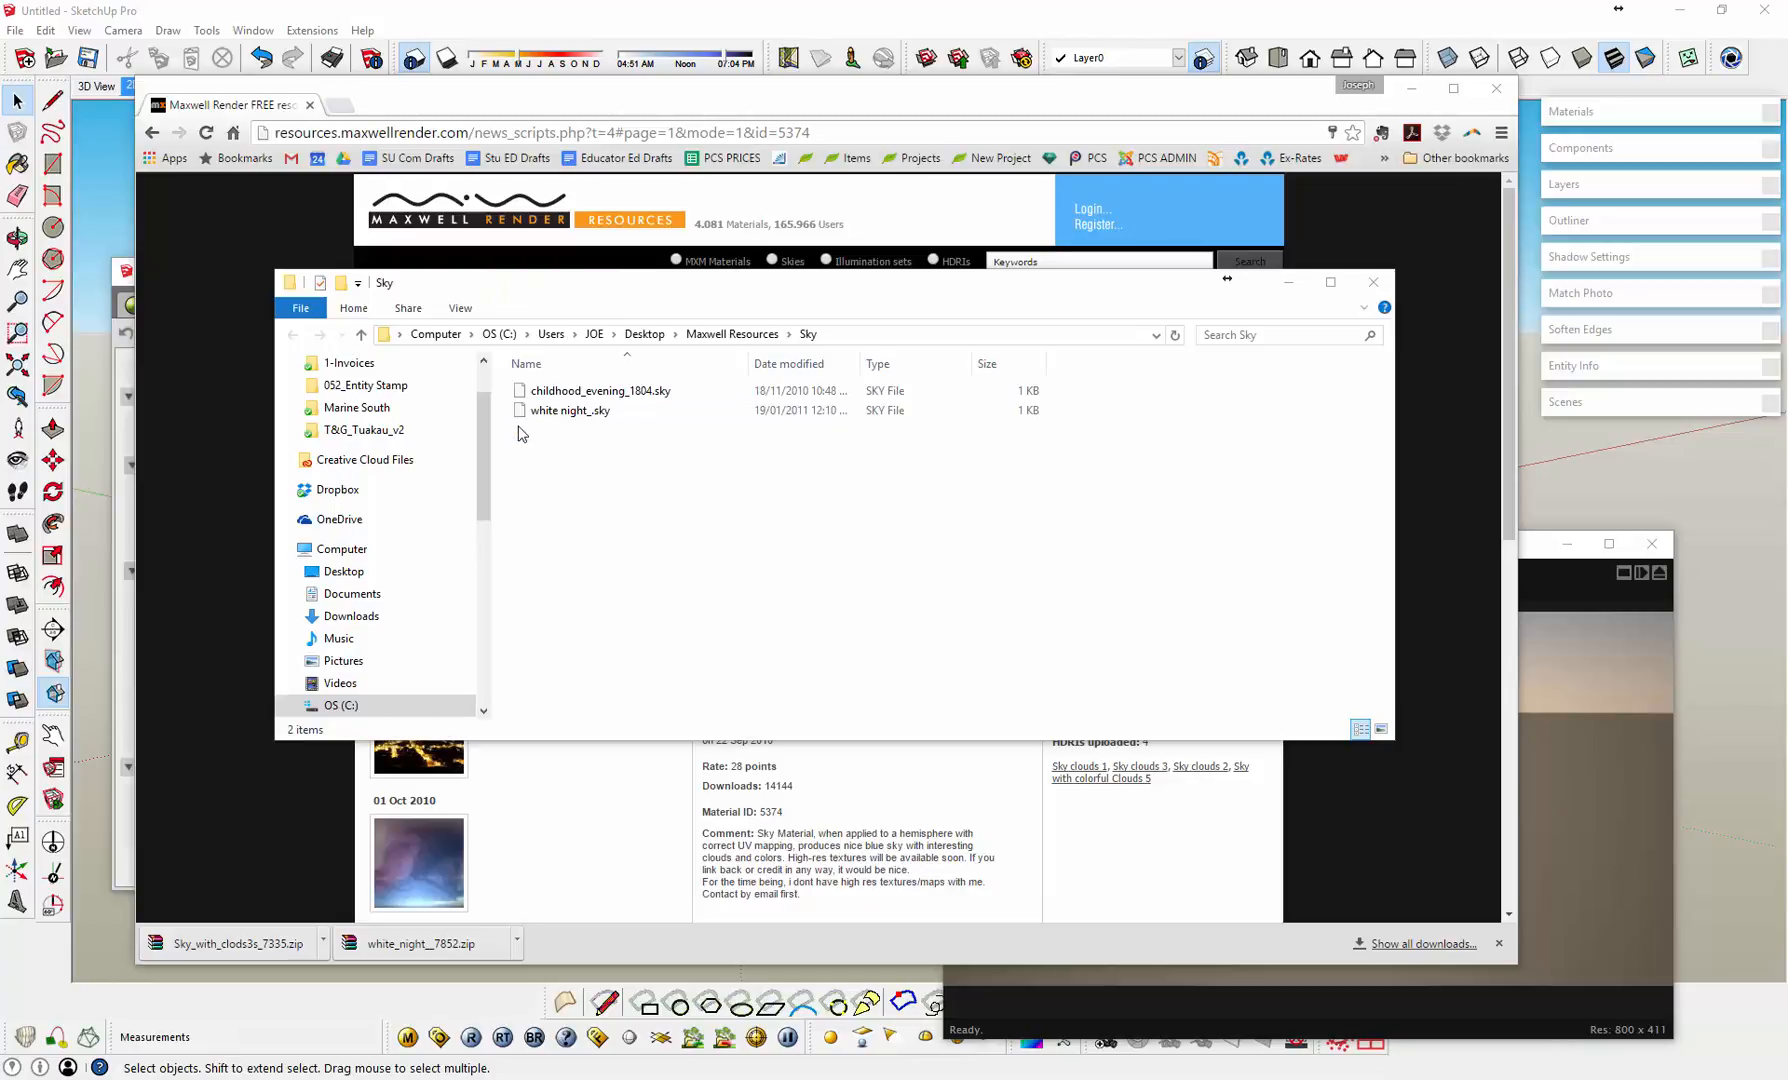
Step: Extract the Sky_with_clods3s_7335 archive within the HDRI folder of Maxwell Resources
click(718, 334)
double_click(545, 391)
right_click(545, 397)
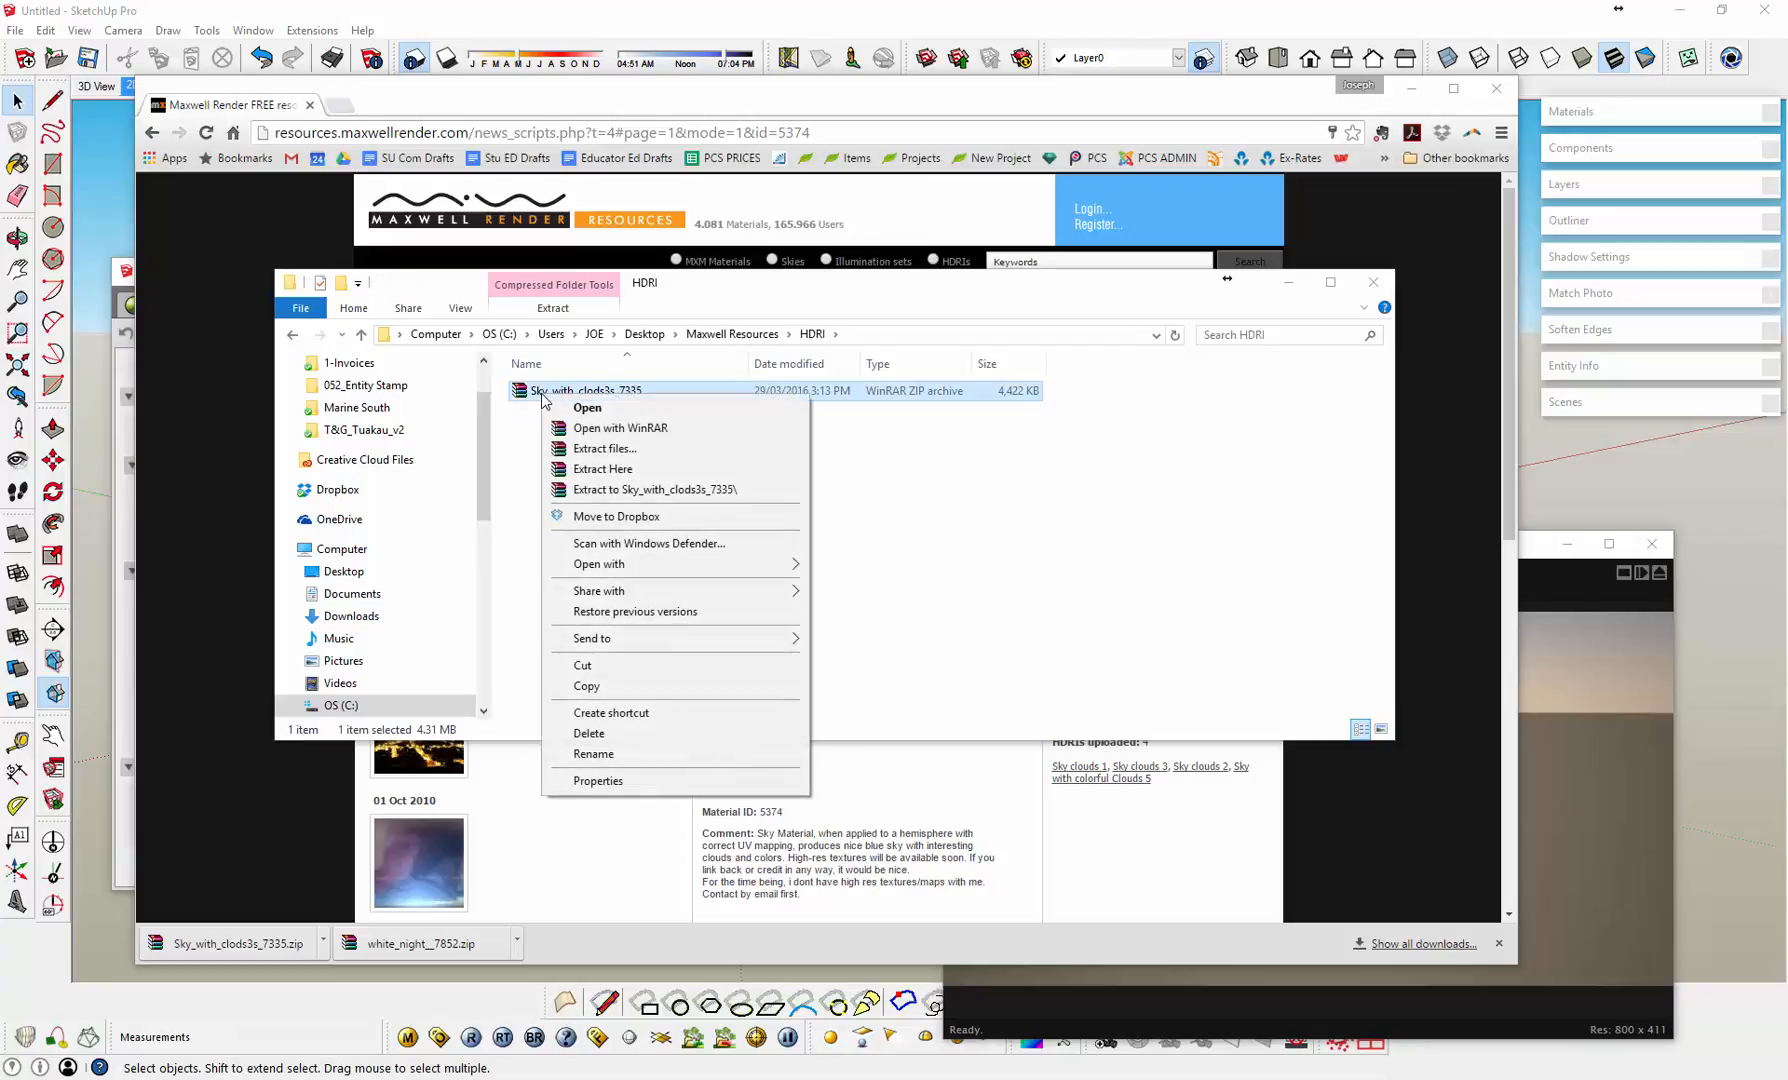
click(590, 469)
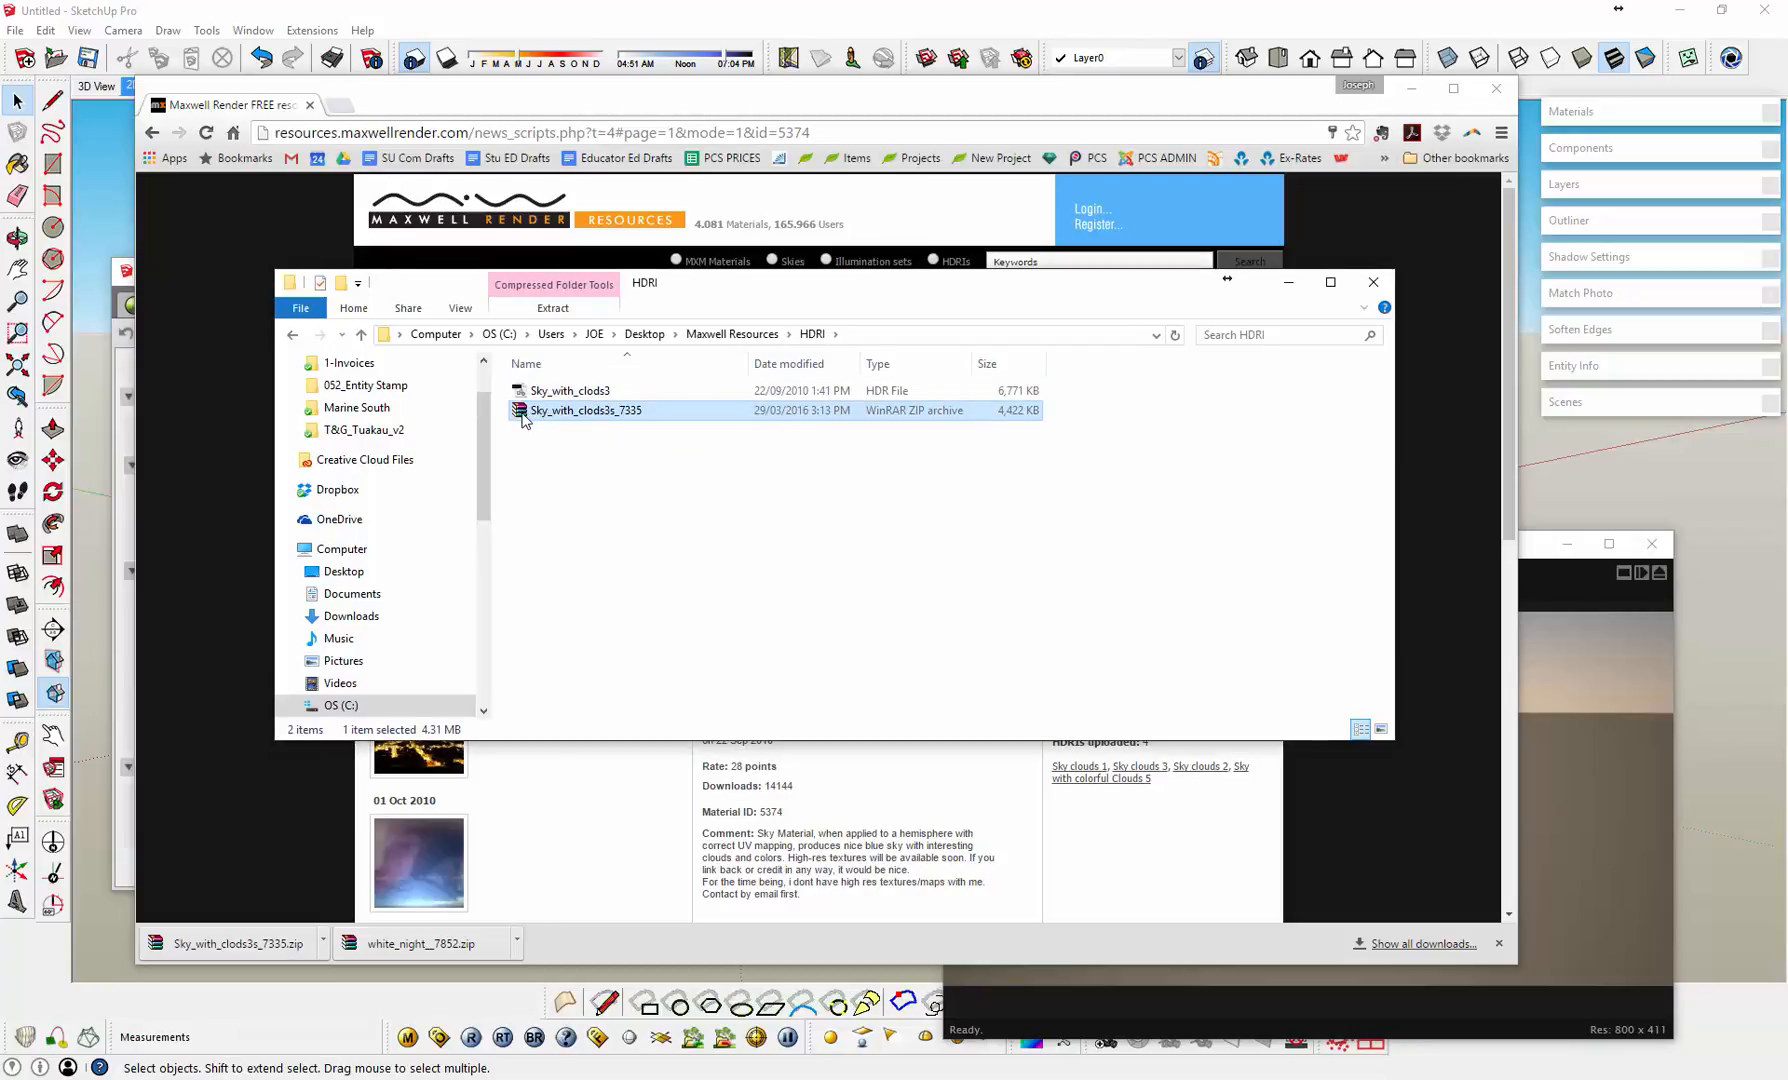
Step: Delete the Sky_with_clods3s_7335 archive from the HDRI folder, minimise the folder and browser windows, and return to SketchUp
key(Delete)
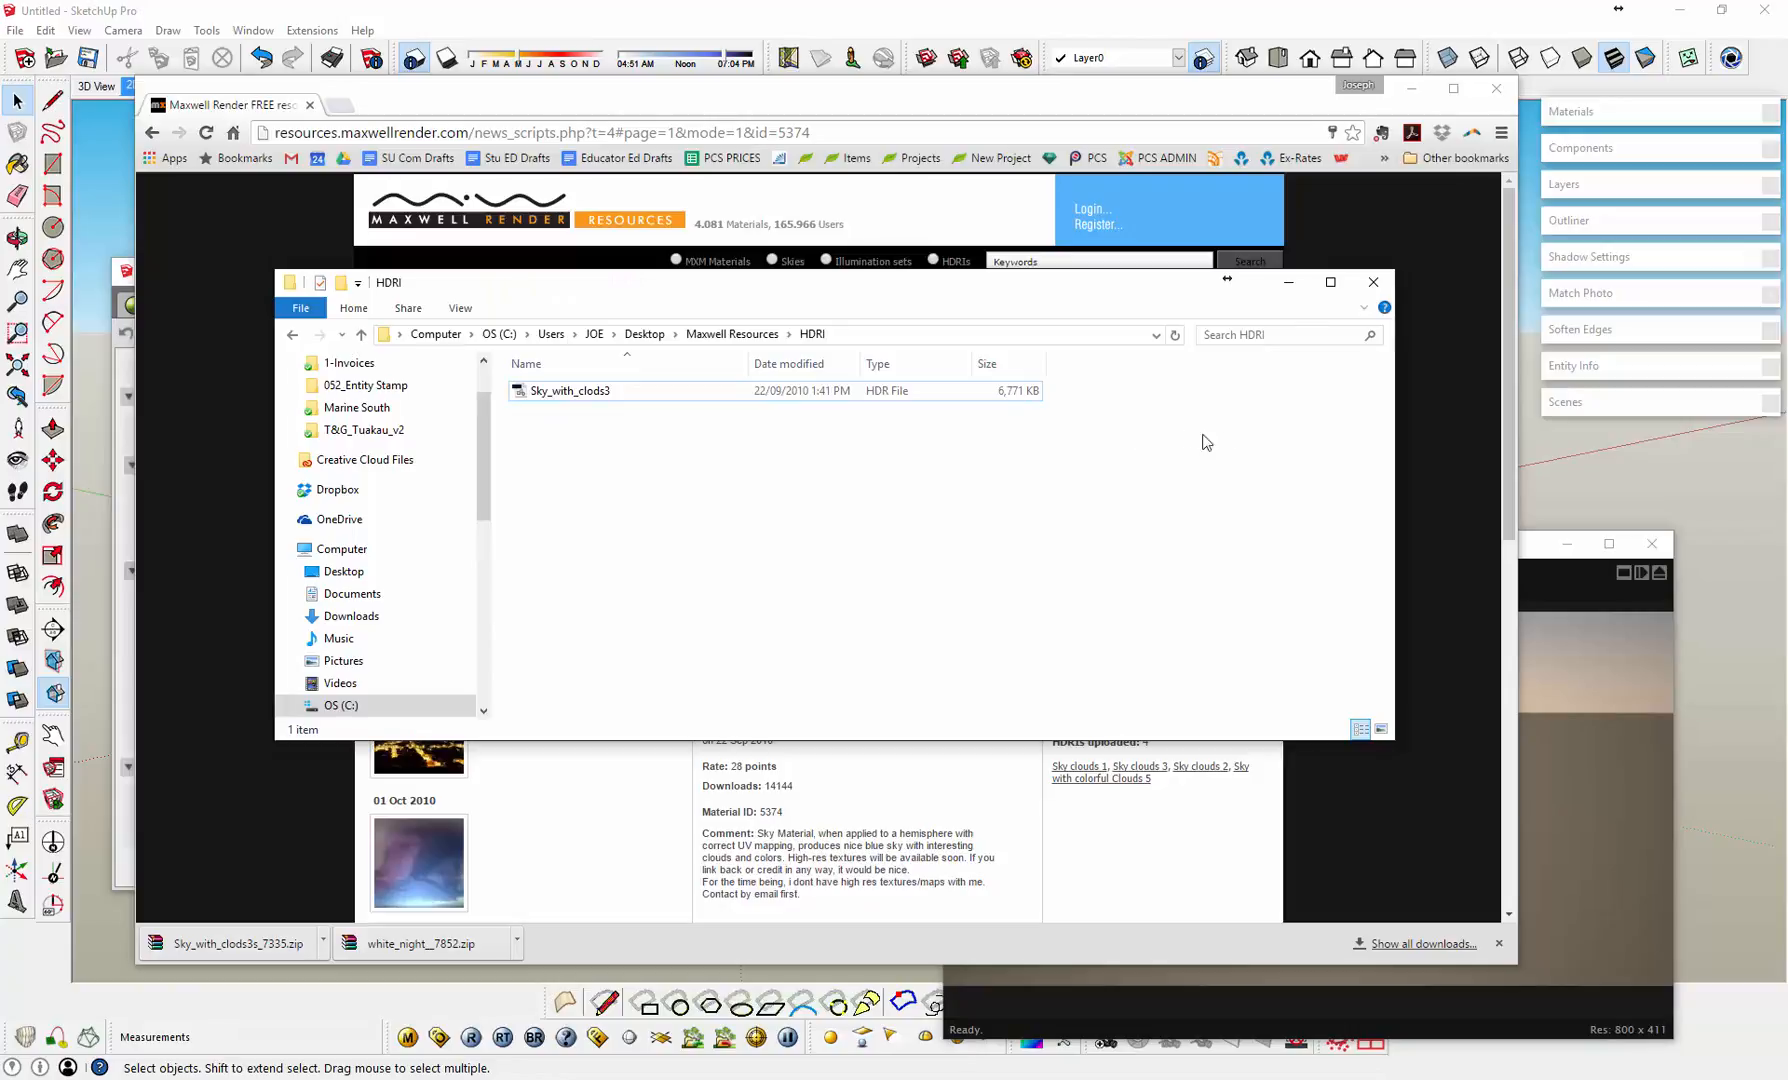
click(1290, 282)
click(1410, 88)
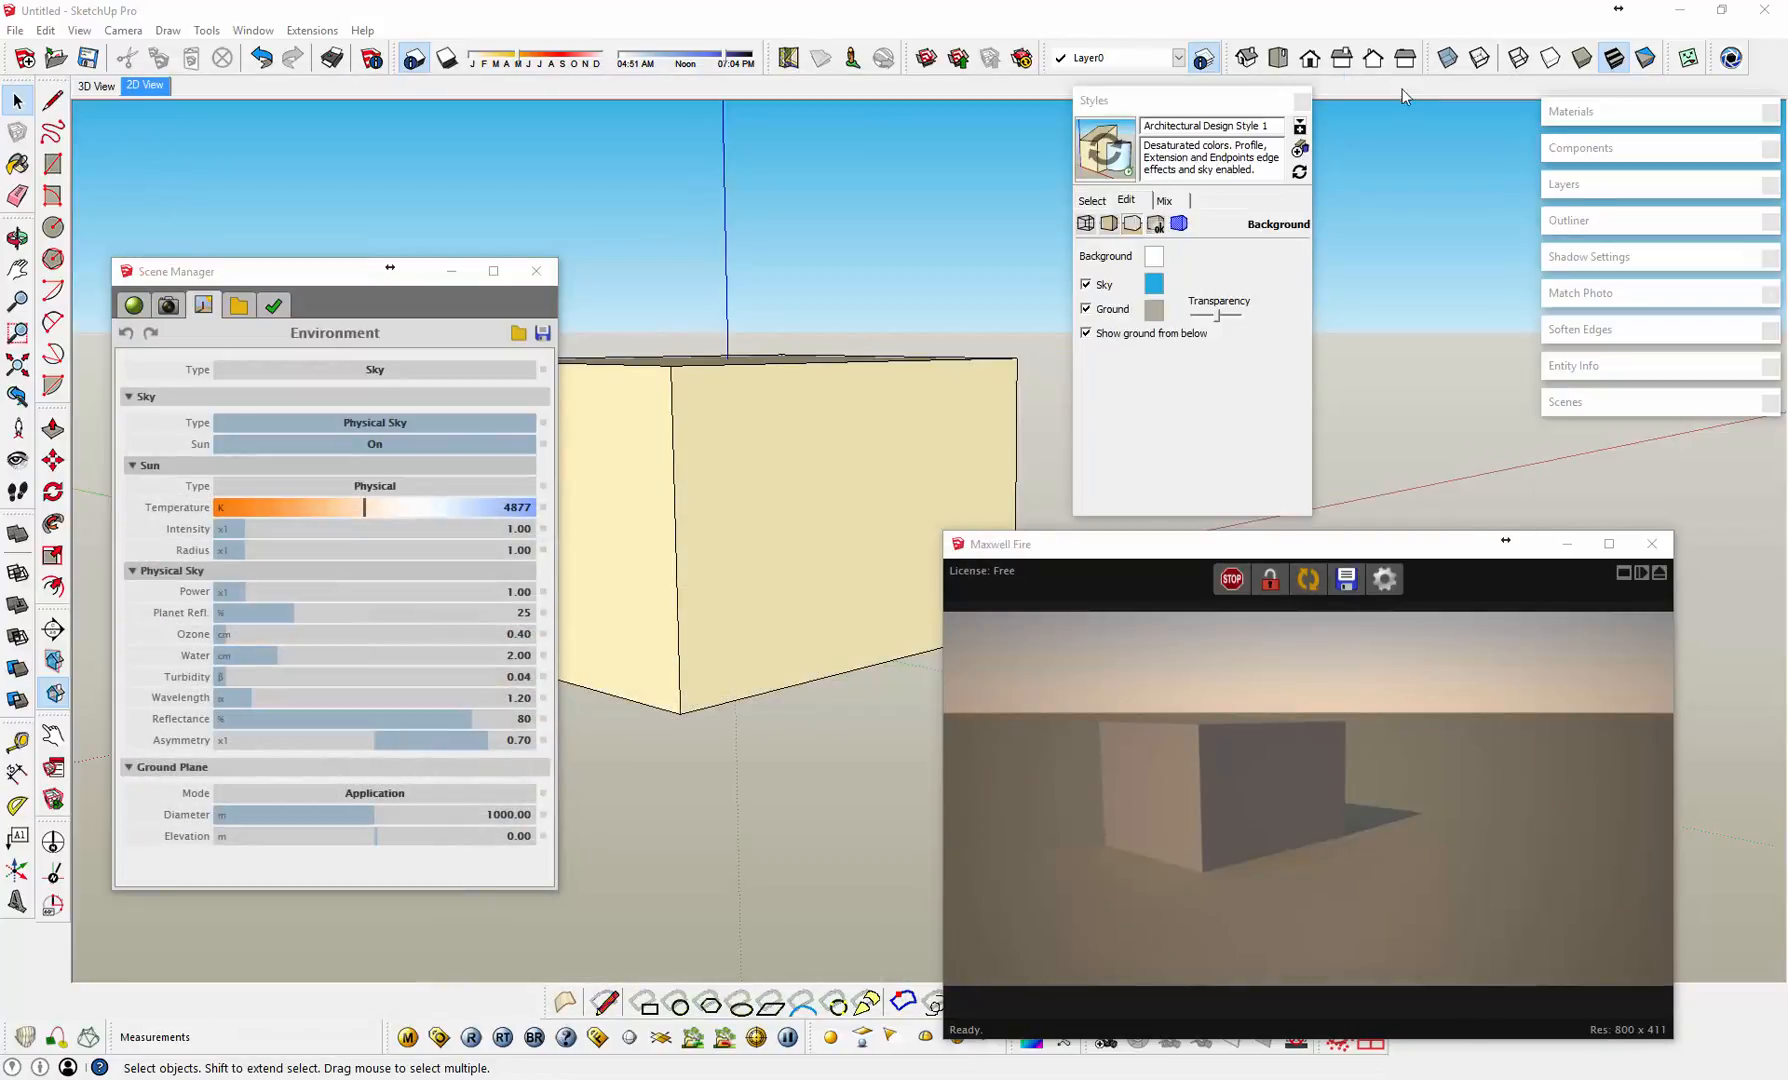
Step: Stack the Styles panel with the other collapsed panels and place the Maxwell Fire preview beside the Scene Manager
drag(1066, 550, 888, 548)
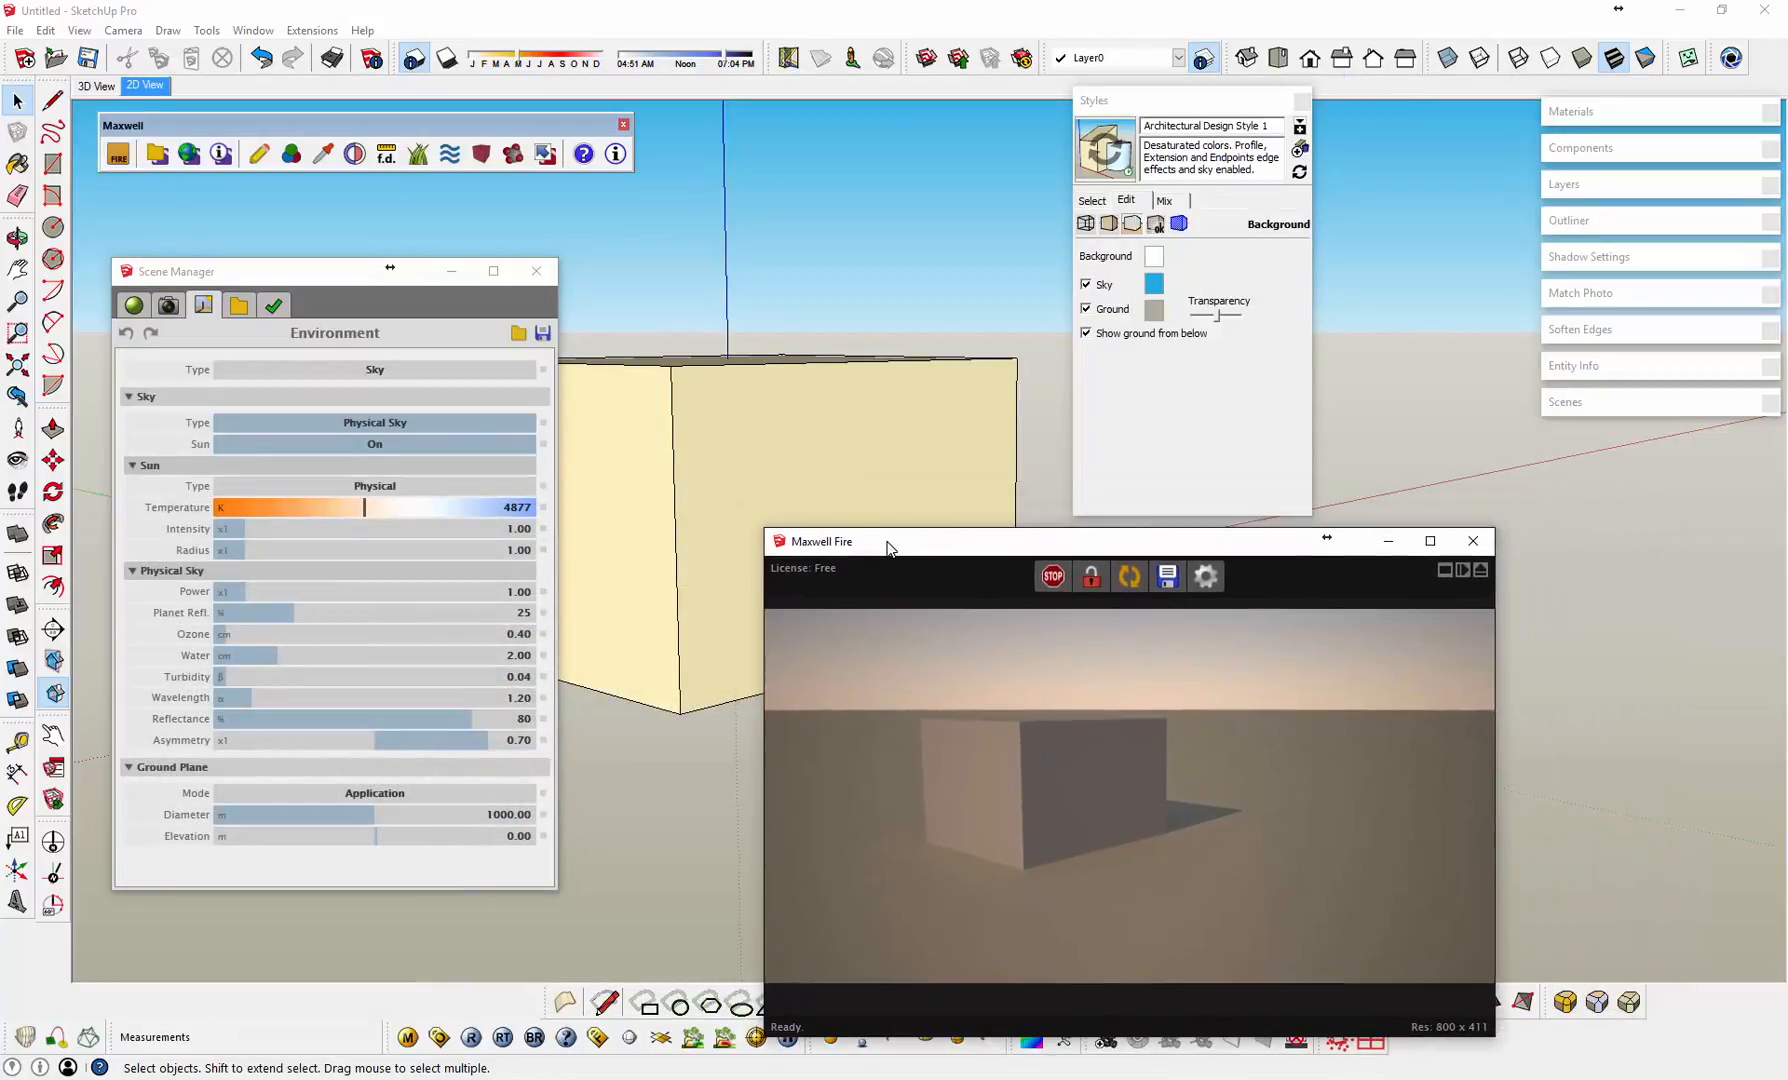
drag(1198, 112, 1610, 112)
drag(1150, 543, 1120, 356)
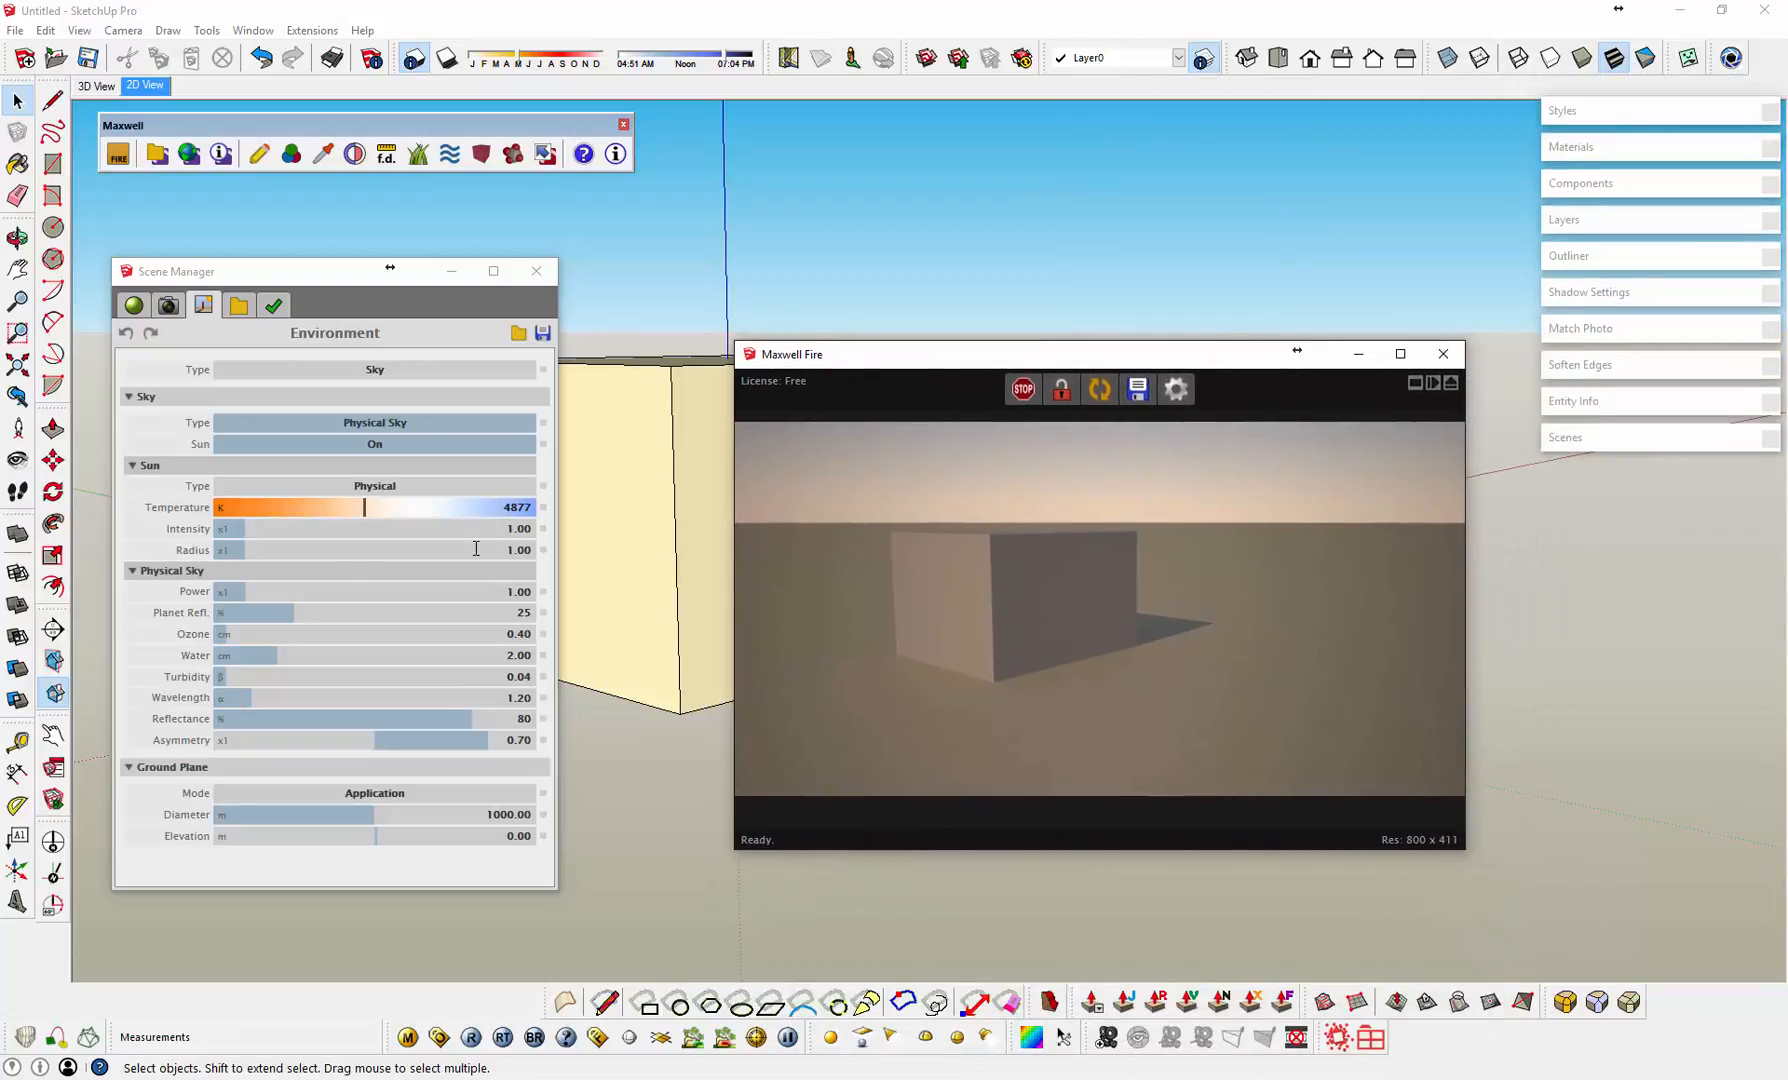
Step: Load white night_.sky from the Sky folder into the Maxwell environment and view the box lower to the horizon
click(519, 333)
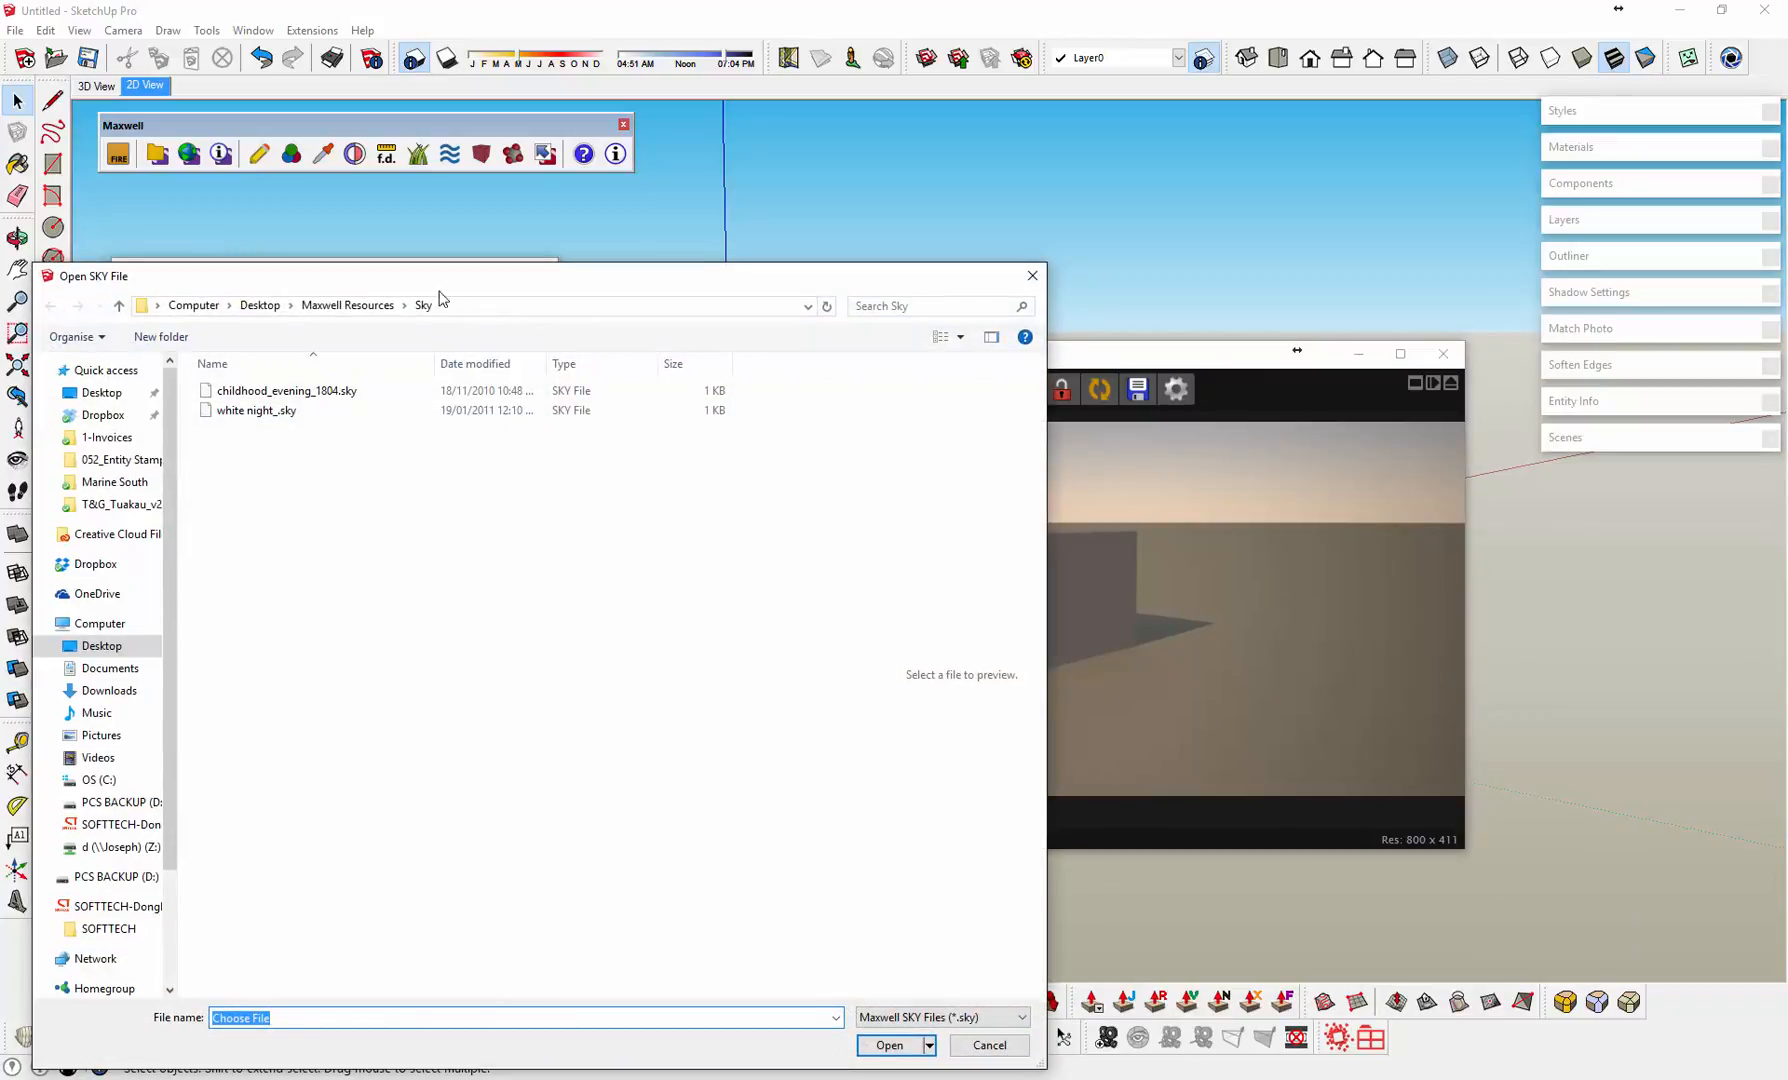
drag(447, 281, 687, 206)
click(500, 339)
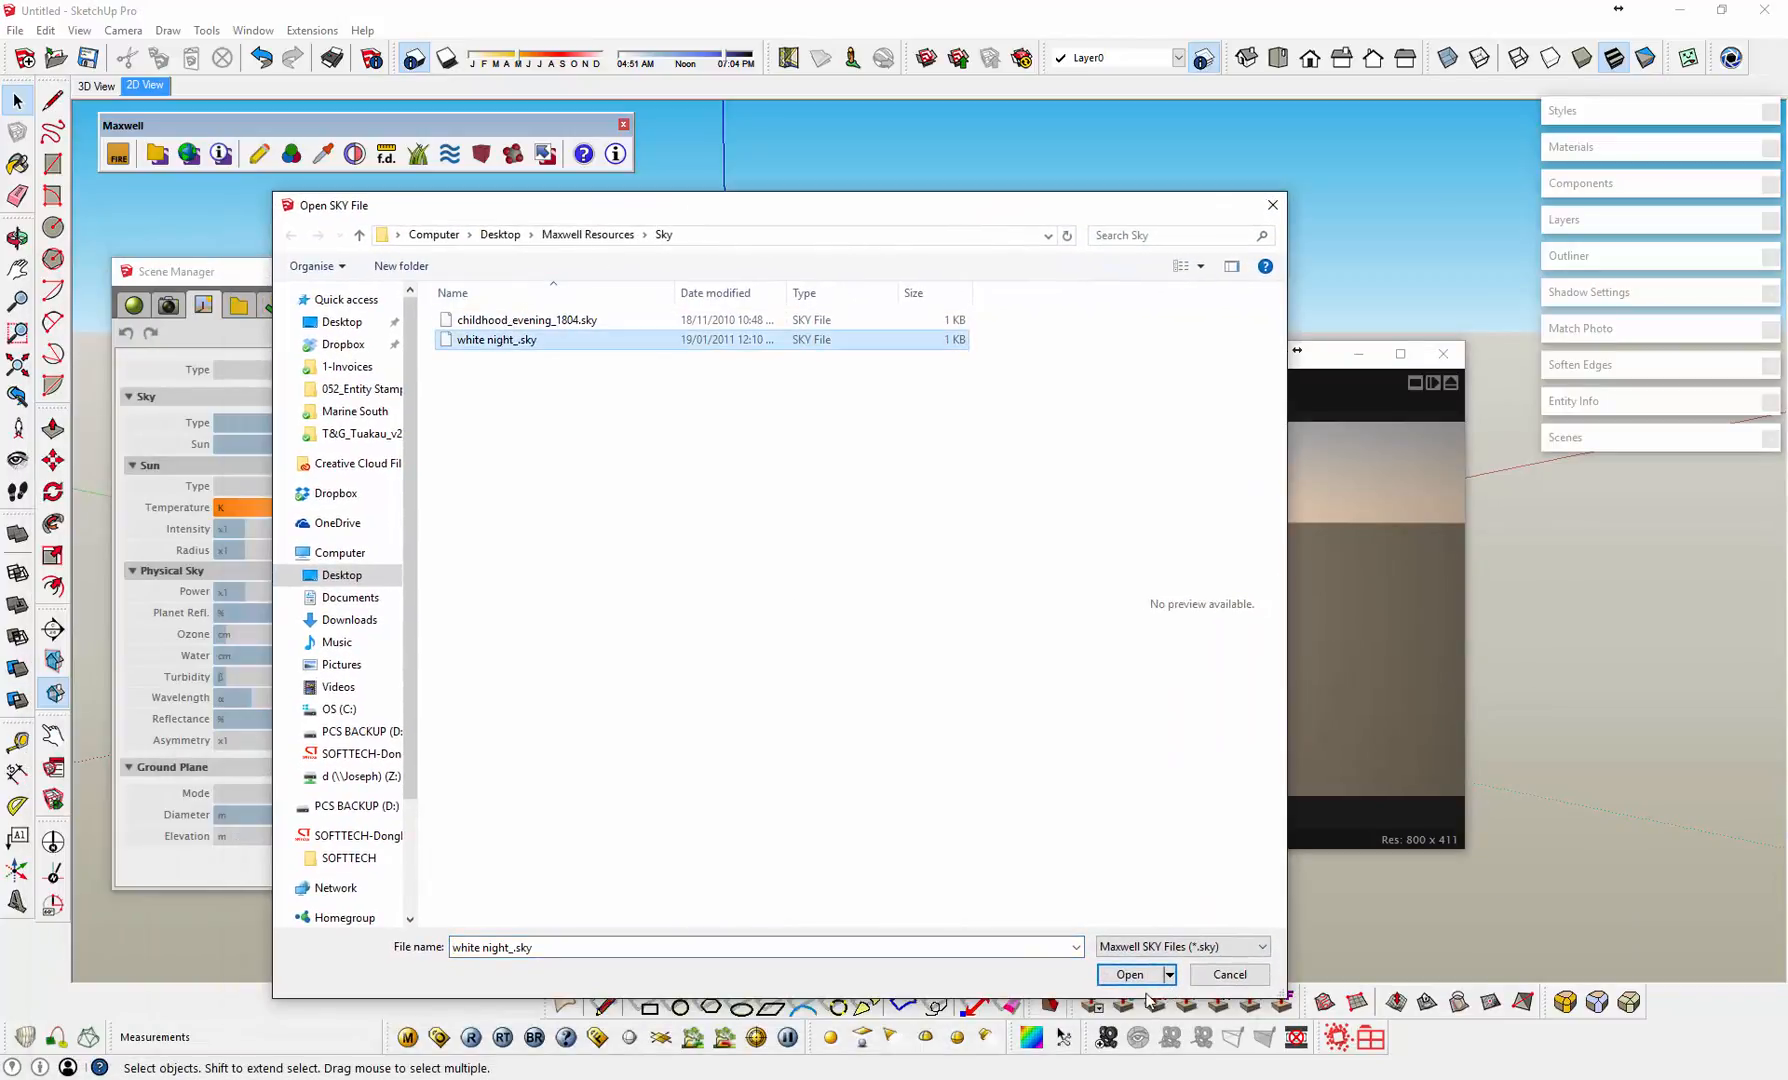
click(1130, 974)
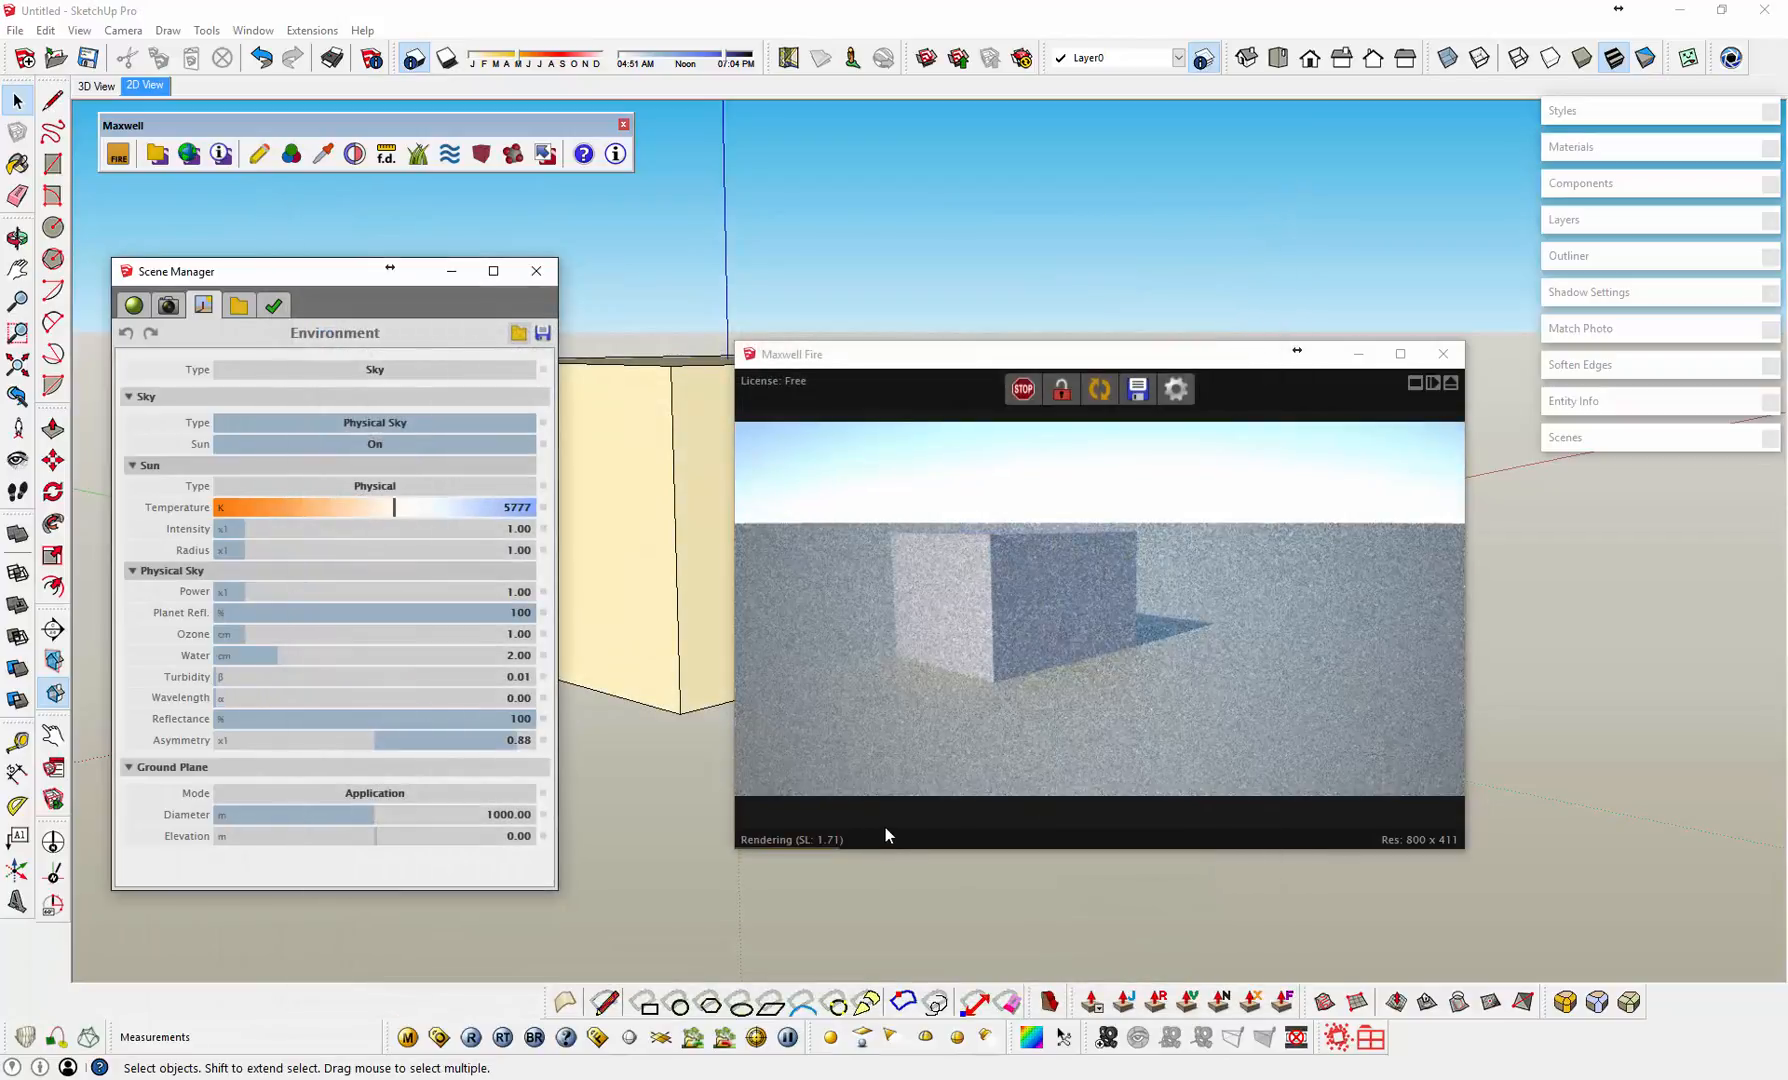
mouse_move(602, 652)
middle_down()
mouse_move(690, 610)
mouse_move(638, 594)
mouse_move(678, 677)
mouse_move(656, 645)
middle_up()
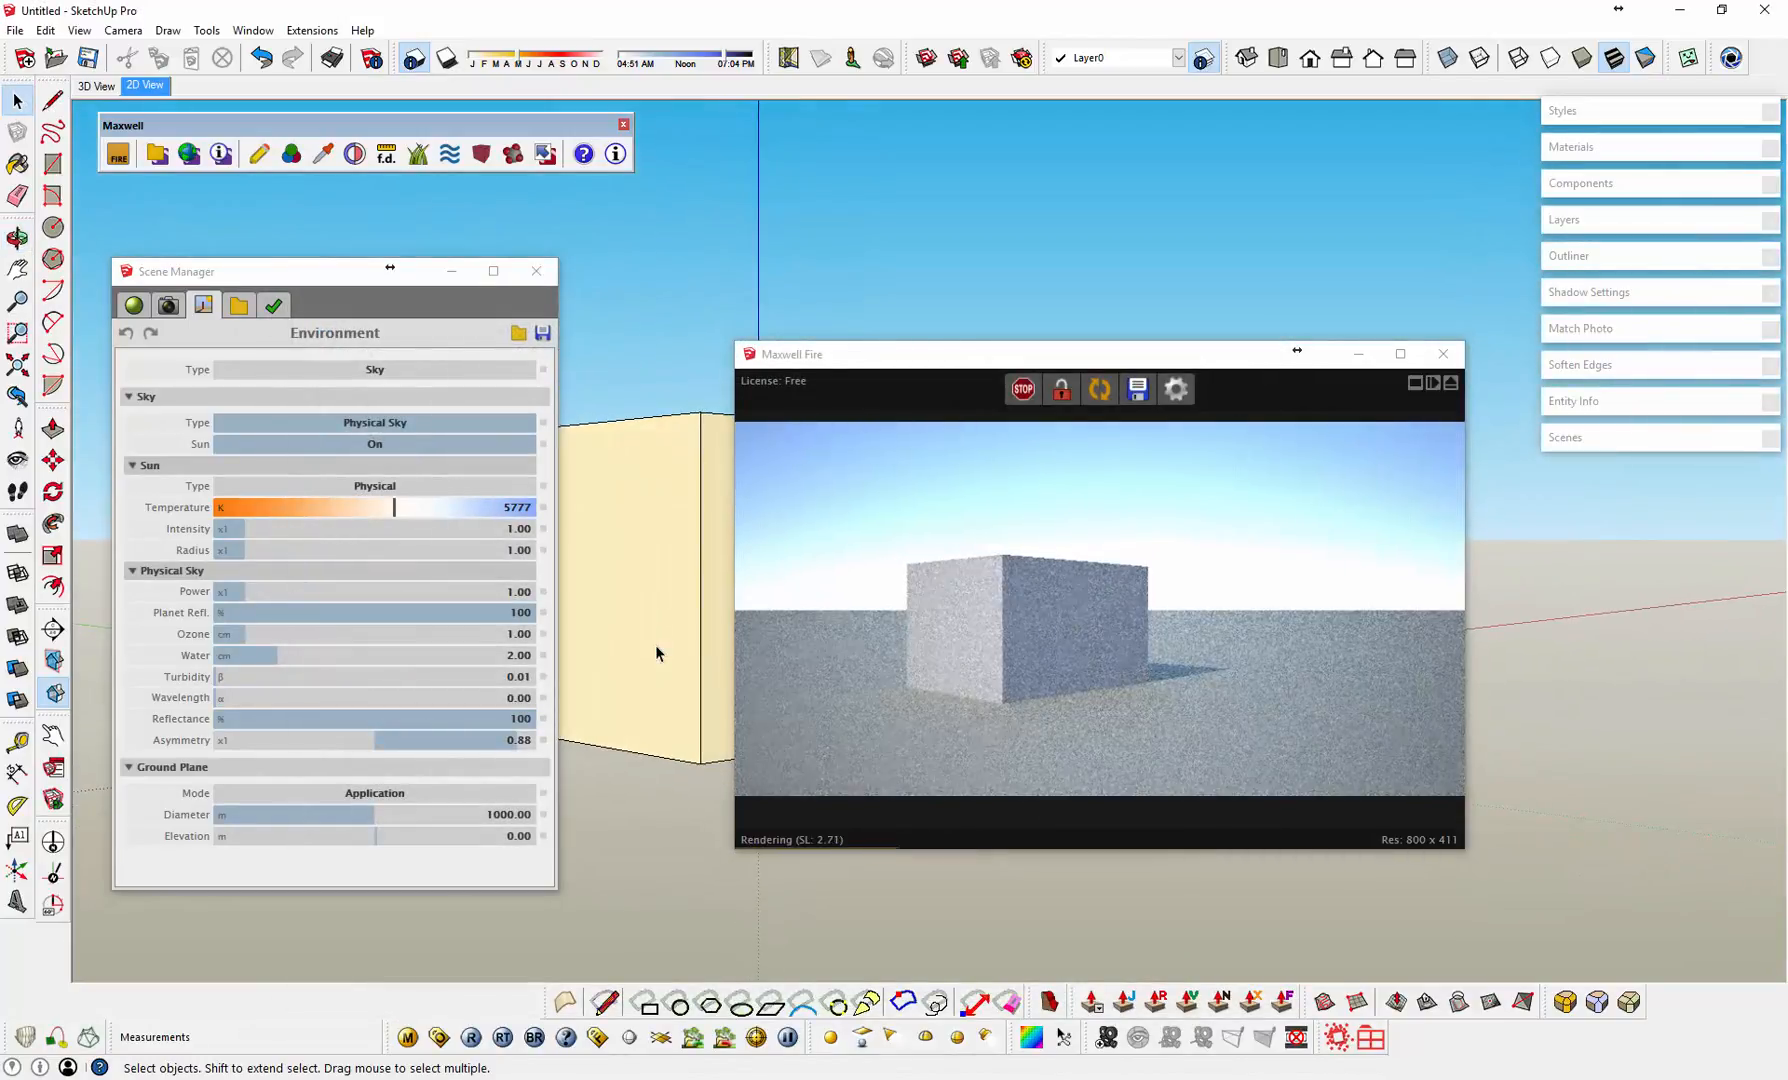
Step: Set the sun's temperature to 5177, its intensity to 2.10 and its radius to 2.00
click(334, 510)
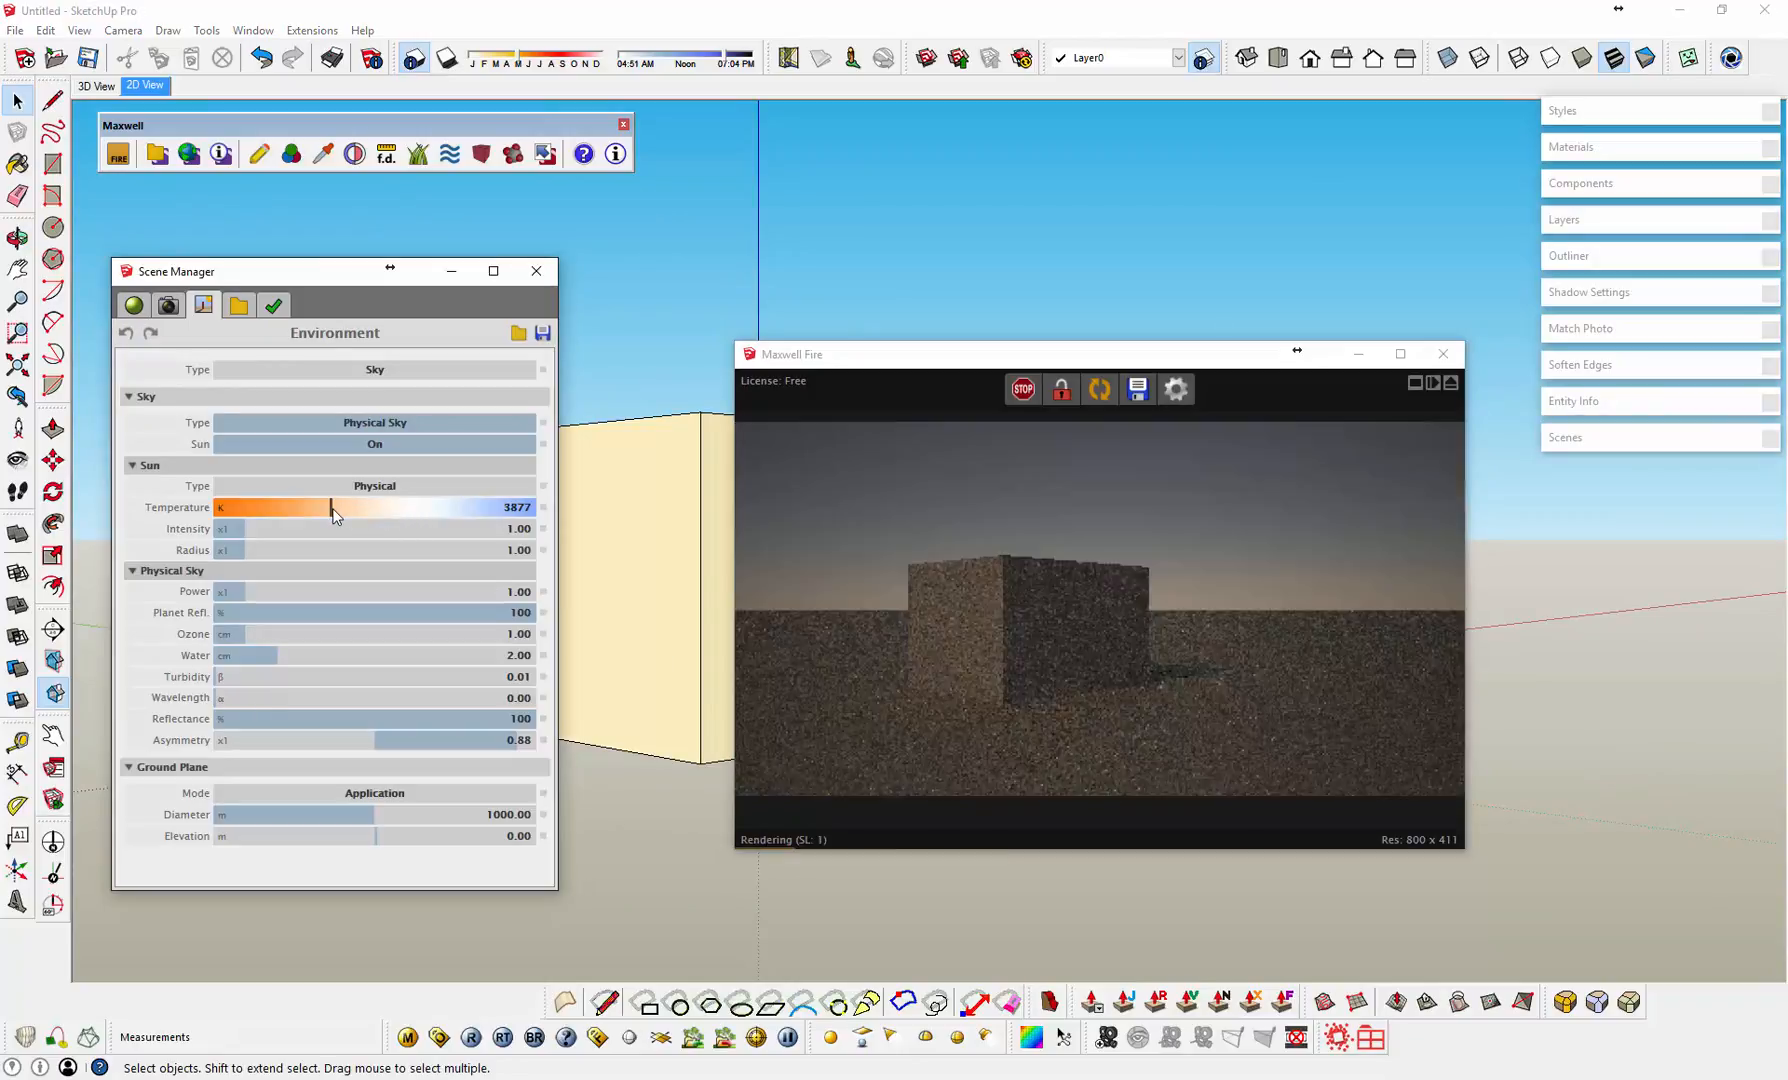
click(376, 508)
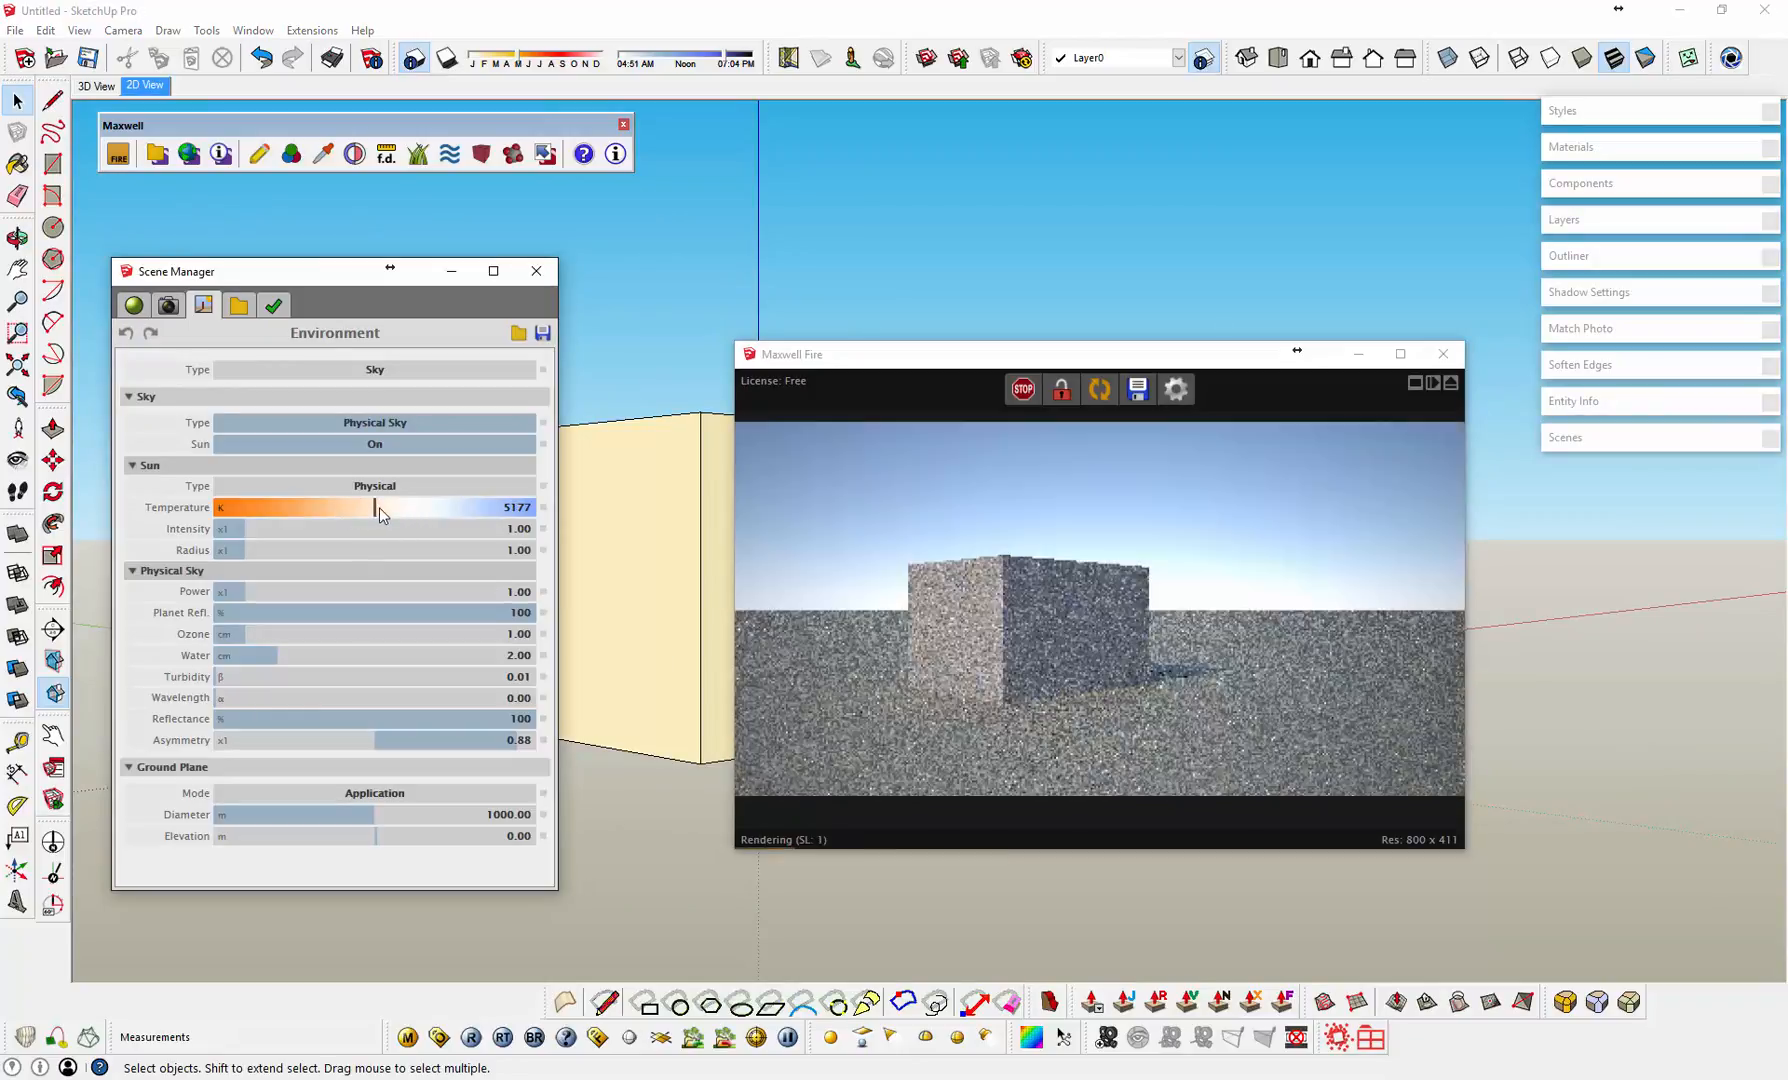
click(282, 531)
click(278, 549)
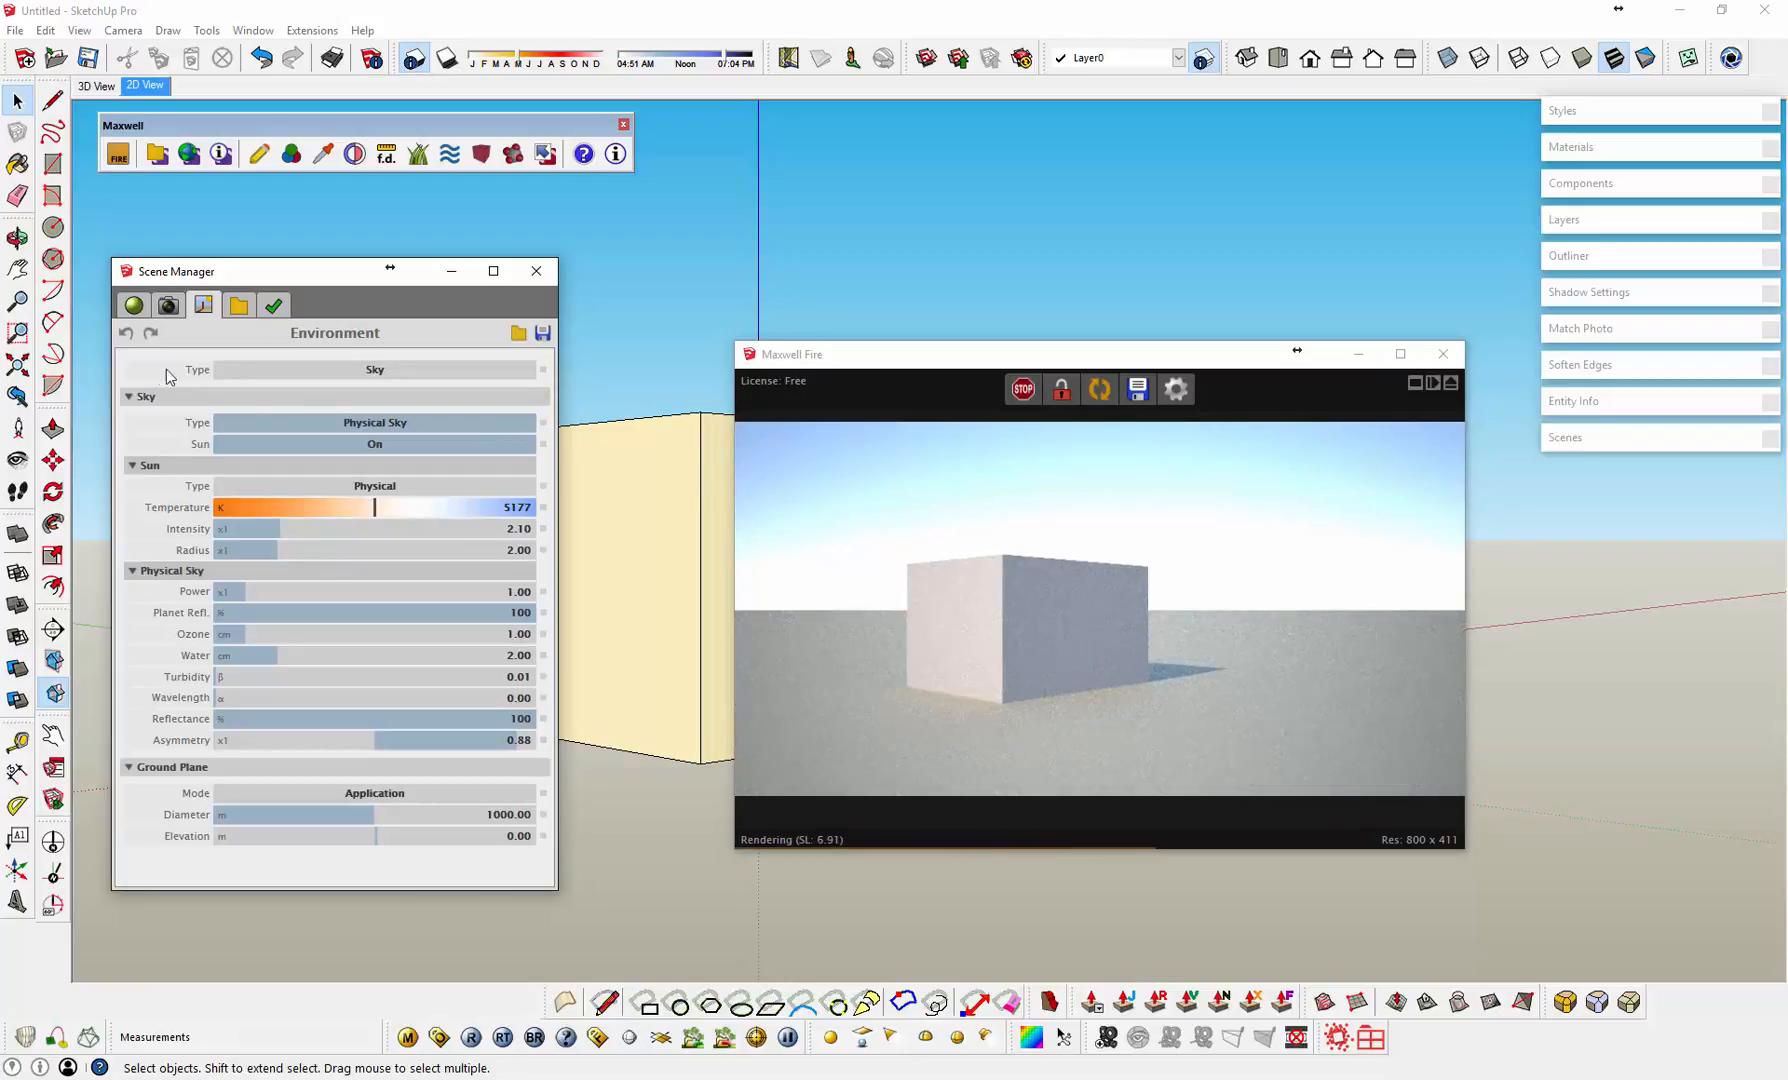
Step: Switch the environment type to Image Based and load Sky_with_clods3 from the Maxwell Resources HDRI folder as the background HDR image
click(375, 372)
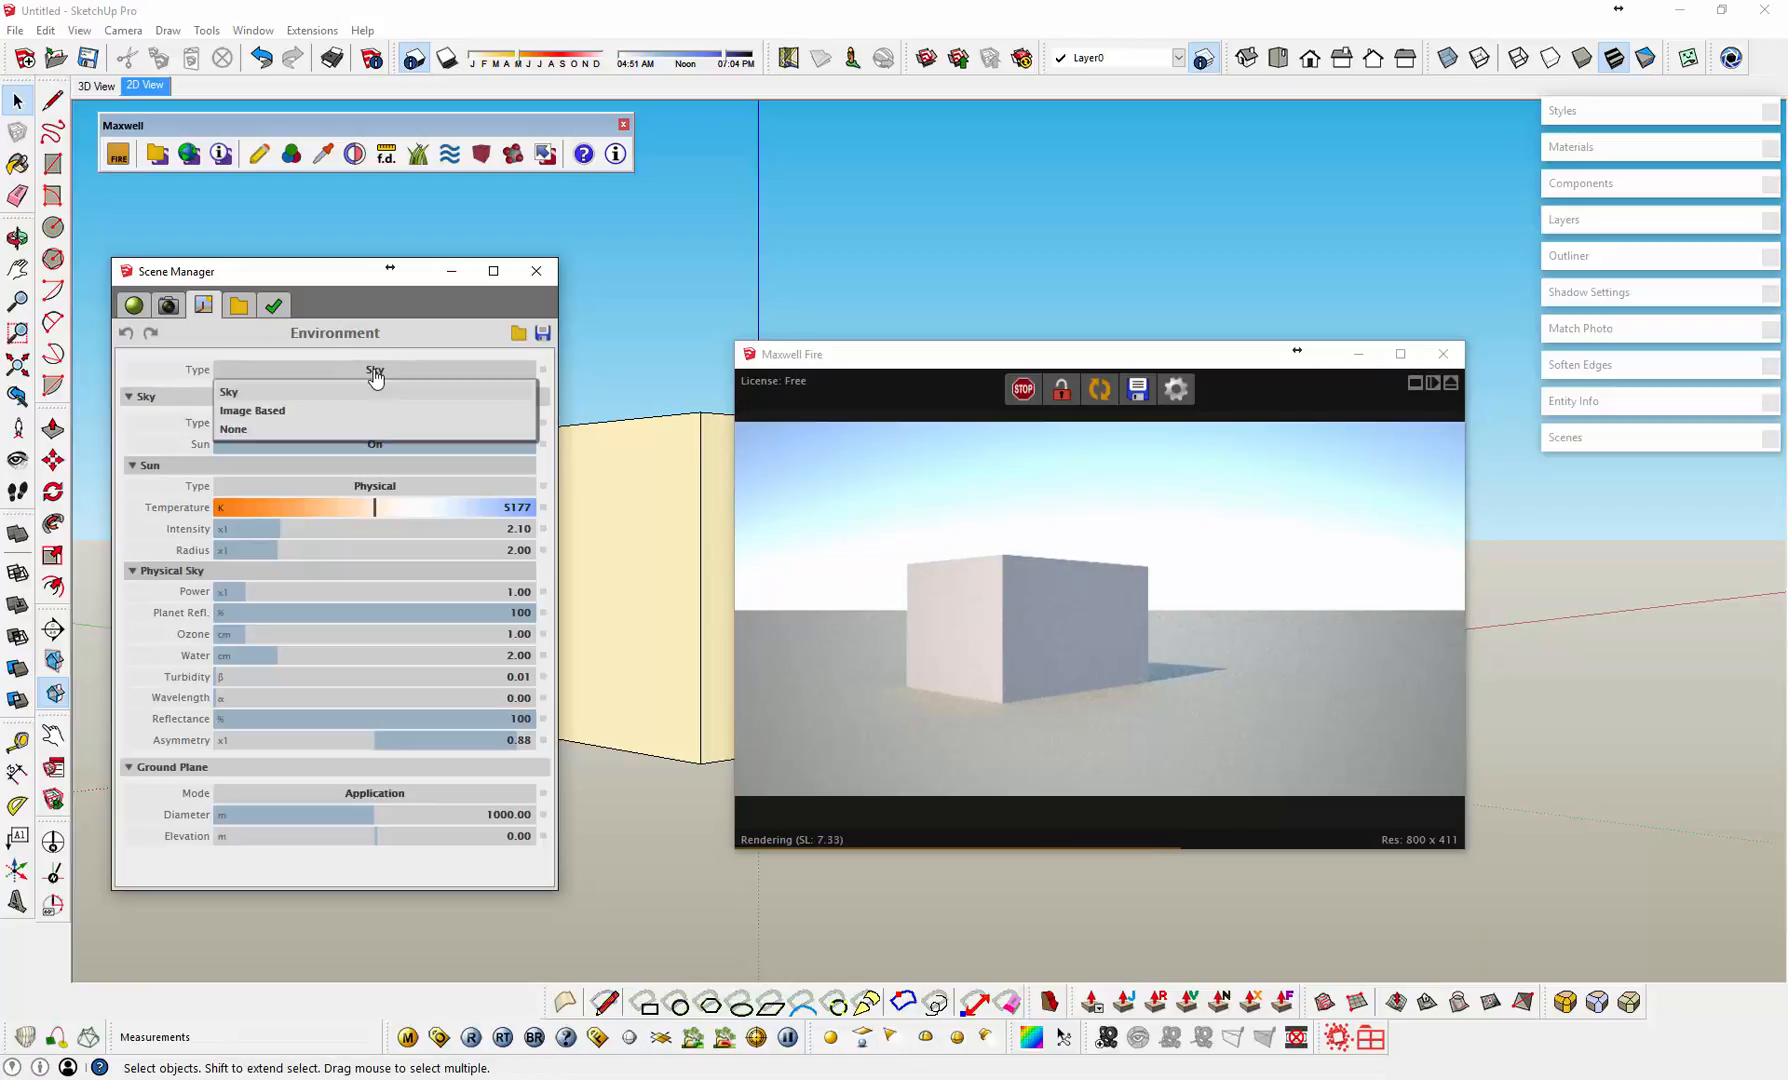
click(274, 413)
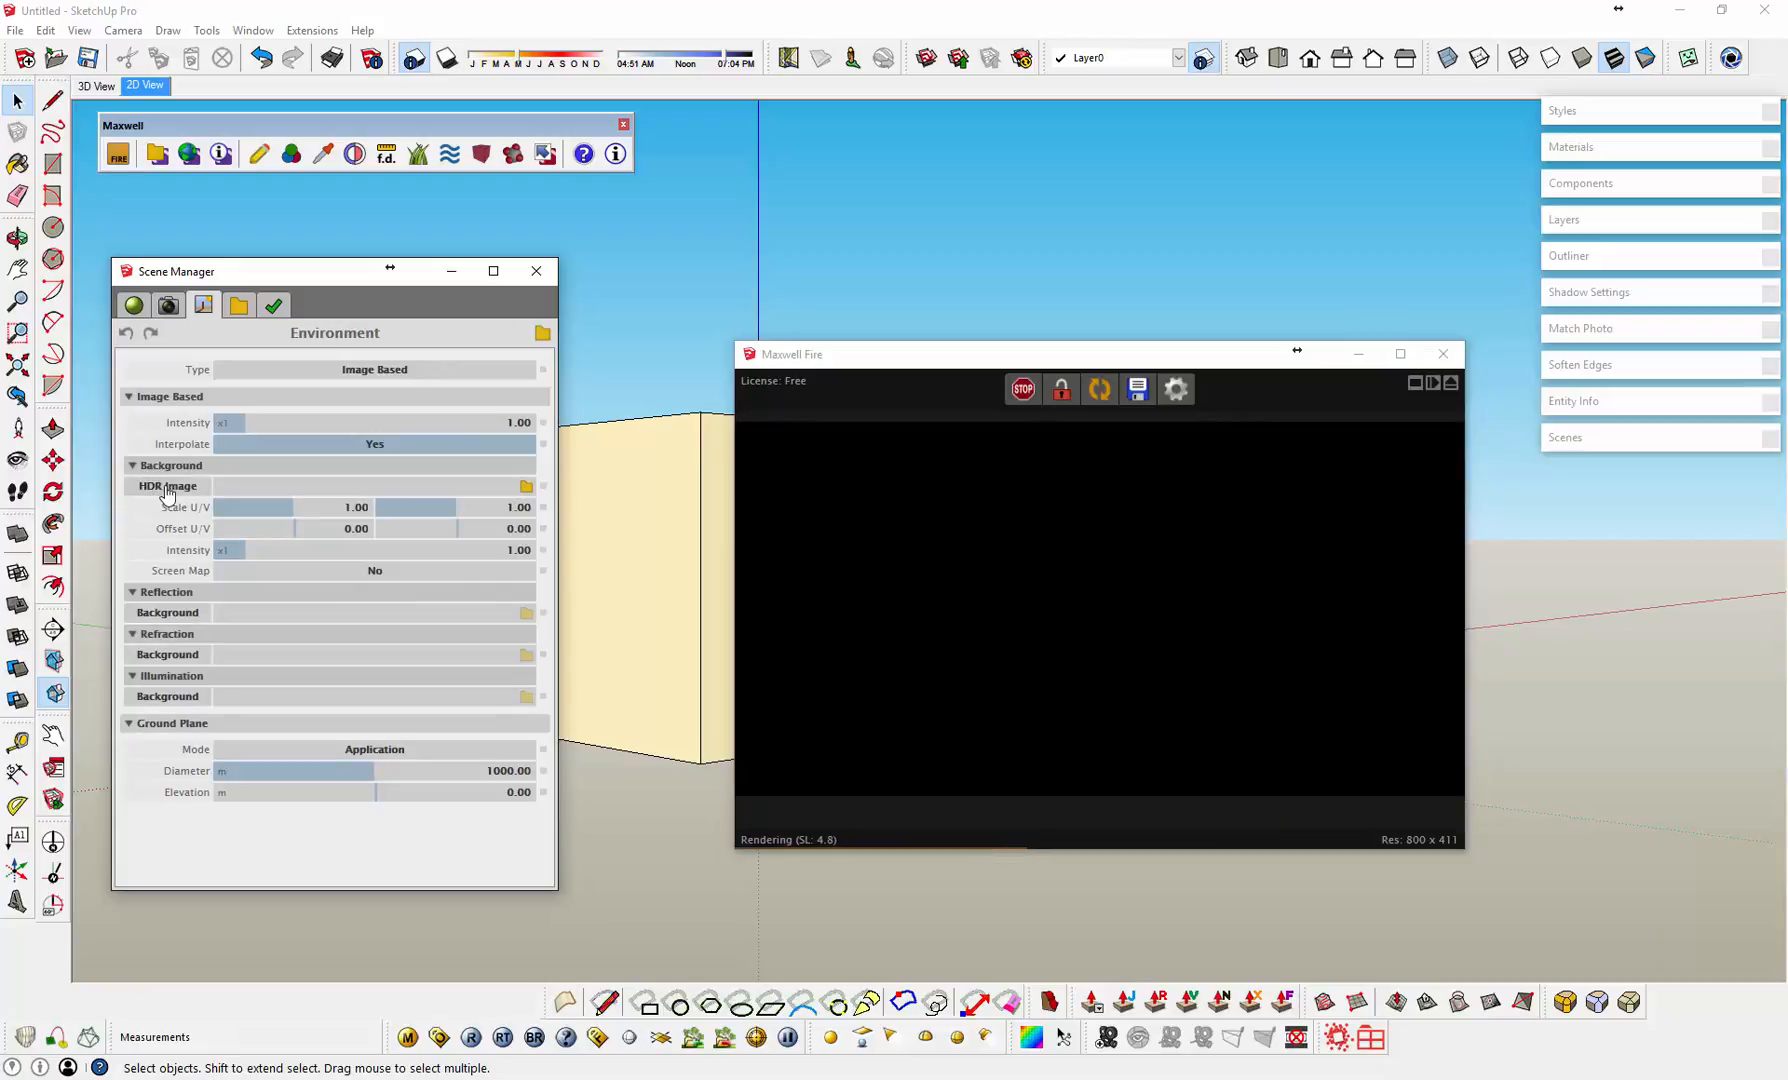
click(526, 489)
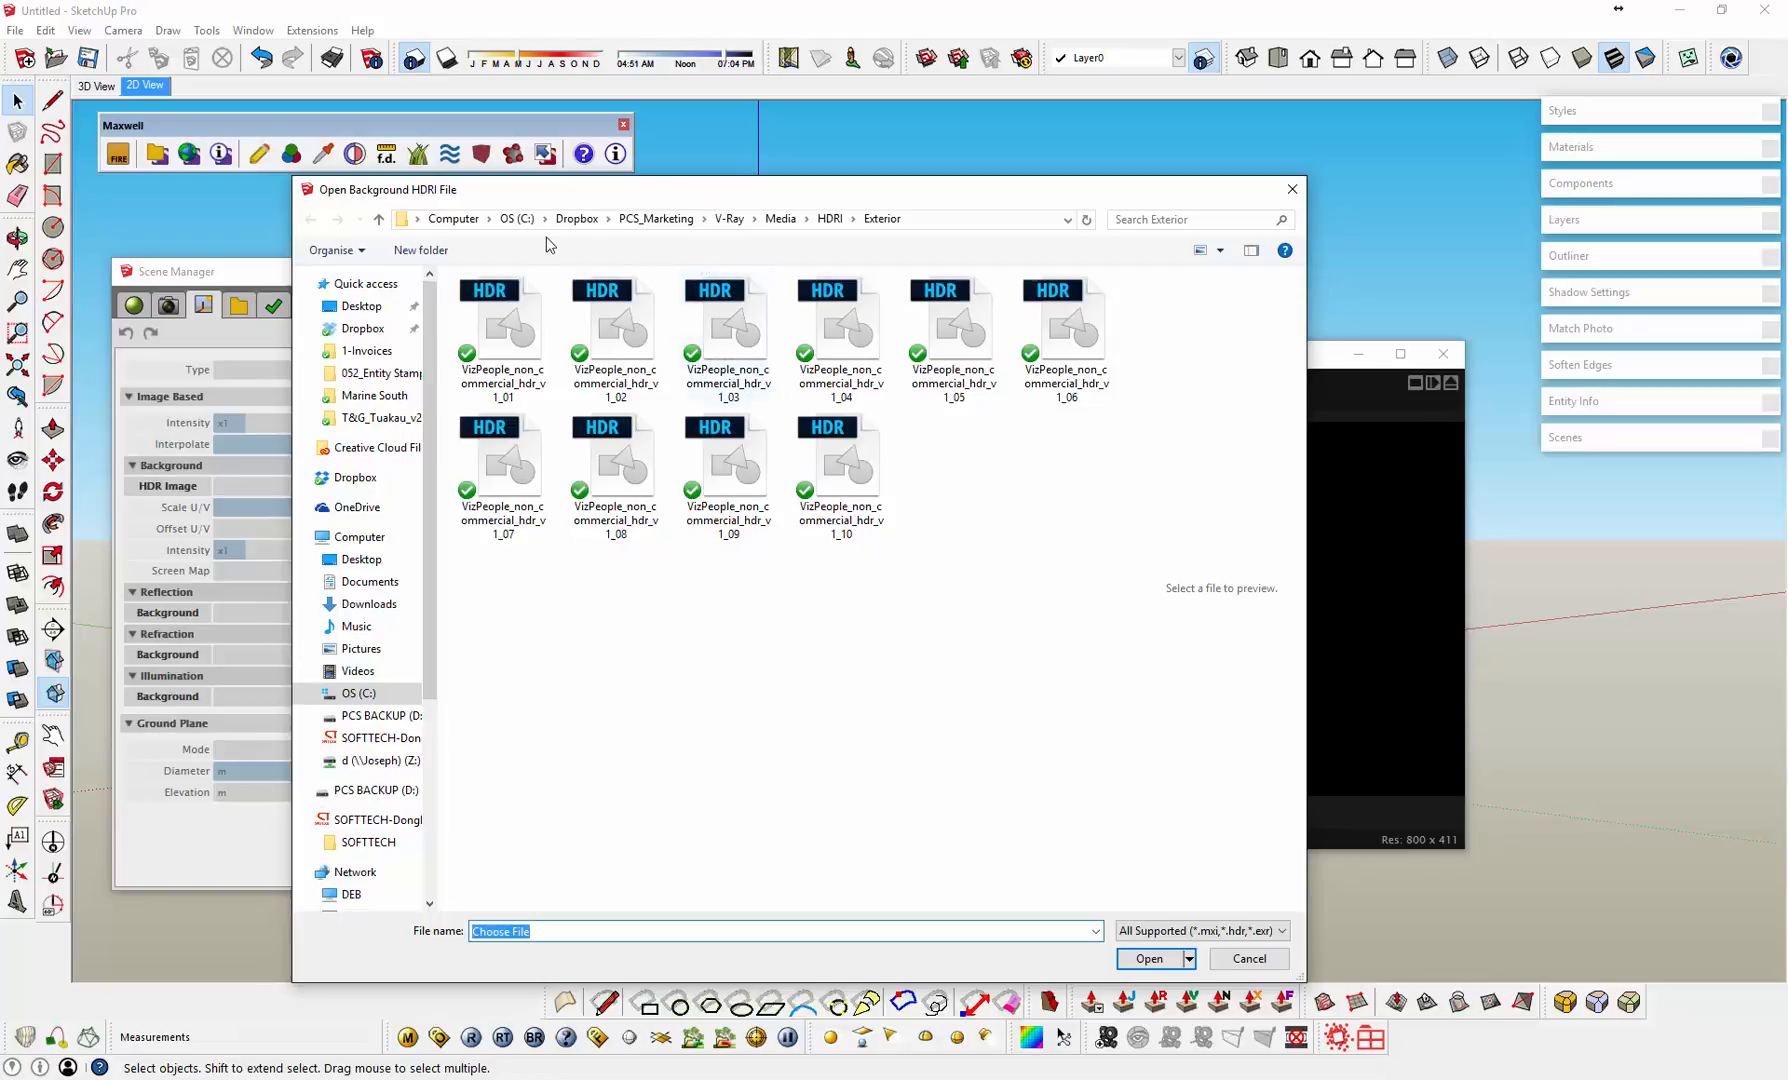
click(454, 219)
click(361, 306)
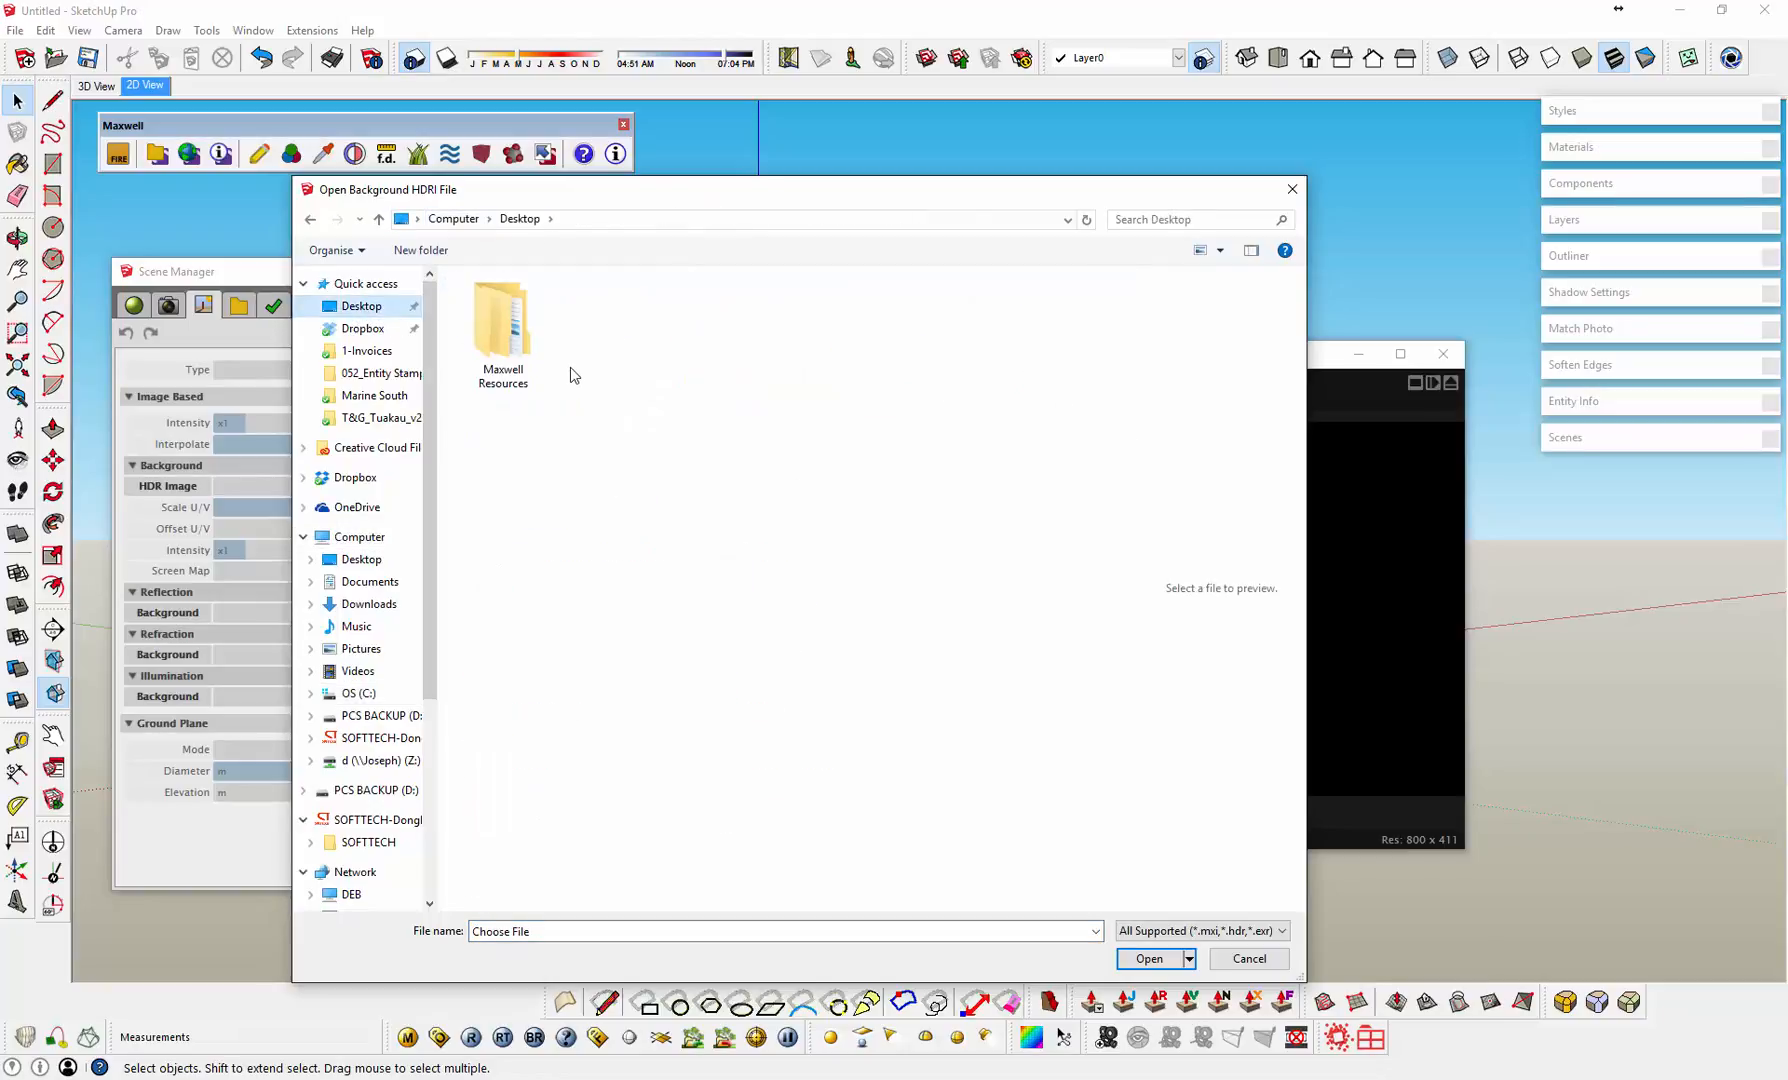
double_click(490, 330)
double_click(489, 306)
click(510, 335)
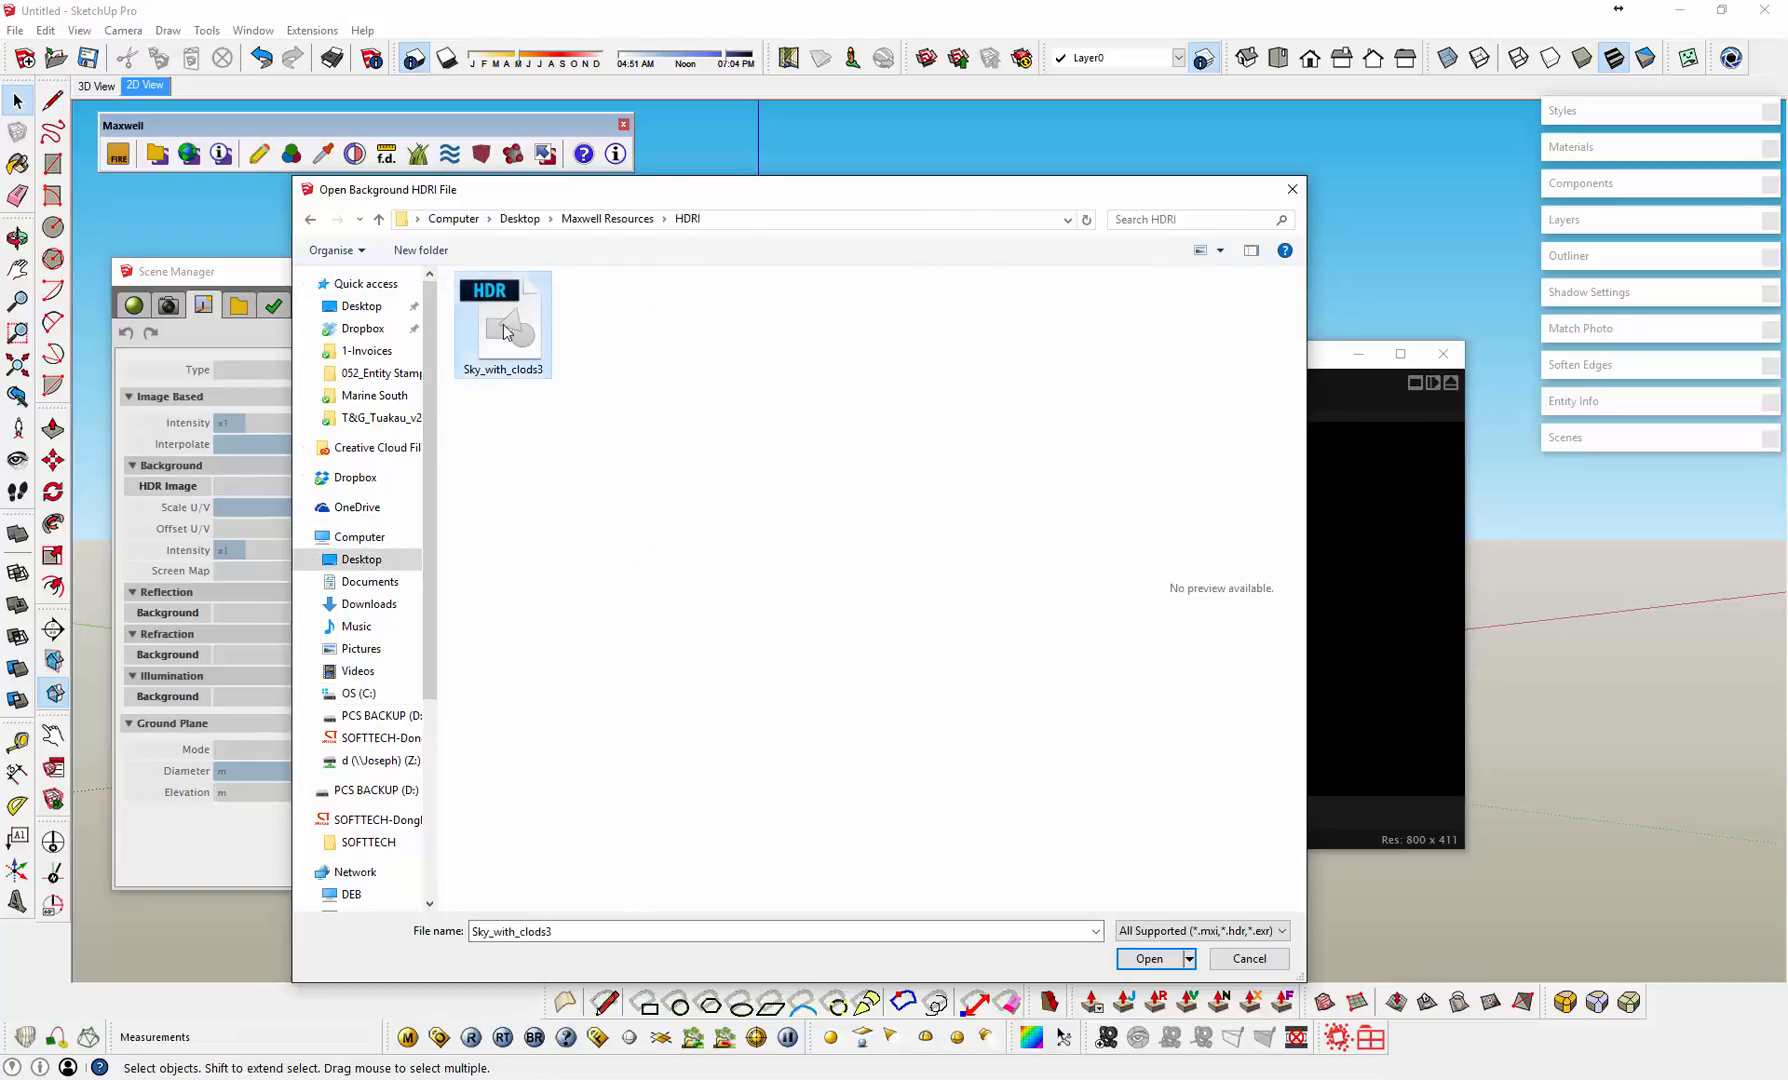
click(1147, 962)
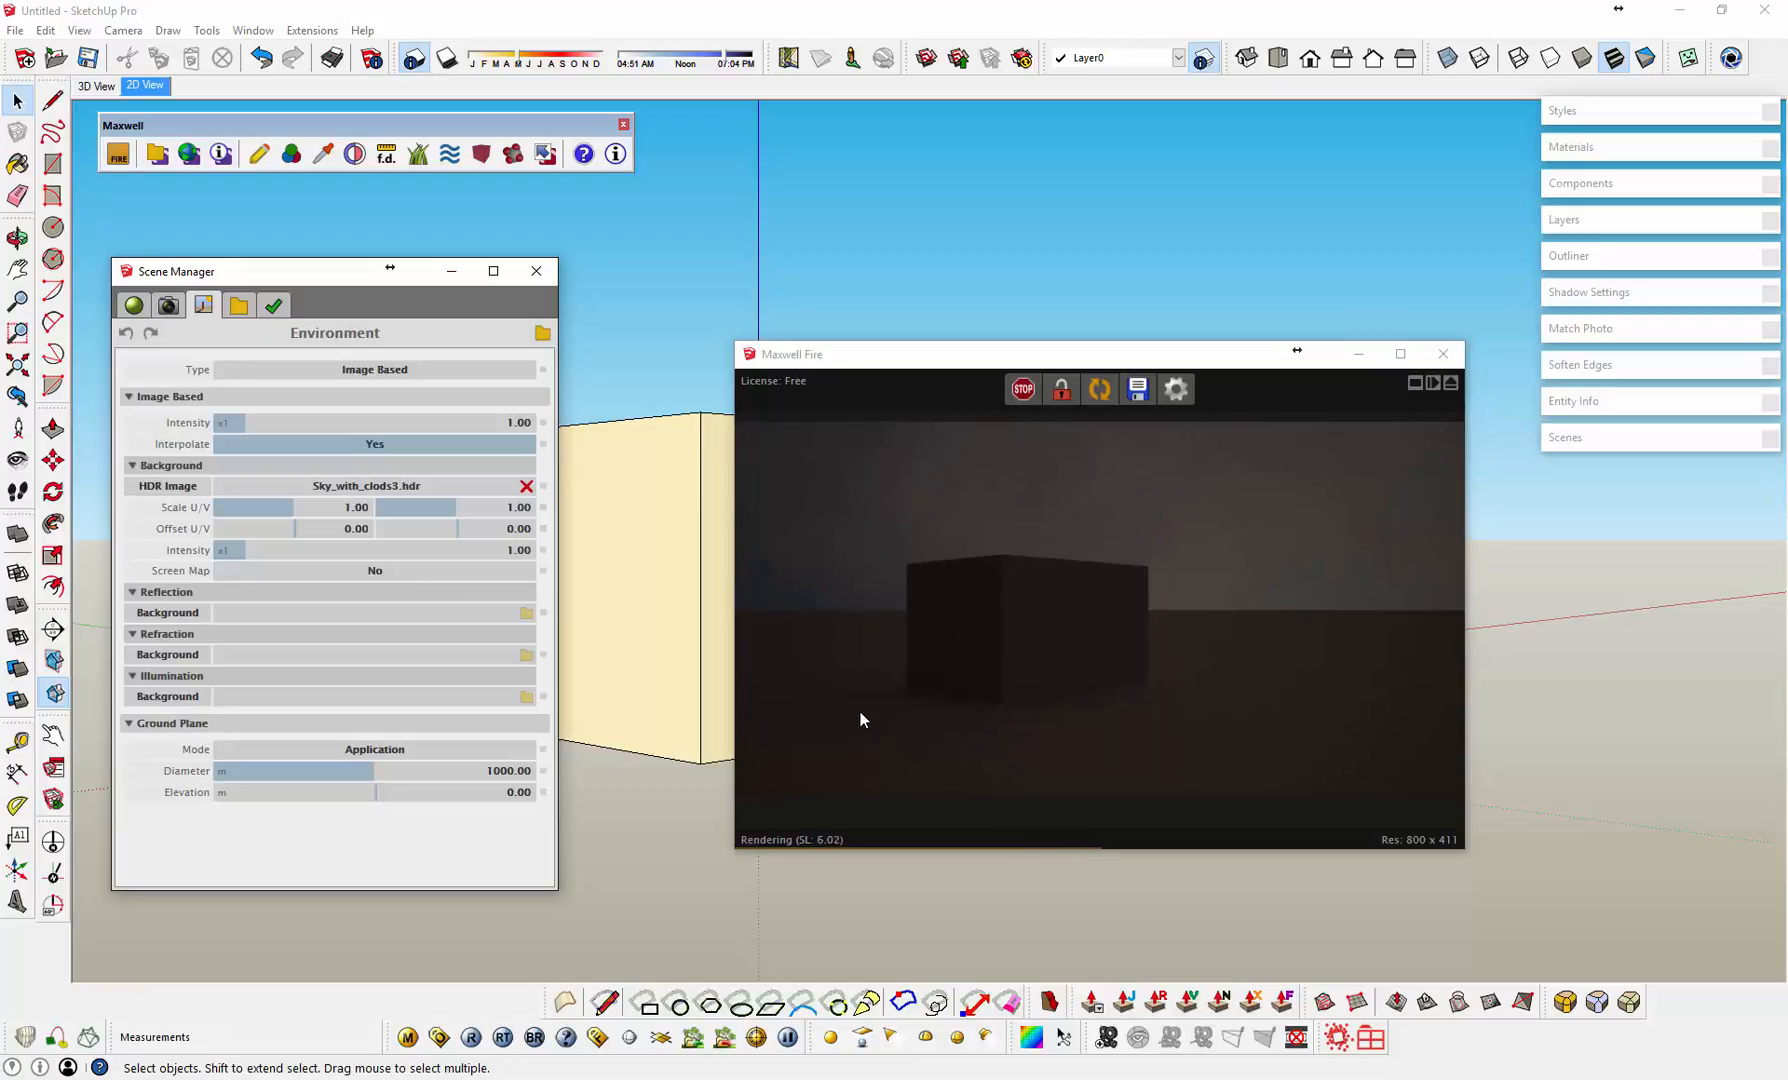
Step: Set the environment's ground plane mode to Disabled
click(388, 758)
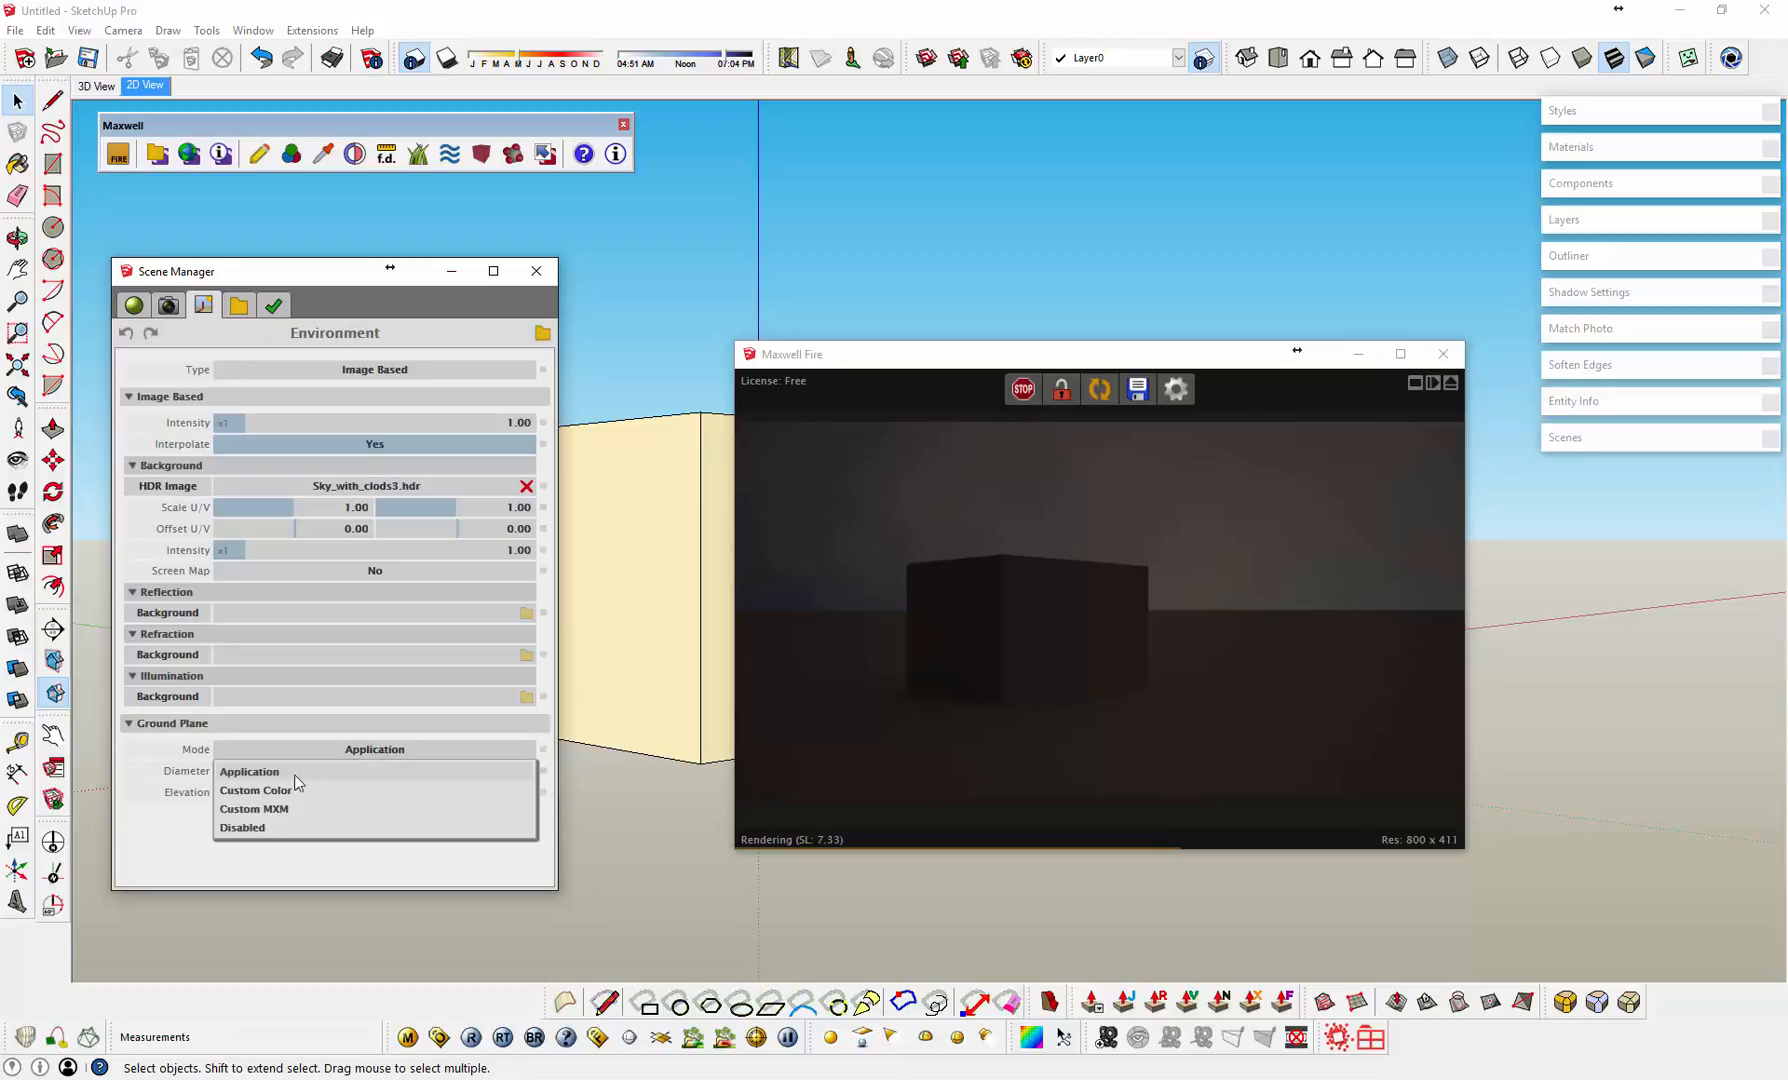
click(249, 839)
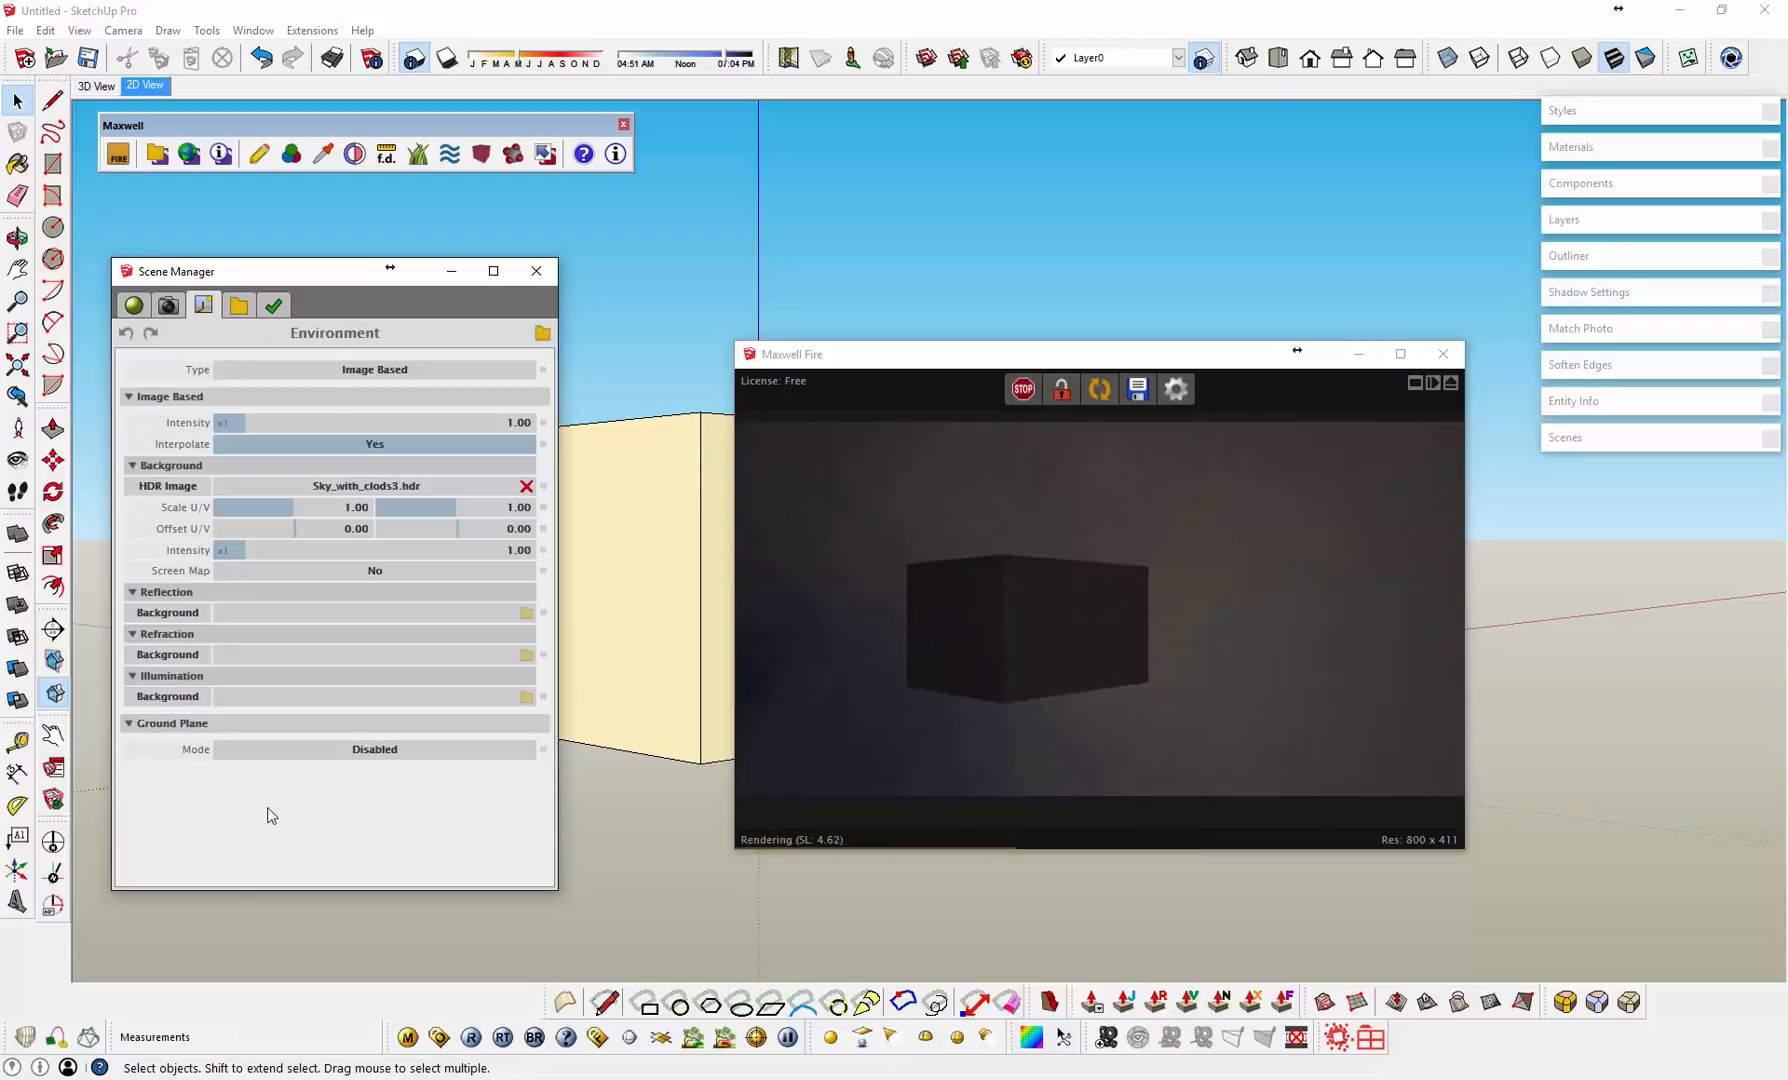
Step: Set the image-based intensity to 6.60, the background intensity to 4.10 and the background U/V offset to 156 and 110
drag(265, 425, 427, 422)
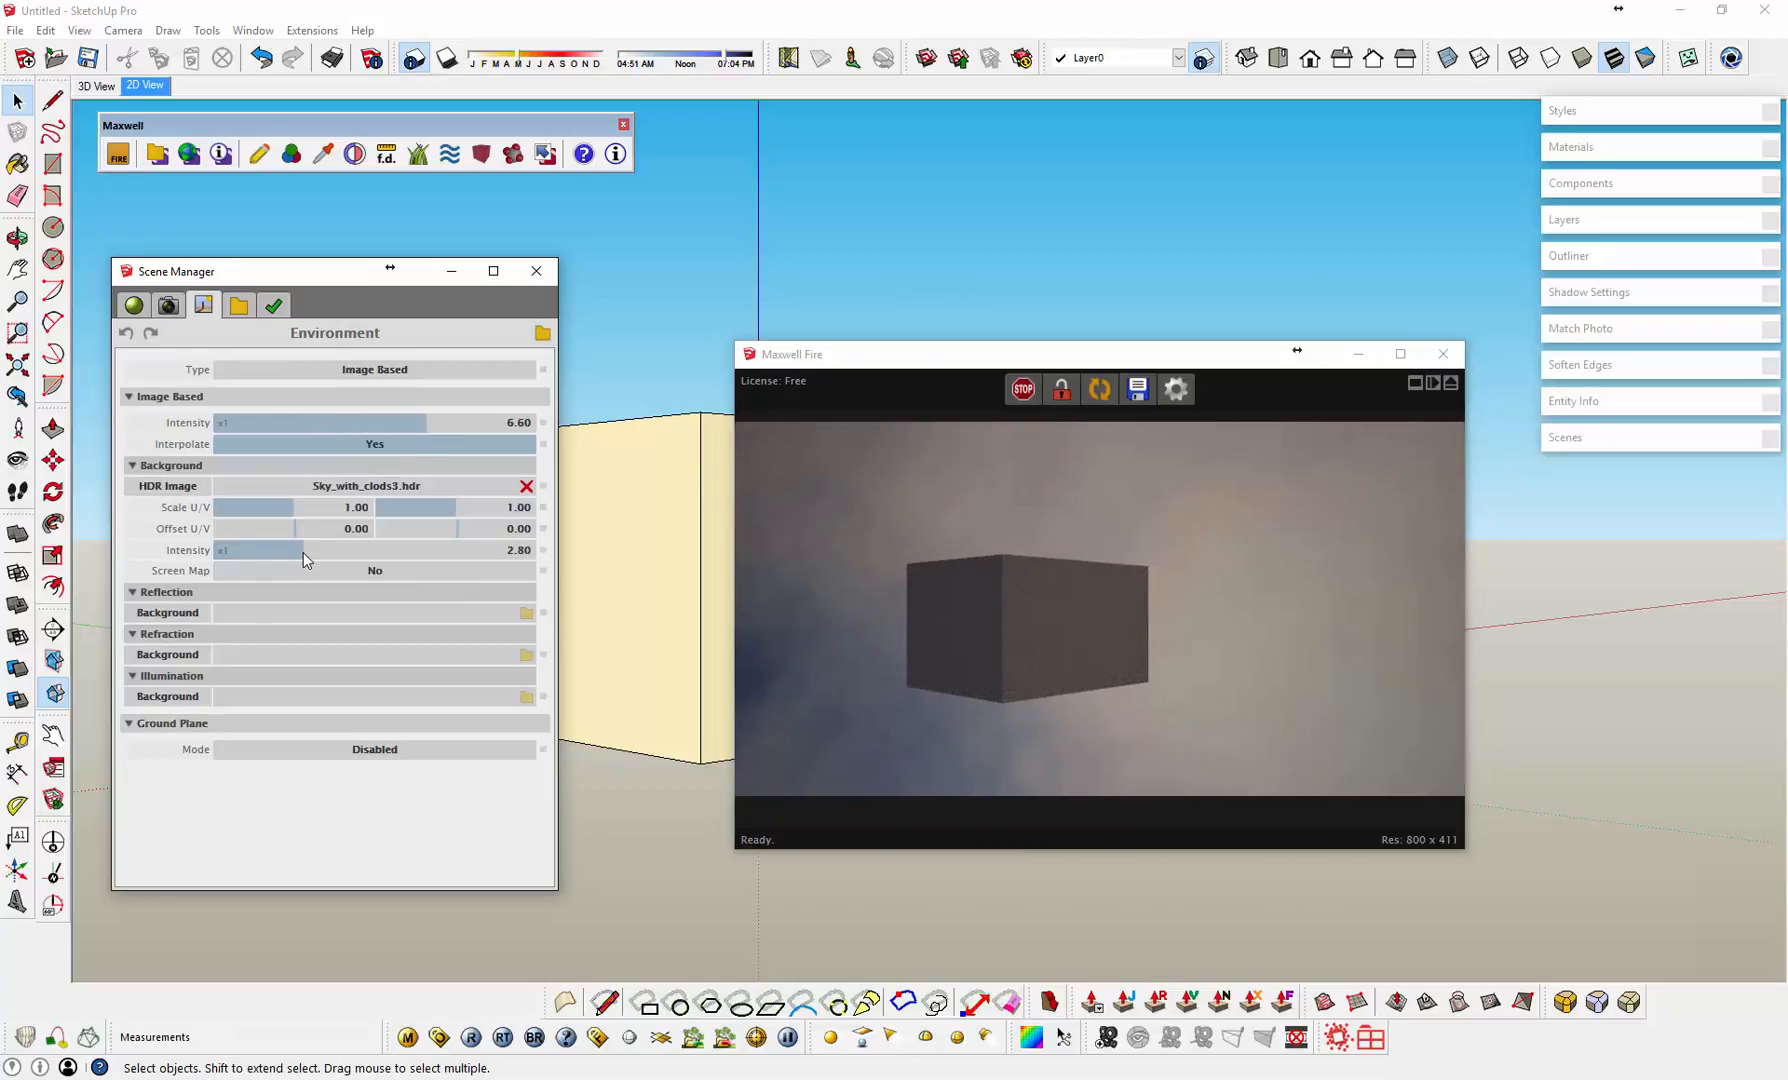
drag(307, 552, 347, 562)
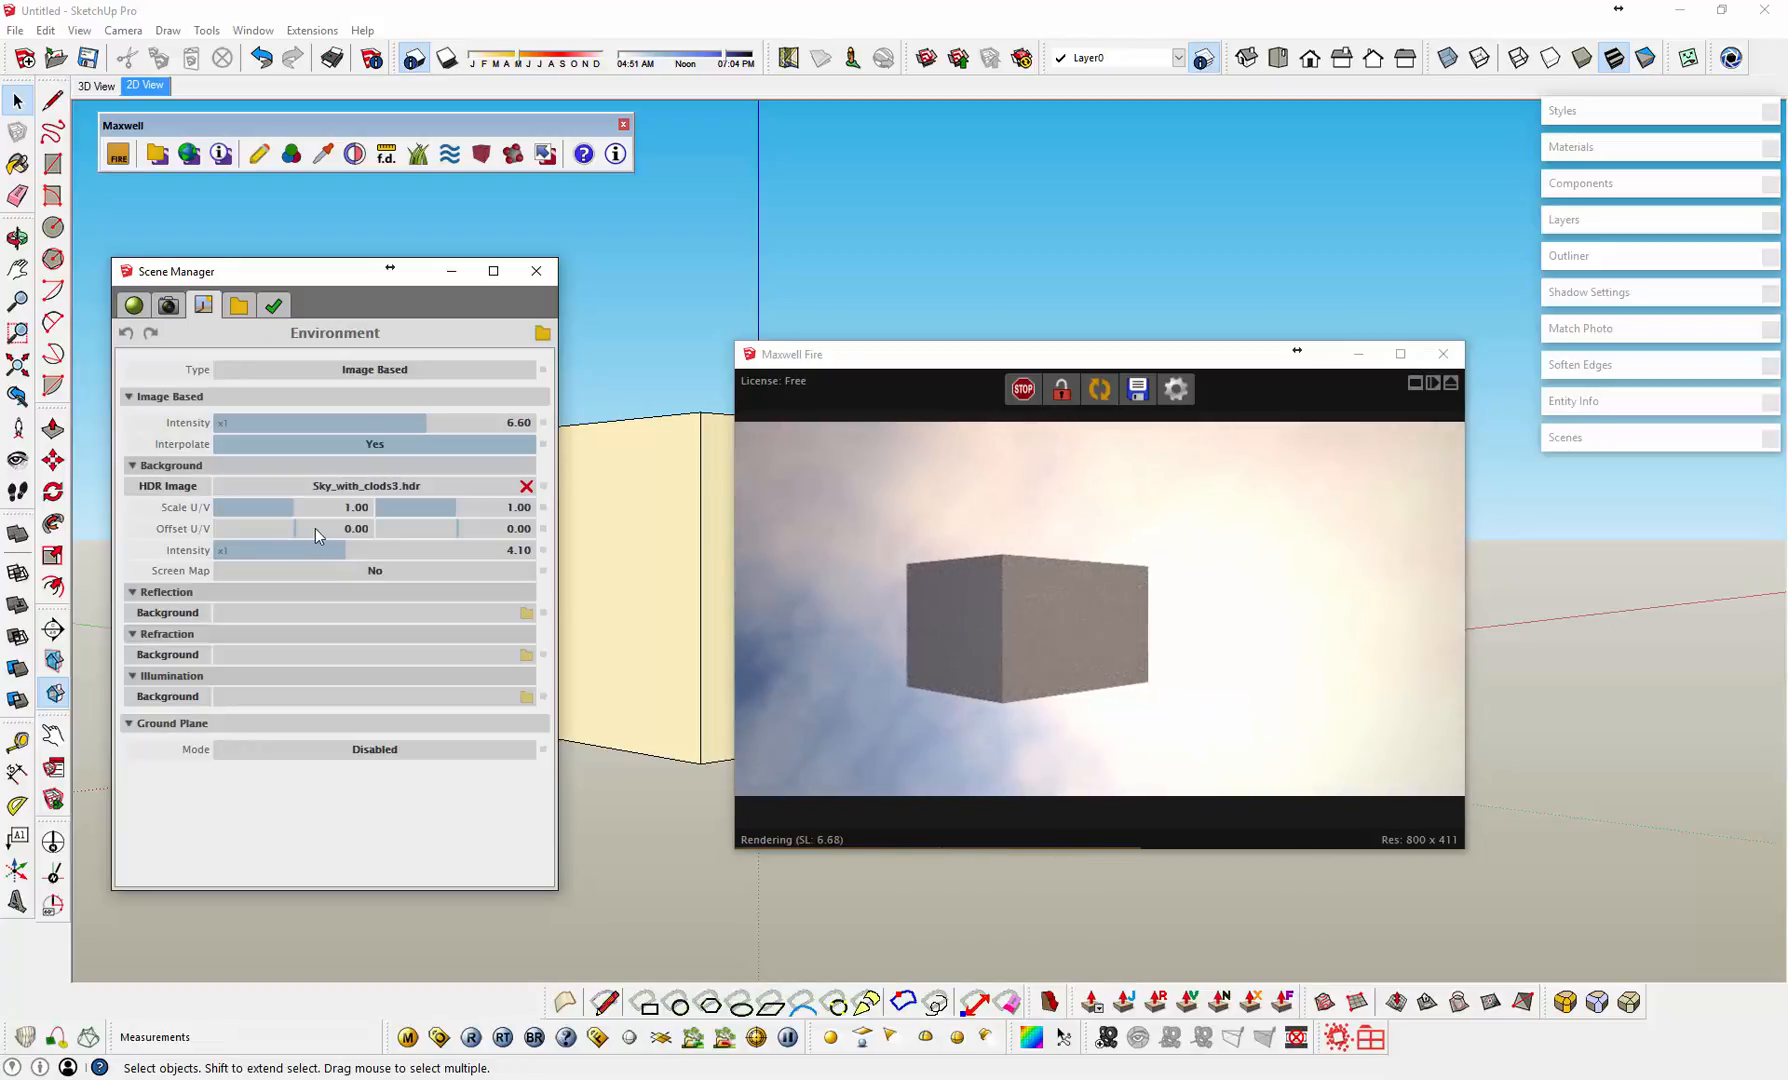
drag(321, 529, 342, 529)
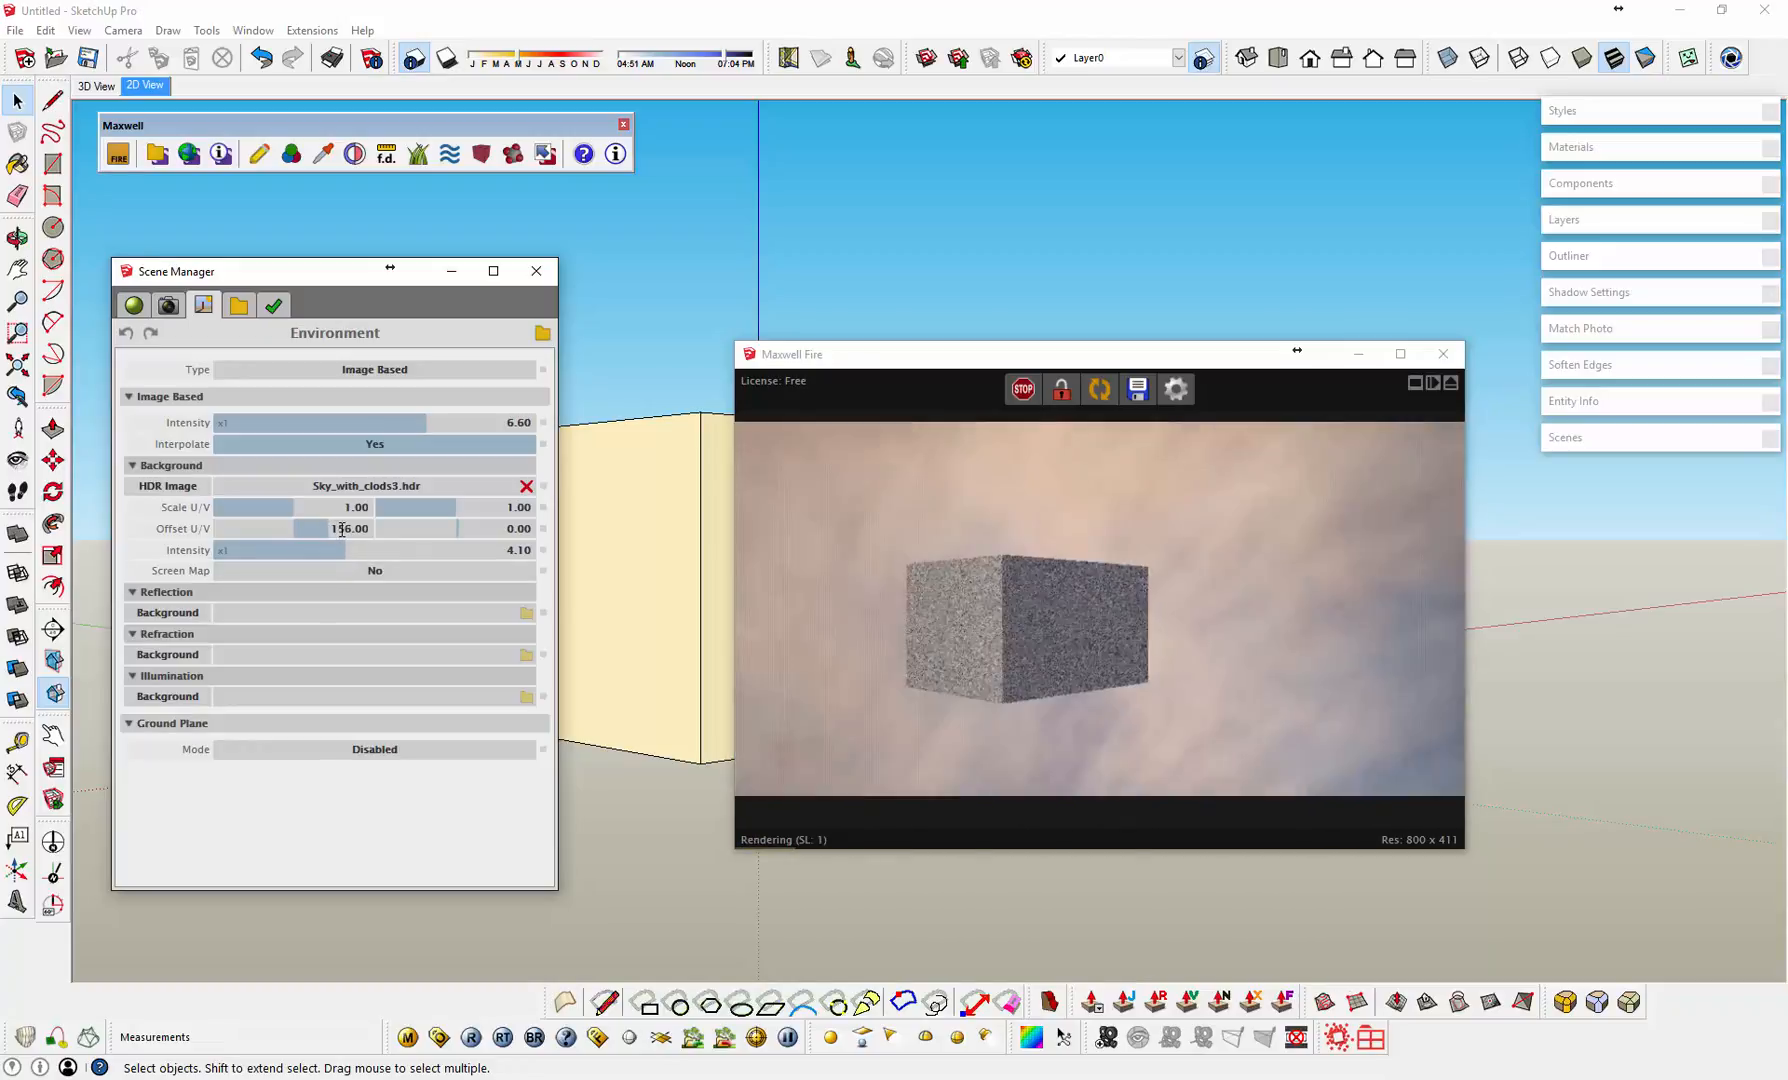
drag(480, 536, 481, 536)
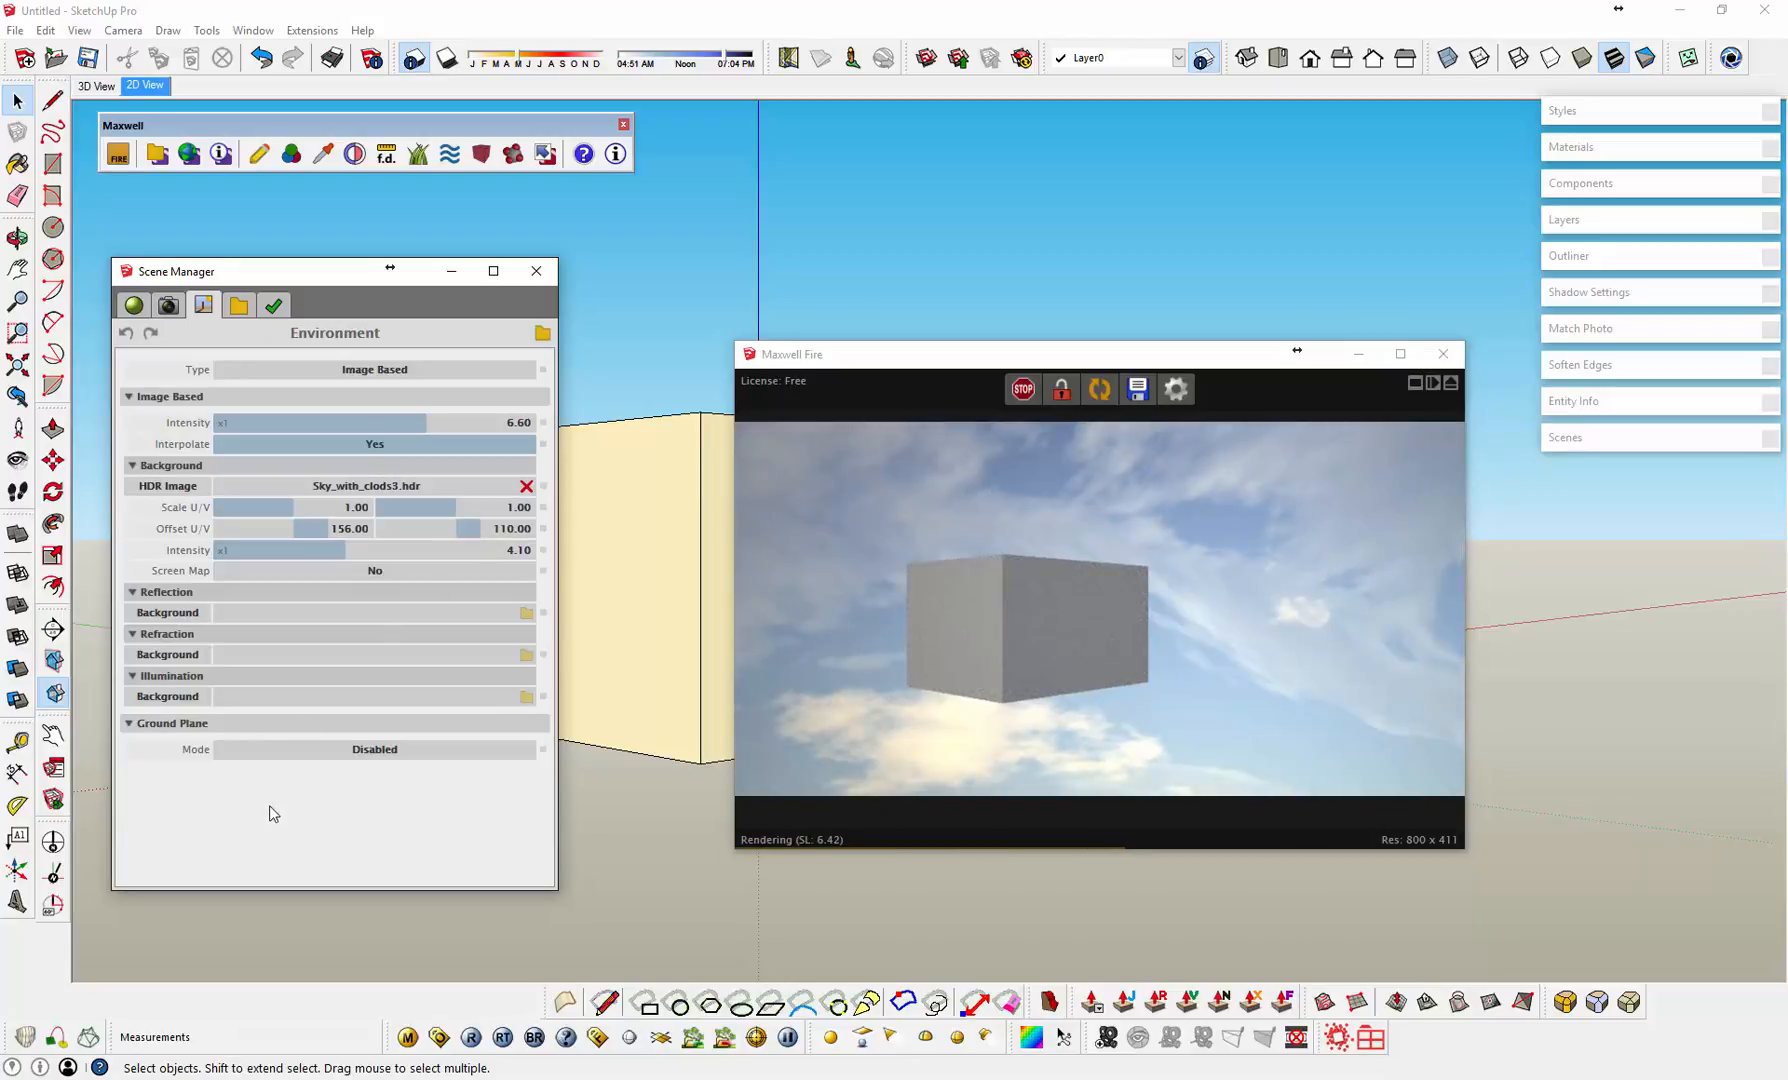
Step: Set the ground plane mode to Application and give the background image a U scale of 0.40 and an intensity of 5.50
click(298, 763)
click(279, 774)
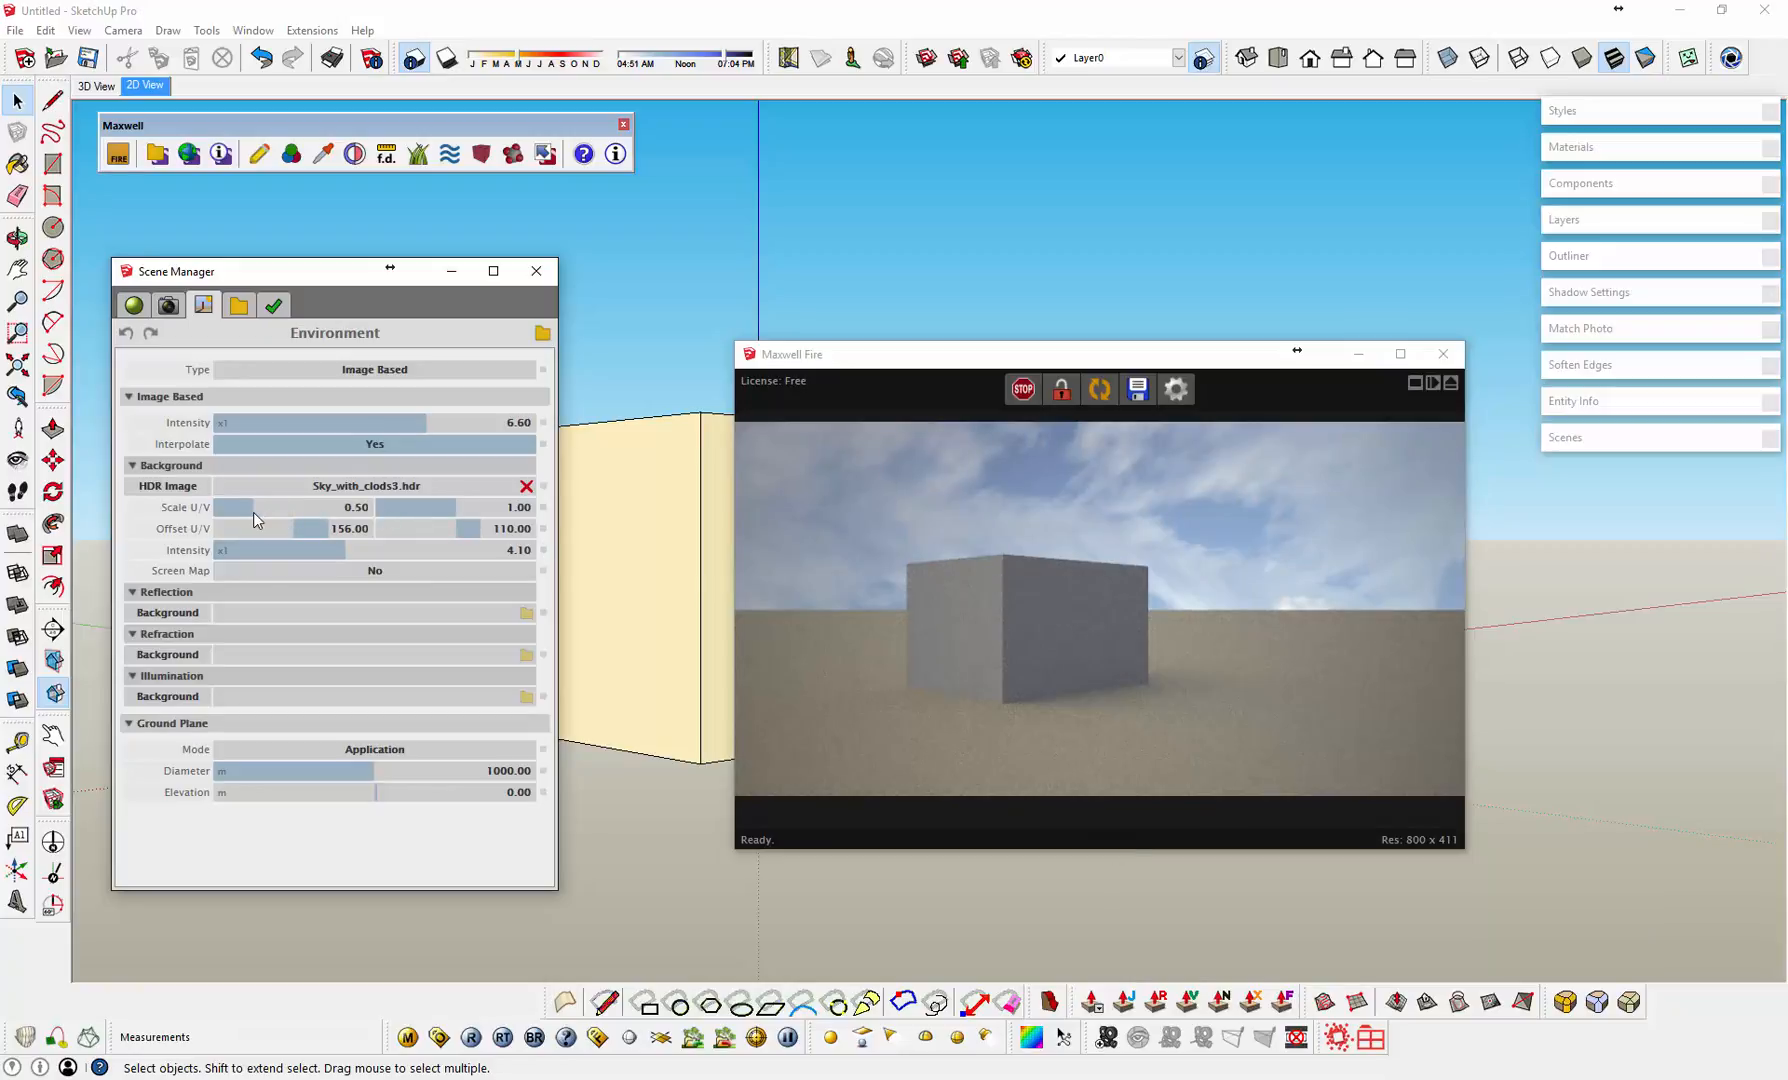
drag(237, 514, 234, 513)
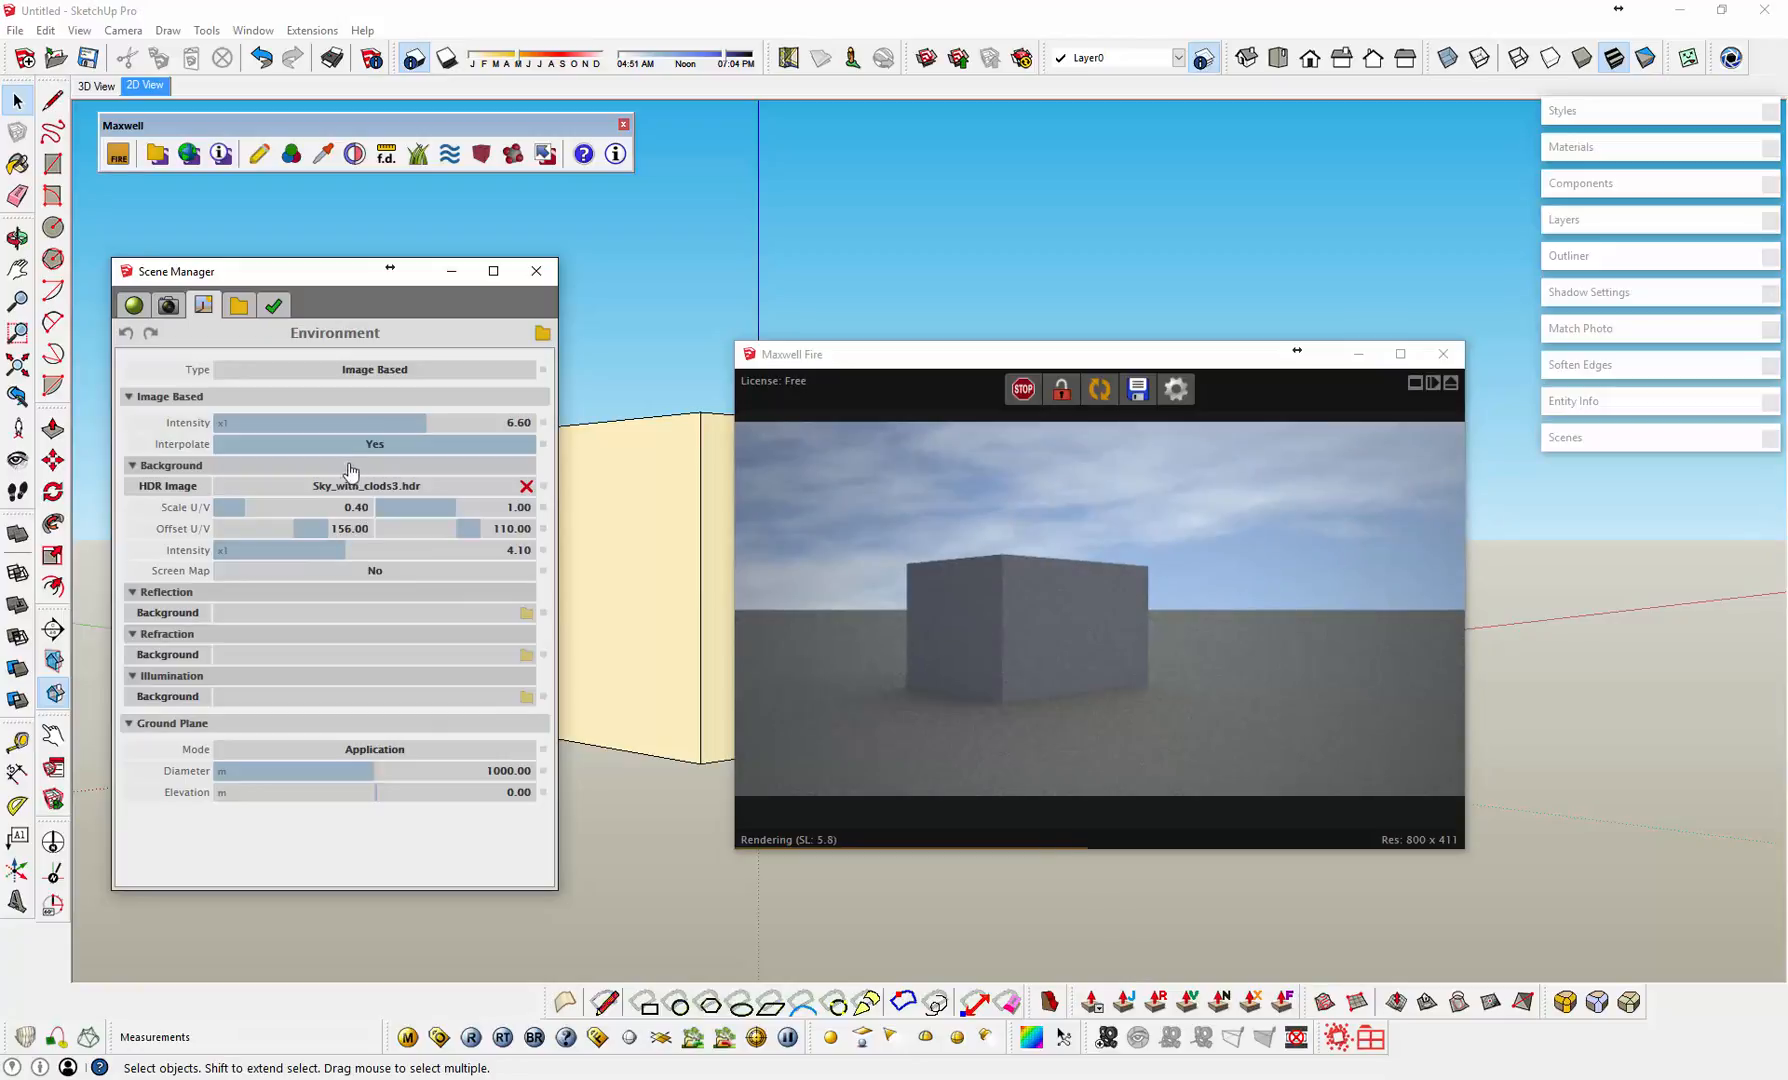
drag(349, 551, 390, 553)
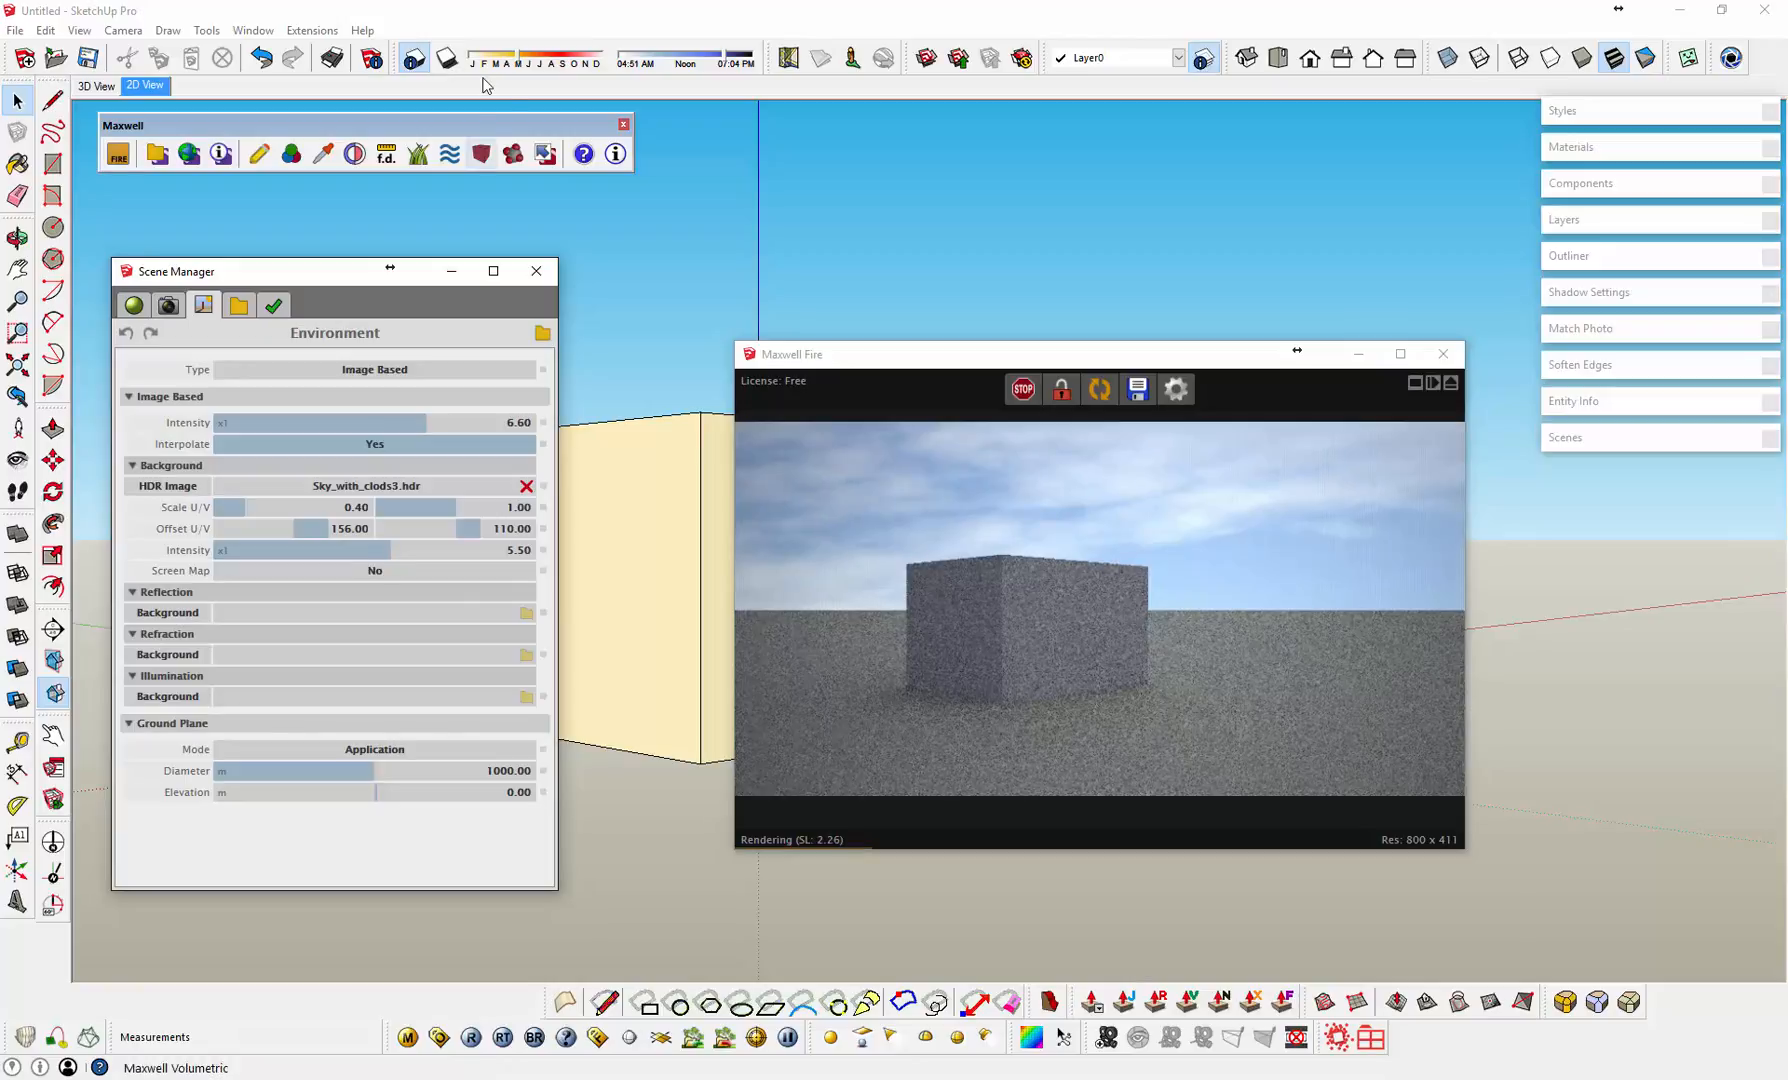
Step: Move SketchUp's shadow time of day from around noon into the afternoon
click(687, 60)
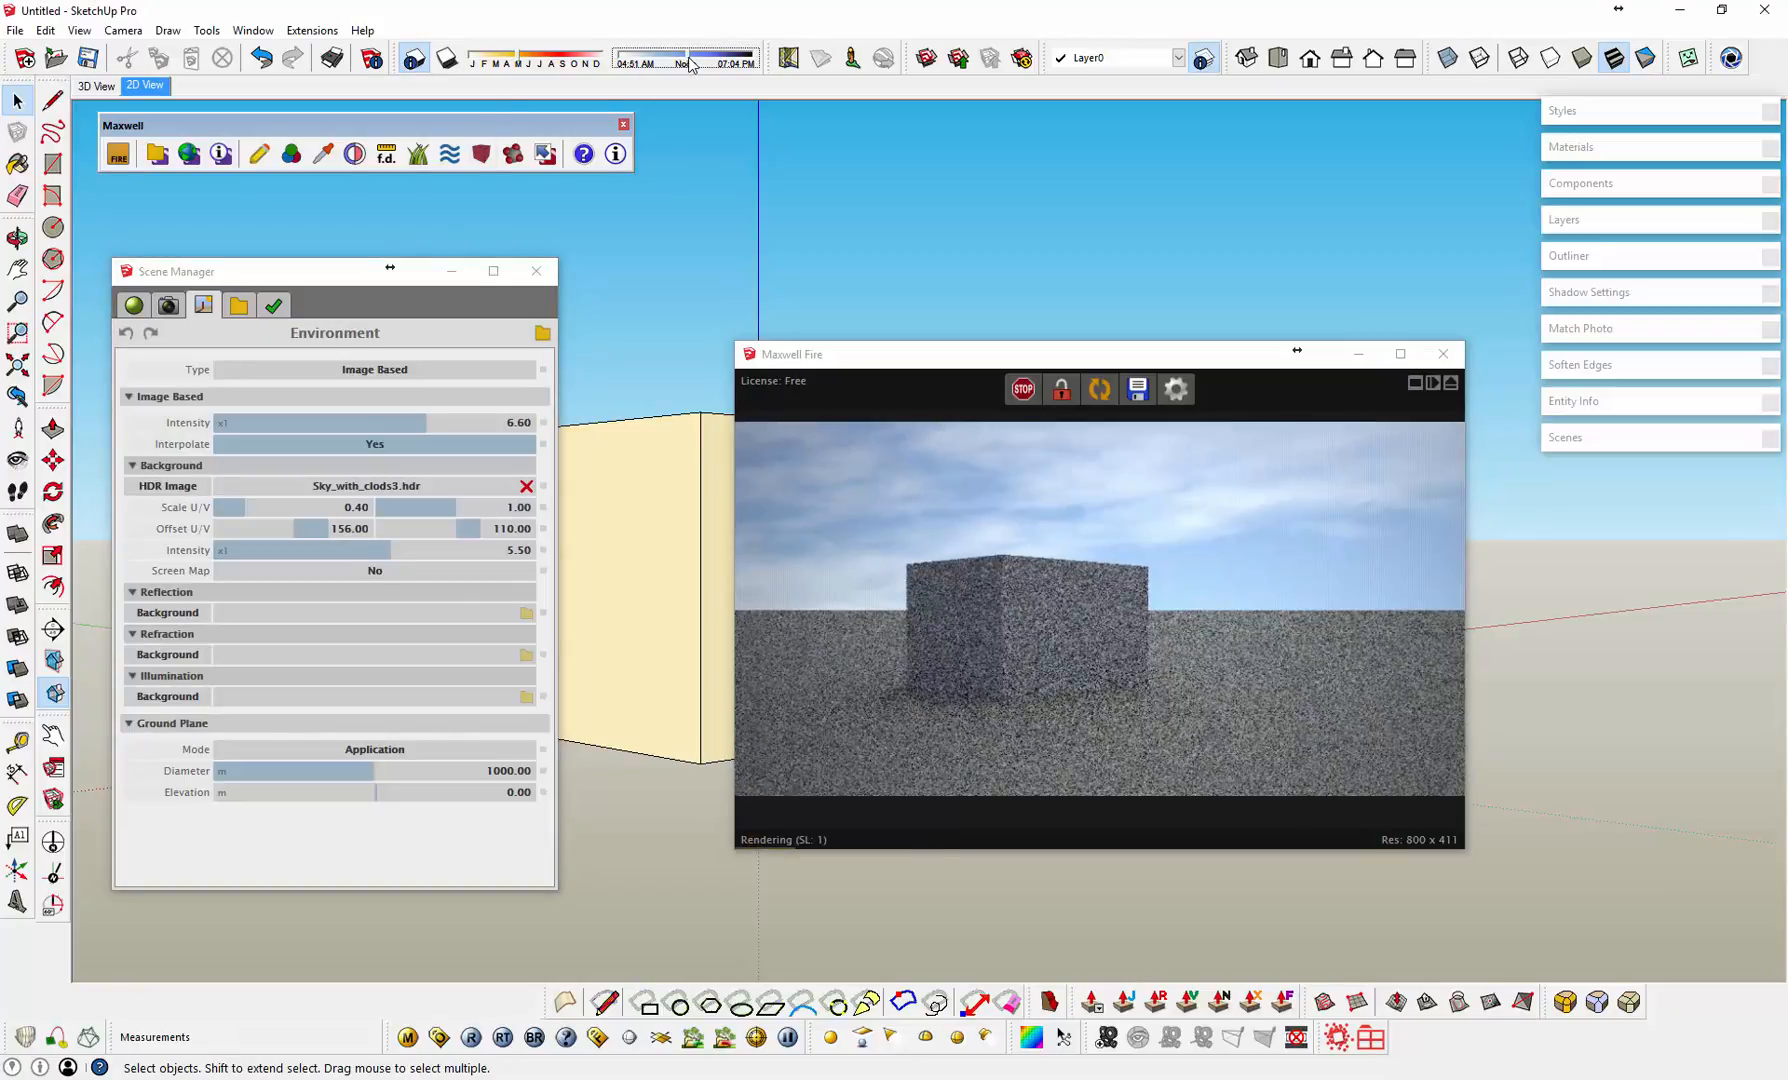
drag(687, 63, 720, 63)
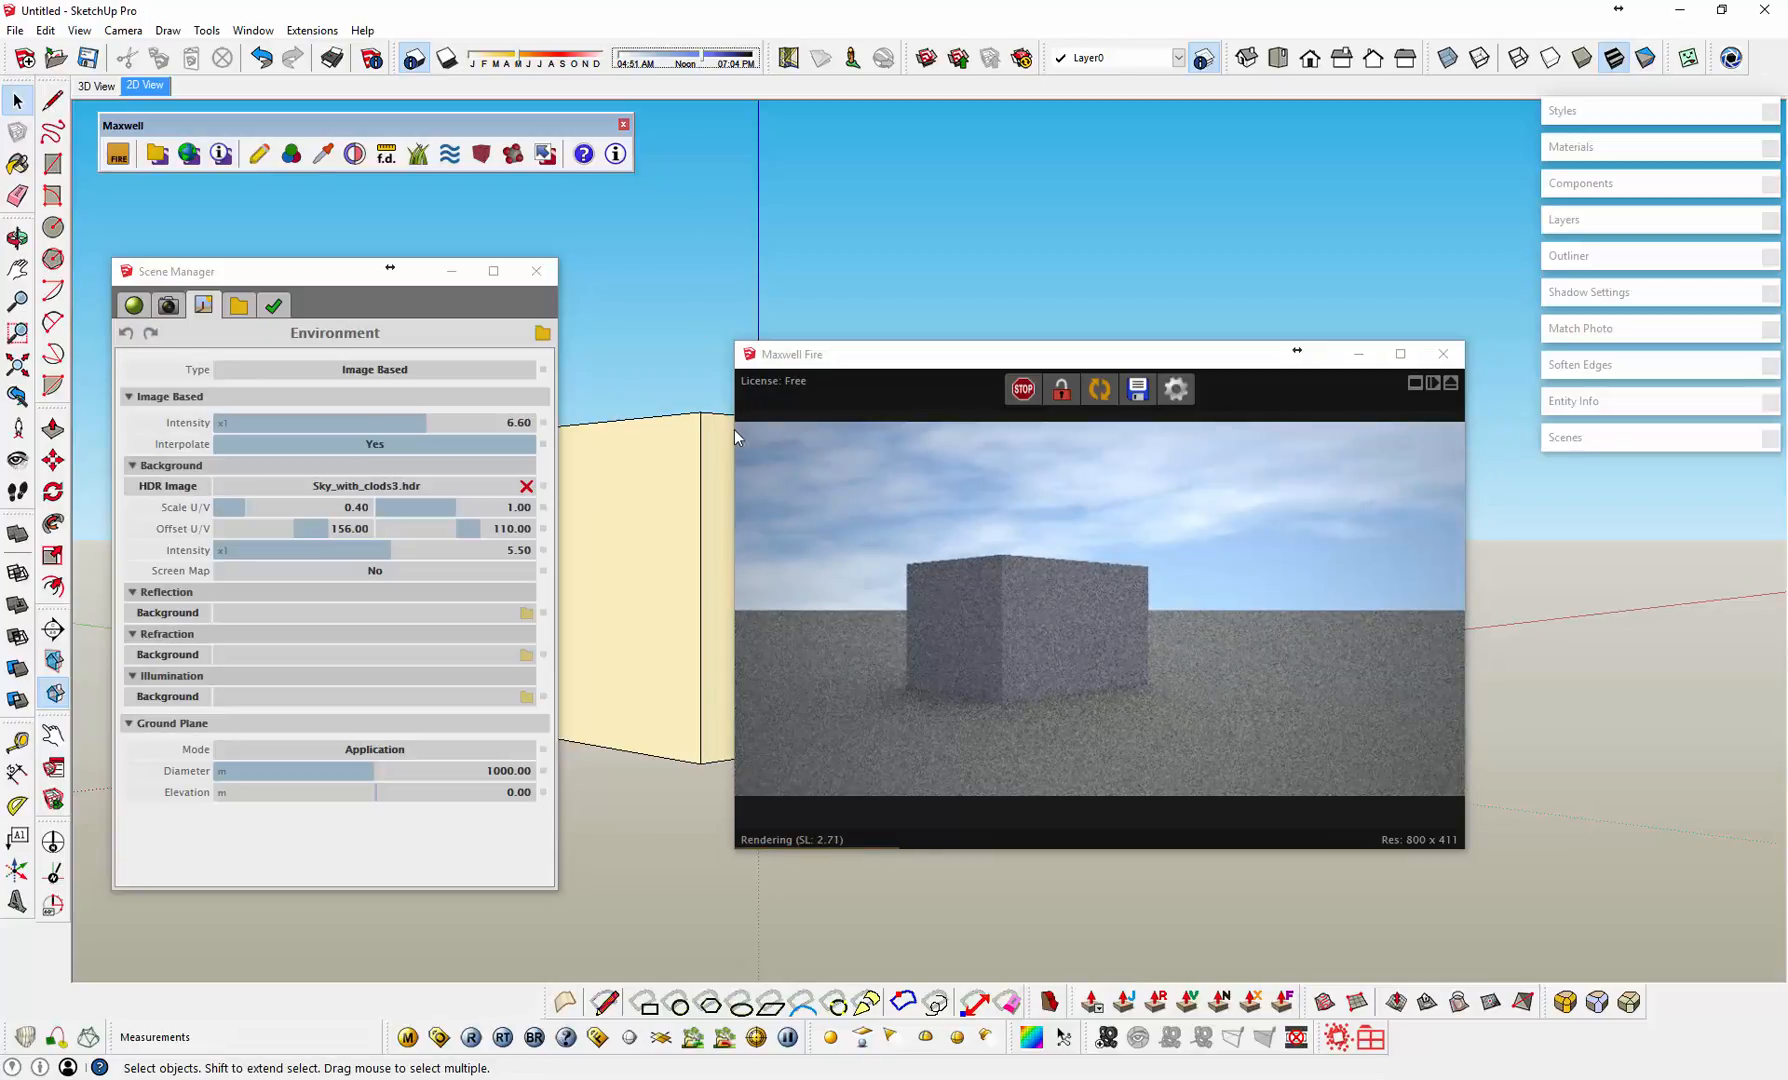
Step: Rearrange the Maxwell Fire and Scene Manager windows and reframe the box so the model and render show side by side
drag(982, 363, 1238, 141)
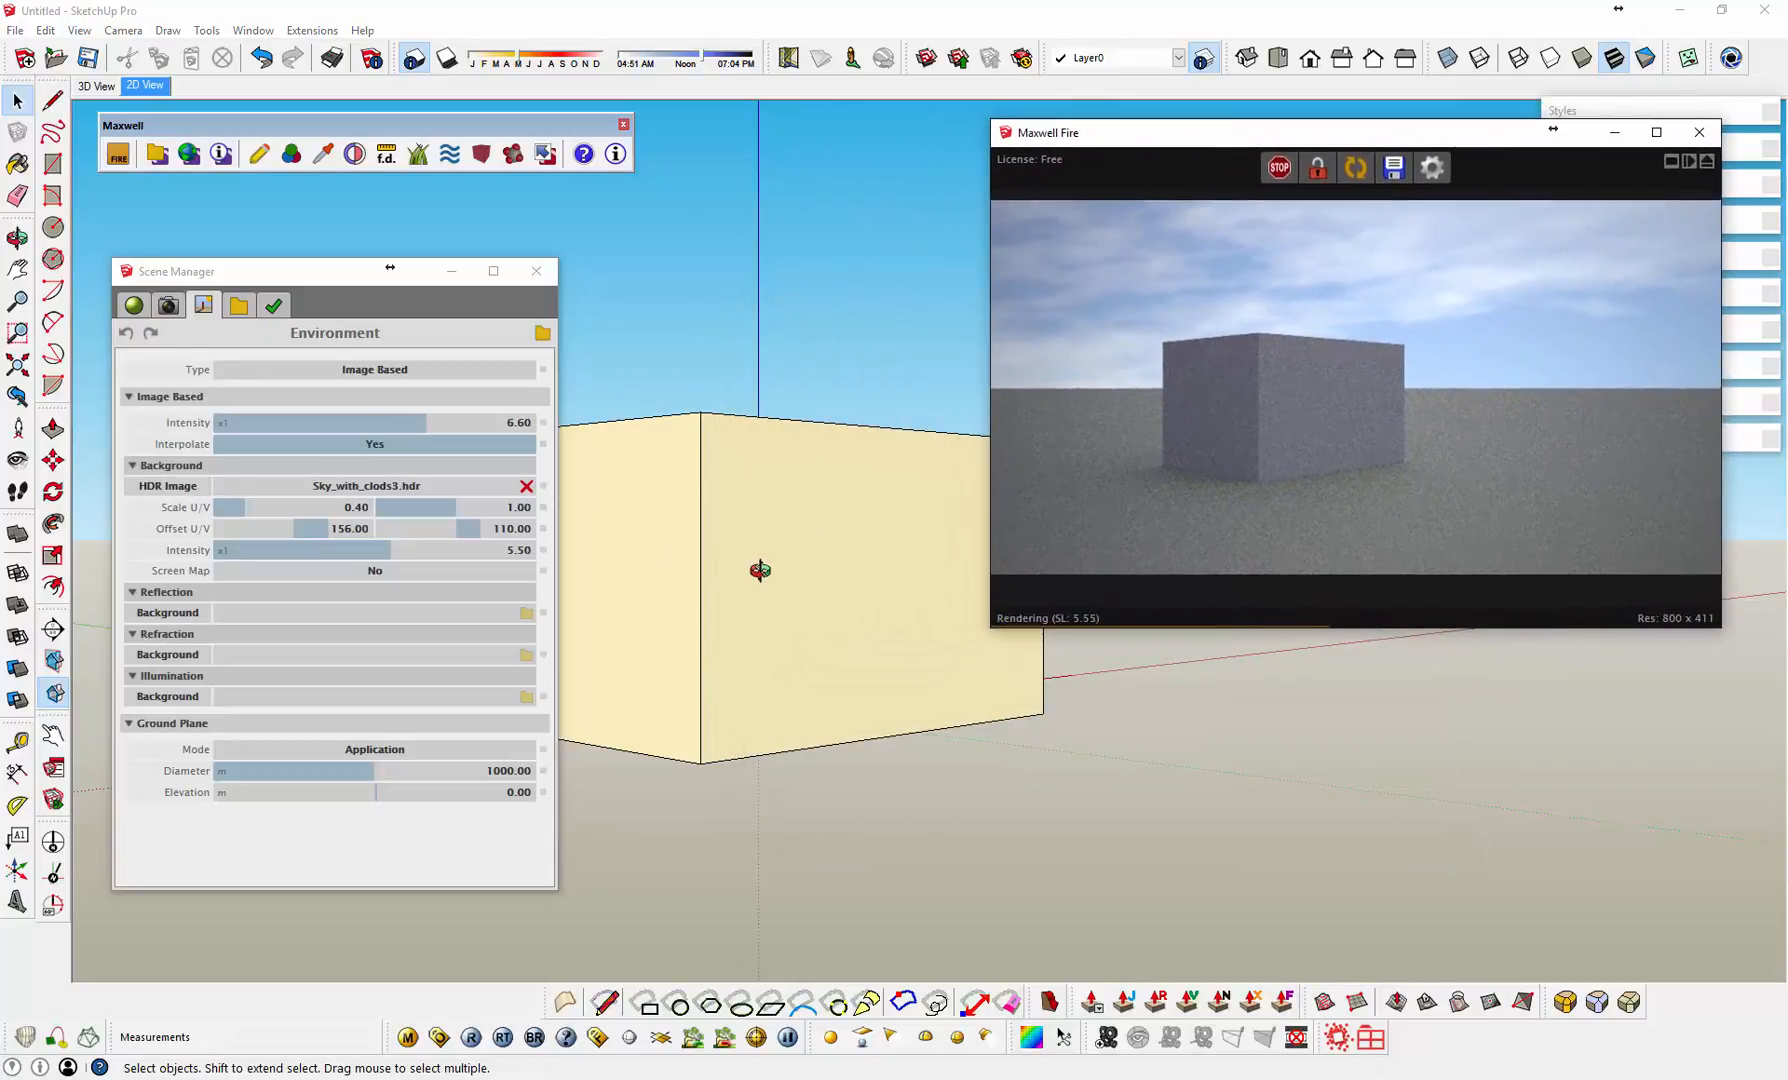
middle_drag(760, 570, 735, 566)
mouse_move(313, 277)
mouse_down()
mouse_move(1104, 344)
mouse_move(1466, 357)
mouse_move(1521, 331)
mouse_up()
middle_drag(750, 530, 533, 513)
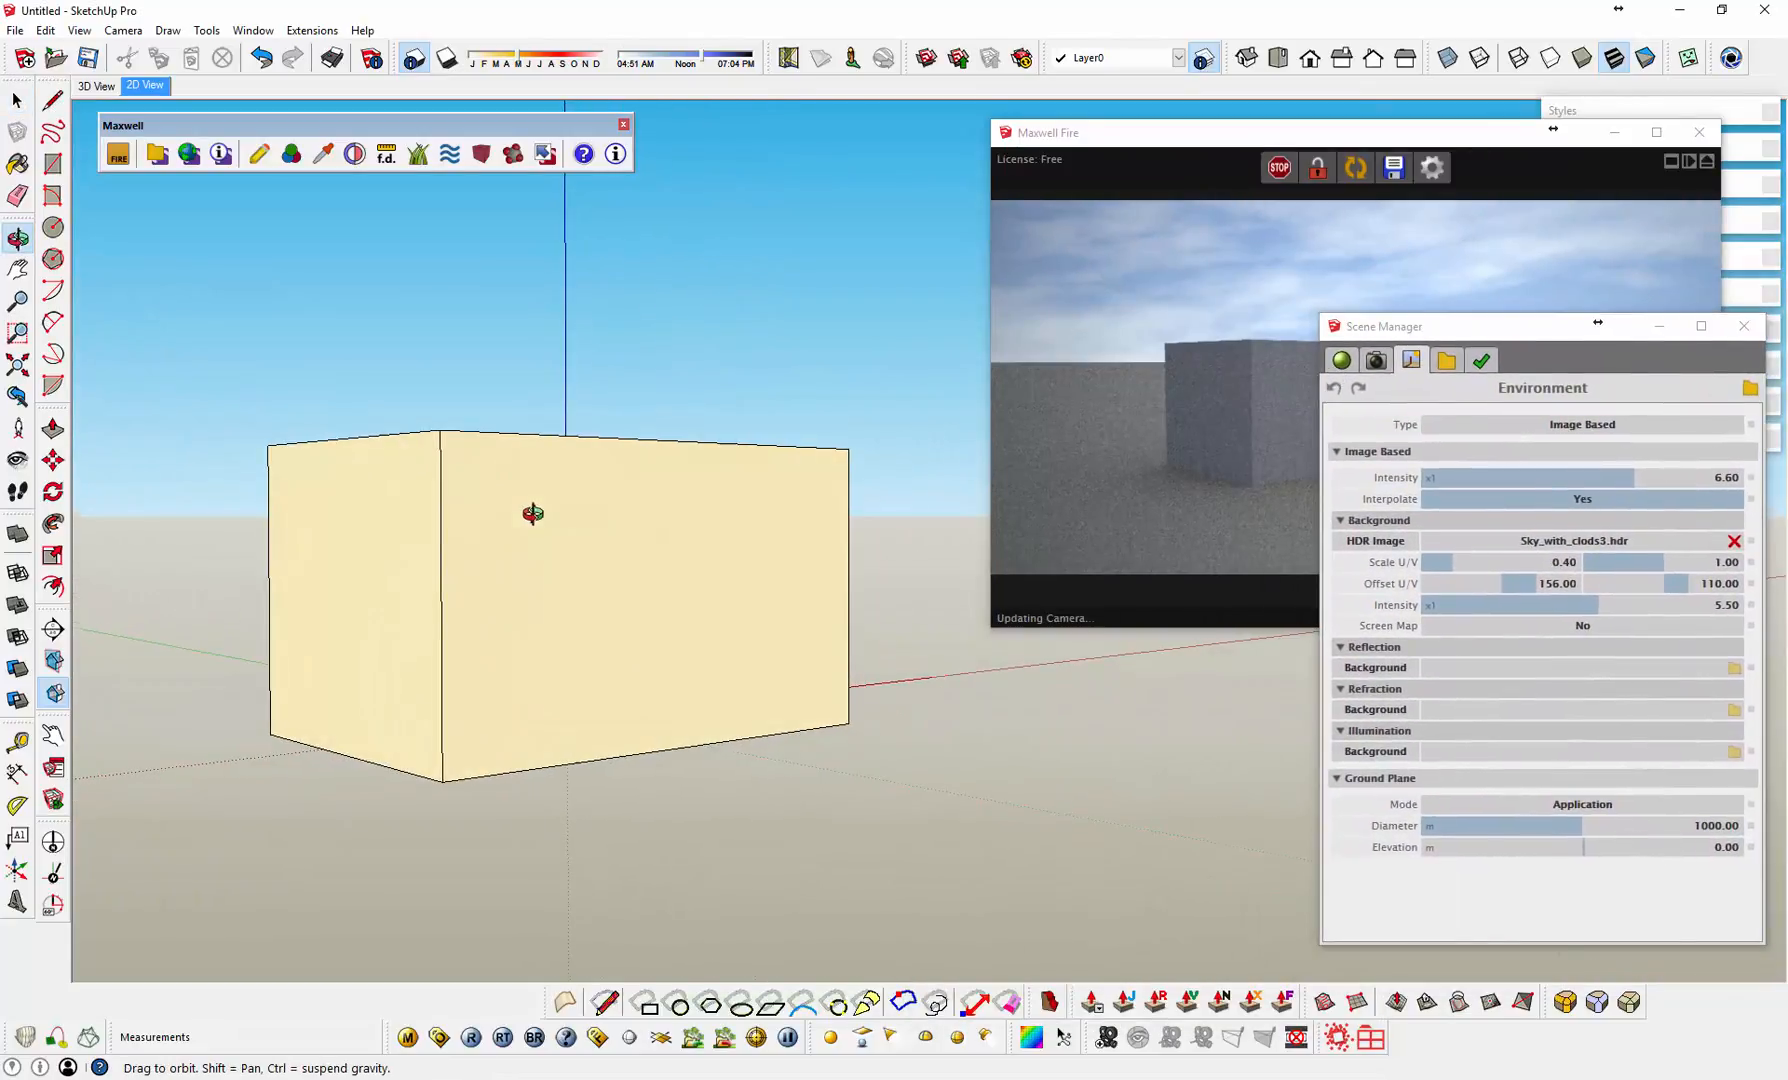
drag(1078, 134, 704, 125)
mouse_move(429, 645)
shift+middle_down()
mouse_move(385, 778)
mouse_move(391, 760)
mouse_move(327, 739)
shift+middle_up()
scroll(405, 770, up, 2)
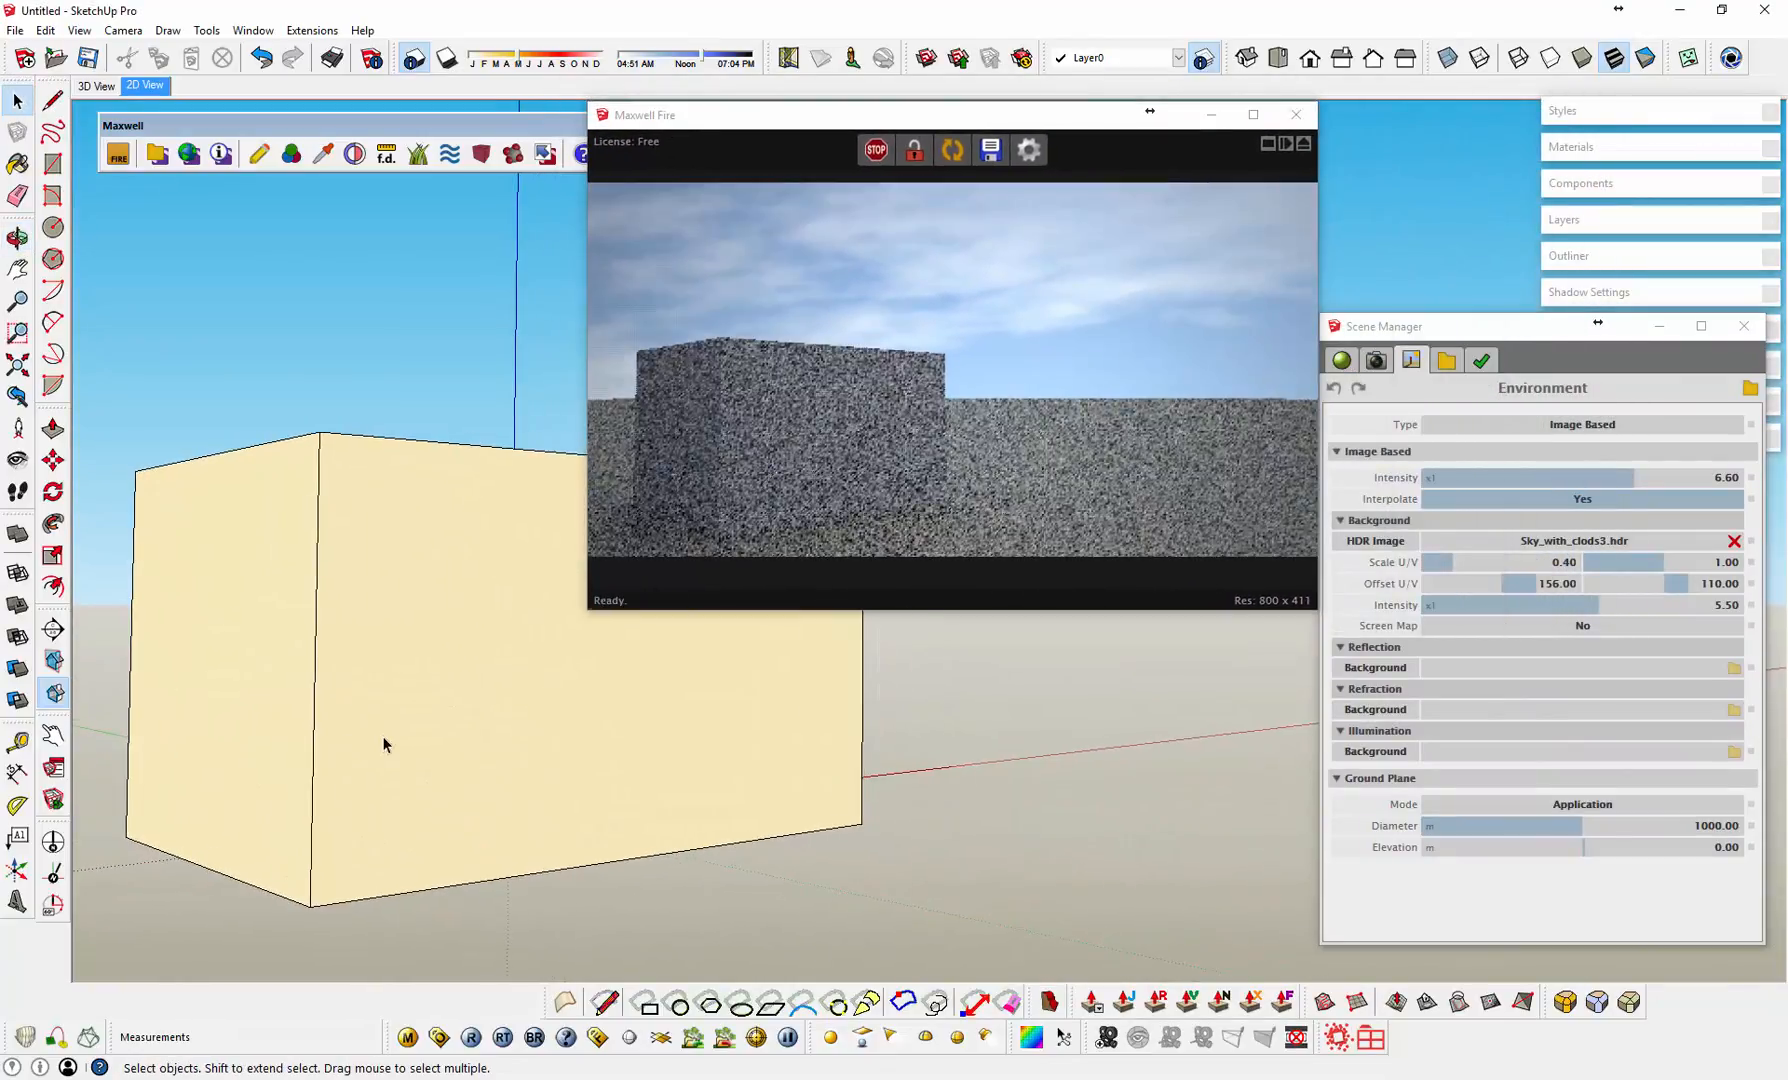
Step: Paint the box's wide front face with the green Material1 and refresh the Maxwell Fire render
click(18, 166)
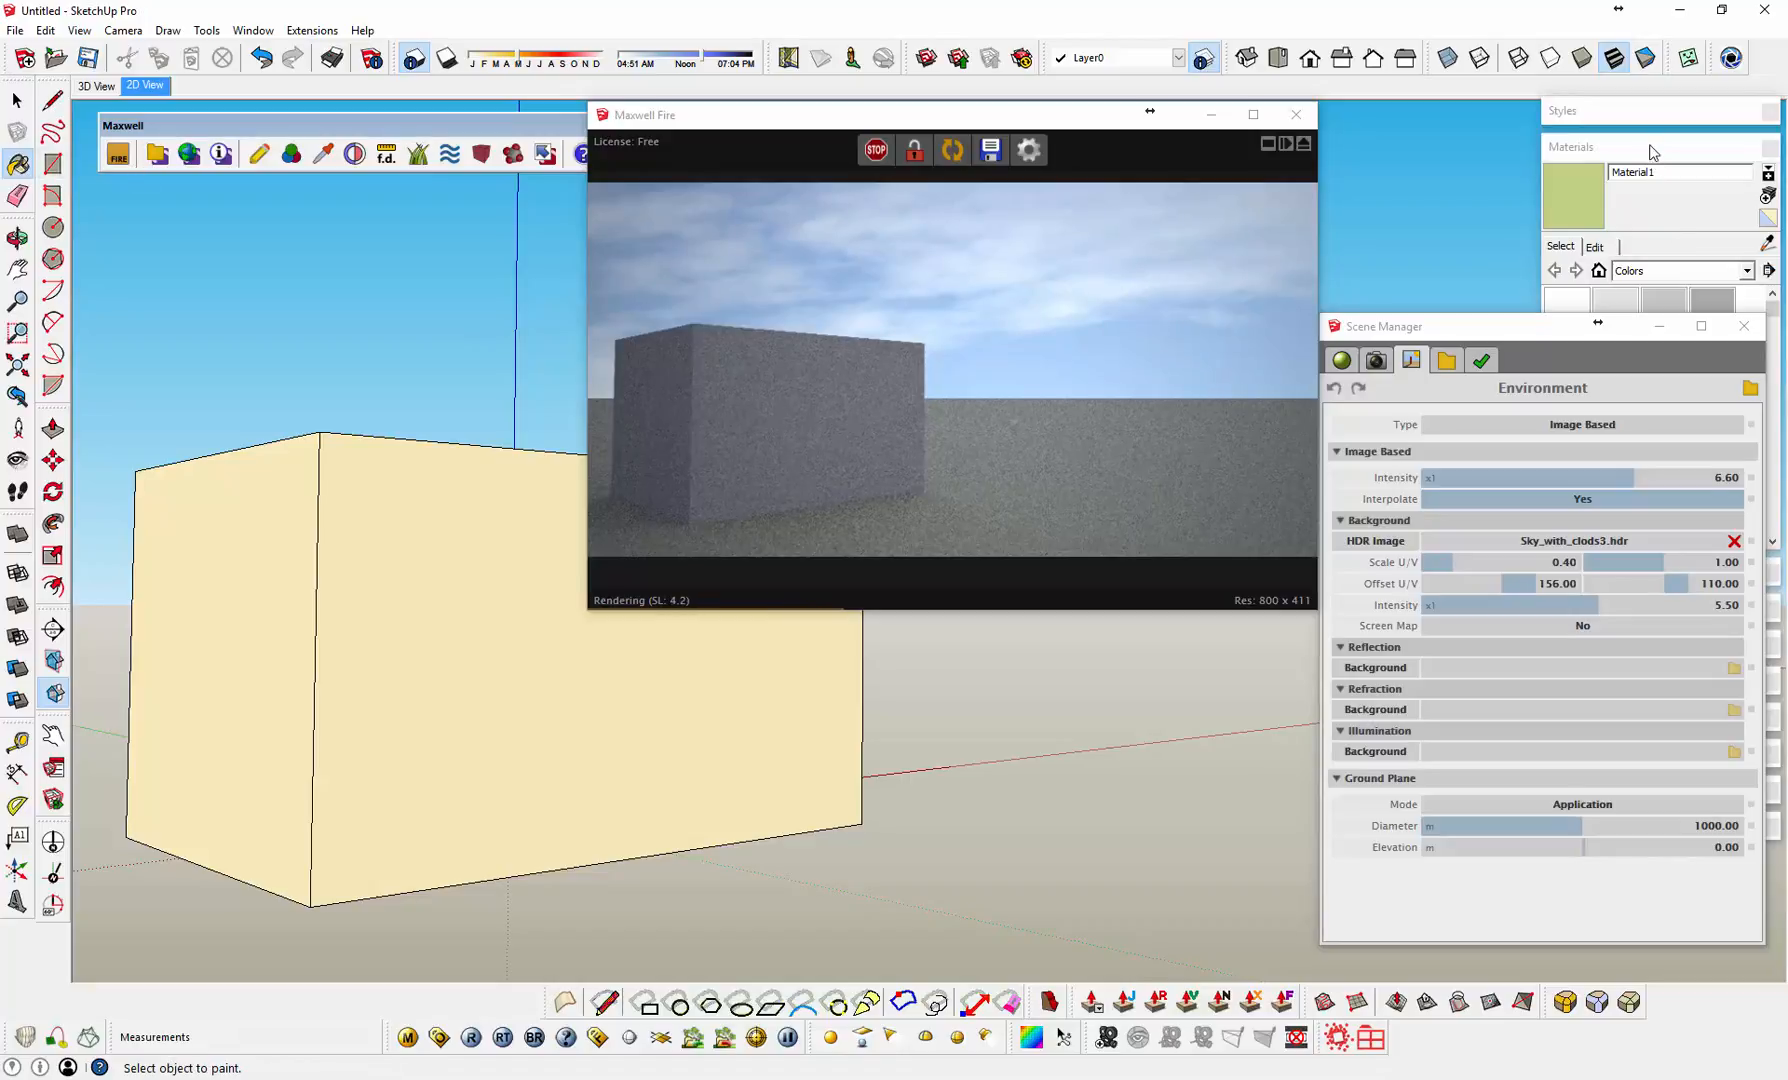
drag(1652, 152, 343, 354)
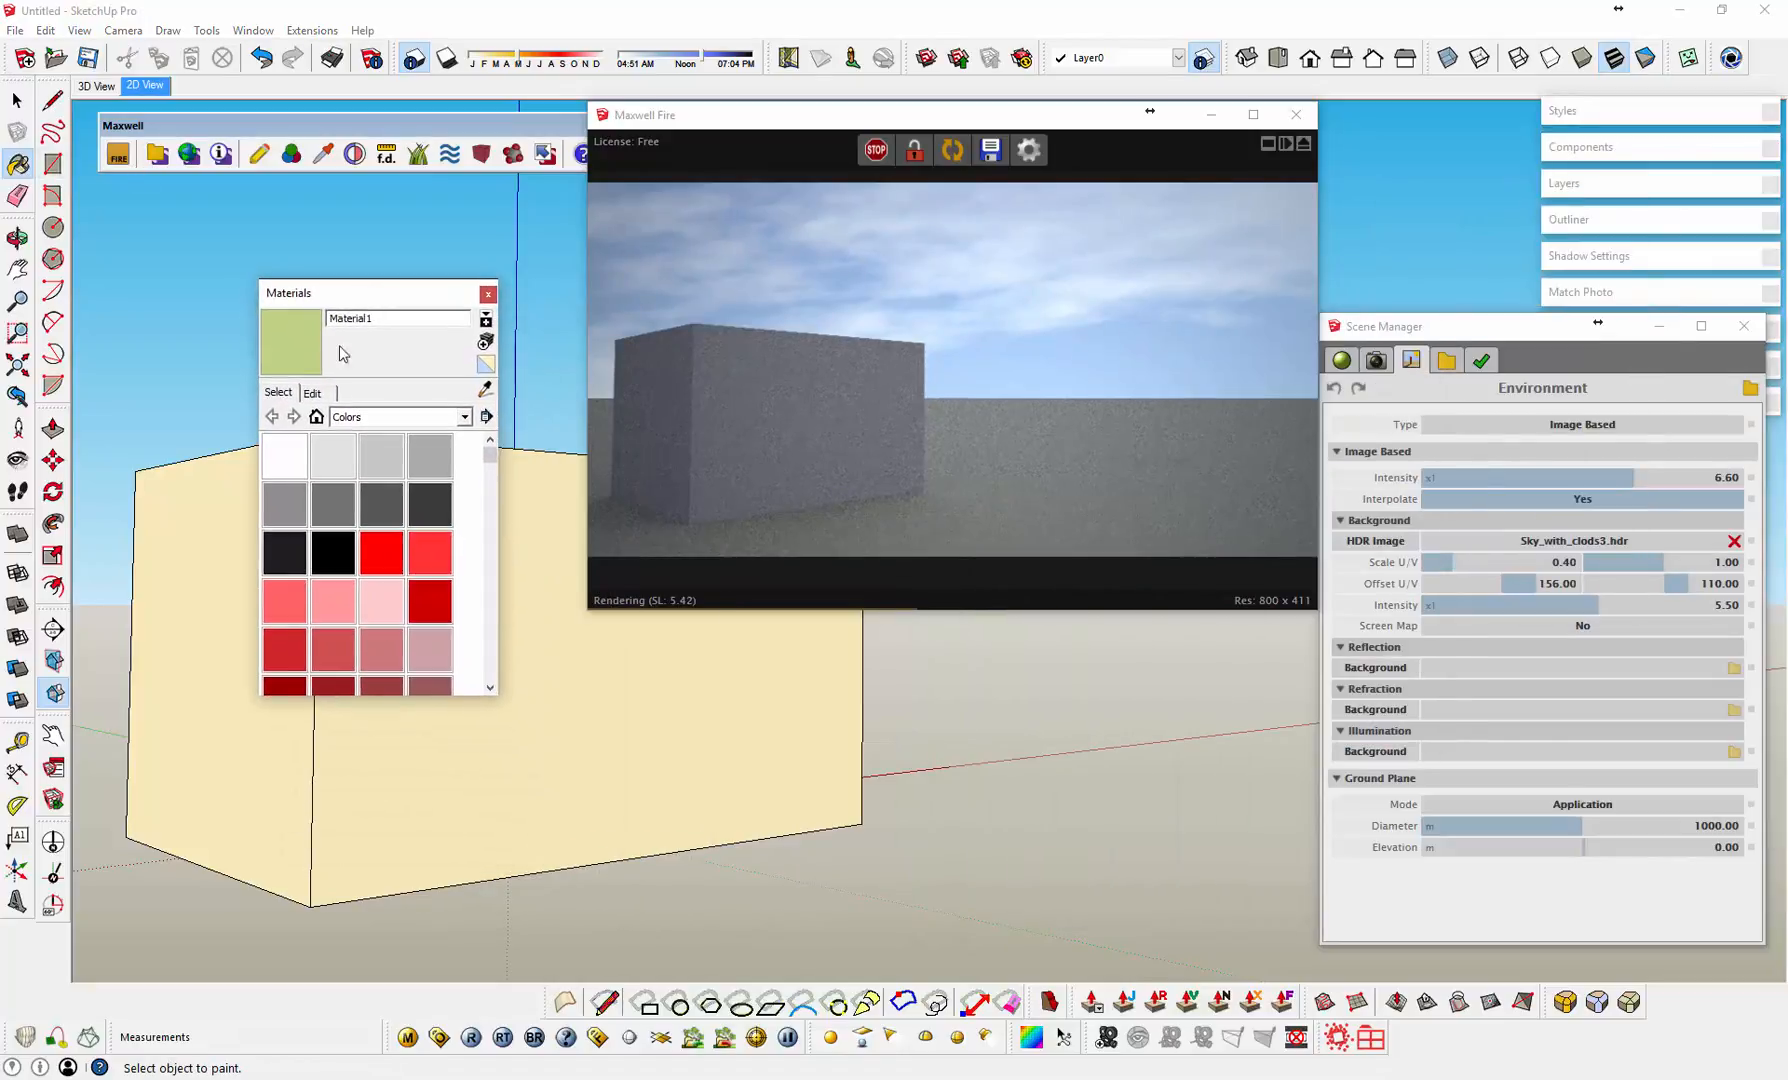
click(675, 740)
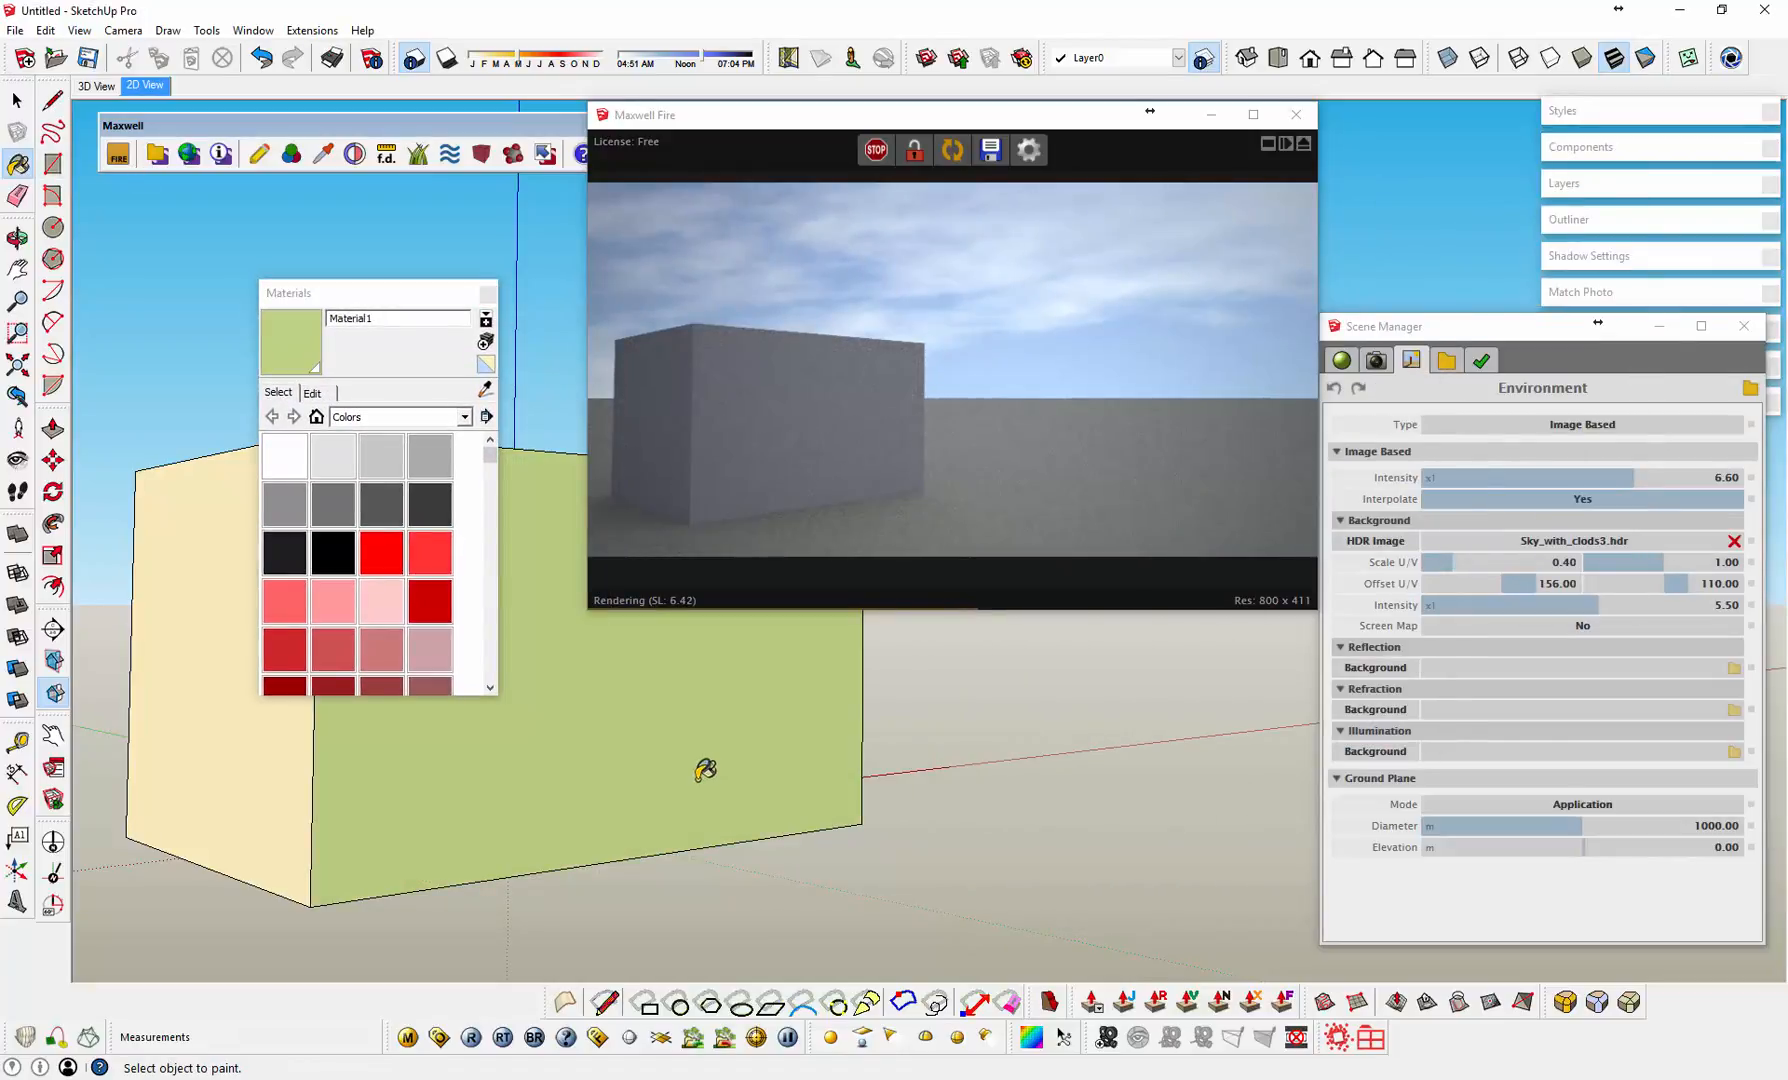
click(952, 150)
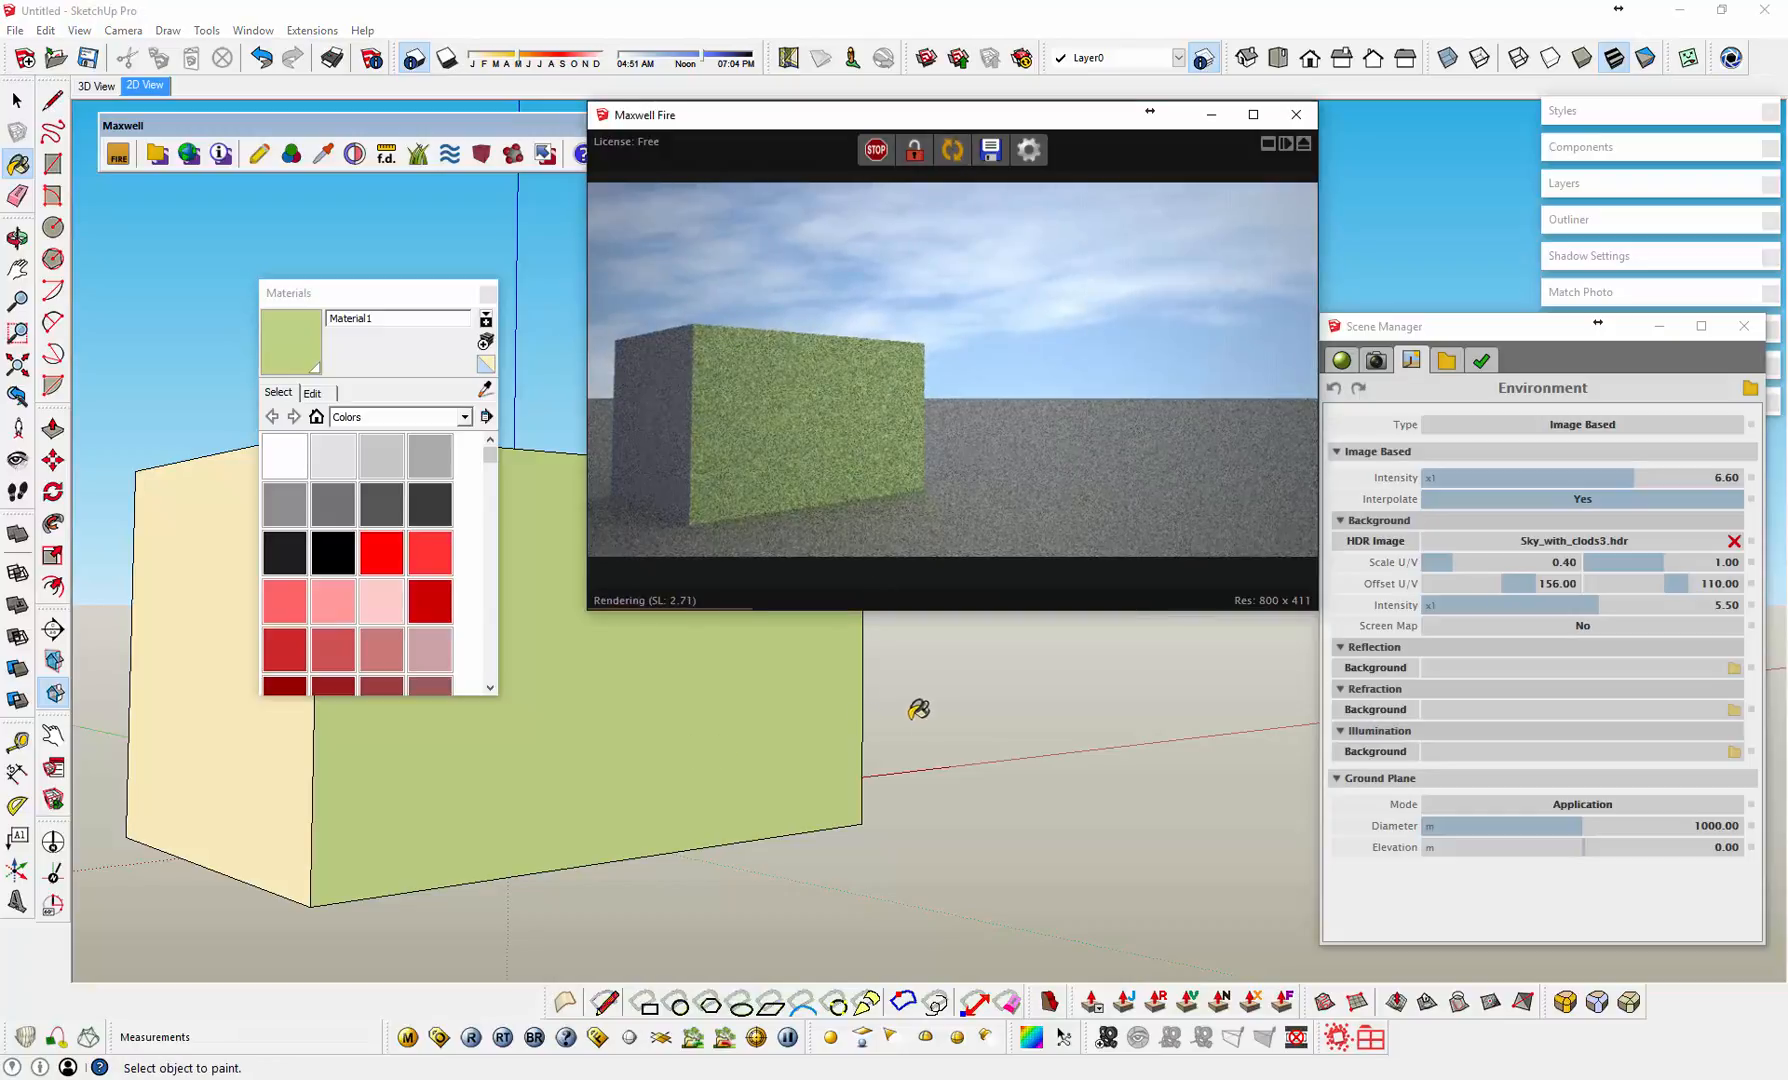
Step: Open Material1's Maxwell settings in the Scene Manager and lower its roughness to 20
middle_drag(578, 722, 692, 729)
drag(645, 733, 624, 707)
key(b)
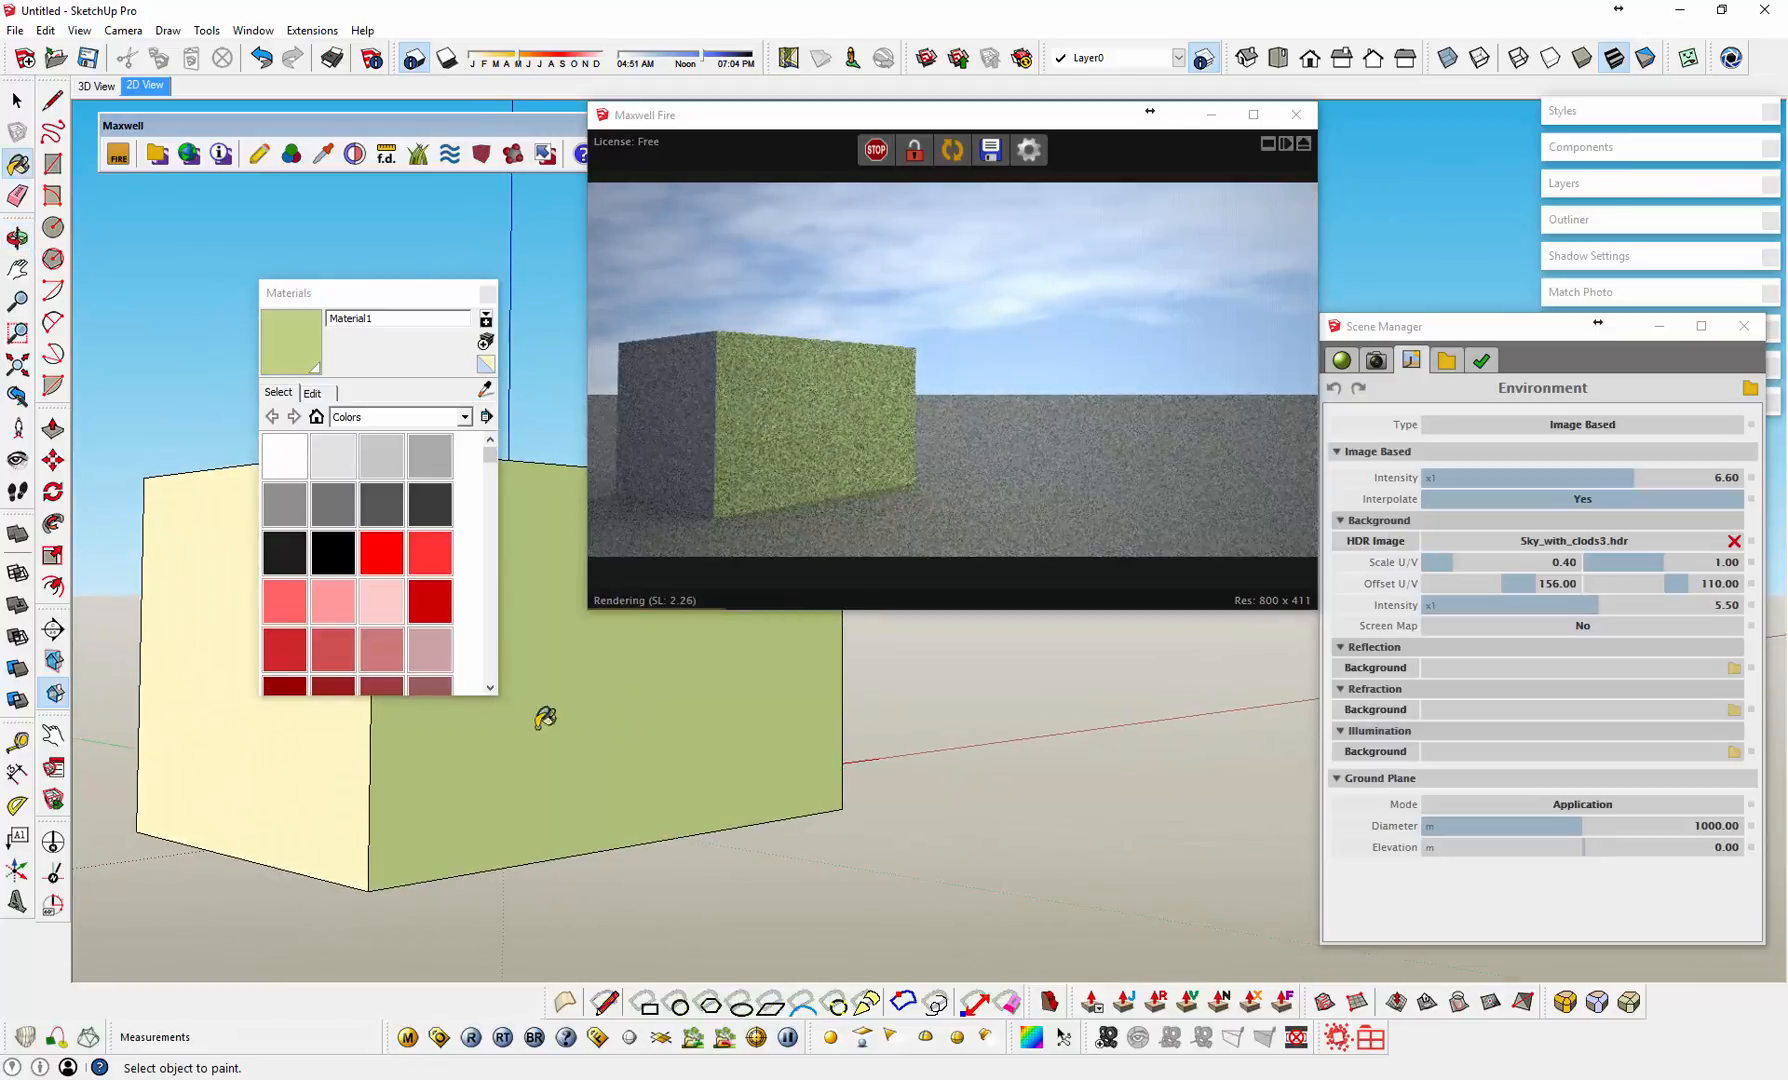
scroll(431, 750, up, 5)
mouse_move(459, 750)
middle_down()
mouse_move(533, 714)
mouse_move(519, 718)
middle_up()
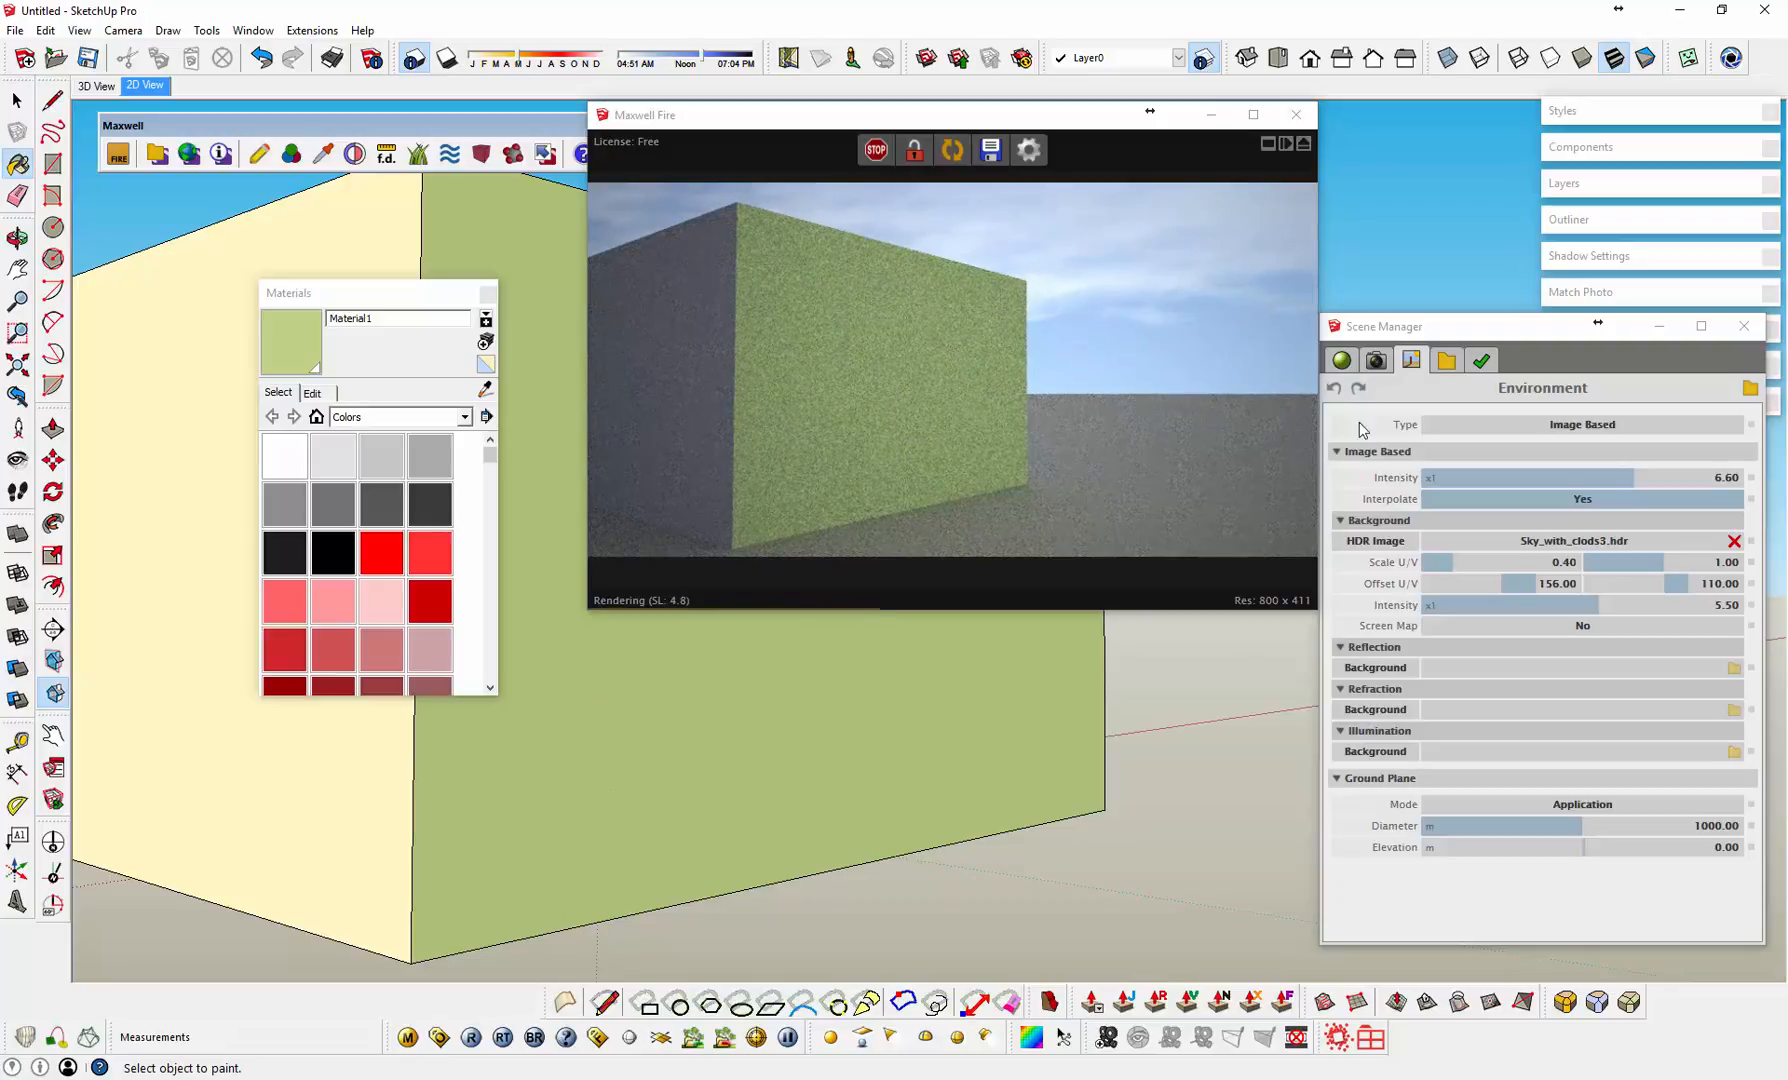
click(1343, 362)
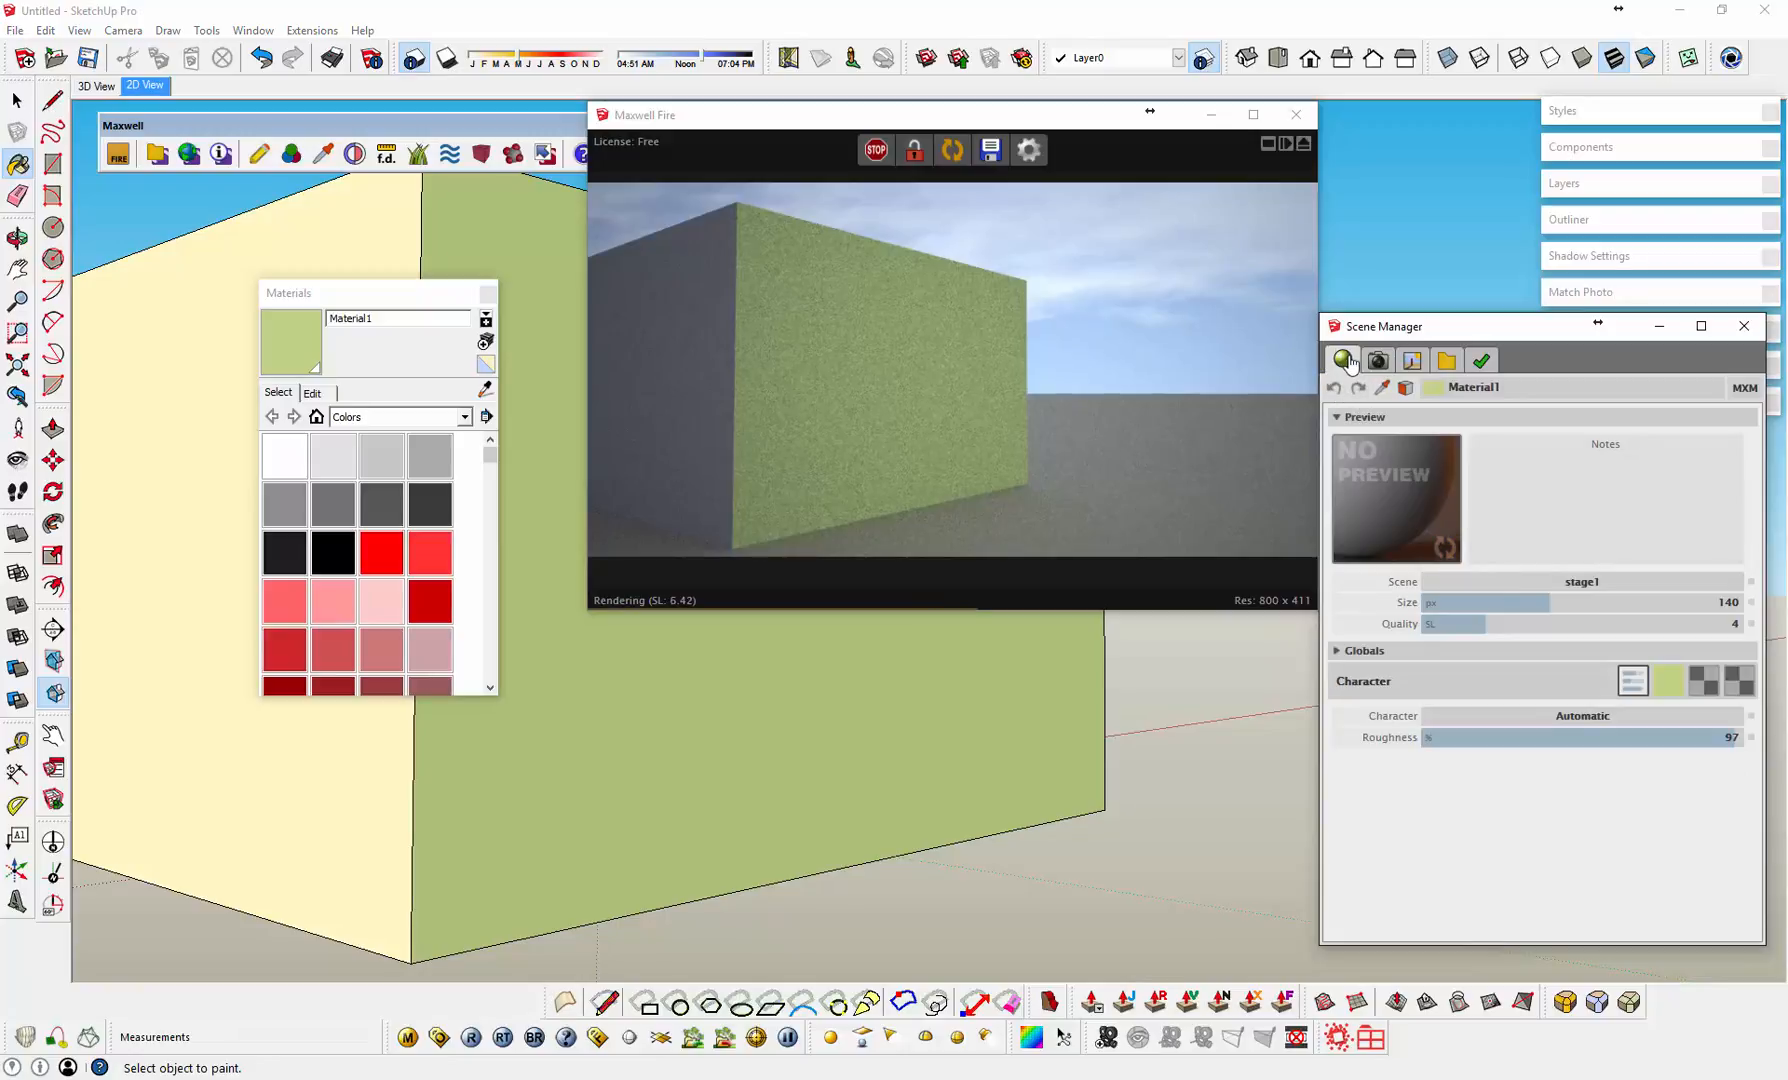
drag(1358, 334, 1358, 317)
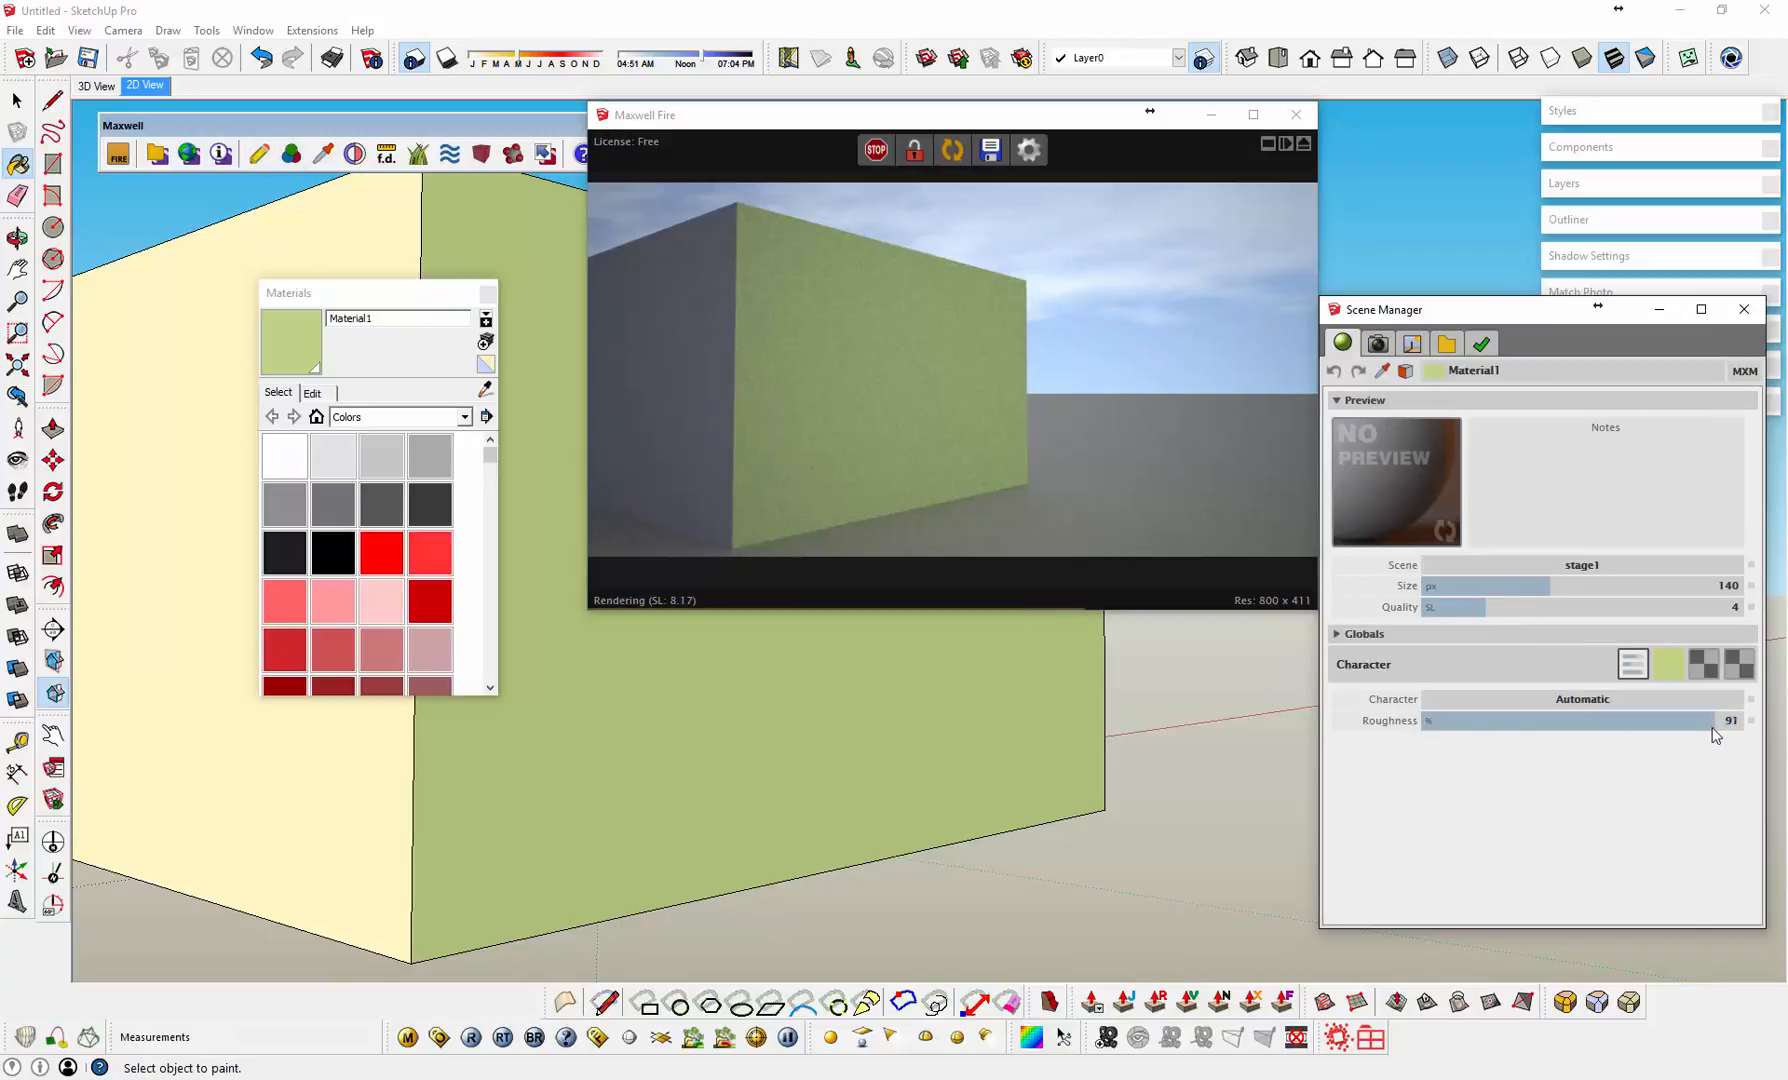
drag(1714, 735, 1488, 735)
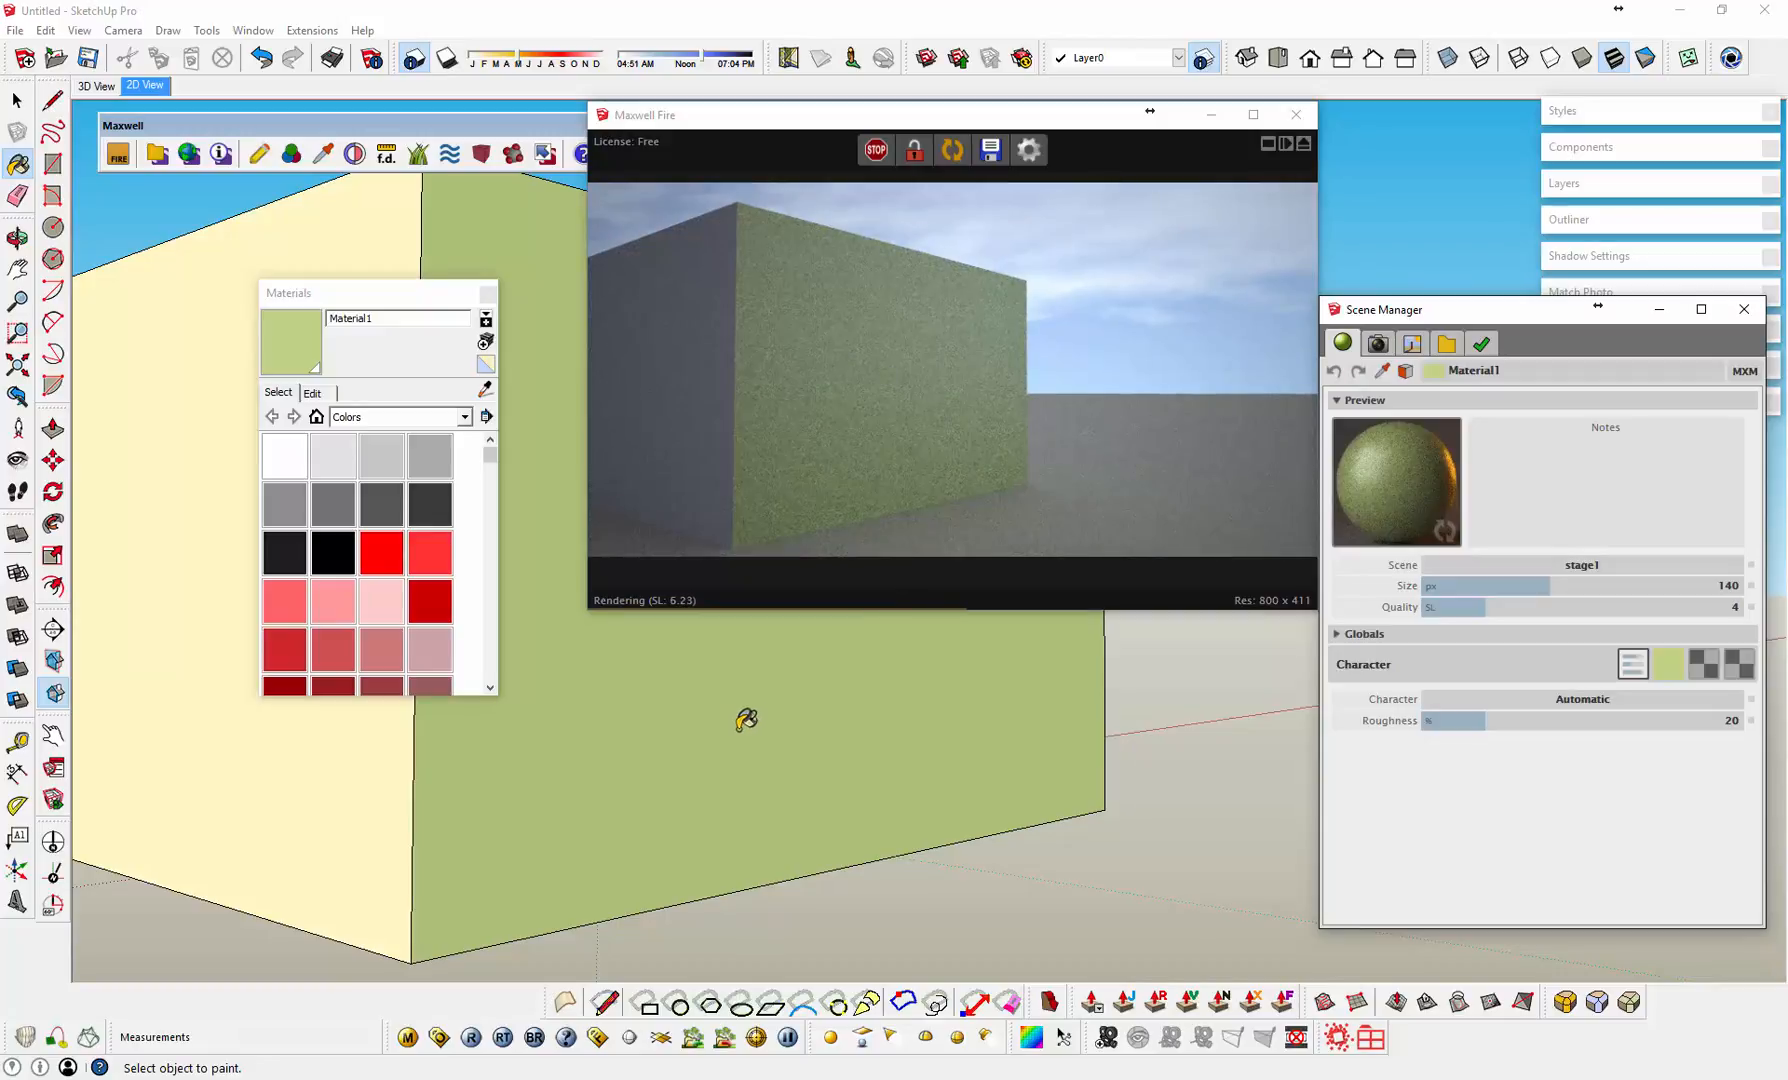
Step: Set Material1's roughness to 1 and inspect the reflections on the green face from another angle
middle_drag(743, 725, 792, 732)
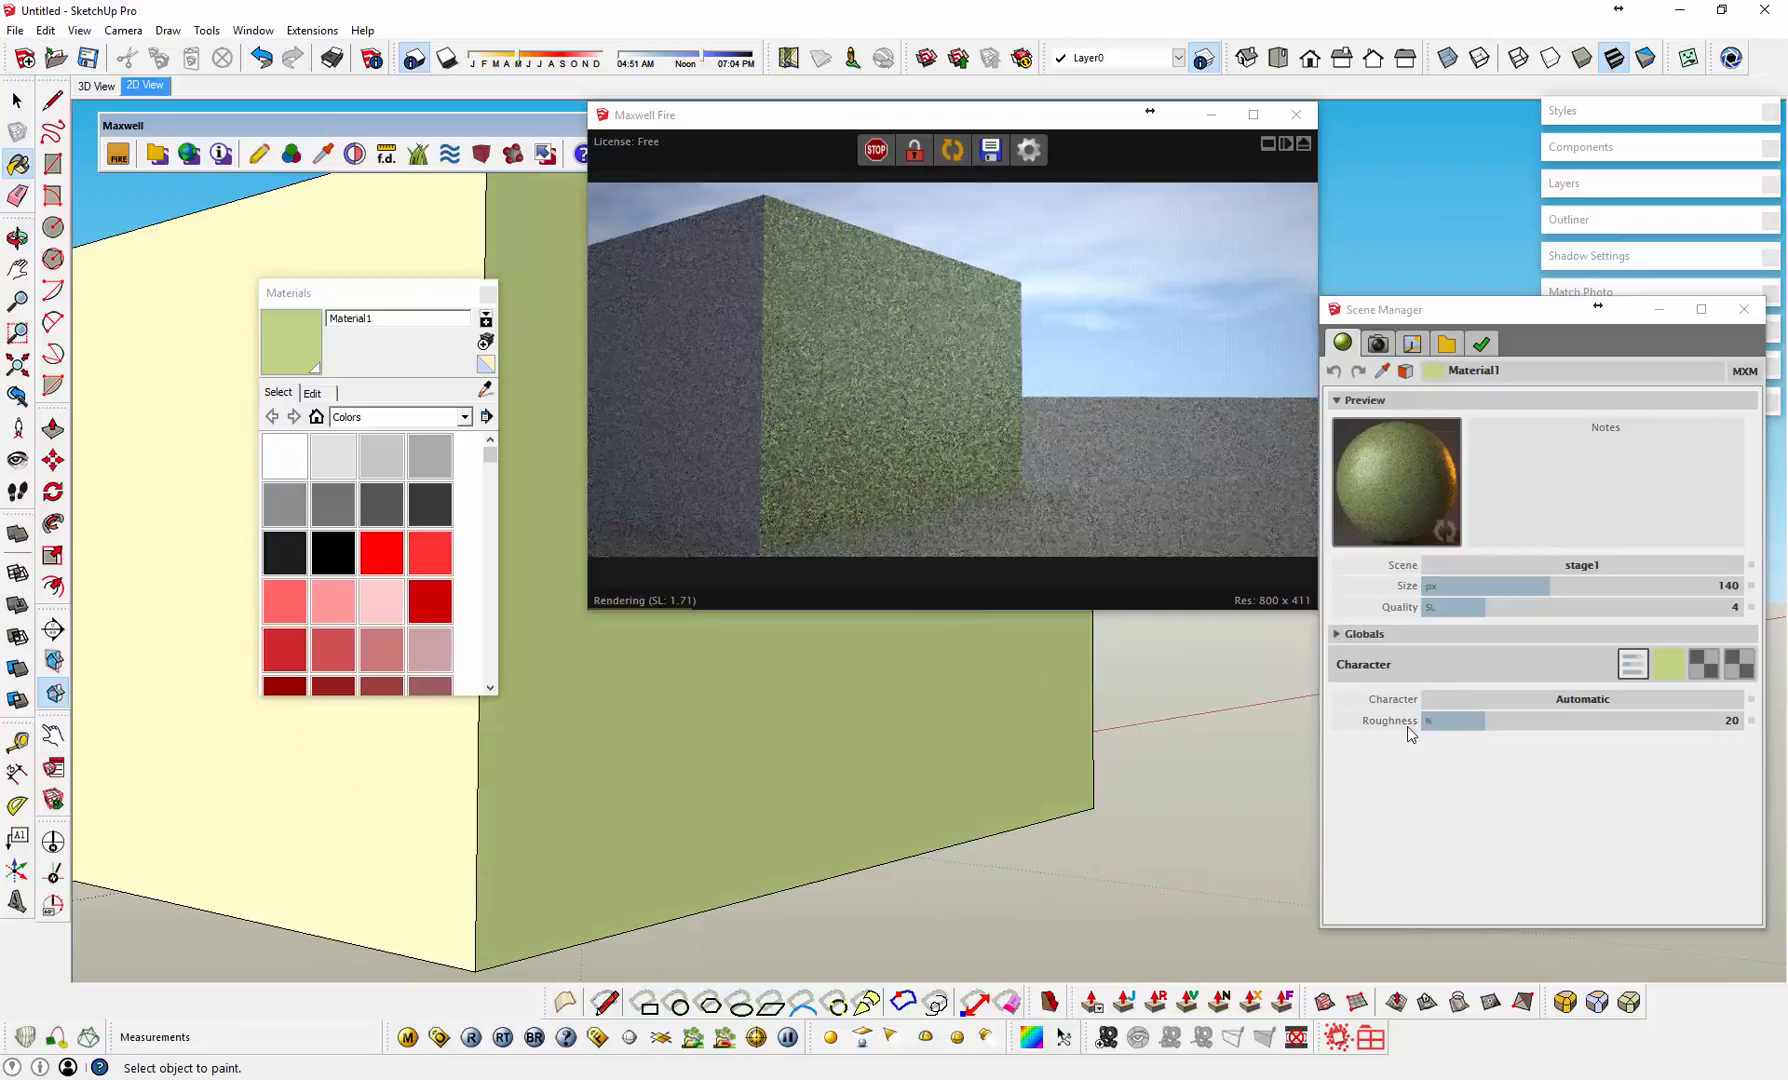
drag(1479, 721, 1444, 721)
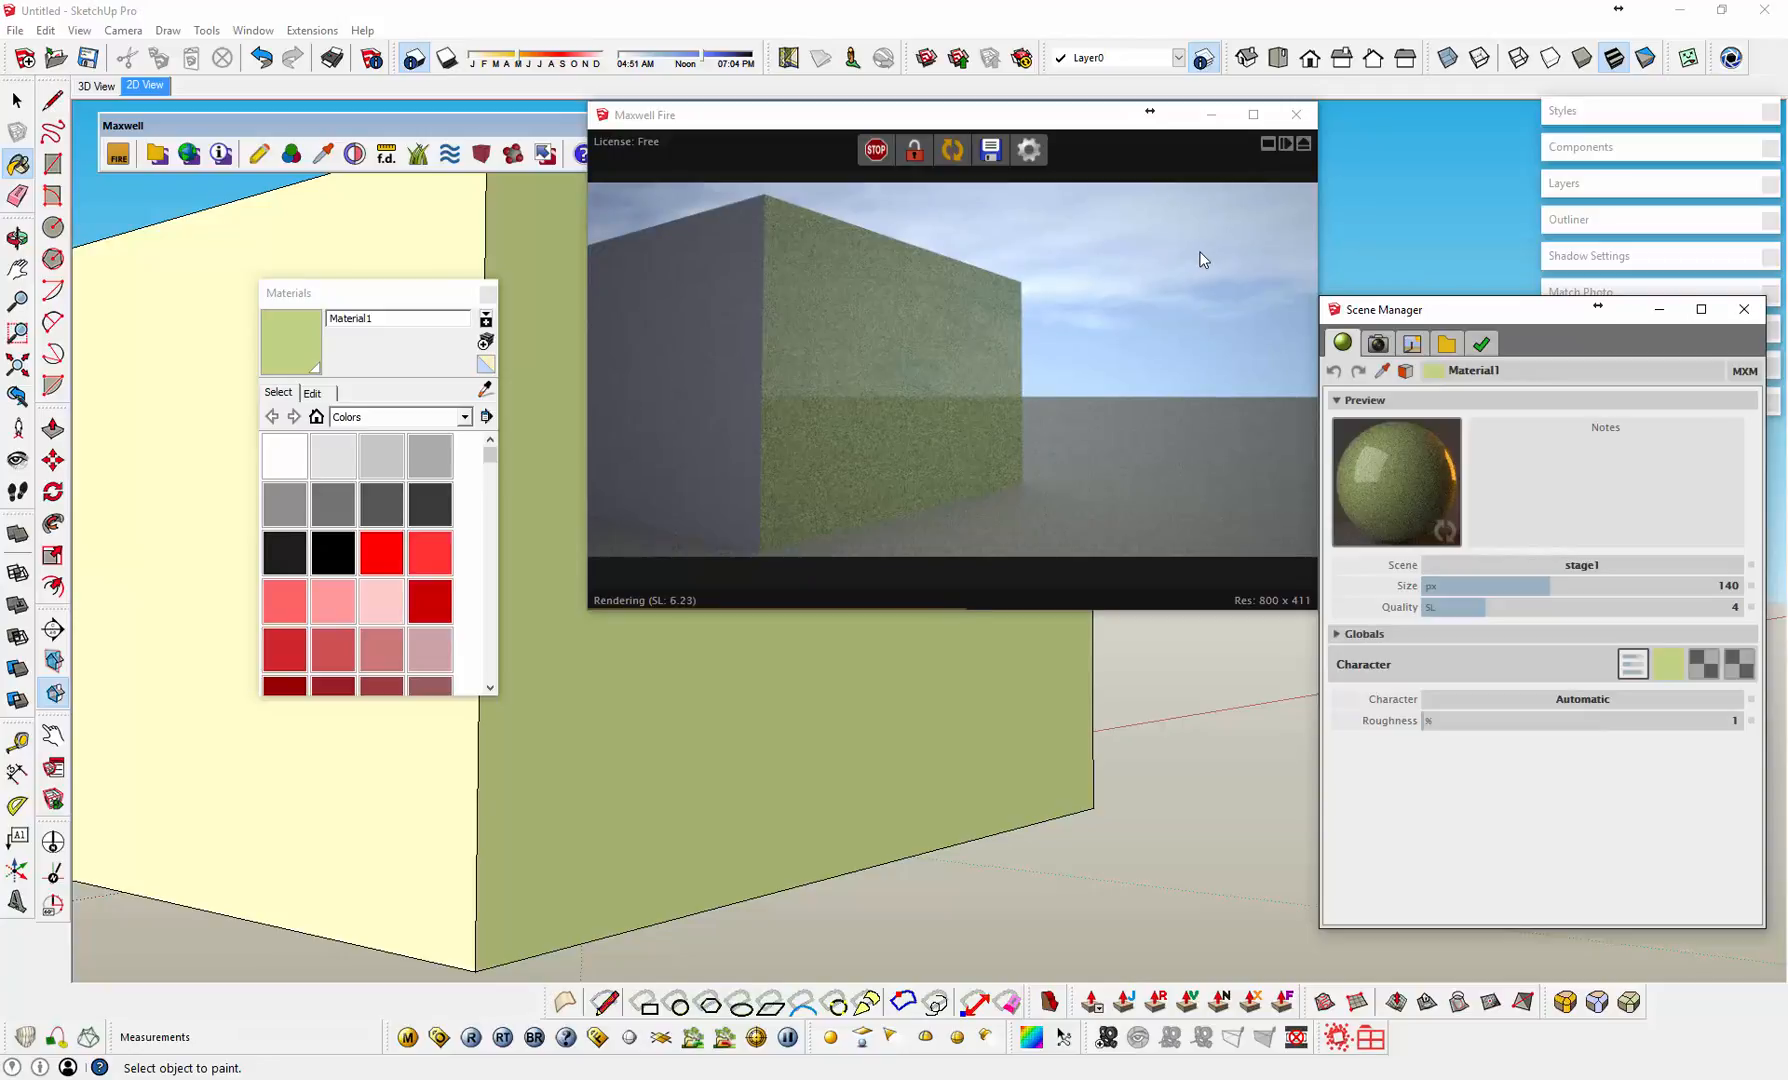
mouse_move(670, 722)
middle_down()
mouse_move(802, 730)
mouse_move(742, 666)
mouse_move(798, 718)
middle_up()
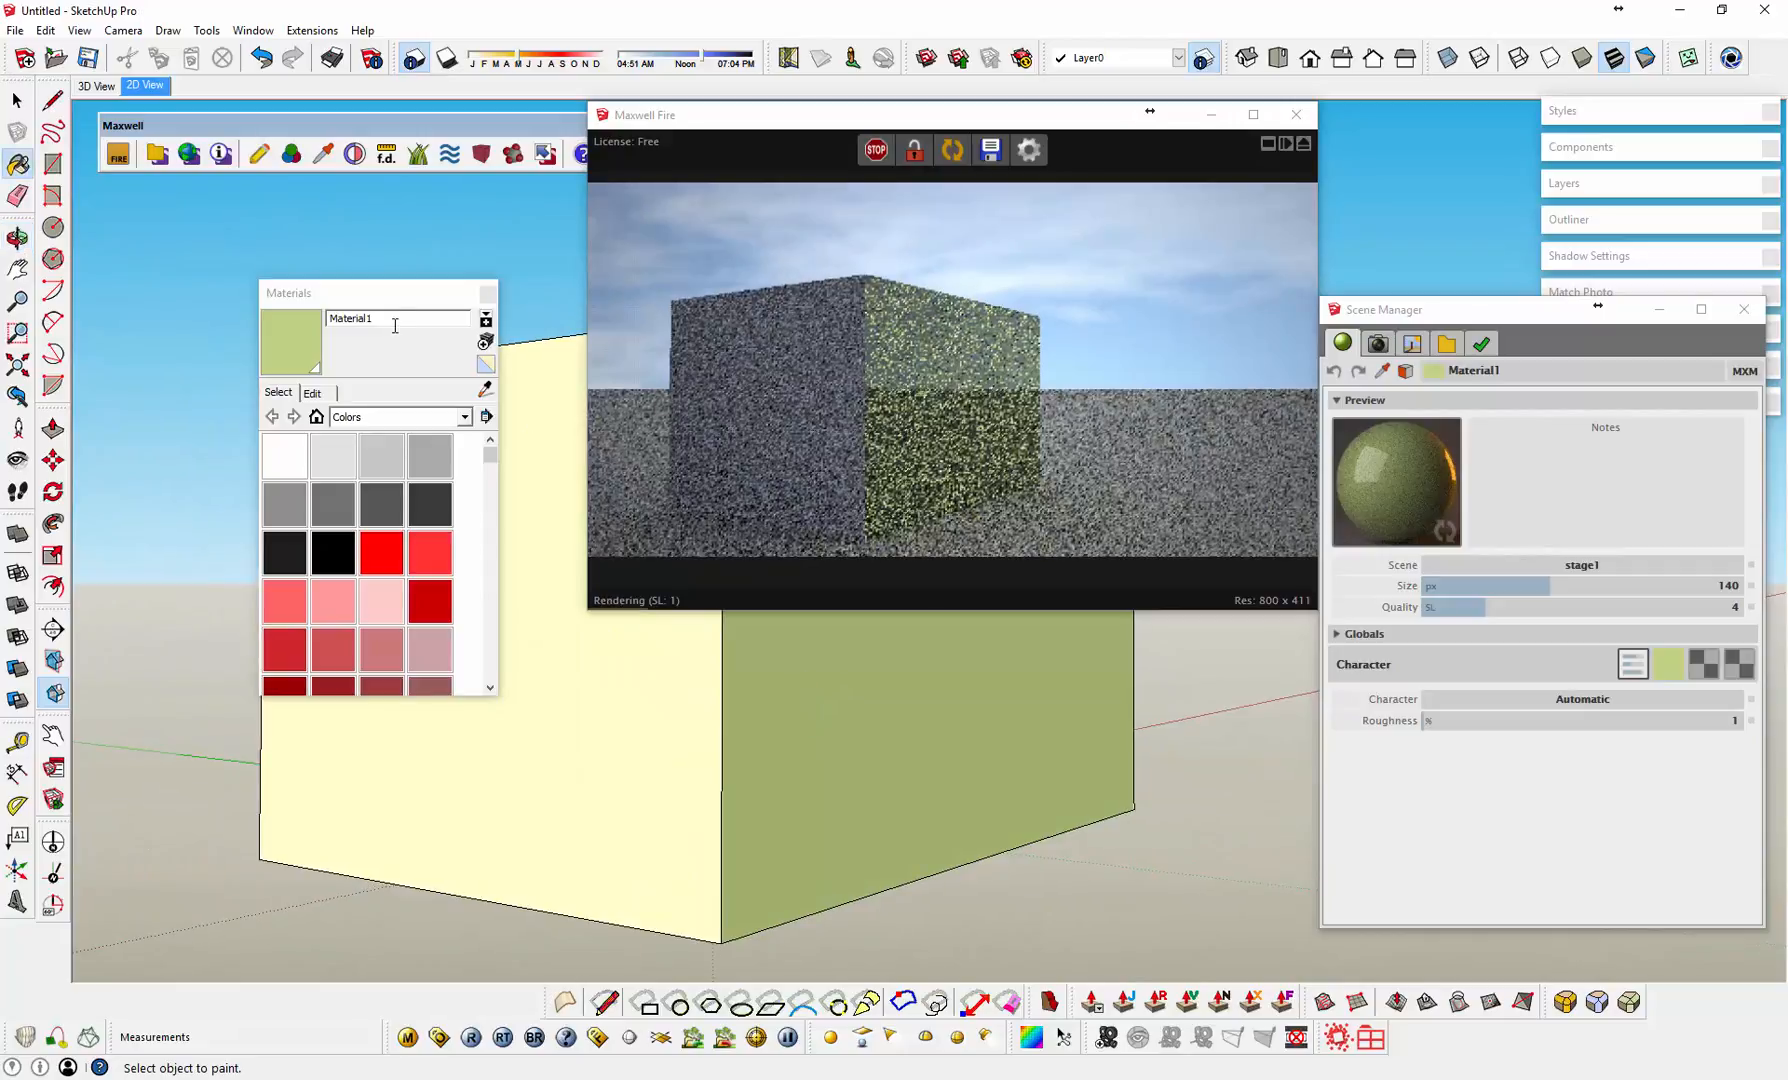
Step: Paint the box's cream front face with Metal_Corrogated_Shiny from the Metal collection and refresh the Maxwell Fire render
drag(389, 298, 243, 212)
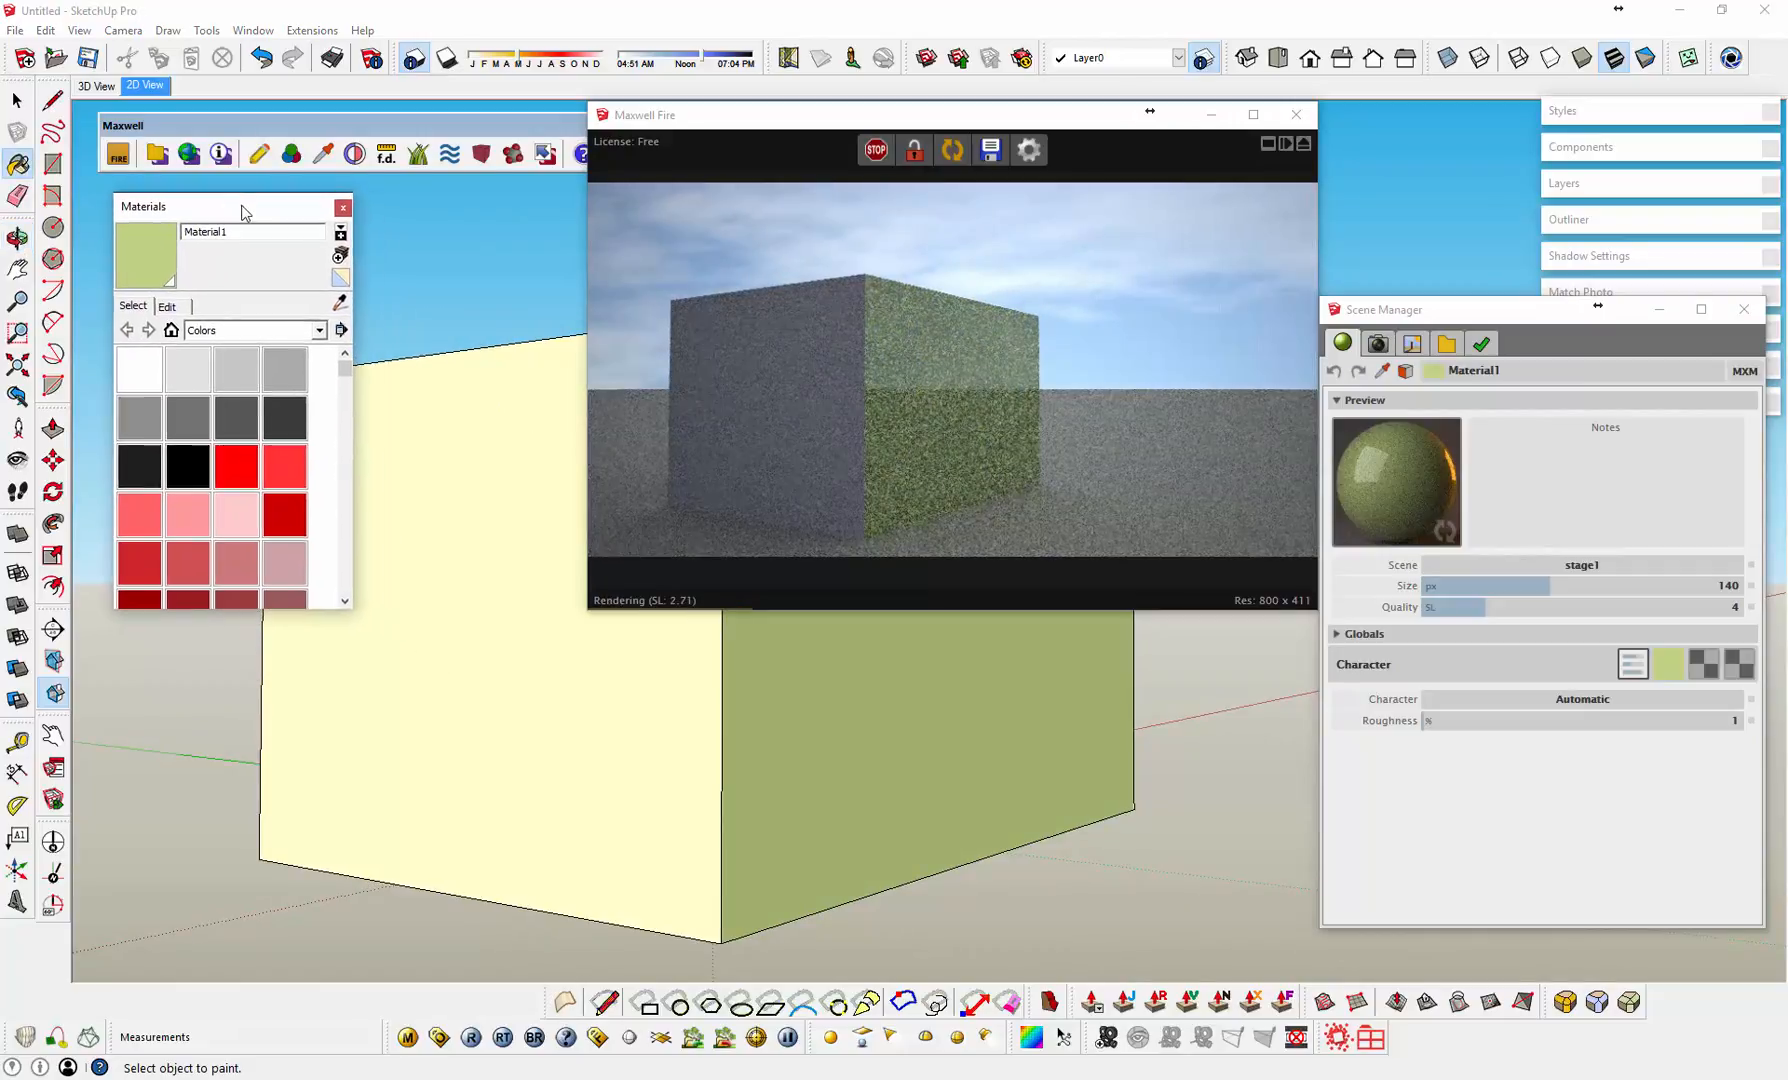
click(248, 338)
click(230, 463)
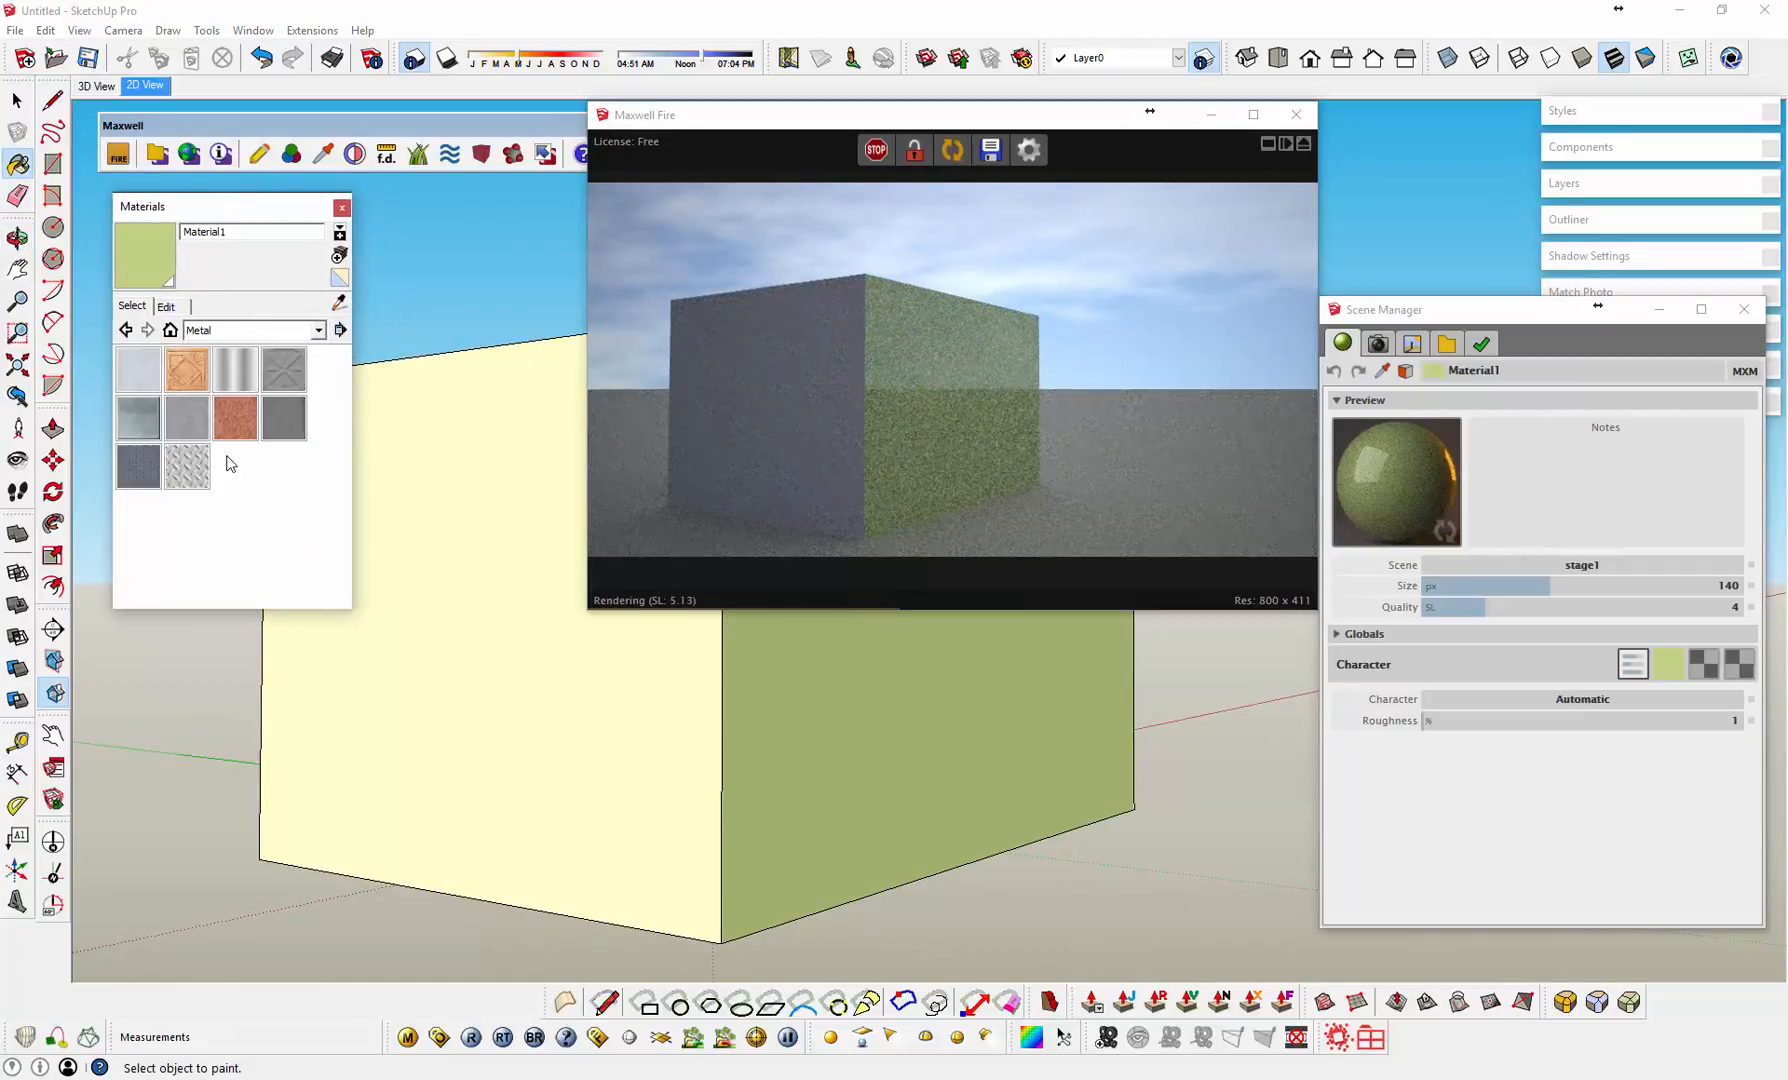
click(230, 379)
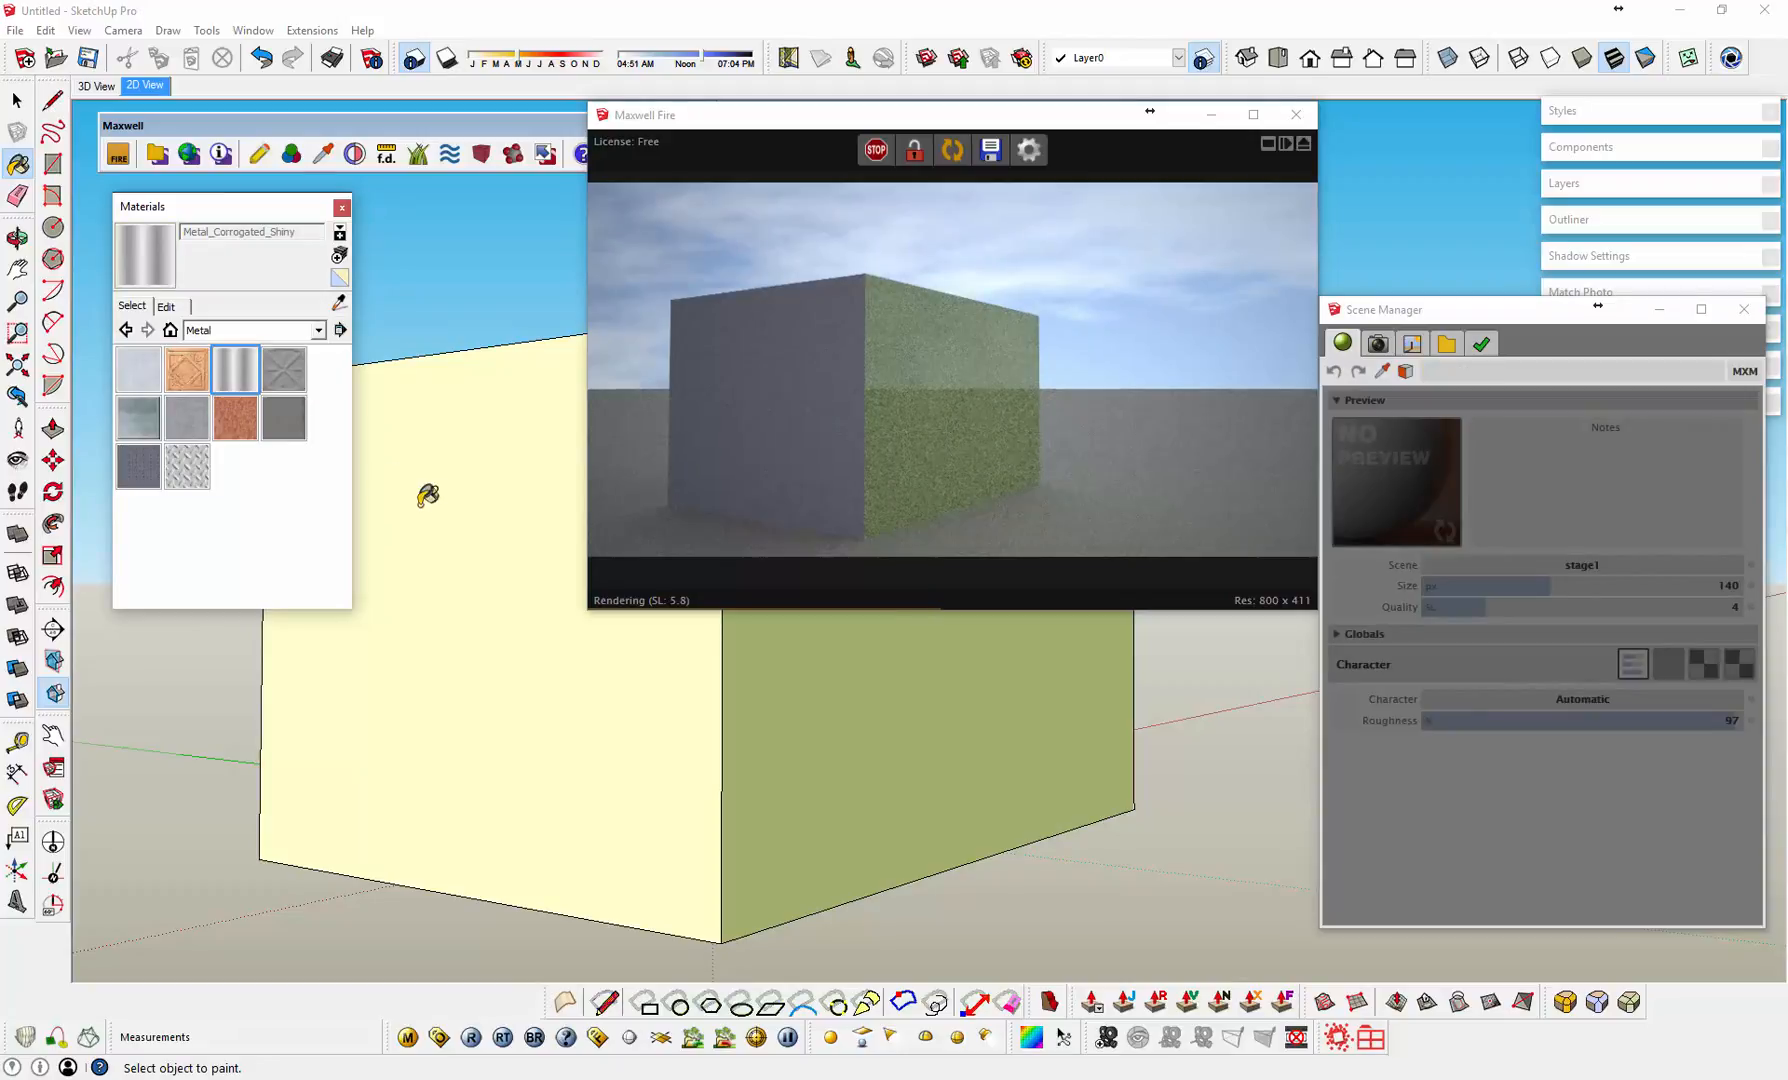
click(458, 512)
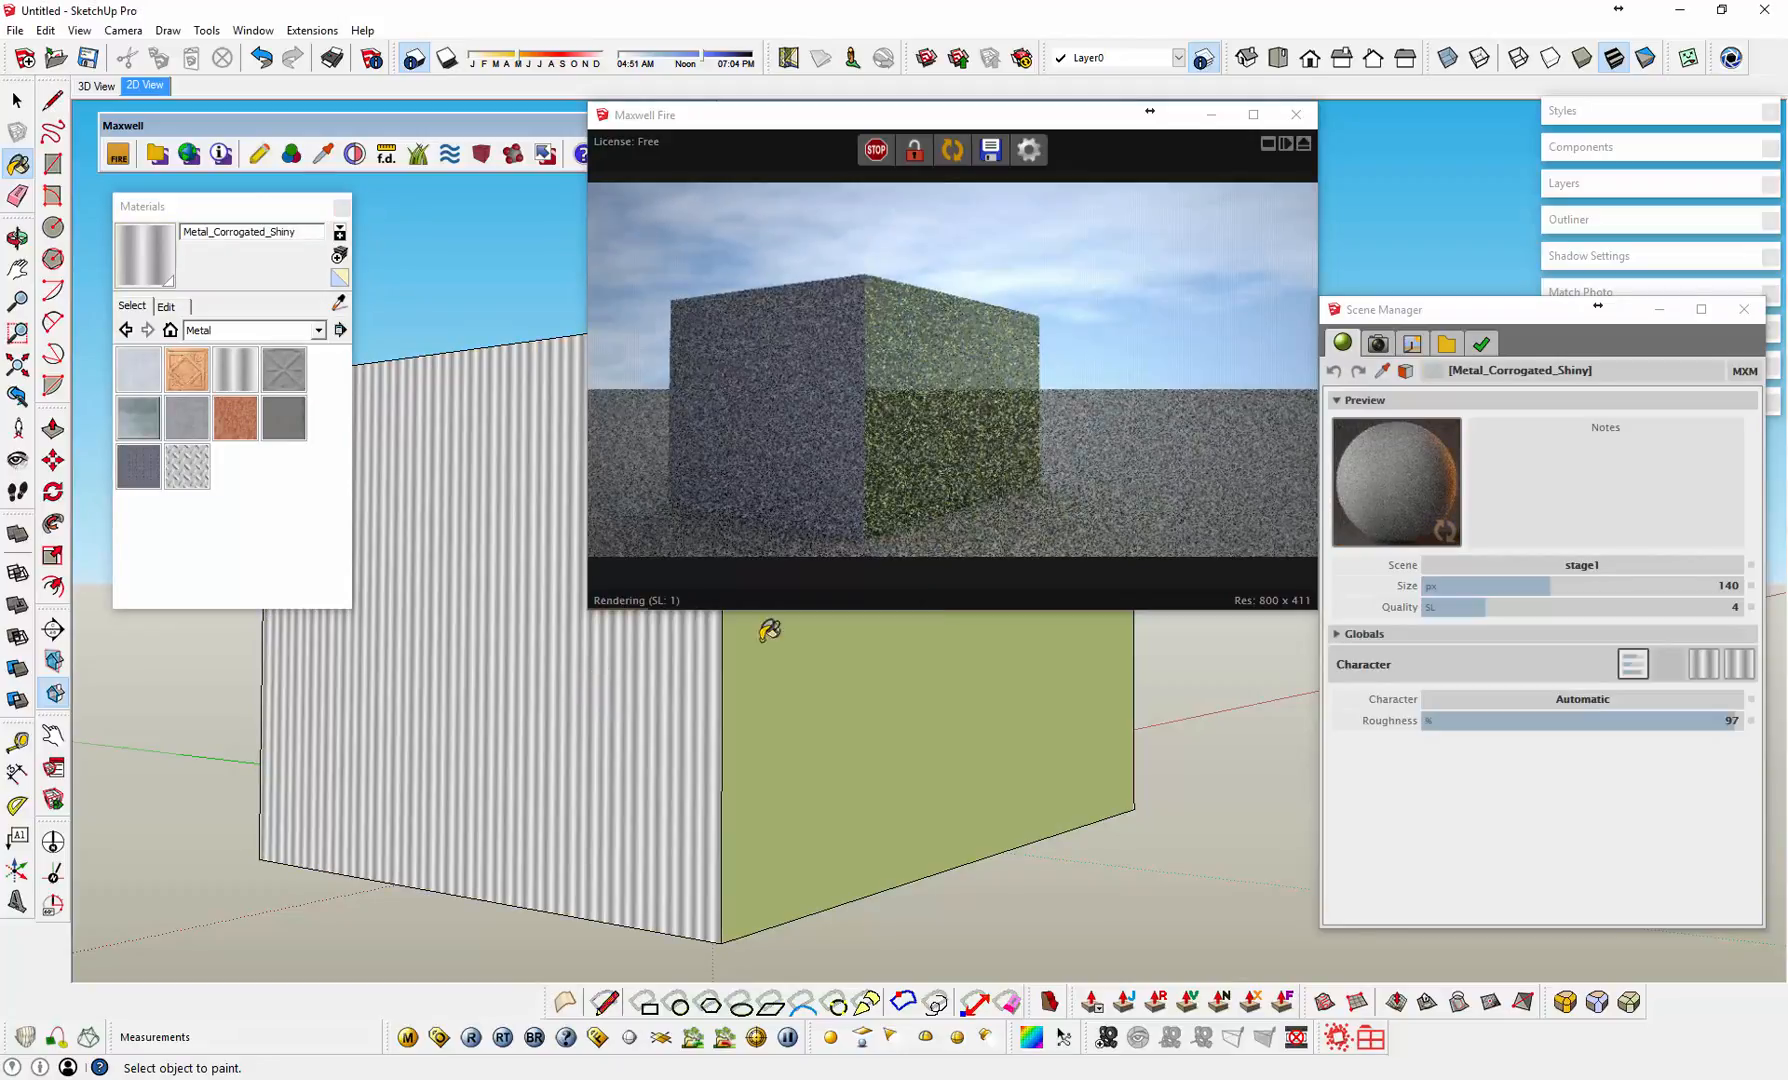
click(952, 152)
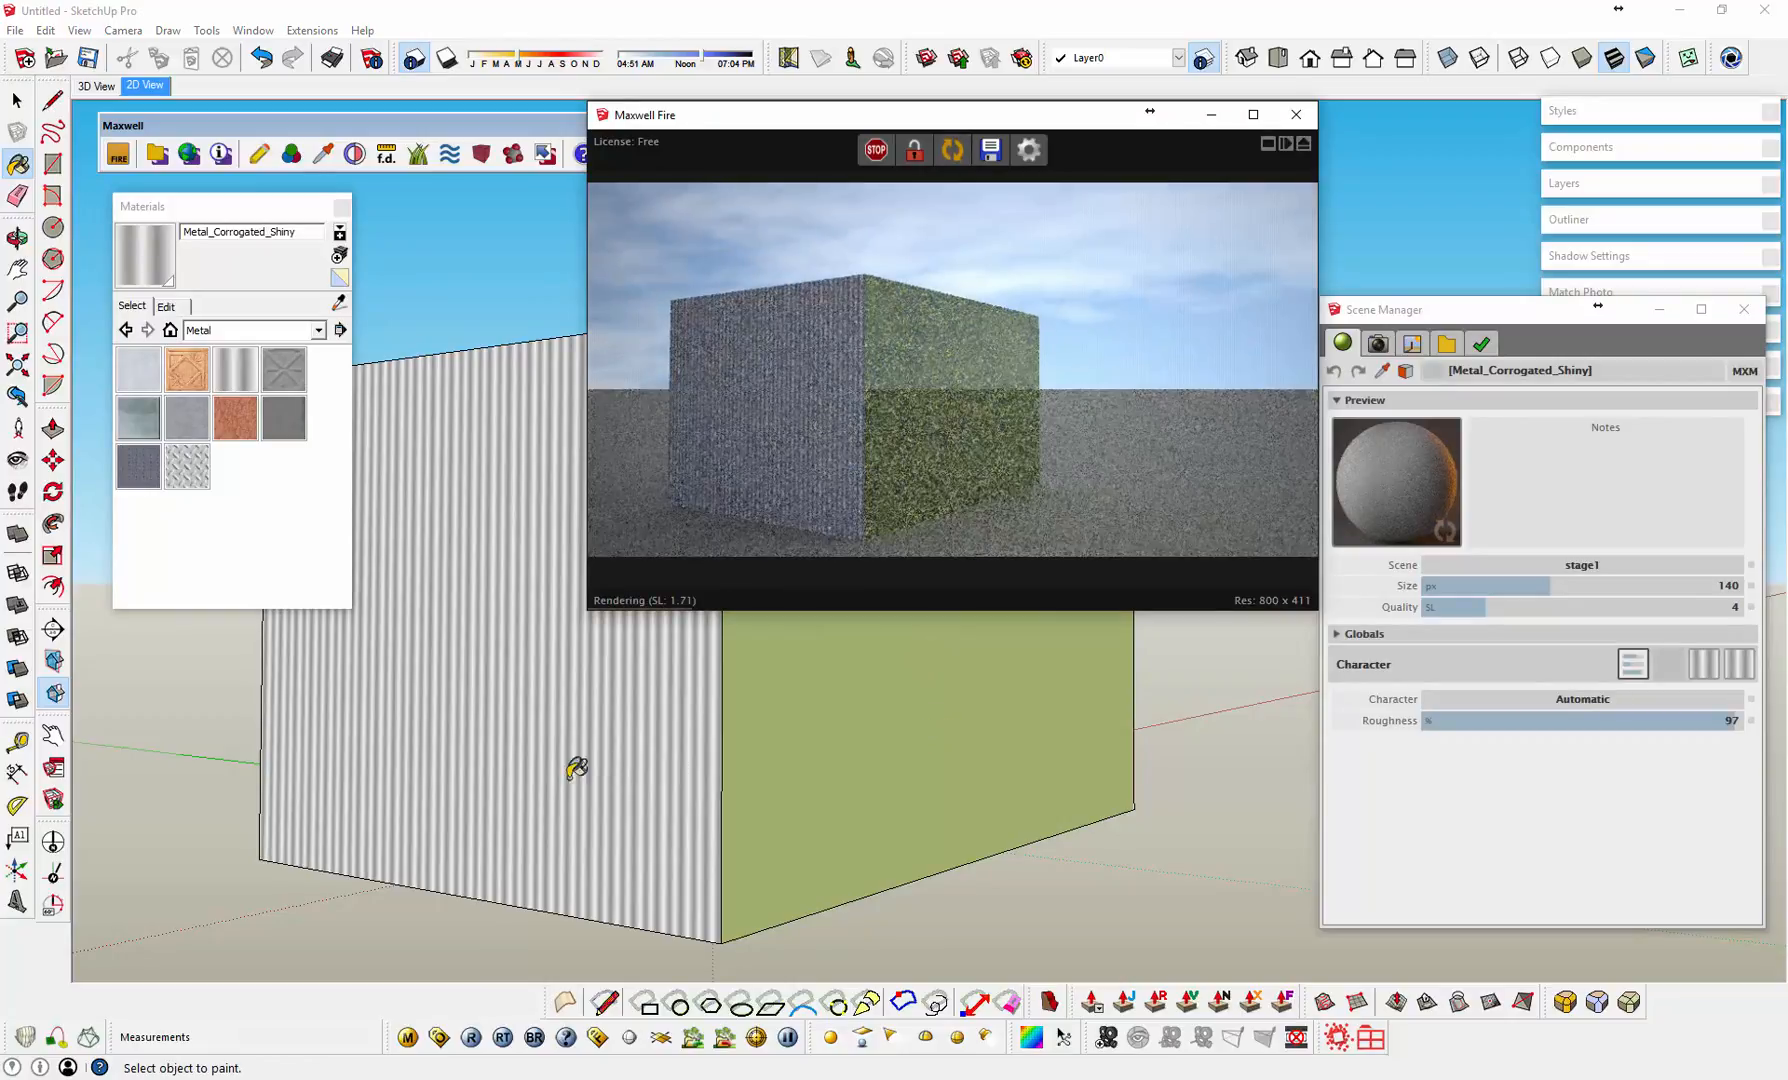
Step: Set the Metal_Corrogated_Shiny material's roughness to 23 and view the box from another side
middle_drag(567, 786, 789, 781)
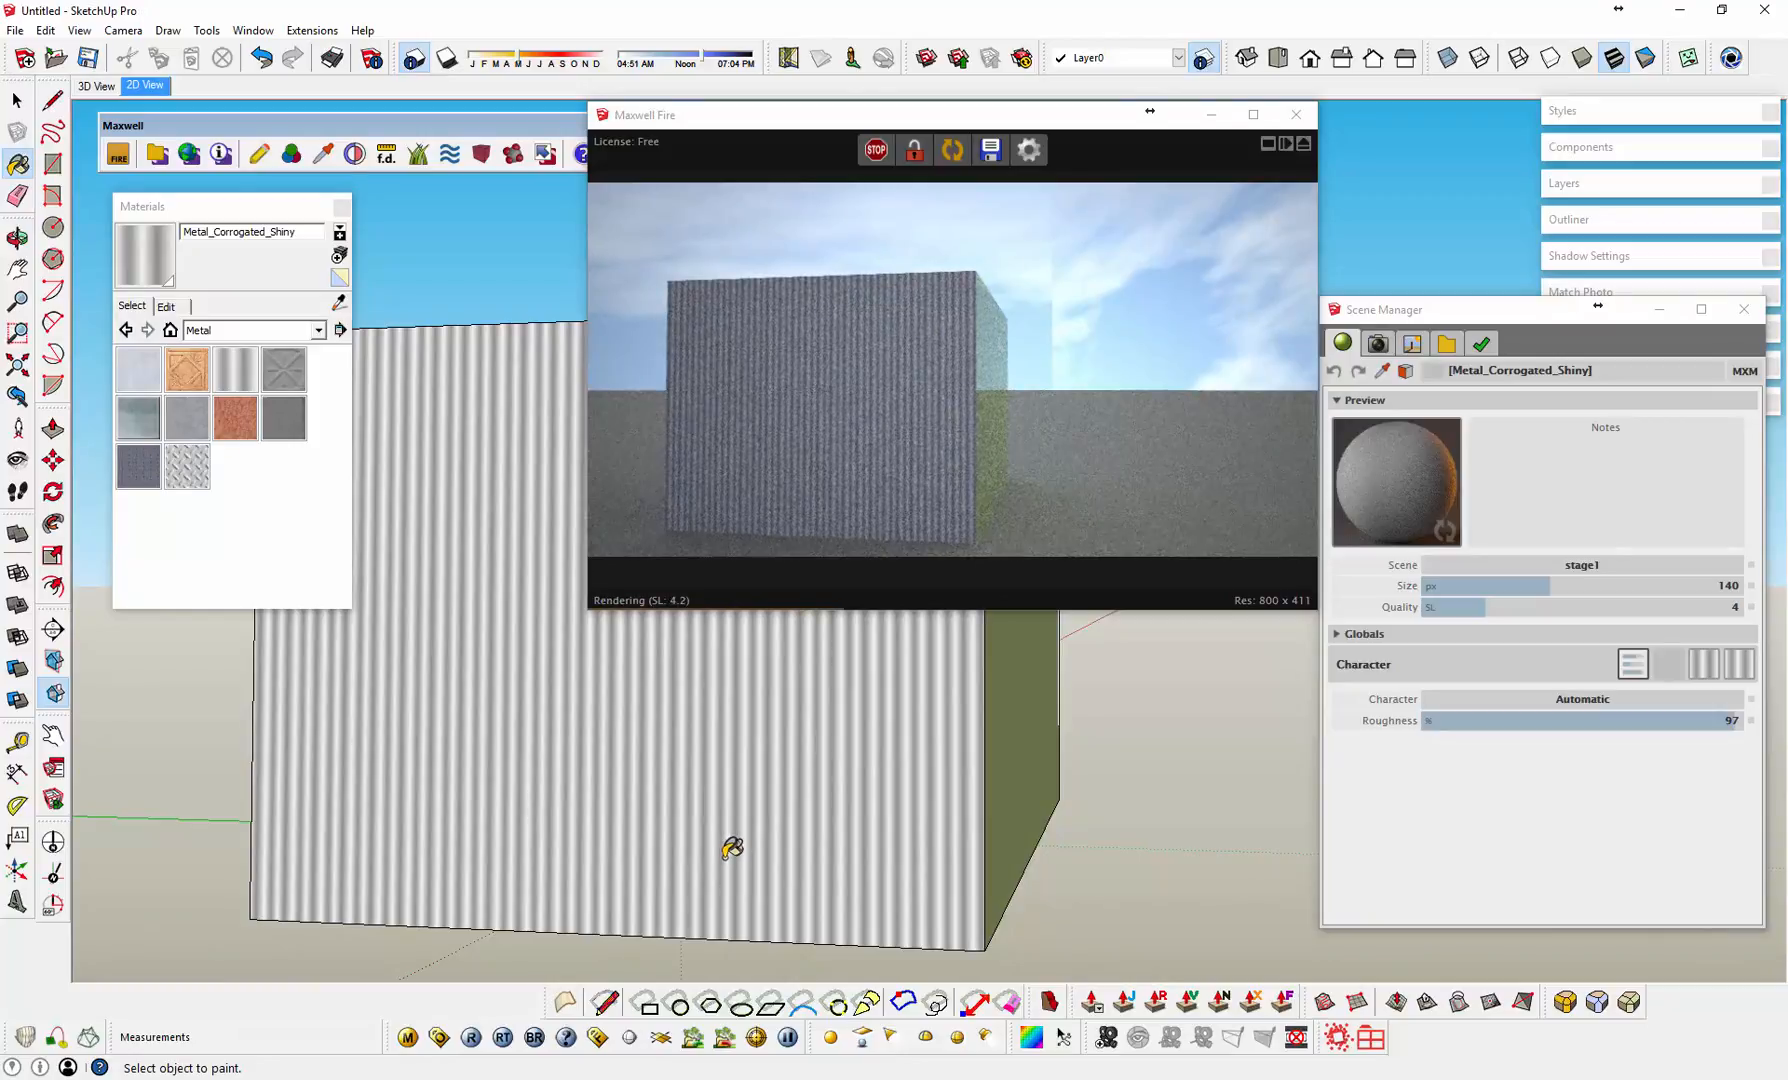
drag(1570, 726, 1495, 726)
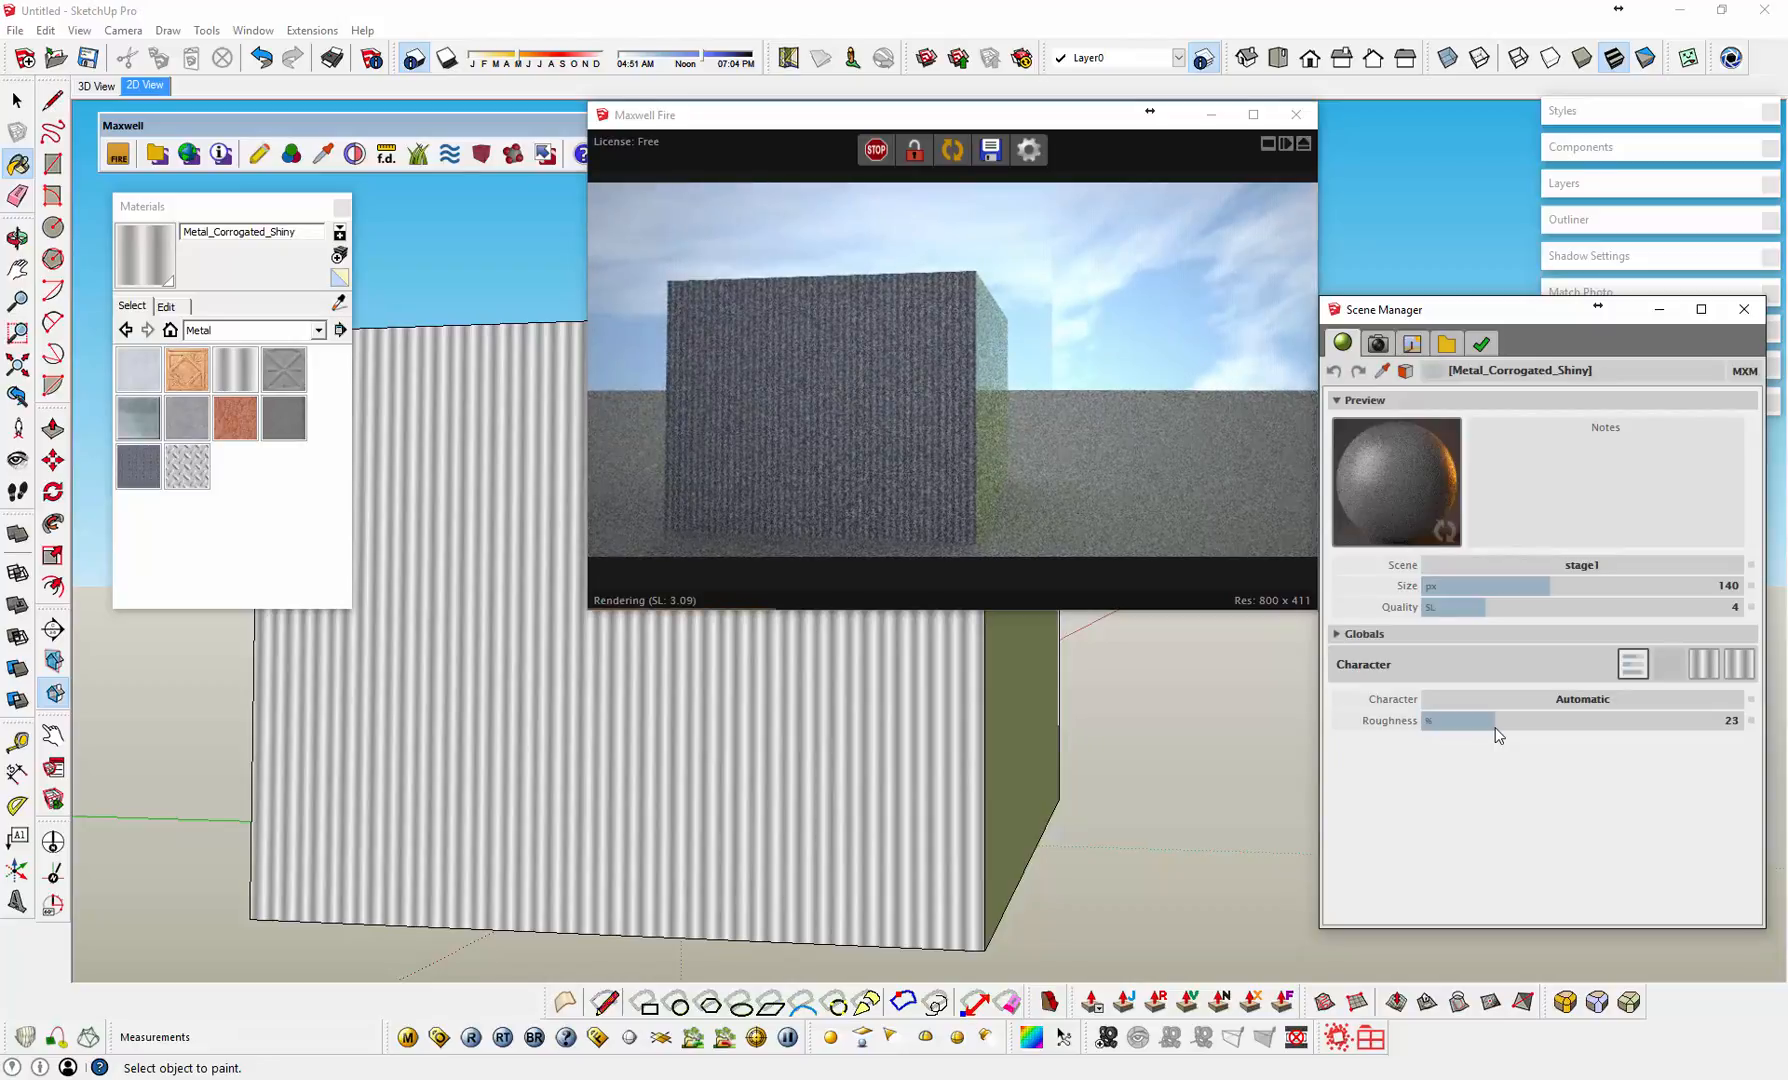
mouse_move(507, 693)
middle_down()
mouse_move(894, 690)
mouse_move(702, 606)
mouse_move(686, 713)
middle_up()
scroll(686, 713, up, 1)
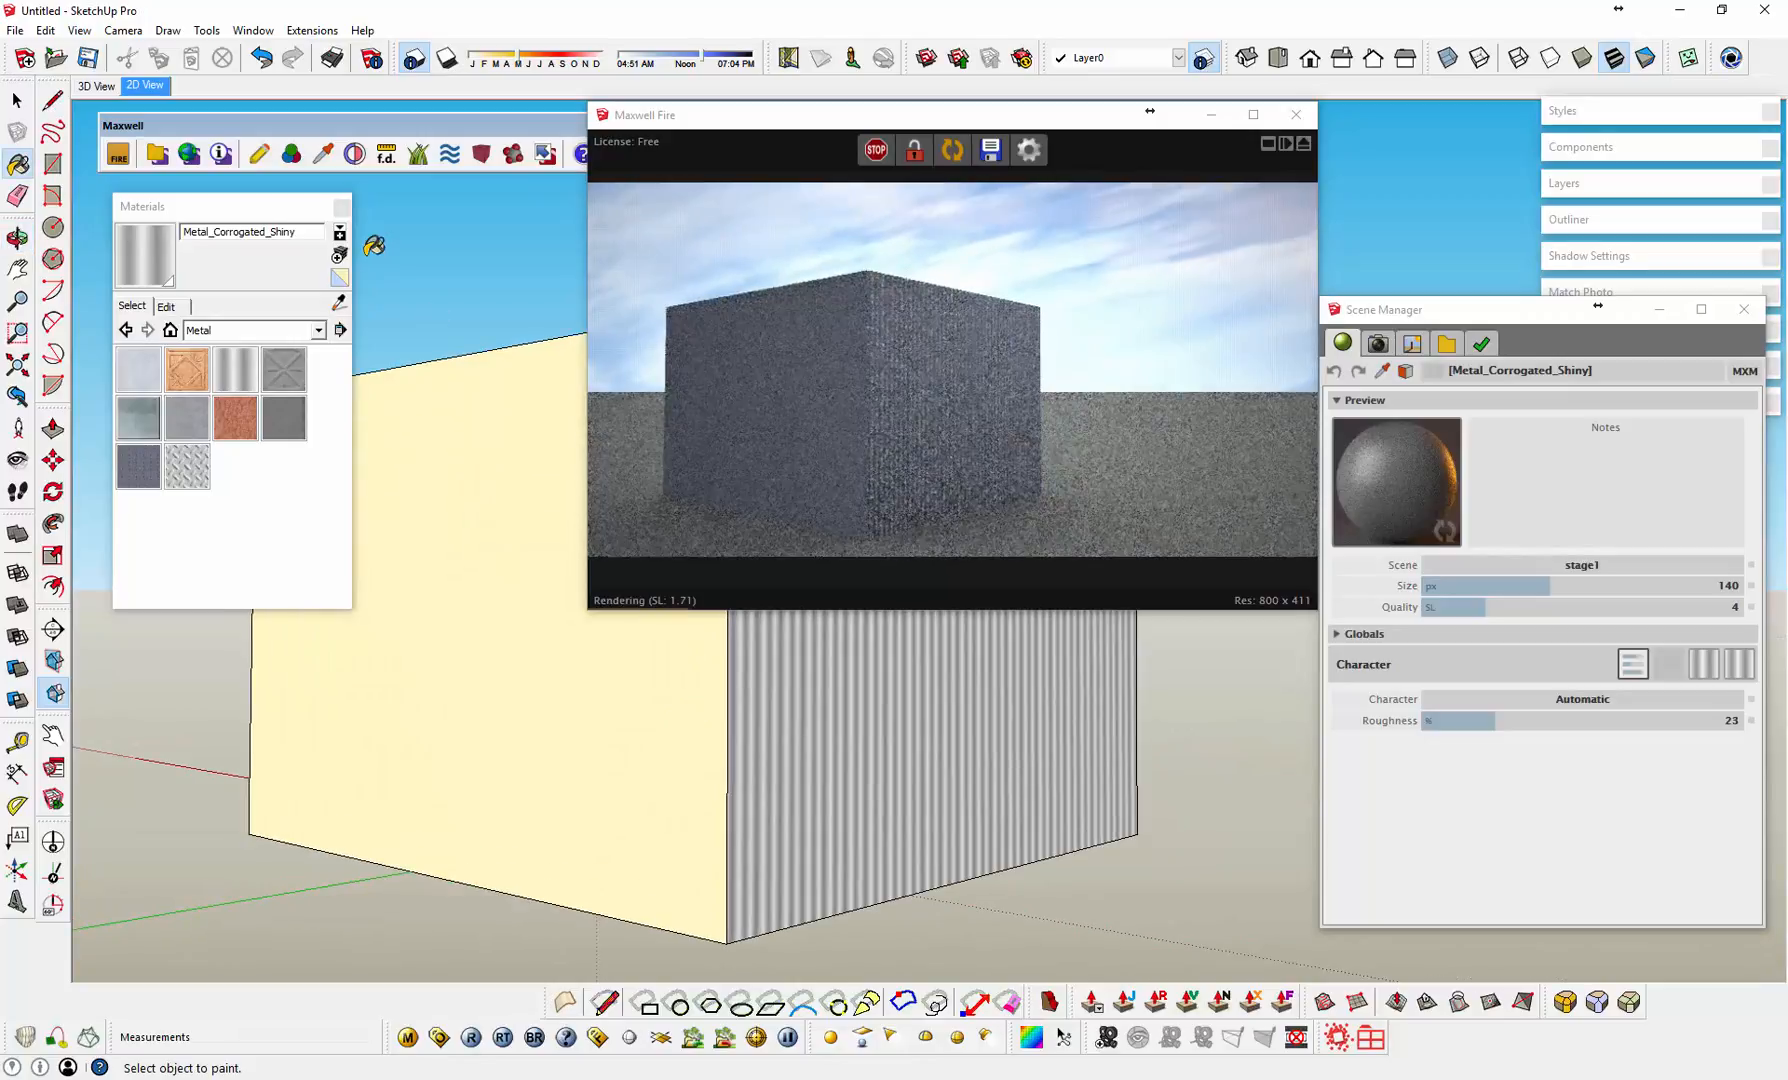
Step: Switch to the Maxwell Render Resources site in Chrome, browse the MXM materials and open Cracked Tree Bark
click(189, 156)
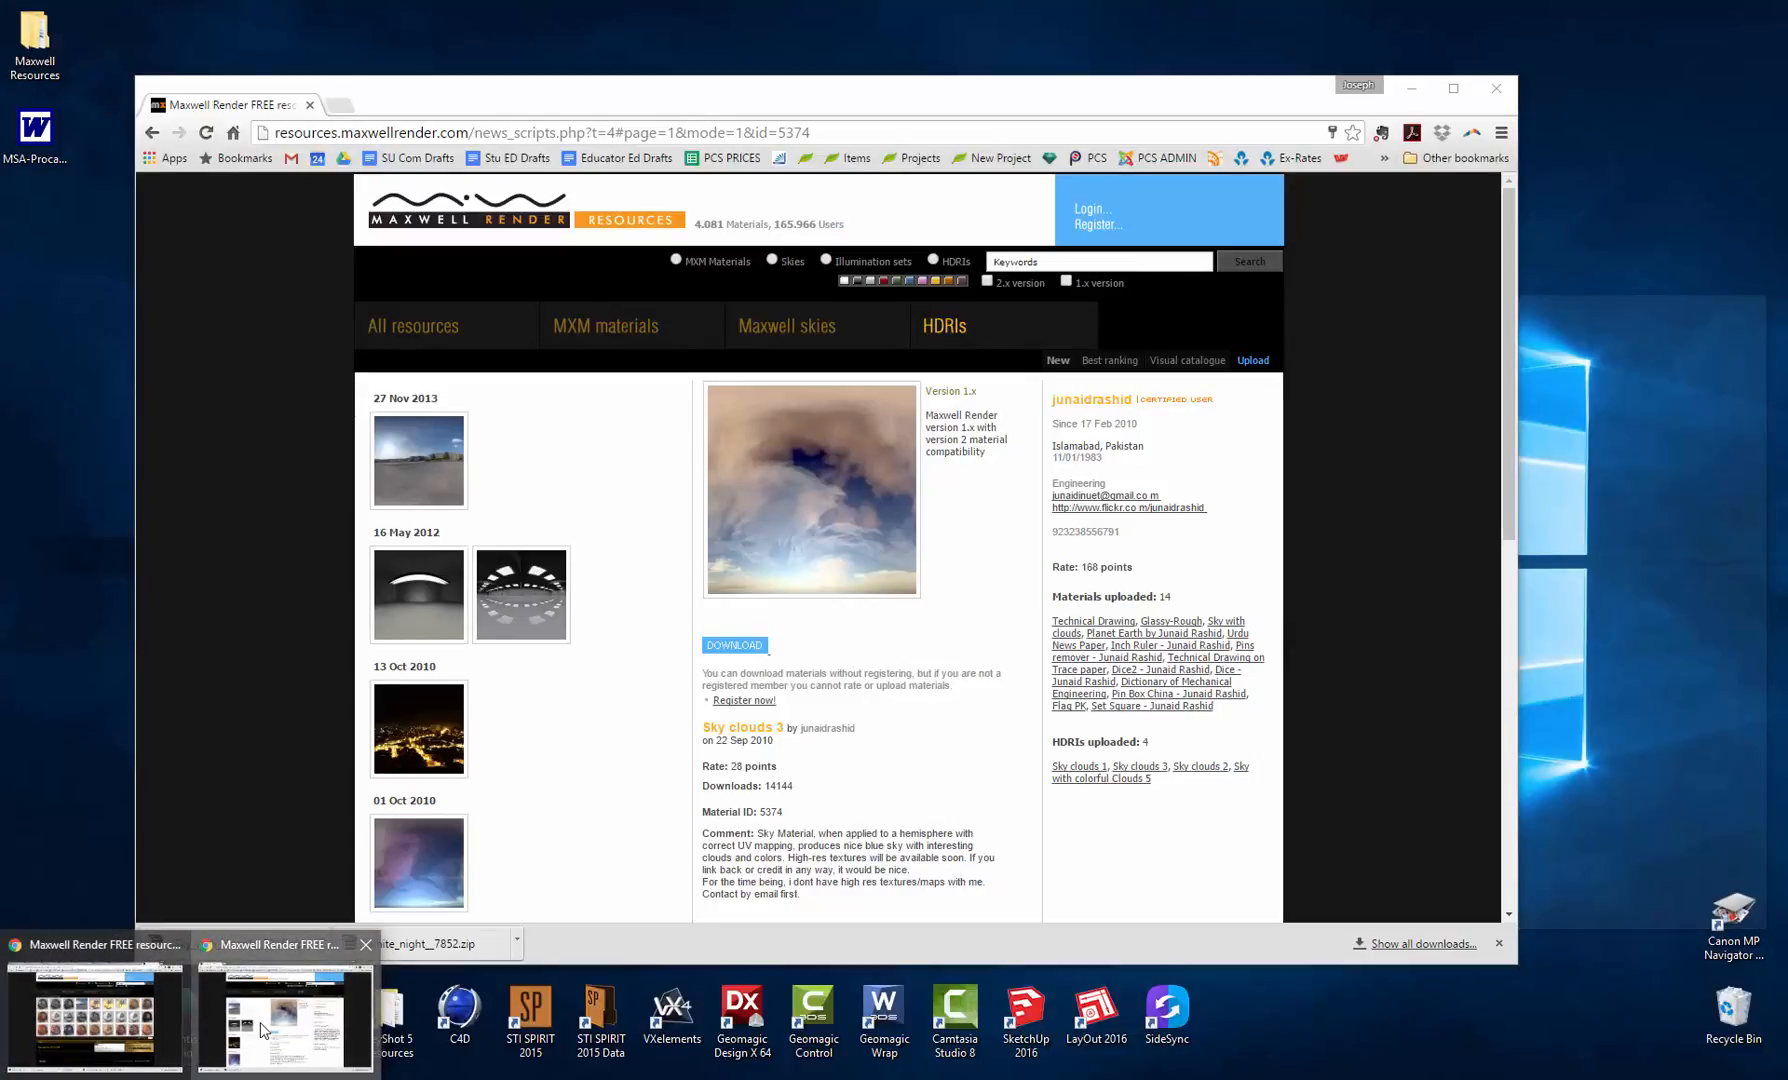
click(260, 1023)
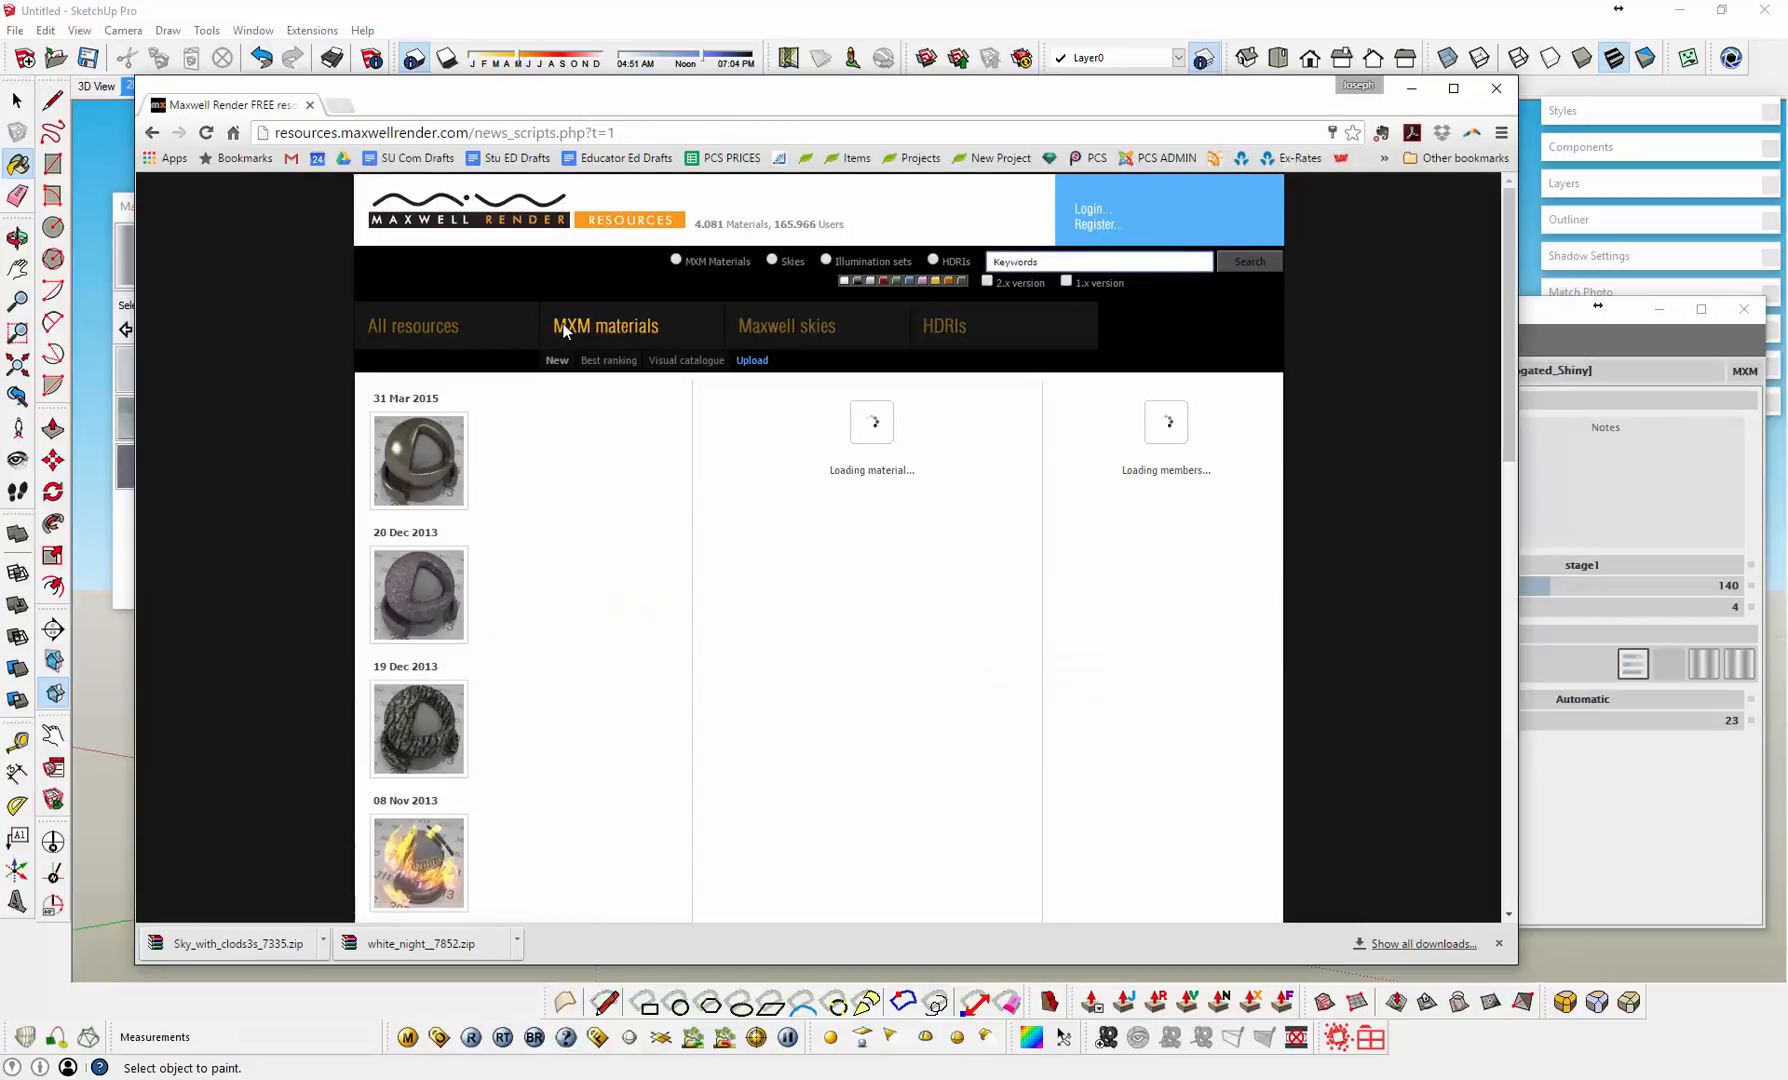
scroll(523, 587, down, 5)
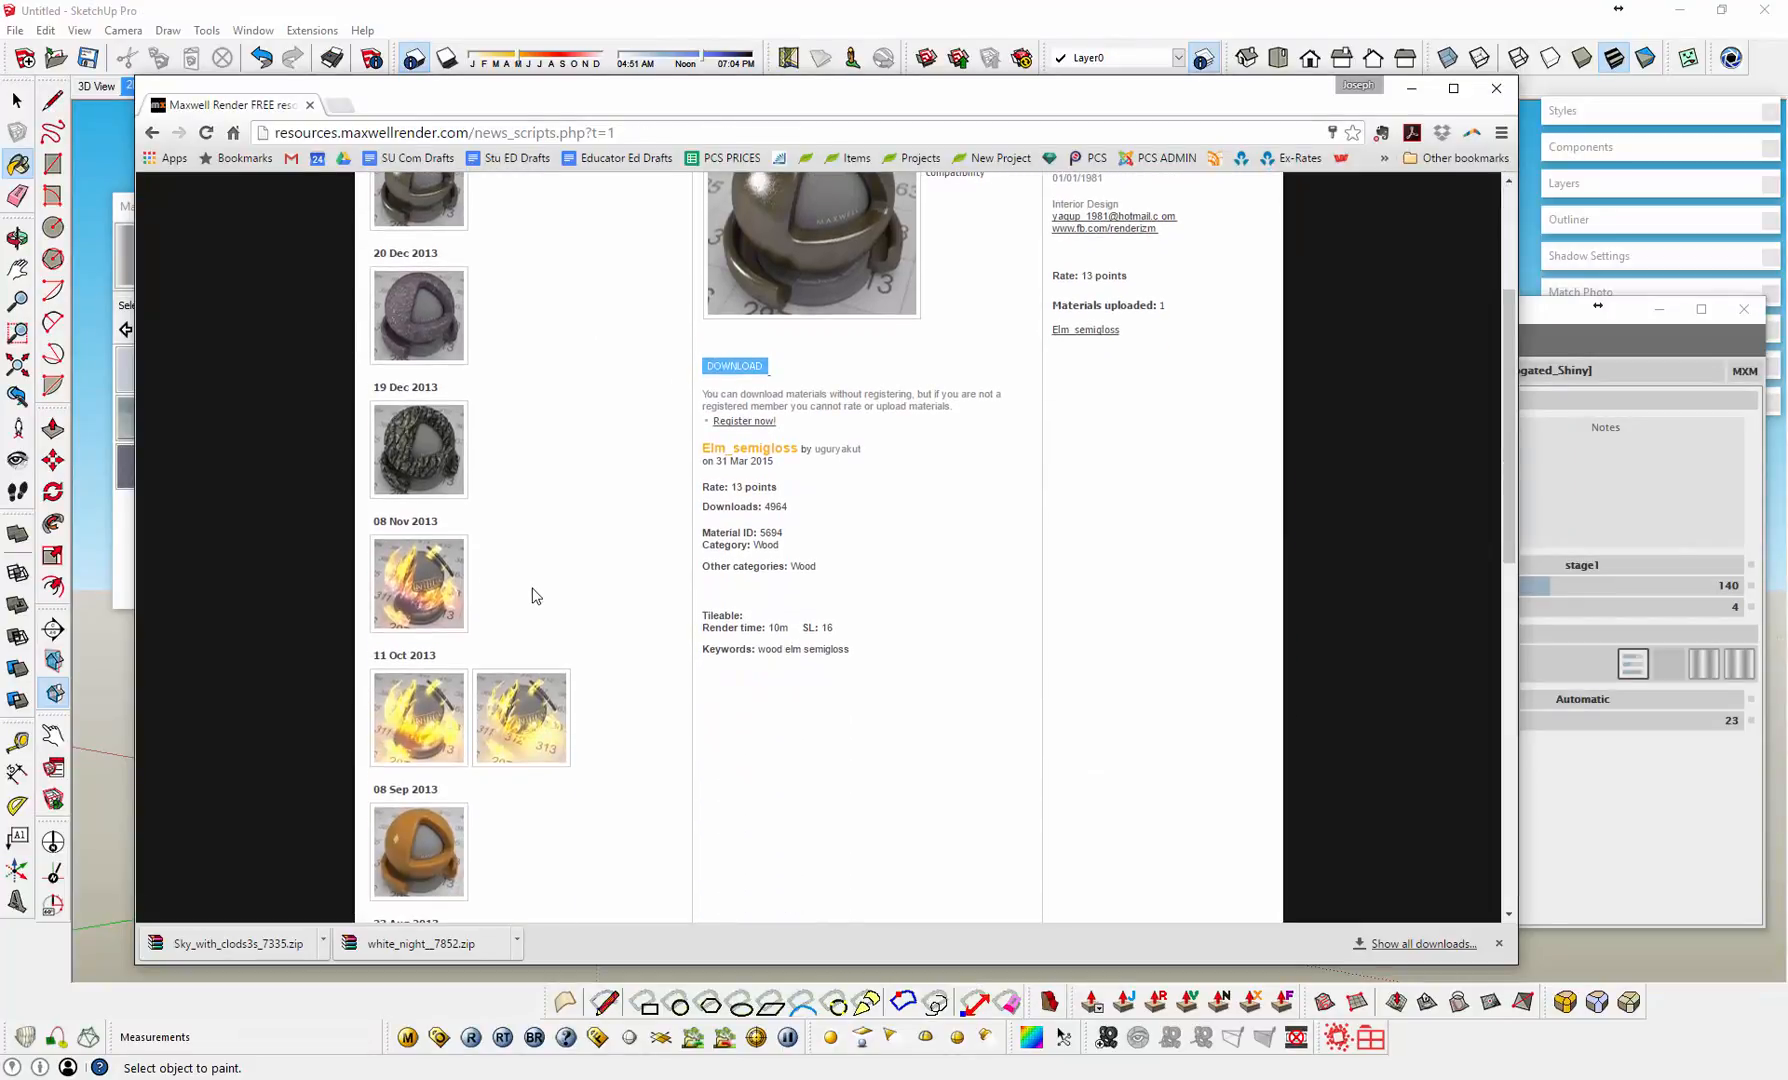
scroll(534, 587, down, 5)
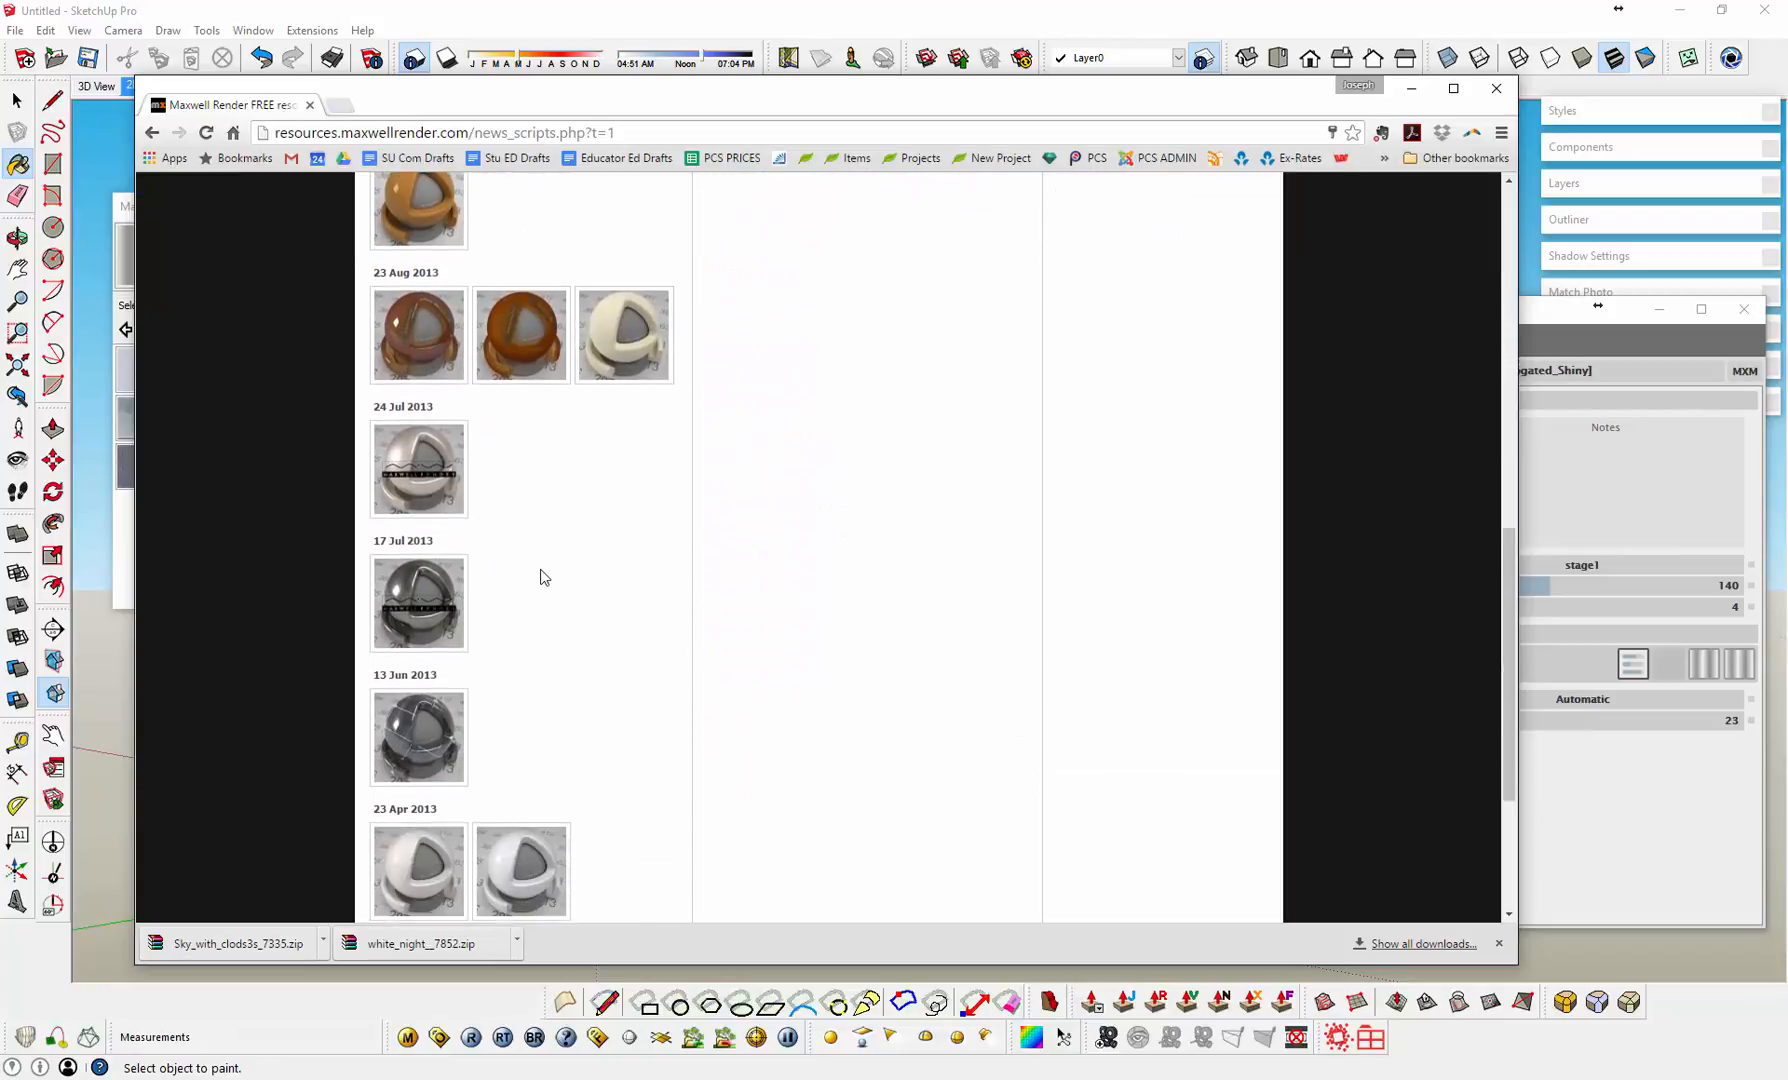
scroll(541, 577, down, 1)
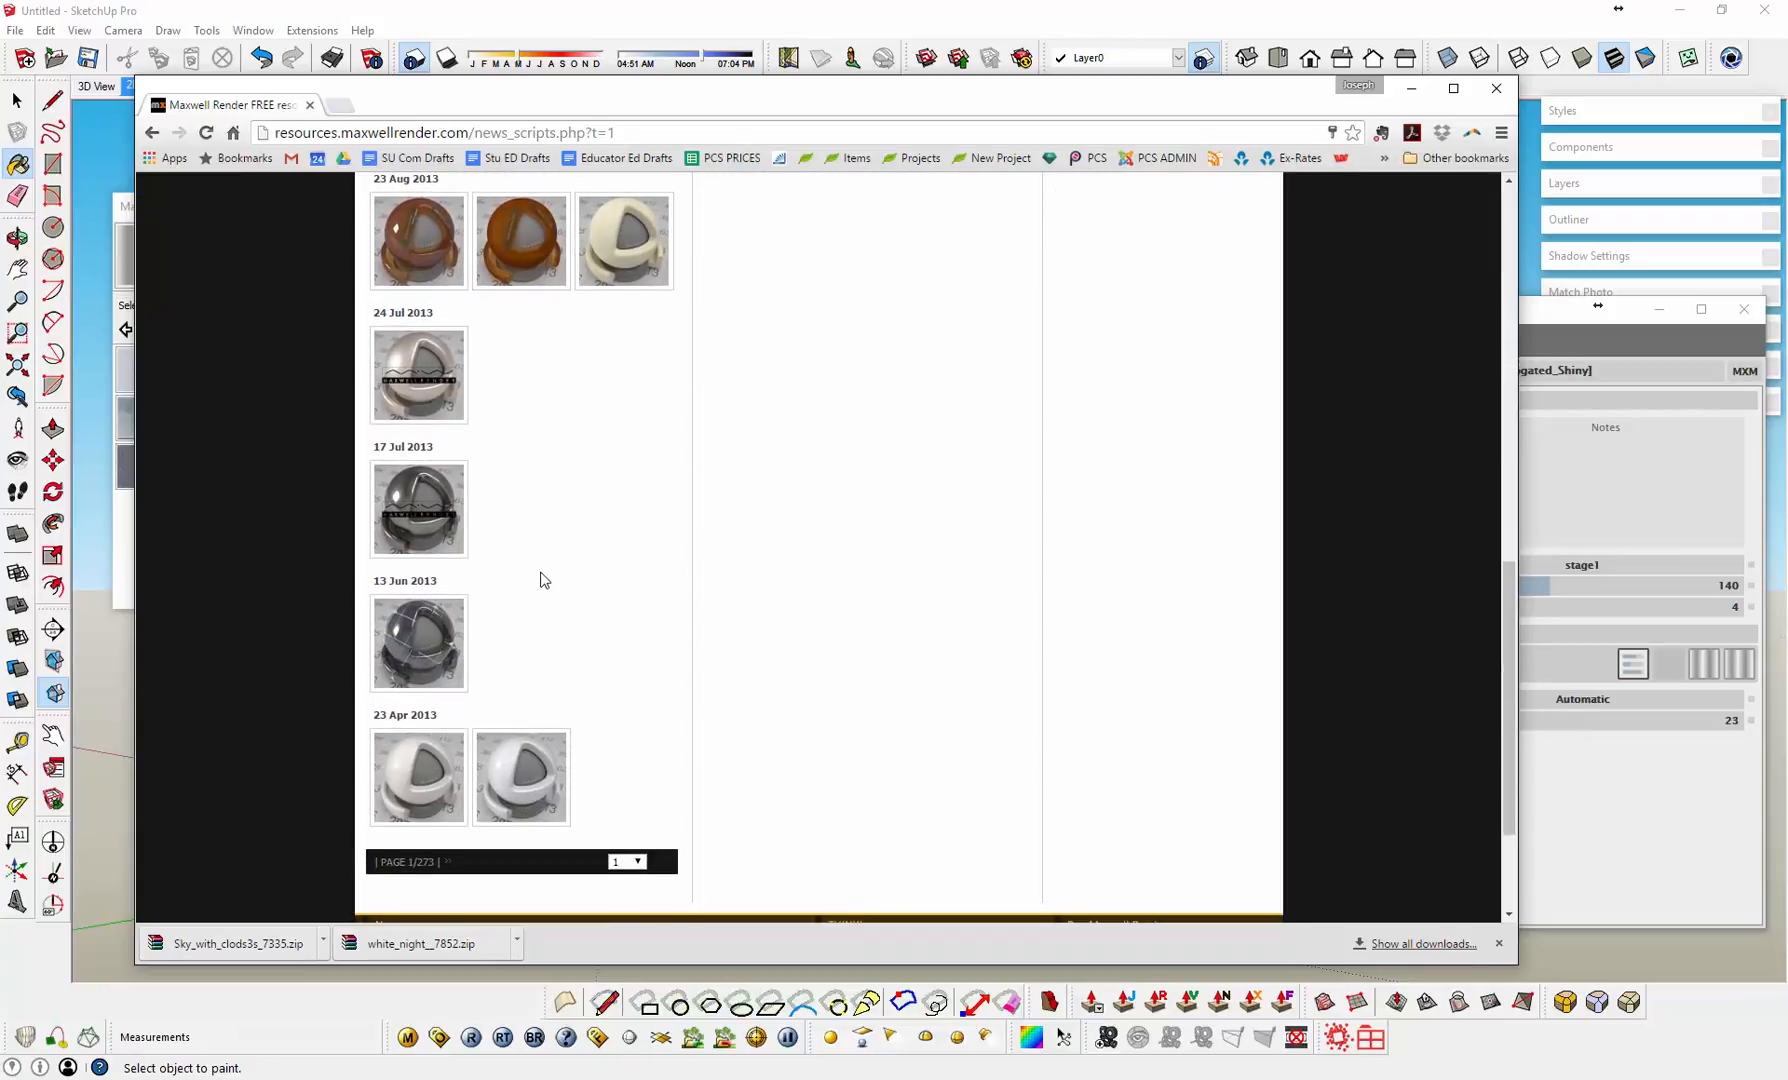
scroll(541, 580, down, 1)
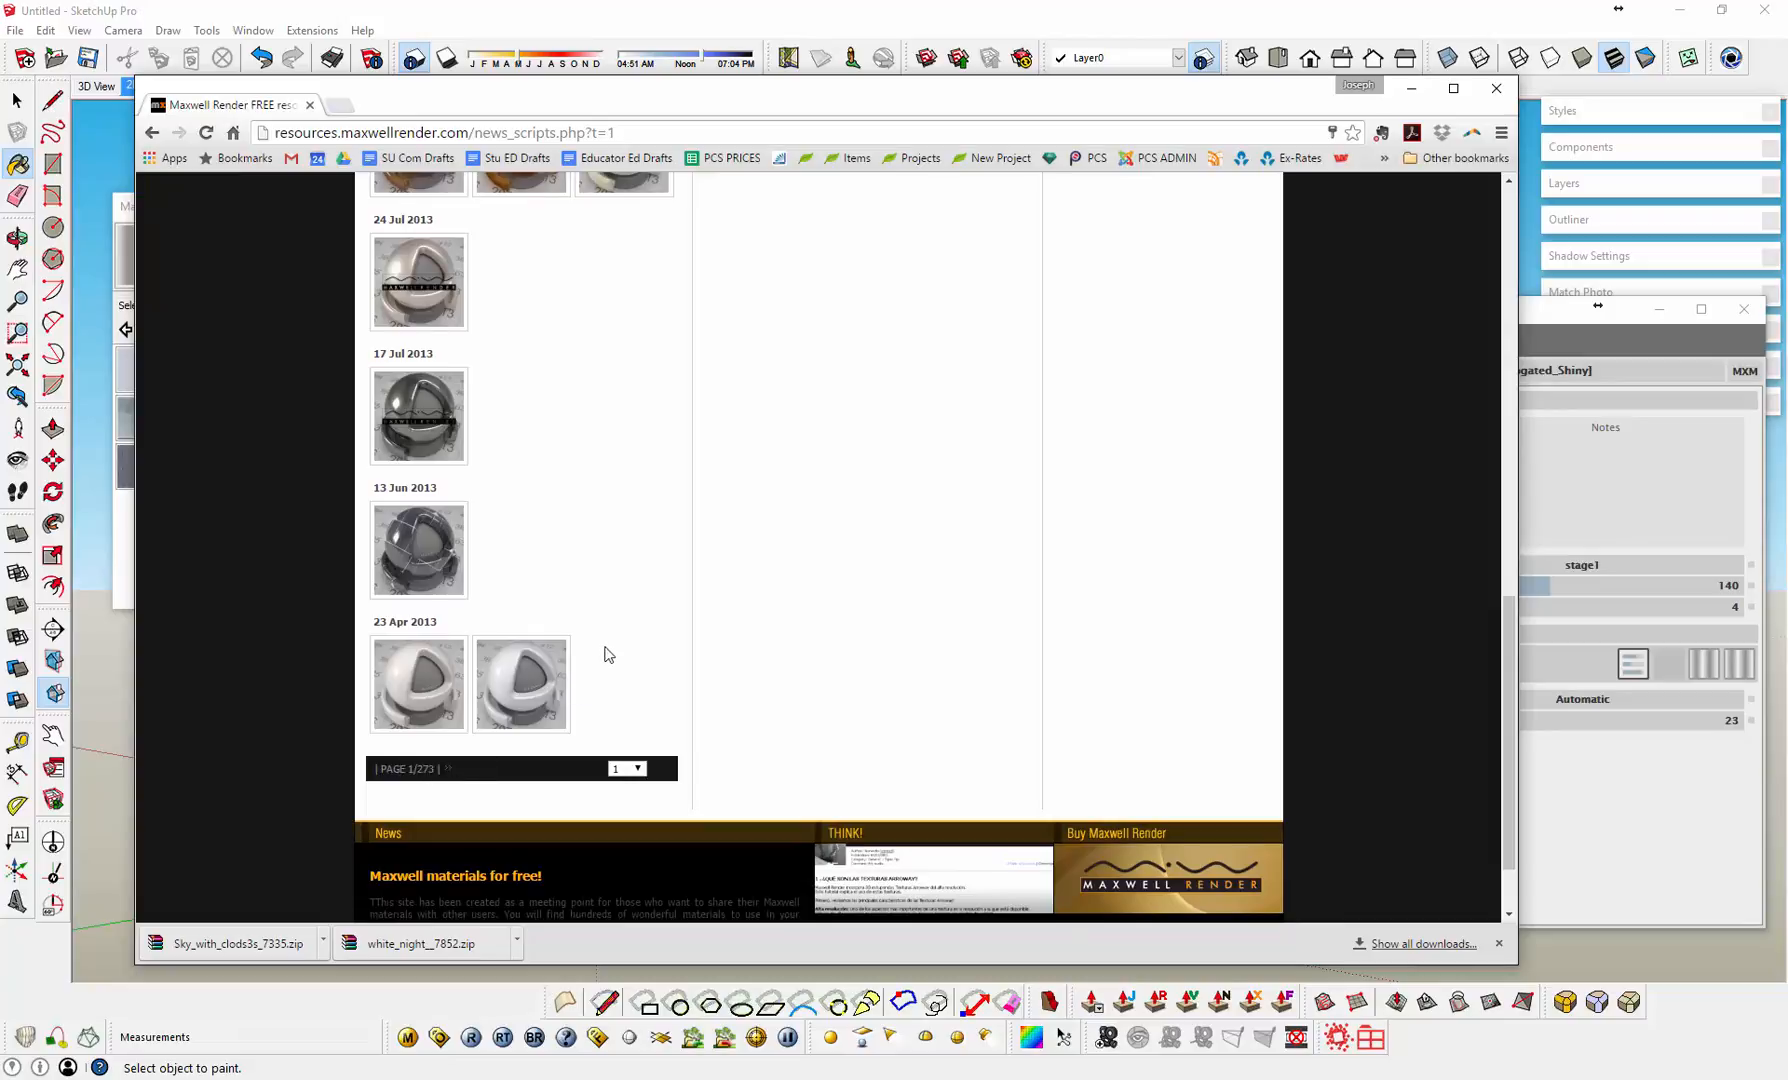
scroll(654, 640, up, 2)
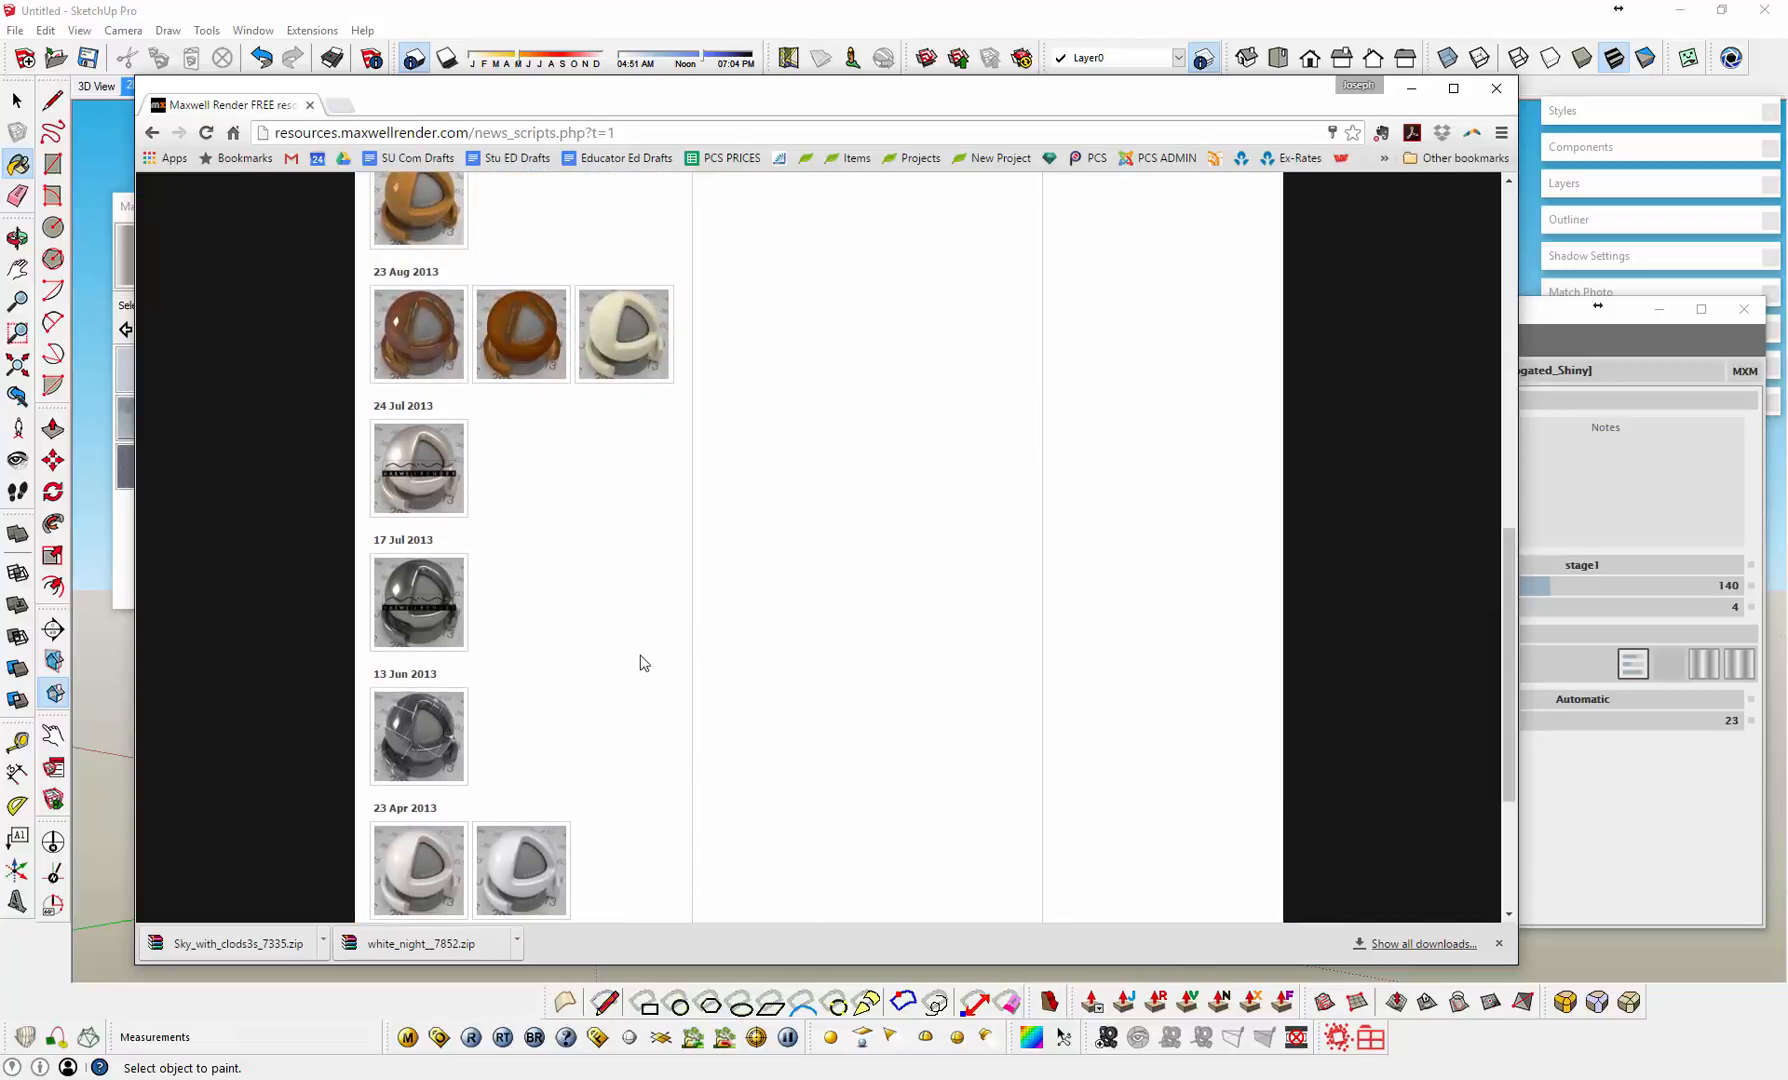
scroll(654, 645, up, 7)
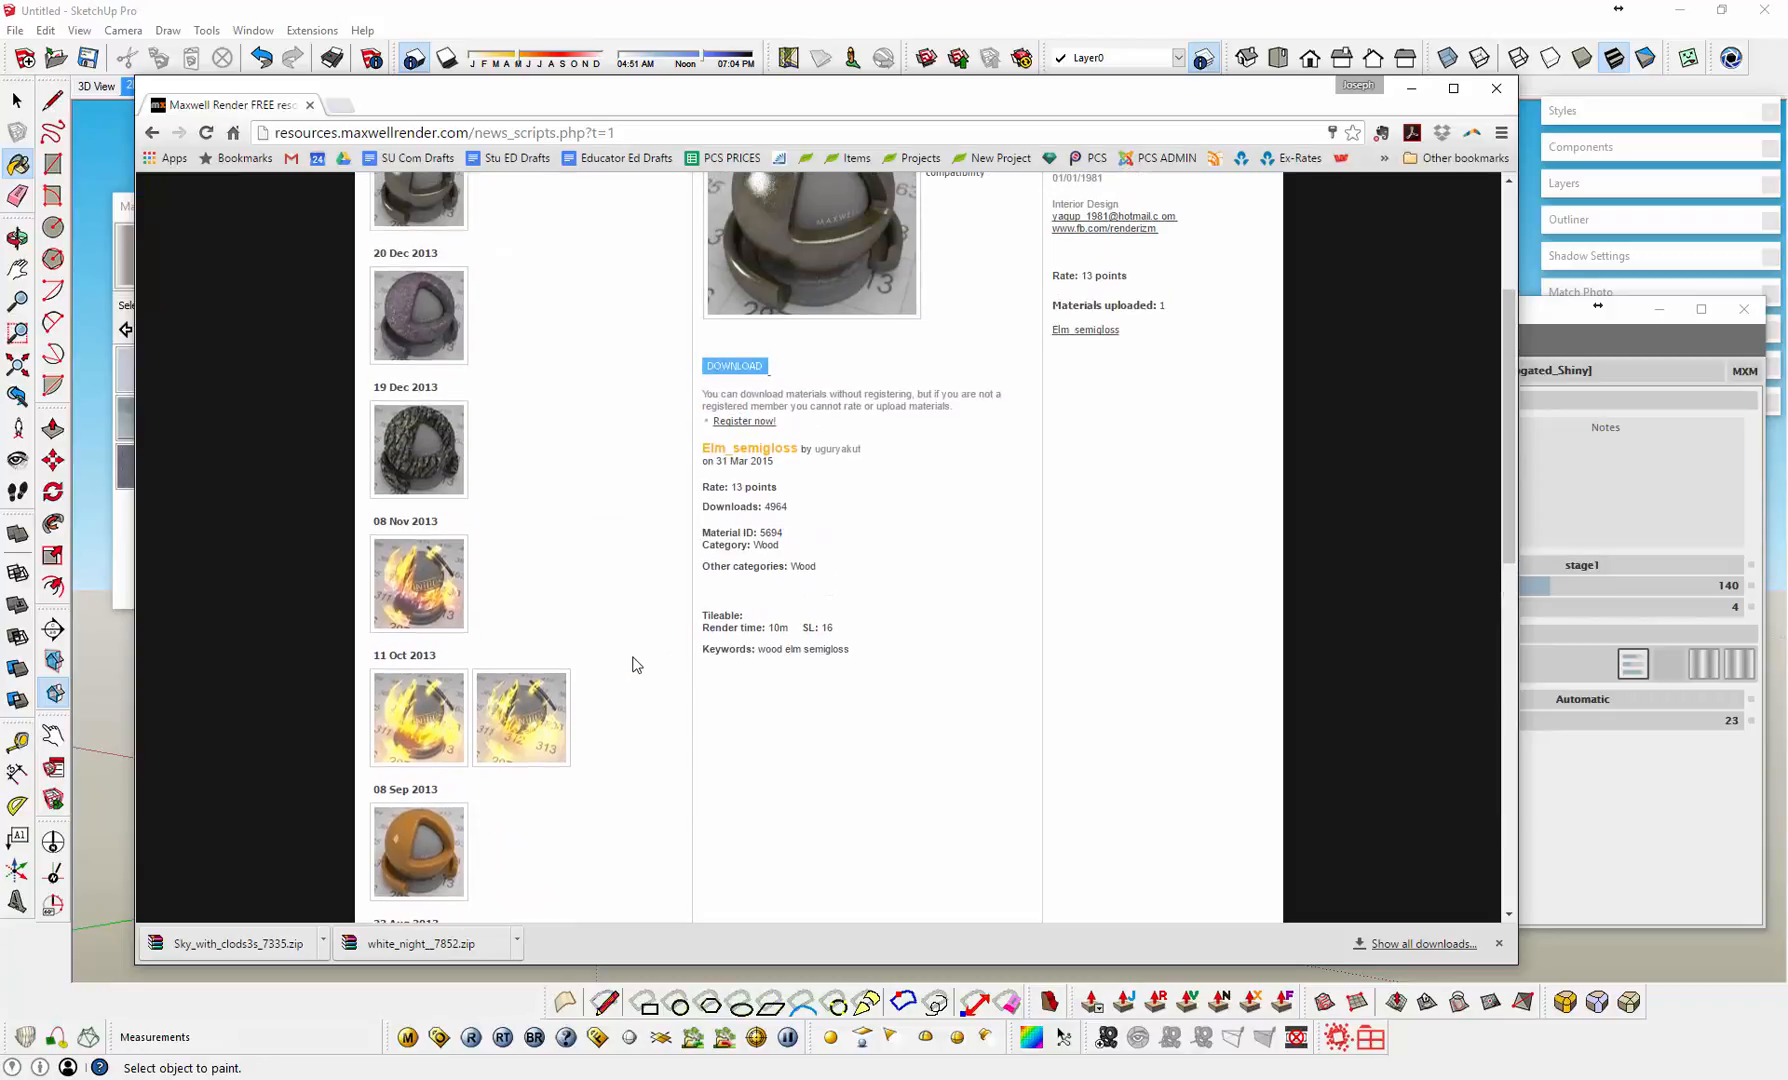
click(433, 495)
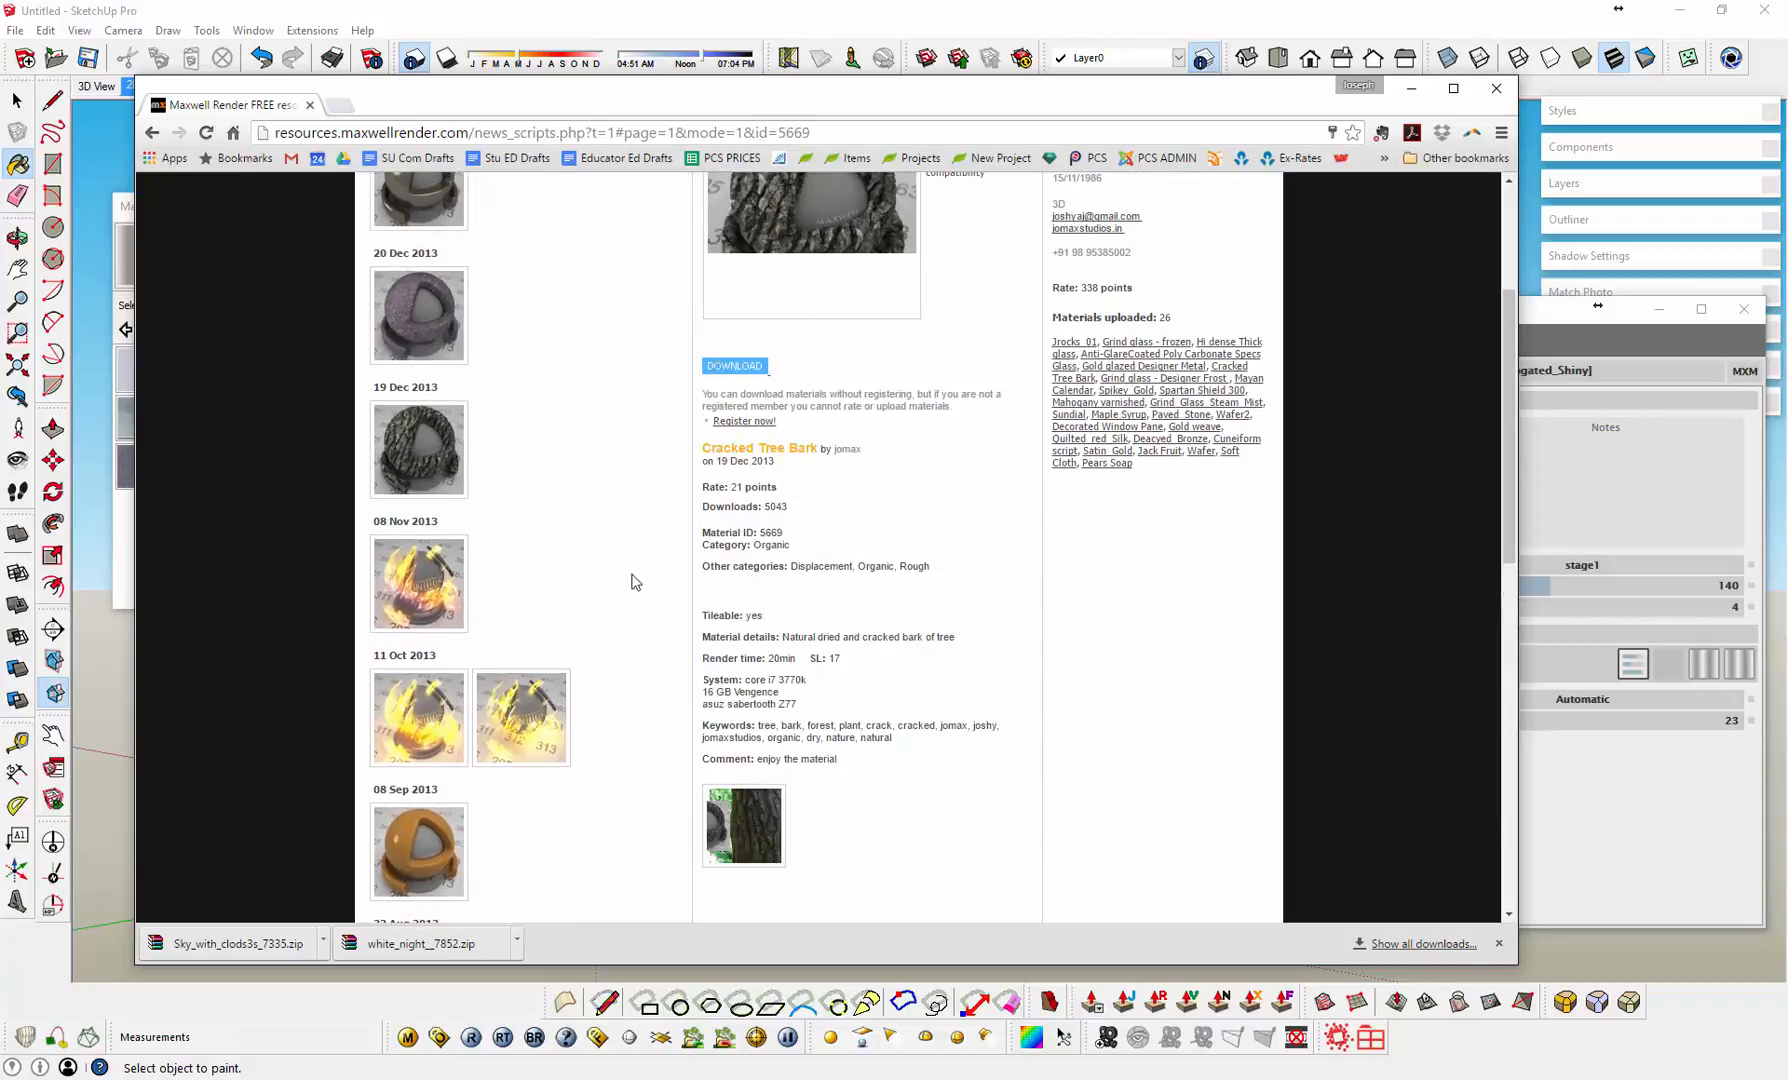
scroll(638, 657, up, 3)
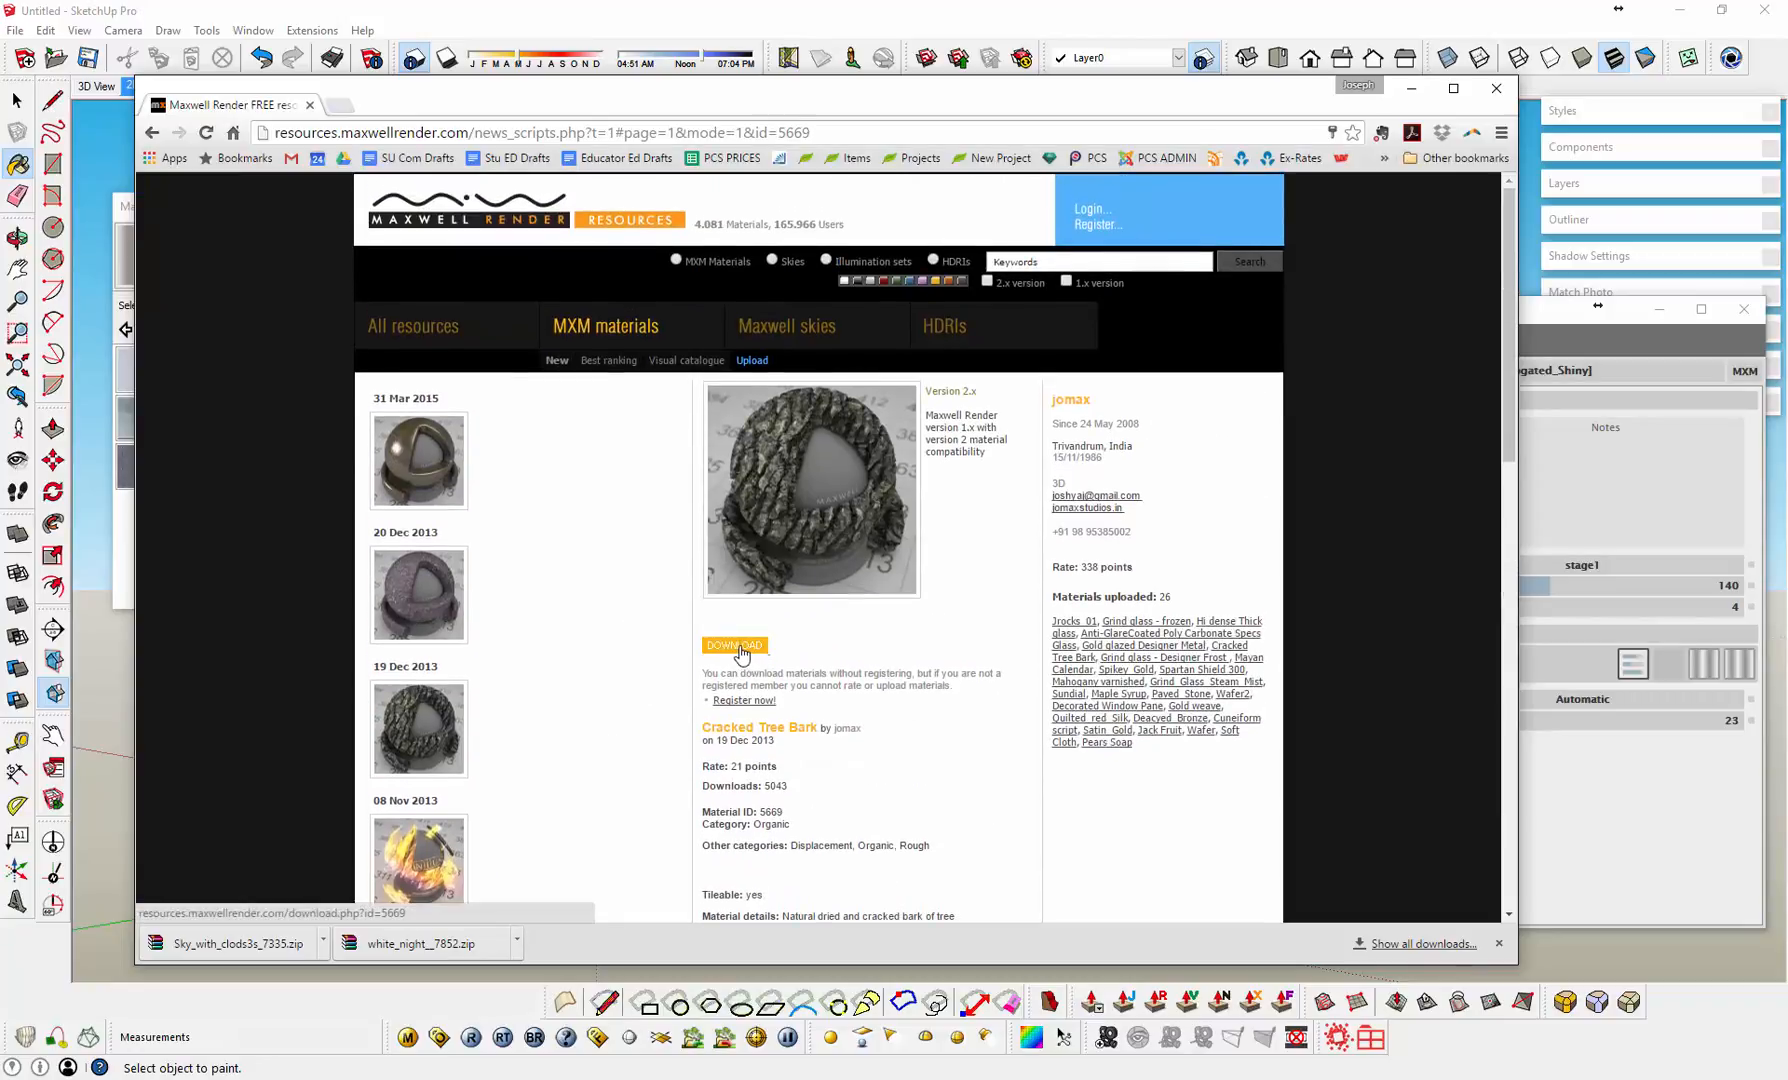
Step: Download the Cracked_Tree_Bark_9386 archive into a new folder named Materials inside Maxwell Resources on the desktop
click(743, 653)
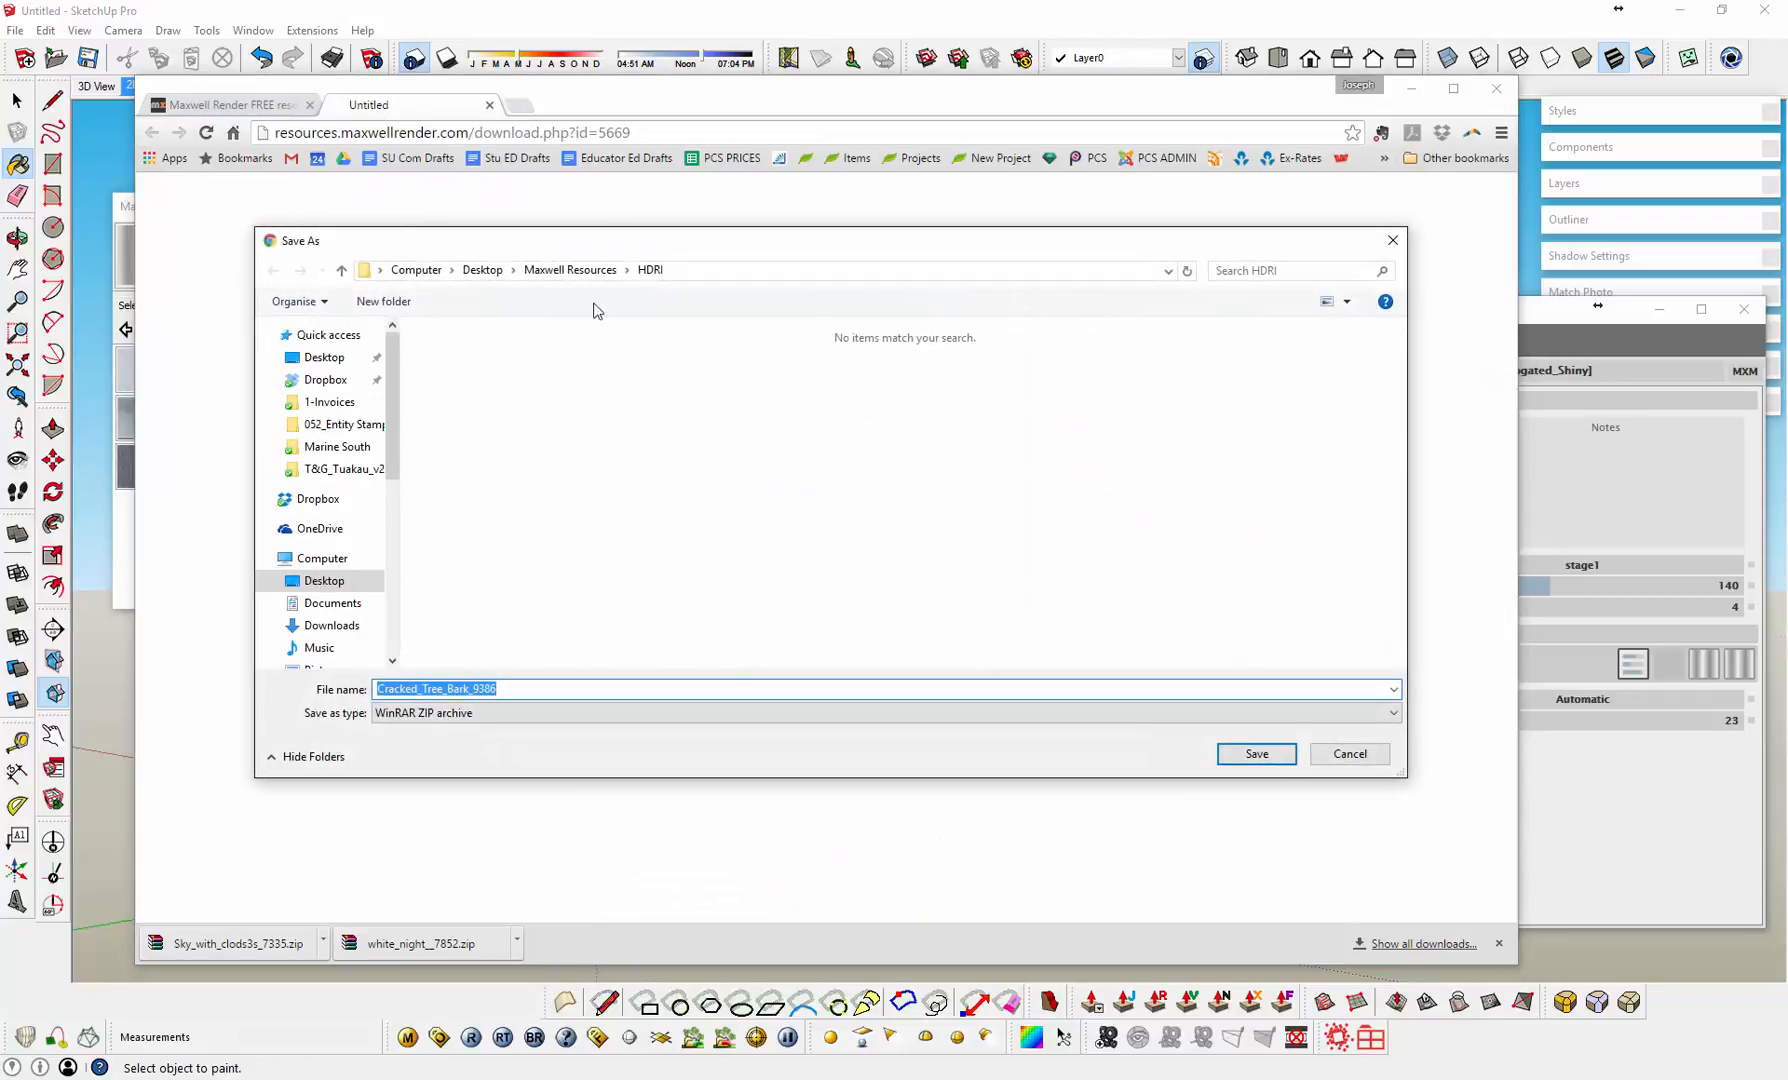
click(571, 270)
click(383, 301)
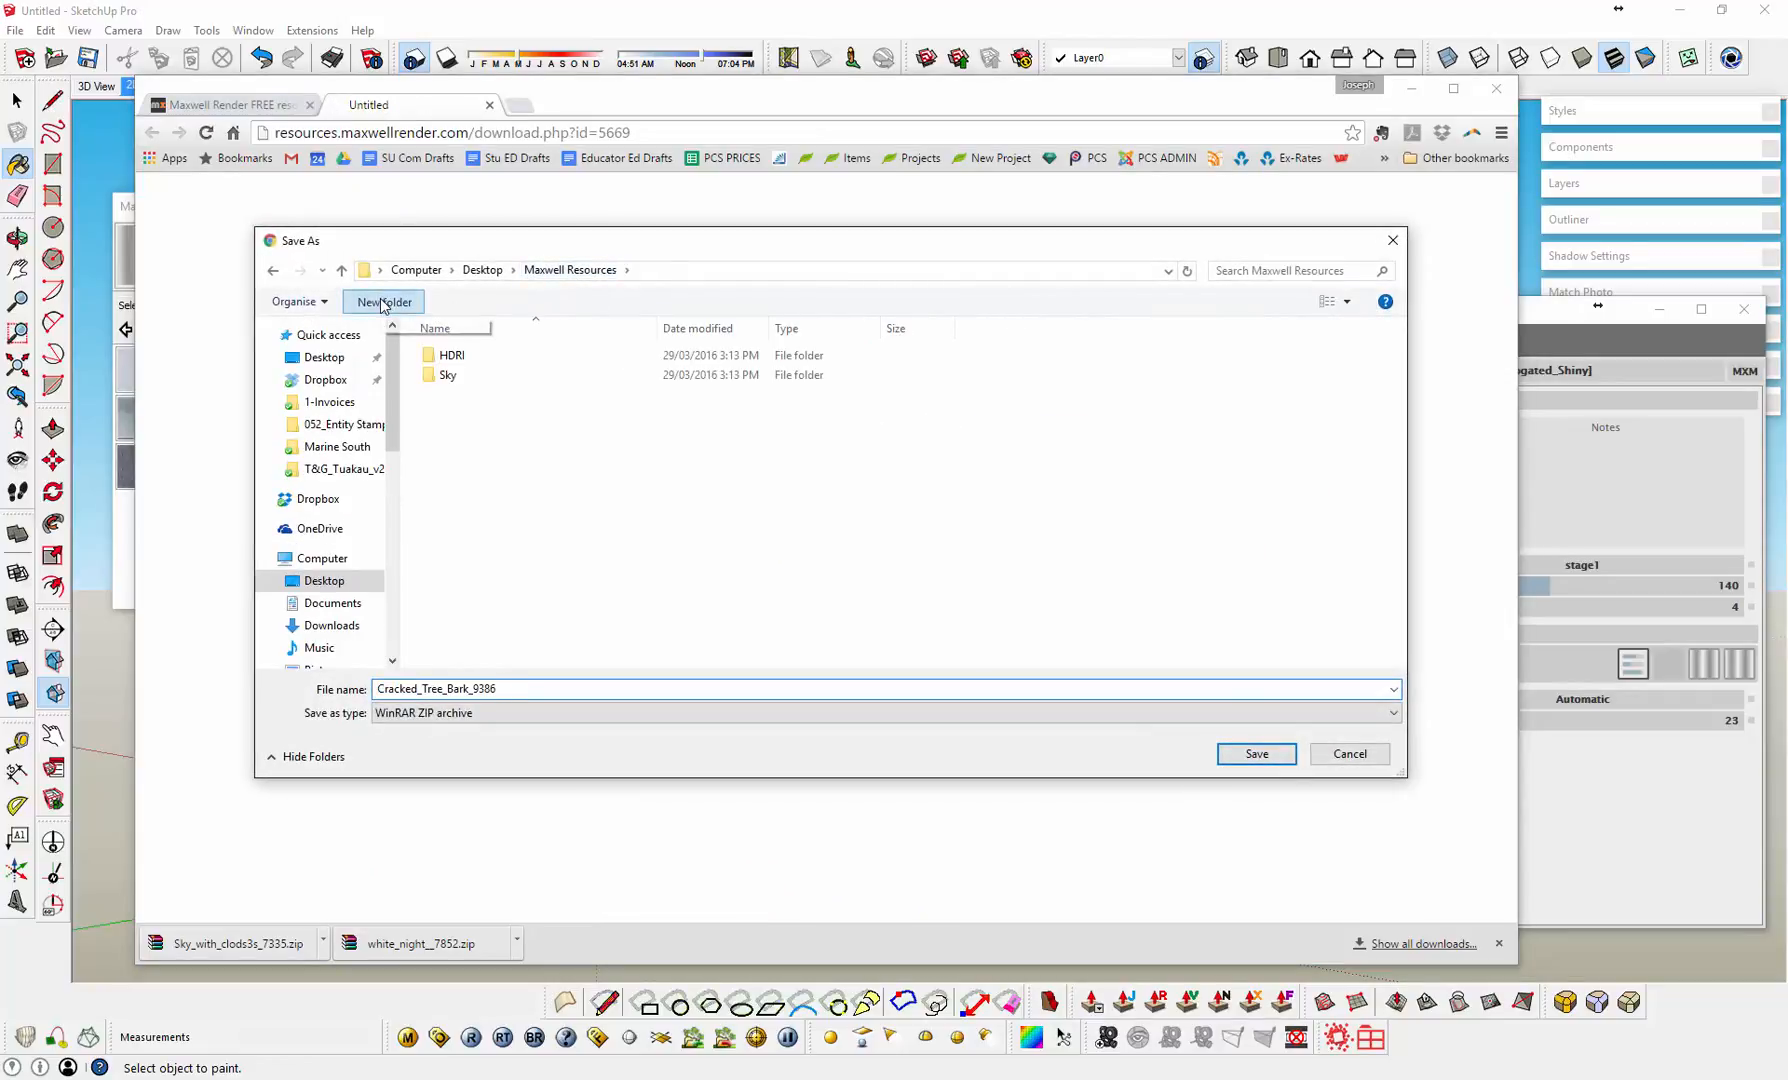
text(Materials)
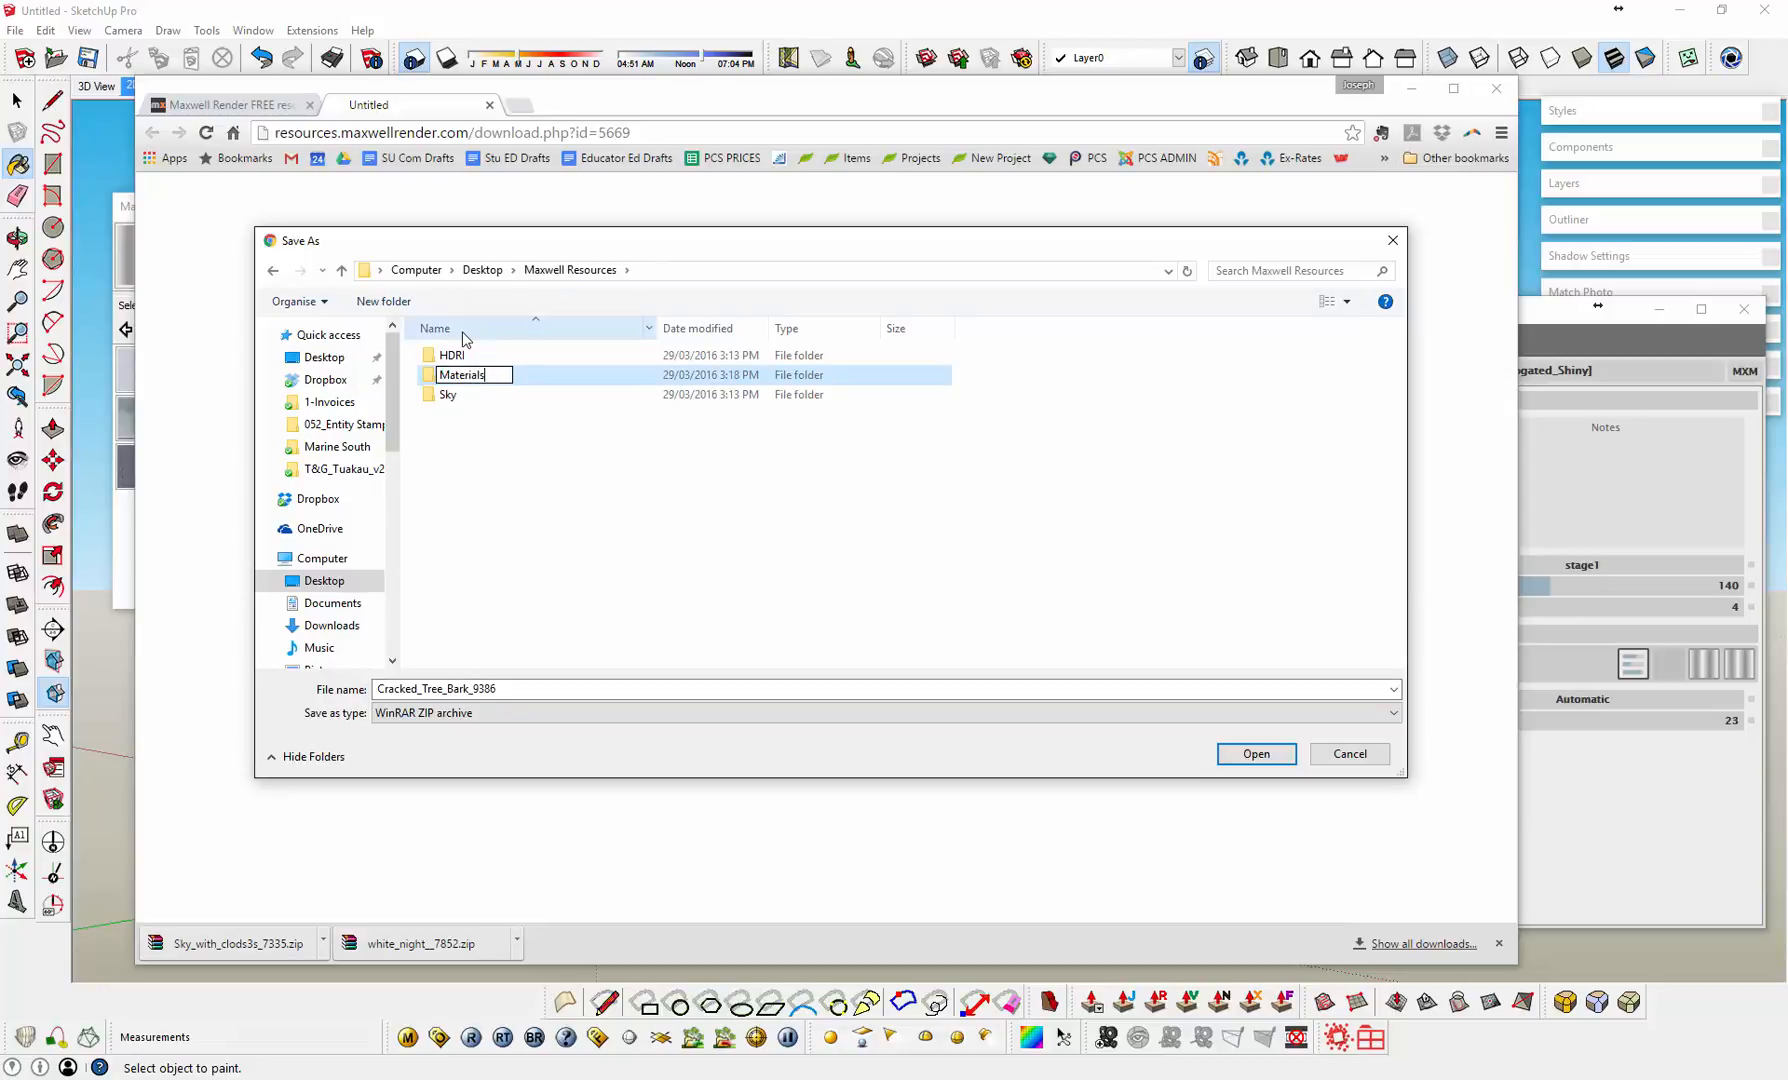
key(Return)
double_click(476, 384)
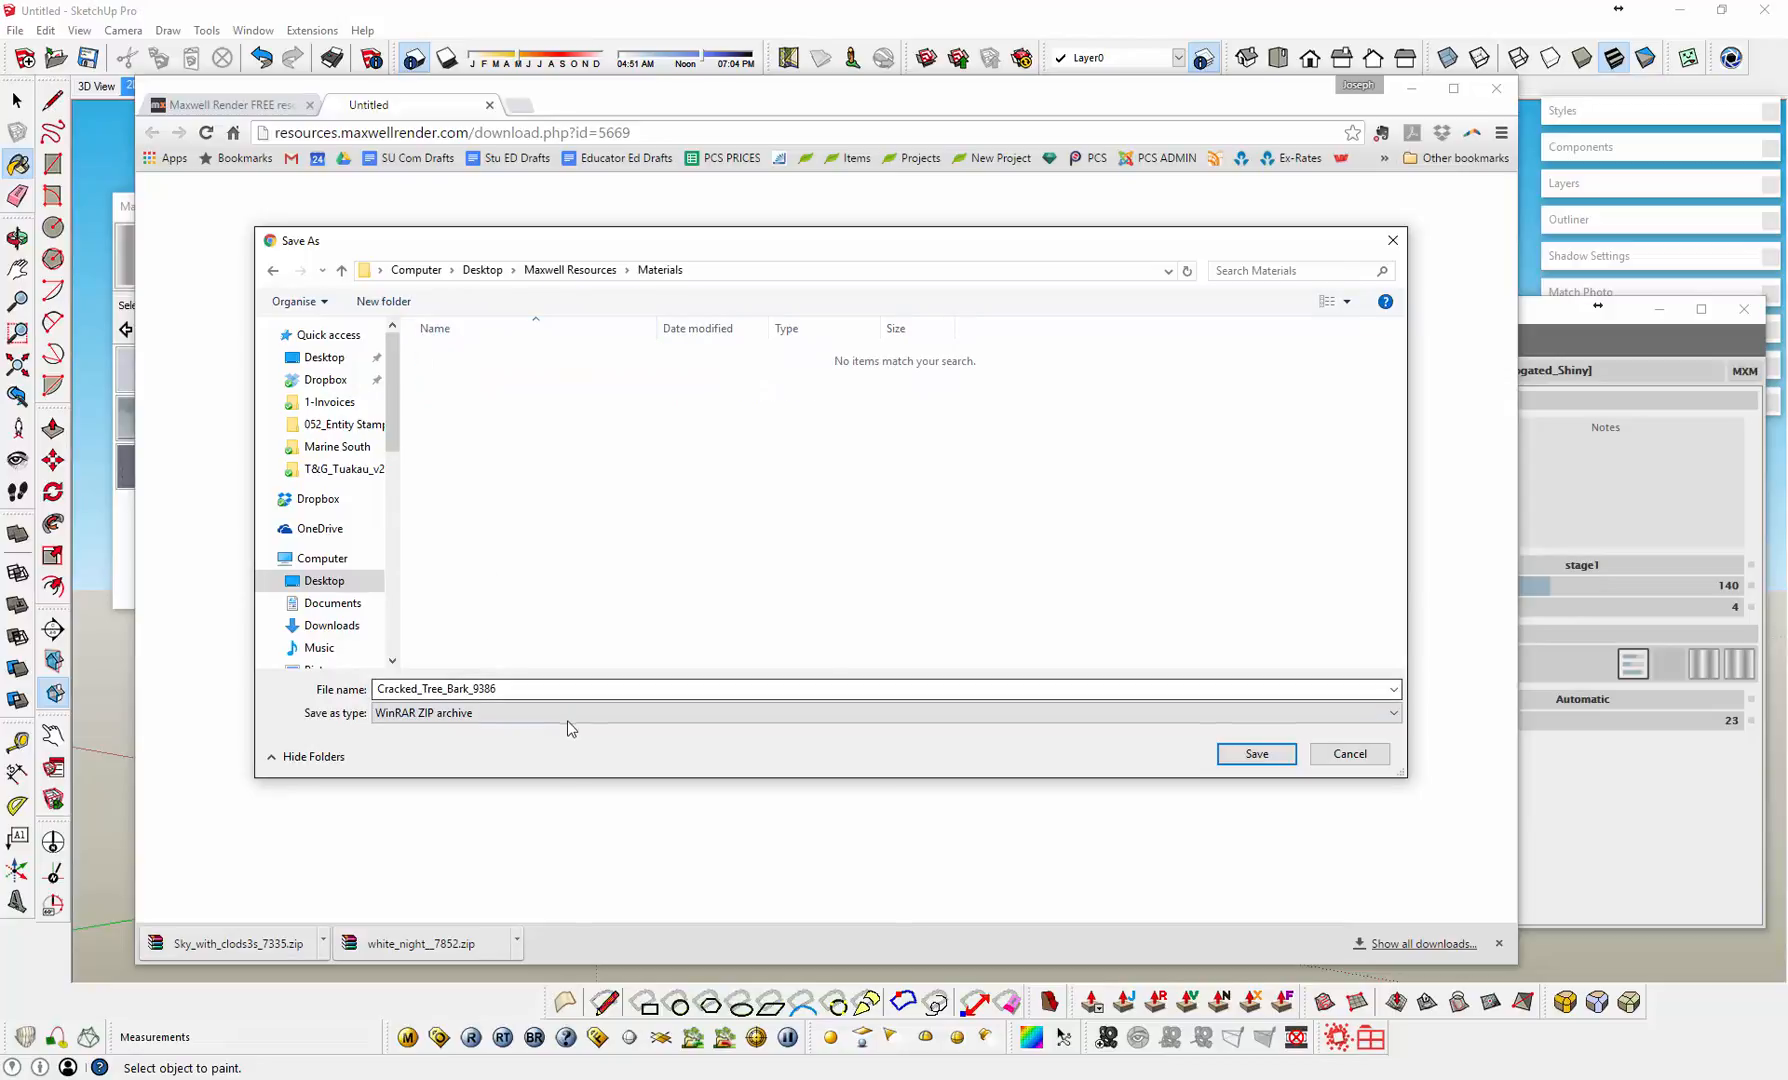
click(1257, 753)
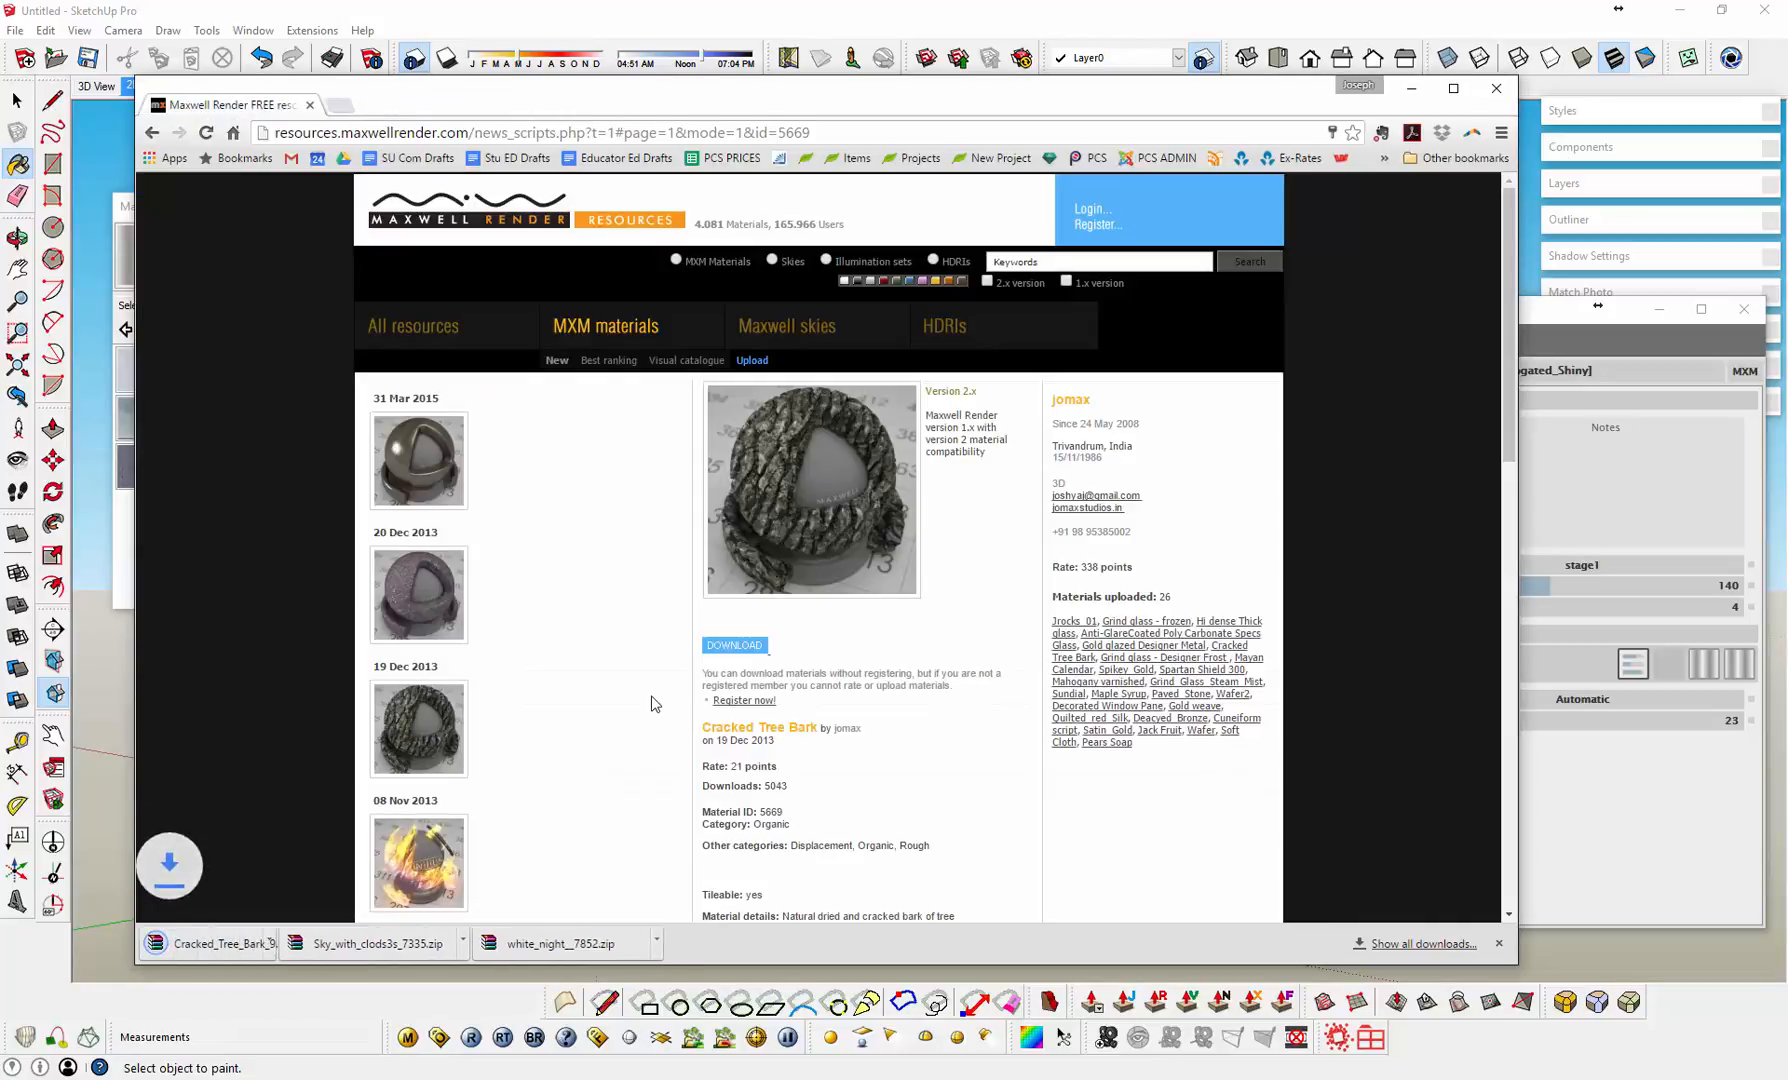
Step: Show the downloaded Cracked_Tree_Bark_9386 archive in its folder and extract it there
click(323, 941)
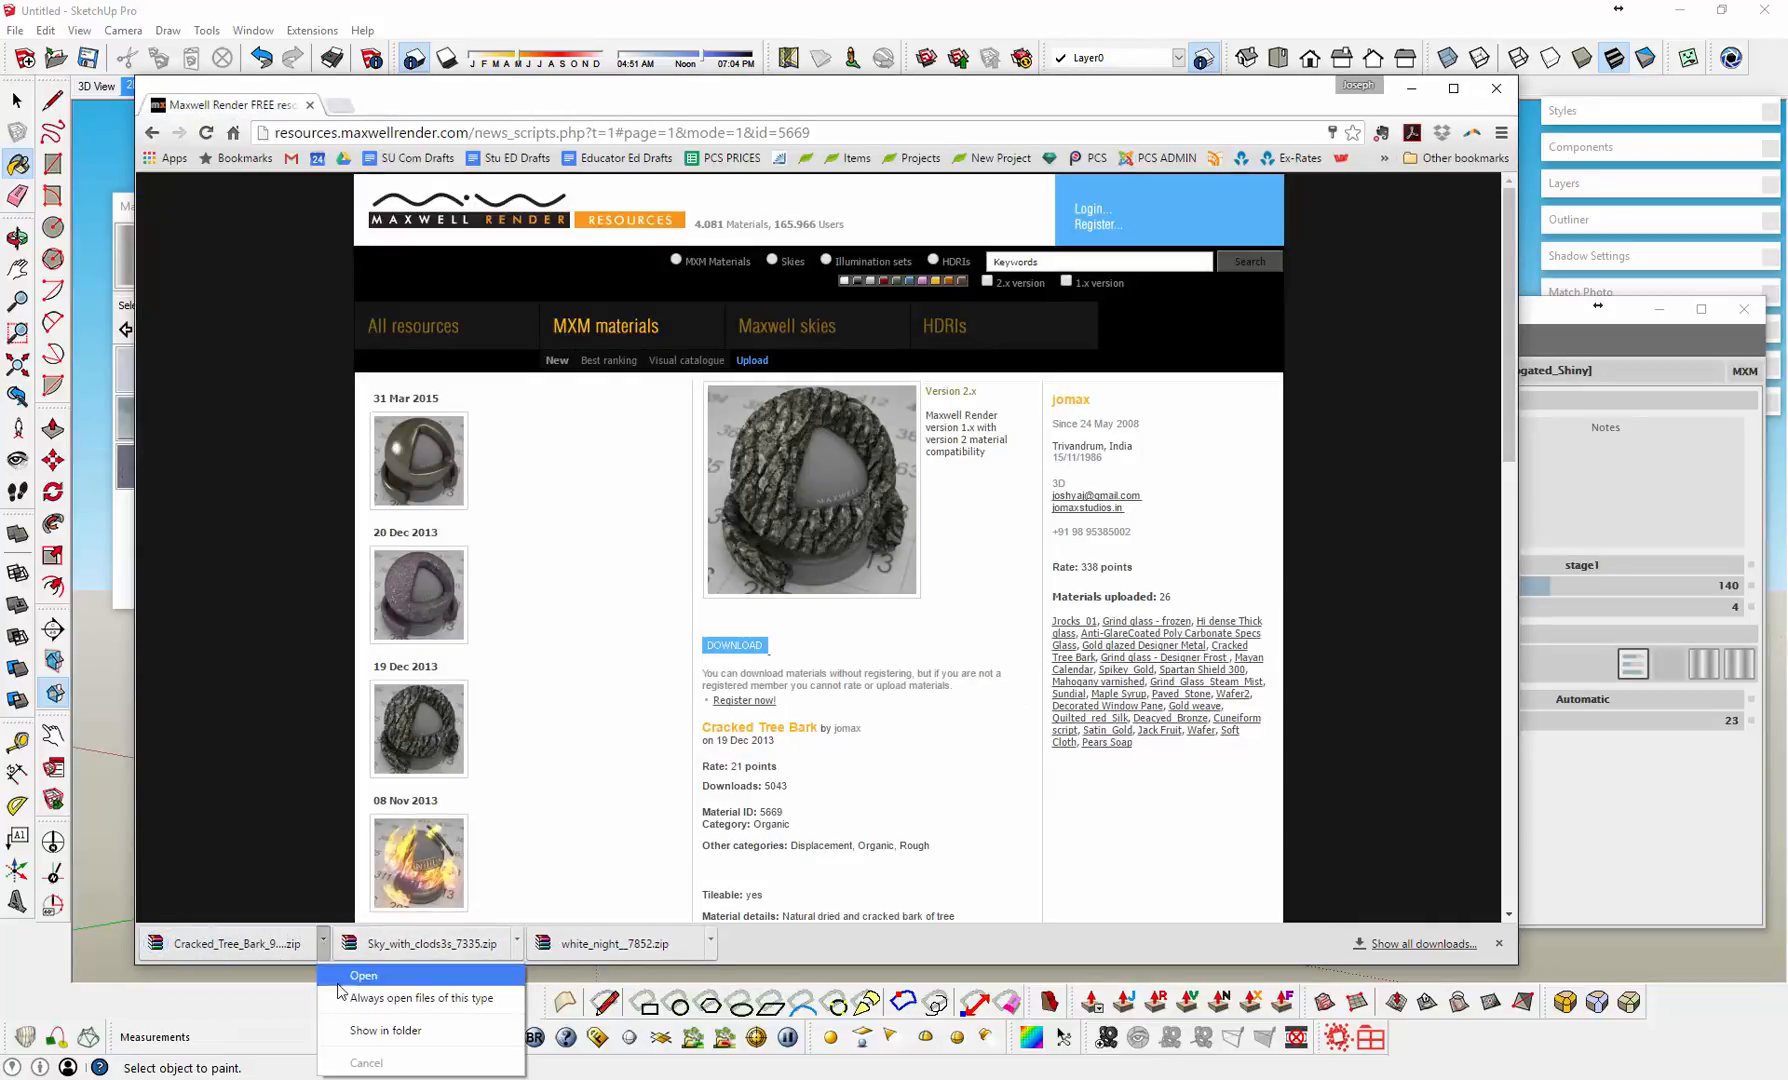
click(352, 1030)
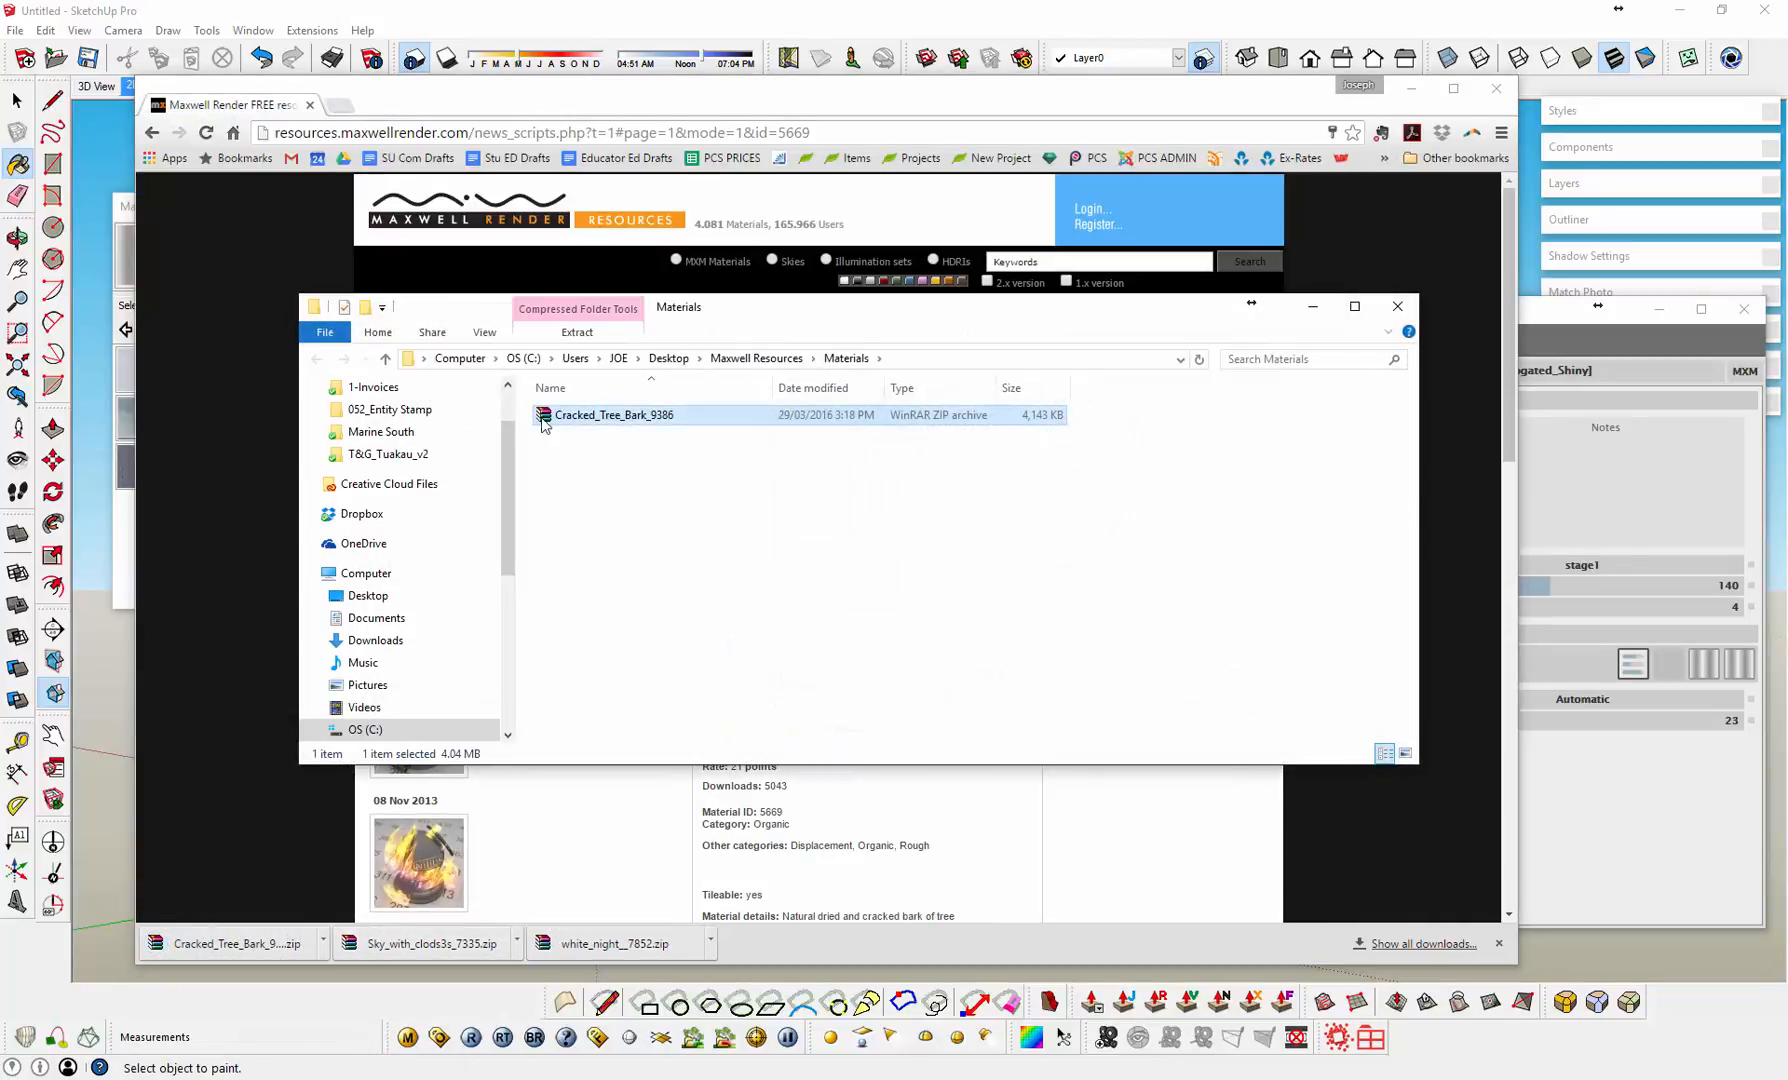
right_click(544, 424)
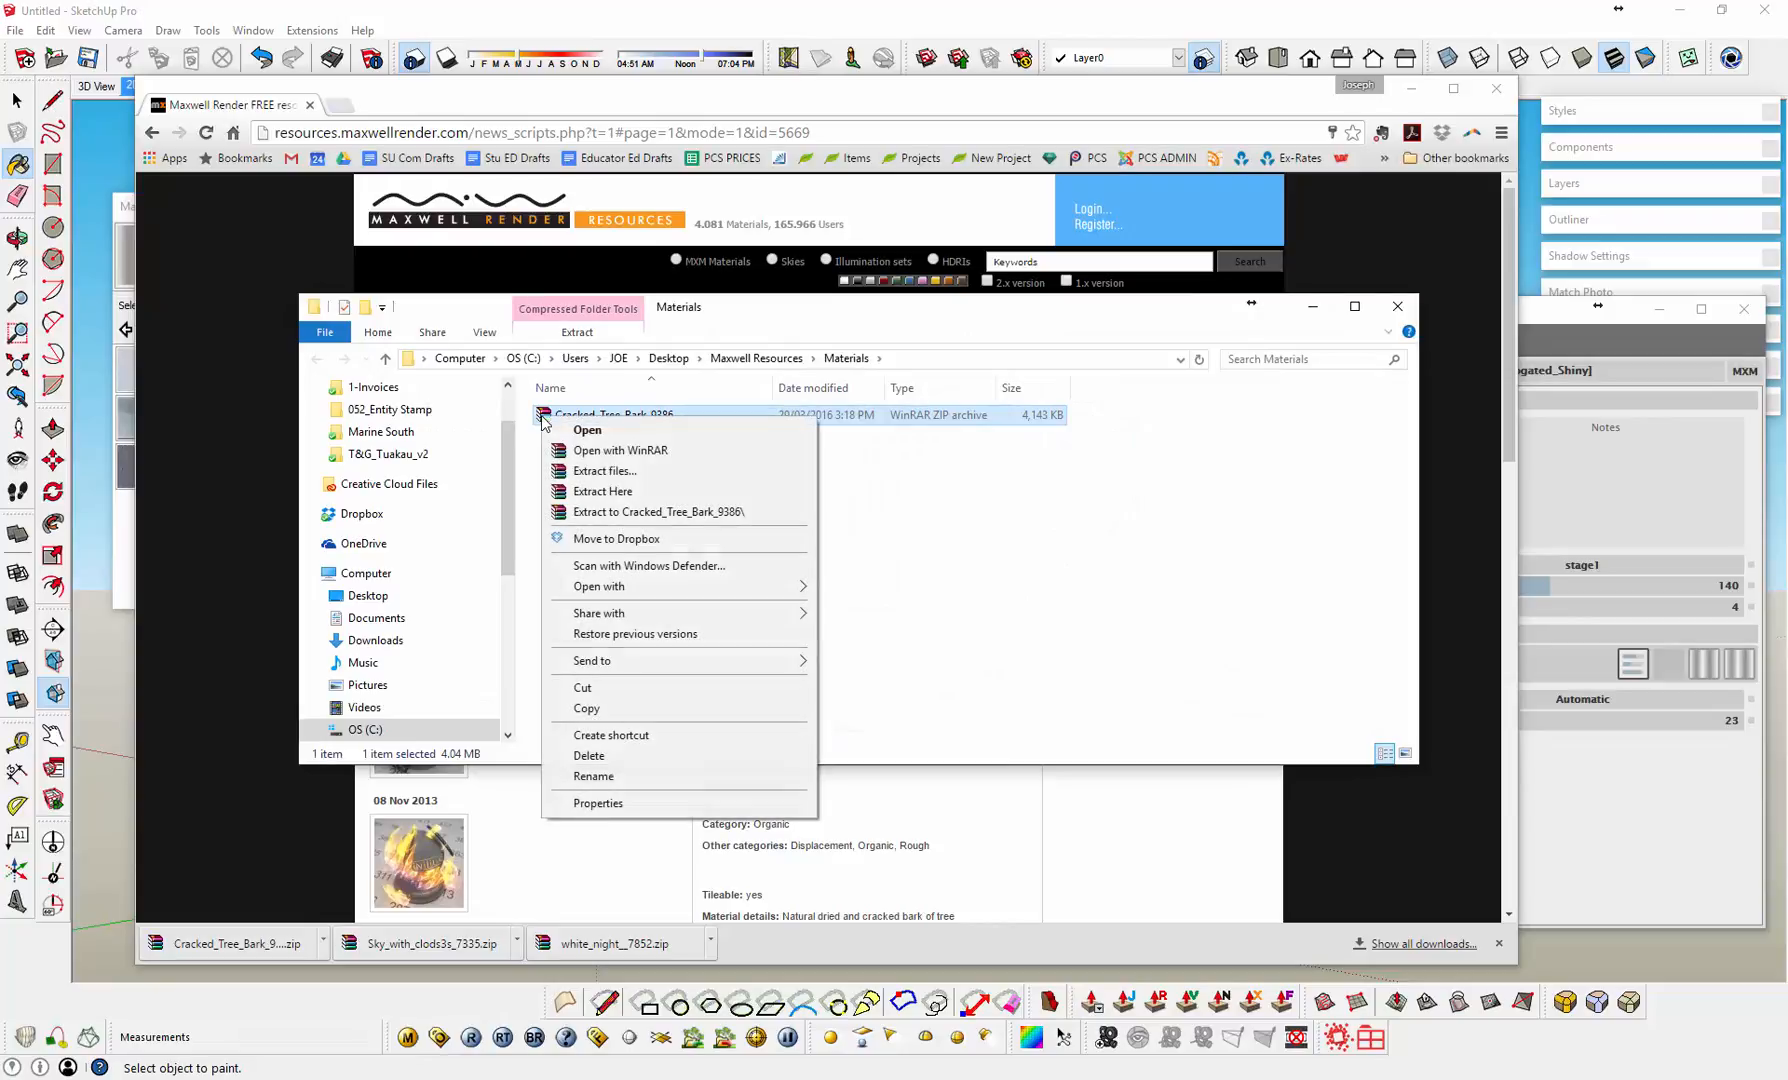
click(565, 493)
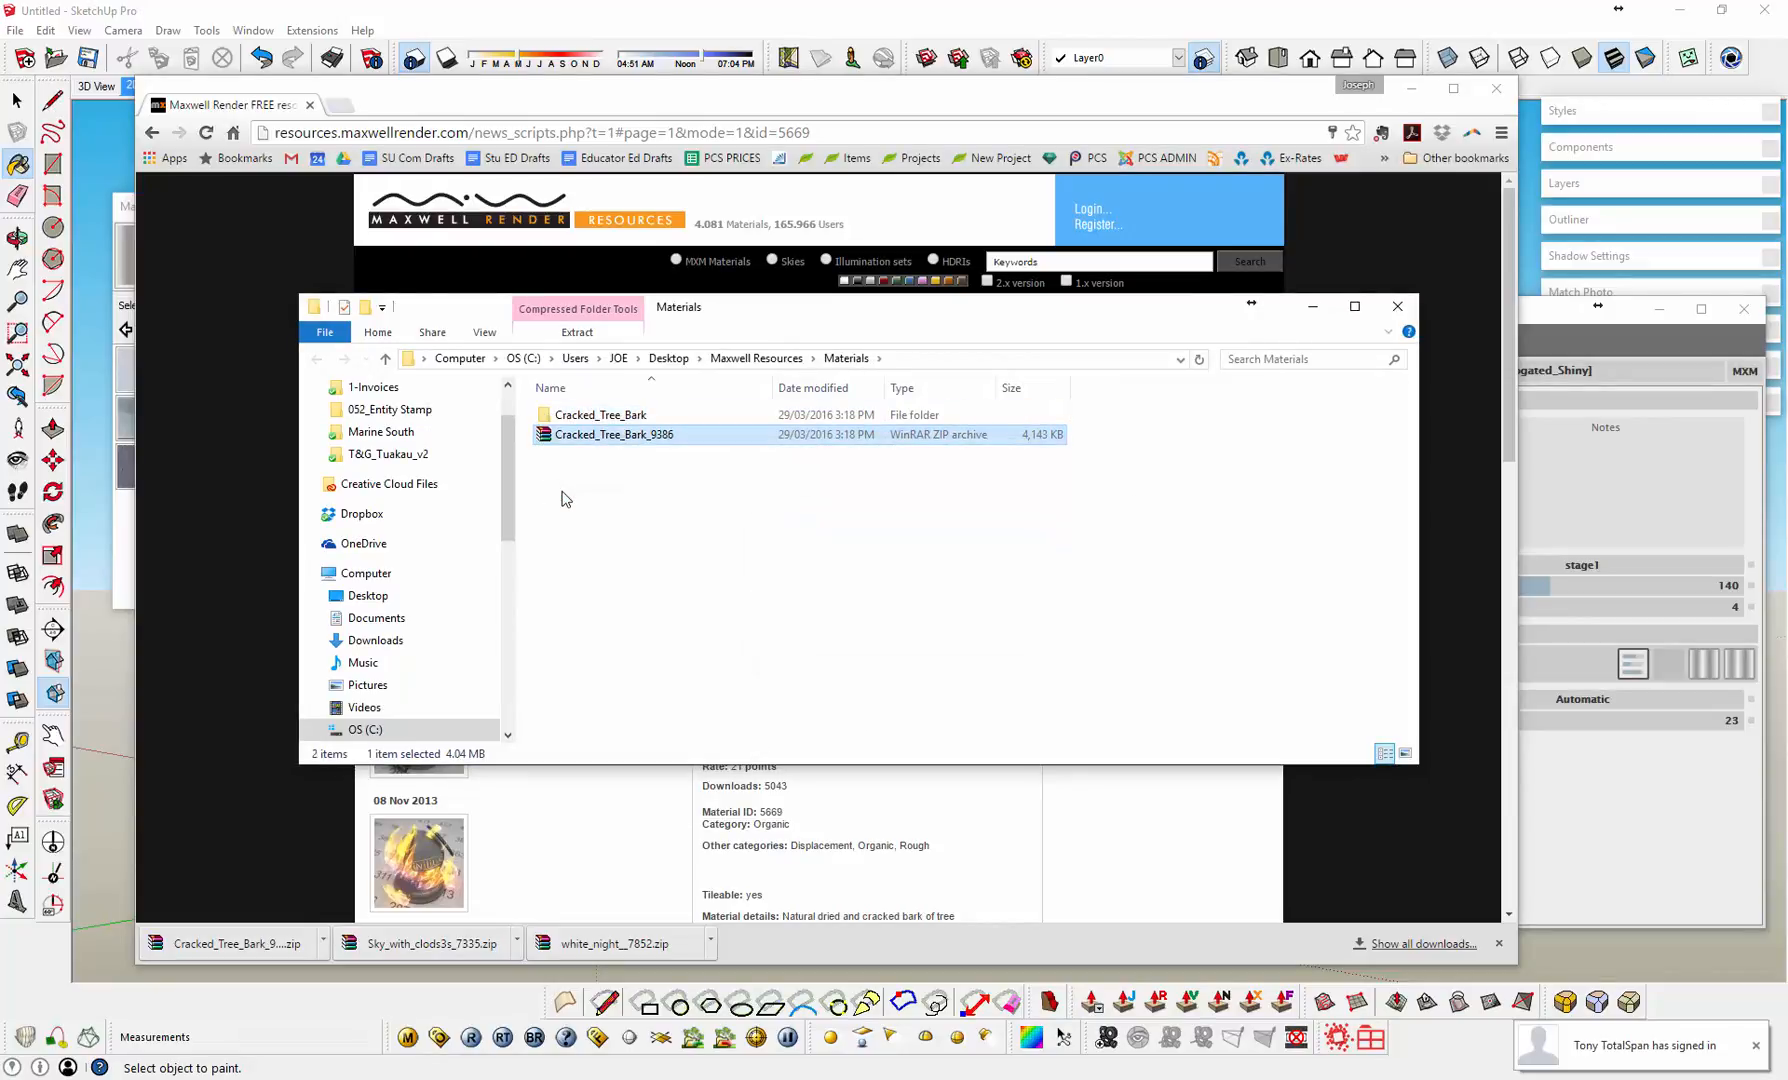
Step: Delete the Cracked_Tree_Bark_9386 archive, look inside the extracted Cracked_Tree_Bark folder and return to the SketchUp model
key(Delete)
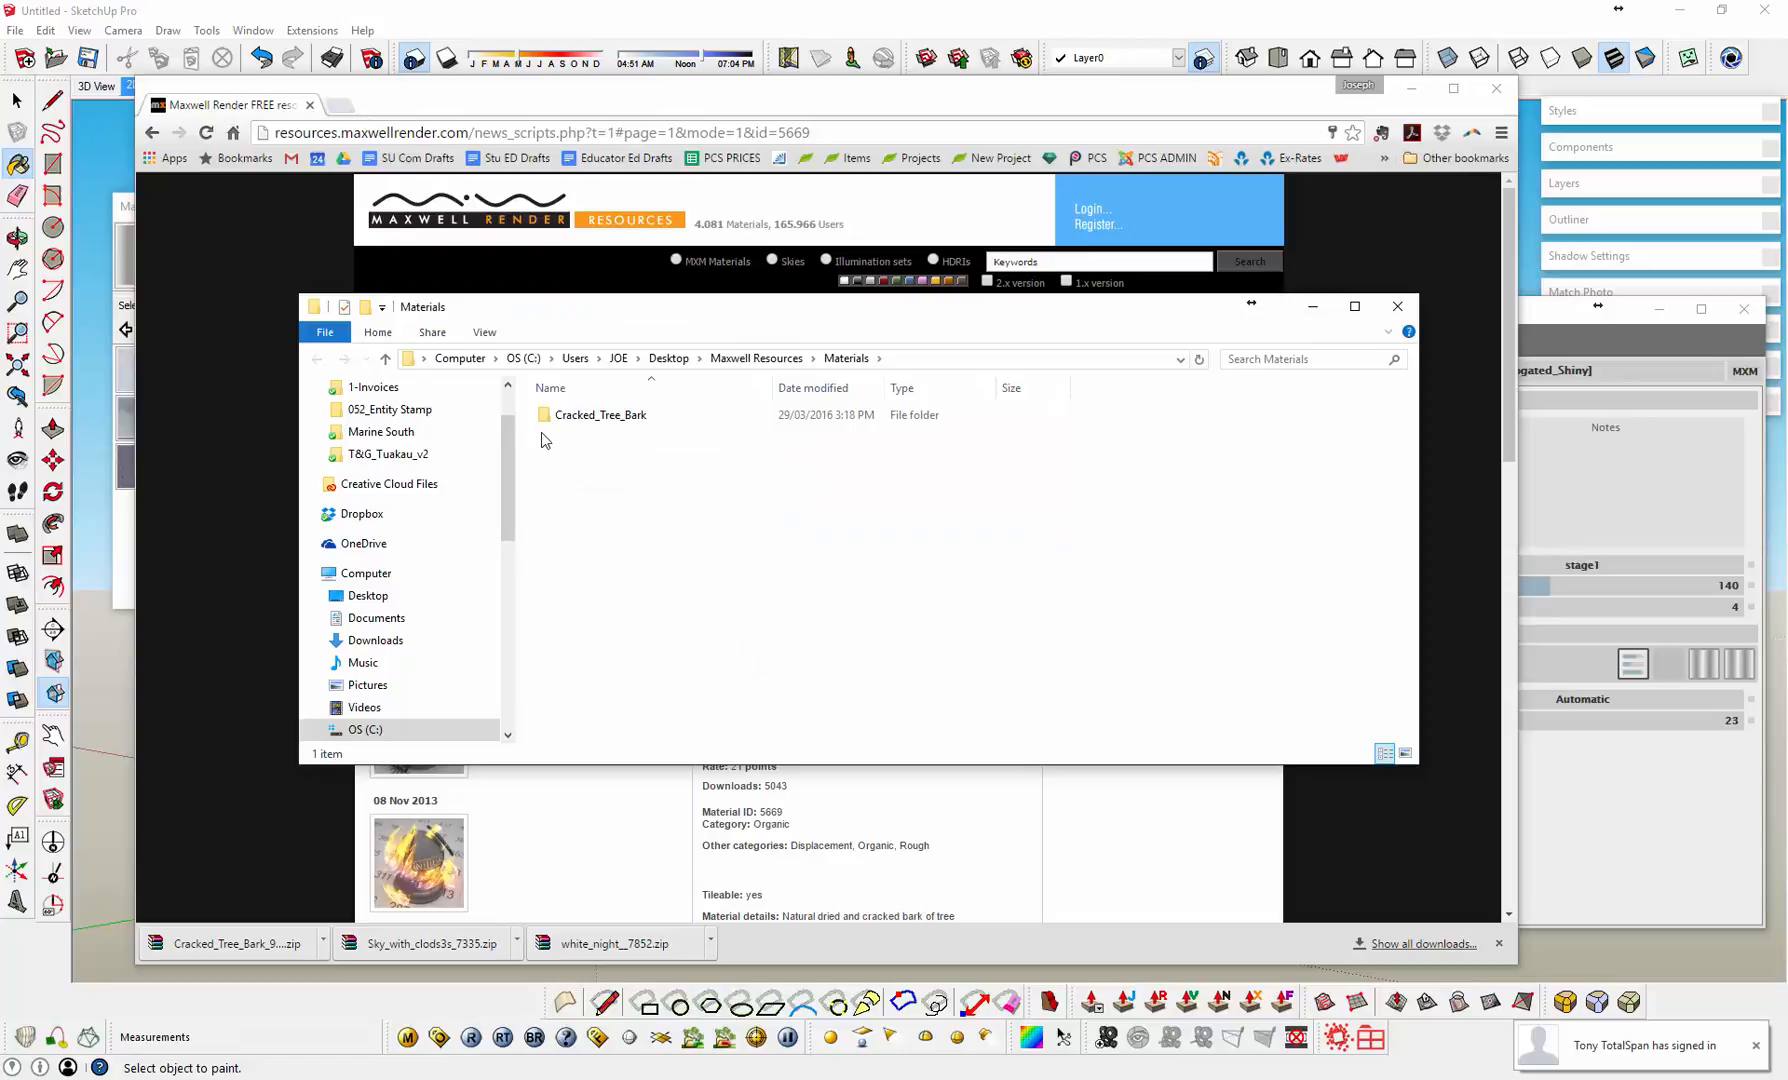
double_click(592, 418)
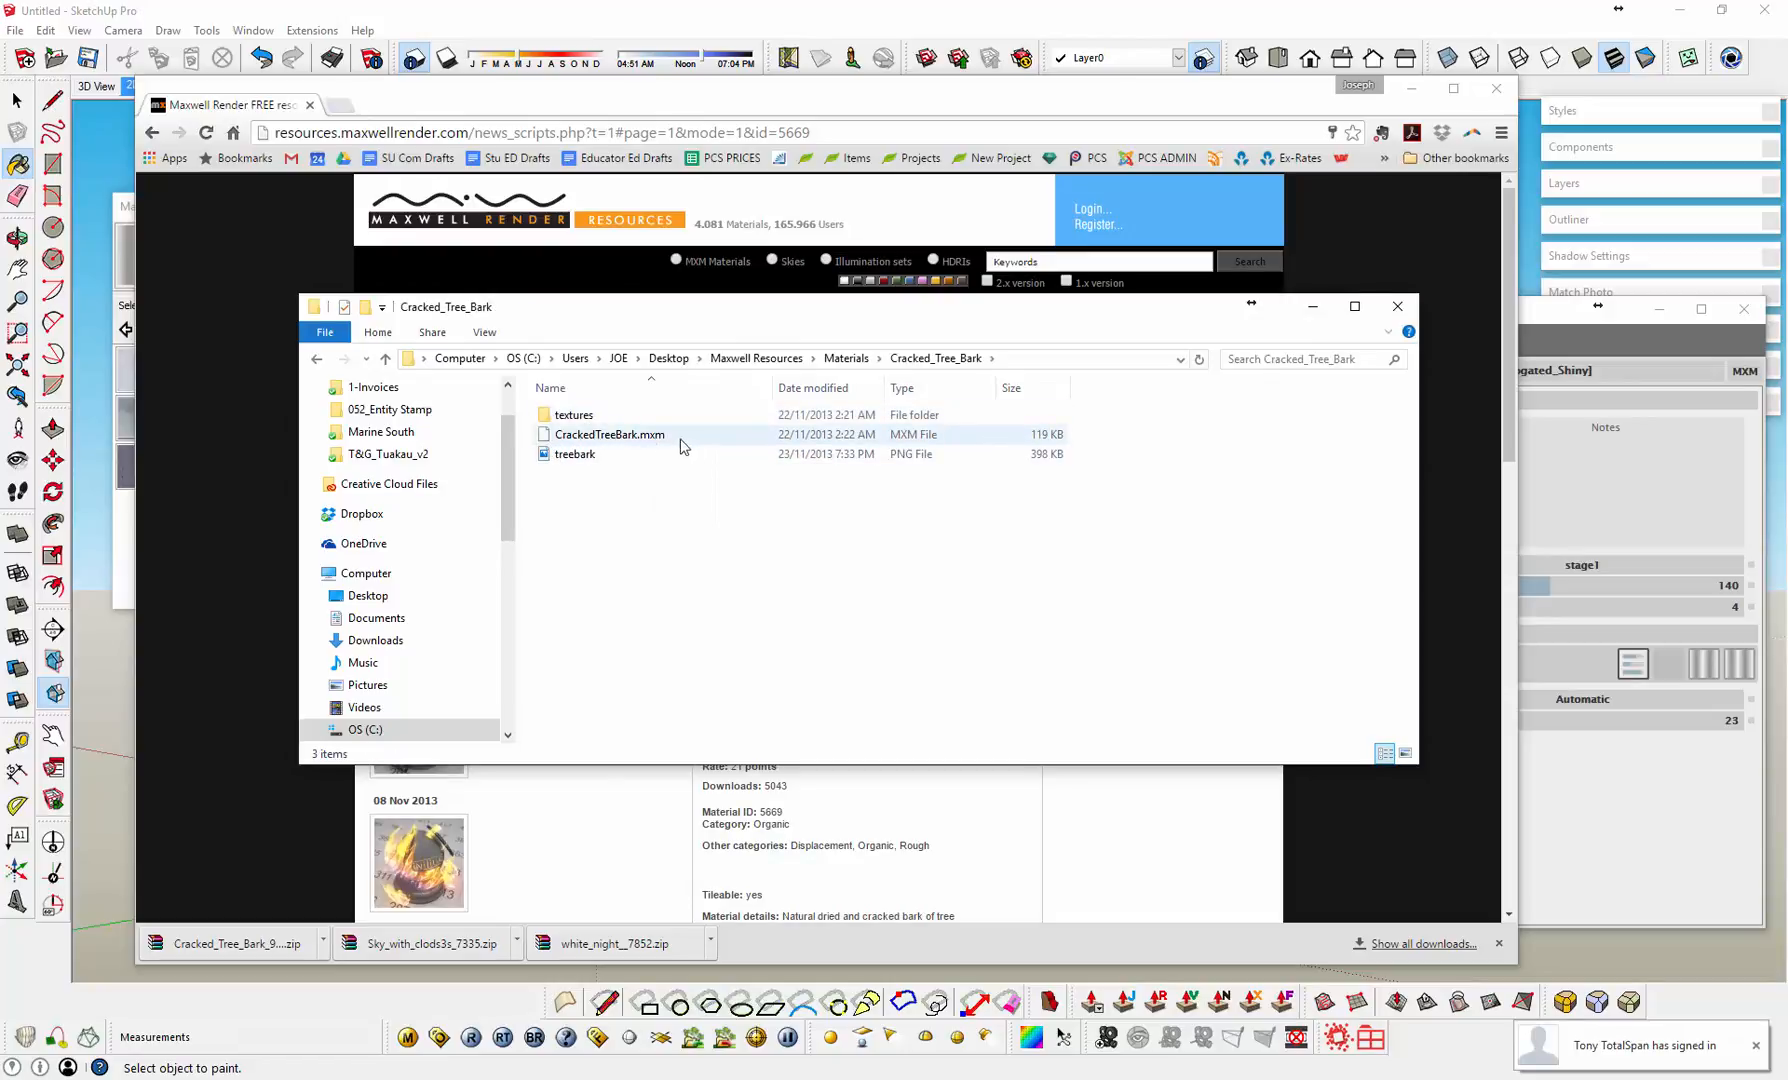
key(alt+Left)
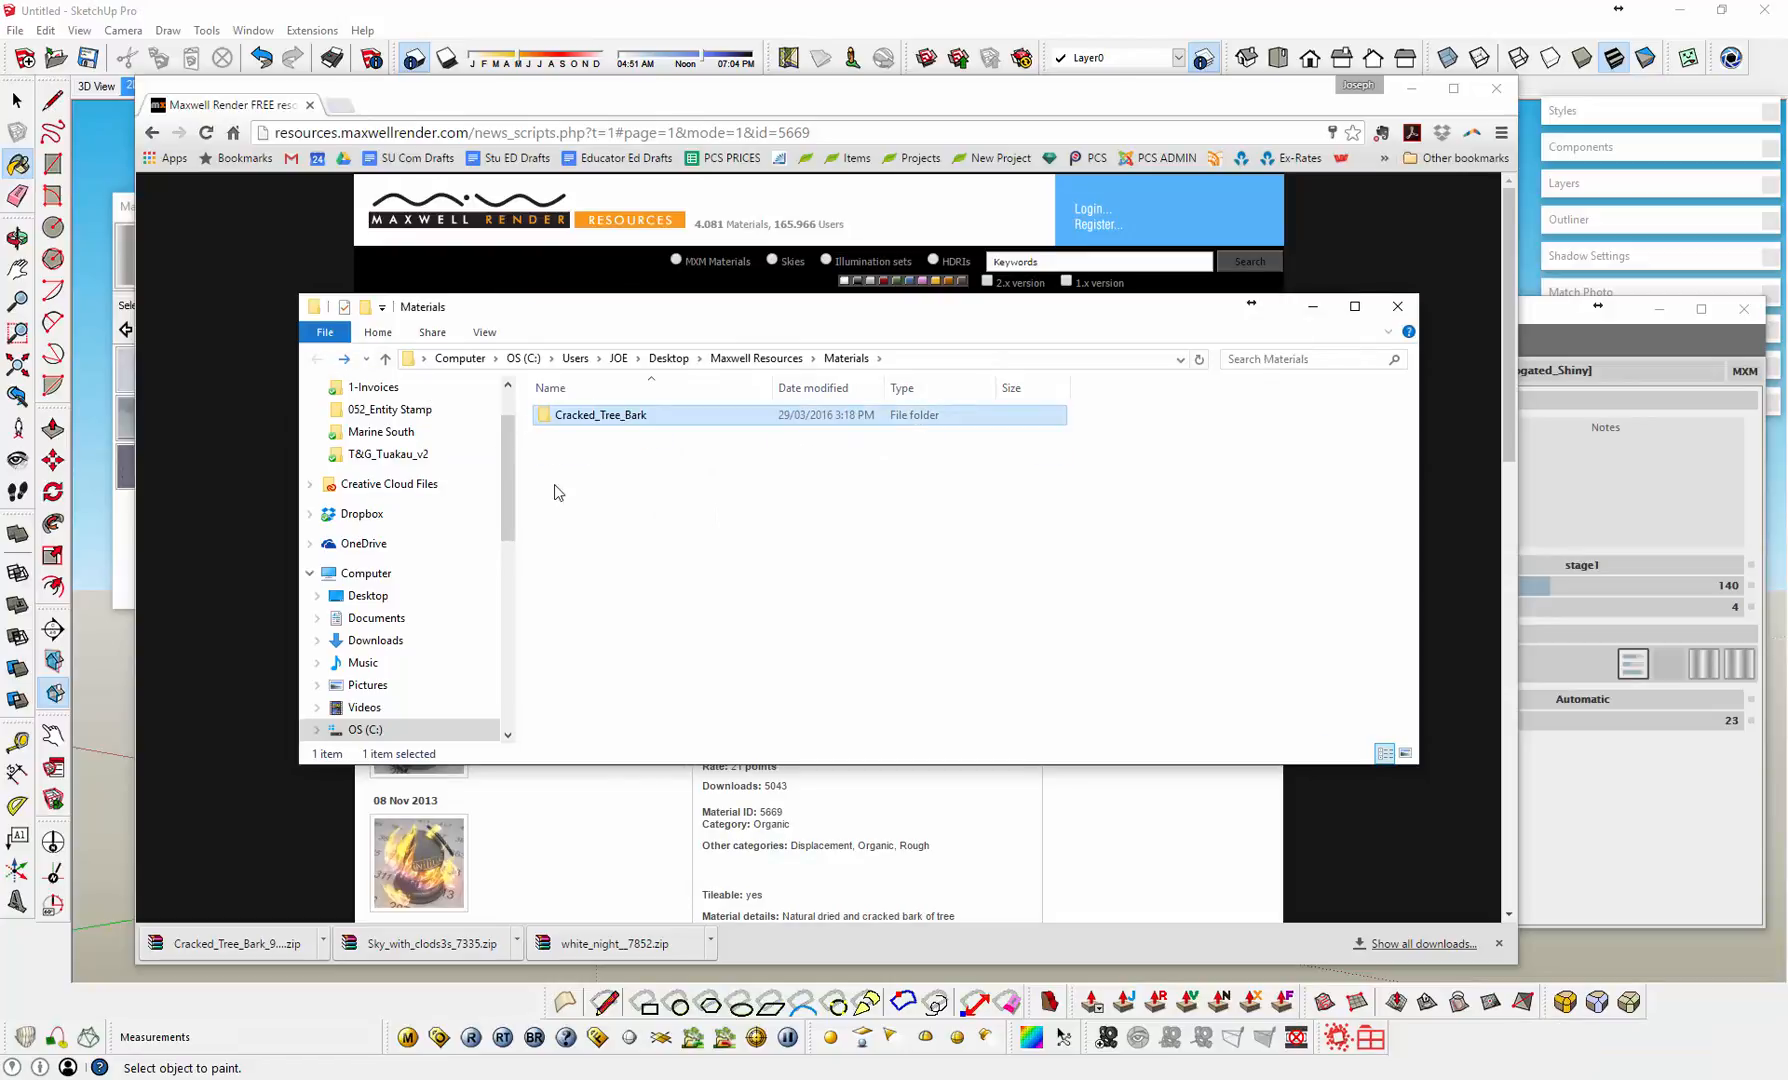
click(1313, 307)
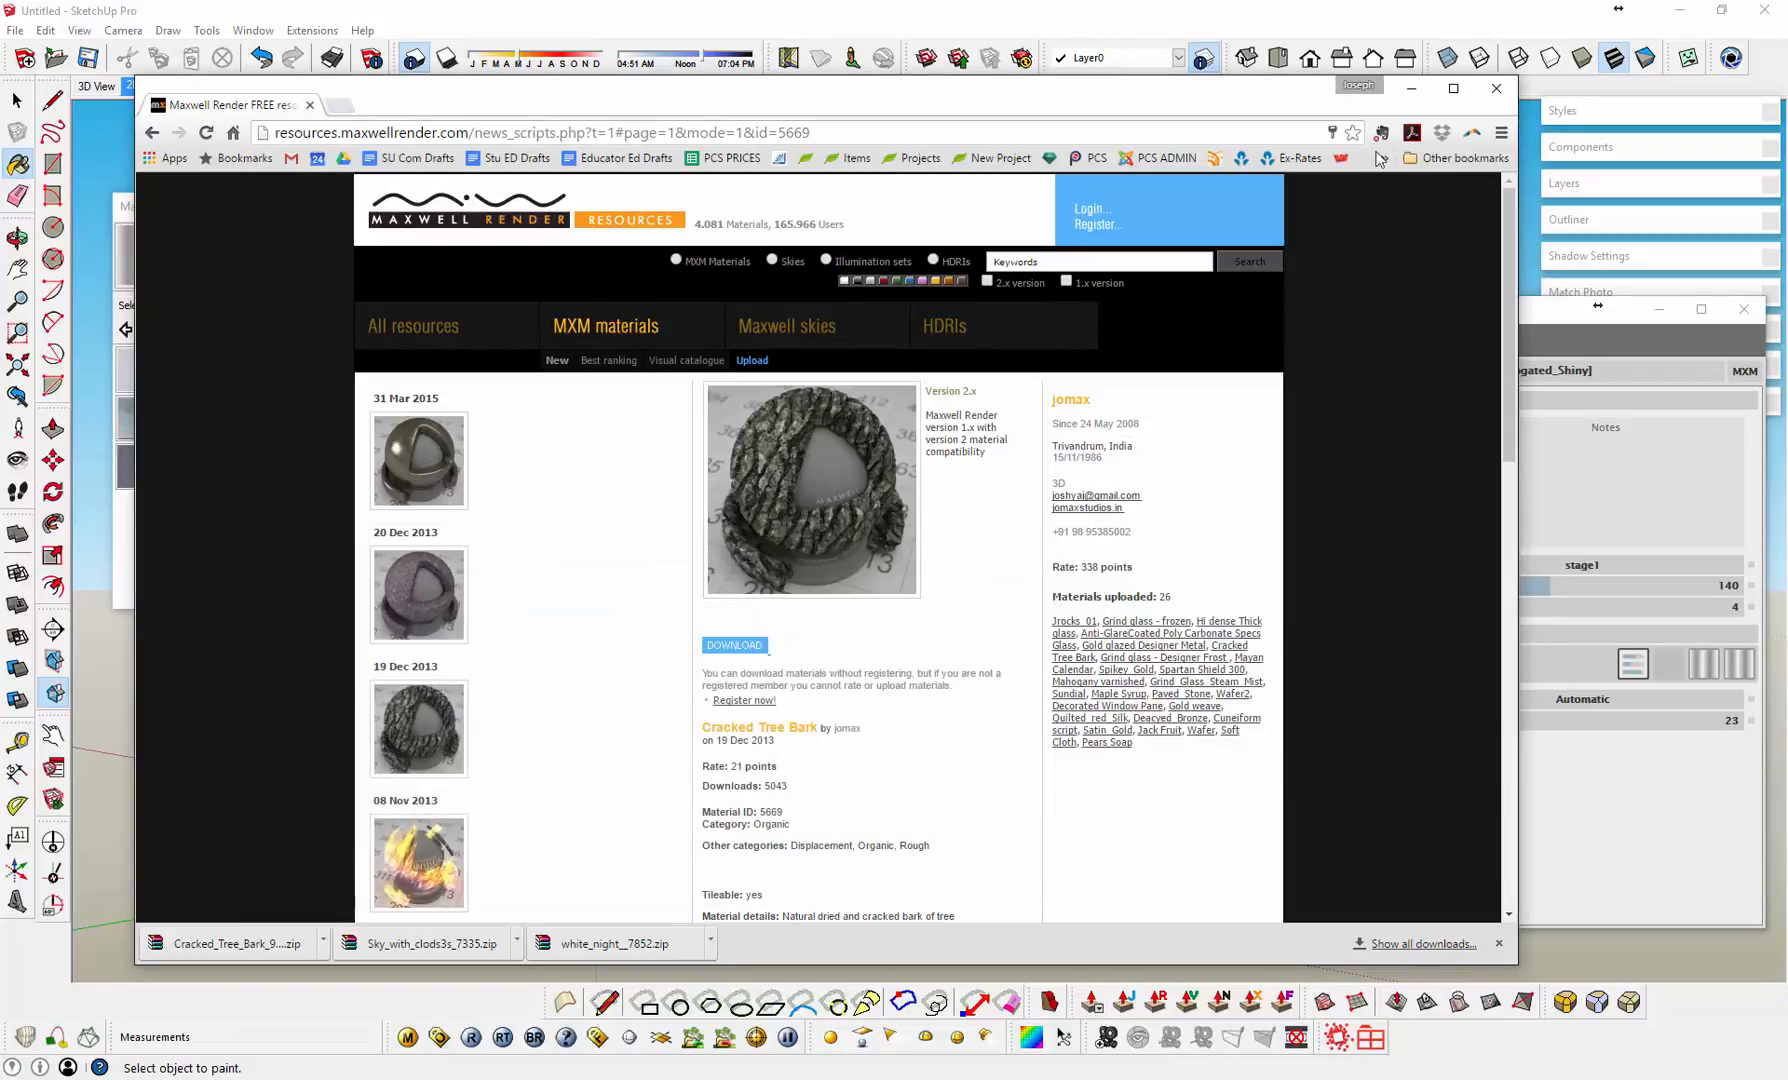
click(1410, 90)
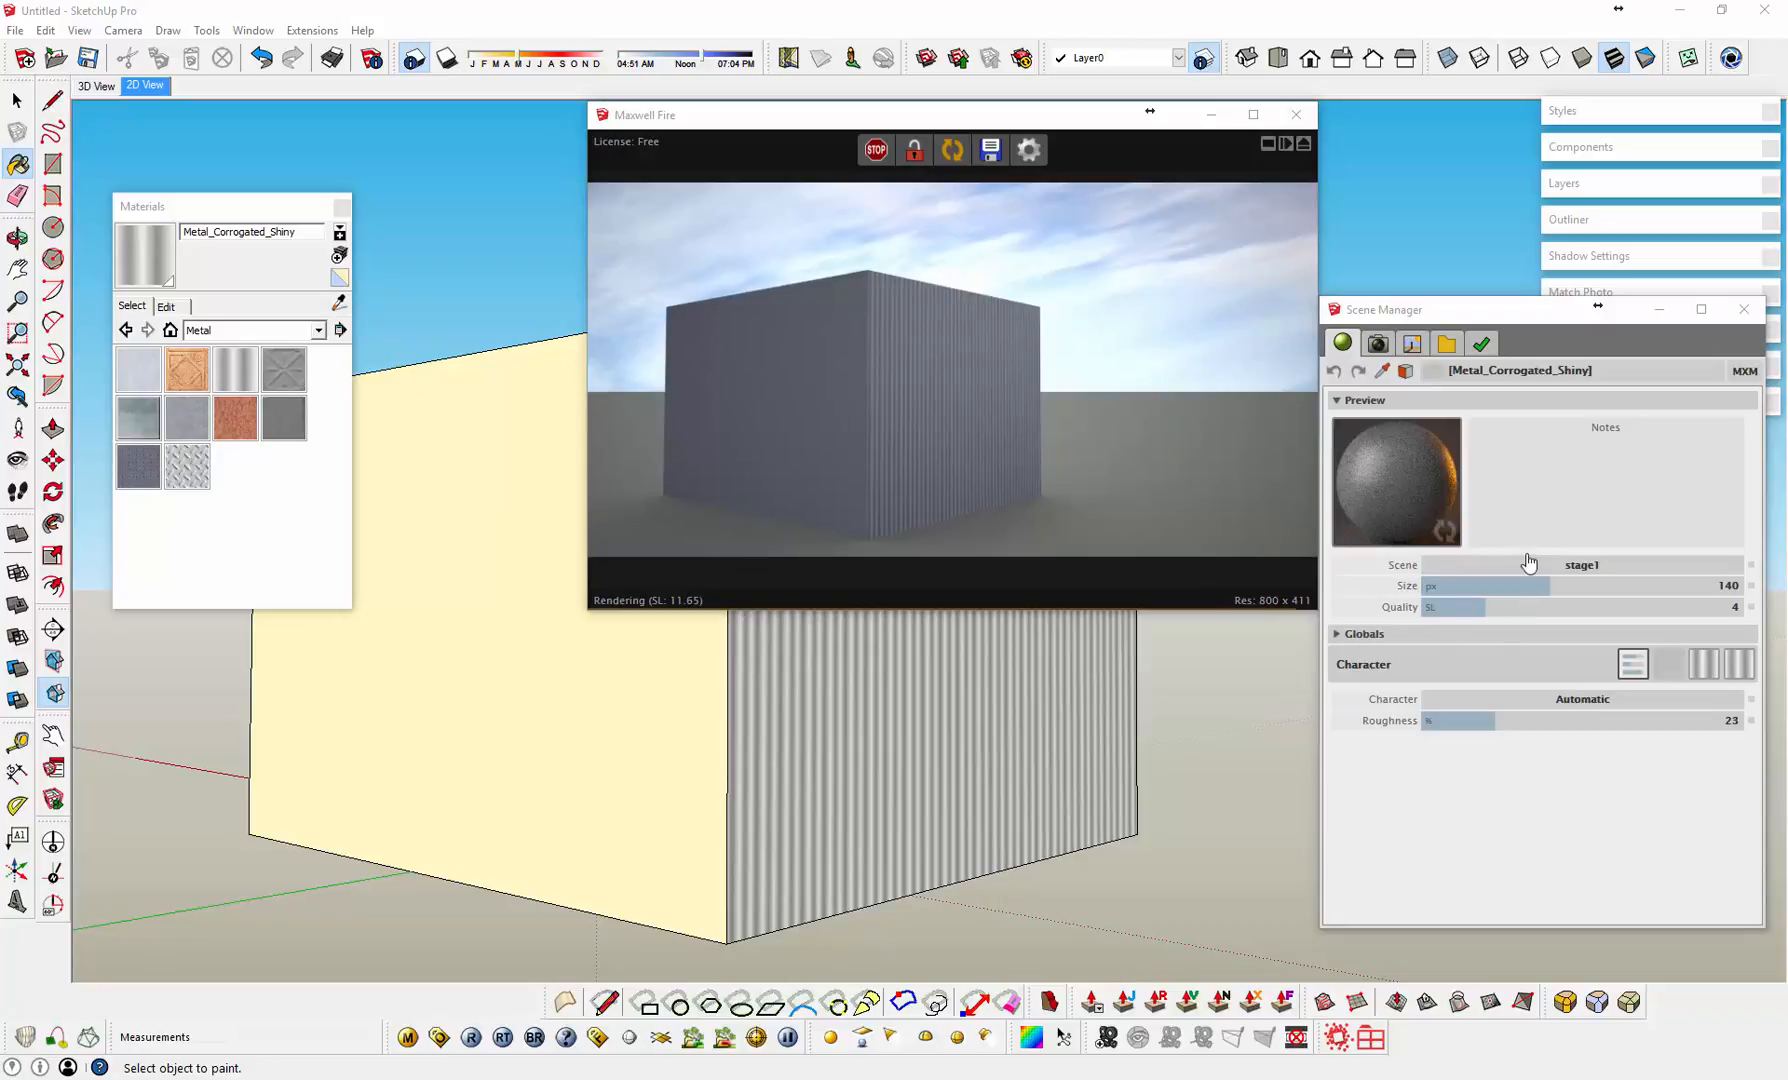
Step: Link the Metal_Corrogated_Shiny material to CrackedTreeBark.mxm from the Cracked_Tree_Bark folder and view the rendered box from a slightly different angle
click(1744, 372)
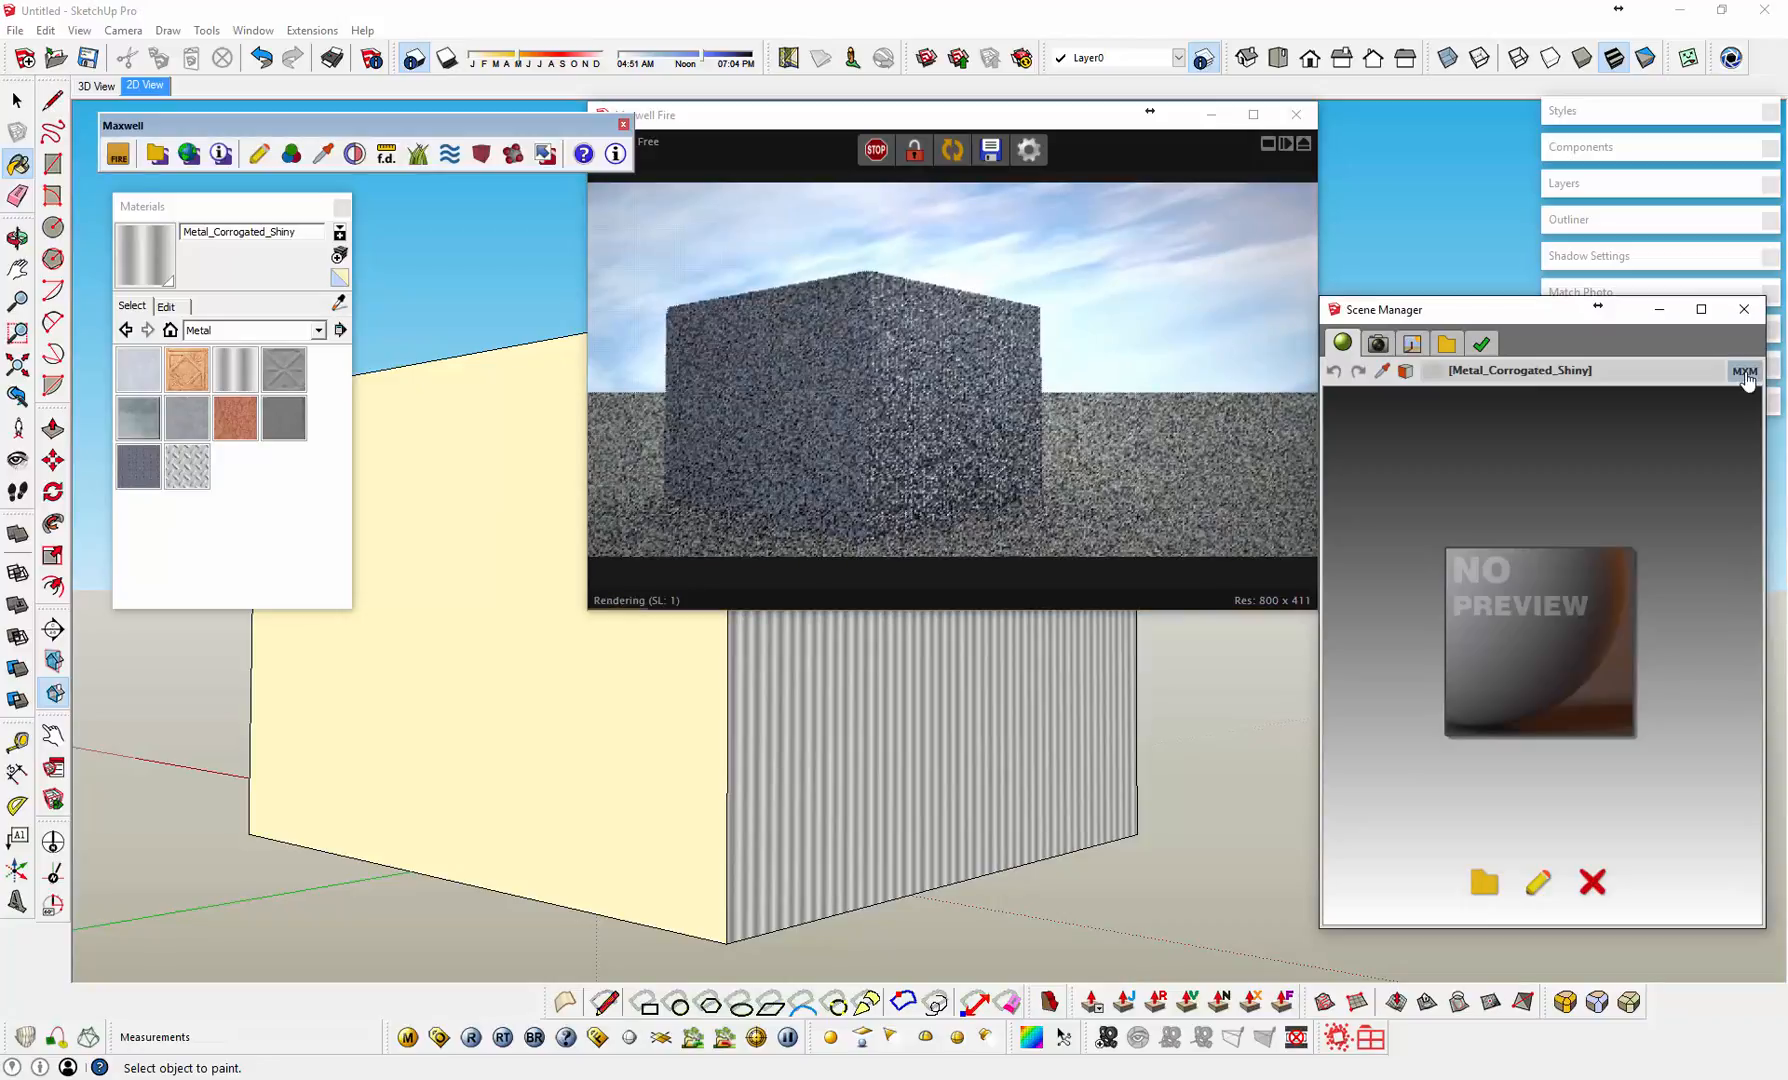
click(1483, 886)
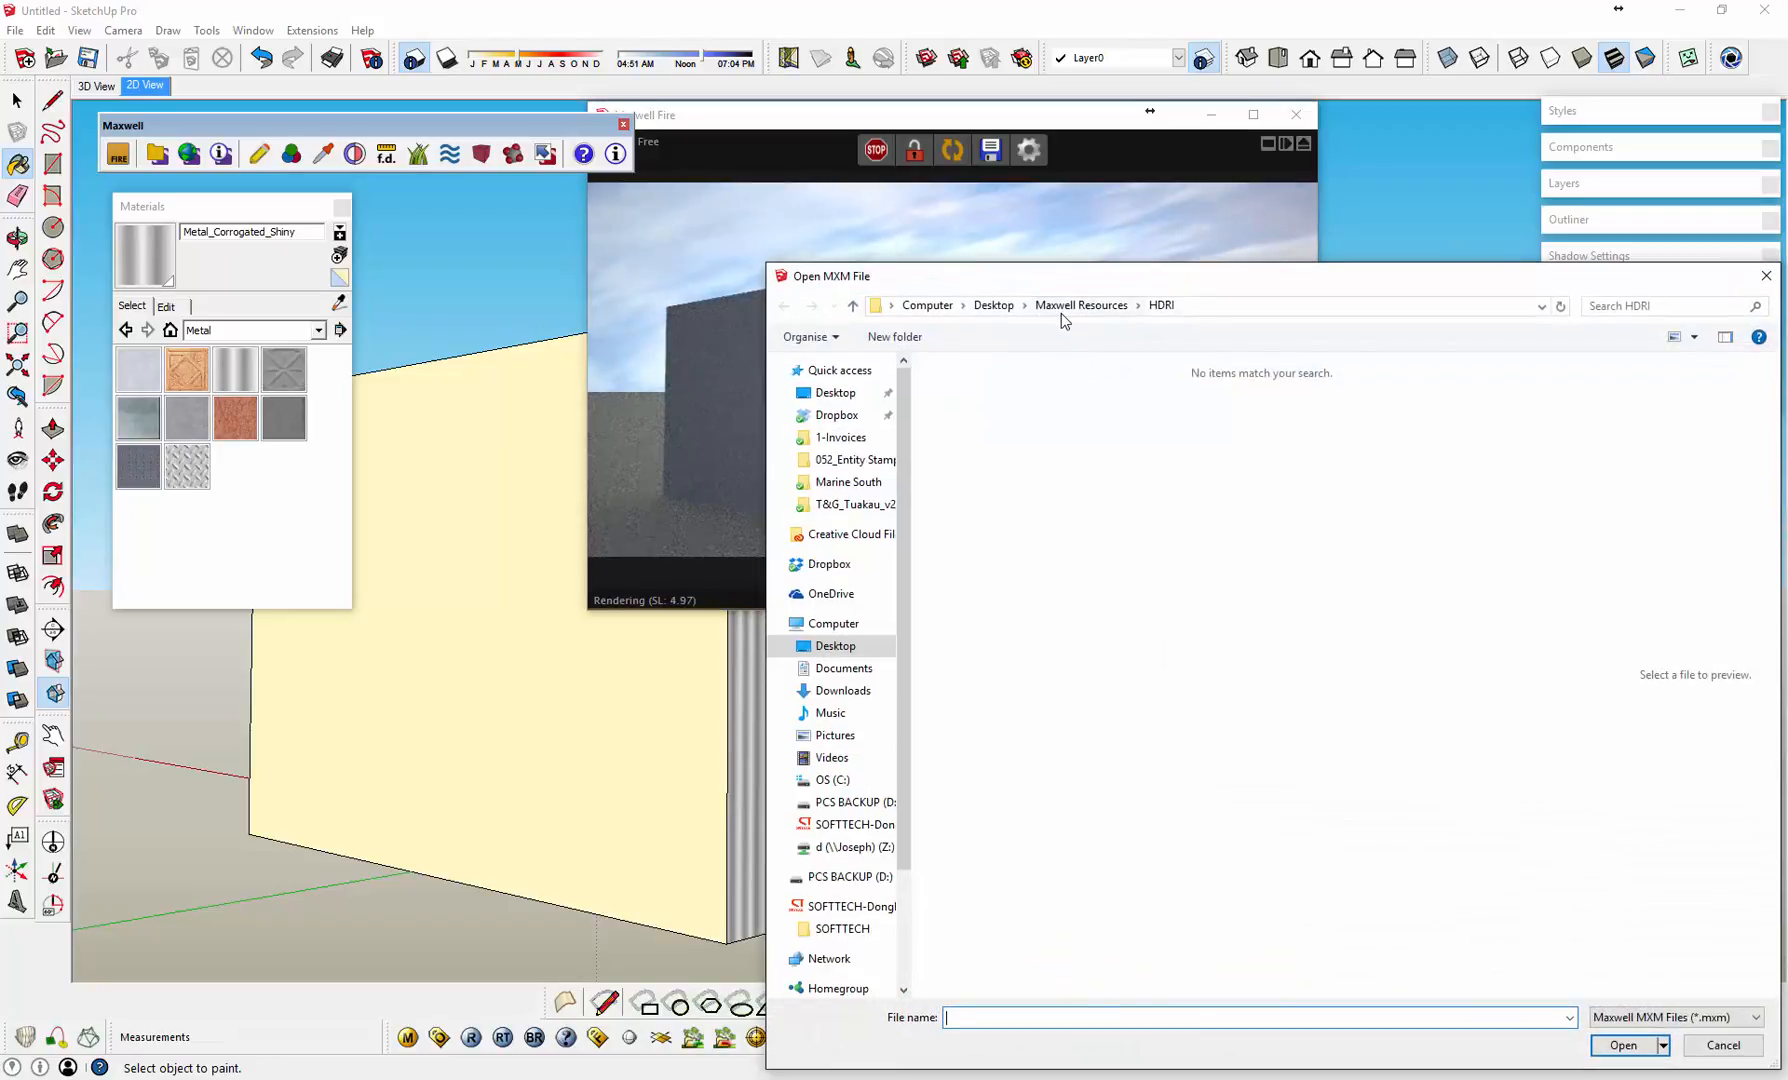
click(1062, 309)
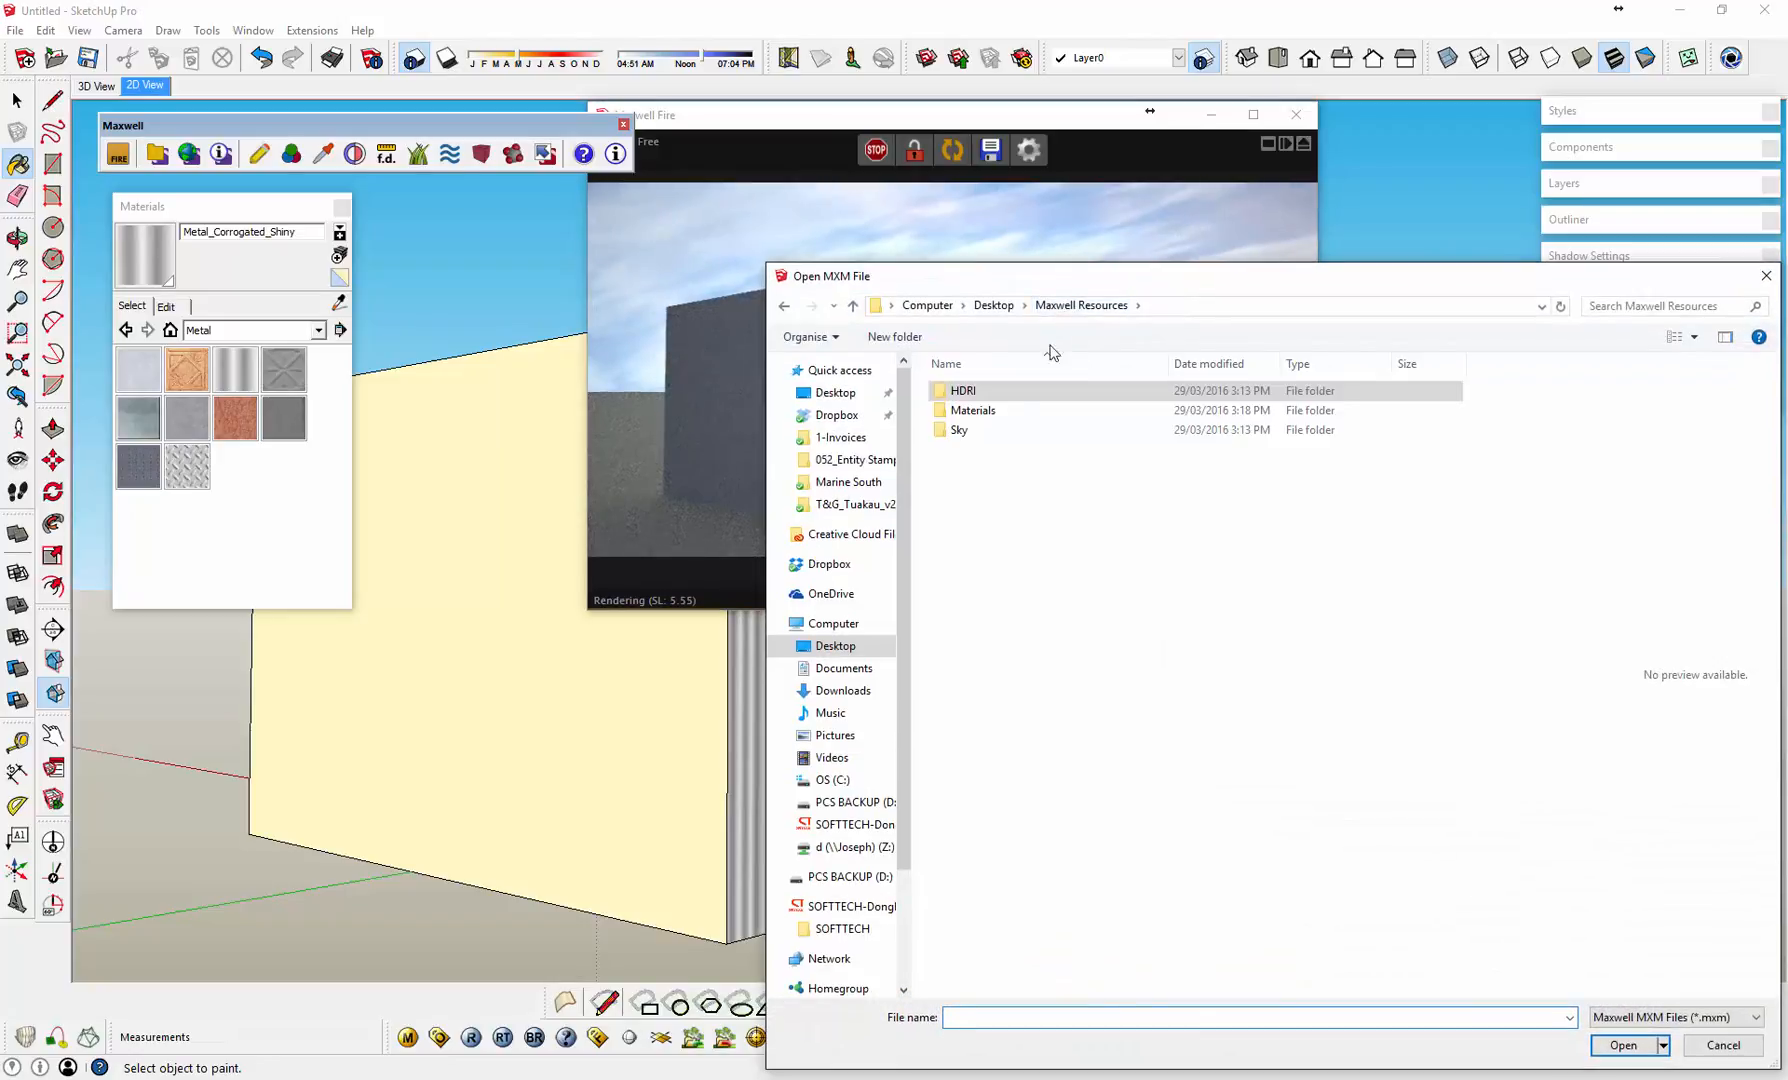
double_click(968, 414)
double_click(975, 391)
click(960, 411)
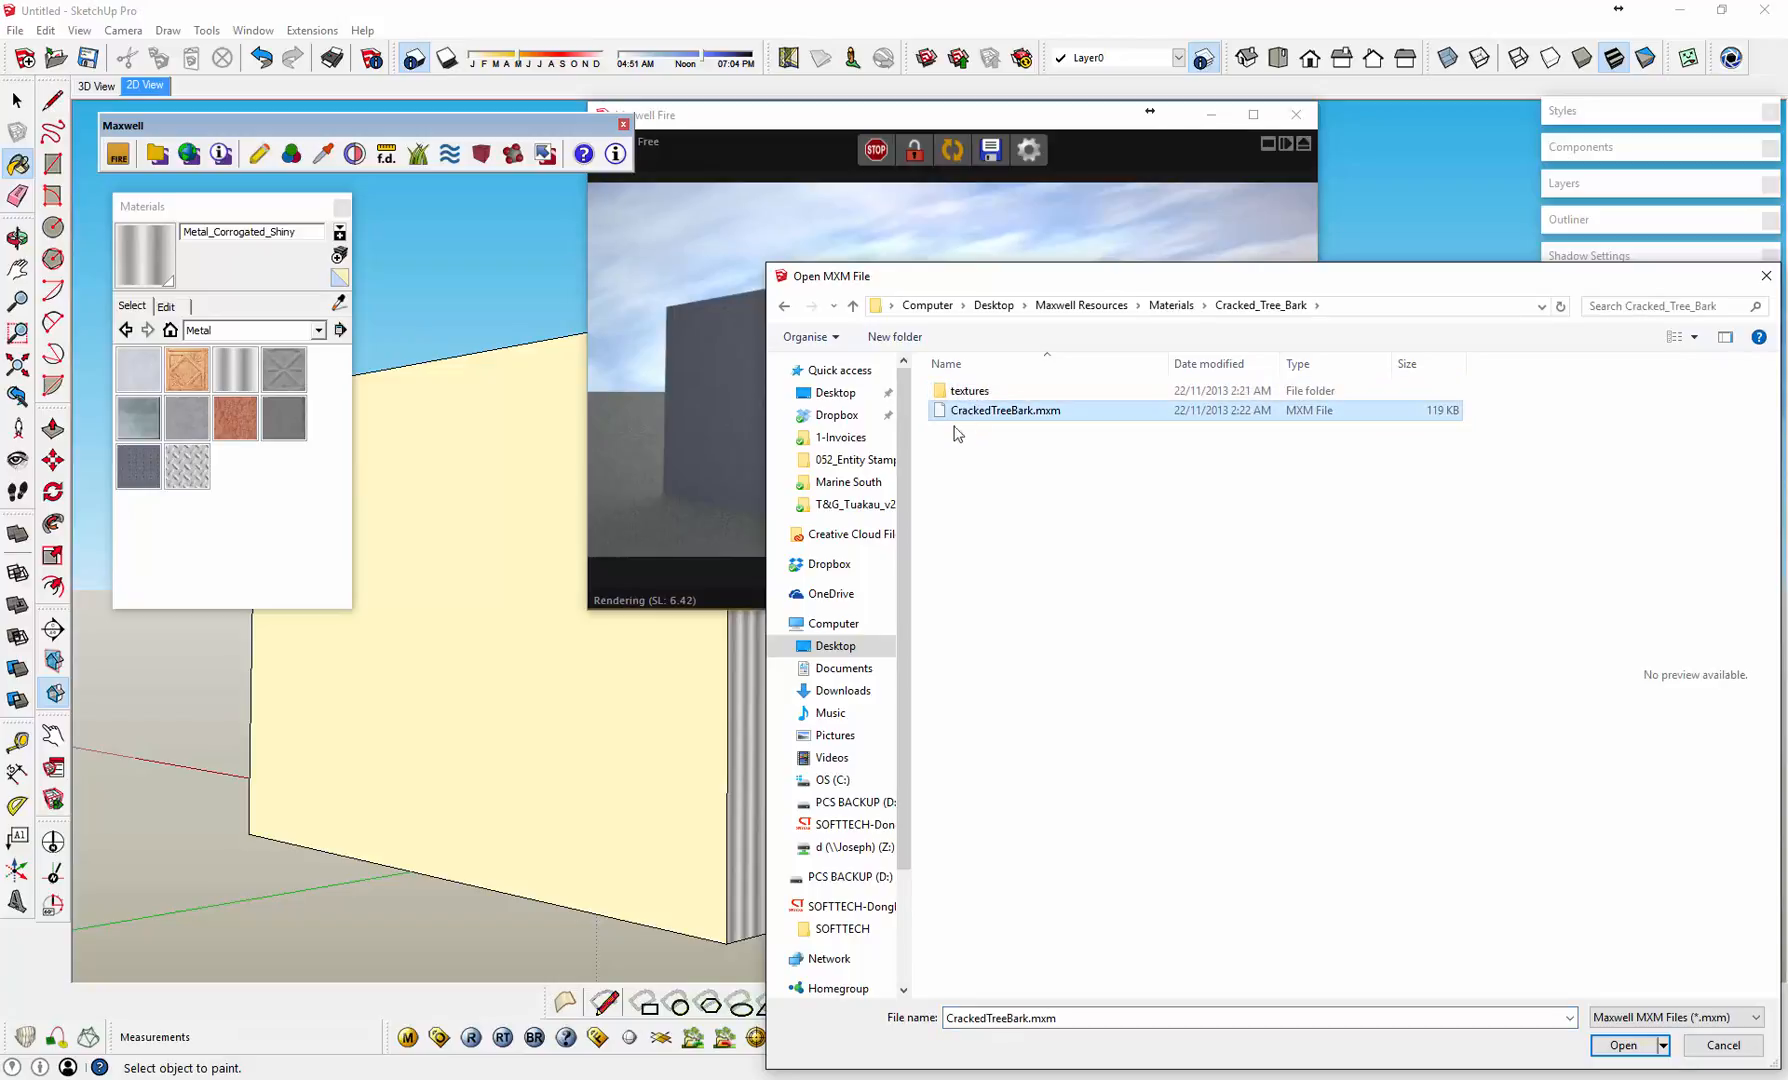
click(1630, 1045)
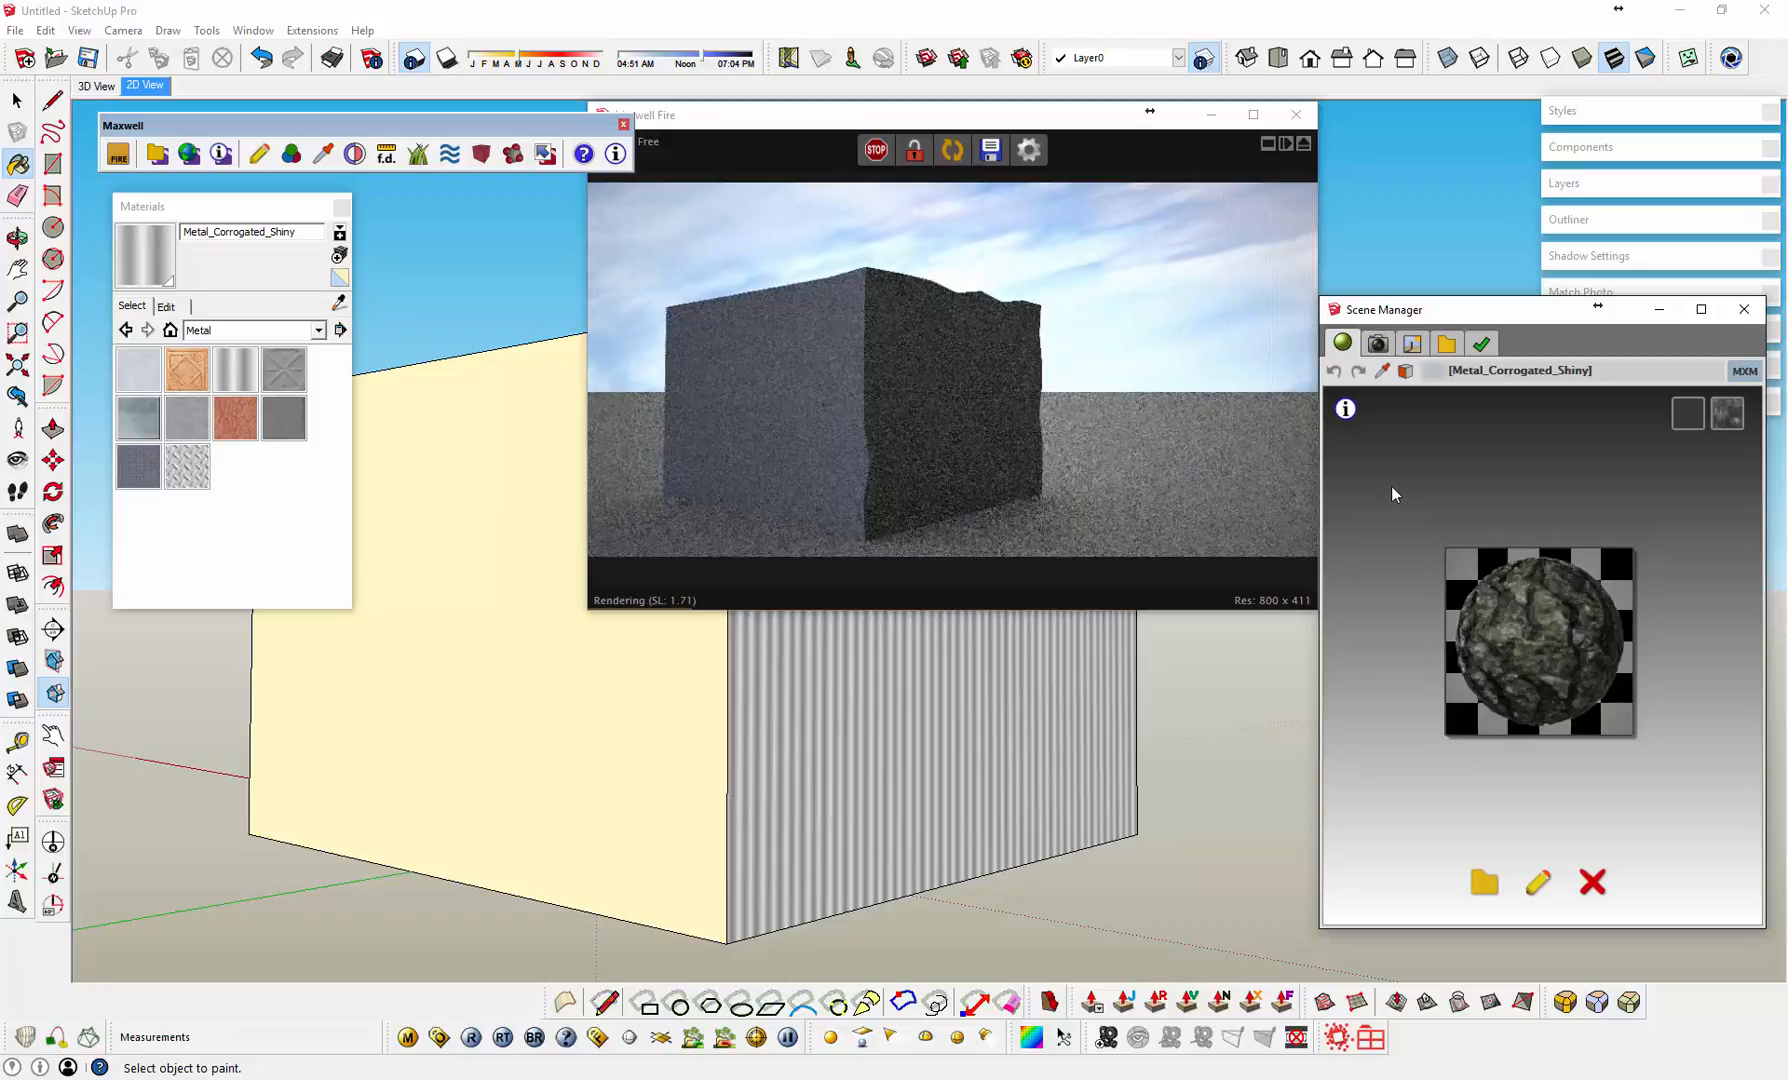
mouse_move(1077, 730)
middle_down()
mouse_move(782, 774)
mouse_move(818, 786)
mouse_move(1046, 627)
middle_up()
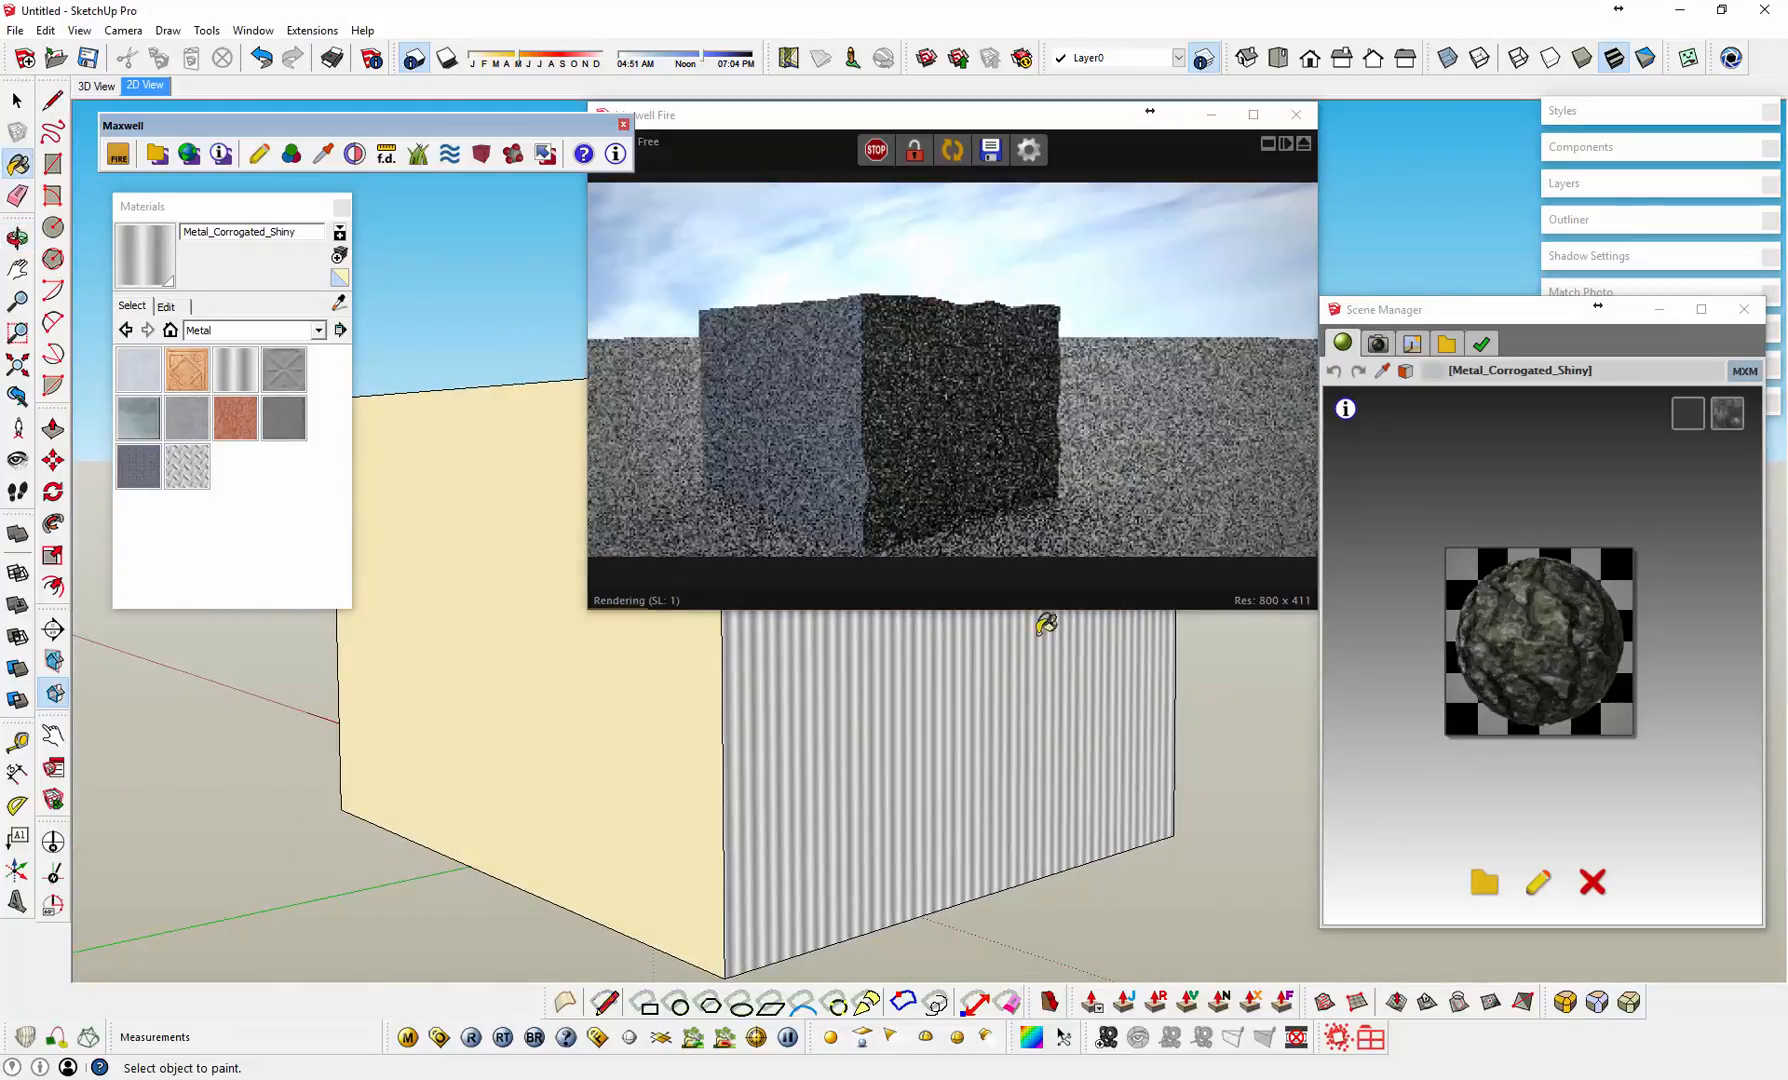
mouse_move(900, 740)
middle_down()
mouse_move(959, 746)
mouse_move(948, 720)
mouse_move(896, 732)
middle_up()
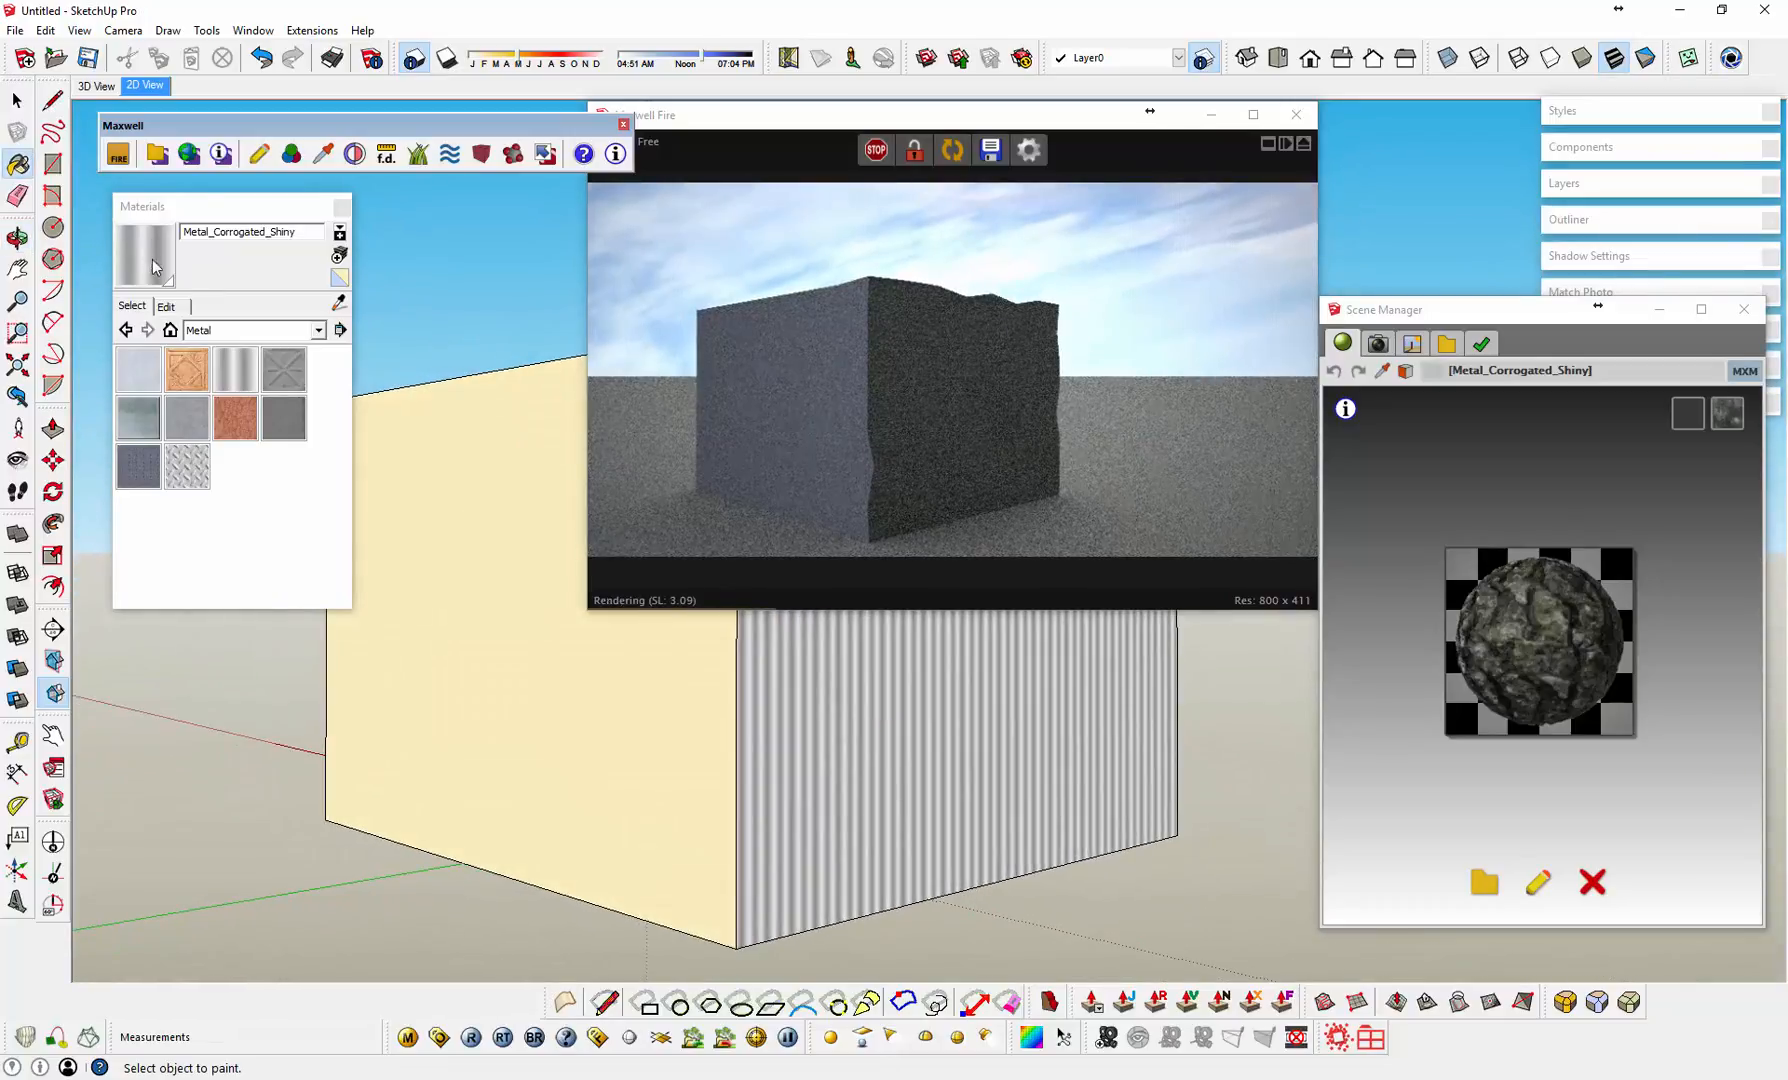
Step: Remove the linked MXM file from the Metal_Corrogated_Shiny material and turn the view toward the box's plain yellow face
click(260, 60)
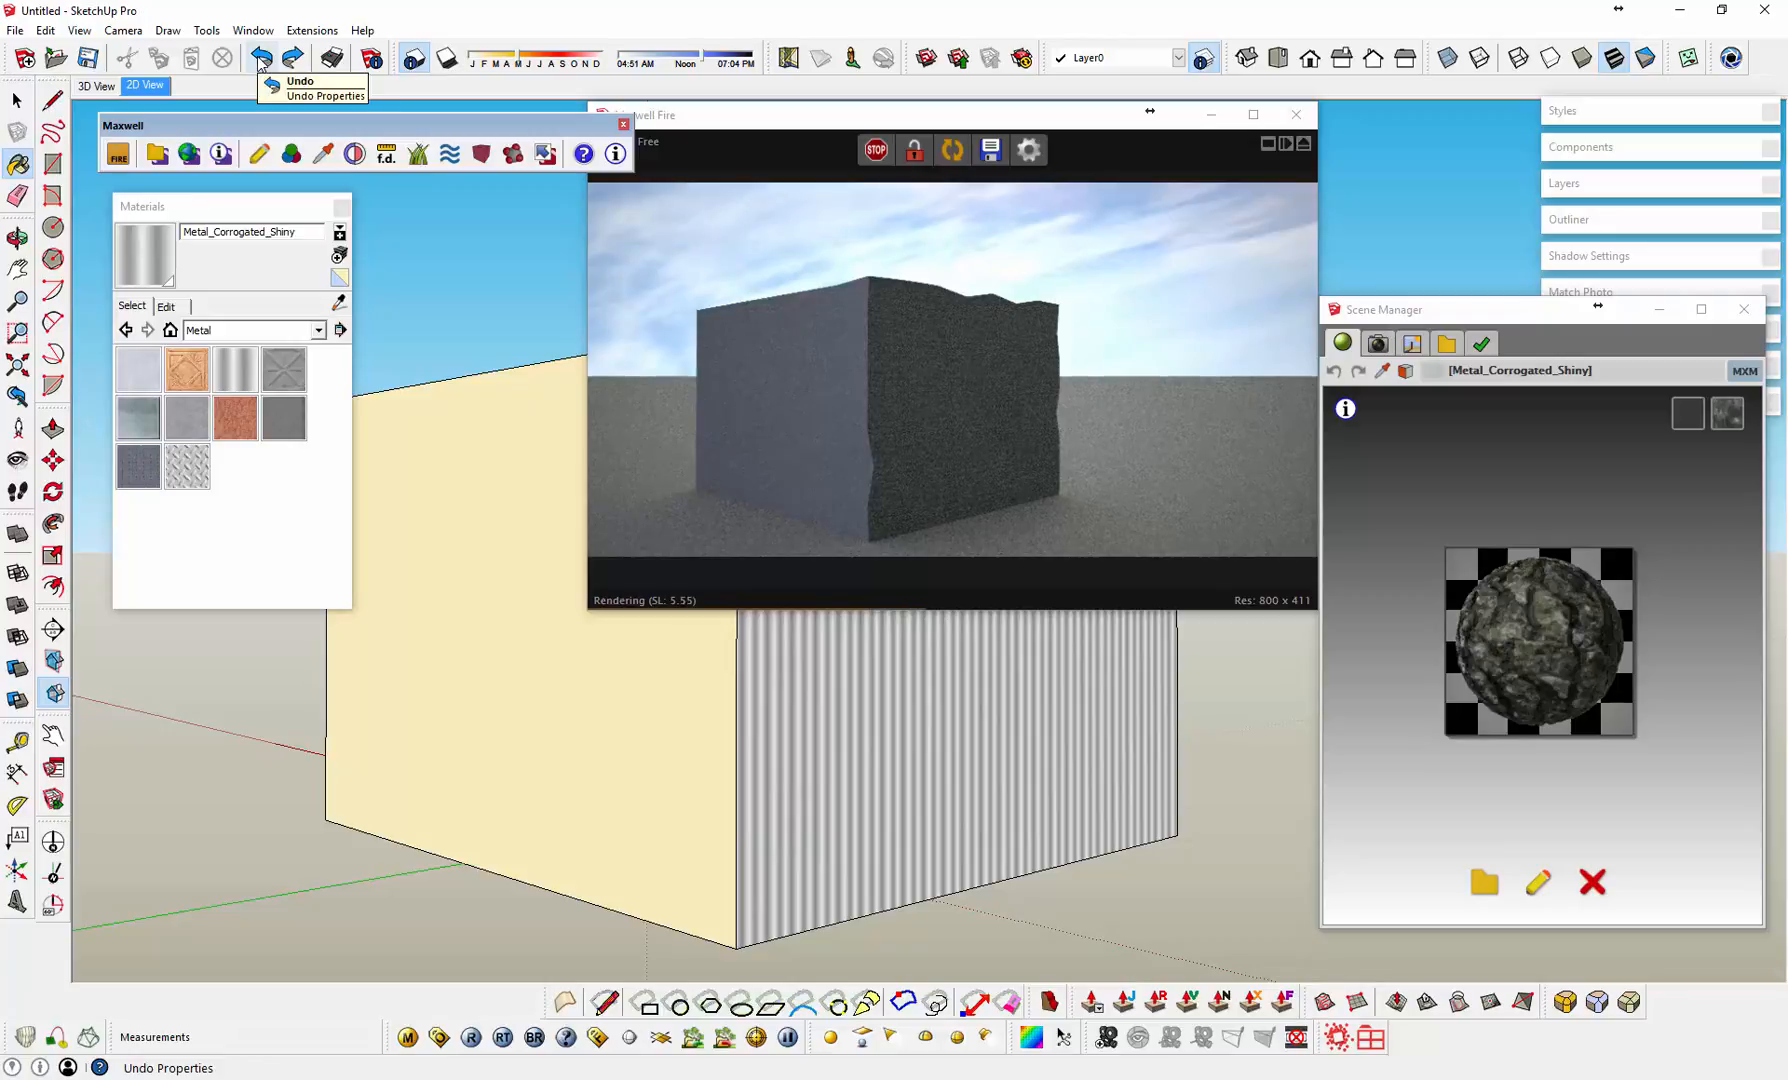
click(1593, 882)
middle_drag(680, 668, 799, 676)
drag(799, 676, 794, 650)
key(b)
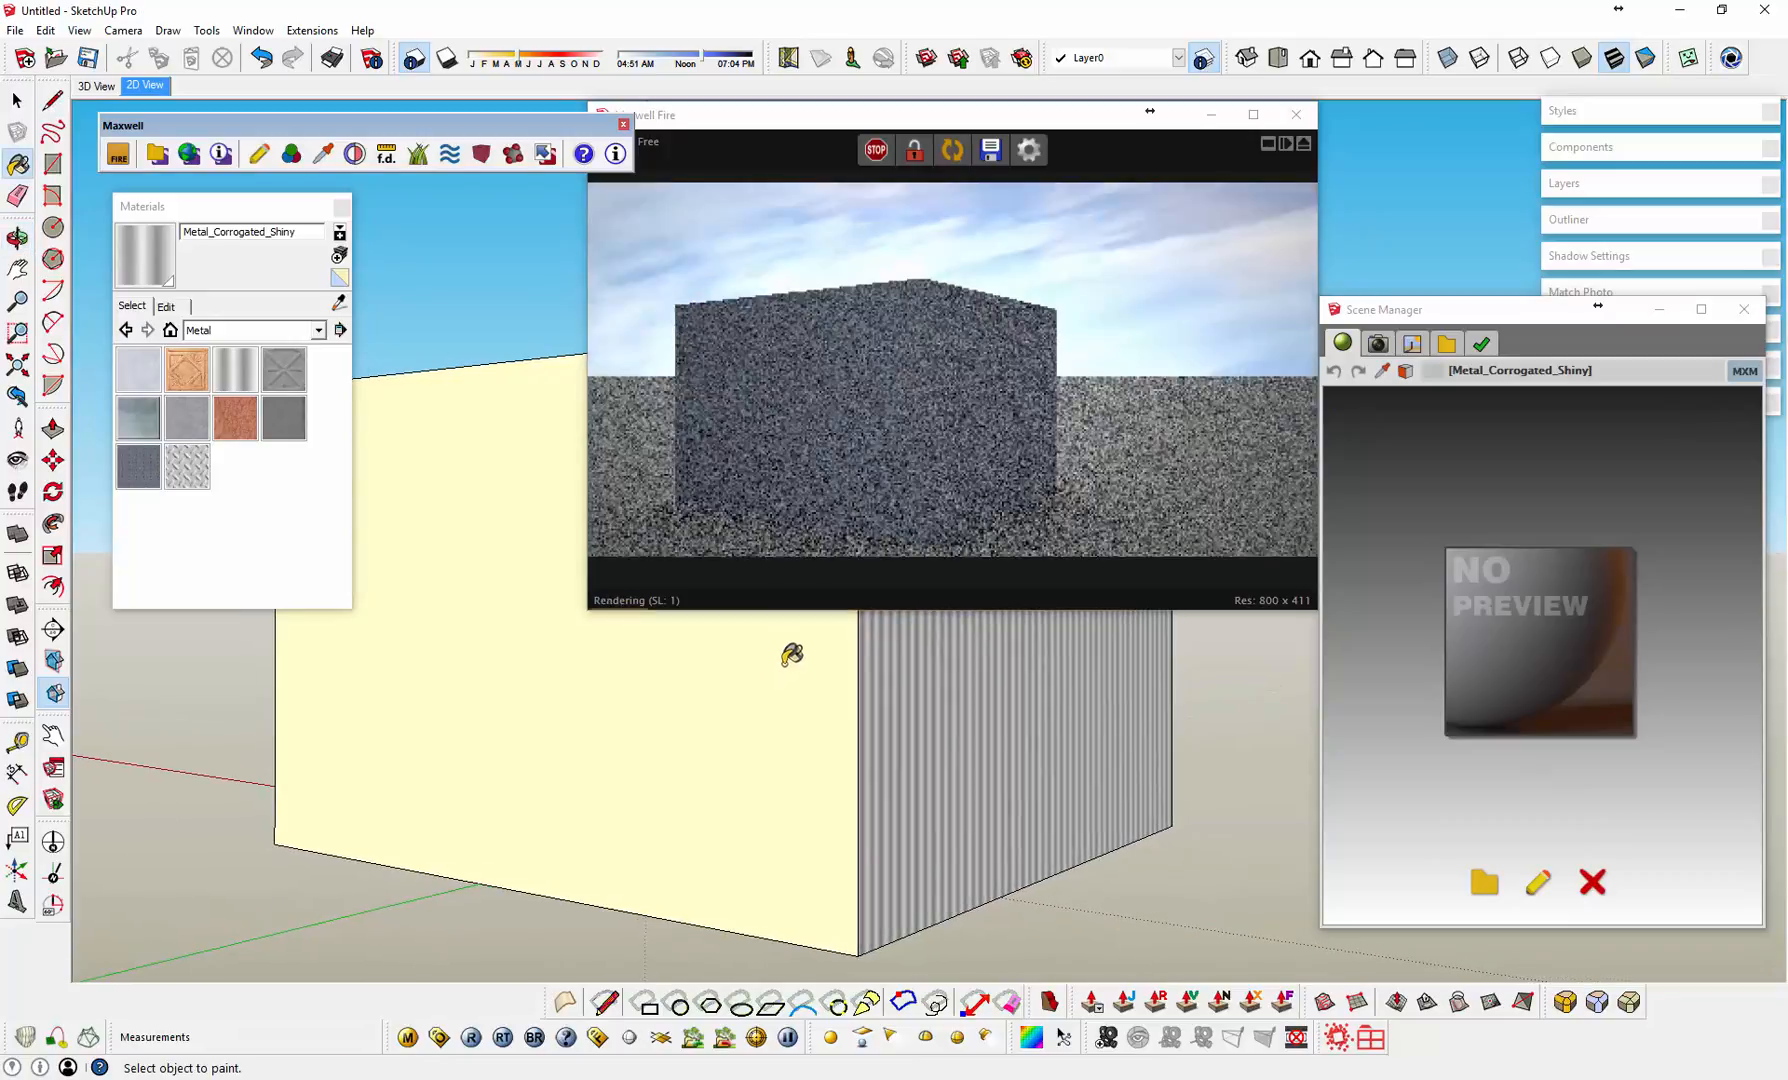
Step: Create a new red material without a texture image, with its saturation set to 56
click(339, 258)
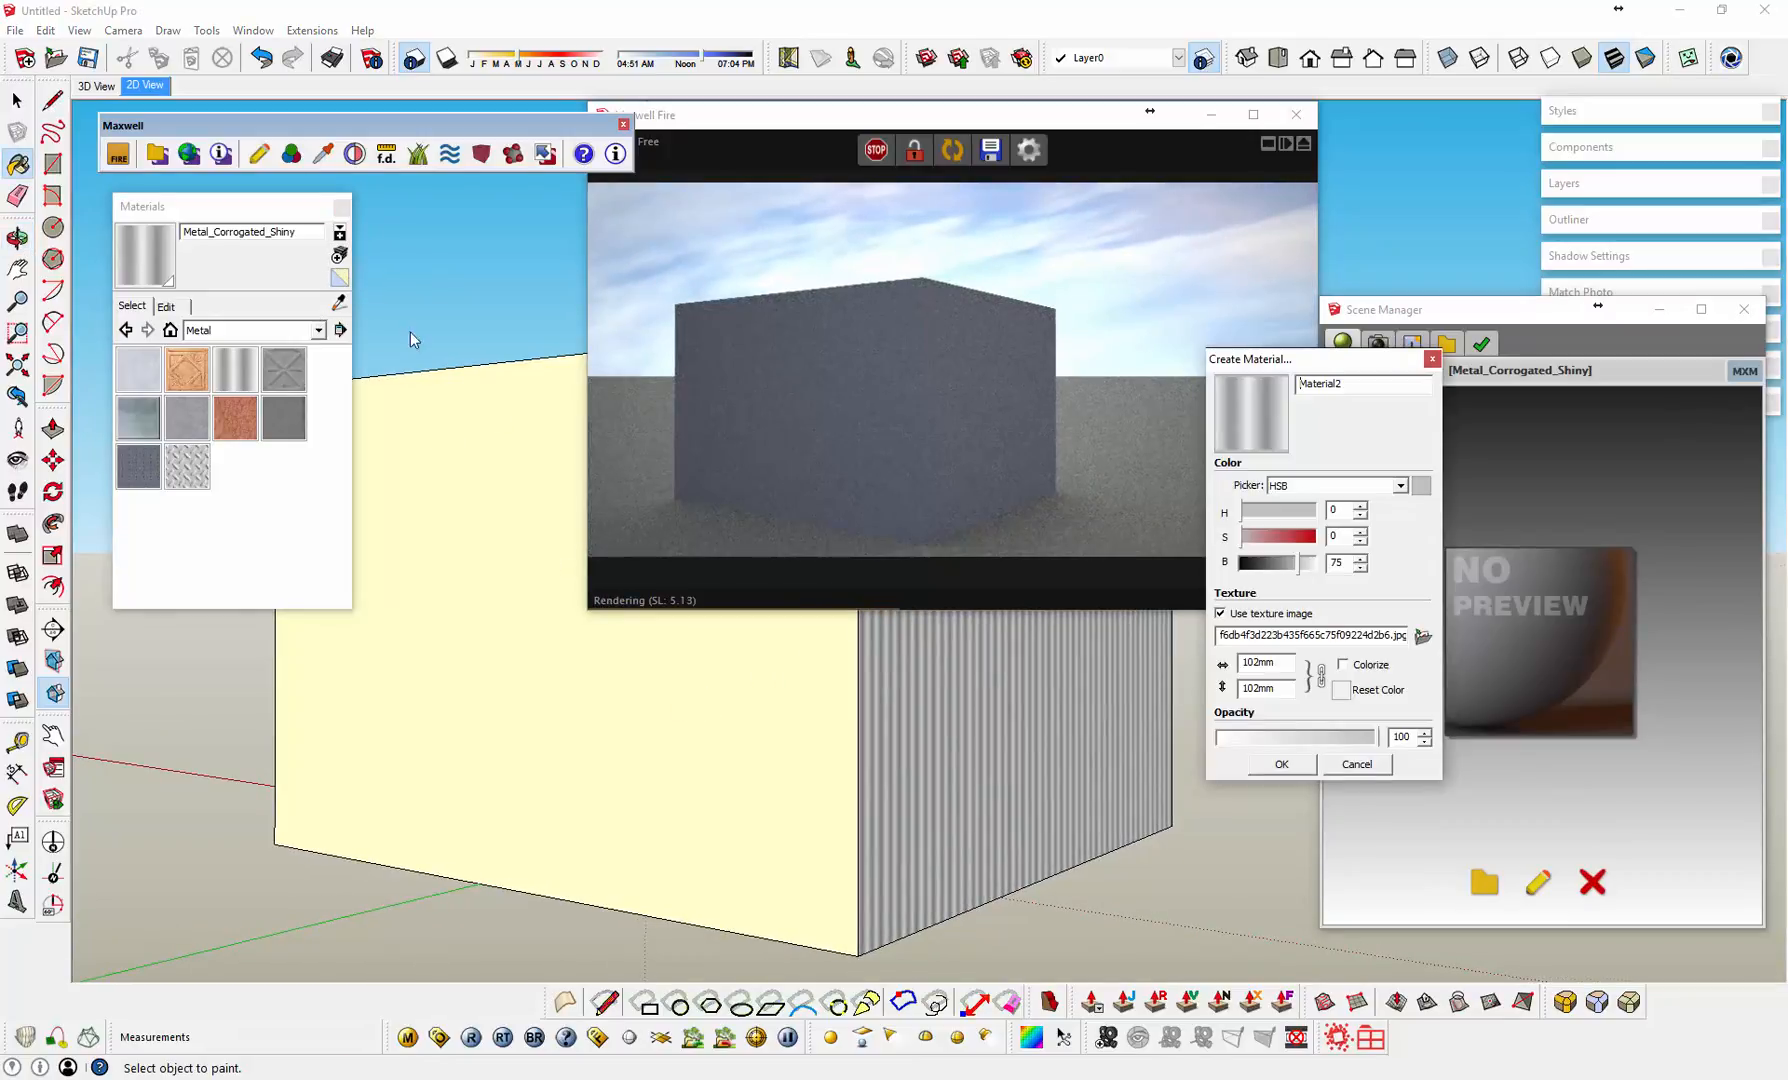
drag(1250, 347, 793, 323)
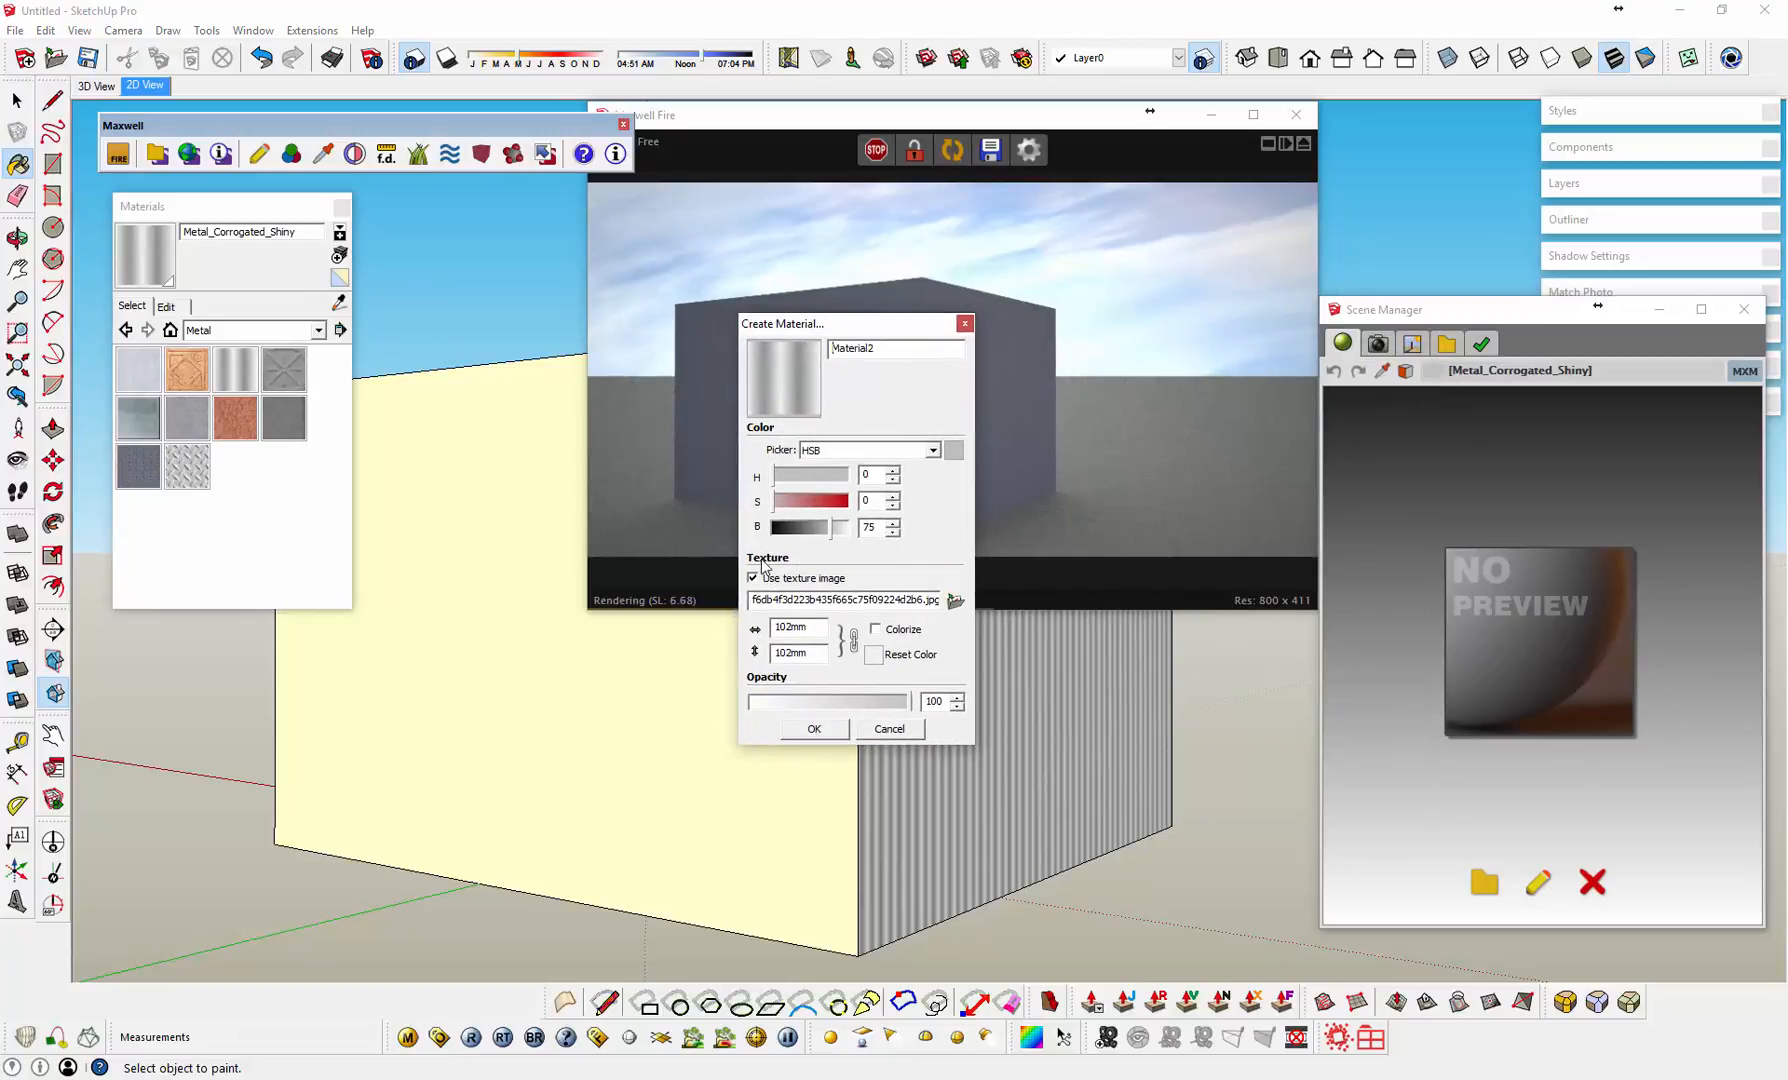
click(794, 580)
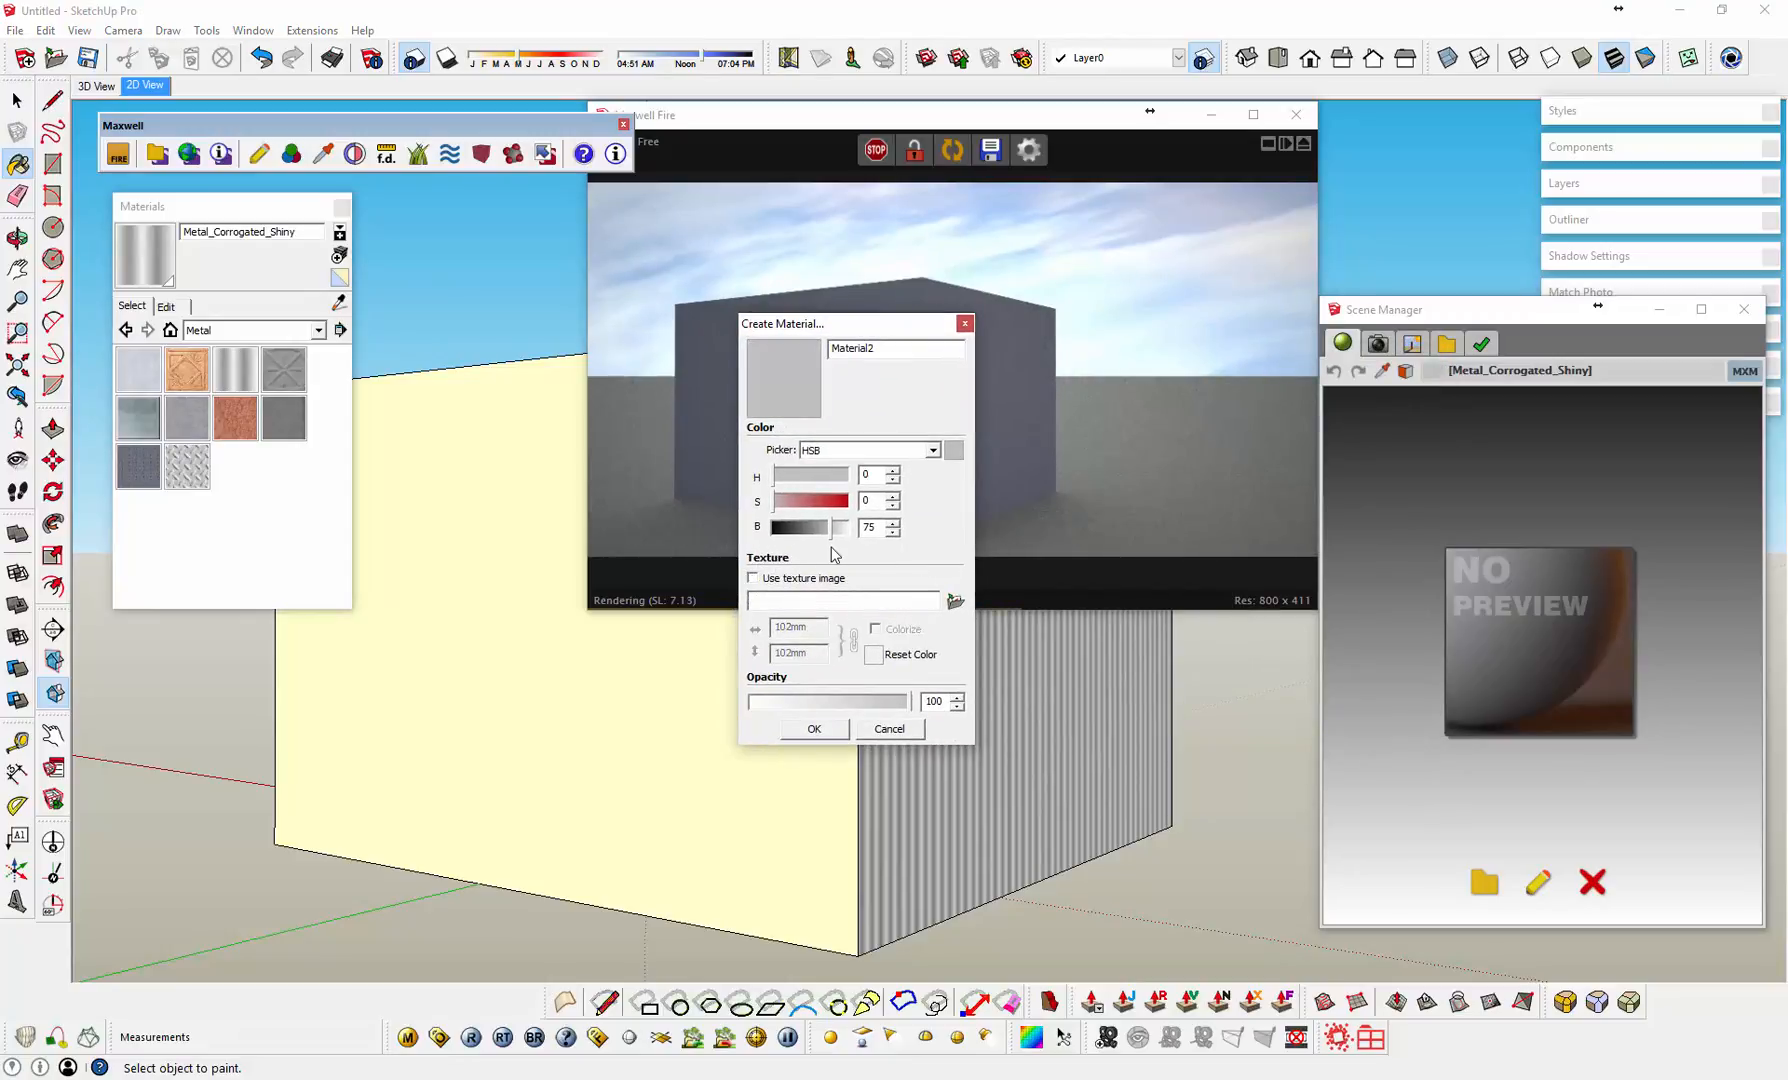
click(815, 505)
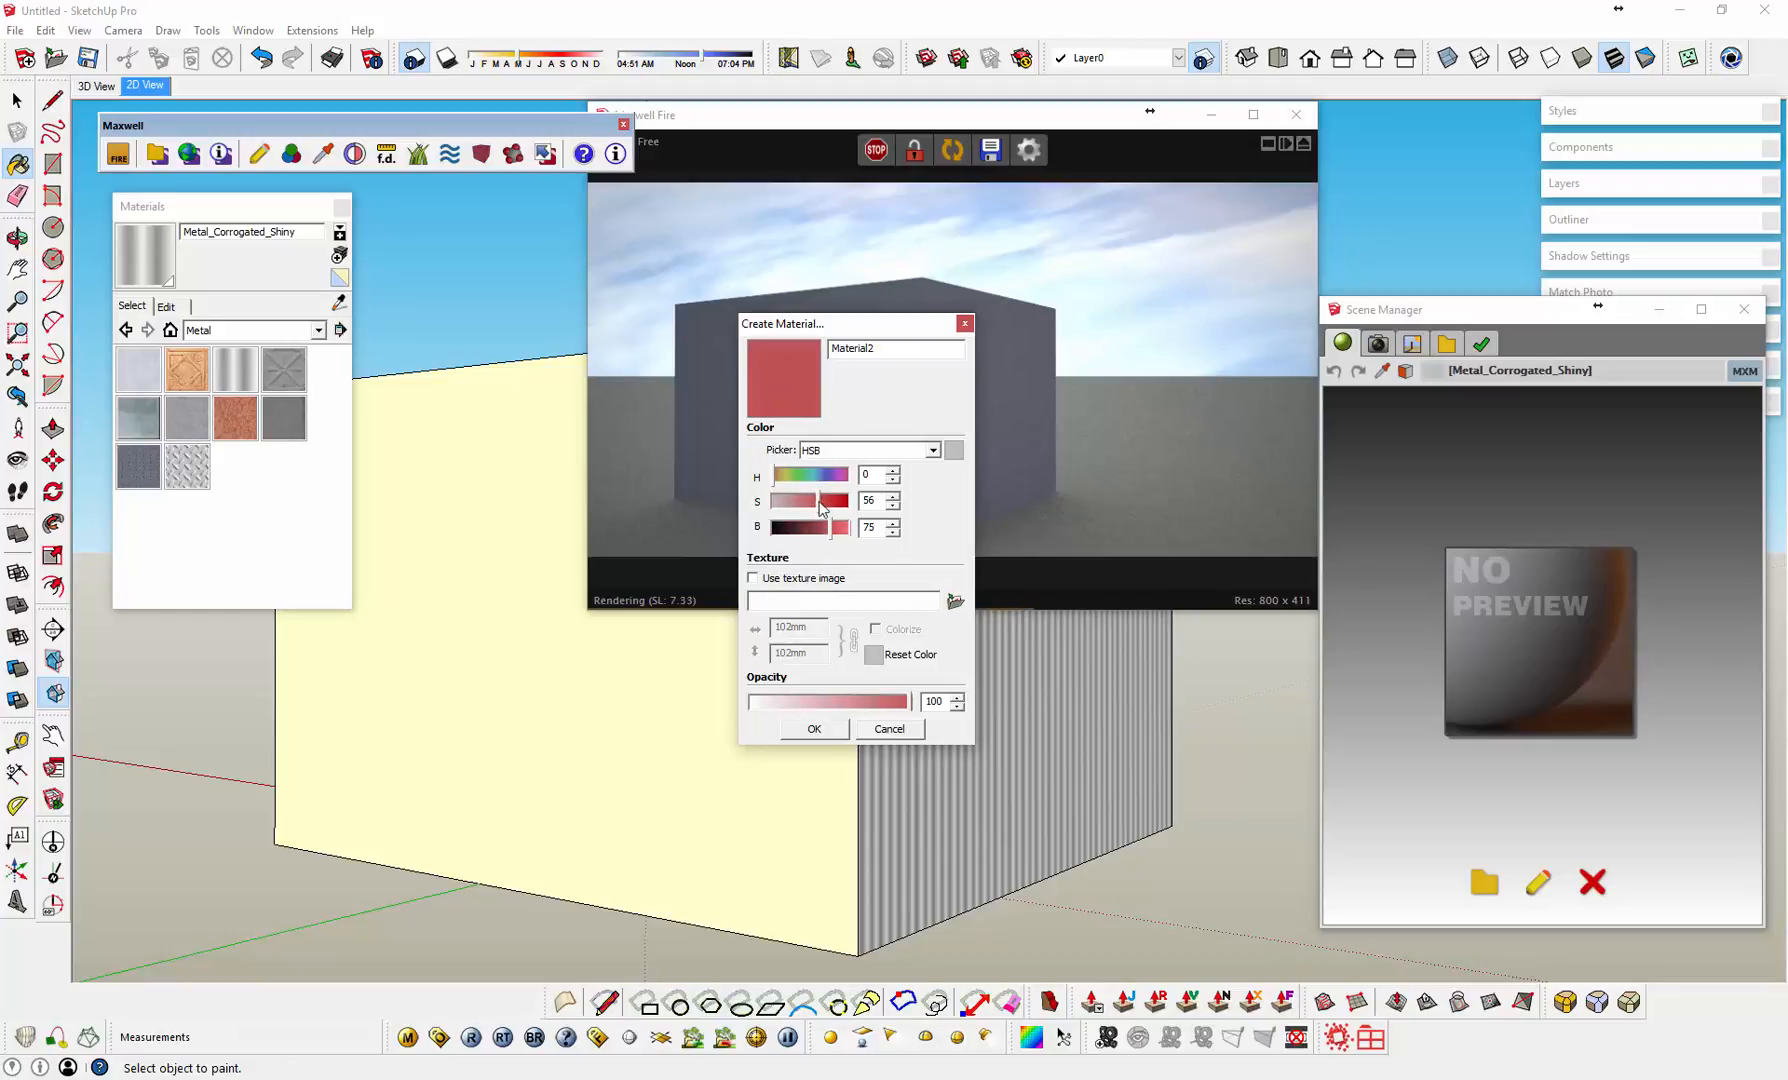
click(815, 728)
Step: Paint the box's plain yellow face with the new red material and refresh the Maxwell Fire render
click(503, 478)
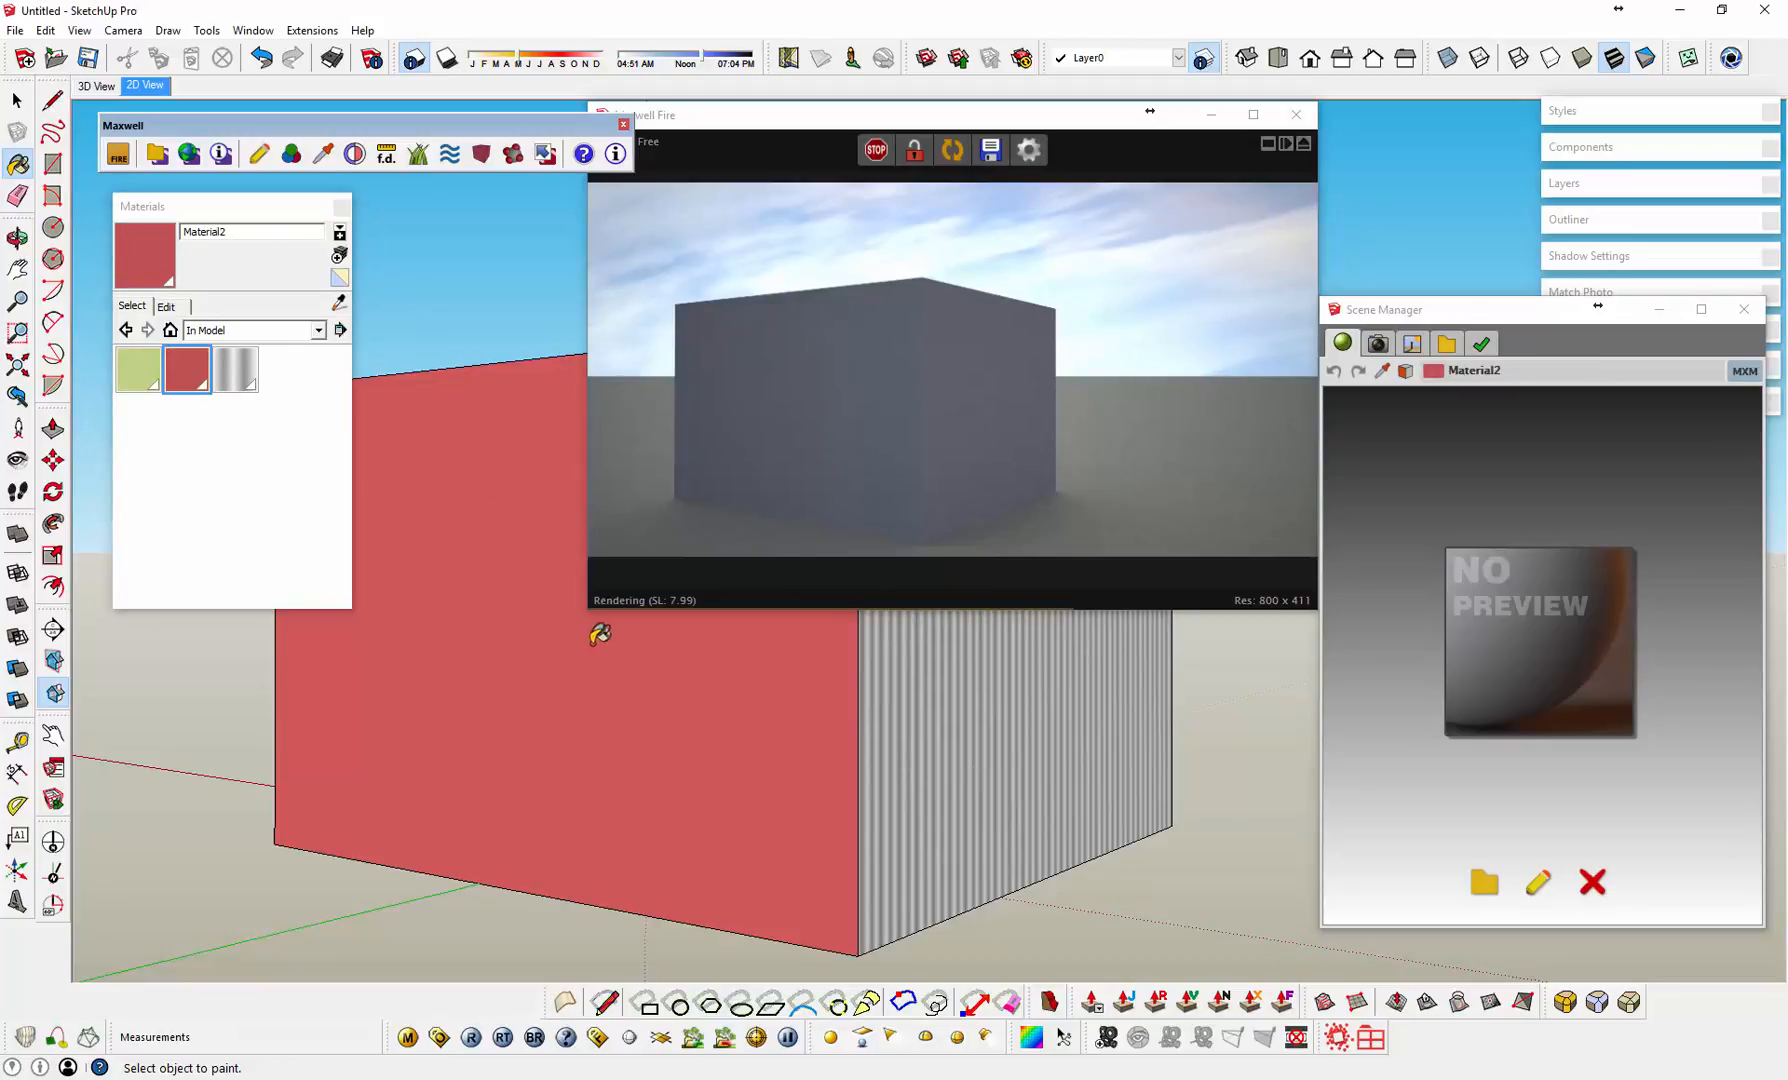
middle_drag(605, 710, 558, 722)
click(954, 155)
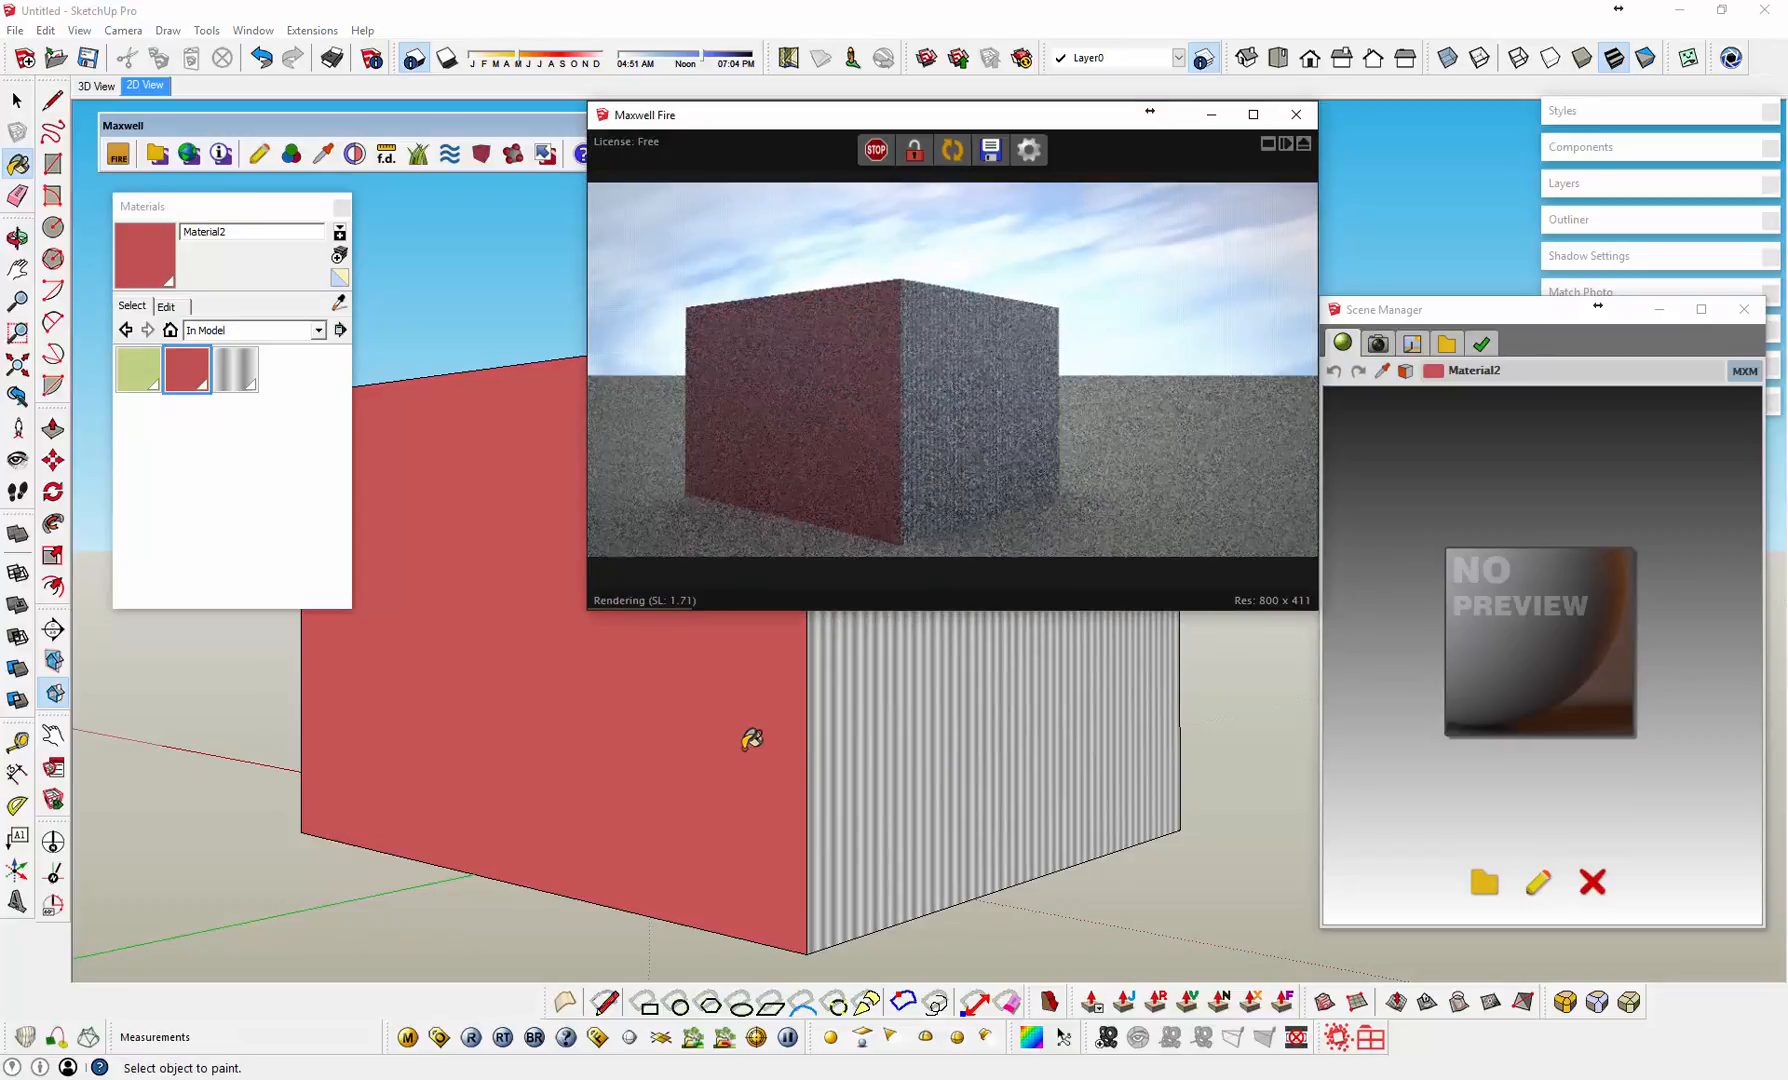
mouse_move(712, 752)
middle_down()
mouse_move(698, 770)
mouse_move(678, 746)
middle_up()
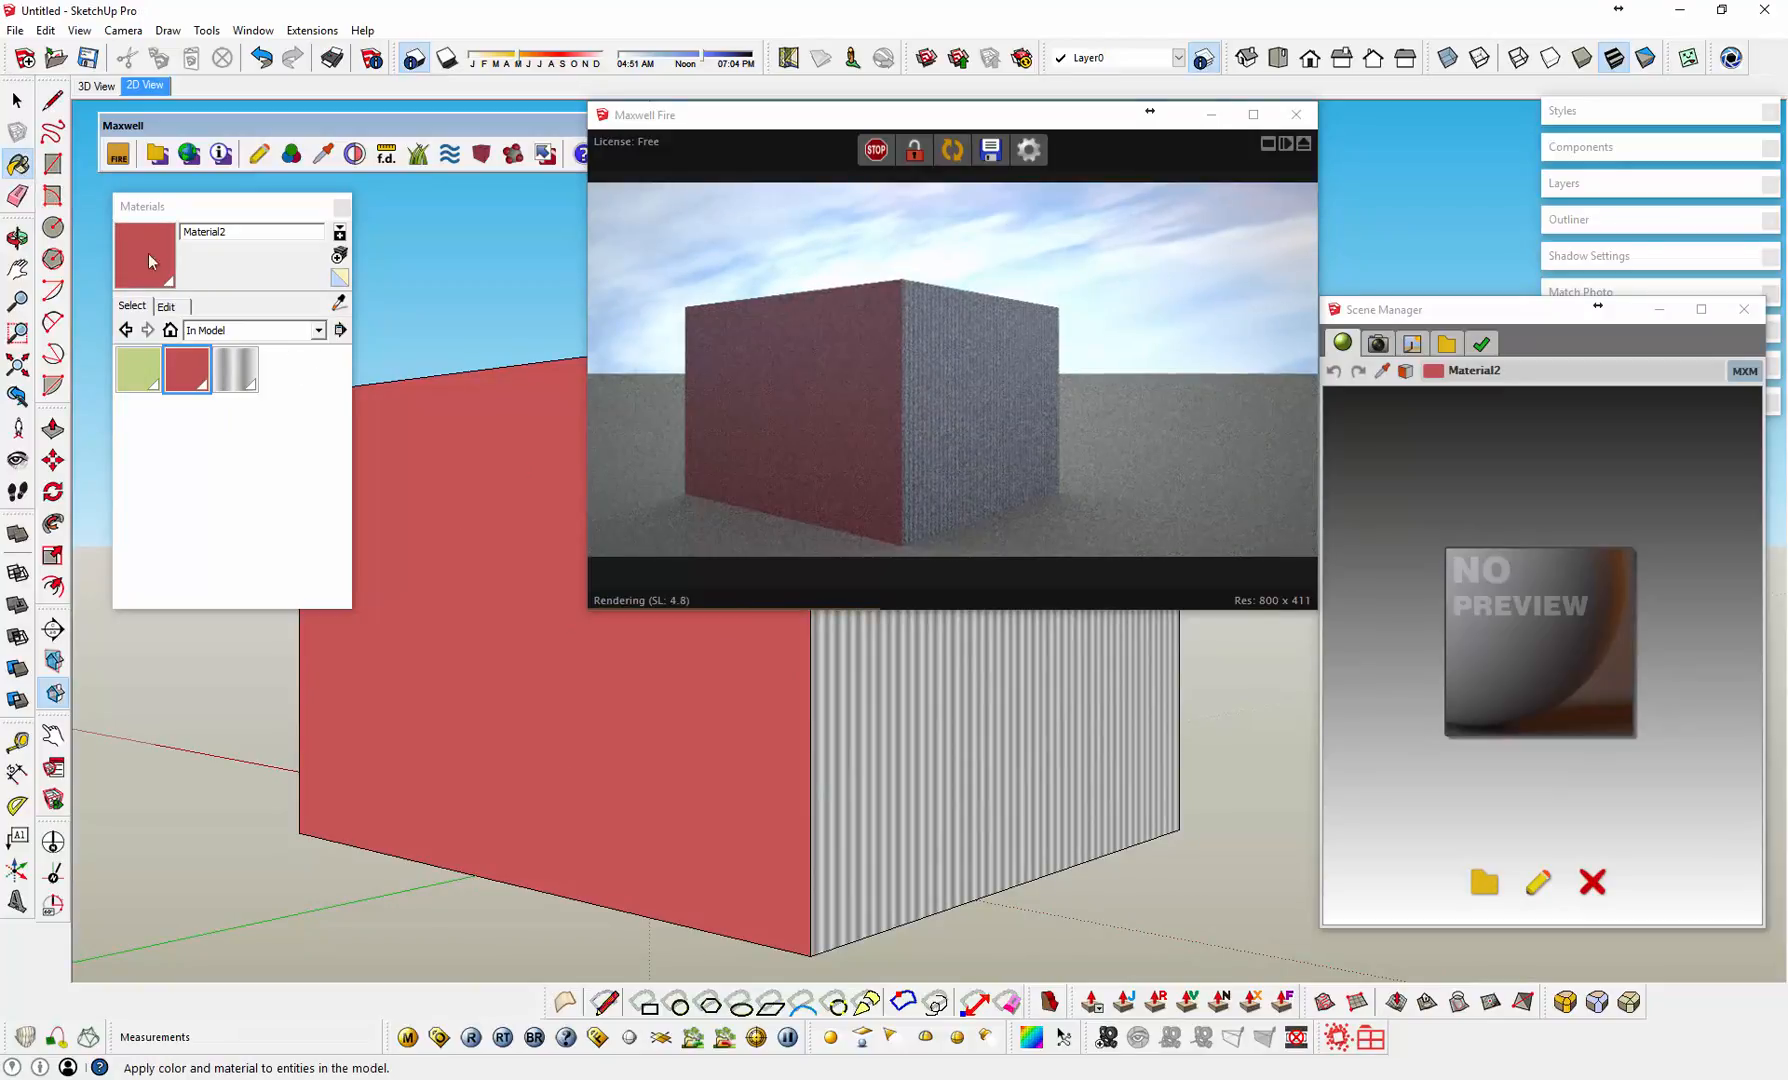
Step: Sample the red material from the box, link it to CrackedTreeBark.mxm and inspect the rendered face from other sides
key(alt)
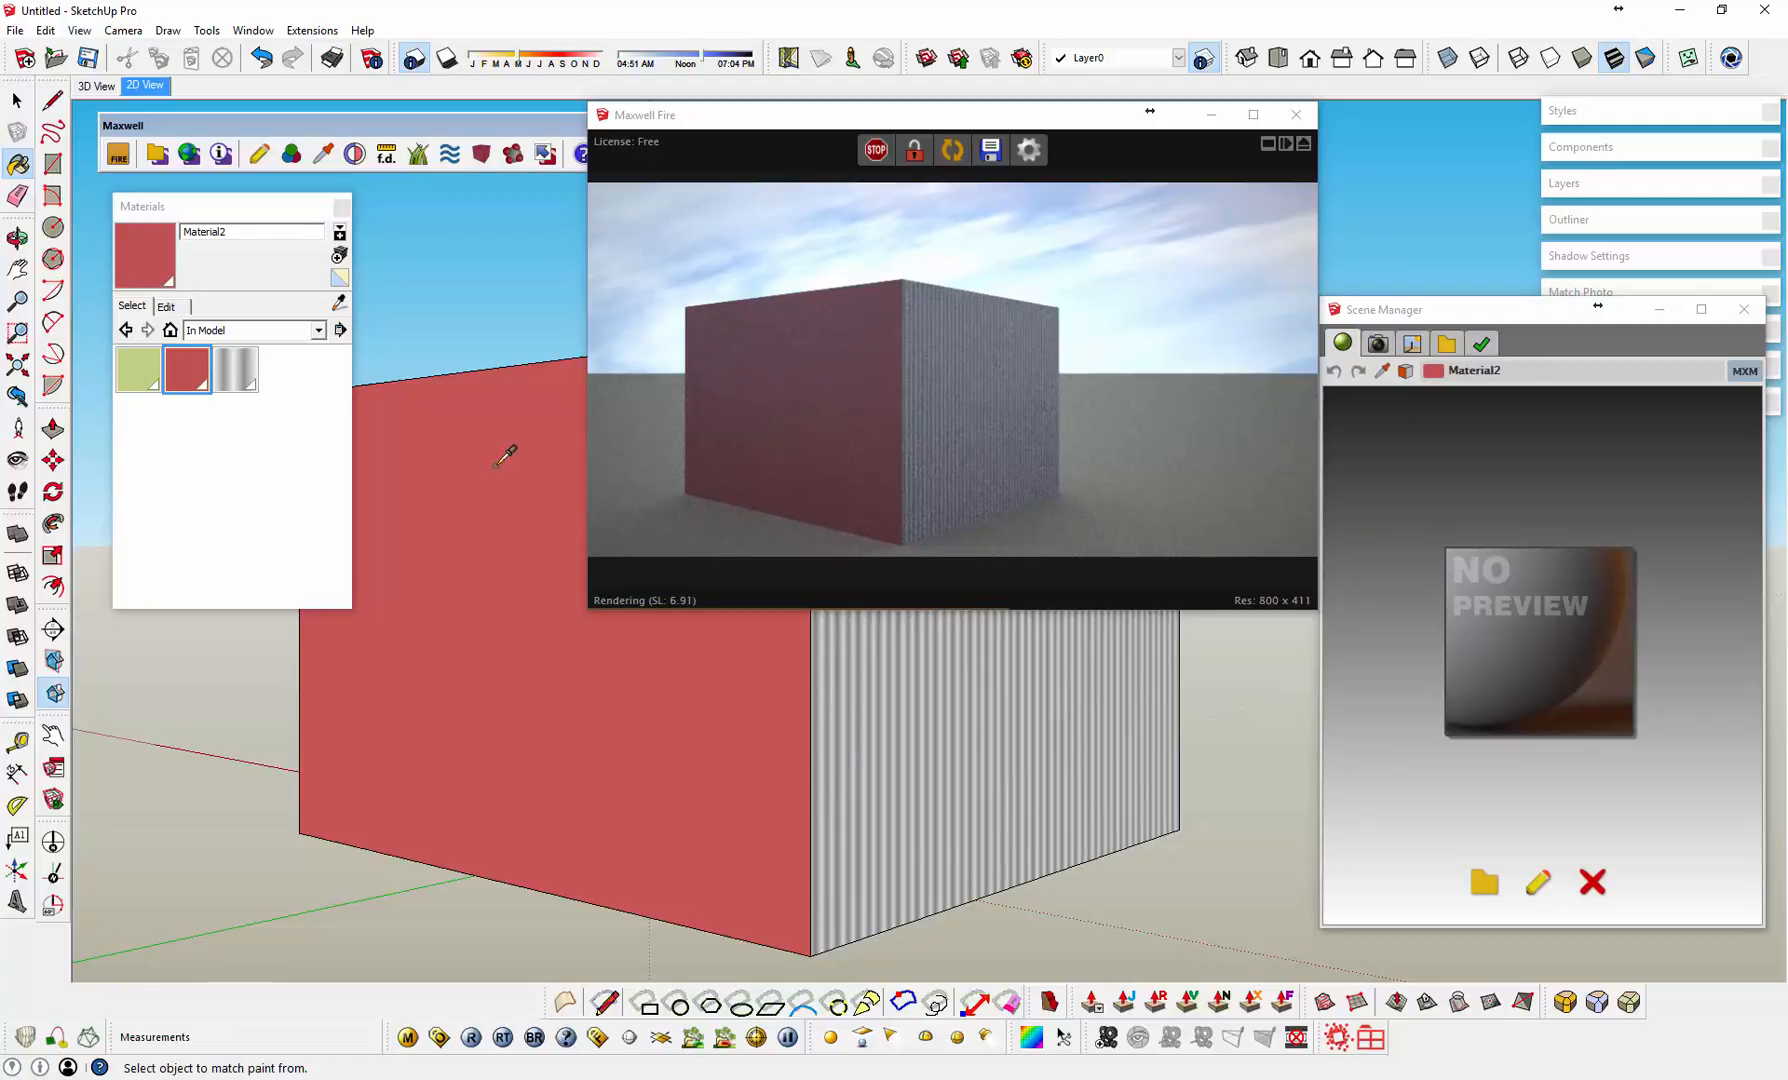
alt+click(505, 455)
click(1486, 884)
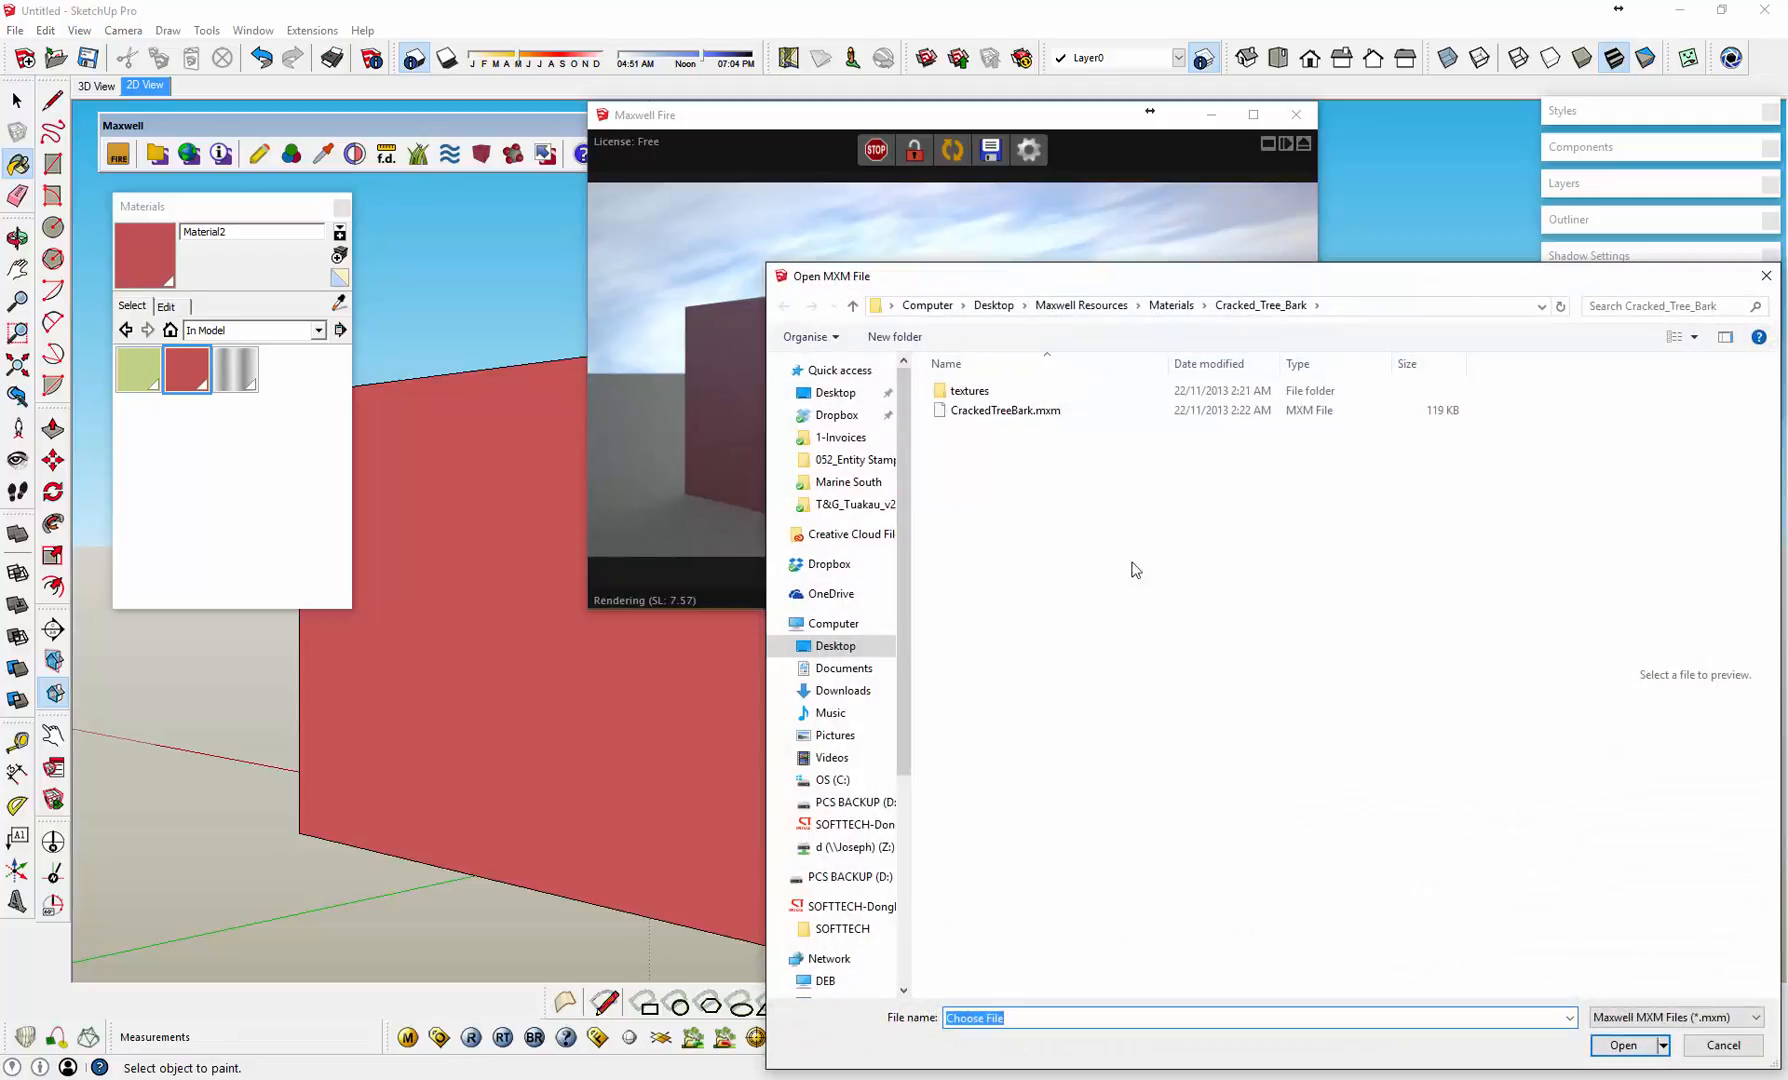
click(1000, 415)
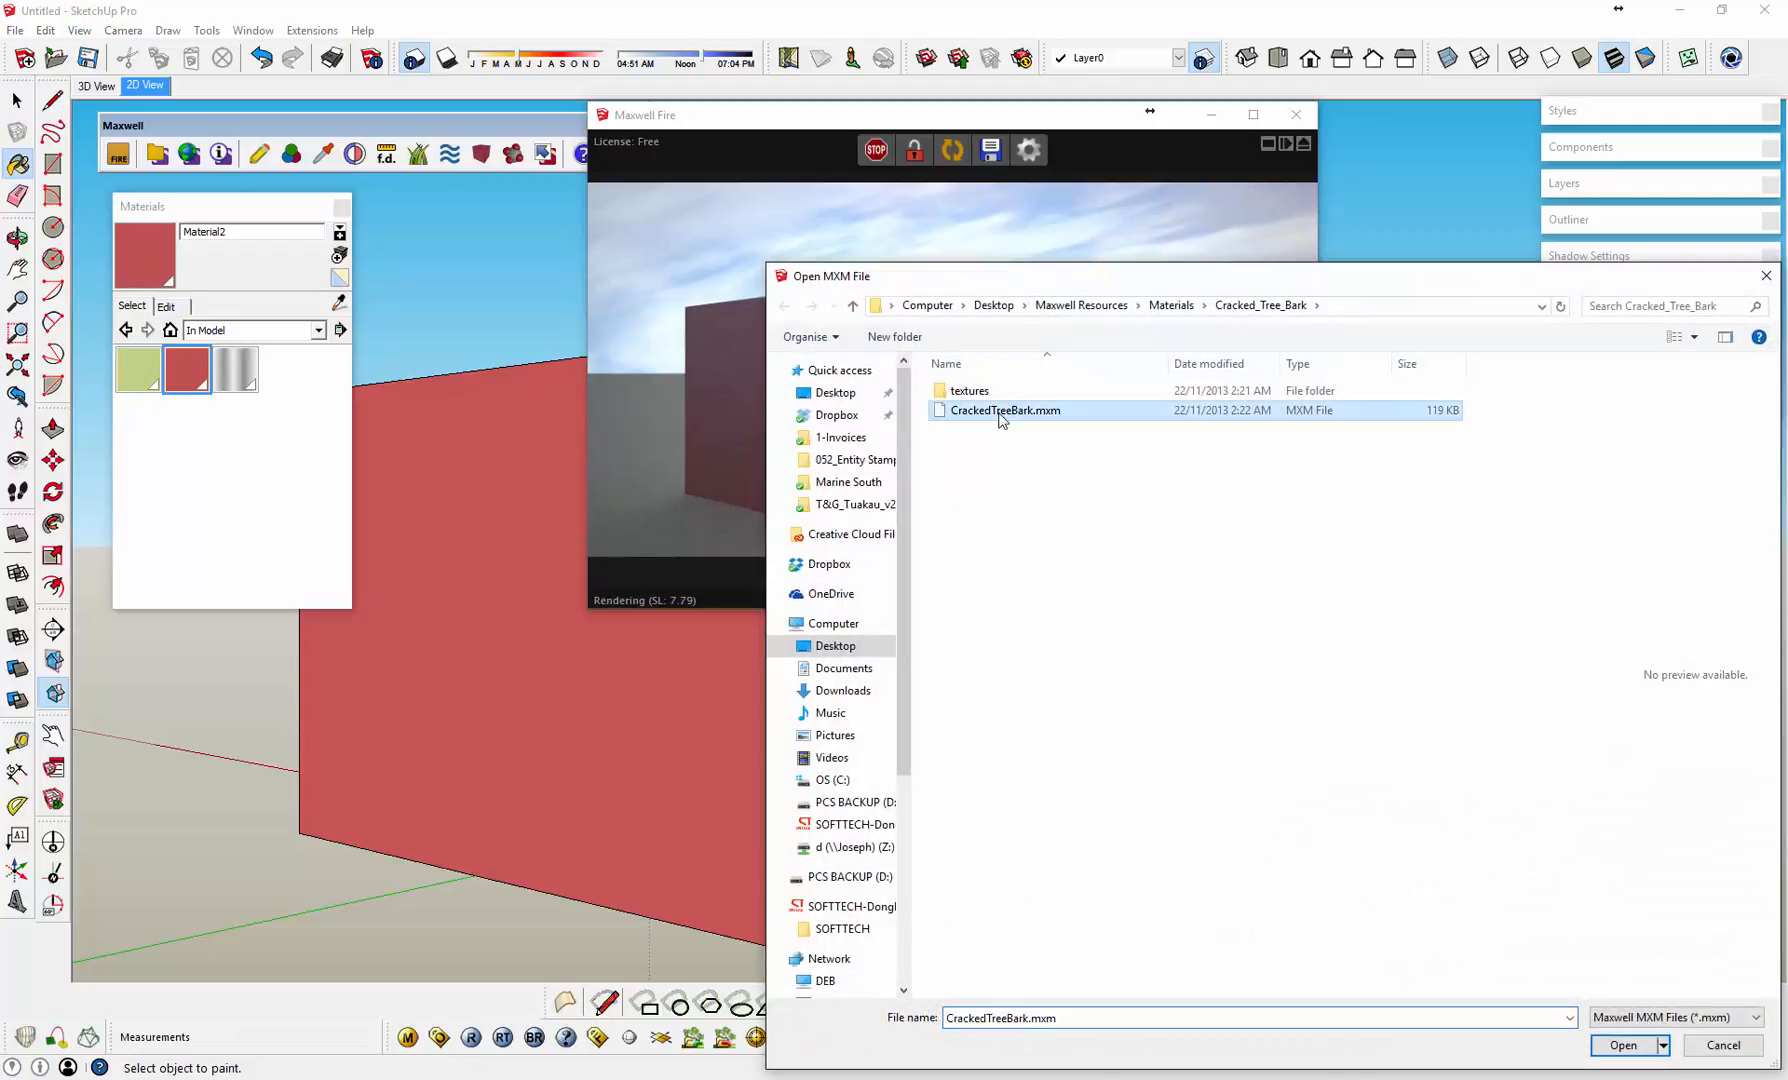
click(1623, 1045)
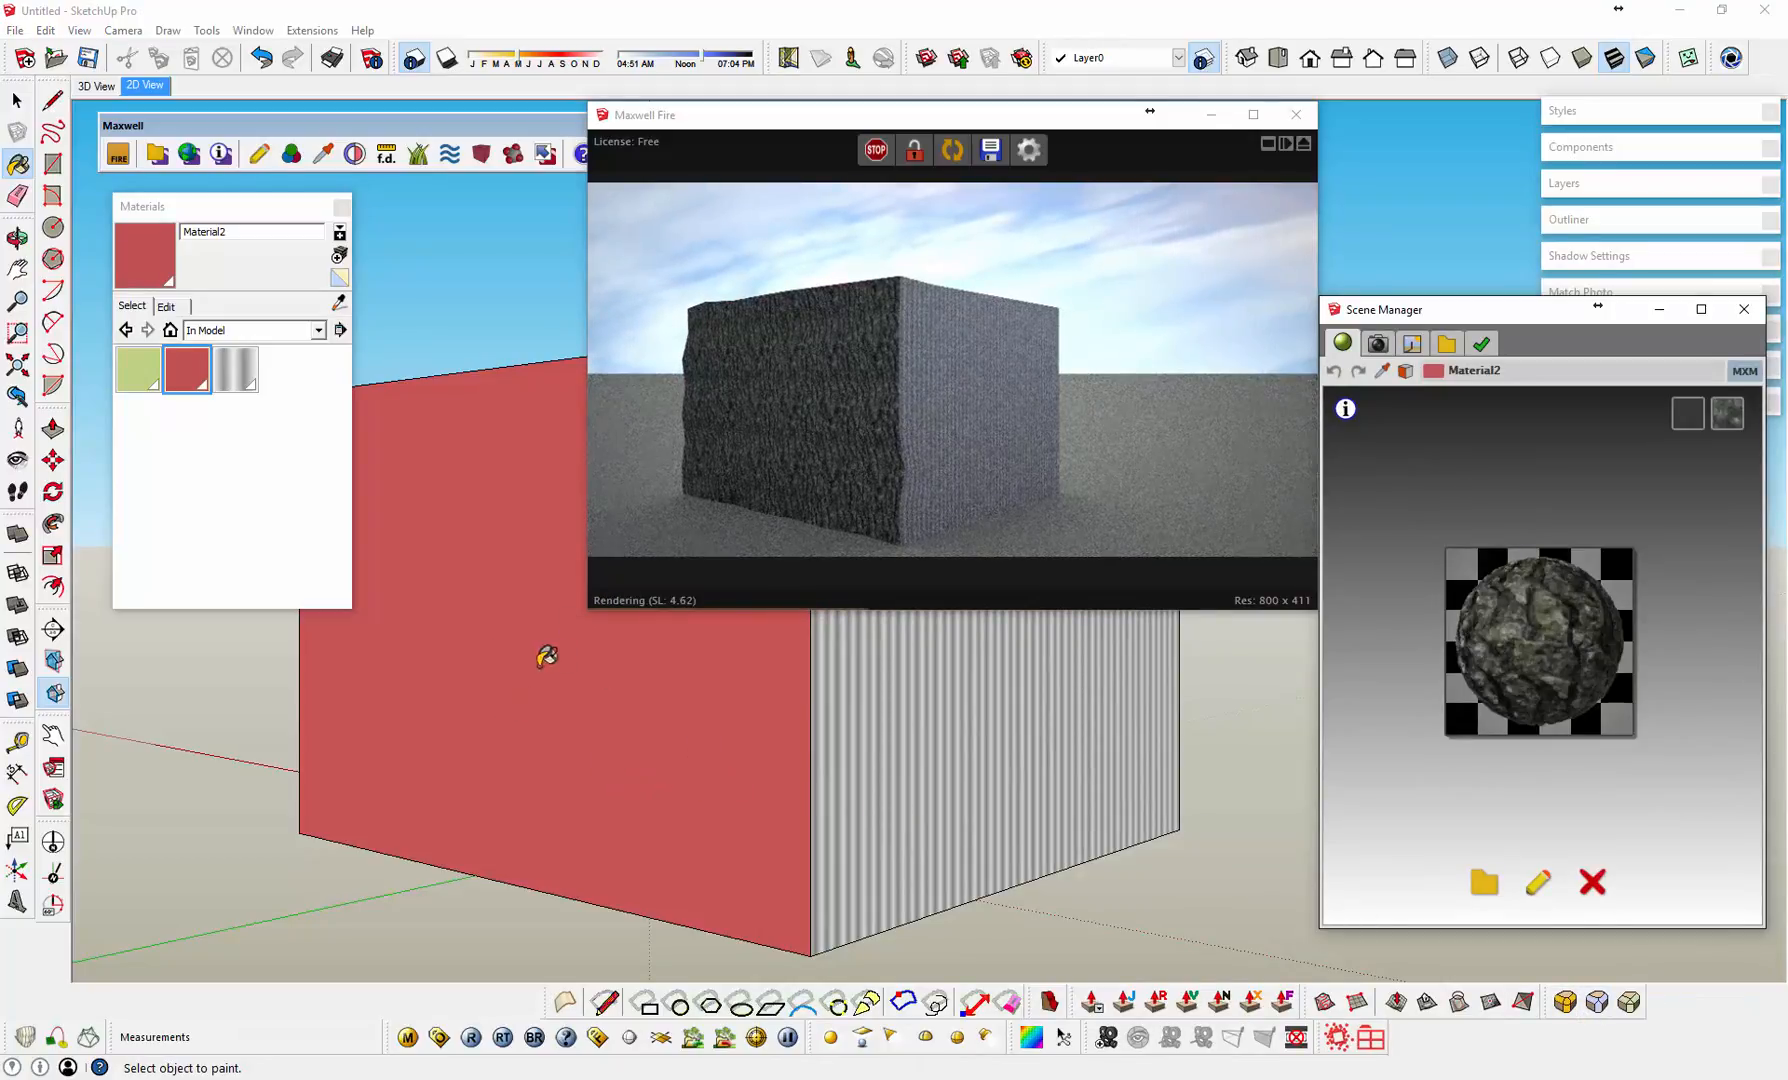
mouse_move(658, 730)
middle_down()
mouse_move(592, 727)
mouse_move(834, 758)
mouse_move(886, 742)
mouse_move(734, 747)
mouse_move(757, 733)
middle_up()
scroll(757, 732, down, 1)
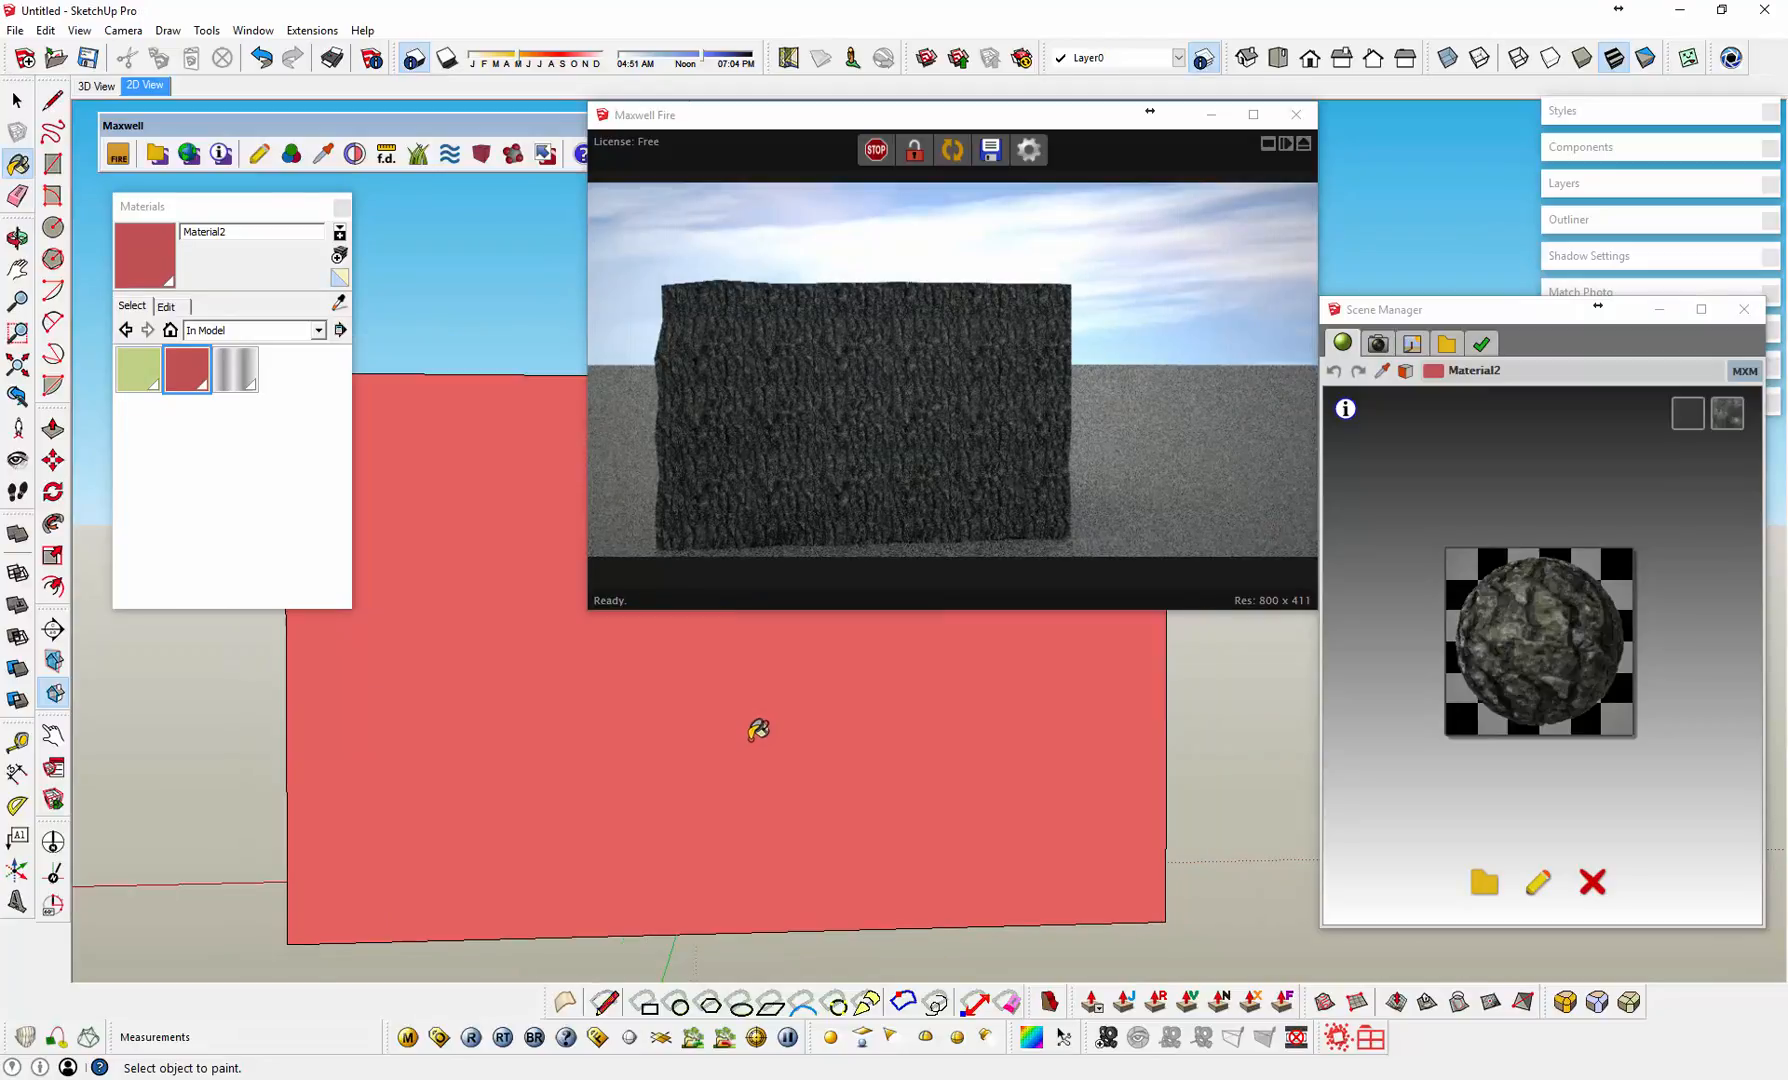
mouse_move(555, 733)
middle_down()
mouse_move(906, 733)
mouse_move(870, 720)
middle_up()
Step: Try to open the red material's linked MXM file in the Maxwell material editor and dismiss the message
click(1539, 883)
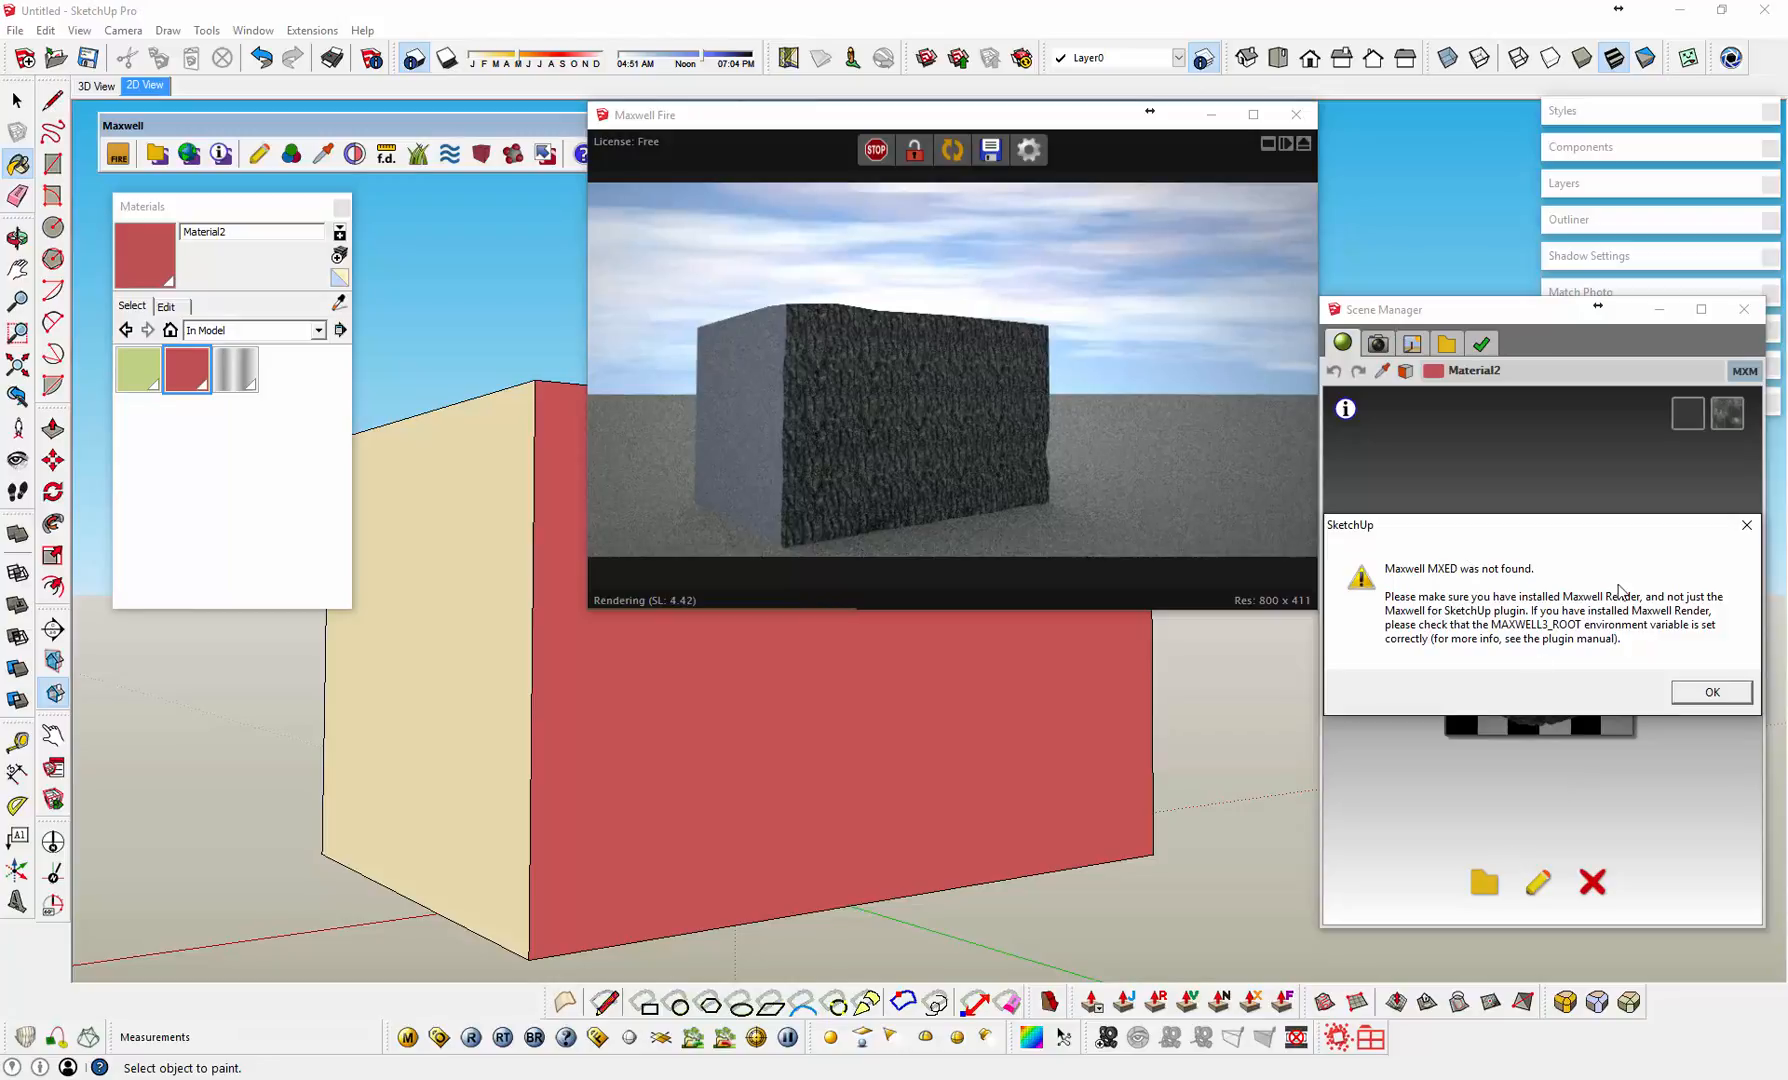
mouse_move(1430, 528)
mouse_down()
mouse_move(1323, 480)
mouse_move(1415, 509)
mouse_up()
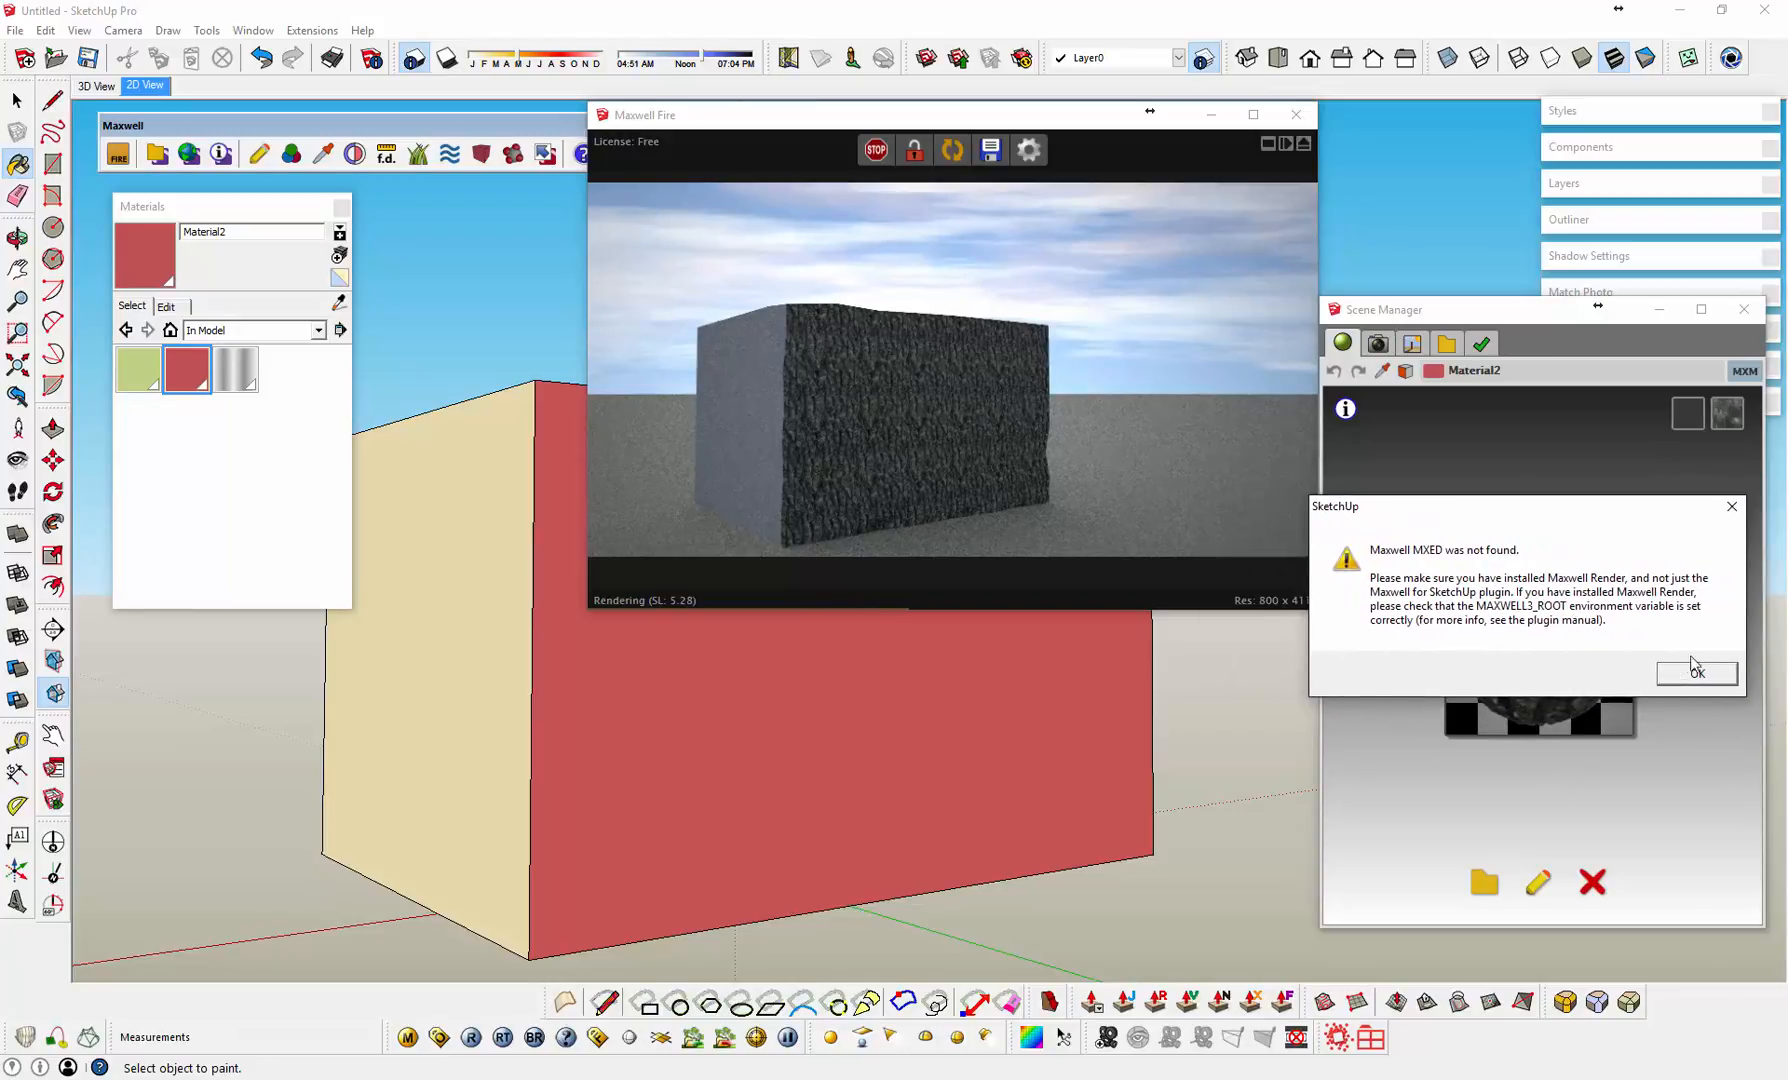
click(1695, 673)
mouse_move(930, 660)
middle_down()
mouse_move(866, 740)
mouse_move(939, 738)
mouse_move(685, 783)
mouse_move(826, 752)
mouse_move(785, 755)
middle_up()
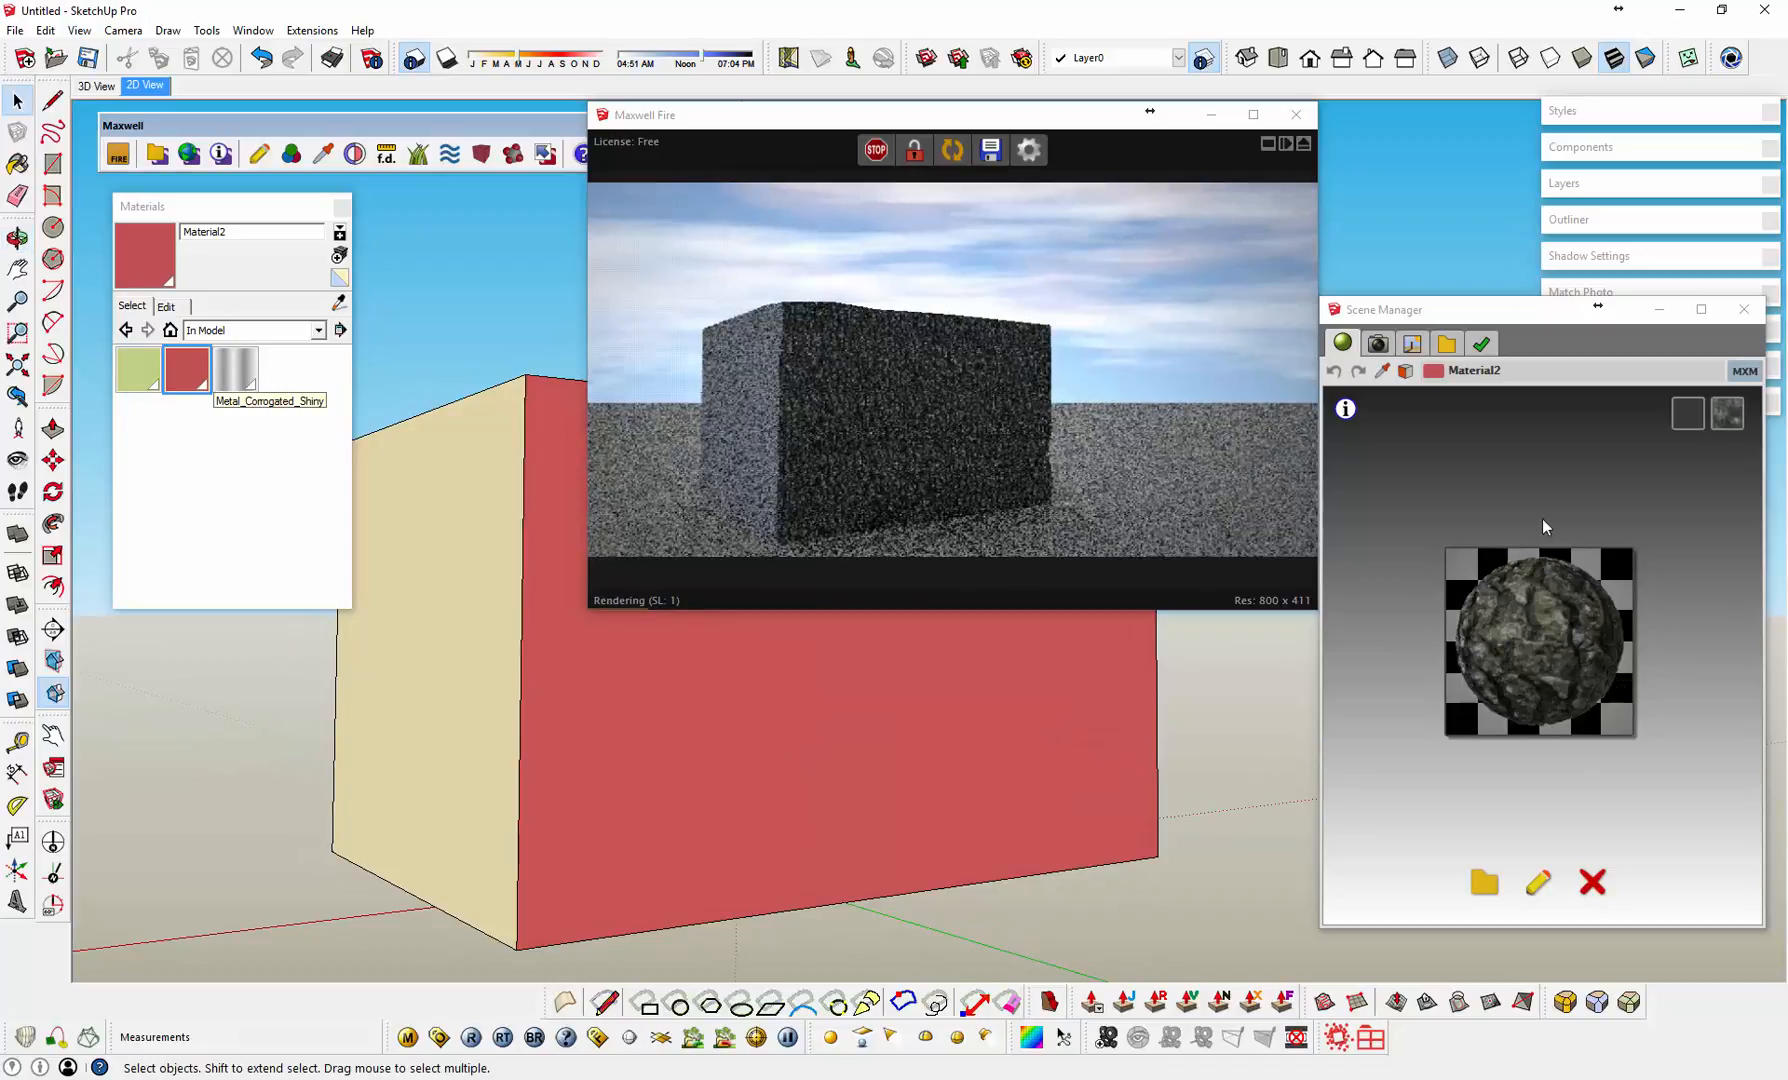
Step: Apply the linked MXM's colour to the red material in the viewport, then replace it with the MXM's texture
click(1695, 418)
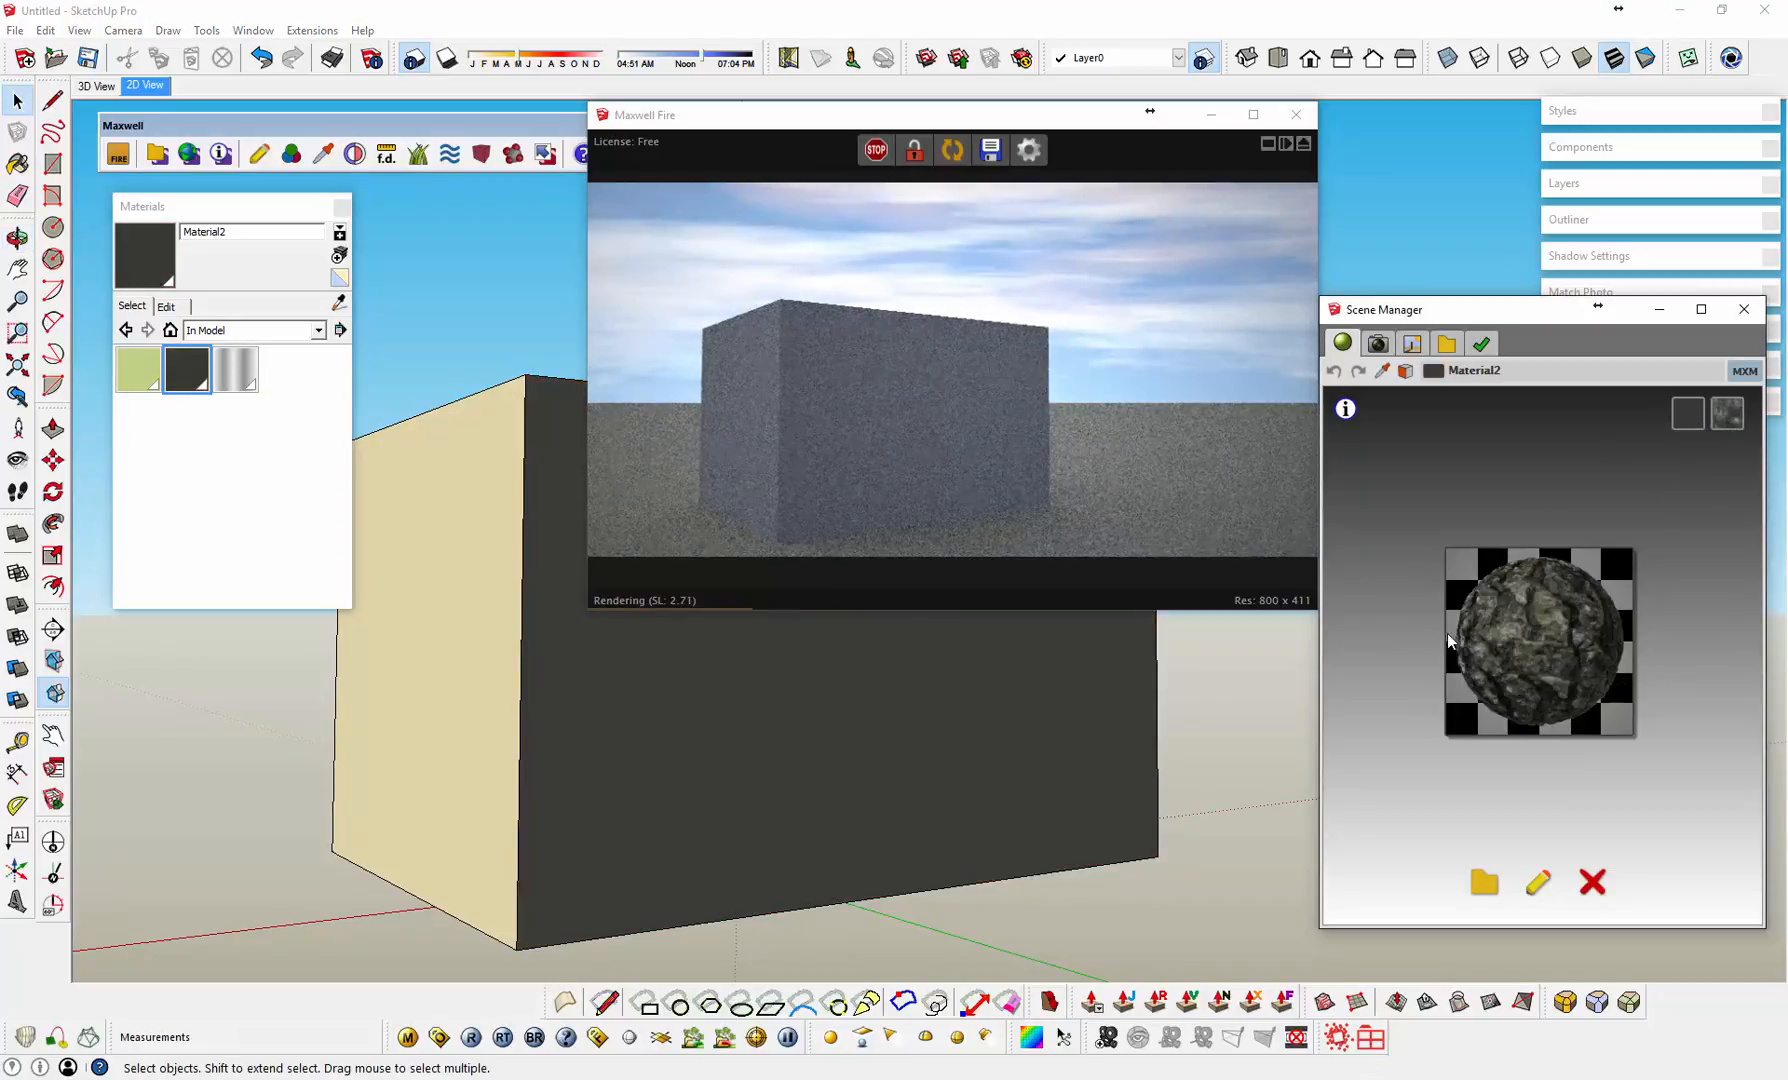
click(1735, 428)
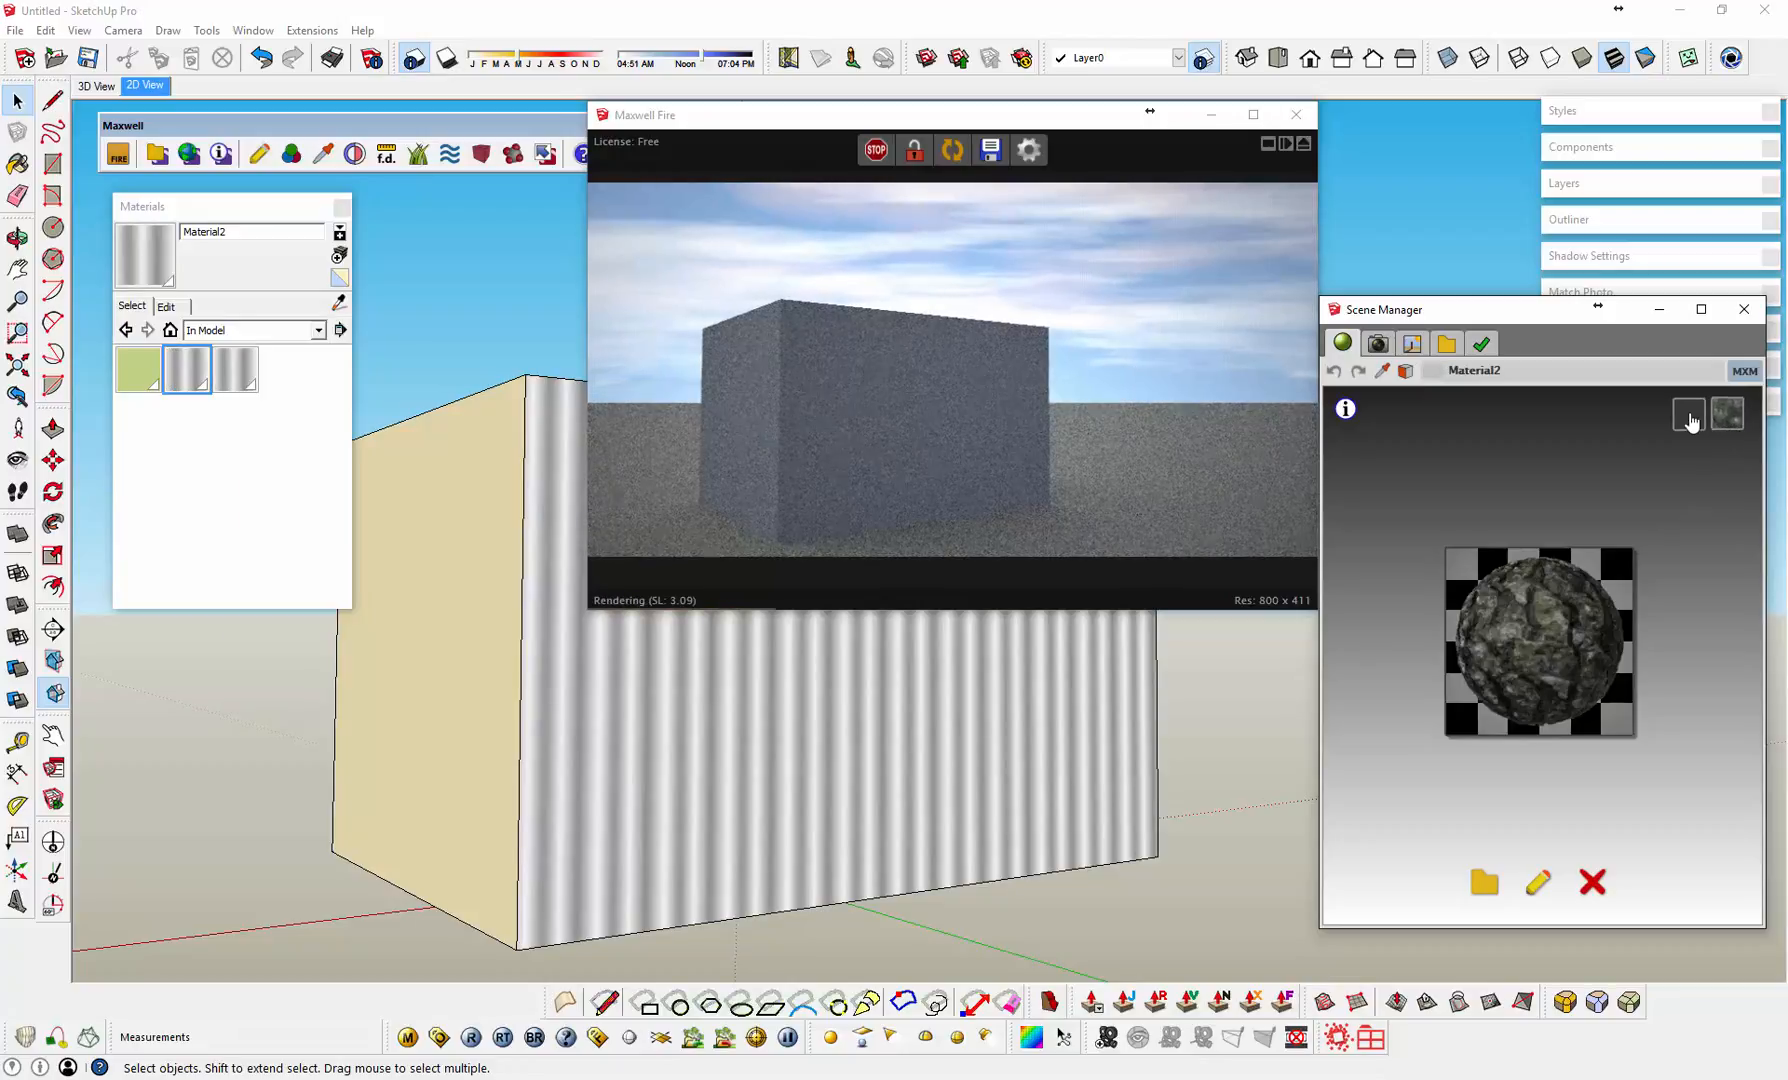
click(1704, 420)
click(1728, 413)
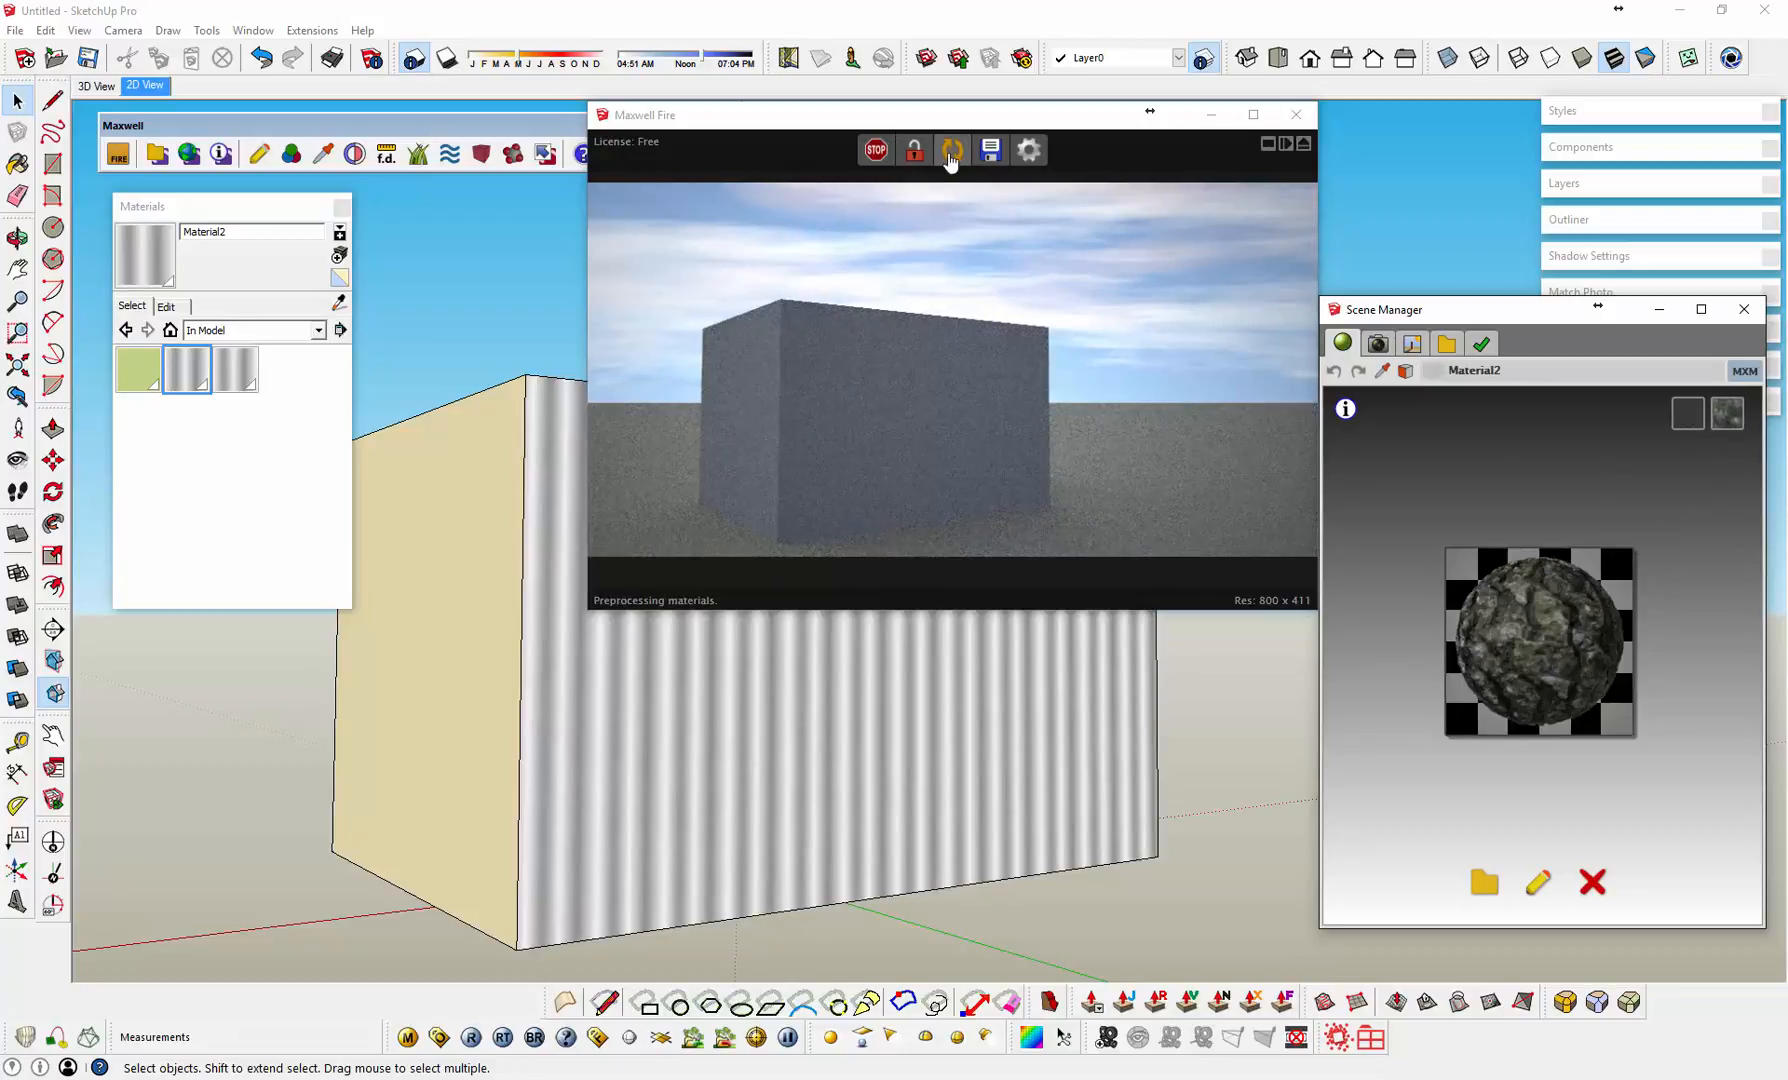
Step: Refresh the Maxwell Fire render and view the bark-covered box from different sides
click(950, 150)
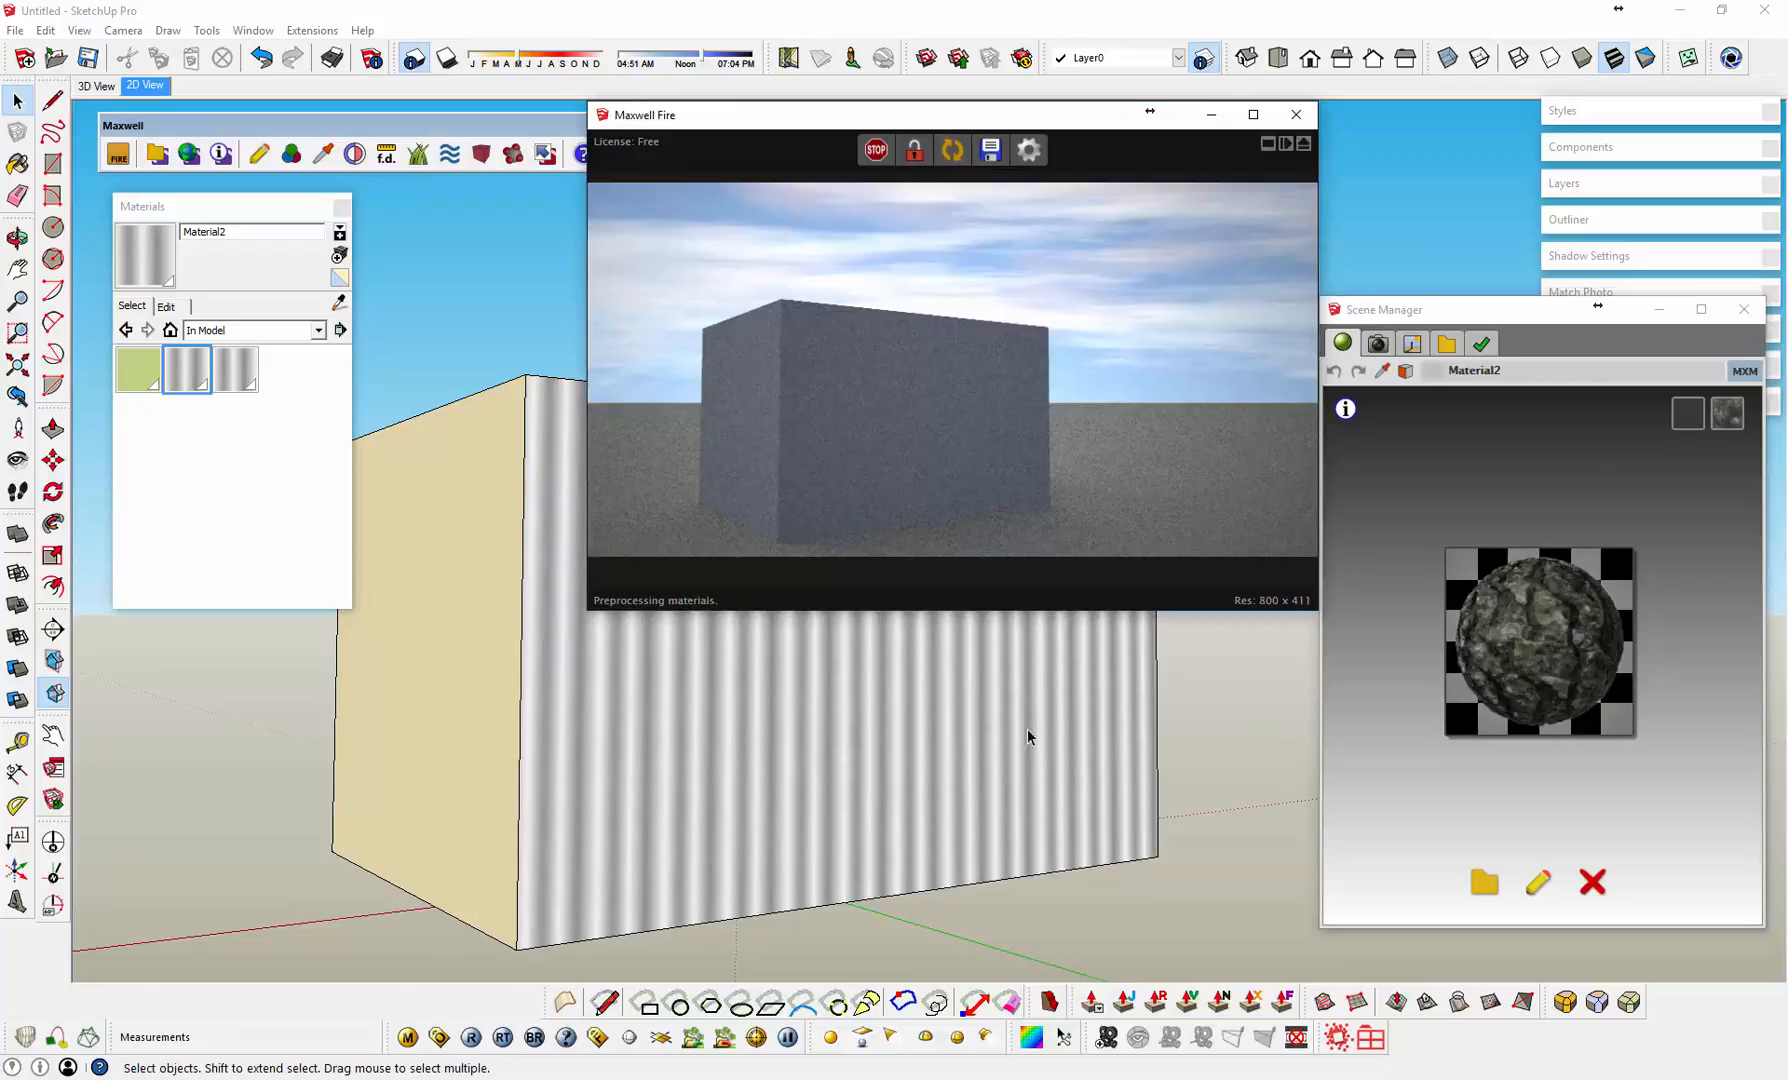
middle_drag(1030, 734, 1165, 722)
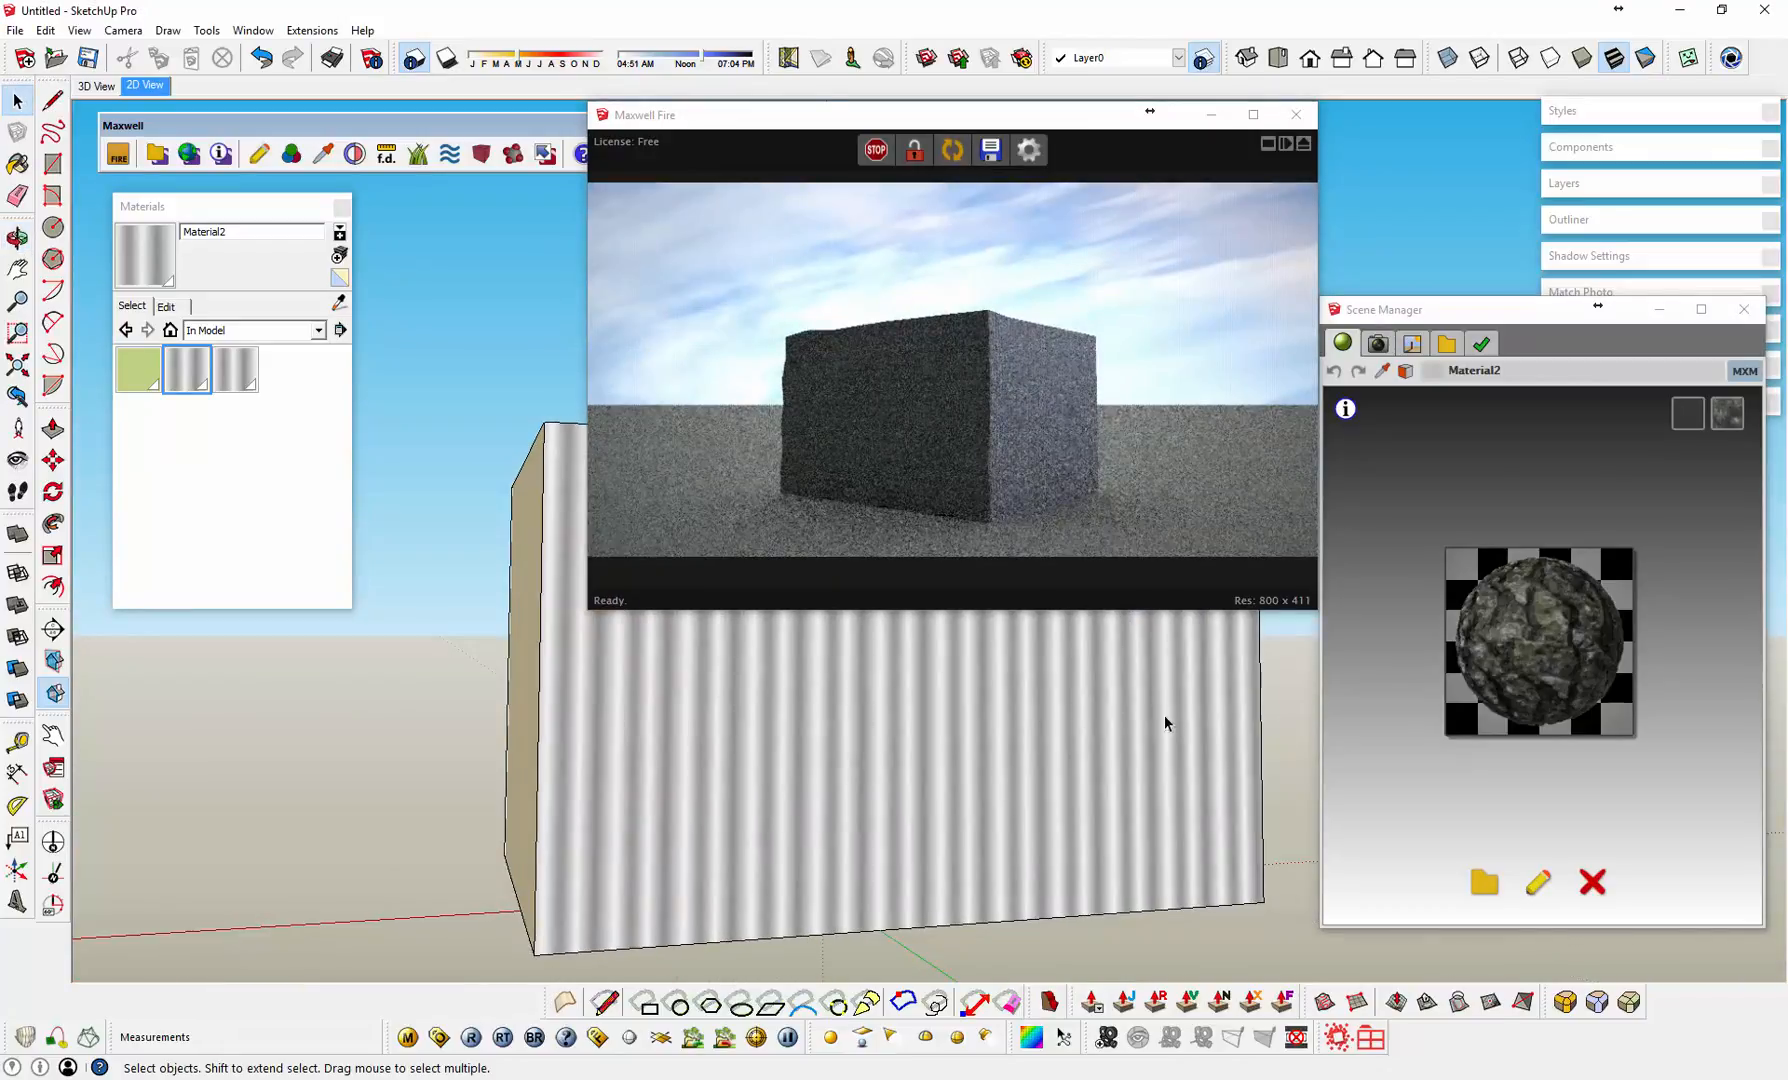
middle_drag(996, 742, 714, 745)
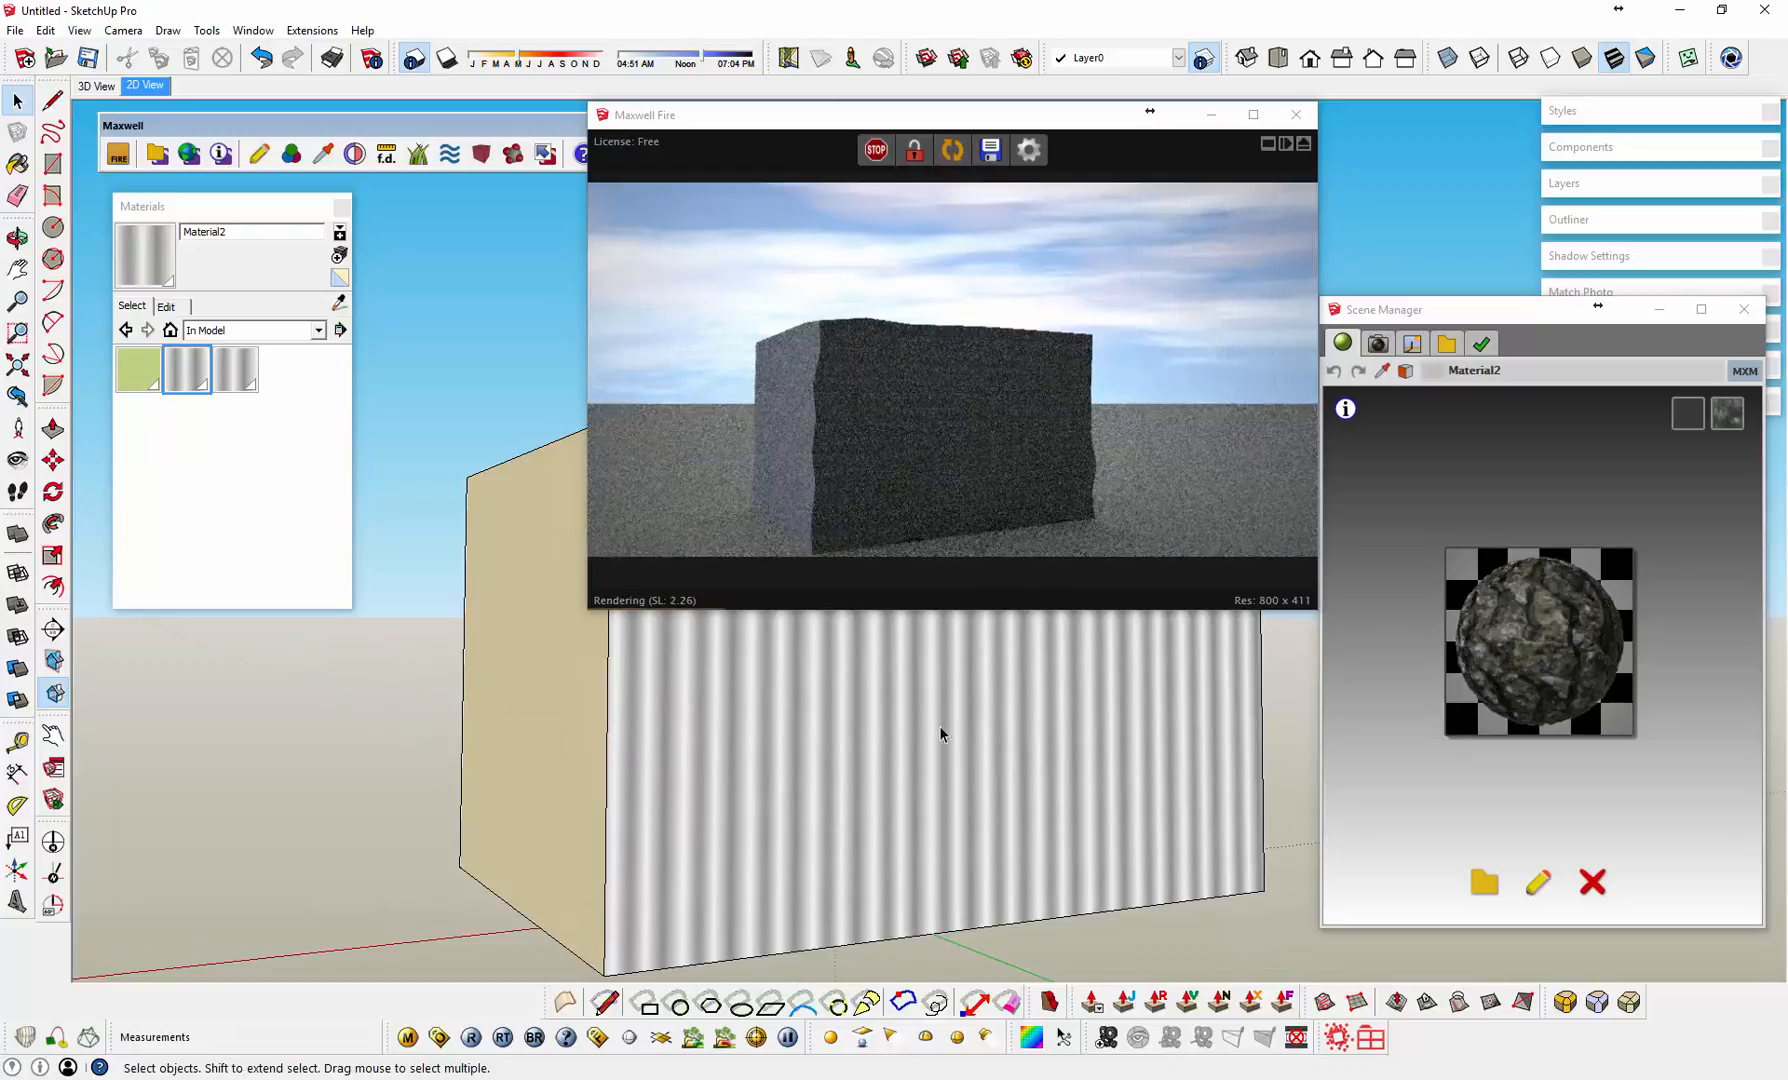
Step: Switch Material2 back and forth between embedded and linked MXM mode, leave it linked, and refresh the Maxwell Fire render
middle_drag(1023, 756, 678, 718)
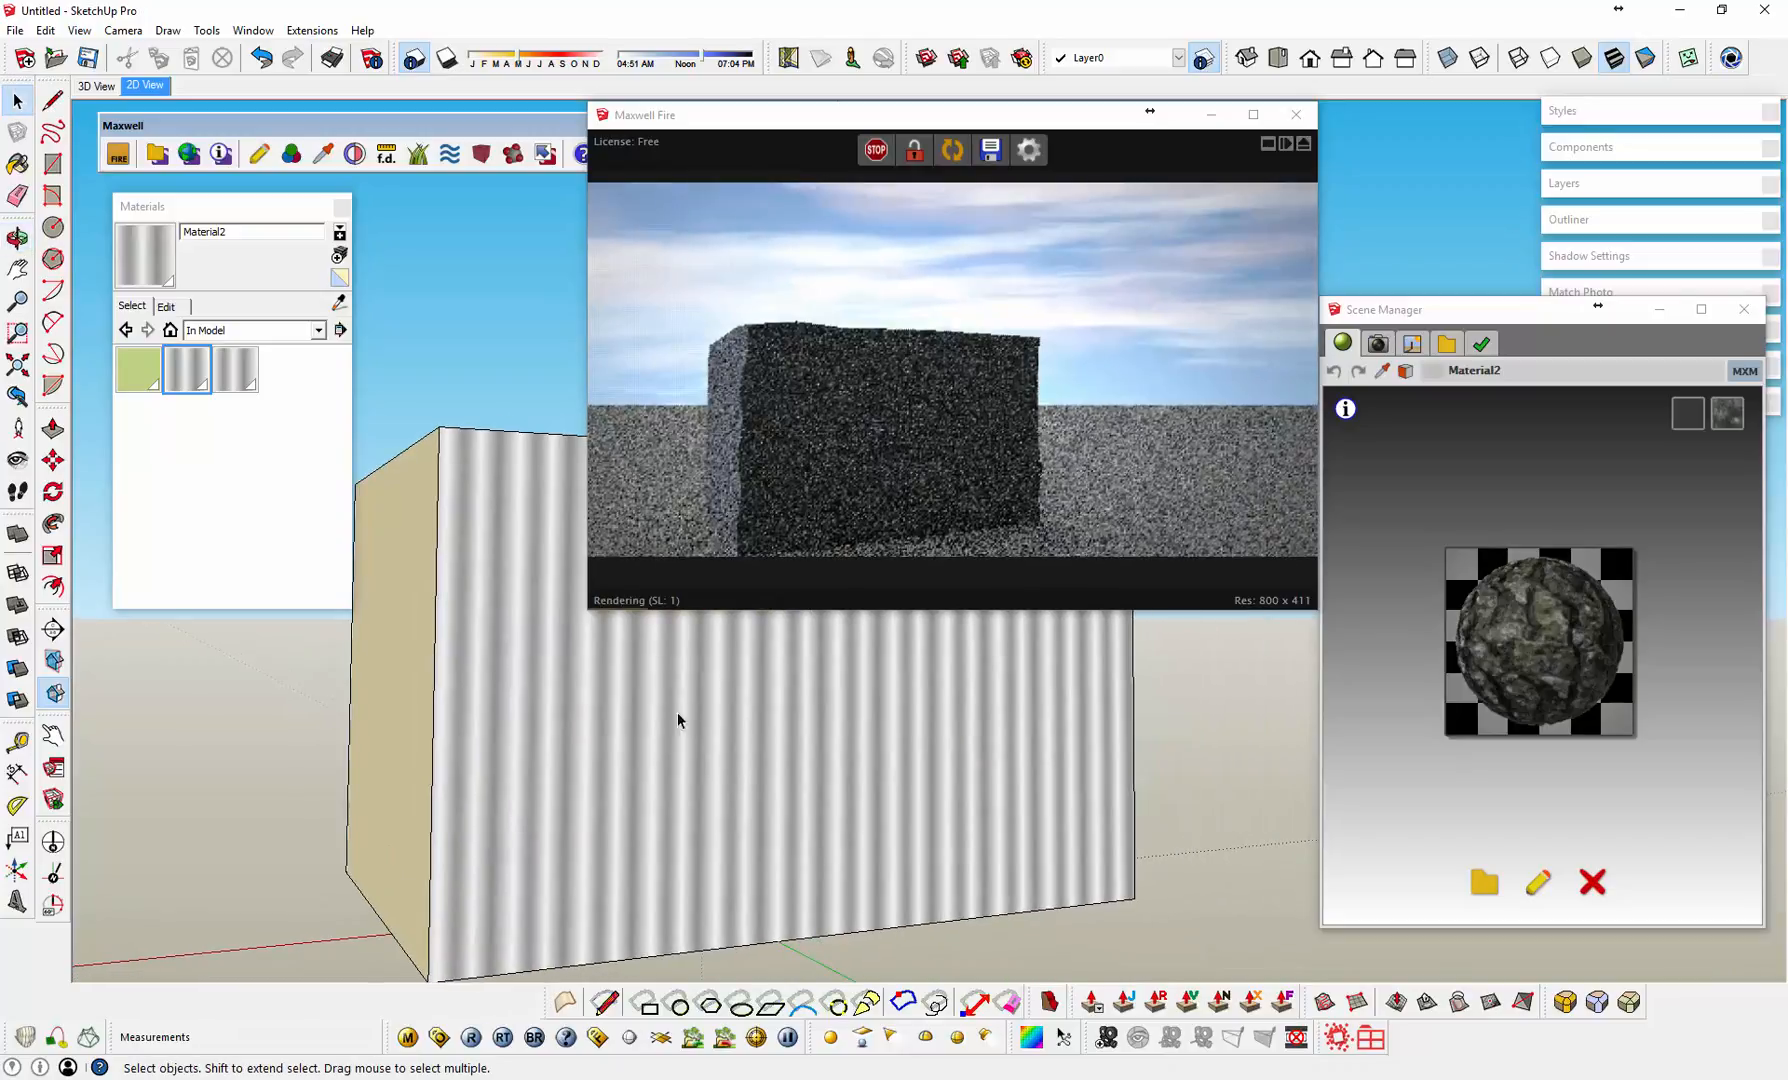
click(18, 166)
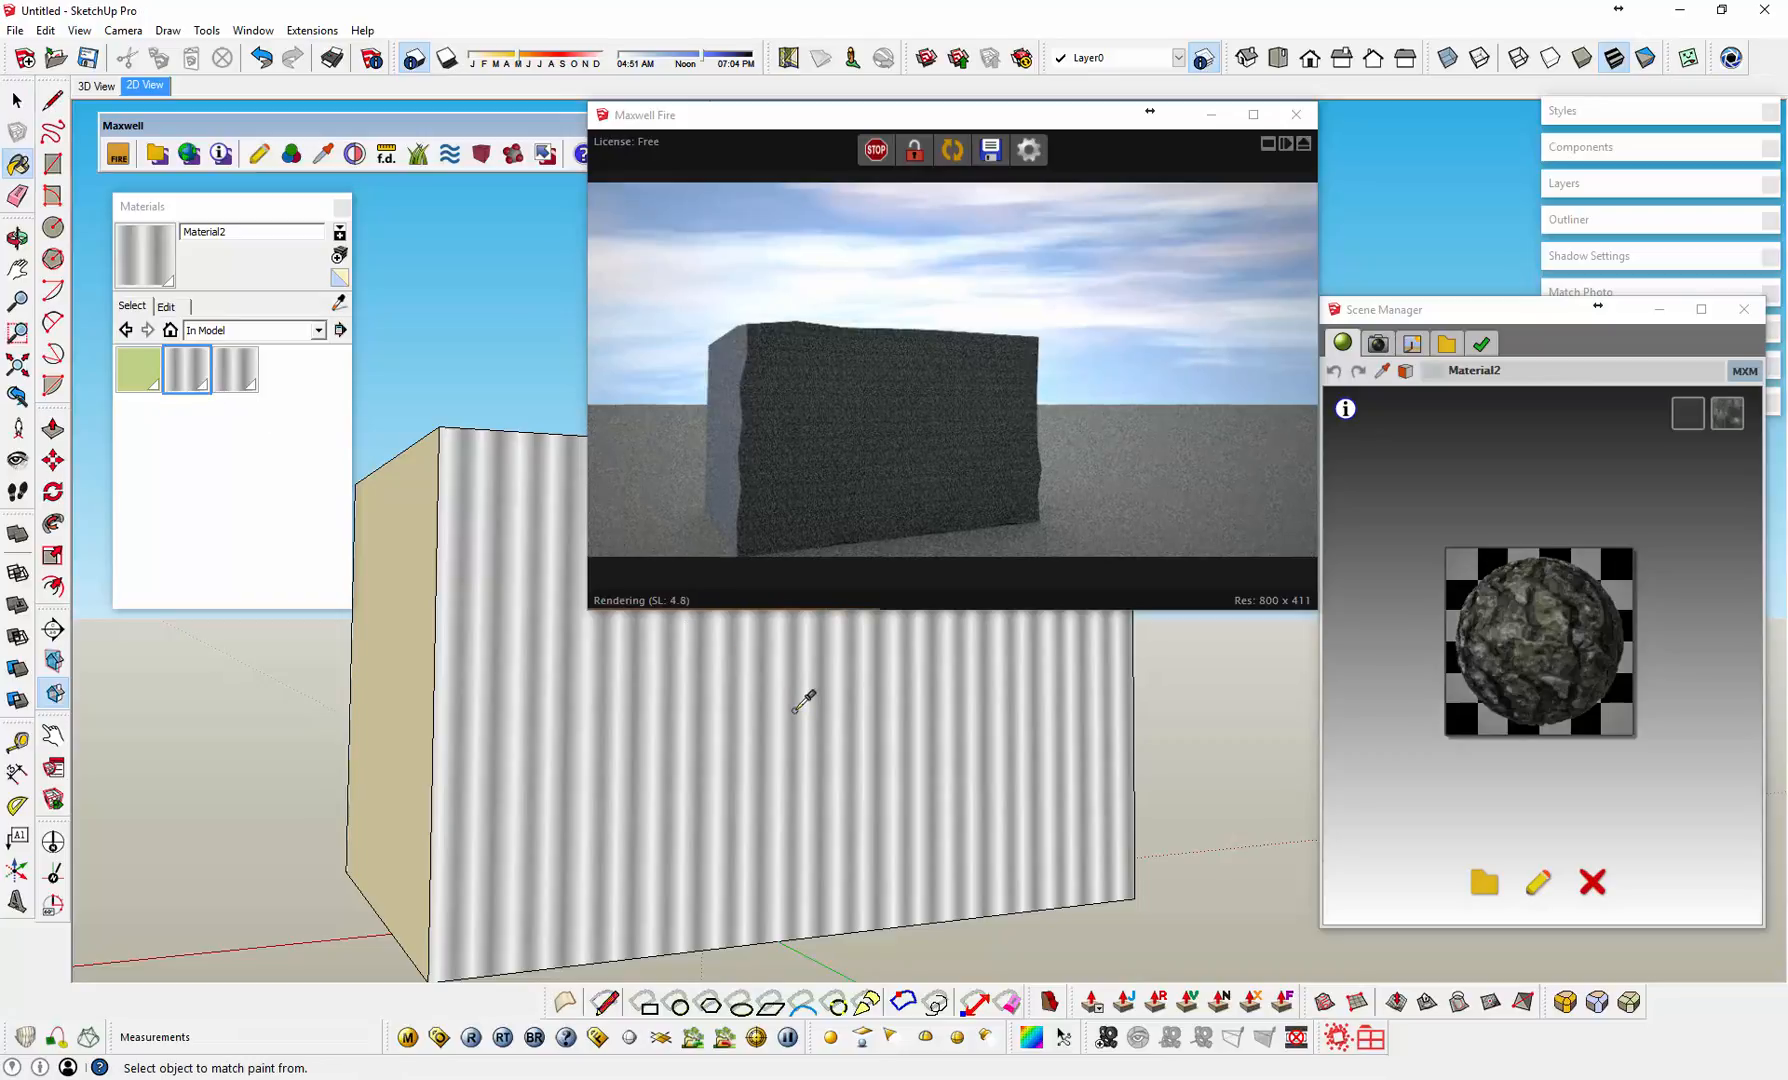
click(1744, 373)
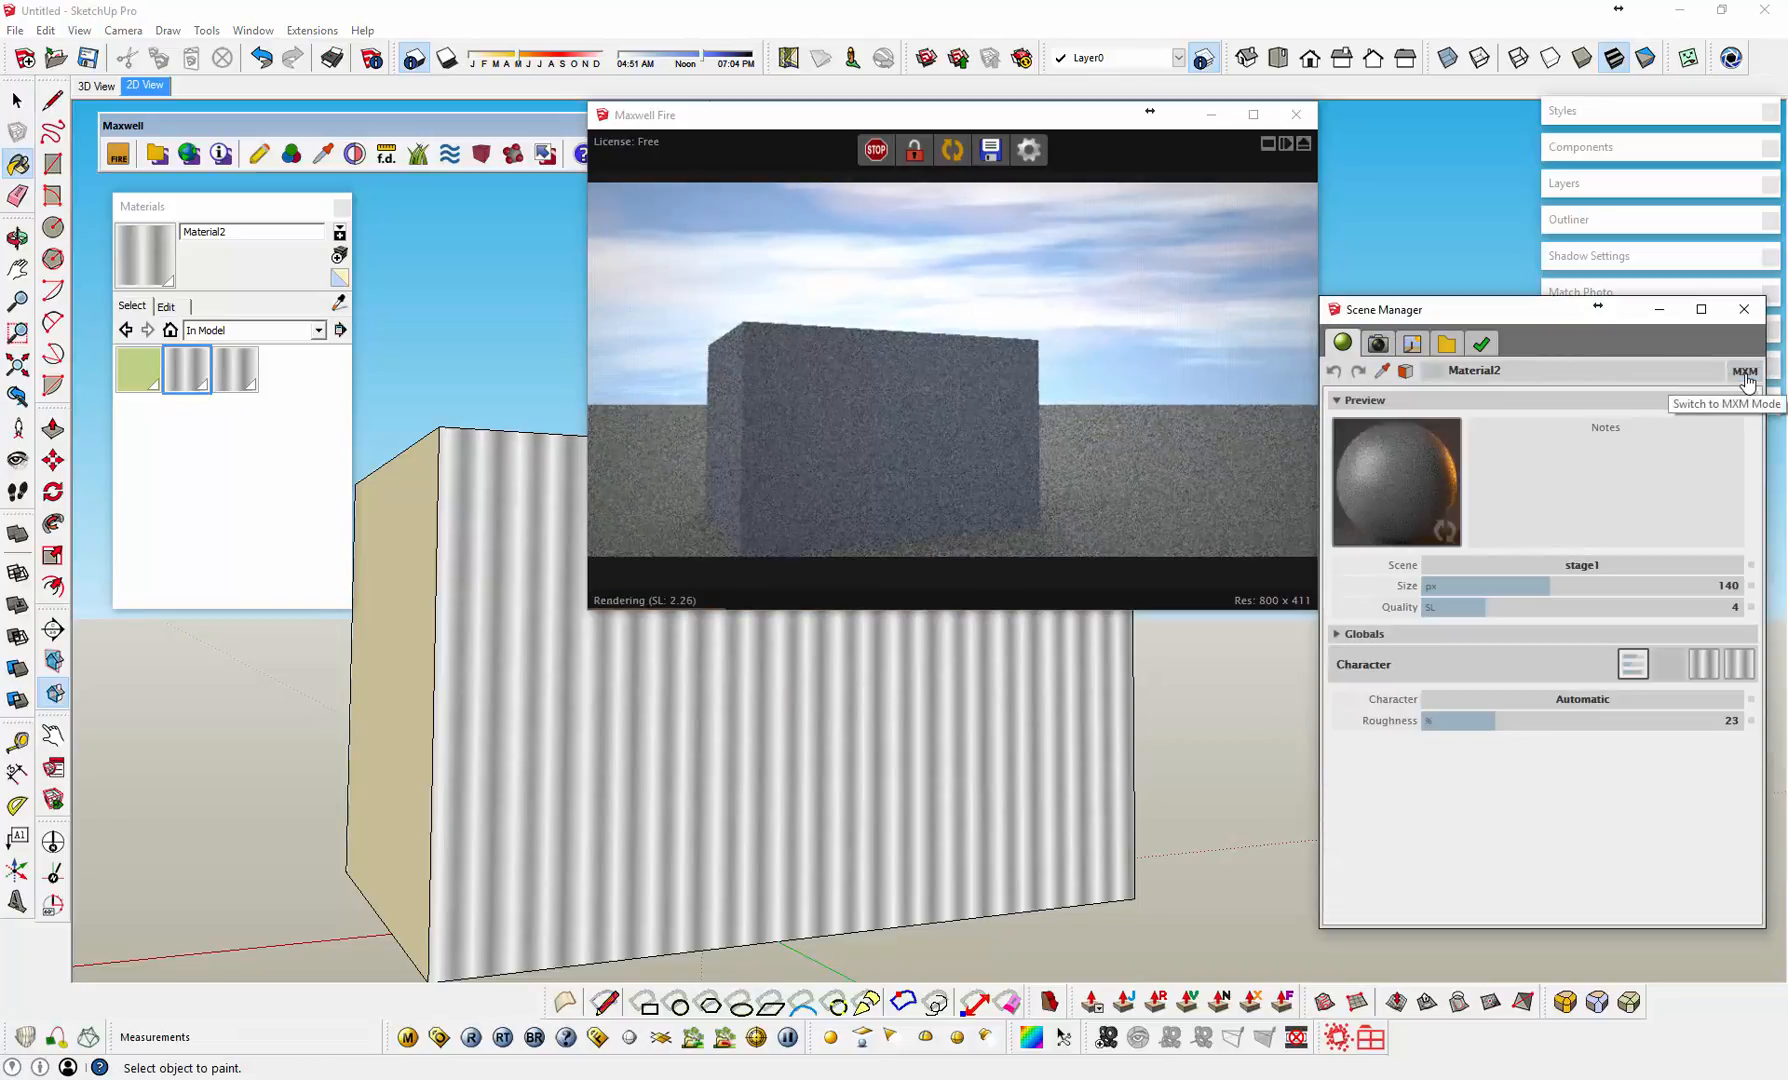
click(1744, 373)
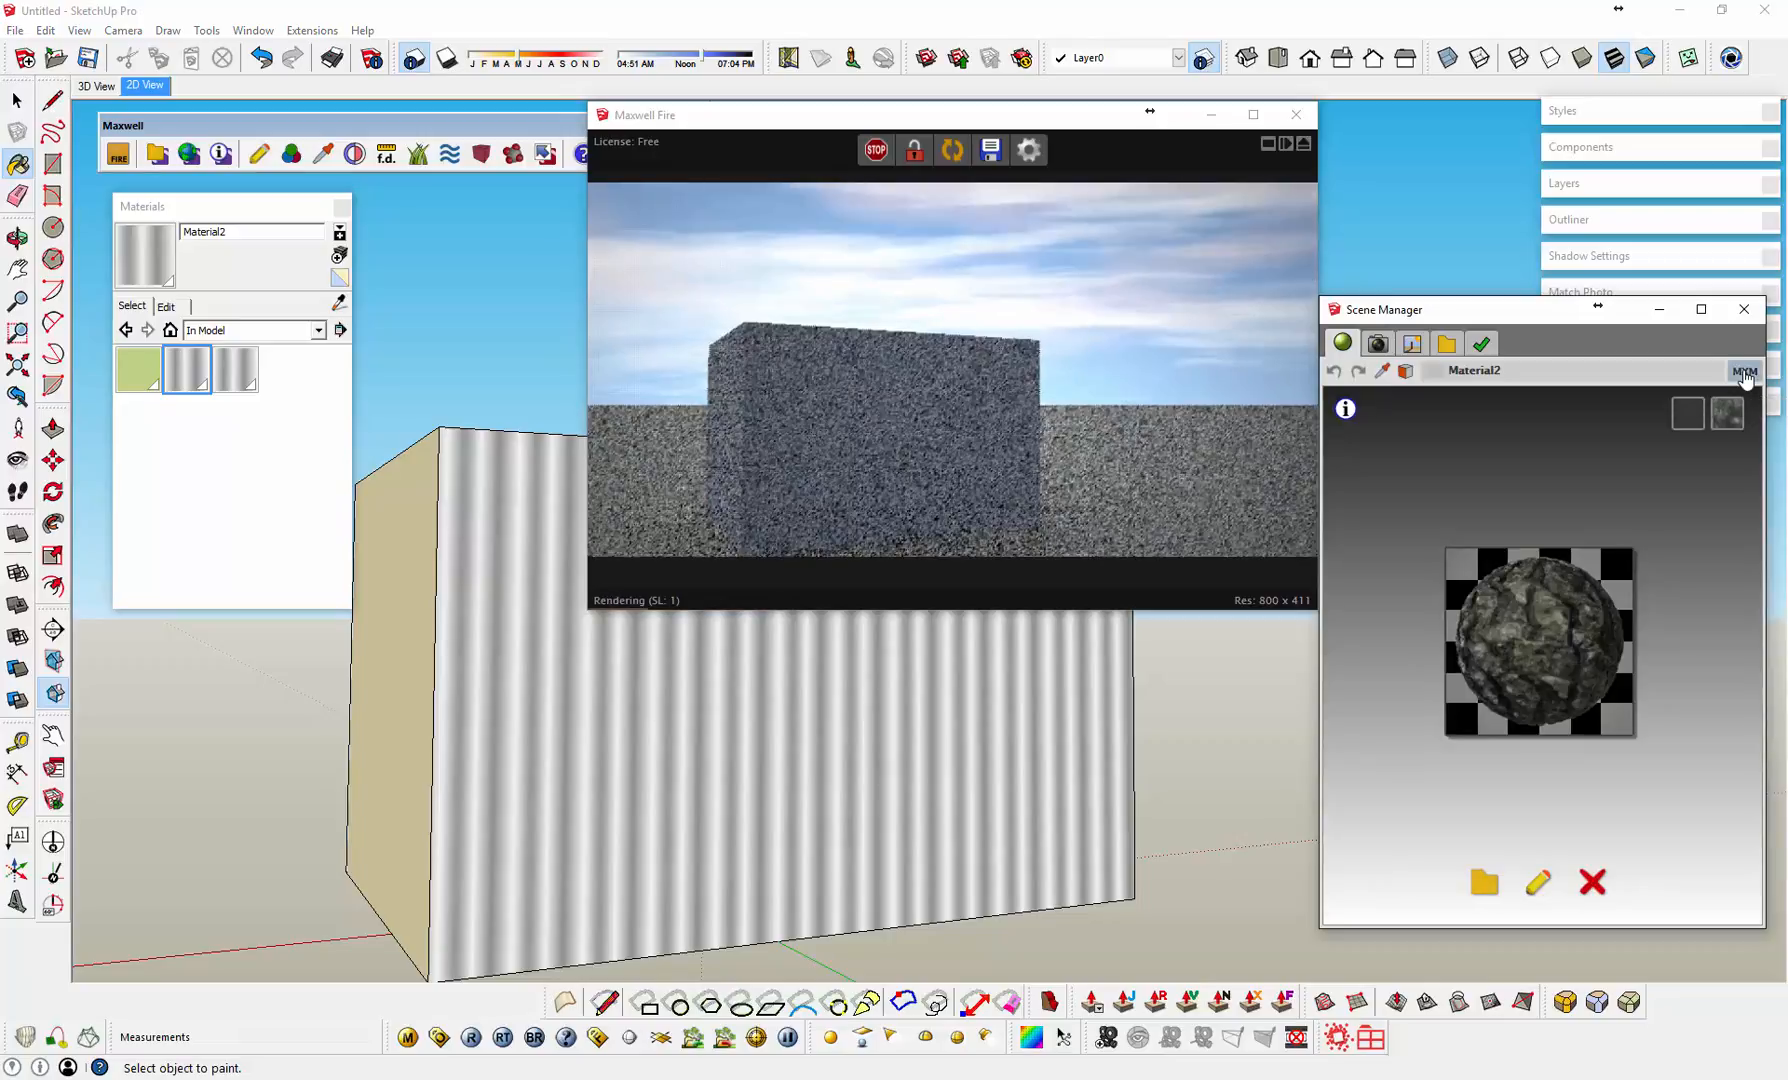
click(1744, 373)
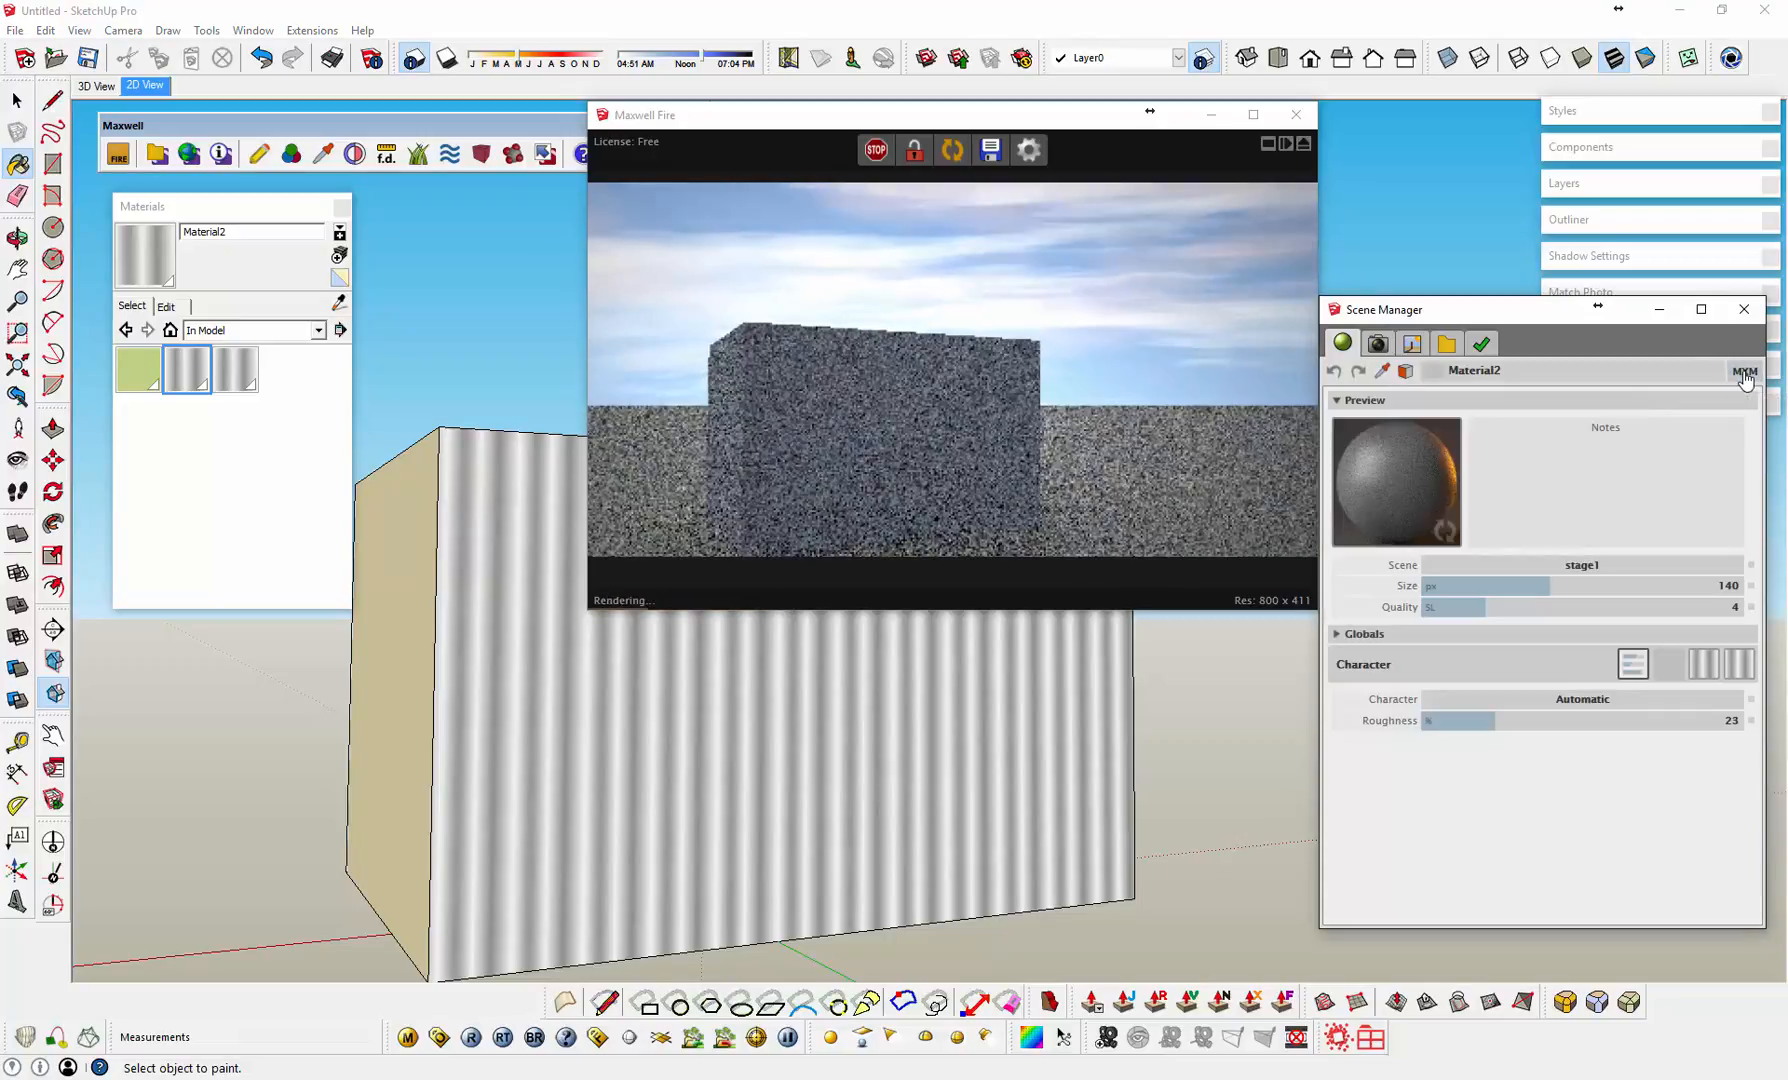
click(1744, 373)
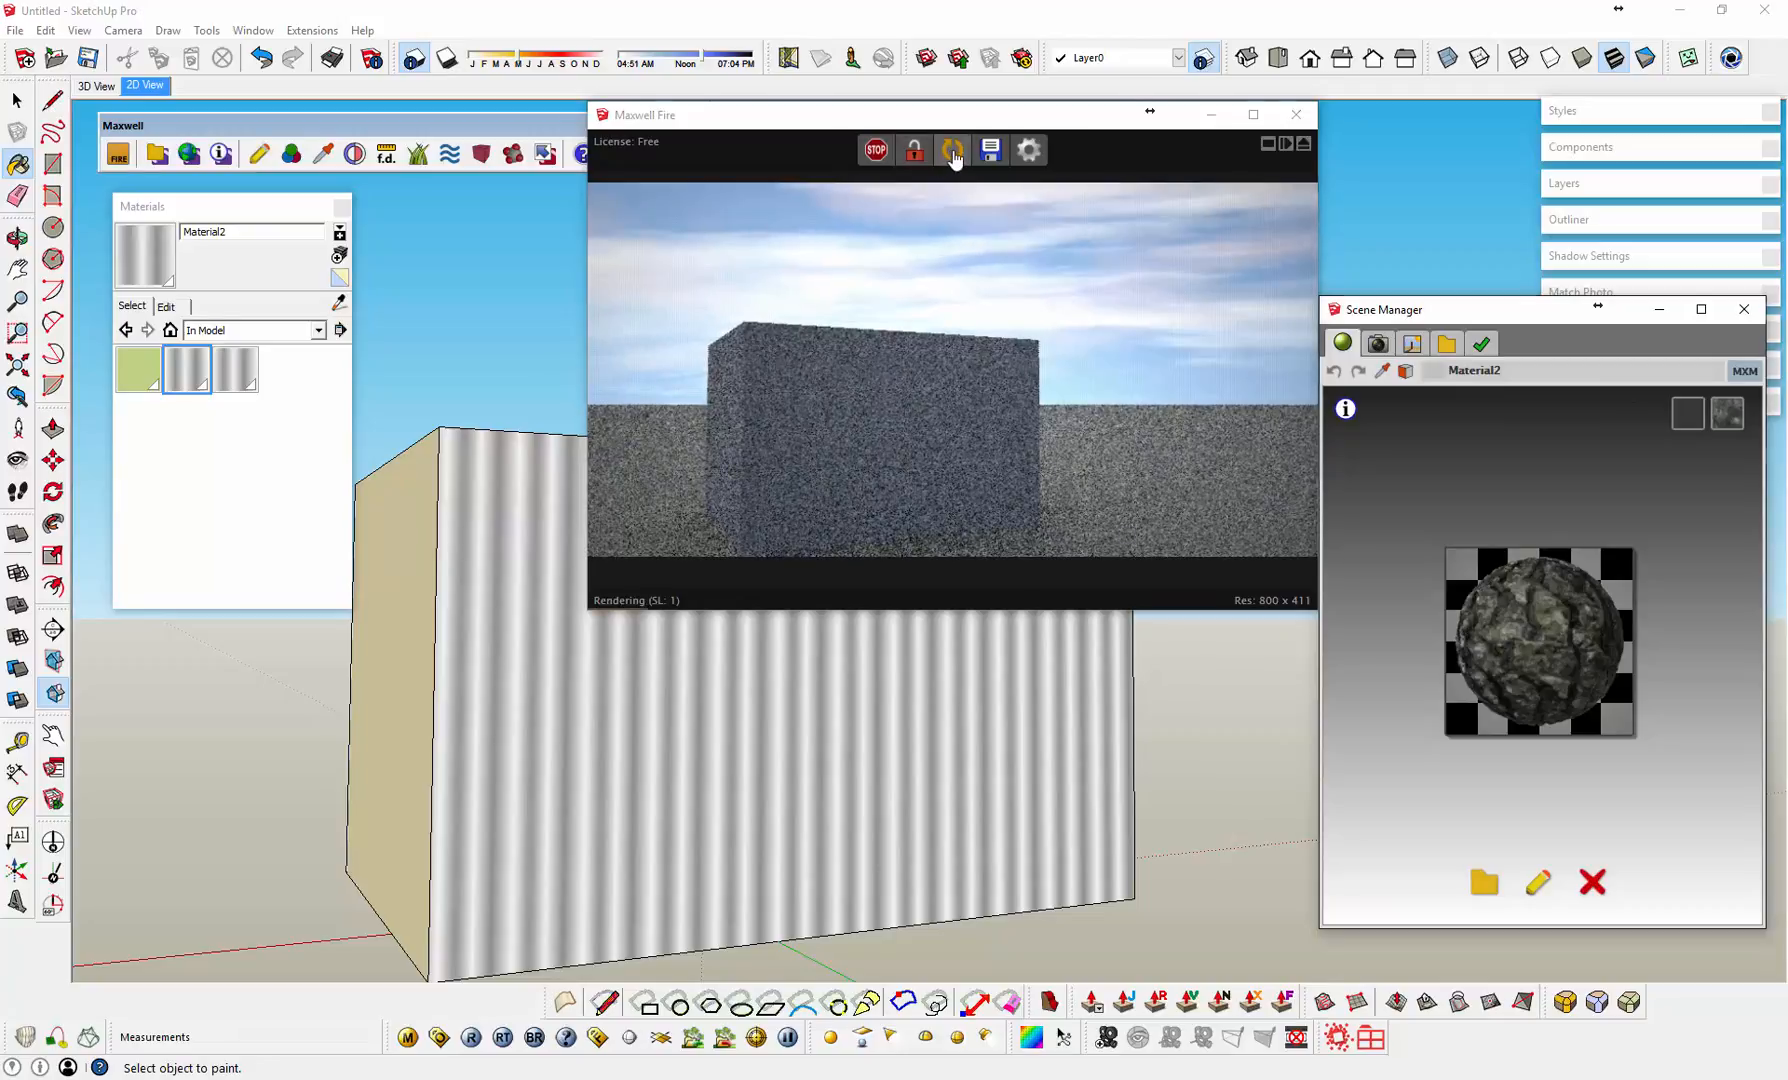
click(953, 152)
Step: View the bark-covered box from above and from another corner in the Fire render, moving the render window clear of the model
key(o)
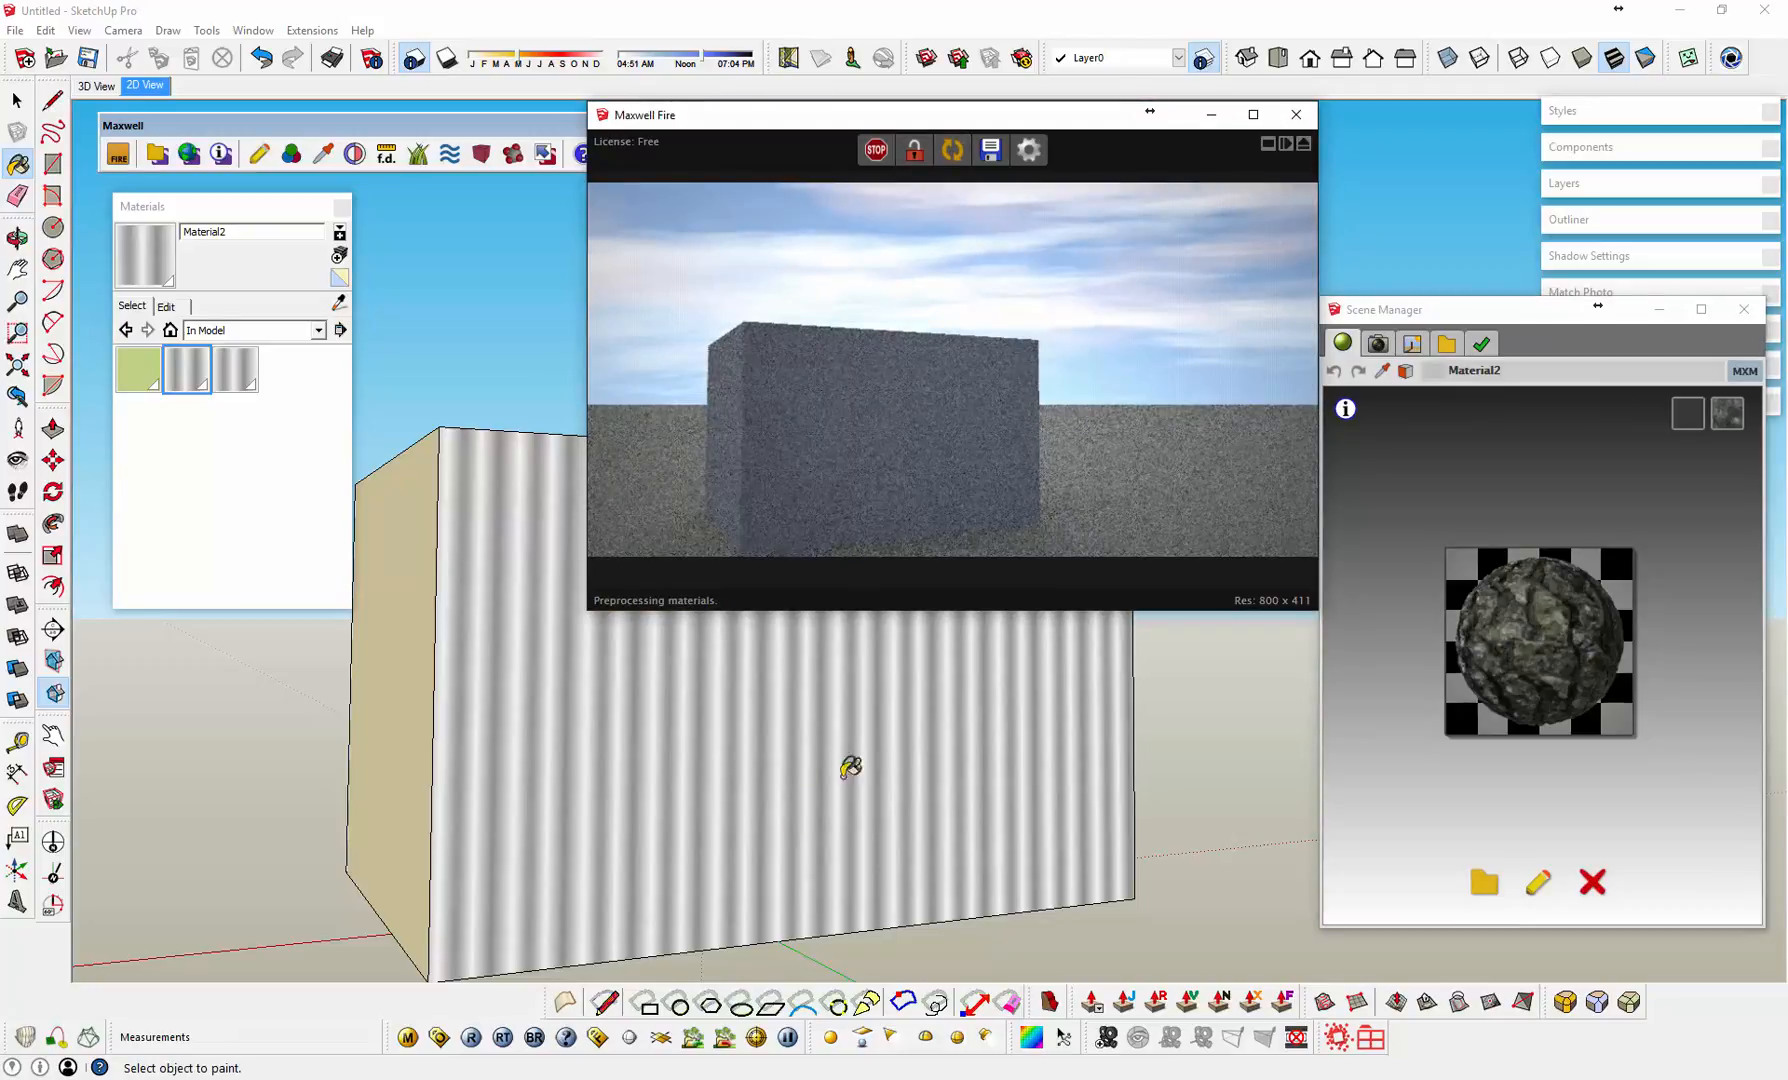
mouse_move(846, 770)
mouse_down()
mouse_move(868, 768)
mouse_move(718, 790)
mouse_move(631, 894)
mouse_move(786, 766)
mouse_up()
key(b)
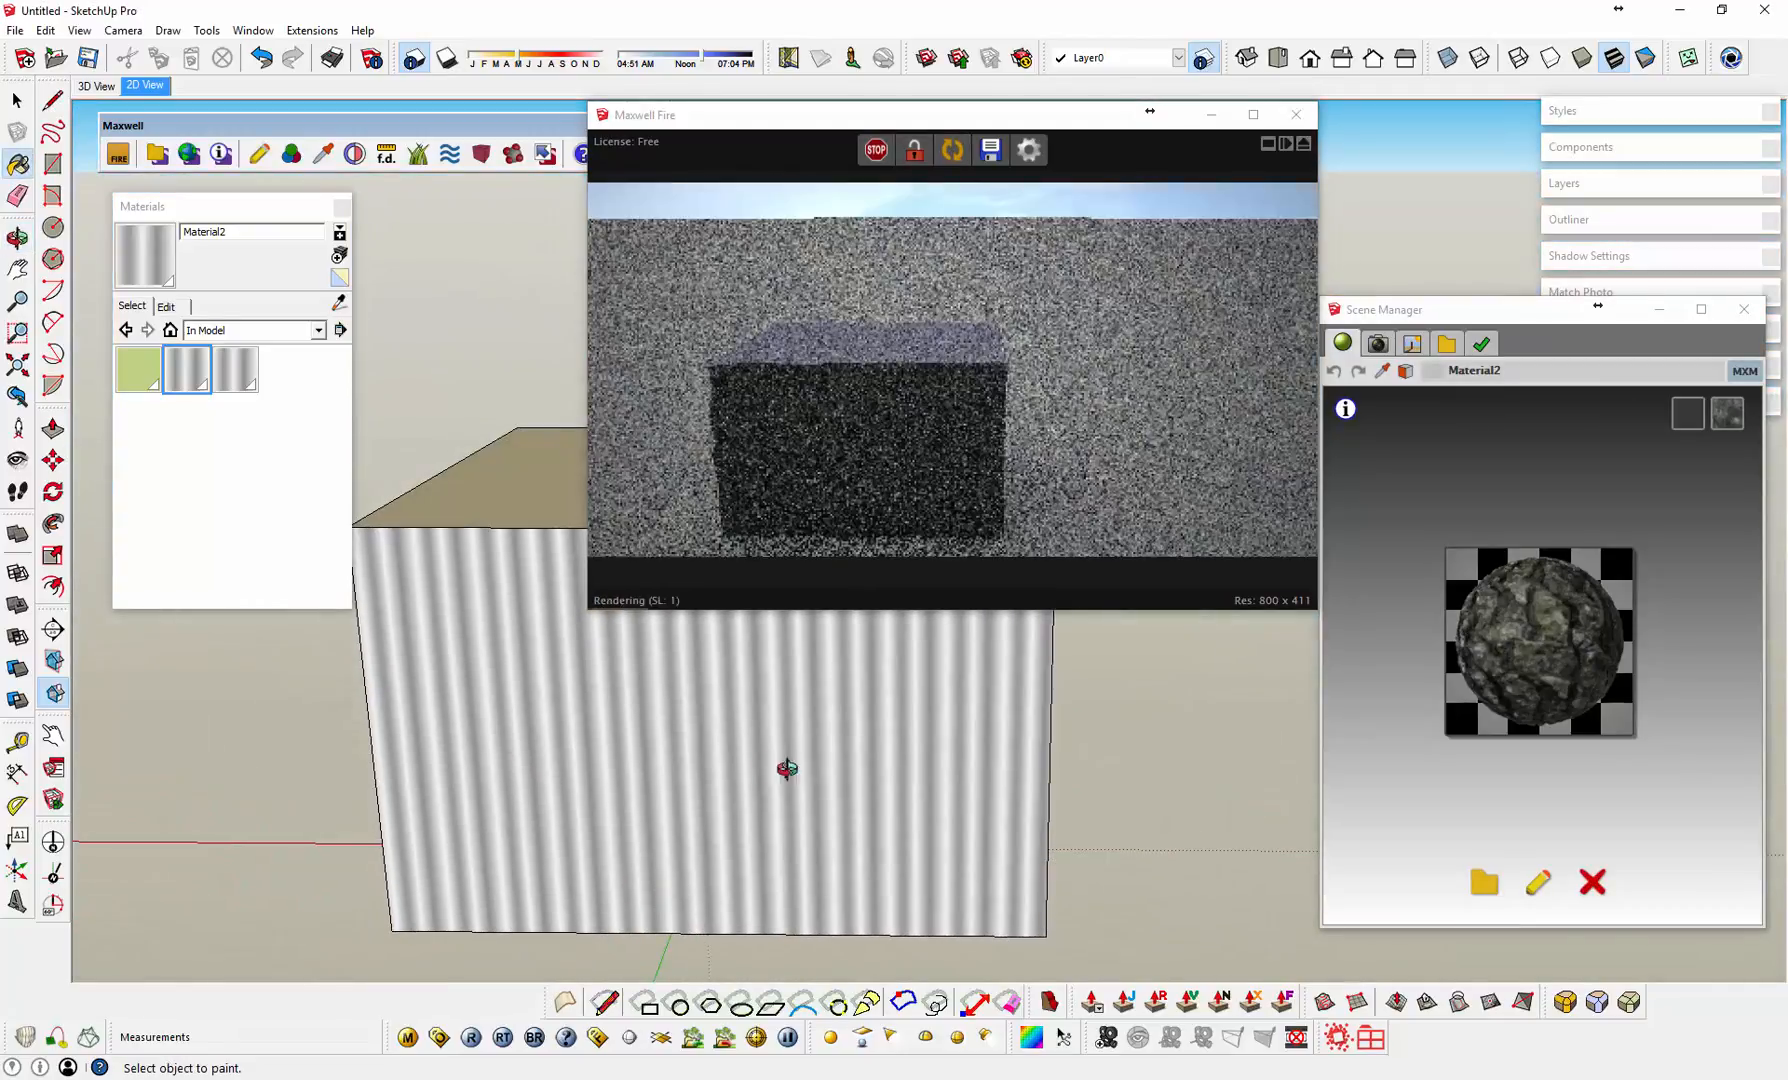
mouse_move(634, 769)
middle_down()
mouse_move(579, 682)
mouse_move(658, 670)
mouse_move(758, 826)
mouse_move(563, 673)
middle_up()
drag(660, 116, 498, 229)
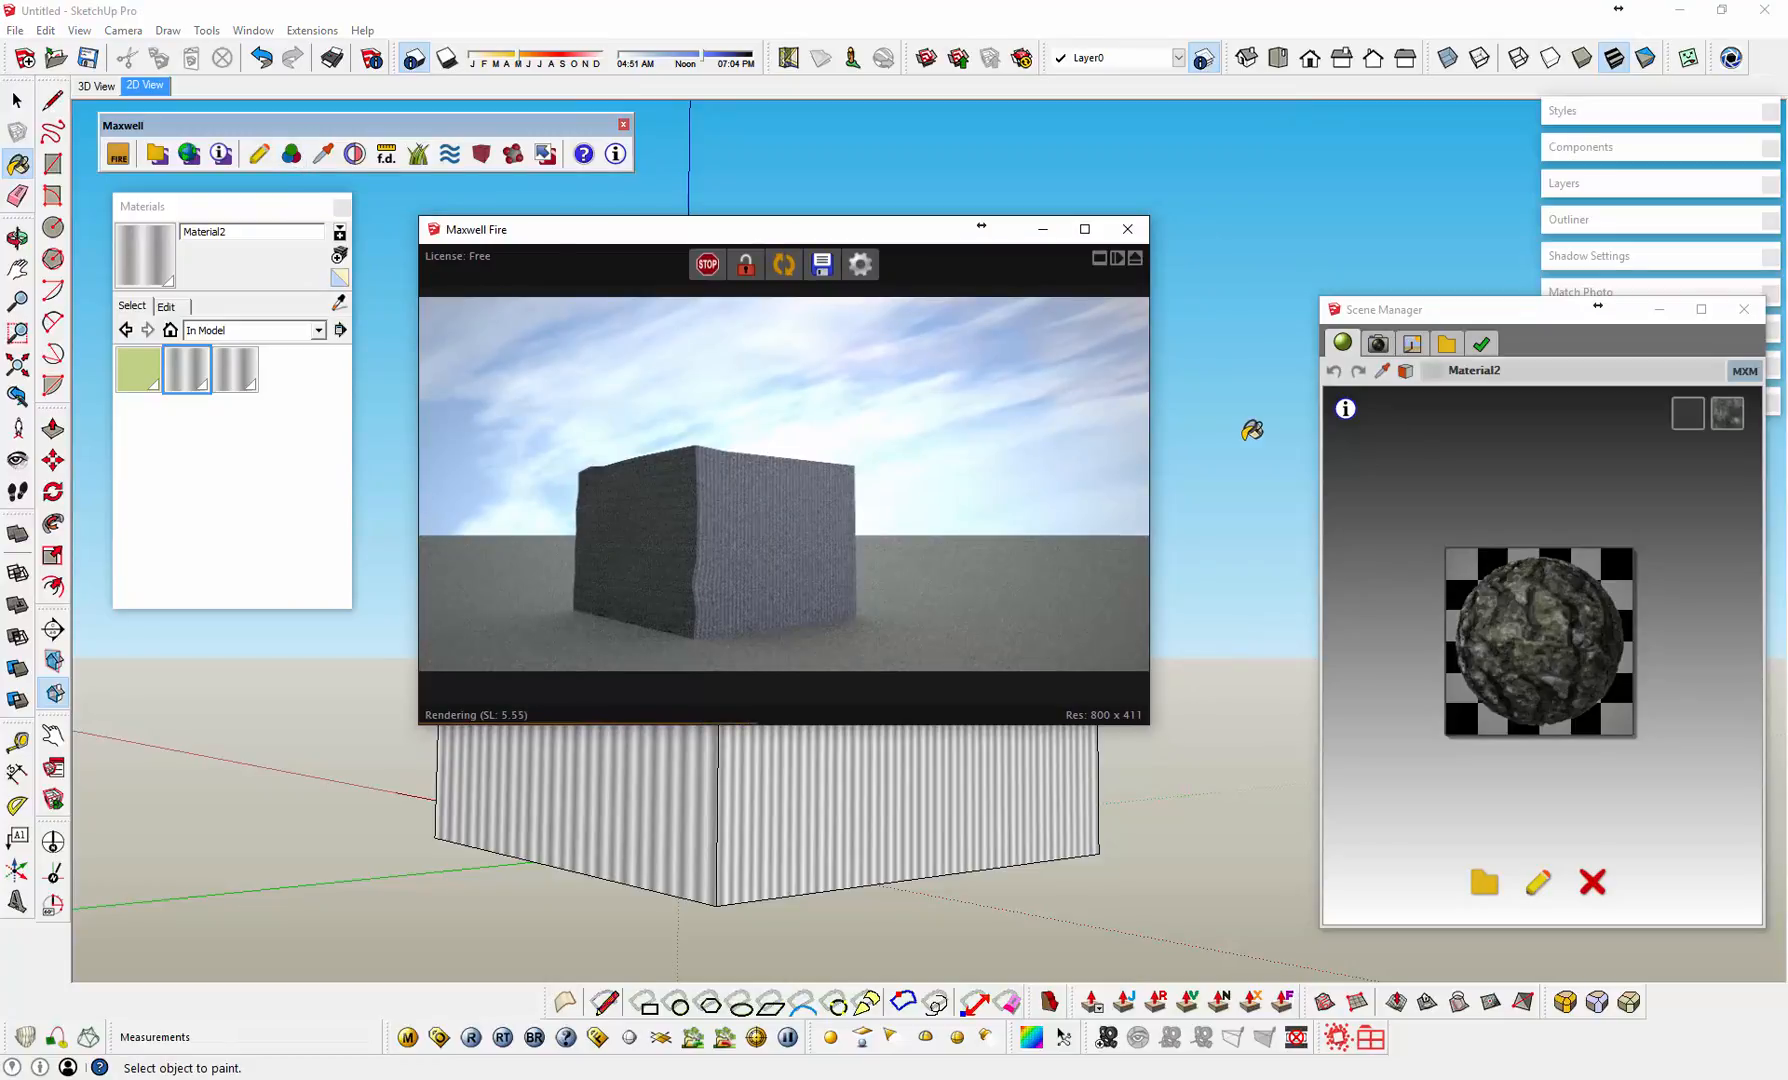
middle_drag(1242, 430, 1246, 432)
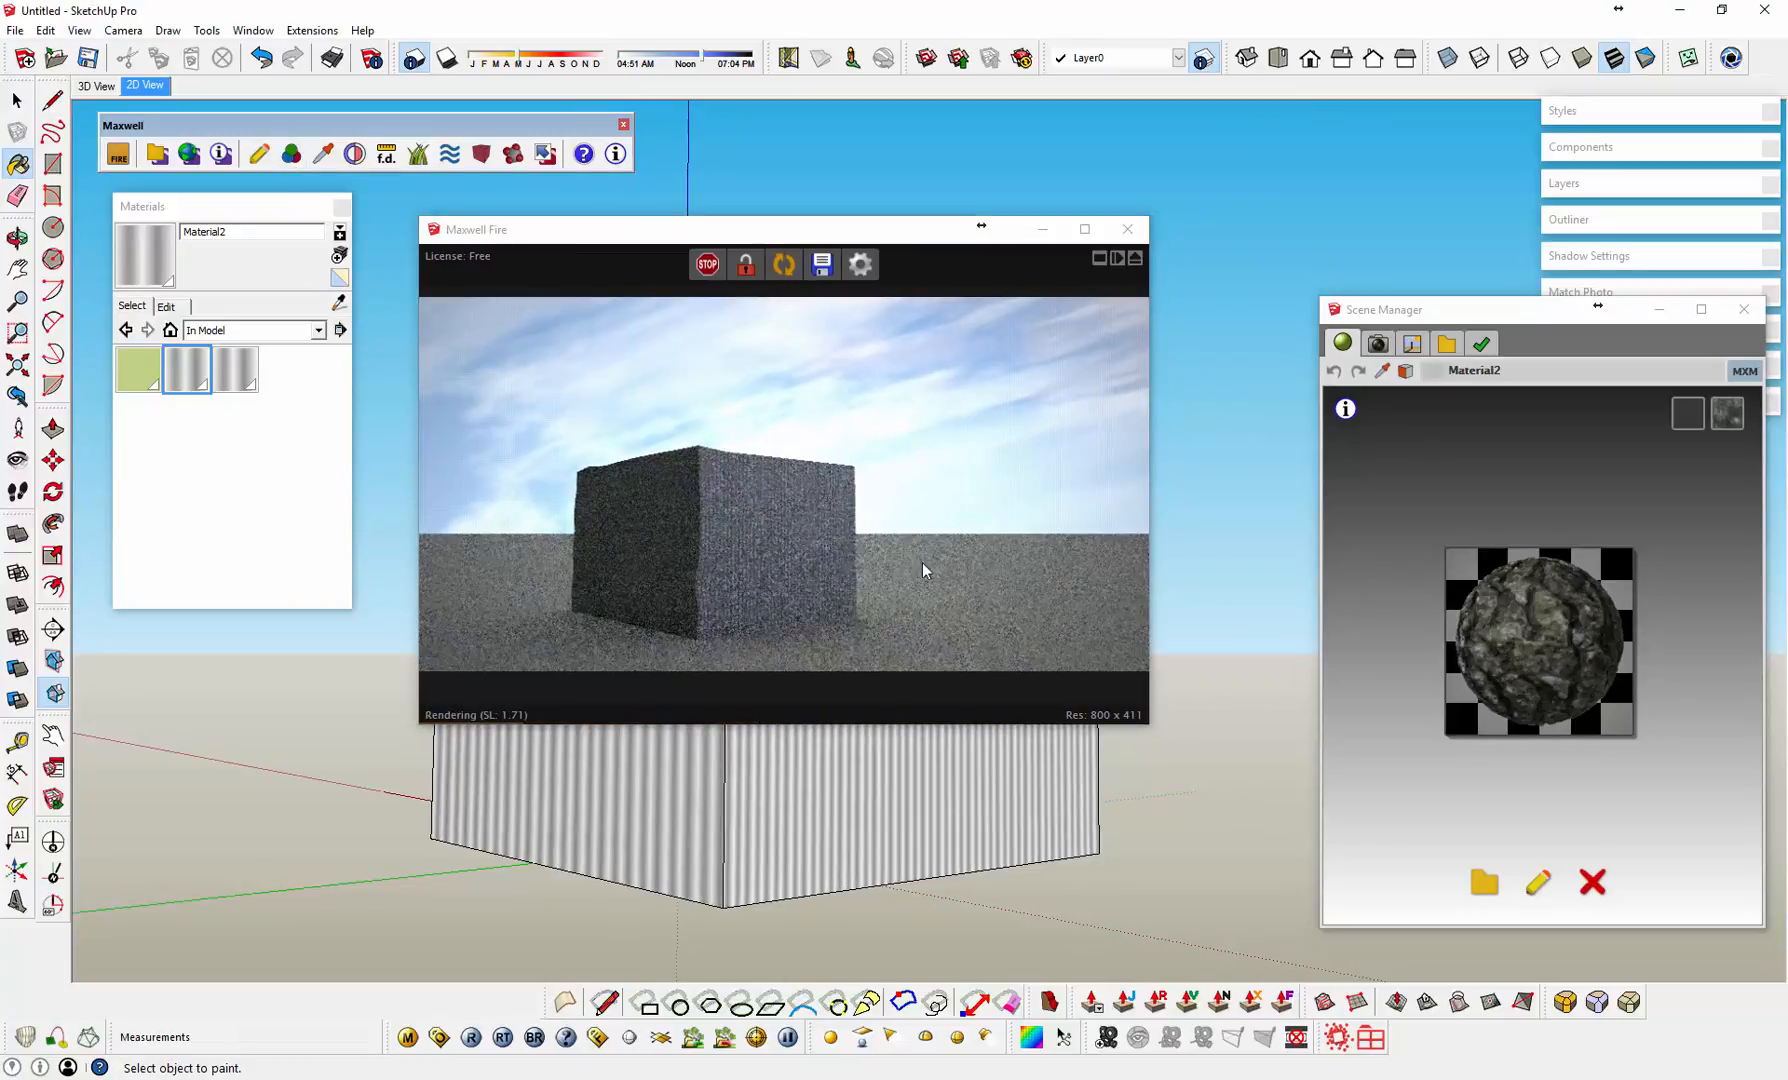
click(17, 100)
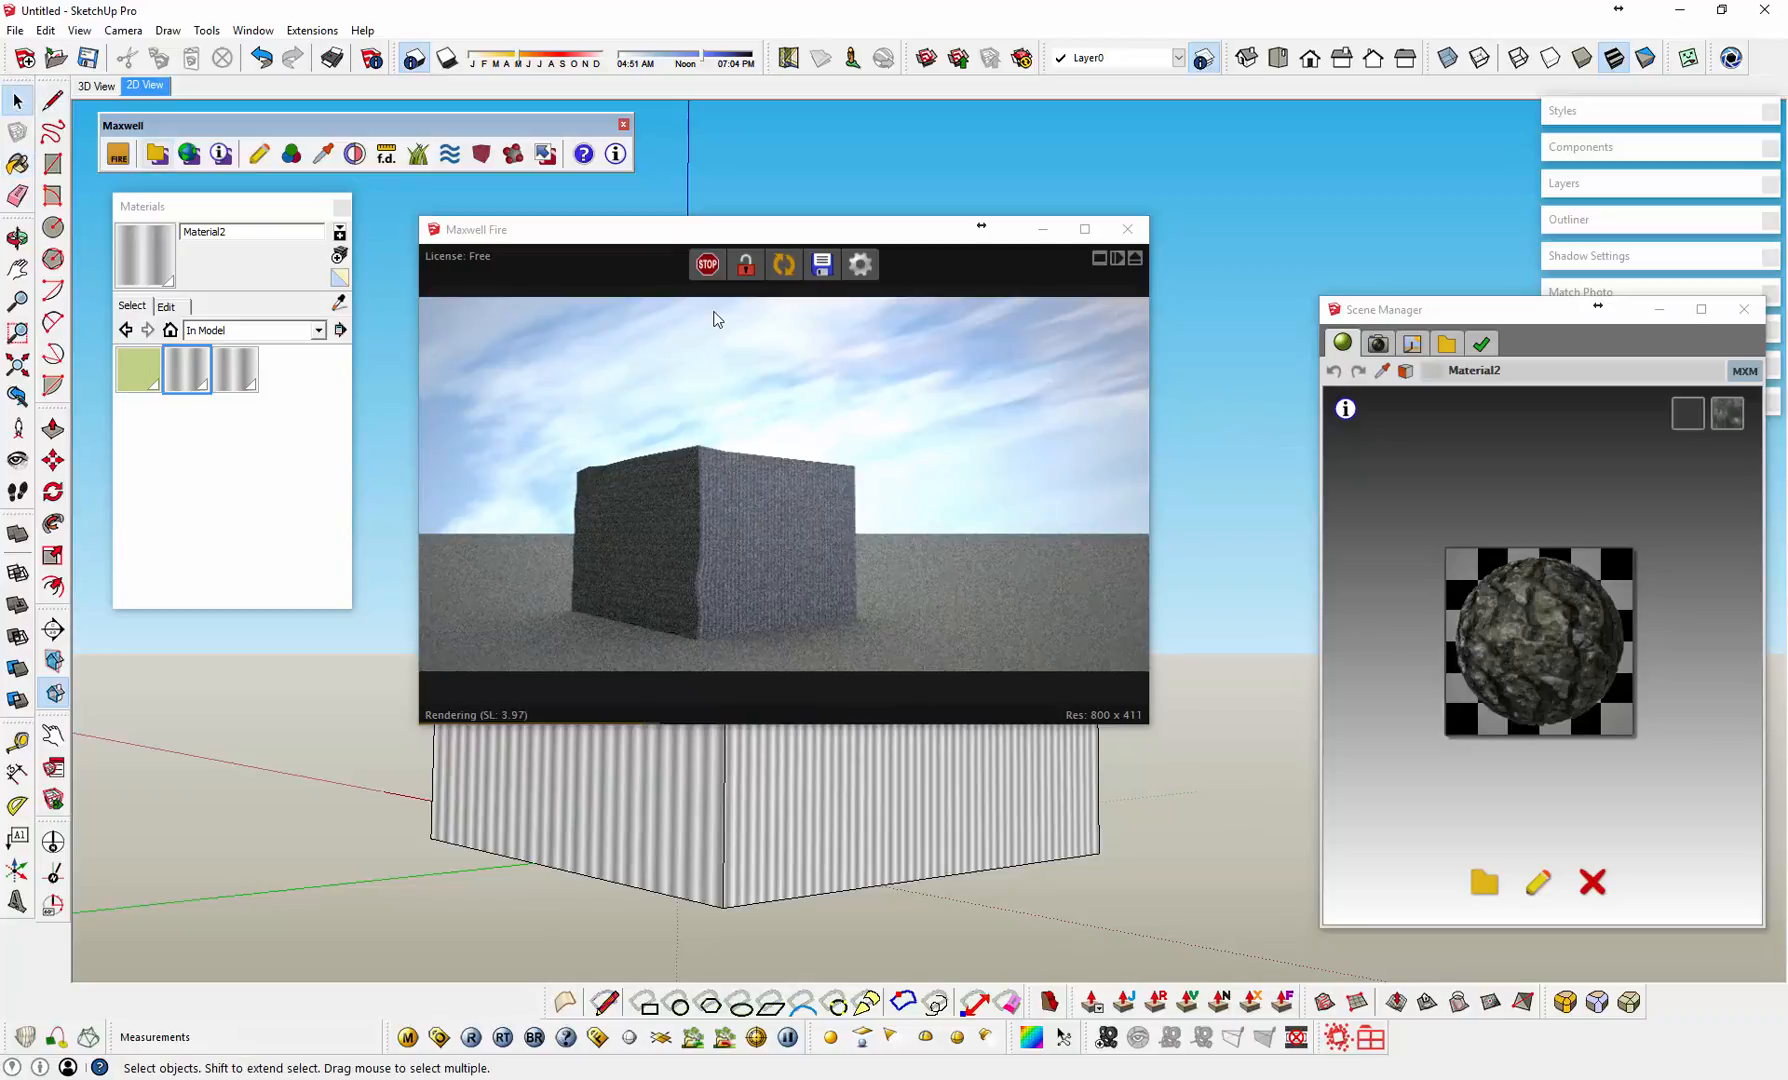
drag(707, 240, 1097, 147)
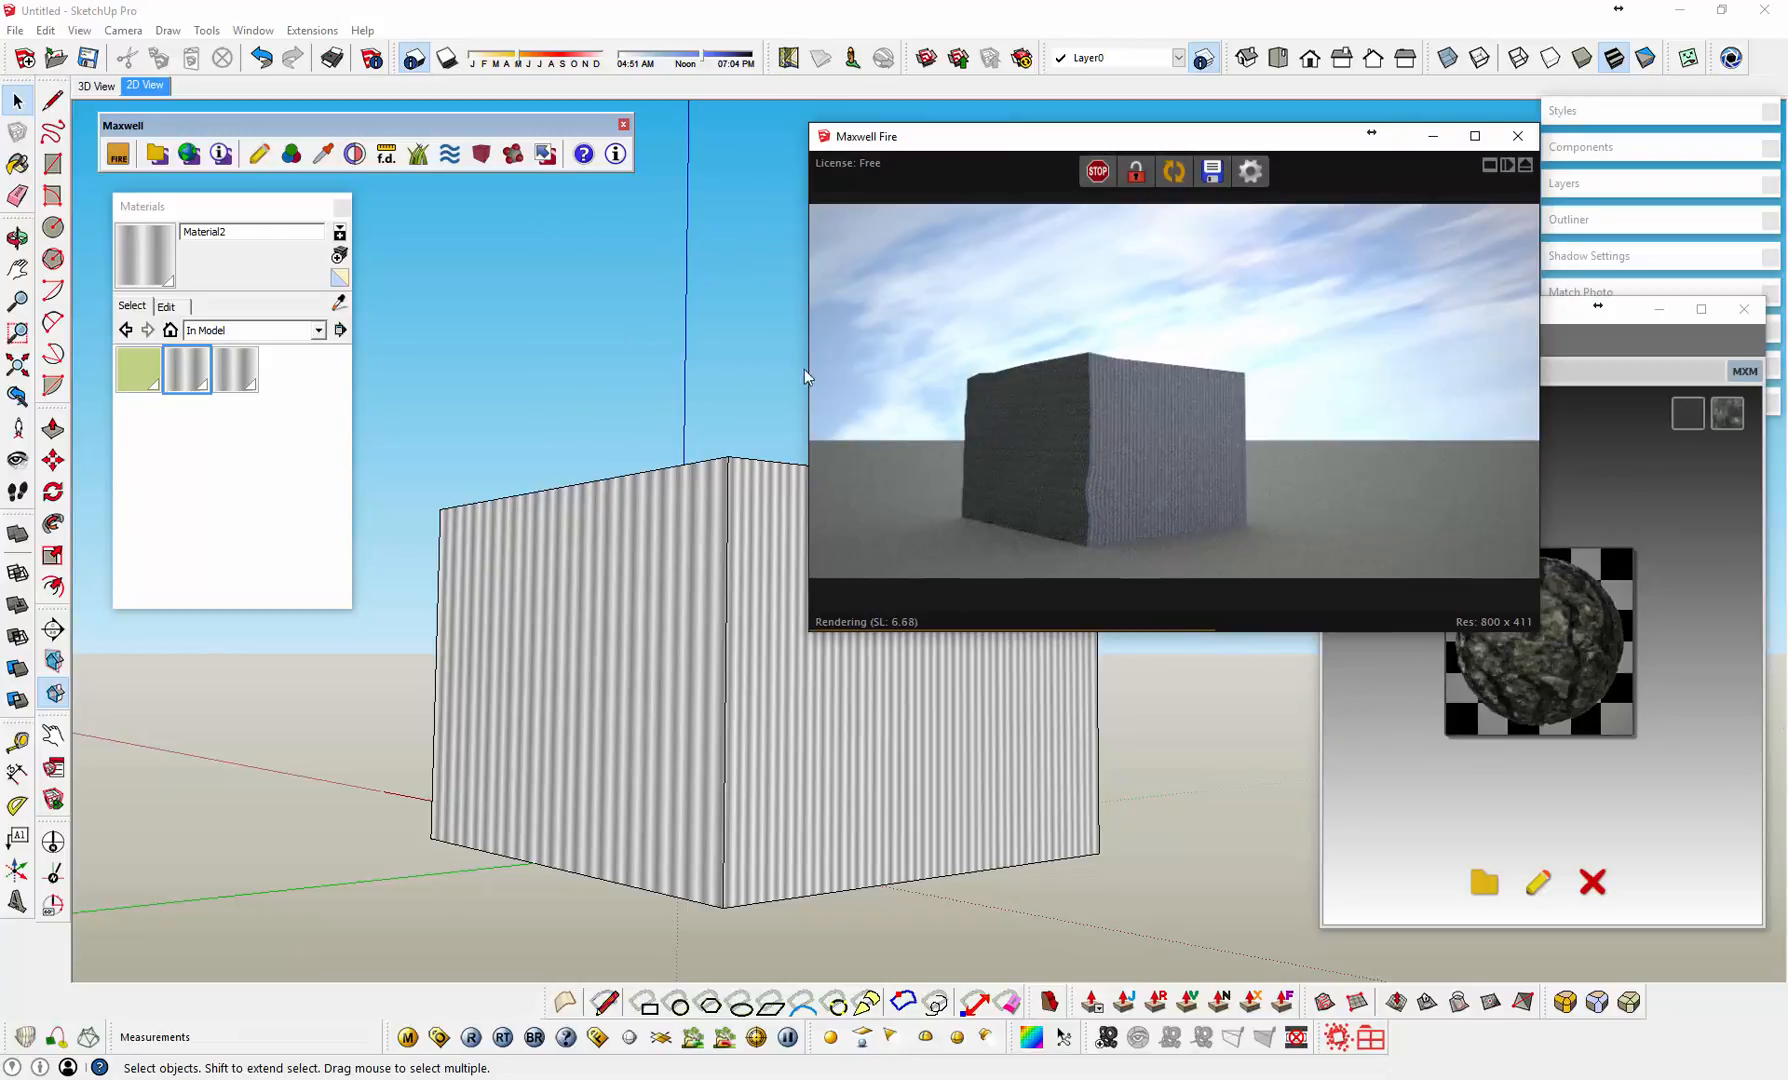
Step: Start opening another model and browse through the Dropbox PCS_Marketing and Wintec folders to the 2016 folder
click(56, 60)
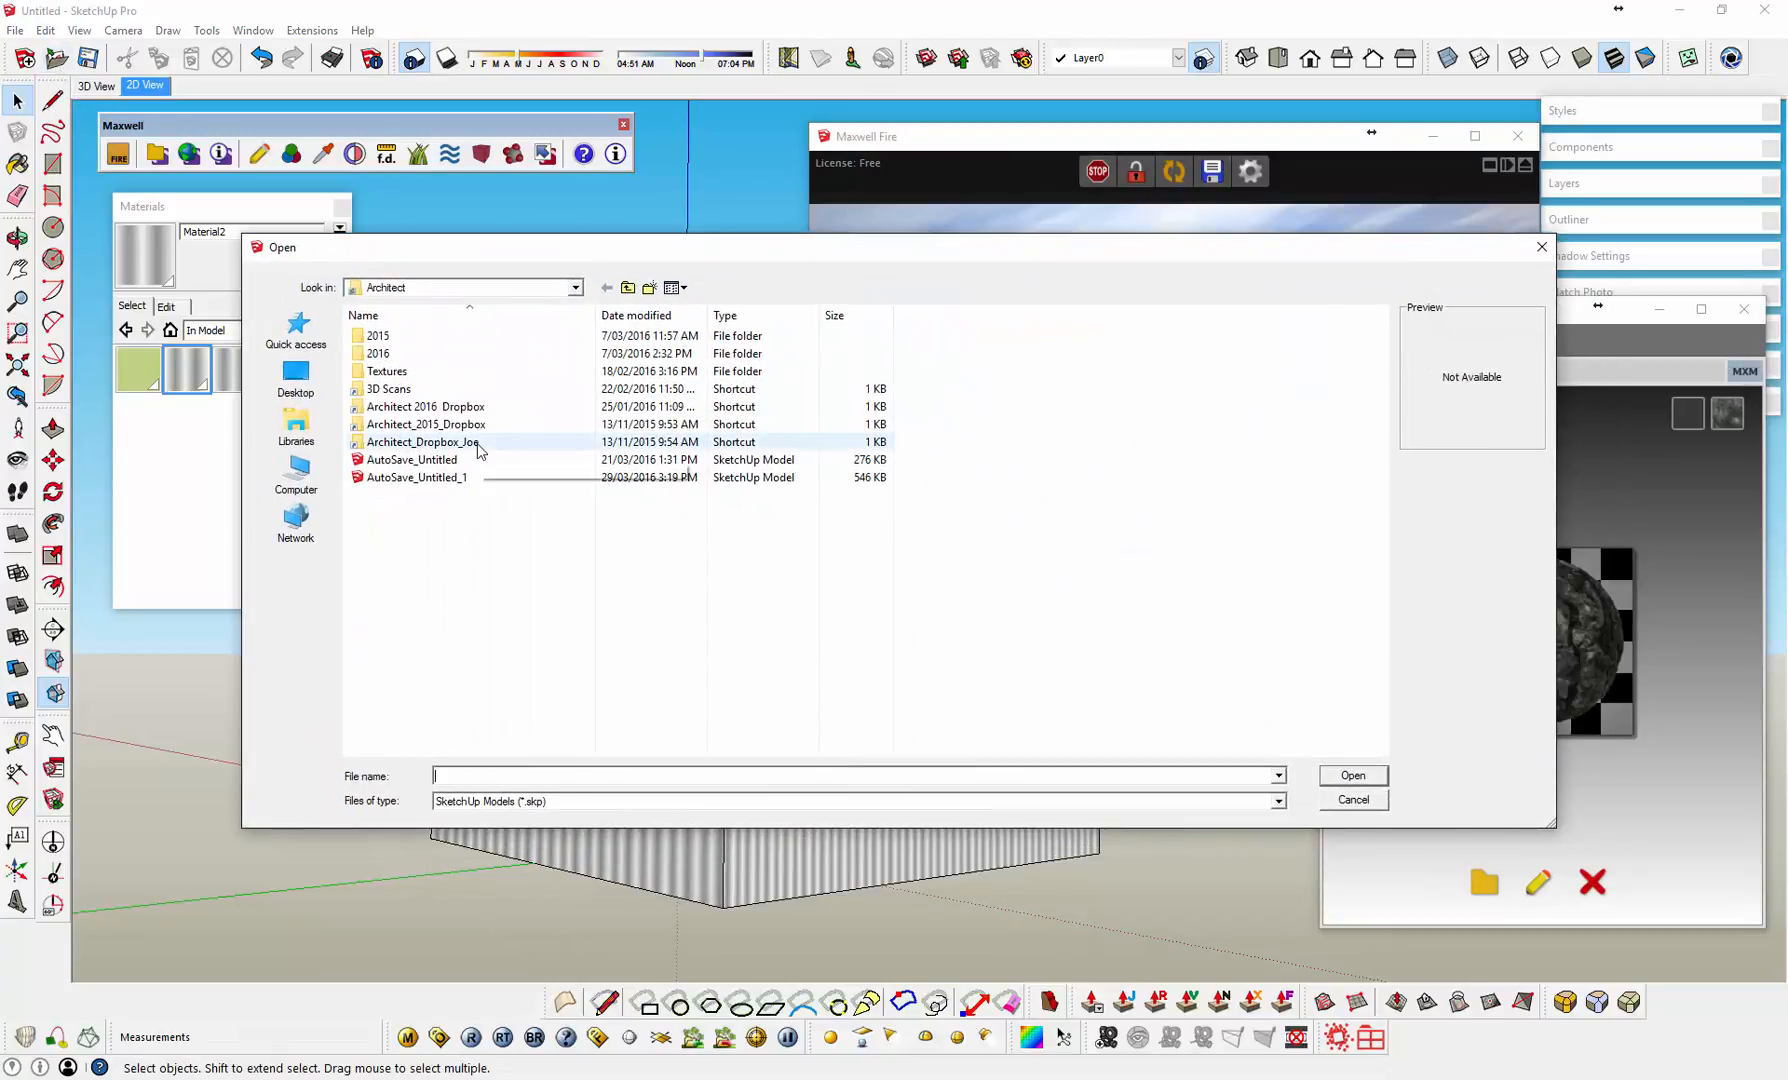
click(377, 358)
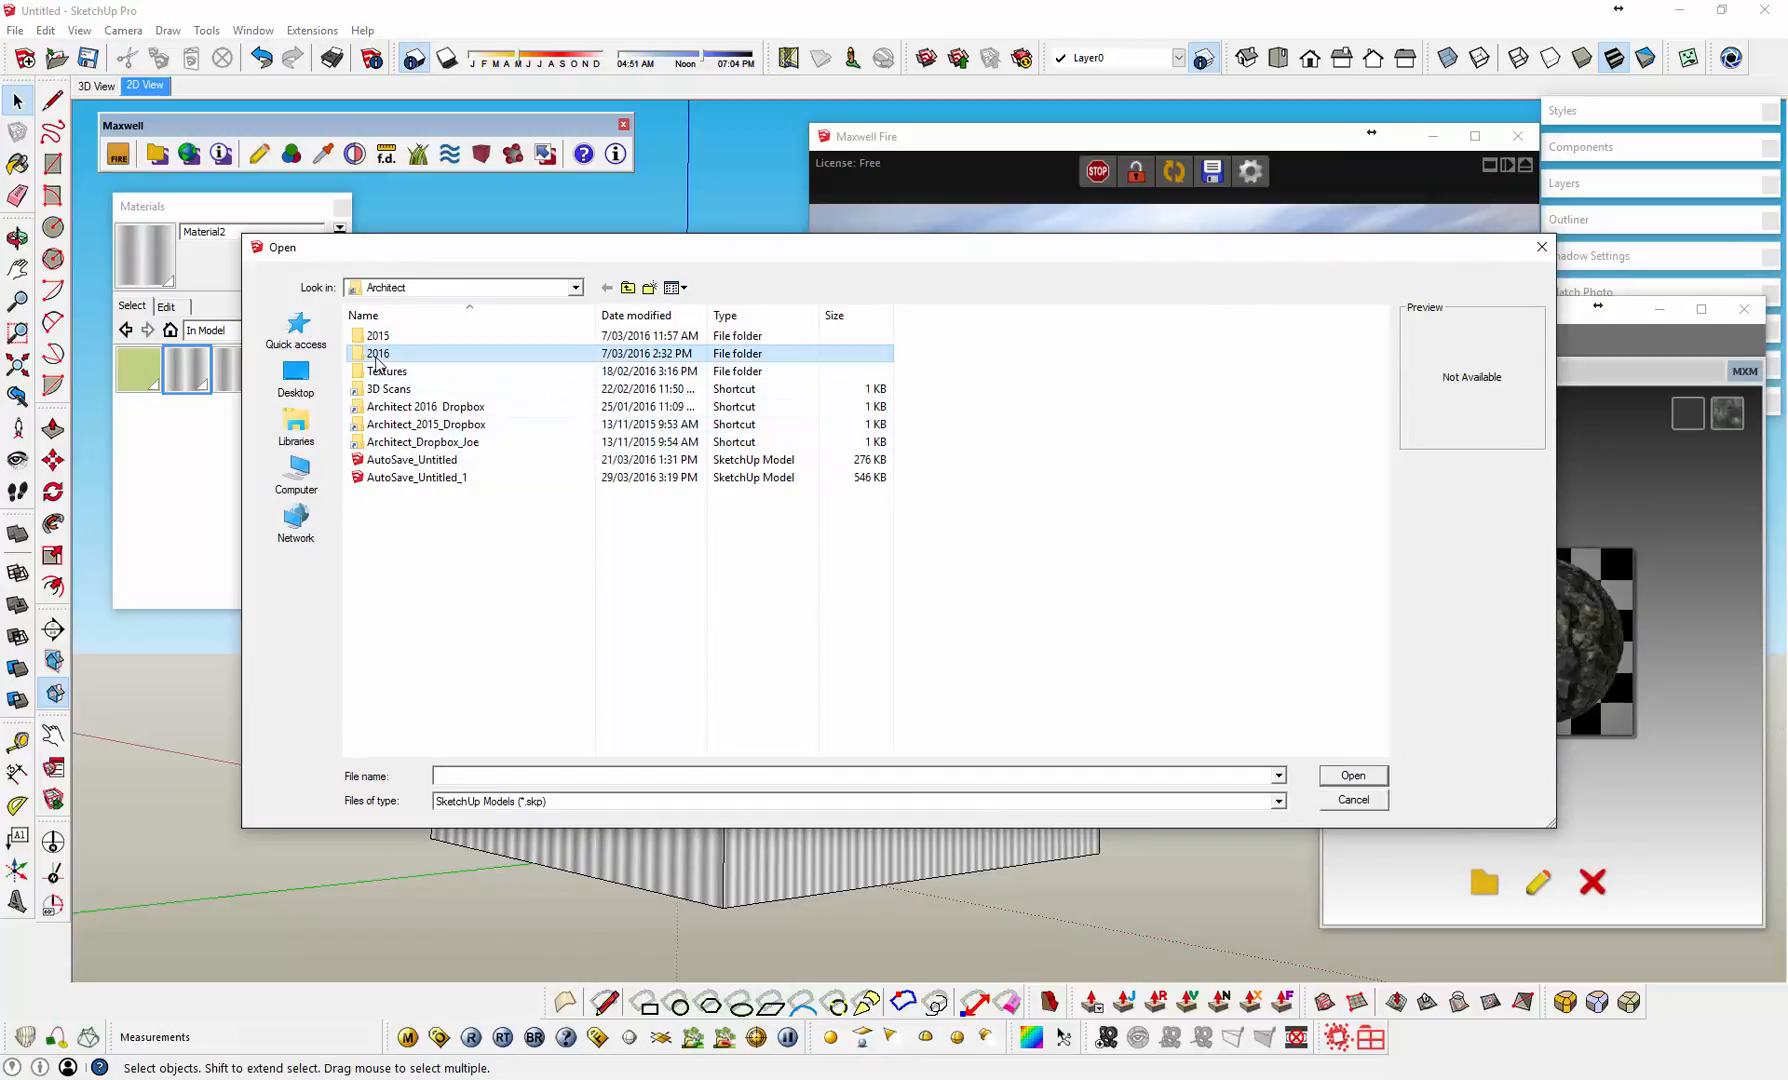
click(296, 475)
double_click(433, 375)
double_click(433, 388)
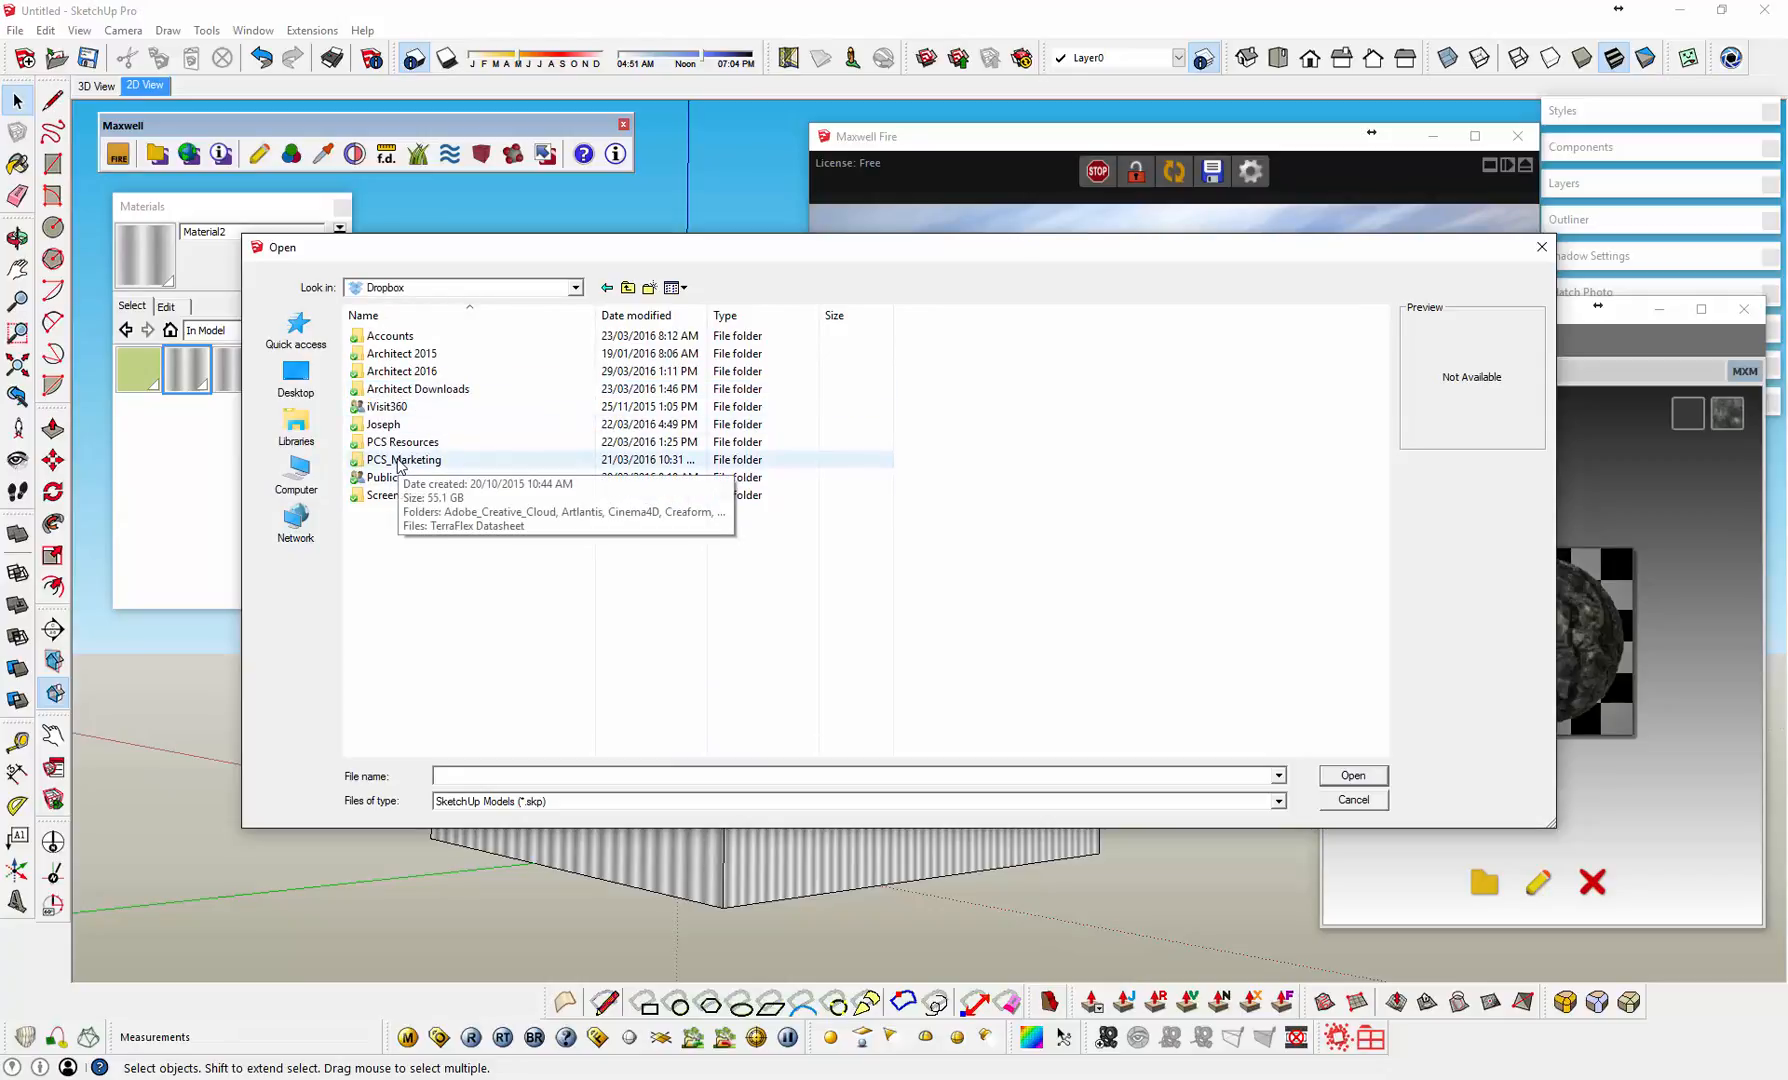
double_click(398, 463)
double_click(390, 710)
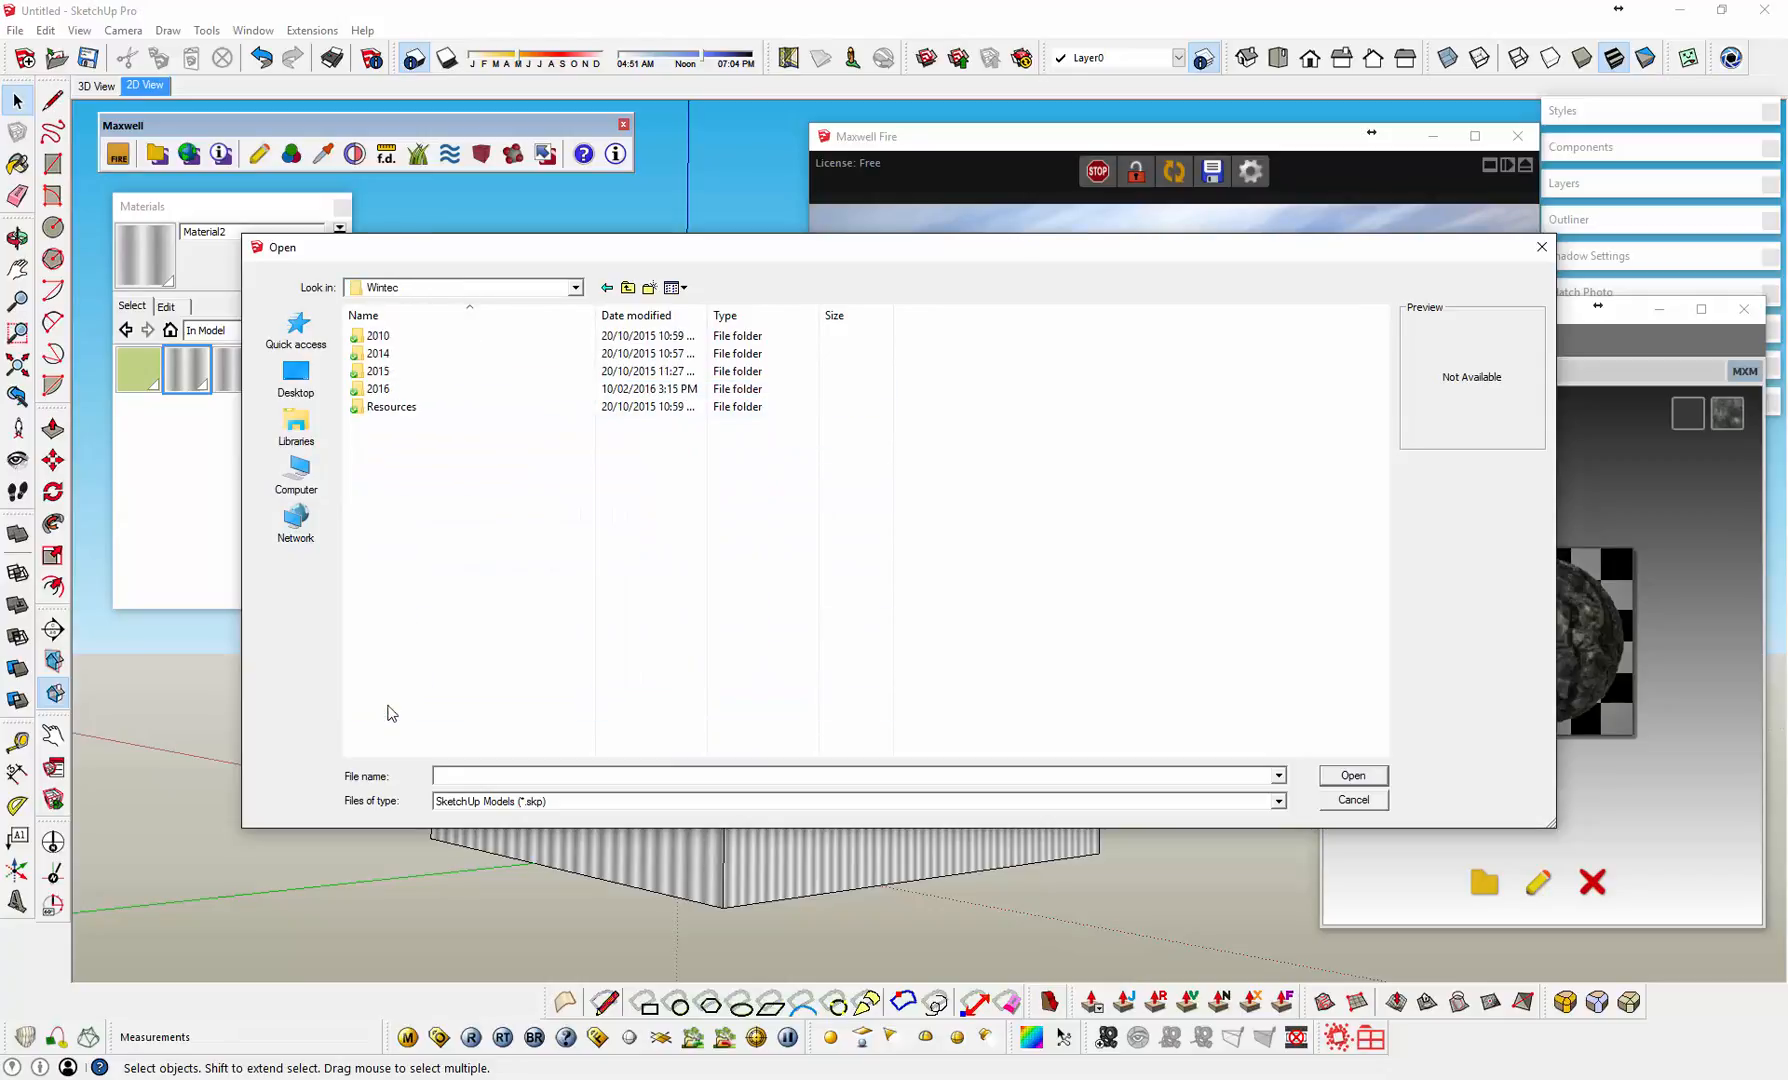
double_click(410, 389)
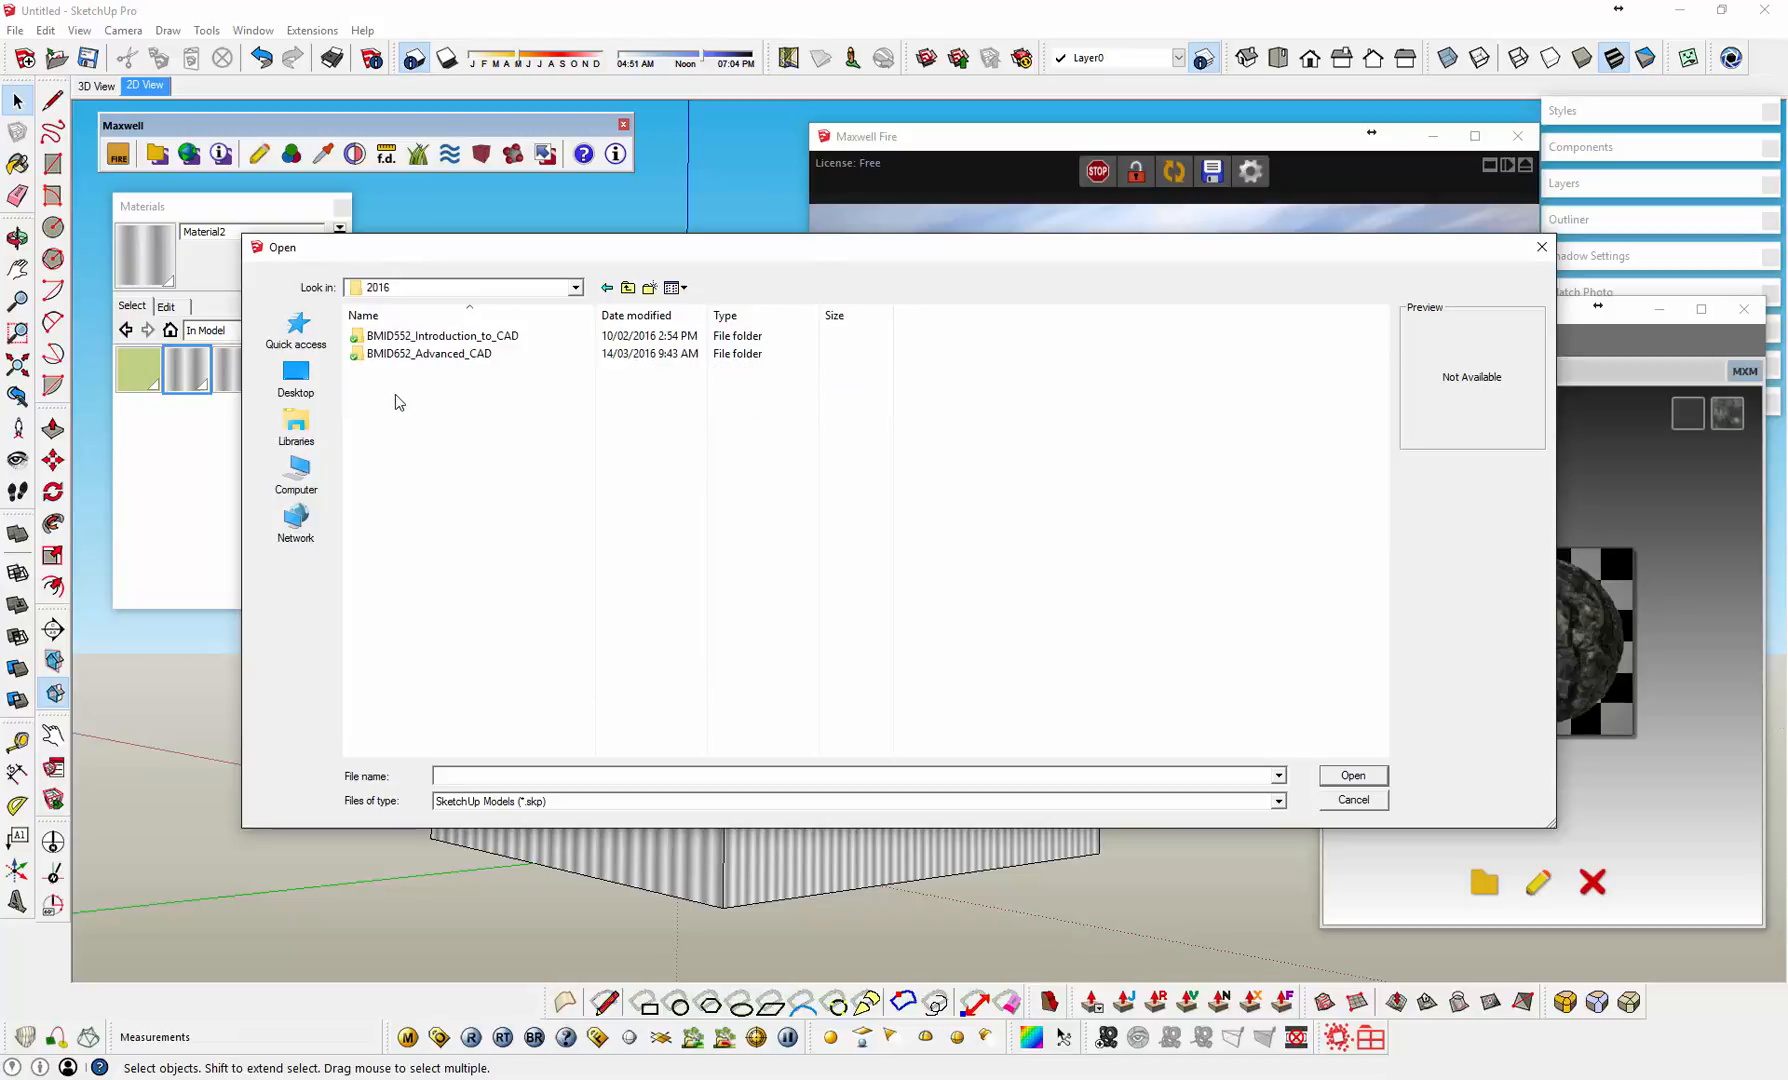
Step: Open the Class Exercise 1 model from the Class_Exercise1 folder under BMID652_Advanced_CAD, Assignment_1.1
double_click(453, 355)
double_click(440, 336)
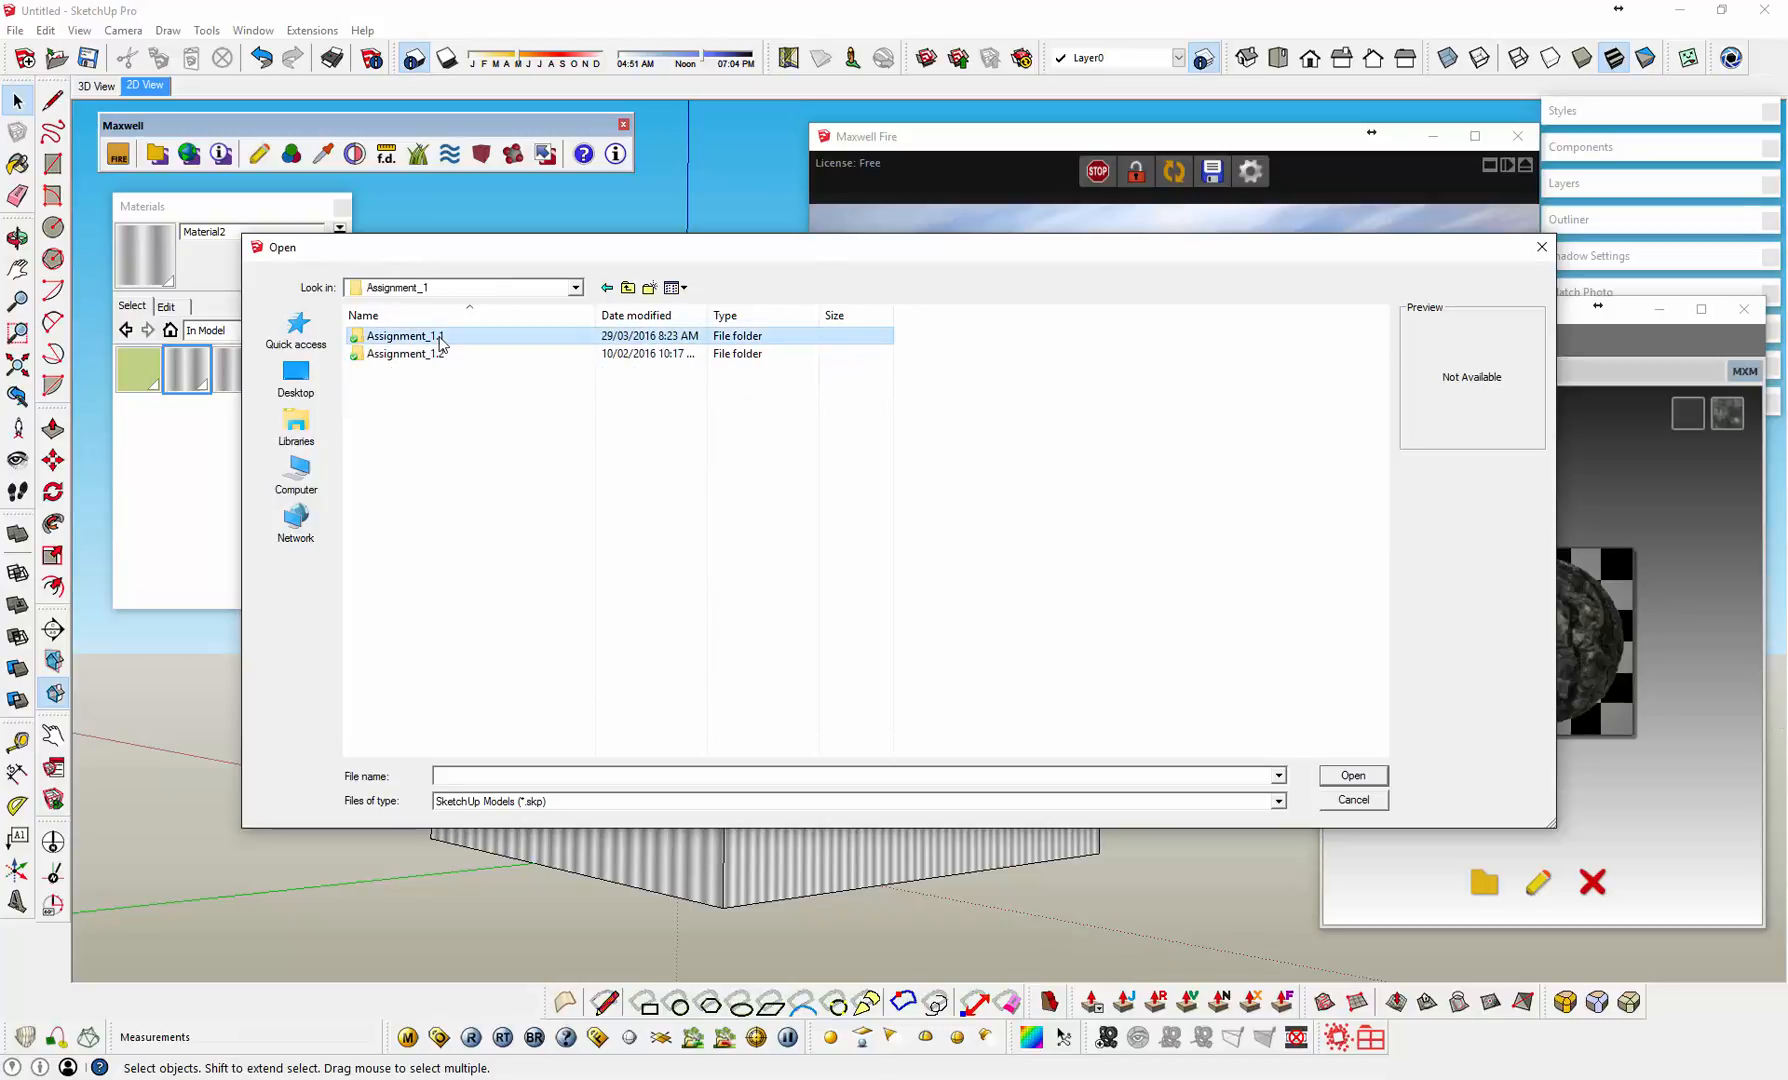
double_click(440, 336)
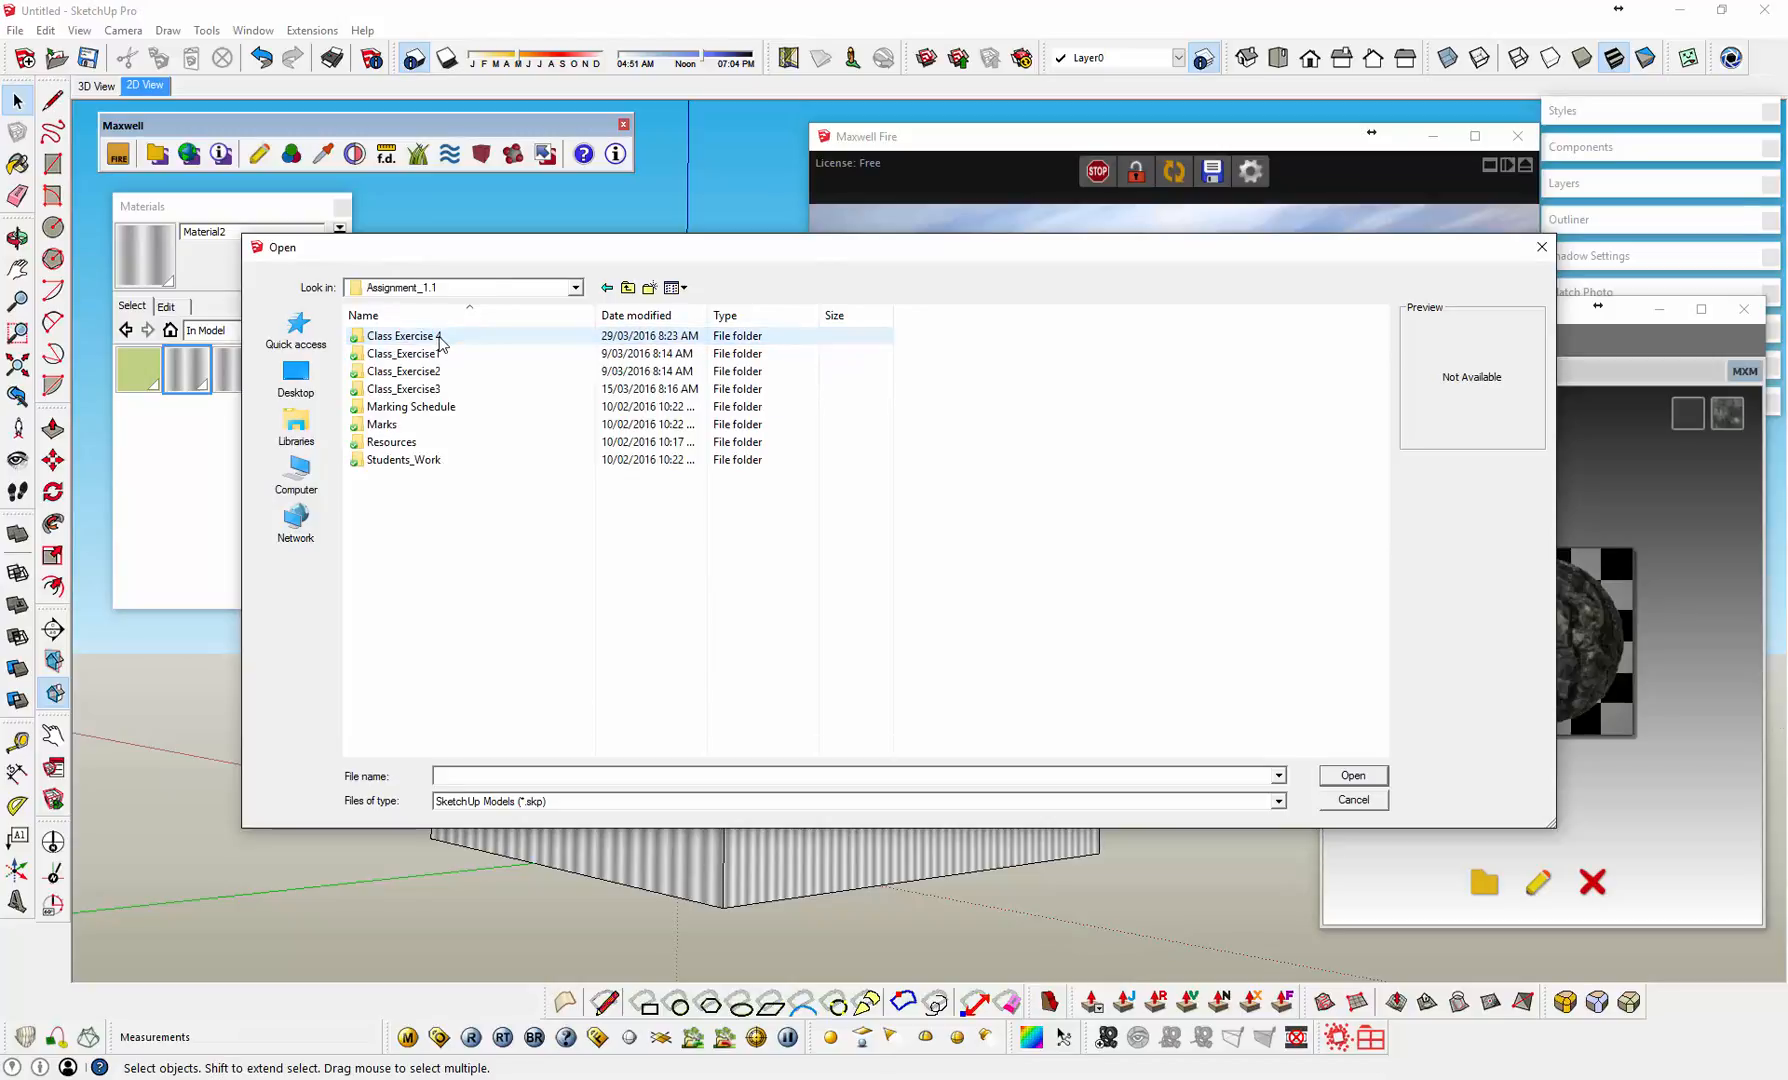
double_click(435, 355)
double_click(385, 424)
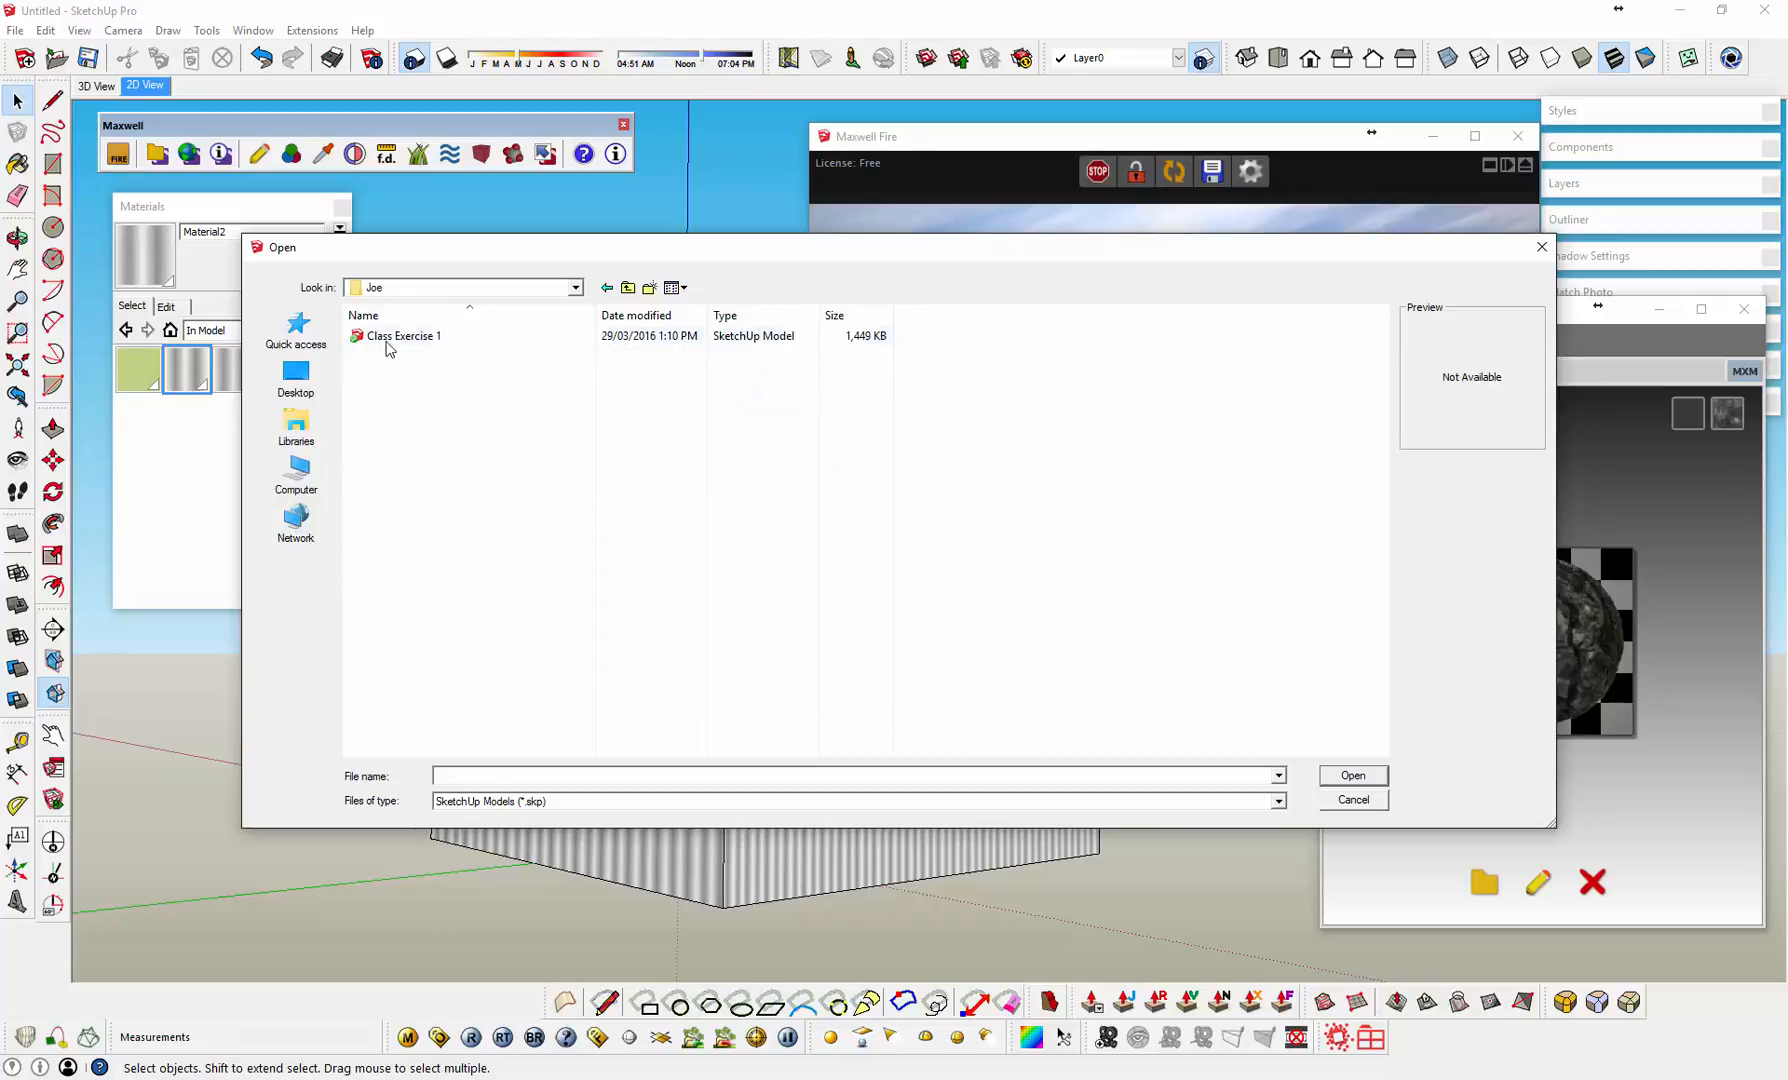
double_click(388, 340)
click(916, 589)
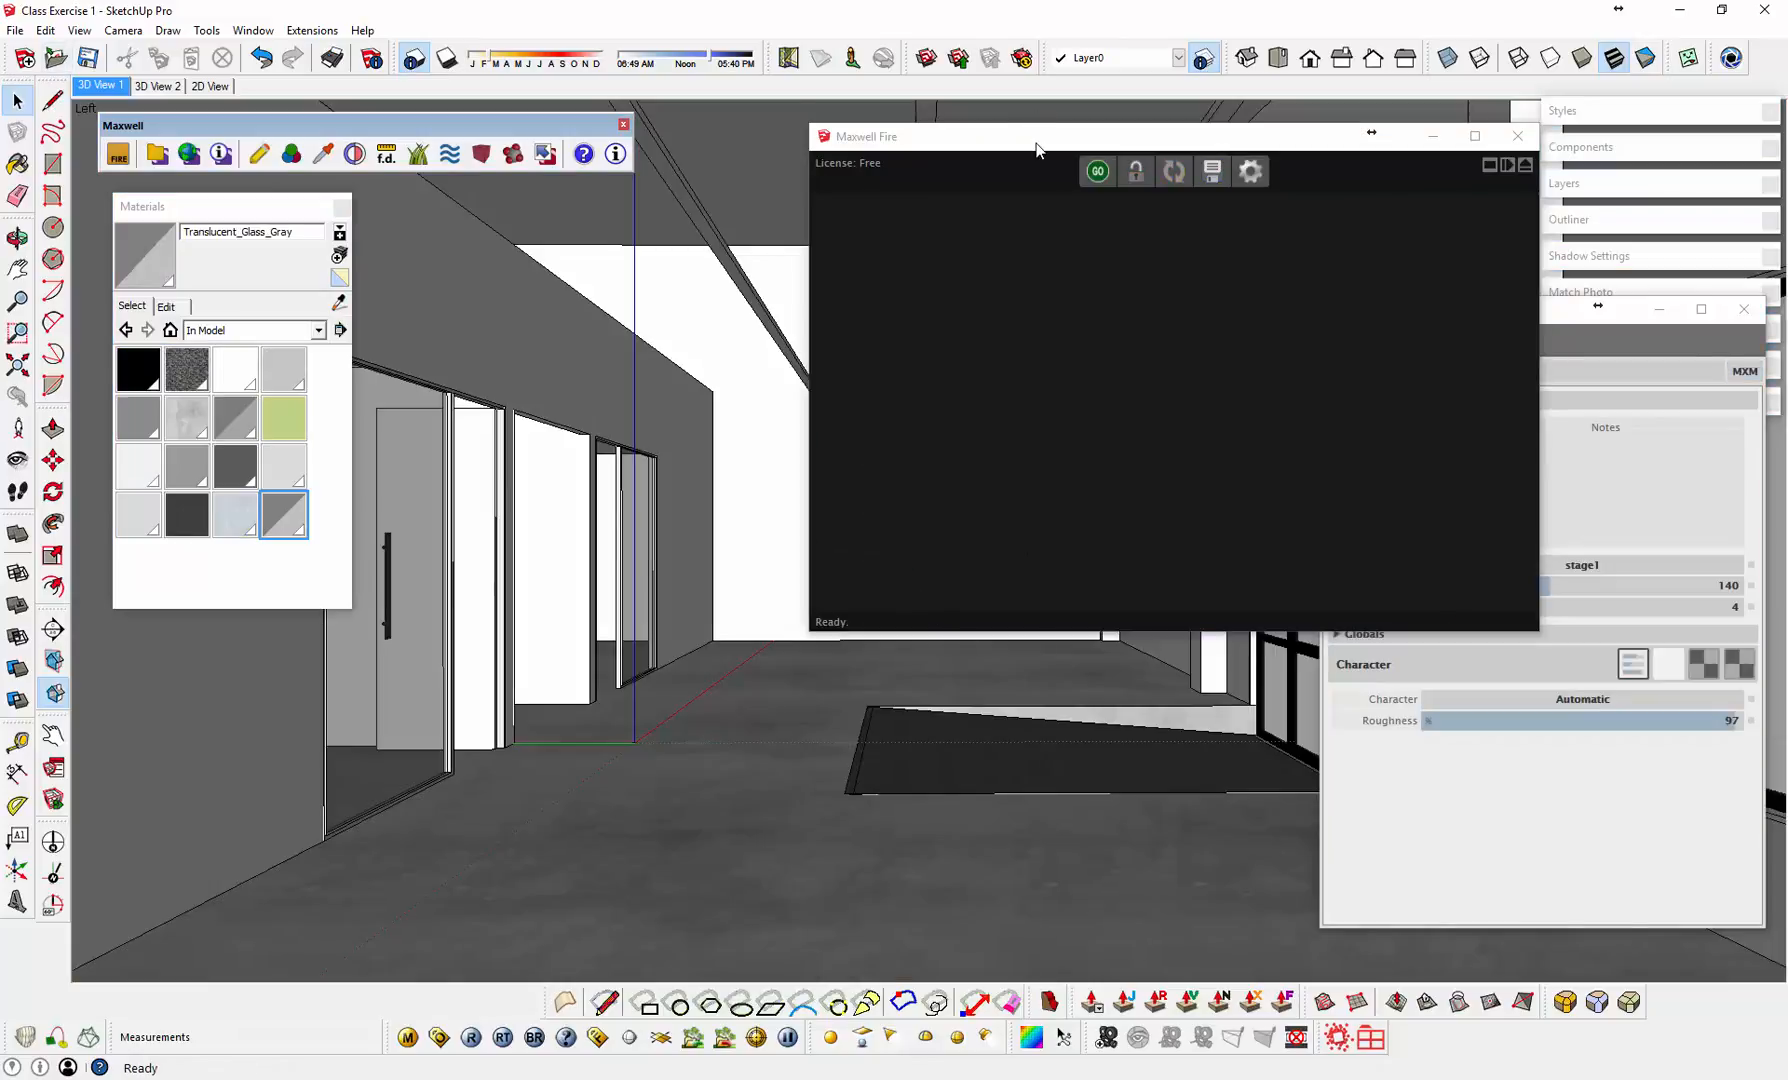
Step: Start a Maxwell Fire render of the interior in 3D View 1 and reposition the render window beside the Scene Manager
drag(1037, 150, 630, 220)
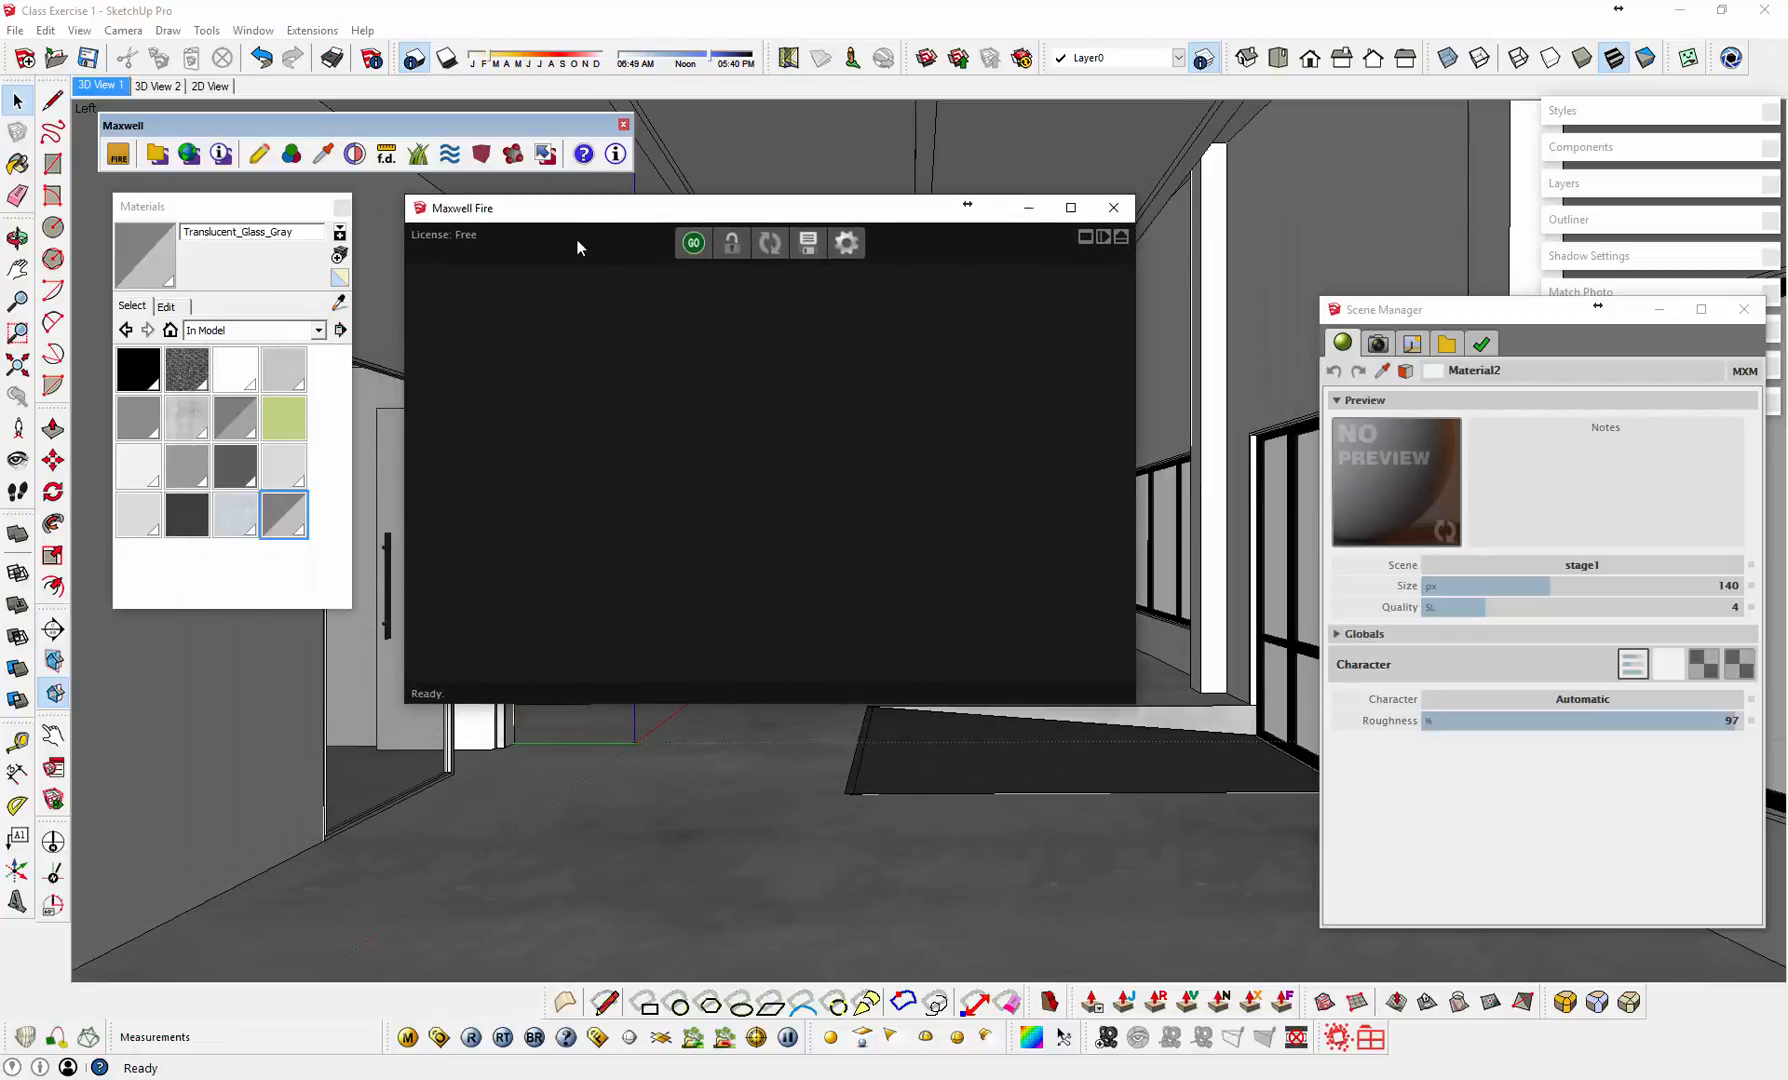
click(693, 243)
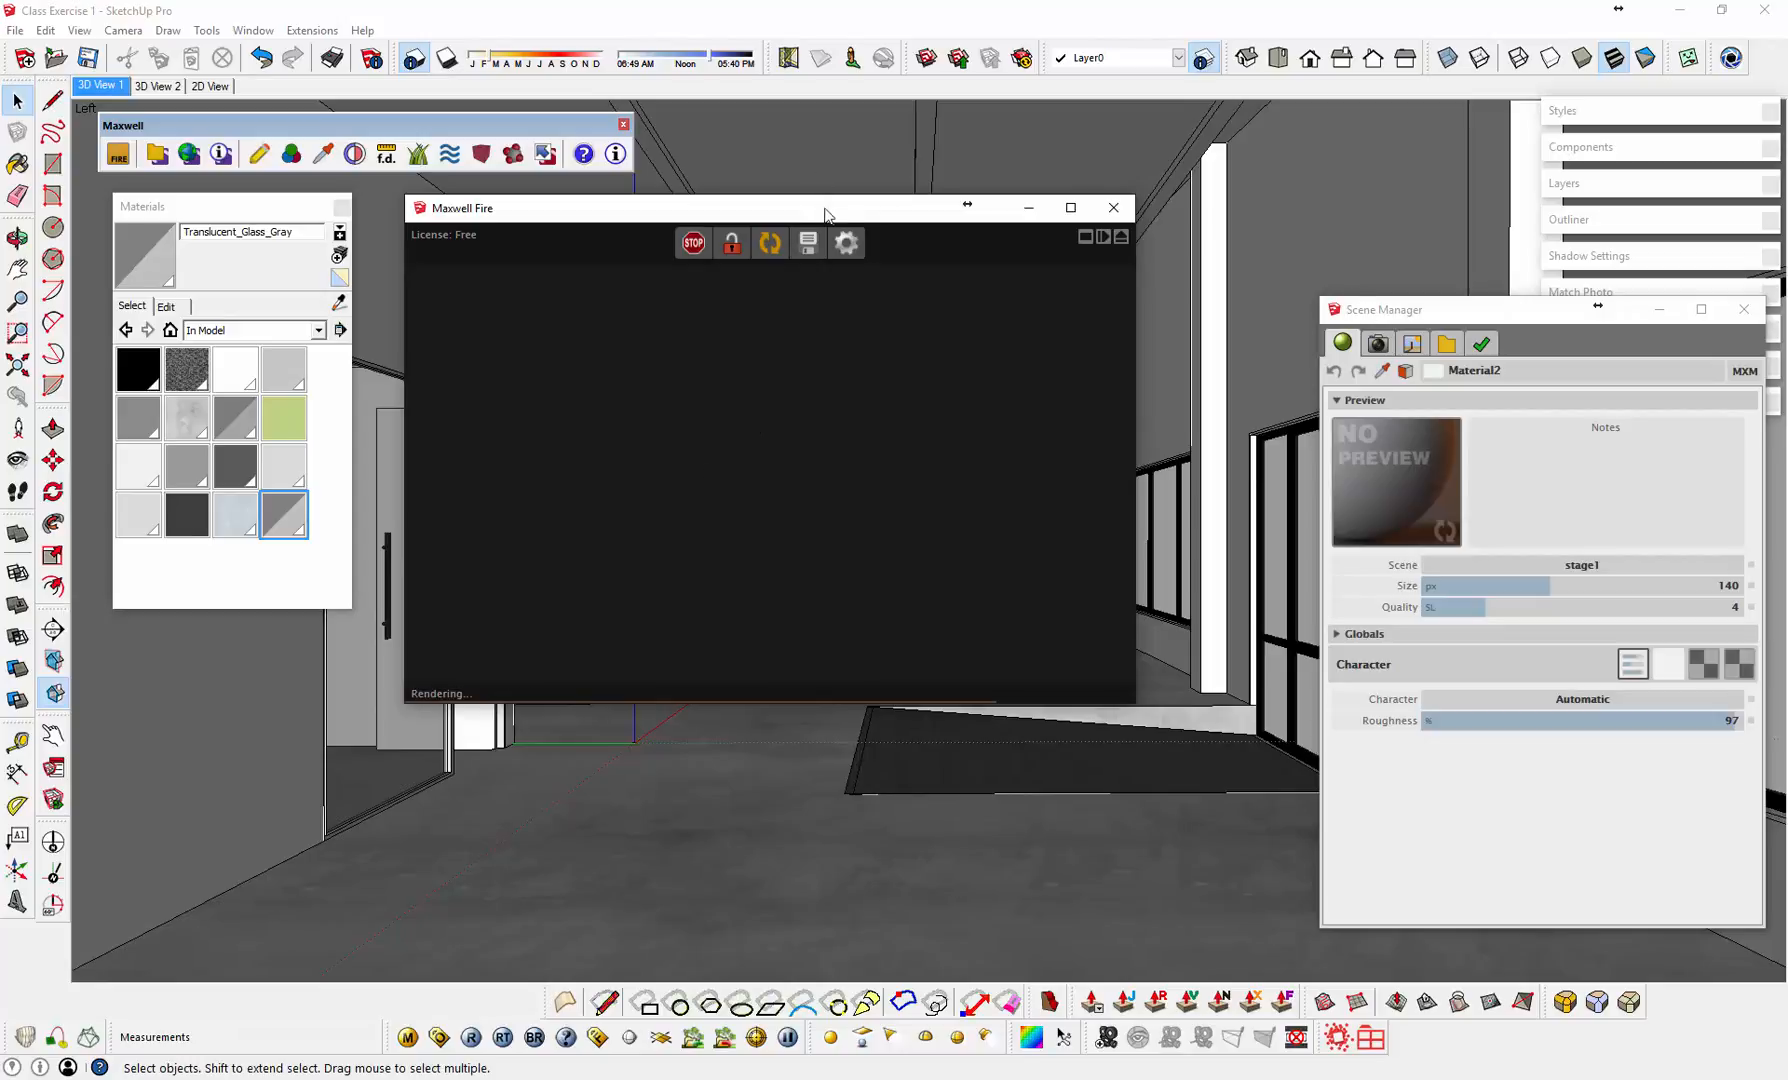
drag(824, 212, 743, 270)
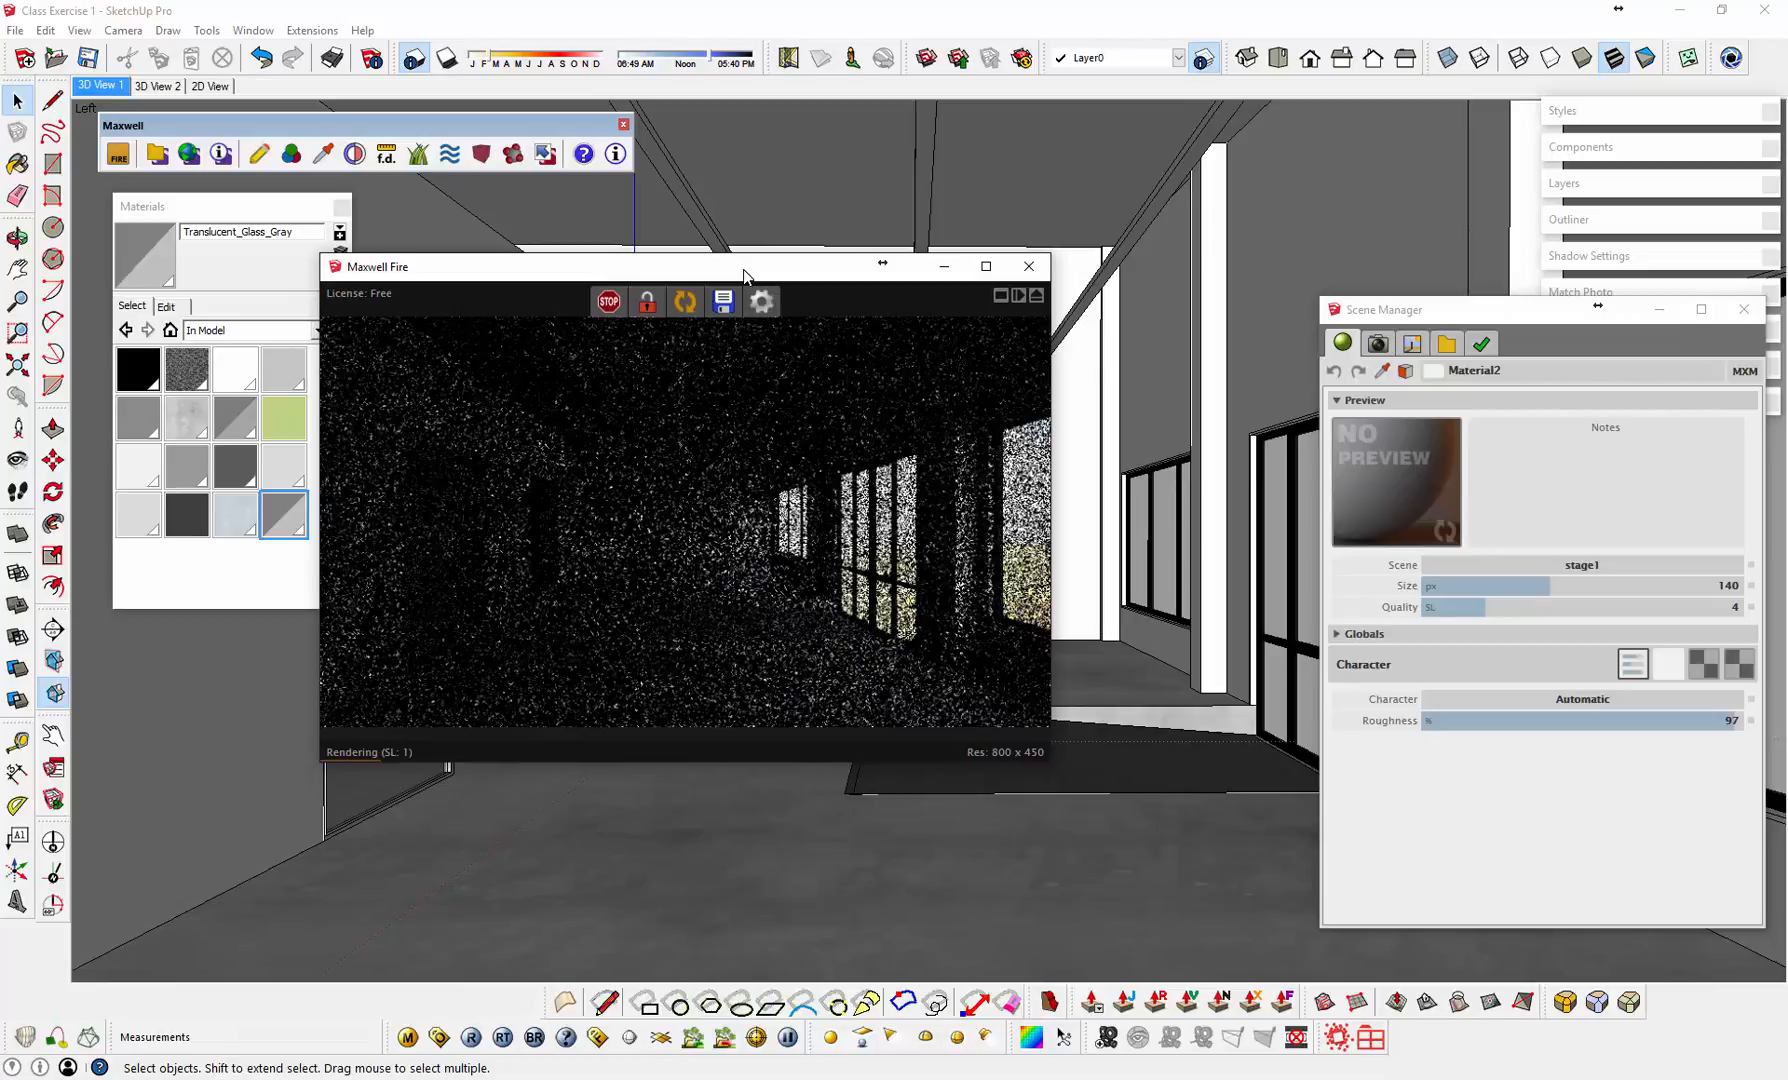
drag(743, 270, 820, 263)
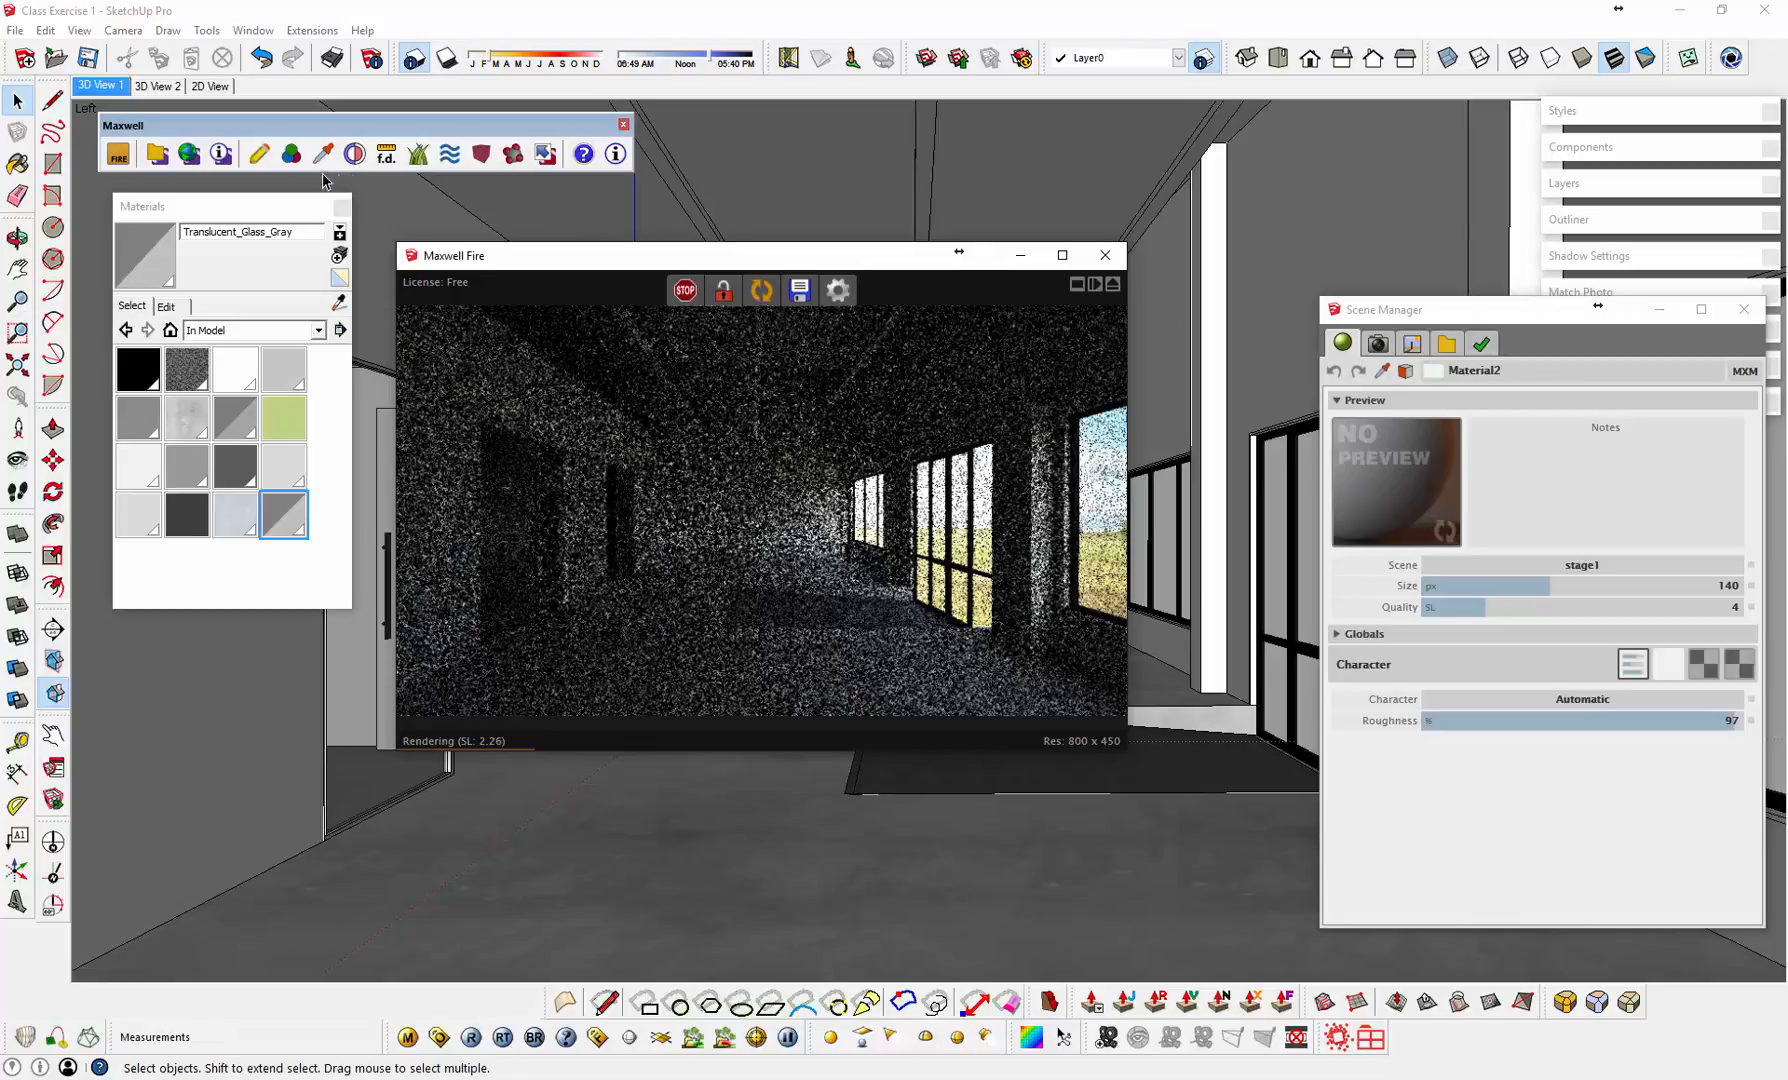
Step: Bring up the Scene Manager and review the interior scene's image-based environment settings
click(259, 160)
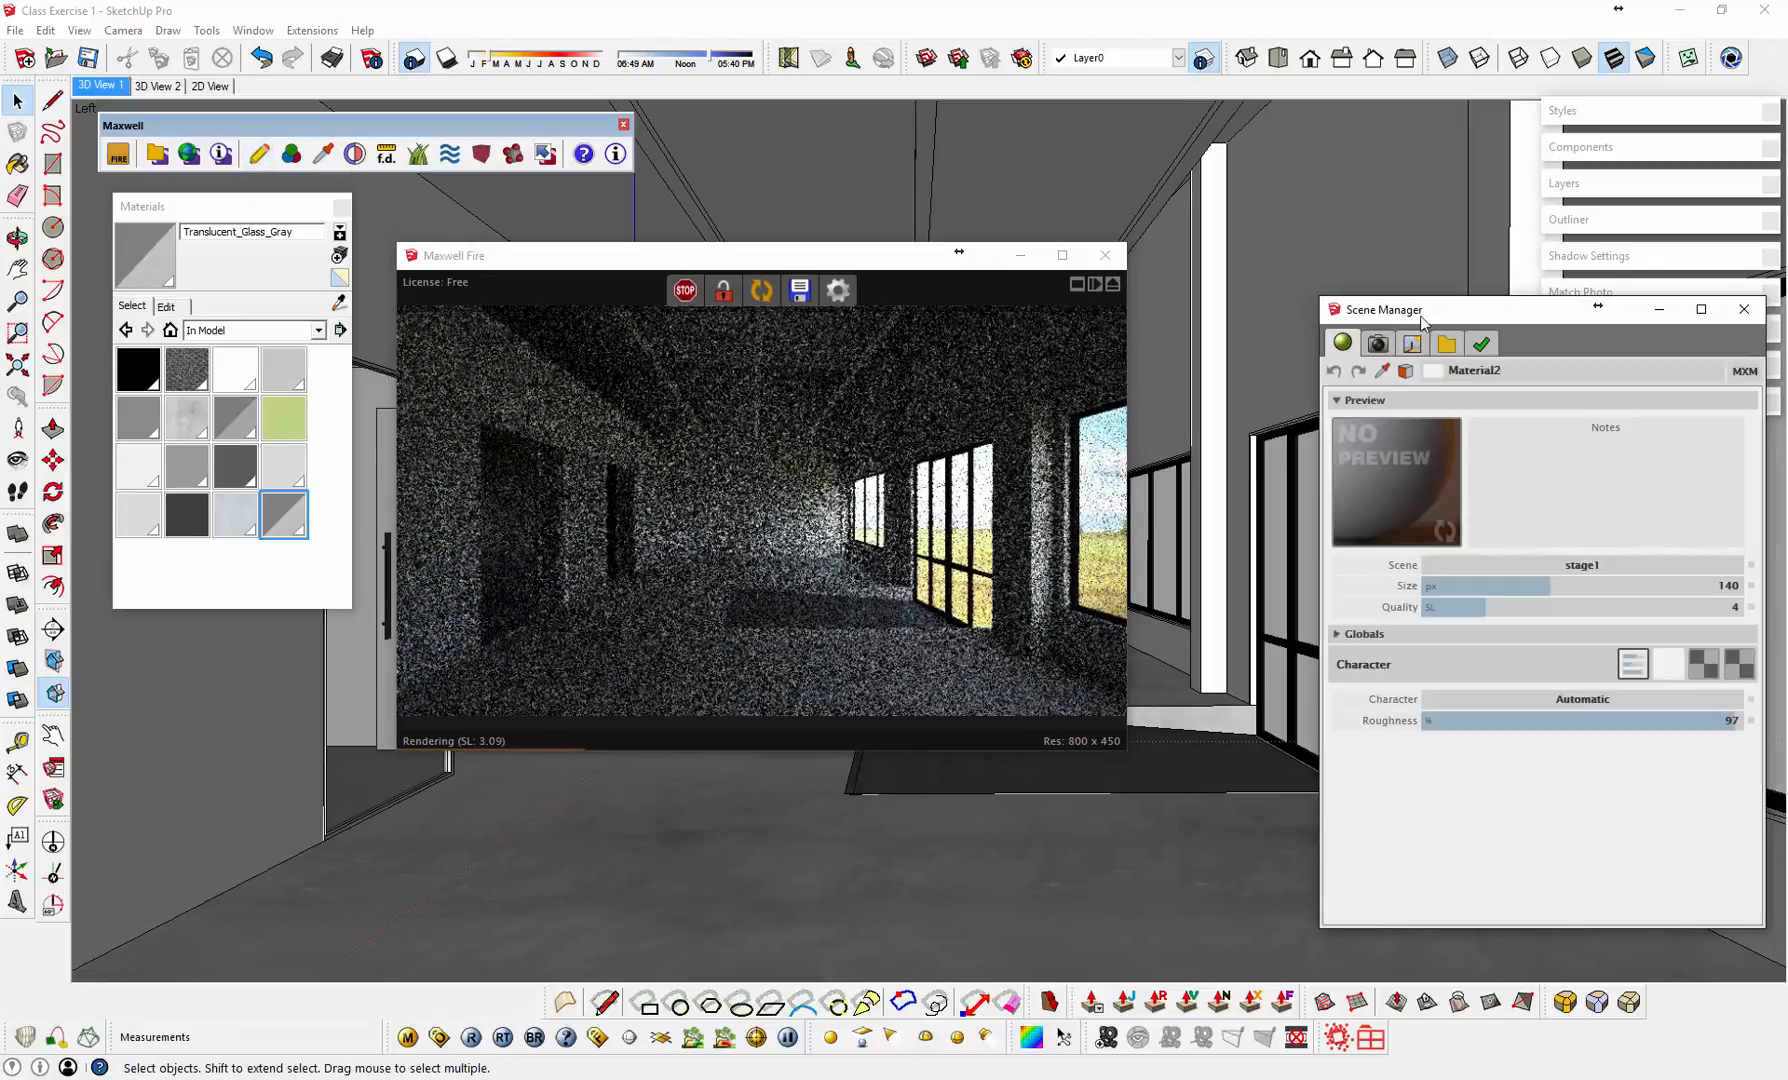
drag(1386, 316, 1335, 304)
click(1325, 332)
click(1362, 334)
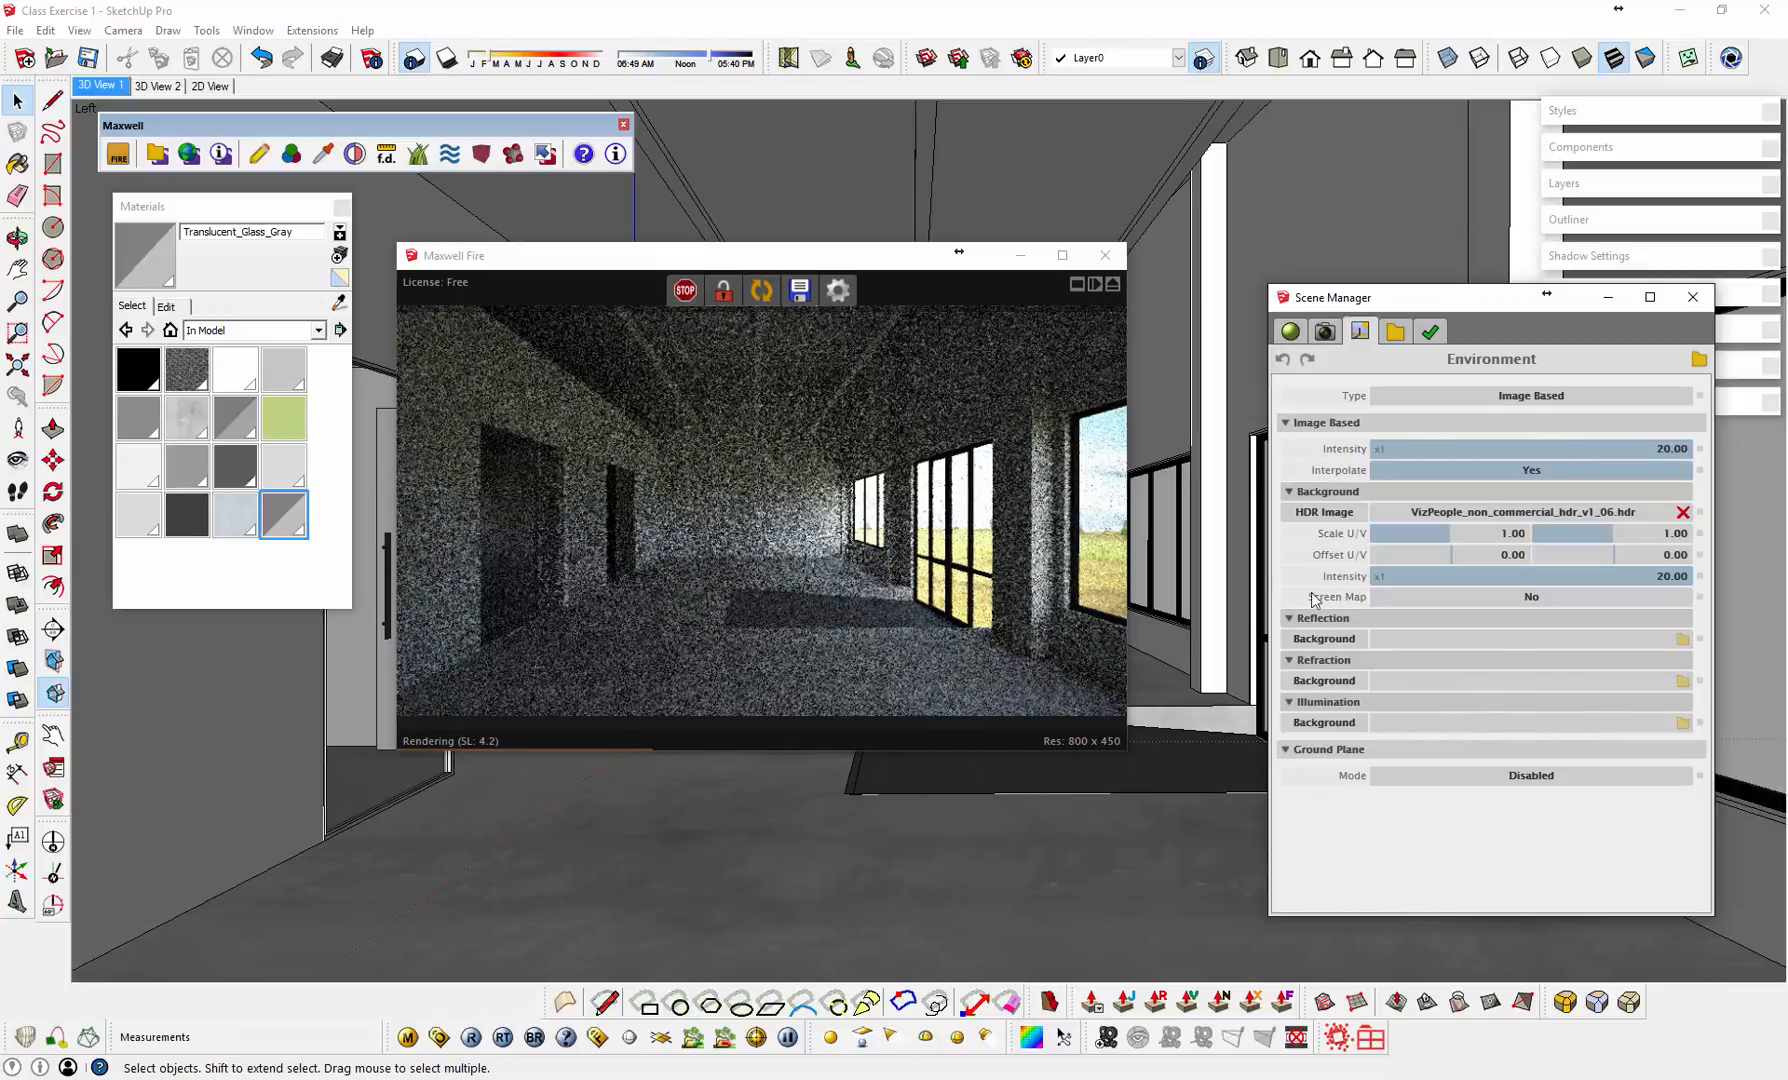
Step: Review Maxwell Fire's sampling level, threads and maximum resolution settings, and close them
click(838, 292)
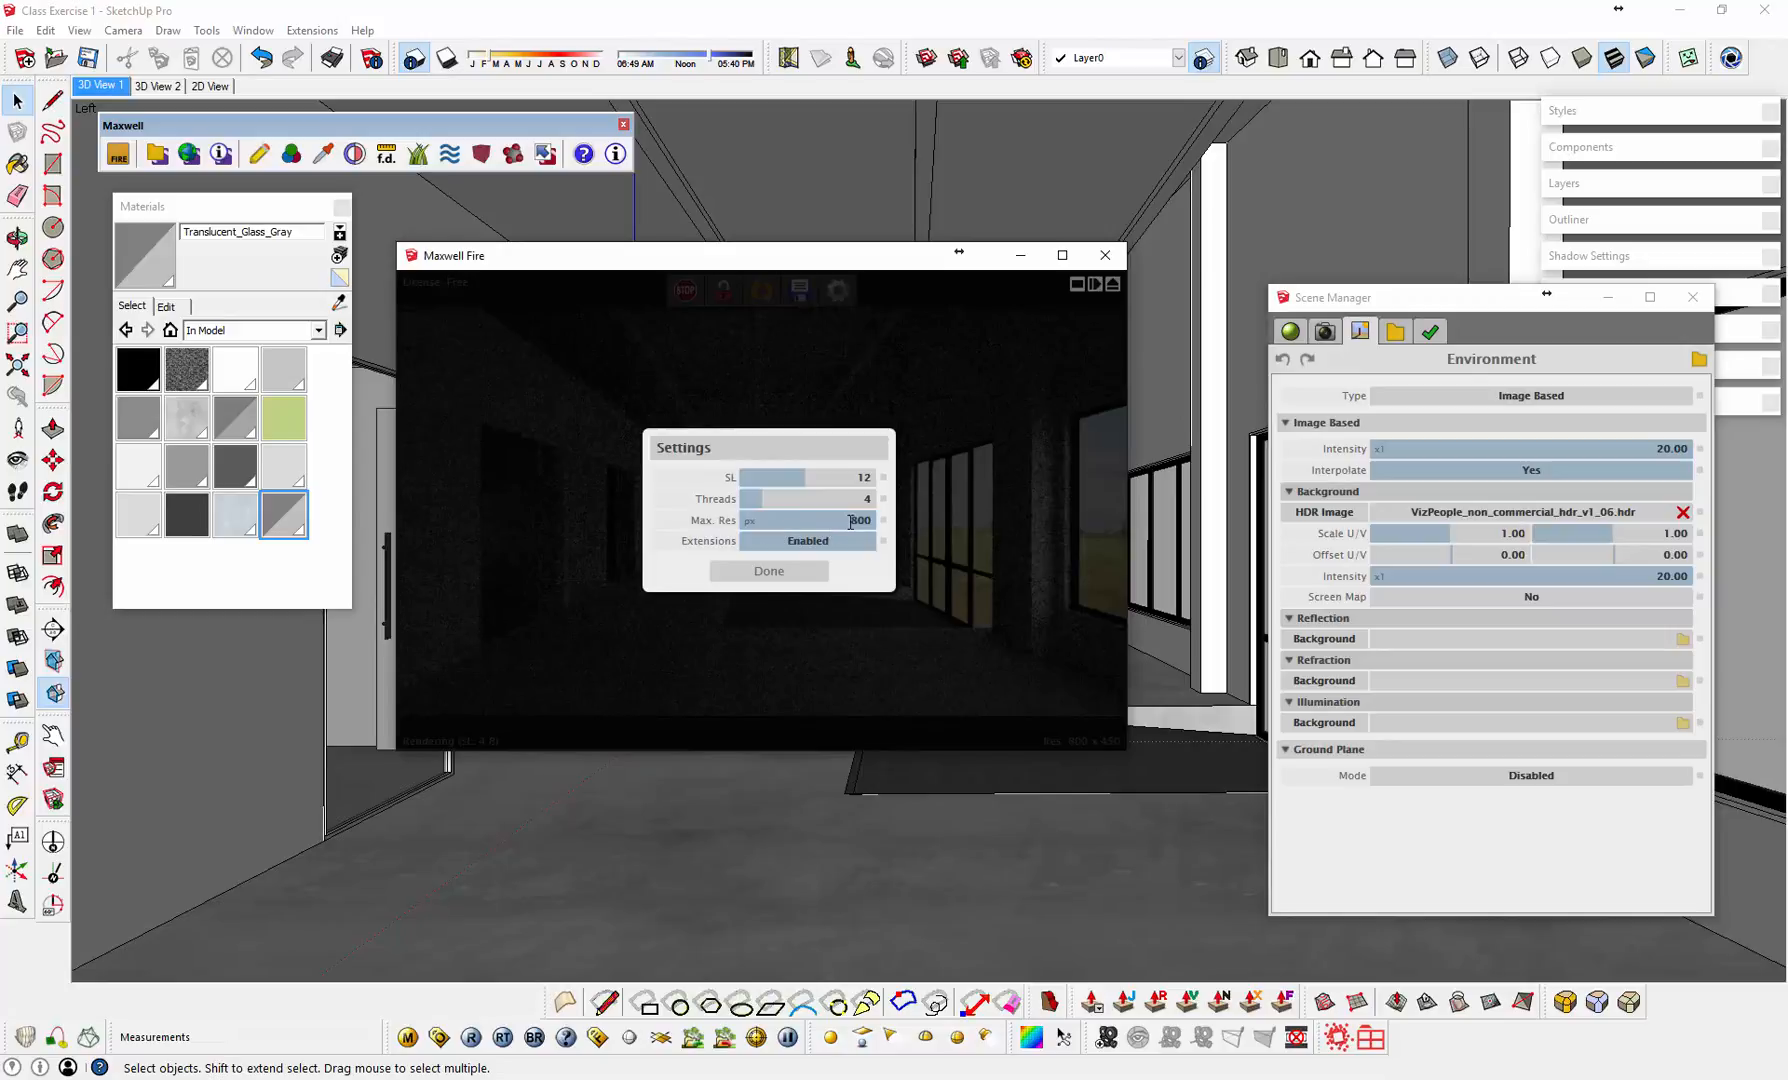
drag(850, 521, 828, 524)
click(769, 571)
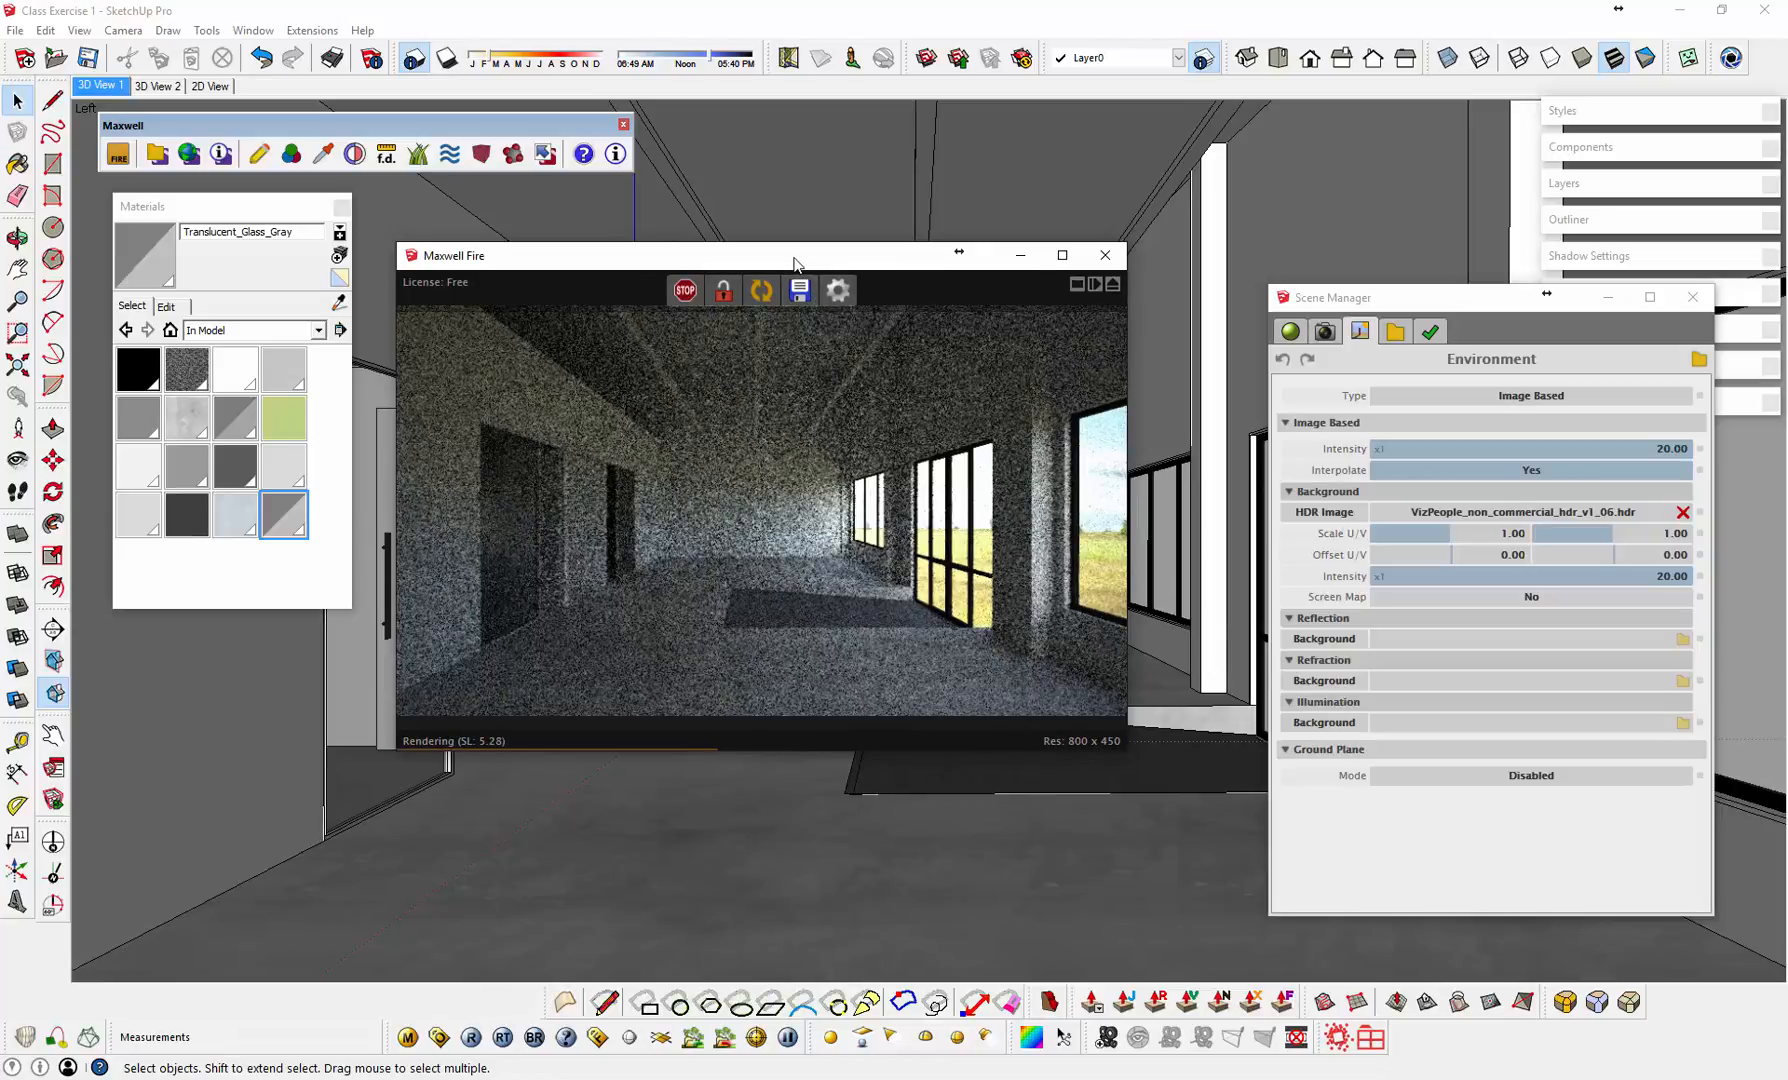
Step: Compare the rendered interior with the model view by moving the Fire window, leaving the long left wall uncovered
drag(794, 263, 1259, 135)
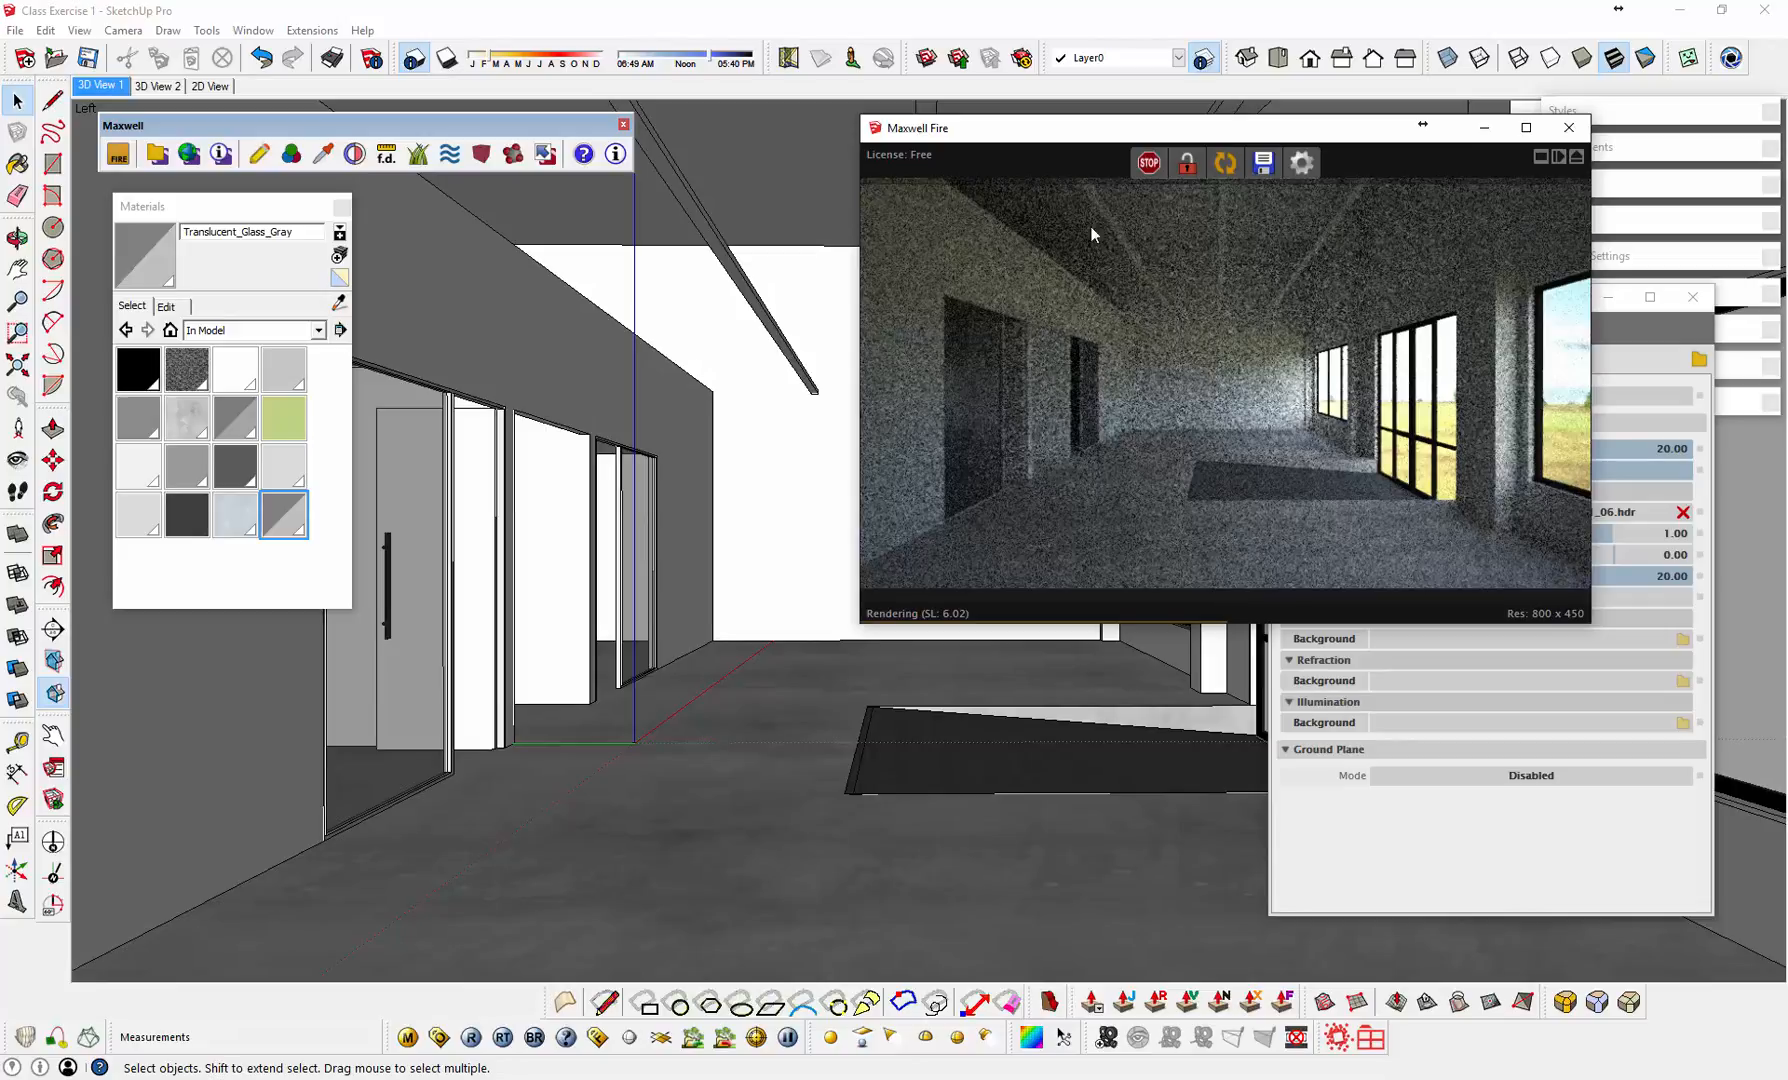
drag(1045, 128, 629, 236)
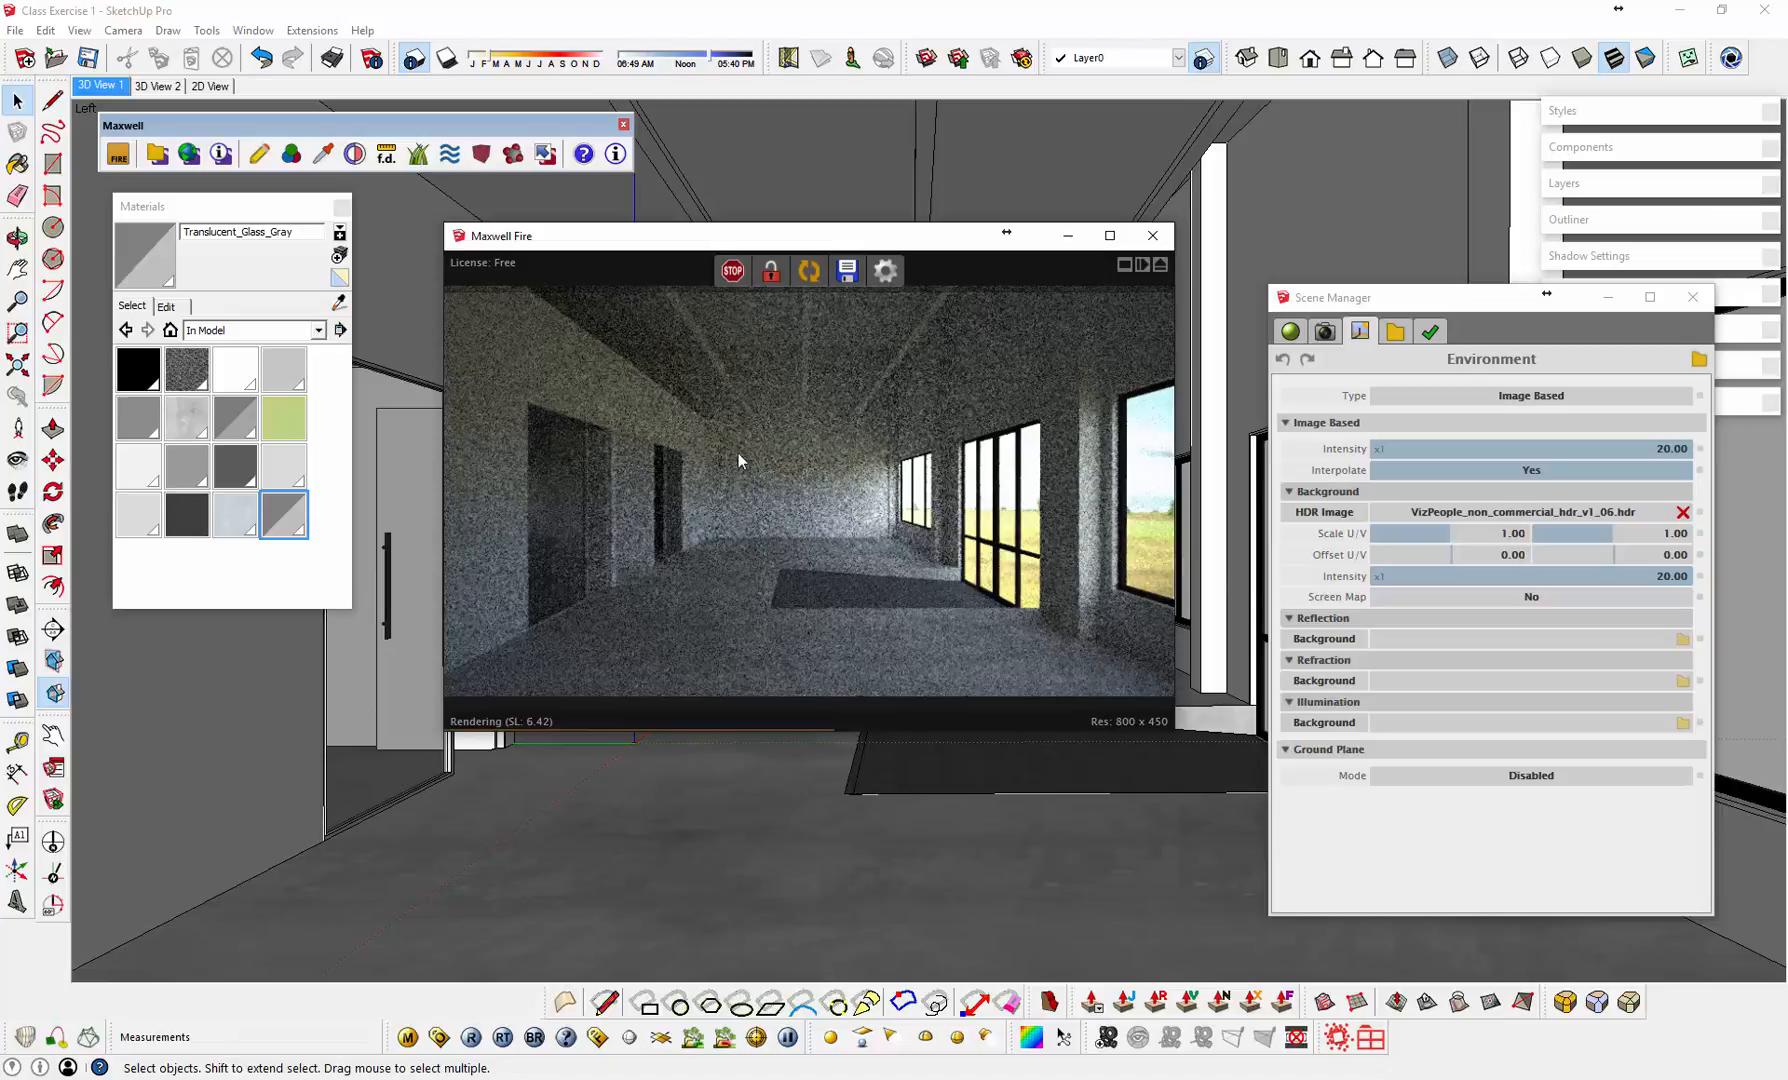
drag(692, 246, 980, 145)
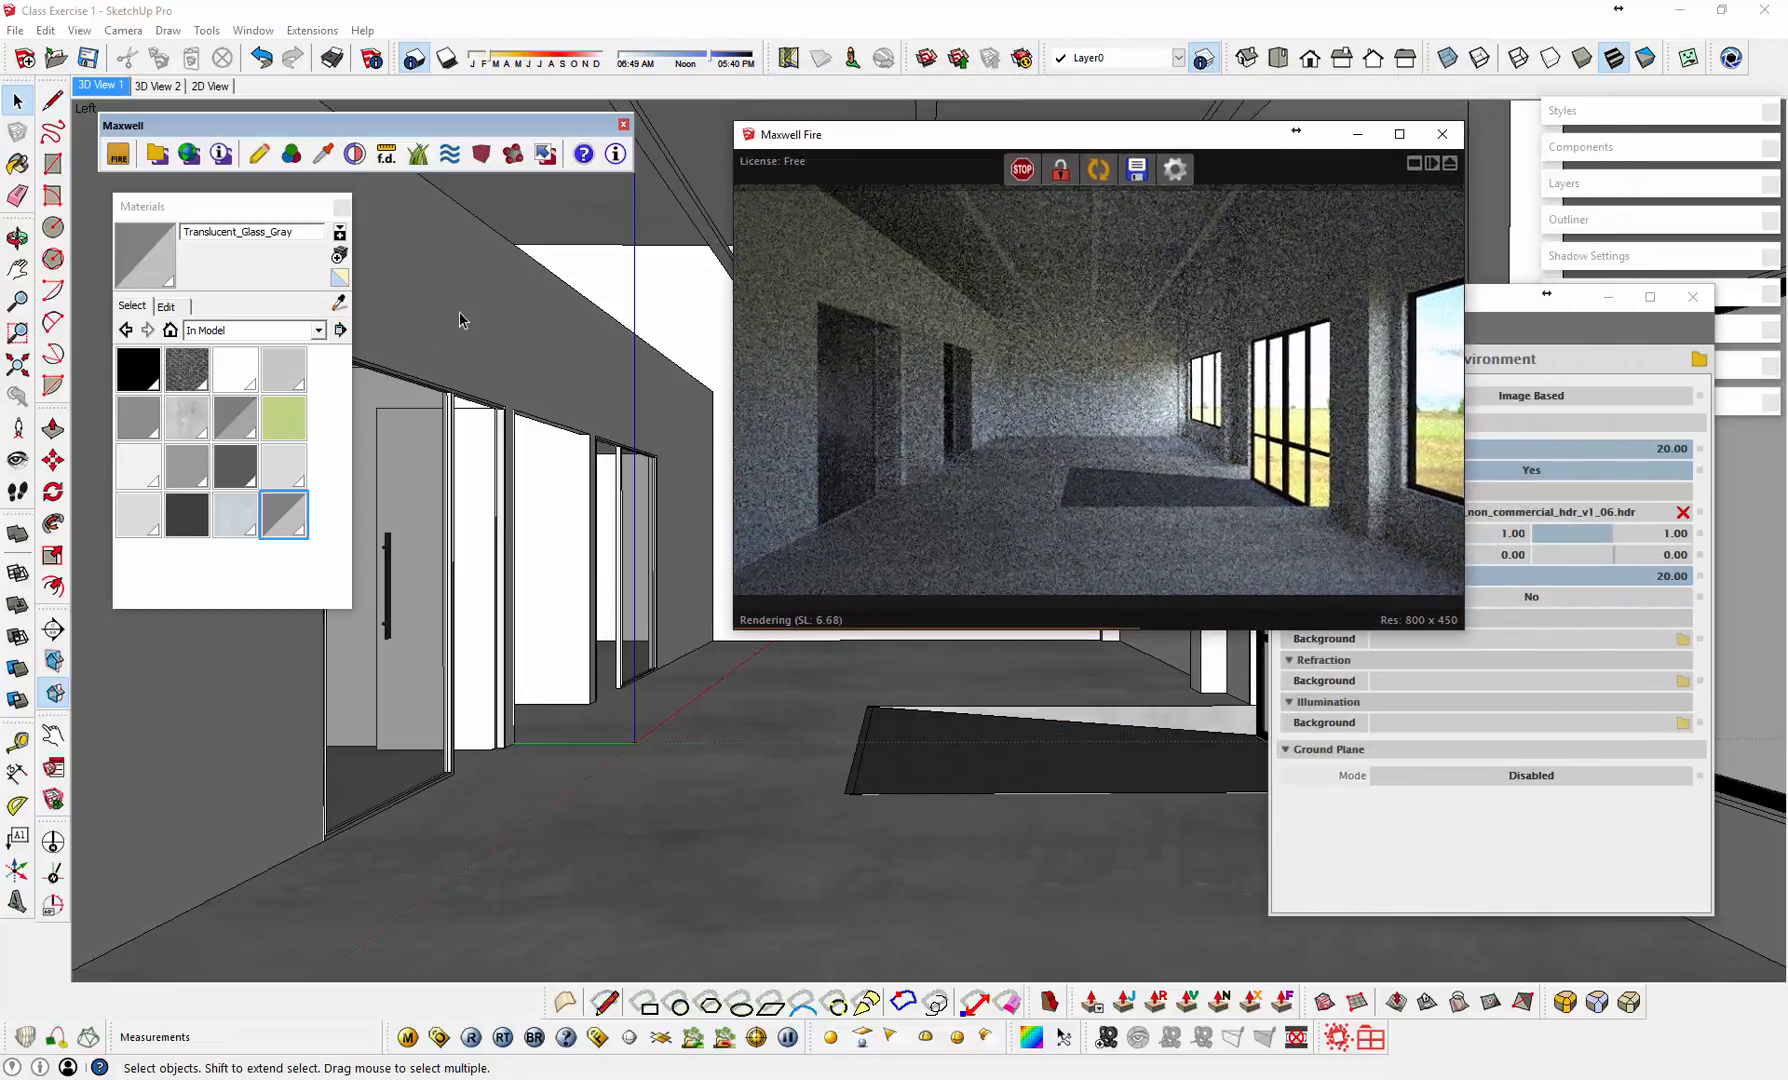
Step: Create a saturated blue material with hue 220 (RGB 68, 130, 255) and paint the long left wall with it
click(500, 332)
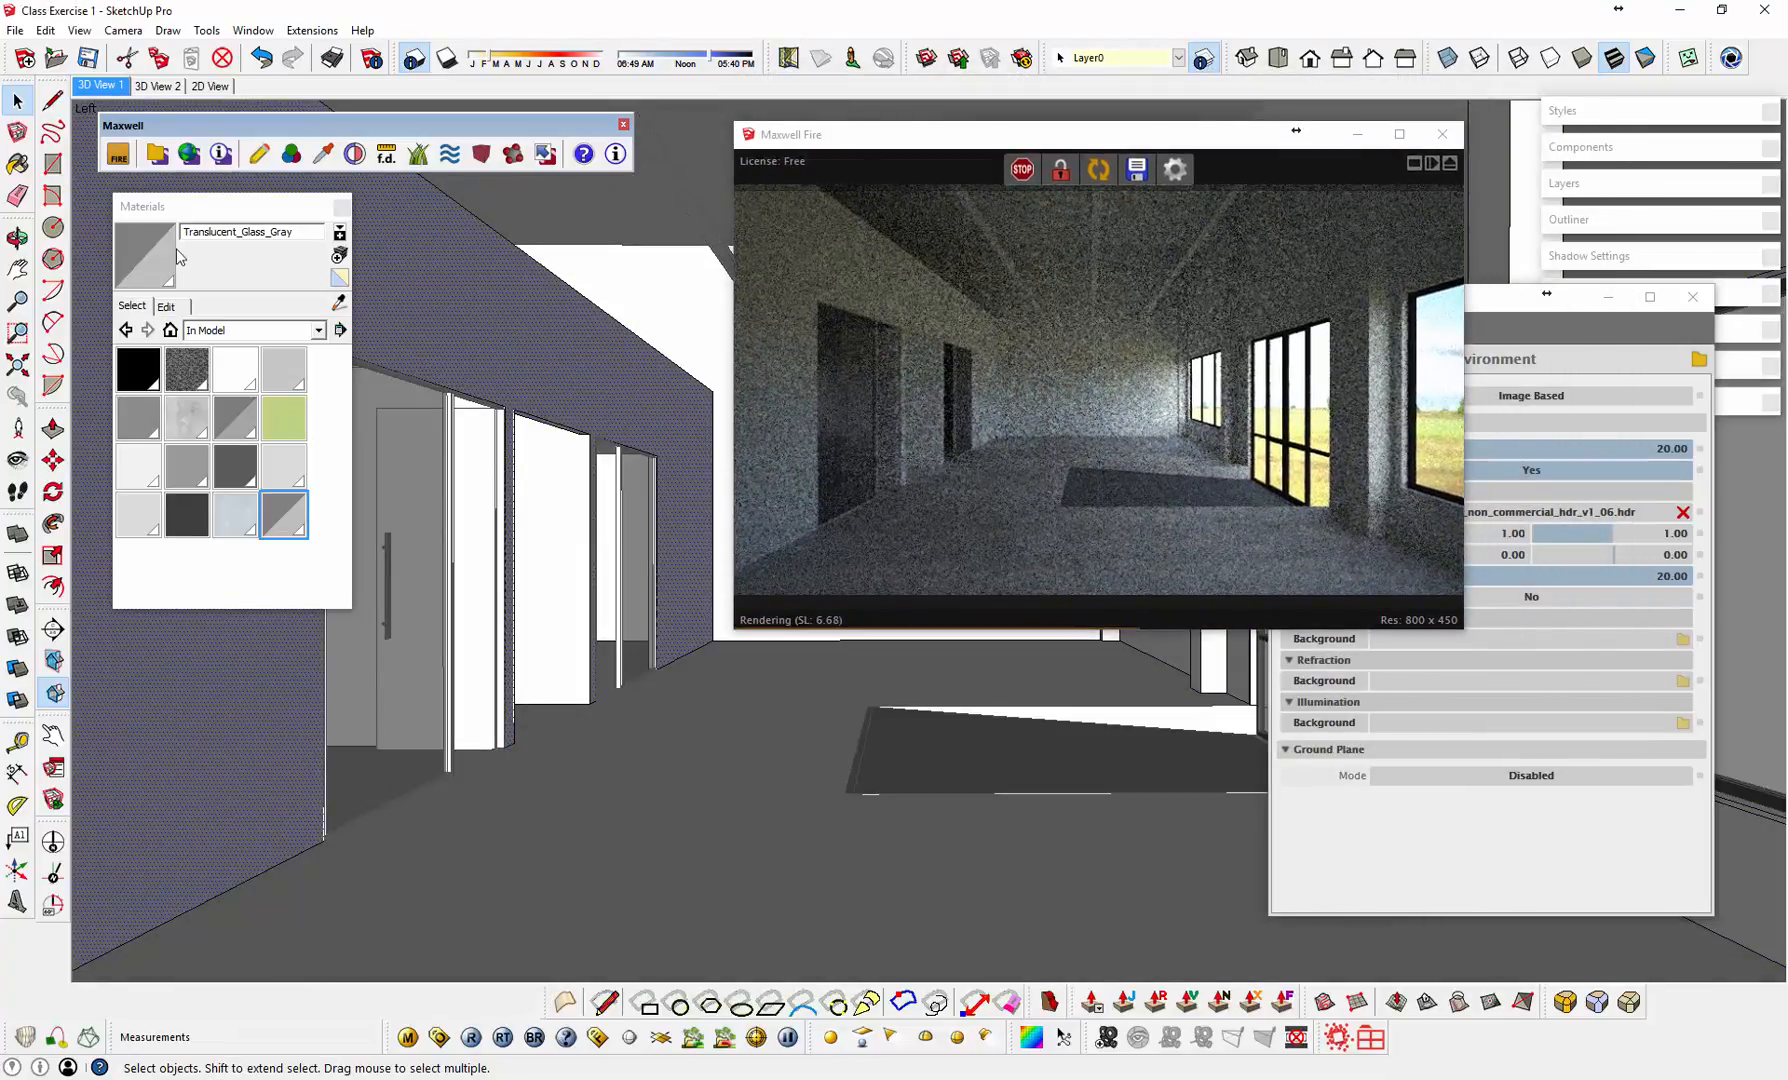
click(22, 166)
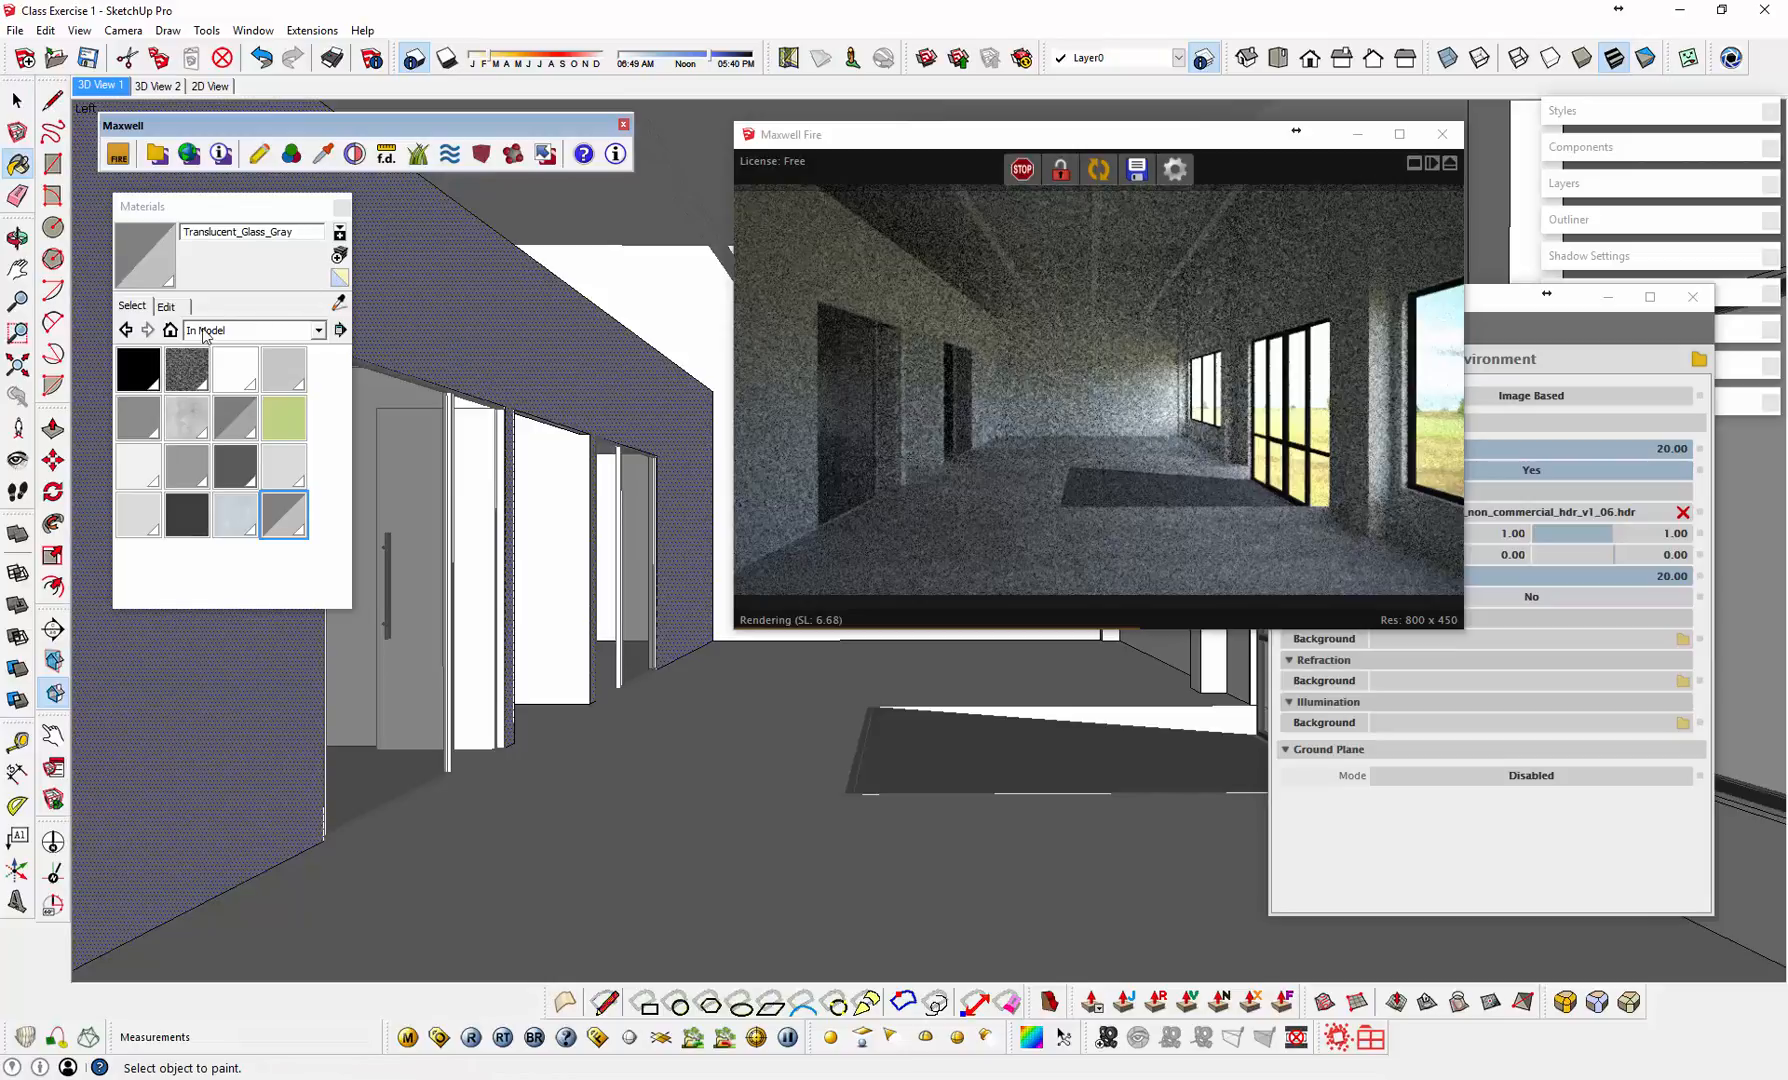
click(341, 277)
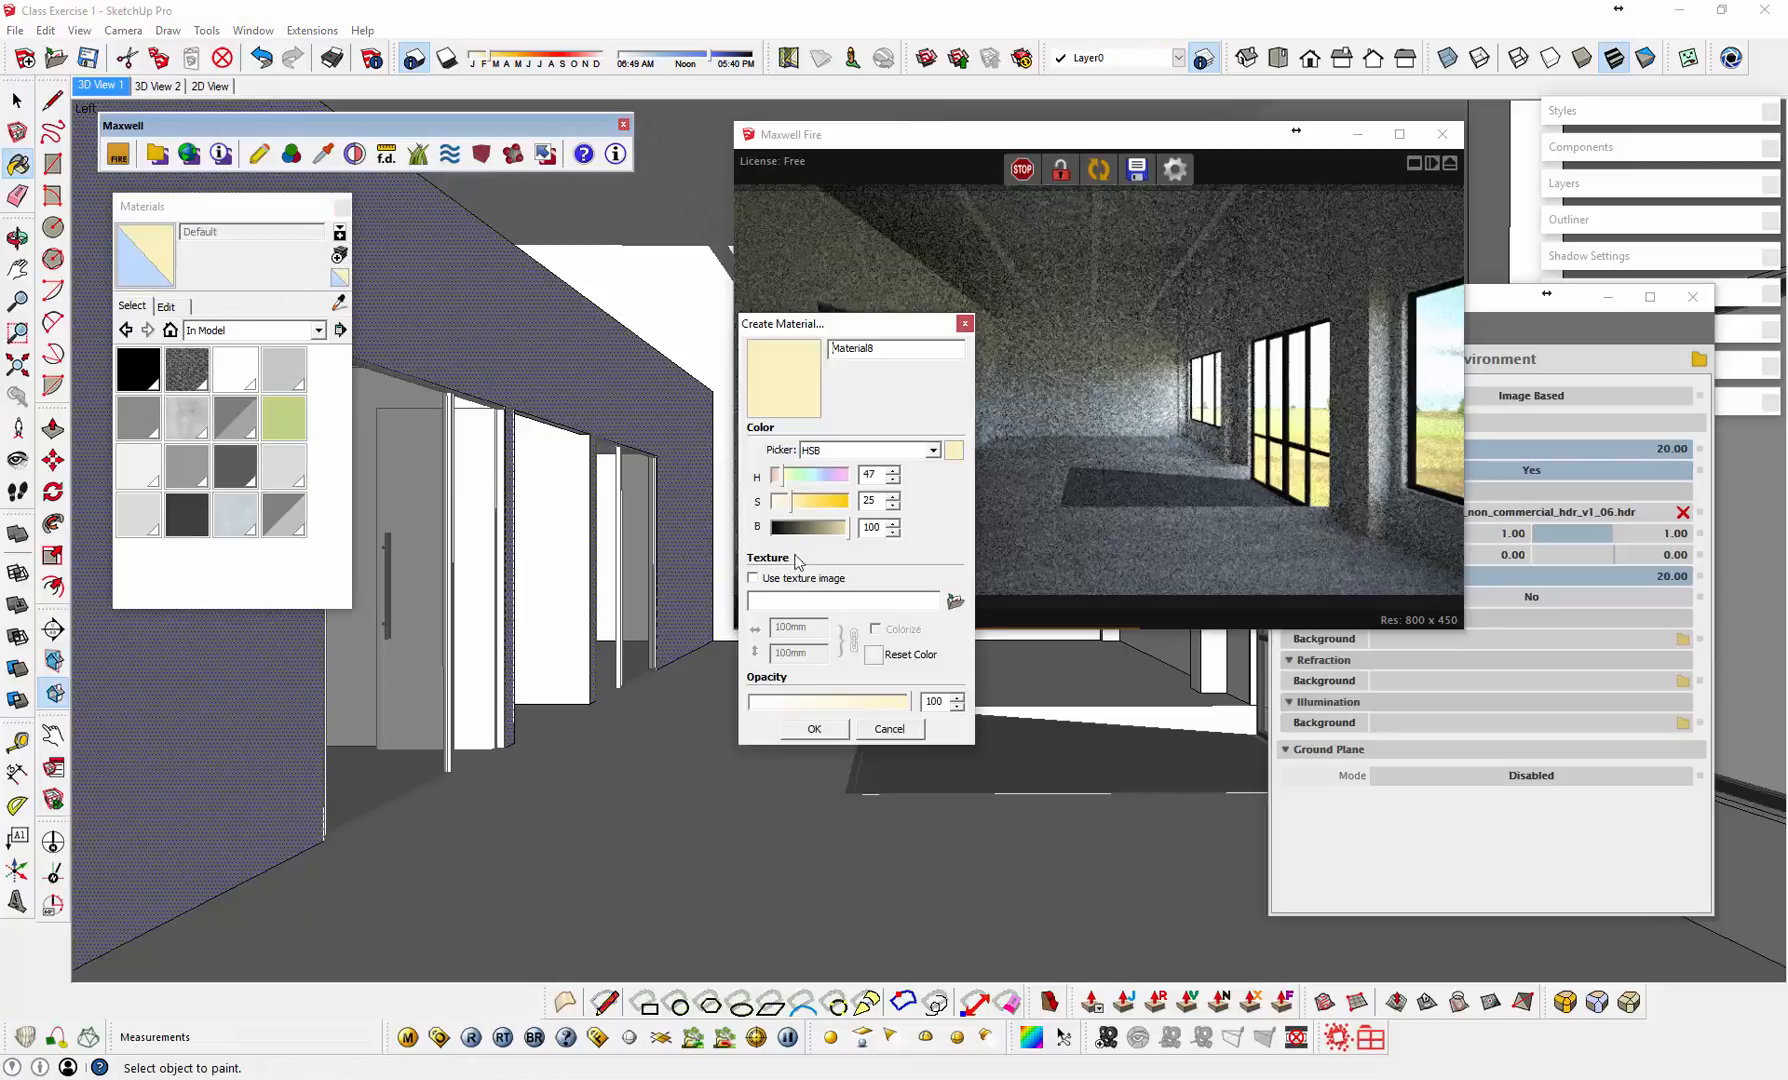
click(820, 478)
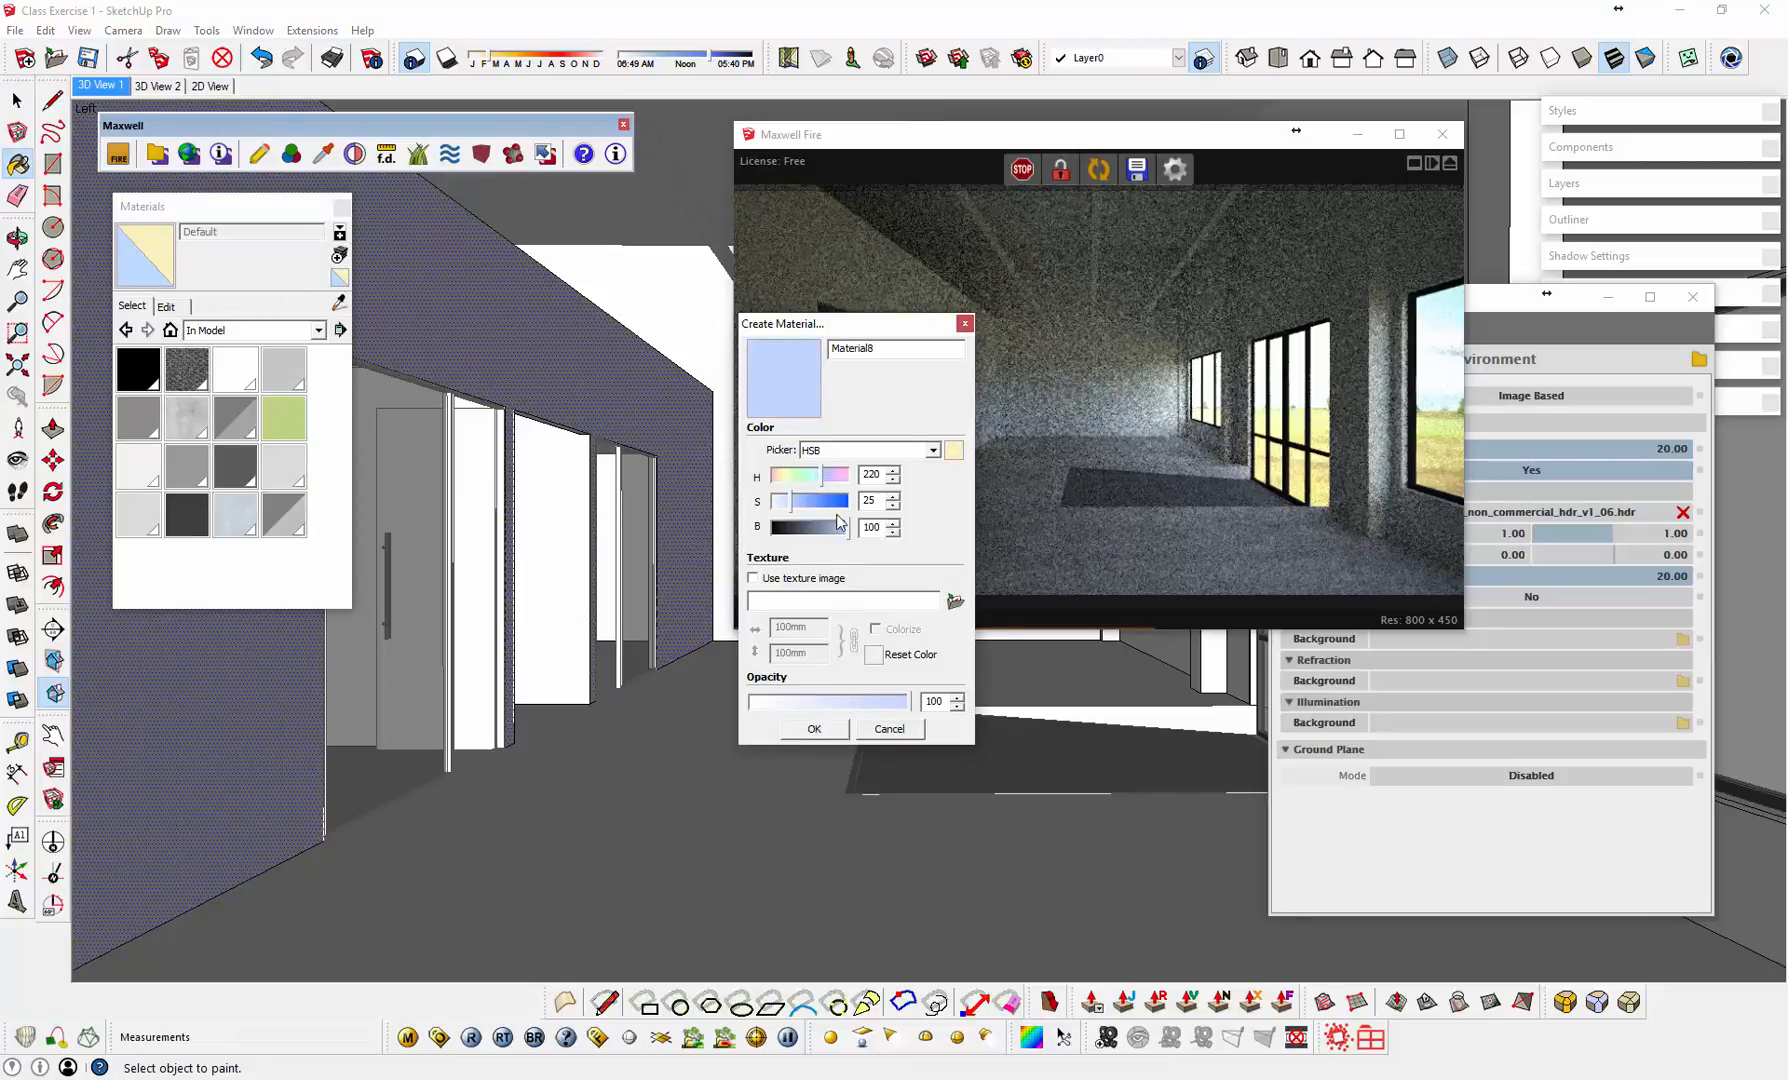
click(837, 503)
click(826, 728)
click(556, 334)
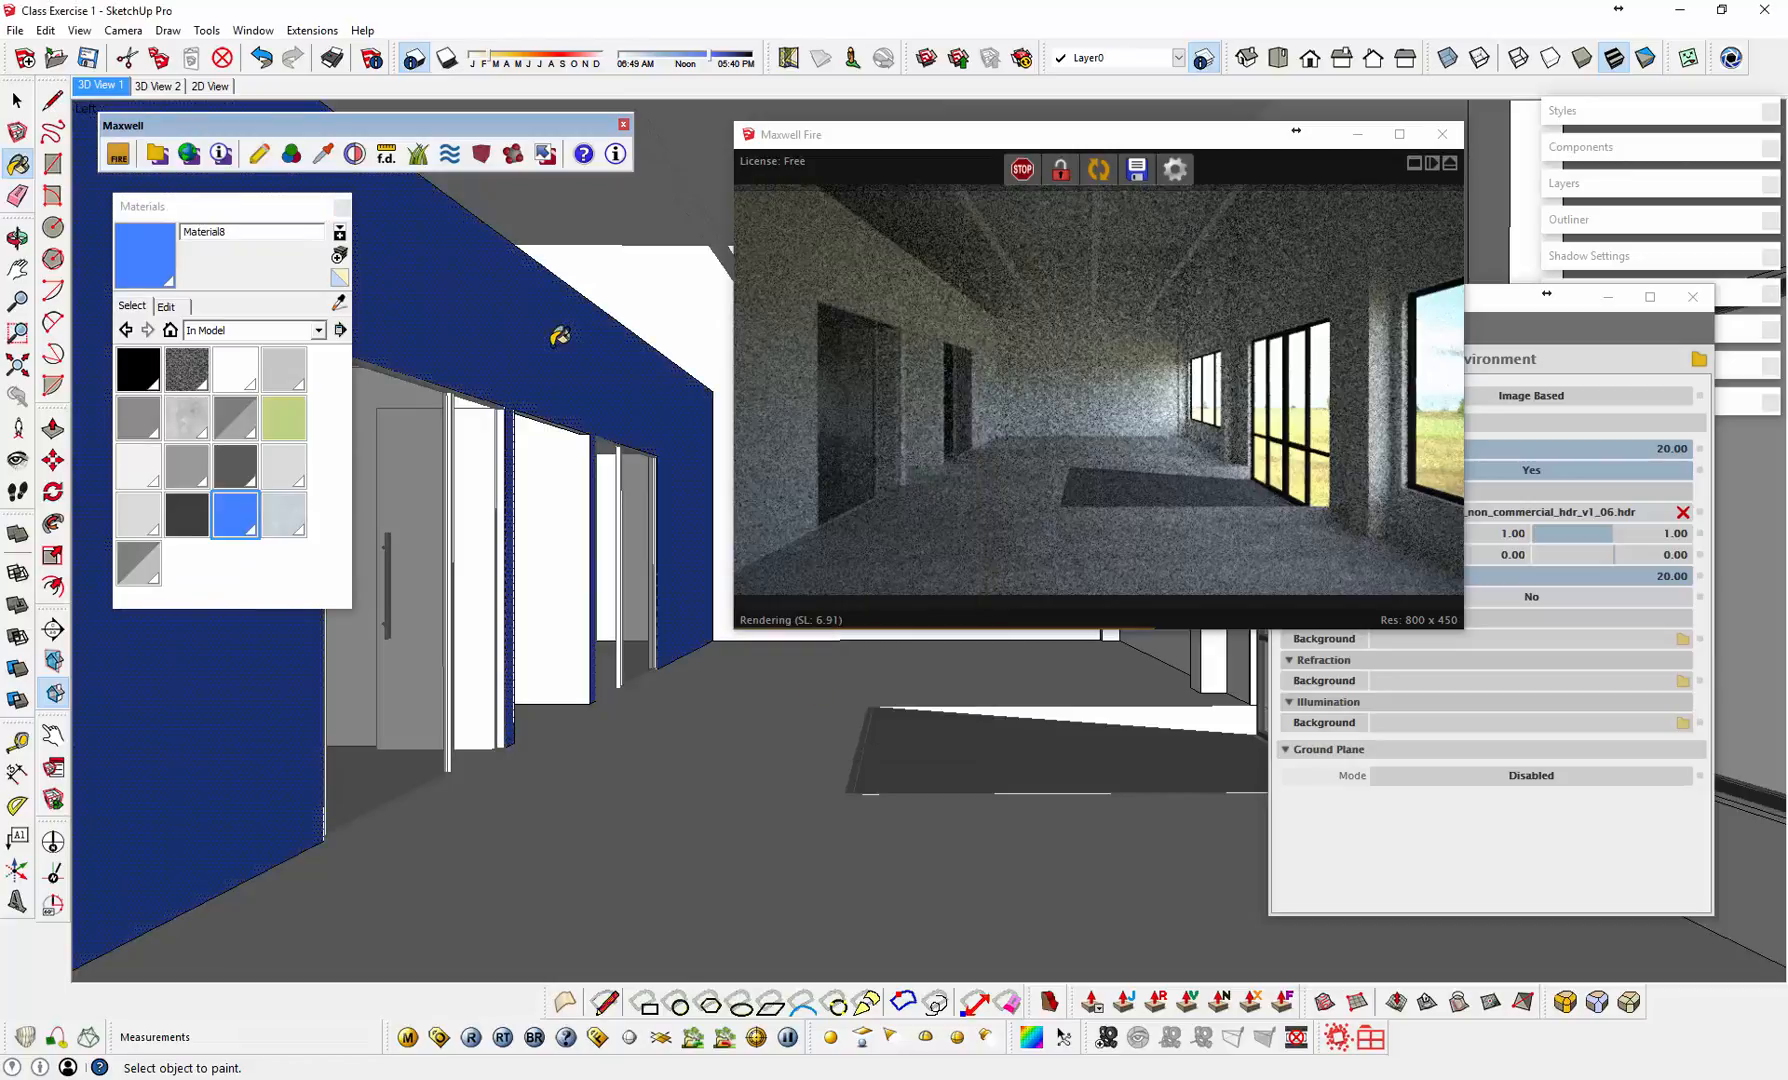
key(space)
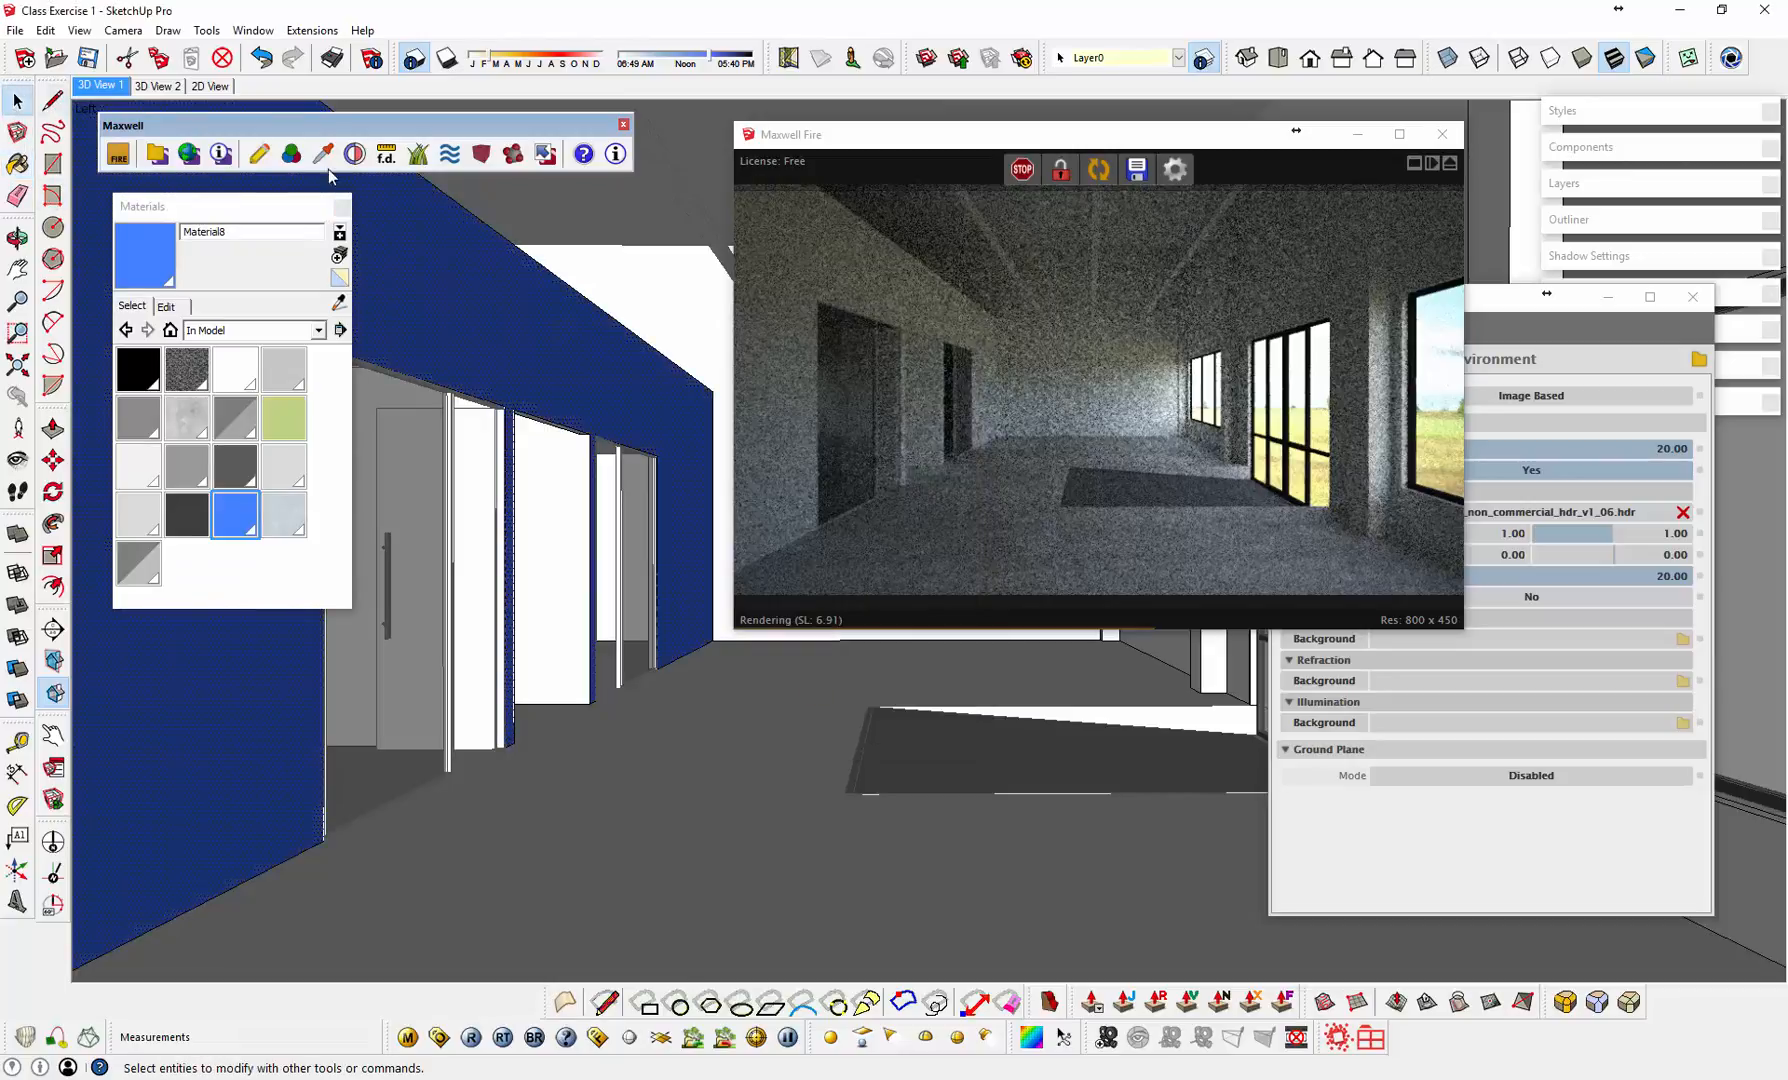
Step: Refresh the Maxwell Fire render, sample the blue wall's material and move the render window clear of the Scene Manager
click(1098, 185)
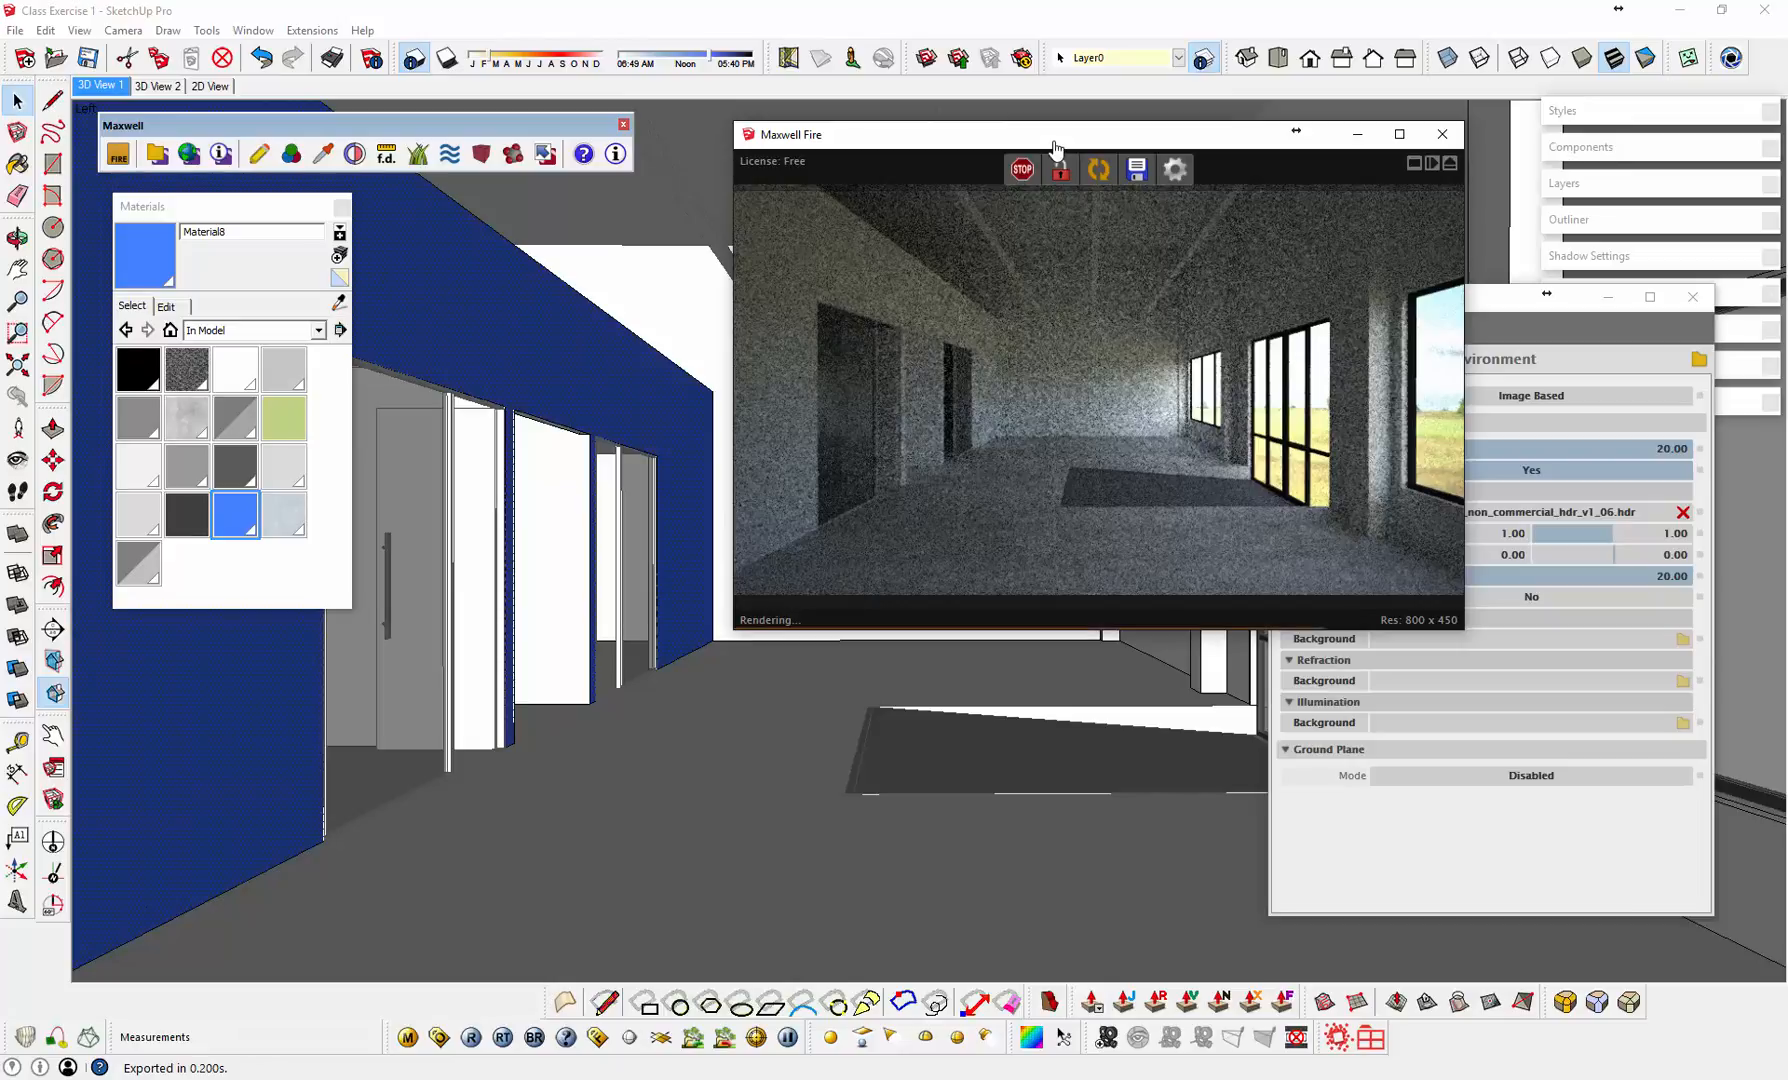
drag(1054, 147, 889, 275)
click(17, 164)
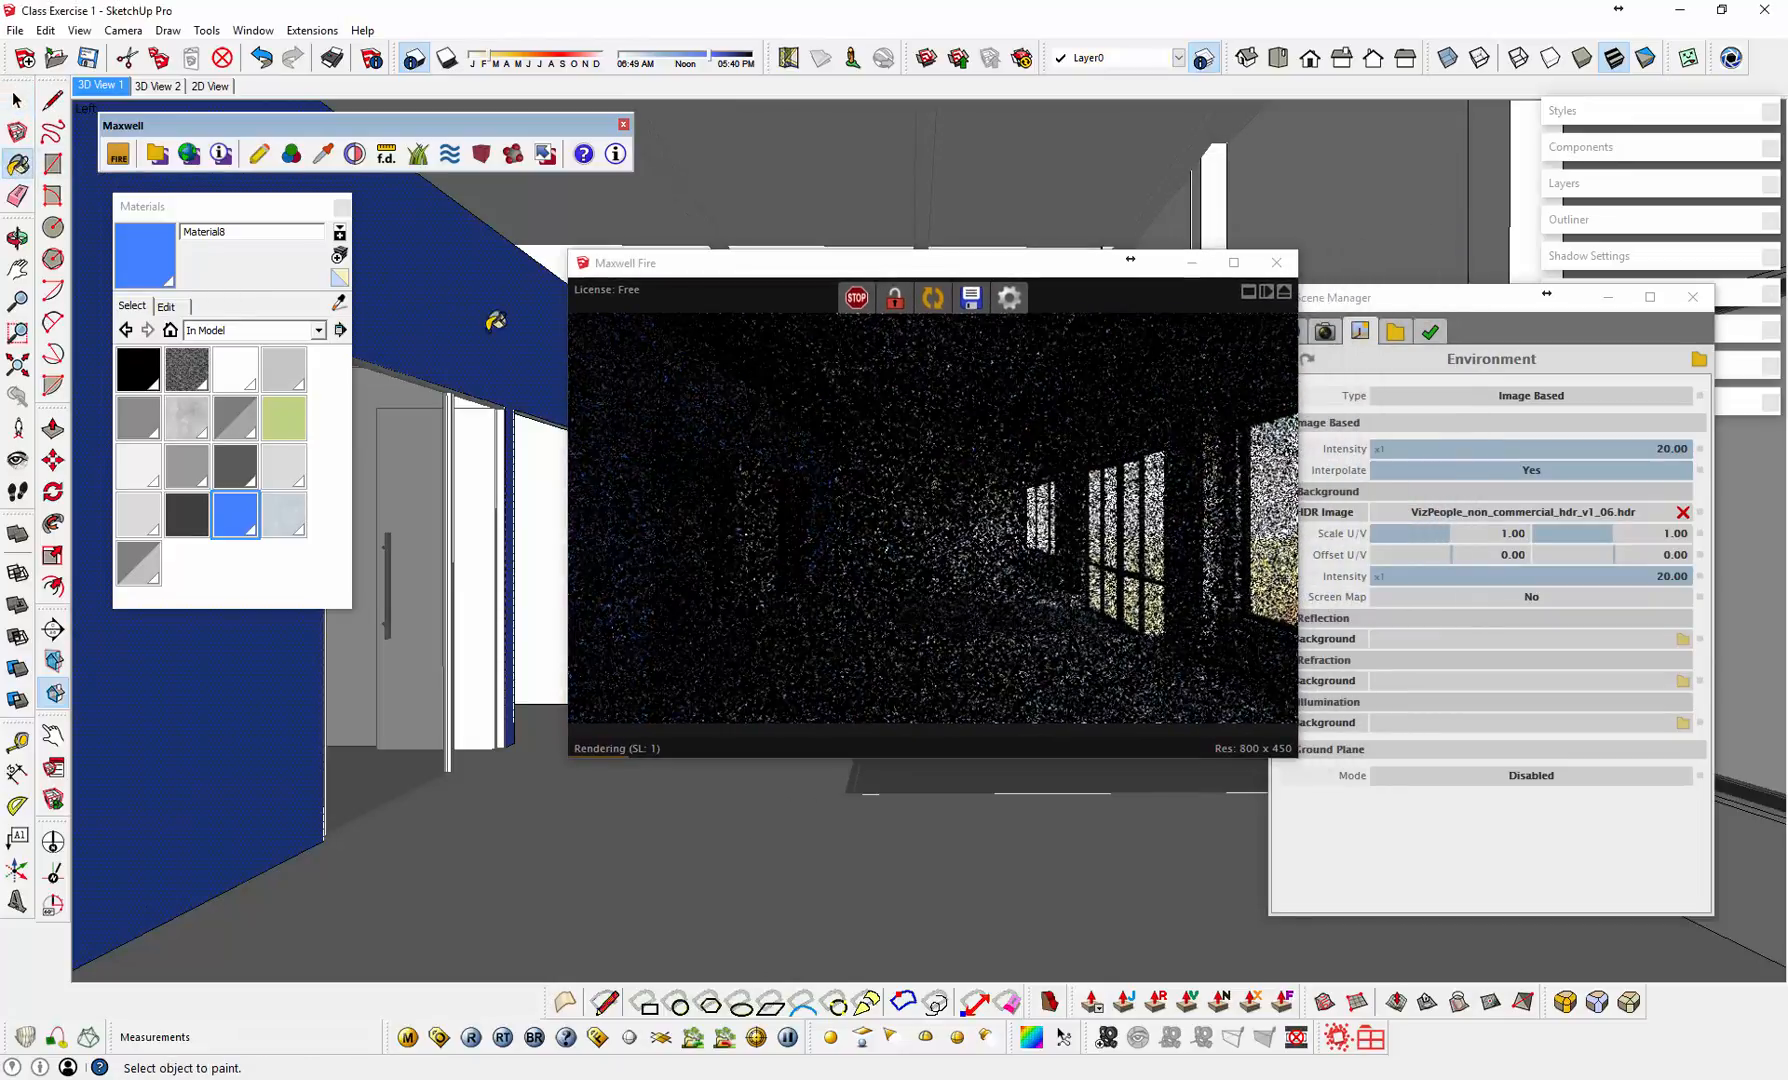
key(alt)
drag(1092, 264, 978, 252)
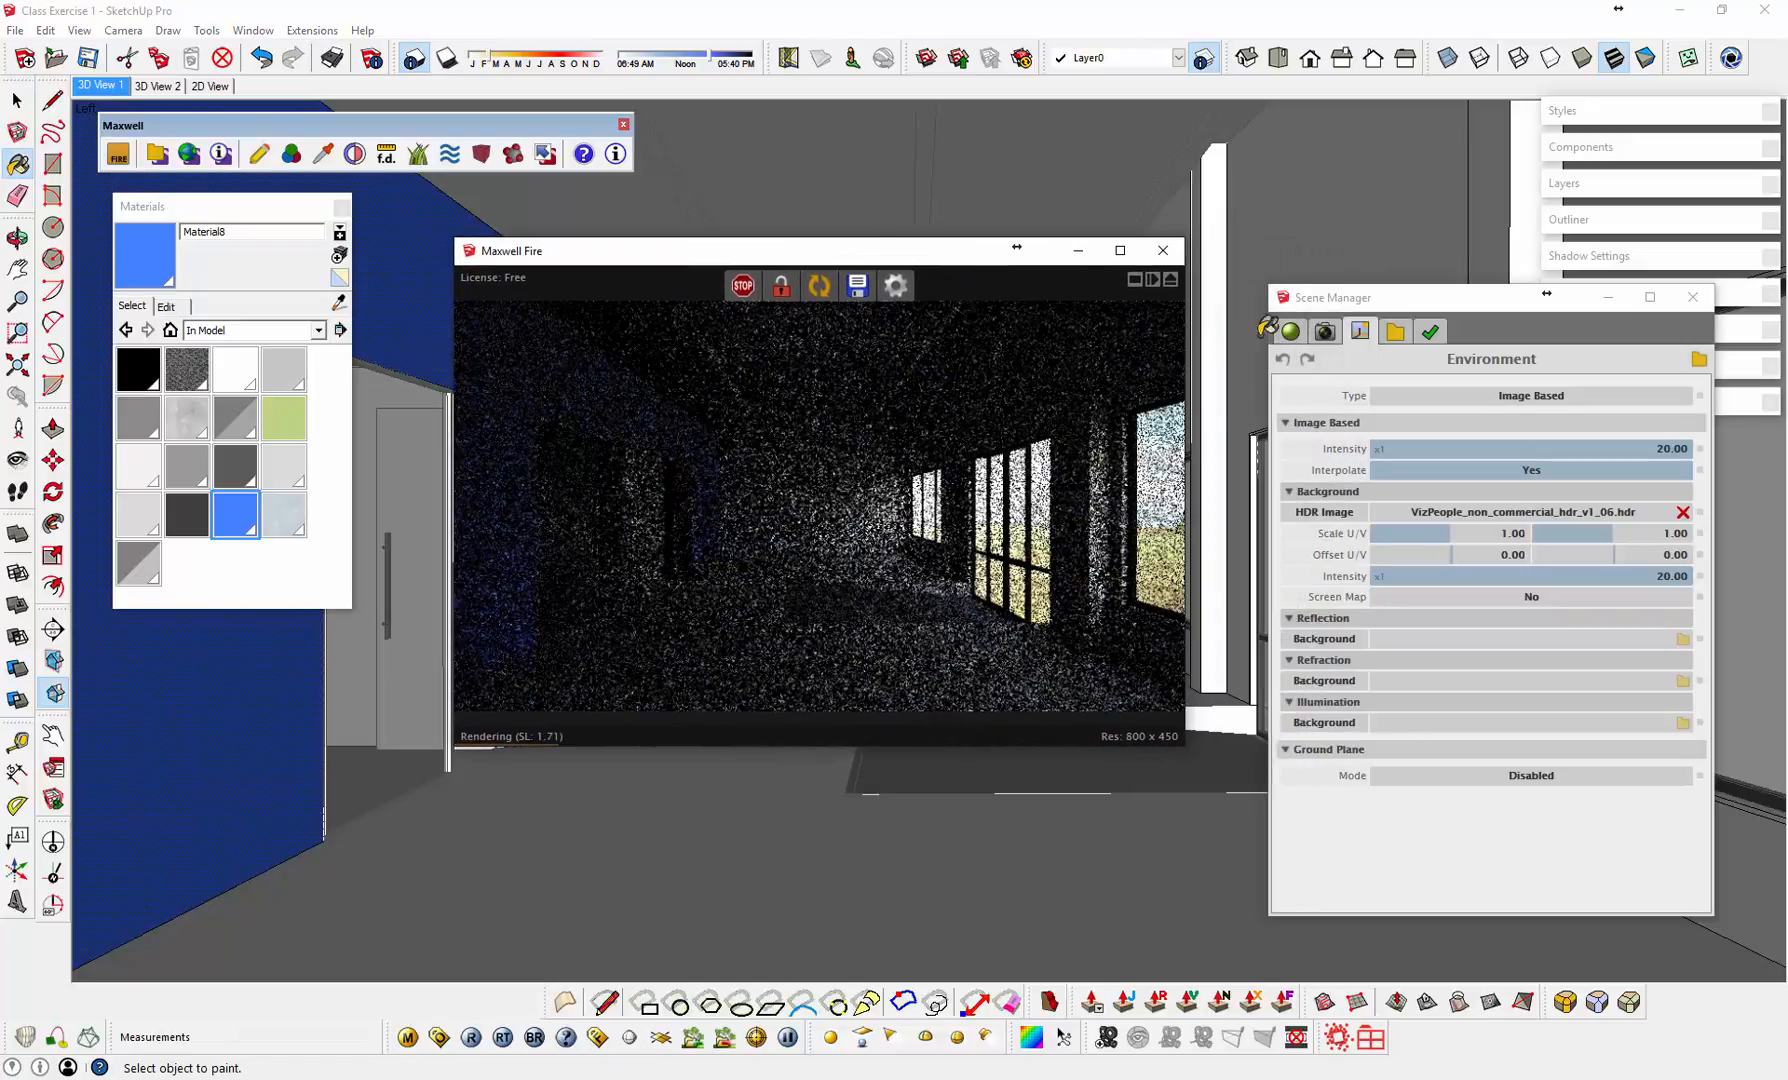
Step: Change the wall material's Maxwell colour to a muted grey-blue, RGB 125, 140, 169
click(1294, 334)
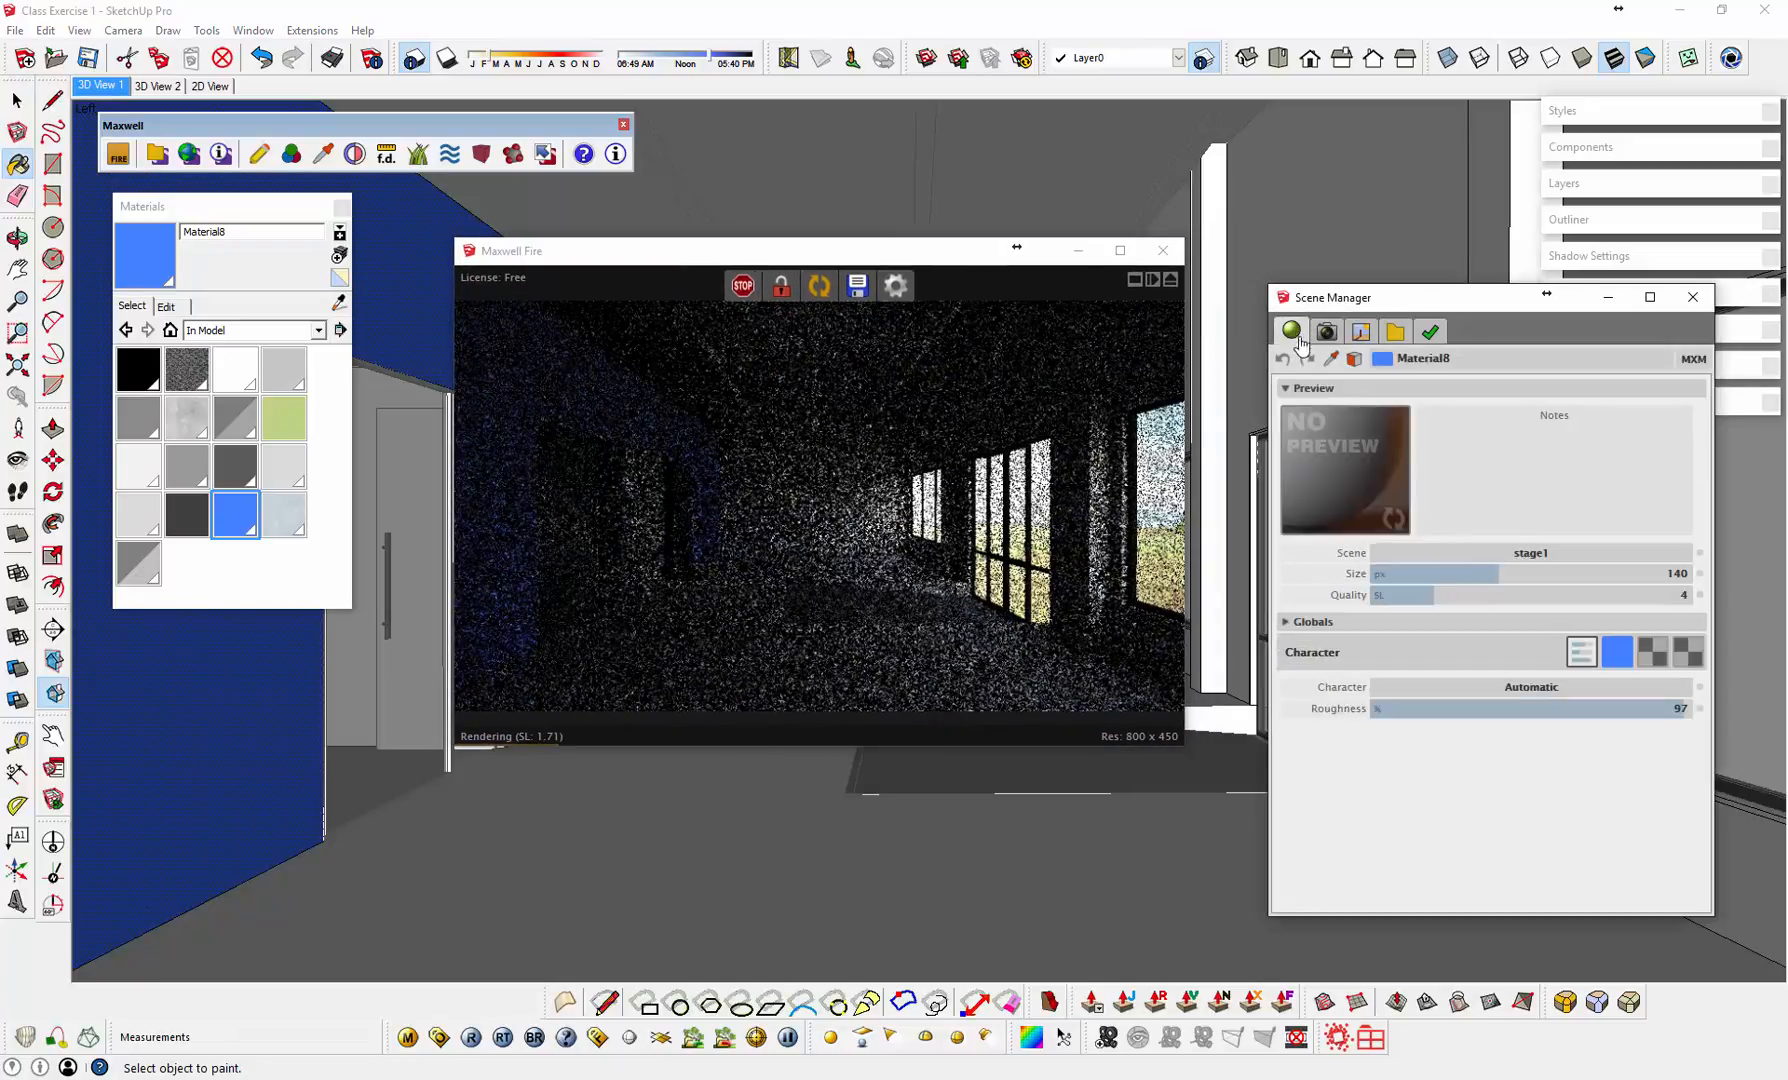
click(1612, 655)
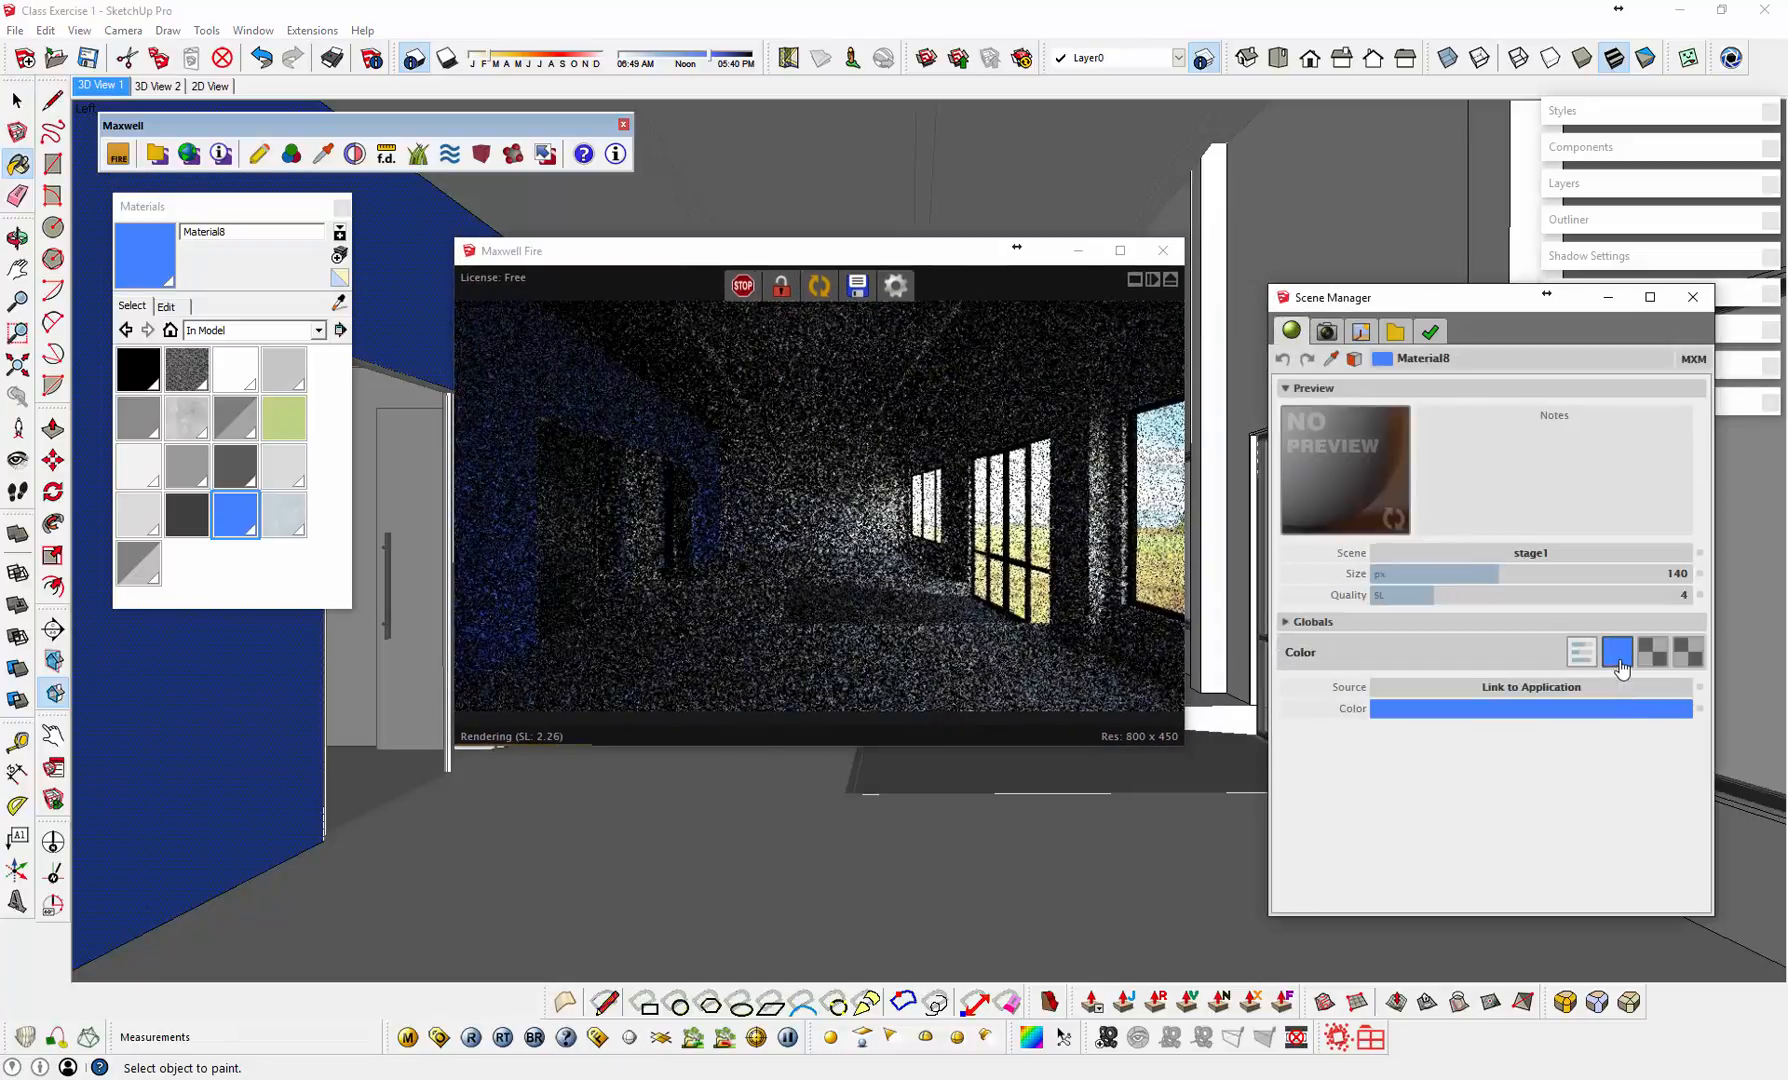
click(1467, 712)
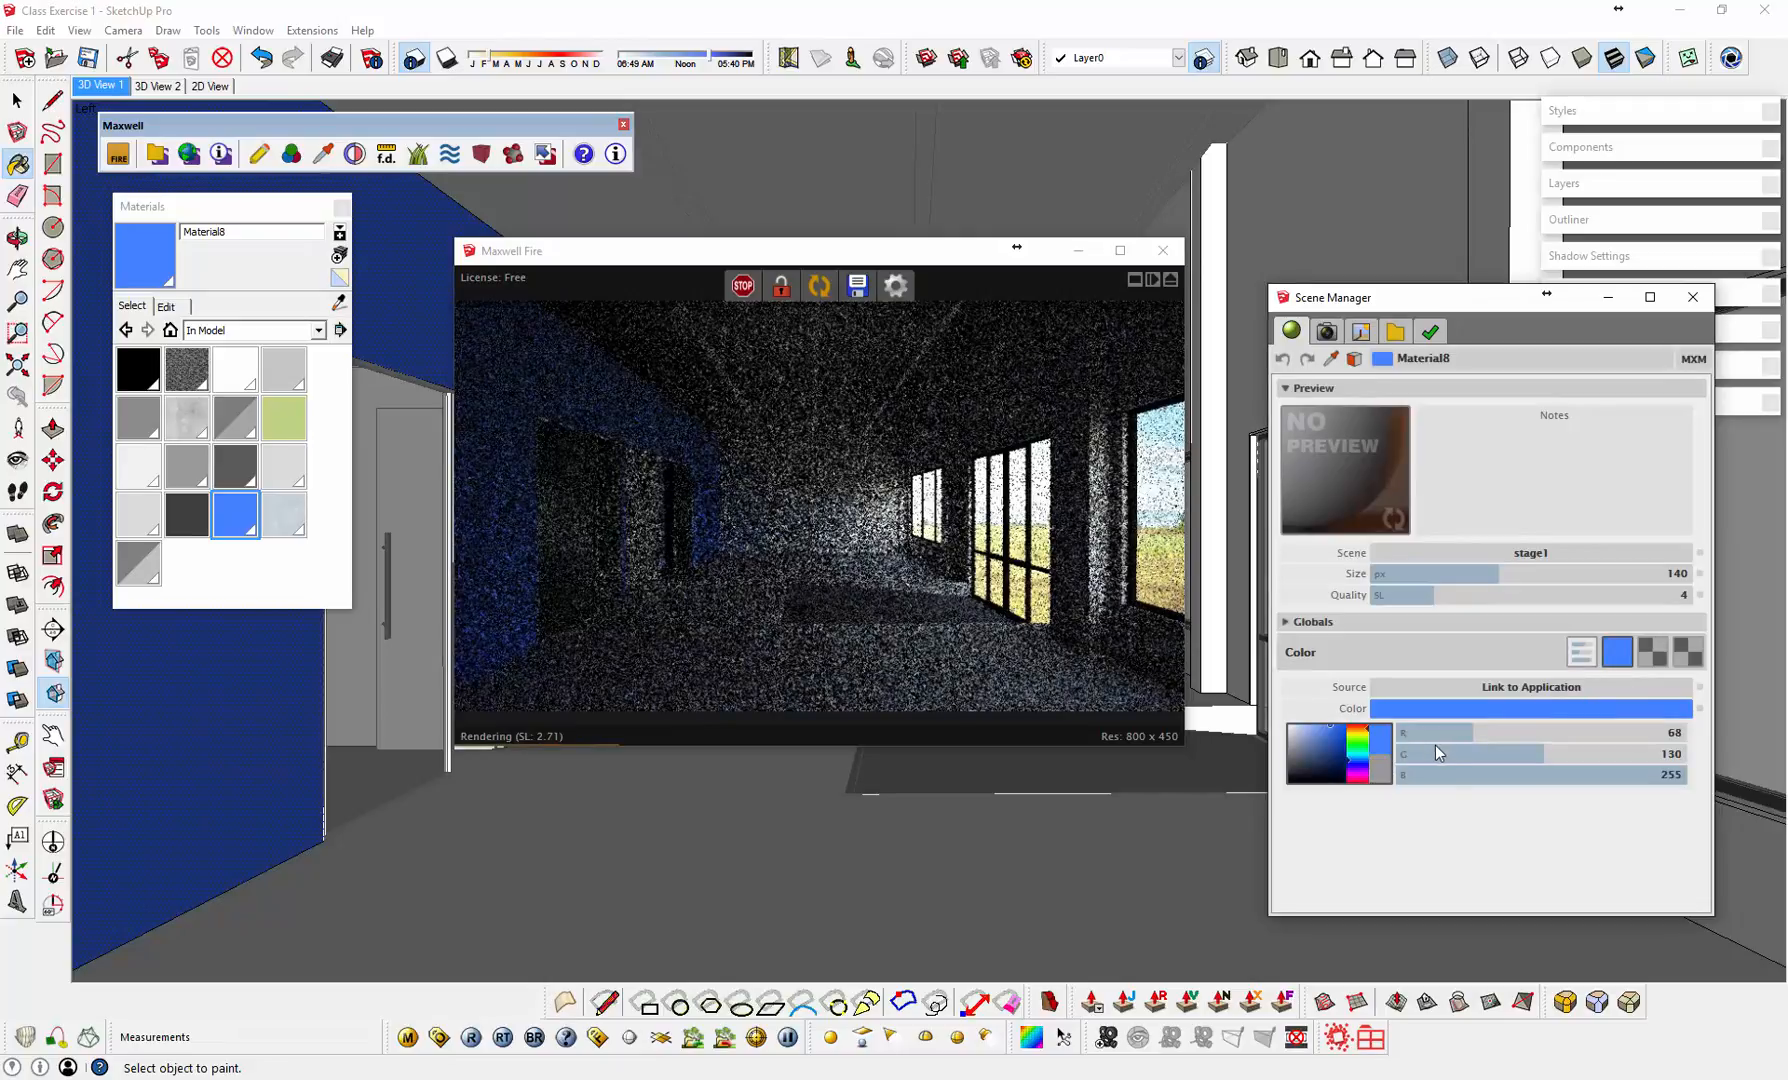
drag(1328, 747, 1303, 744)
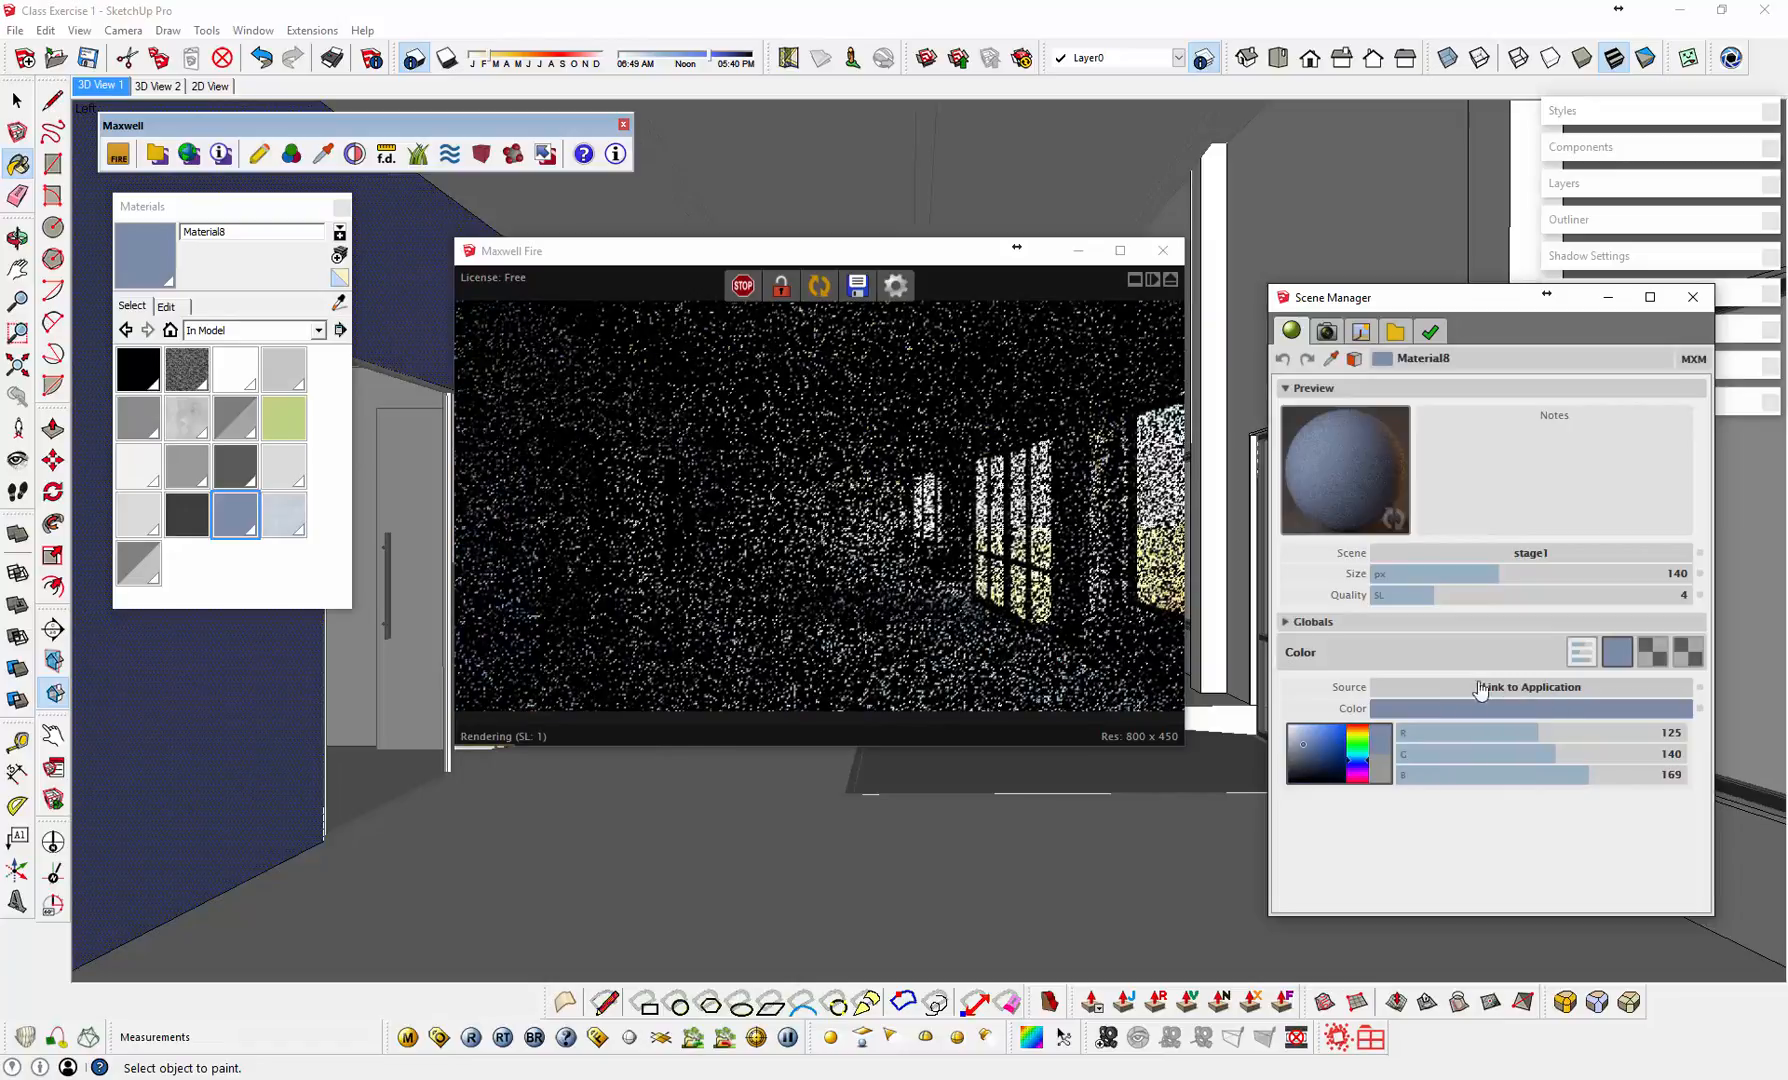
Step: Expand the wall material's global settings, lower its roughness to 29 and shift the Maxwell Fire window further from the Scene Manager
click(1287, 623)
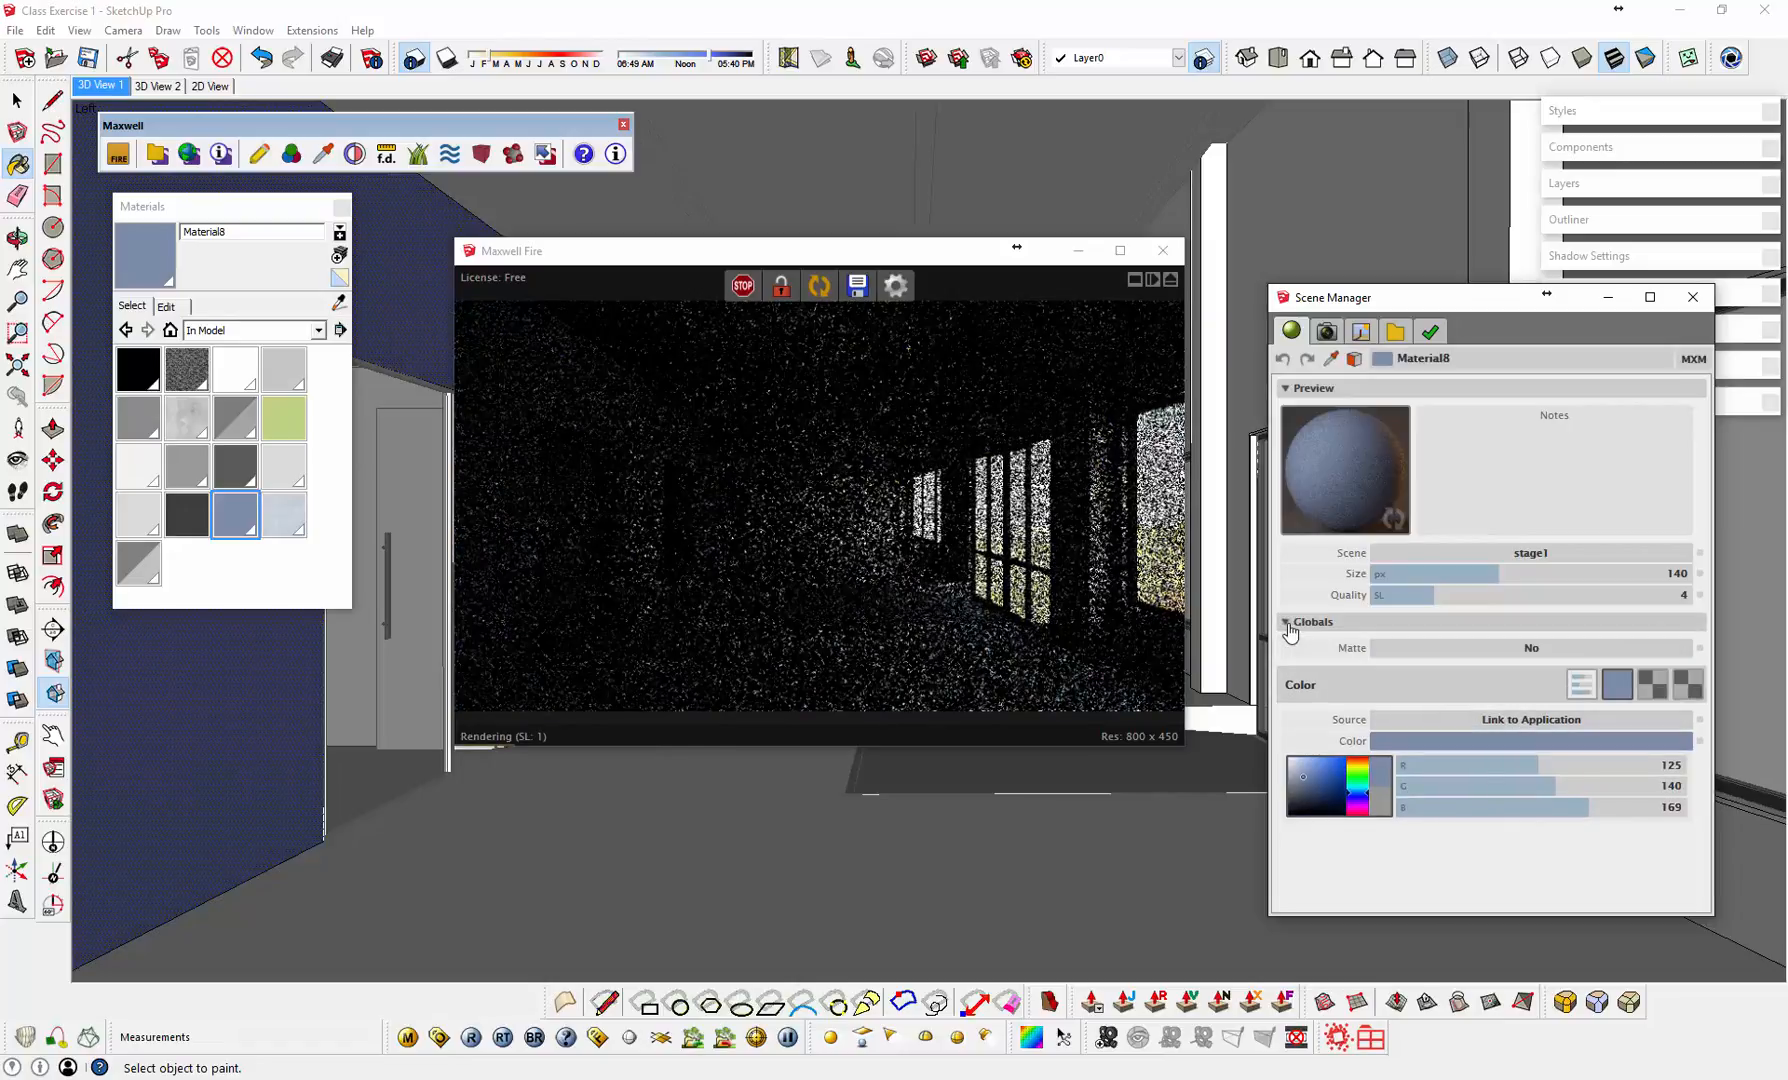
click(1493, 652)
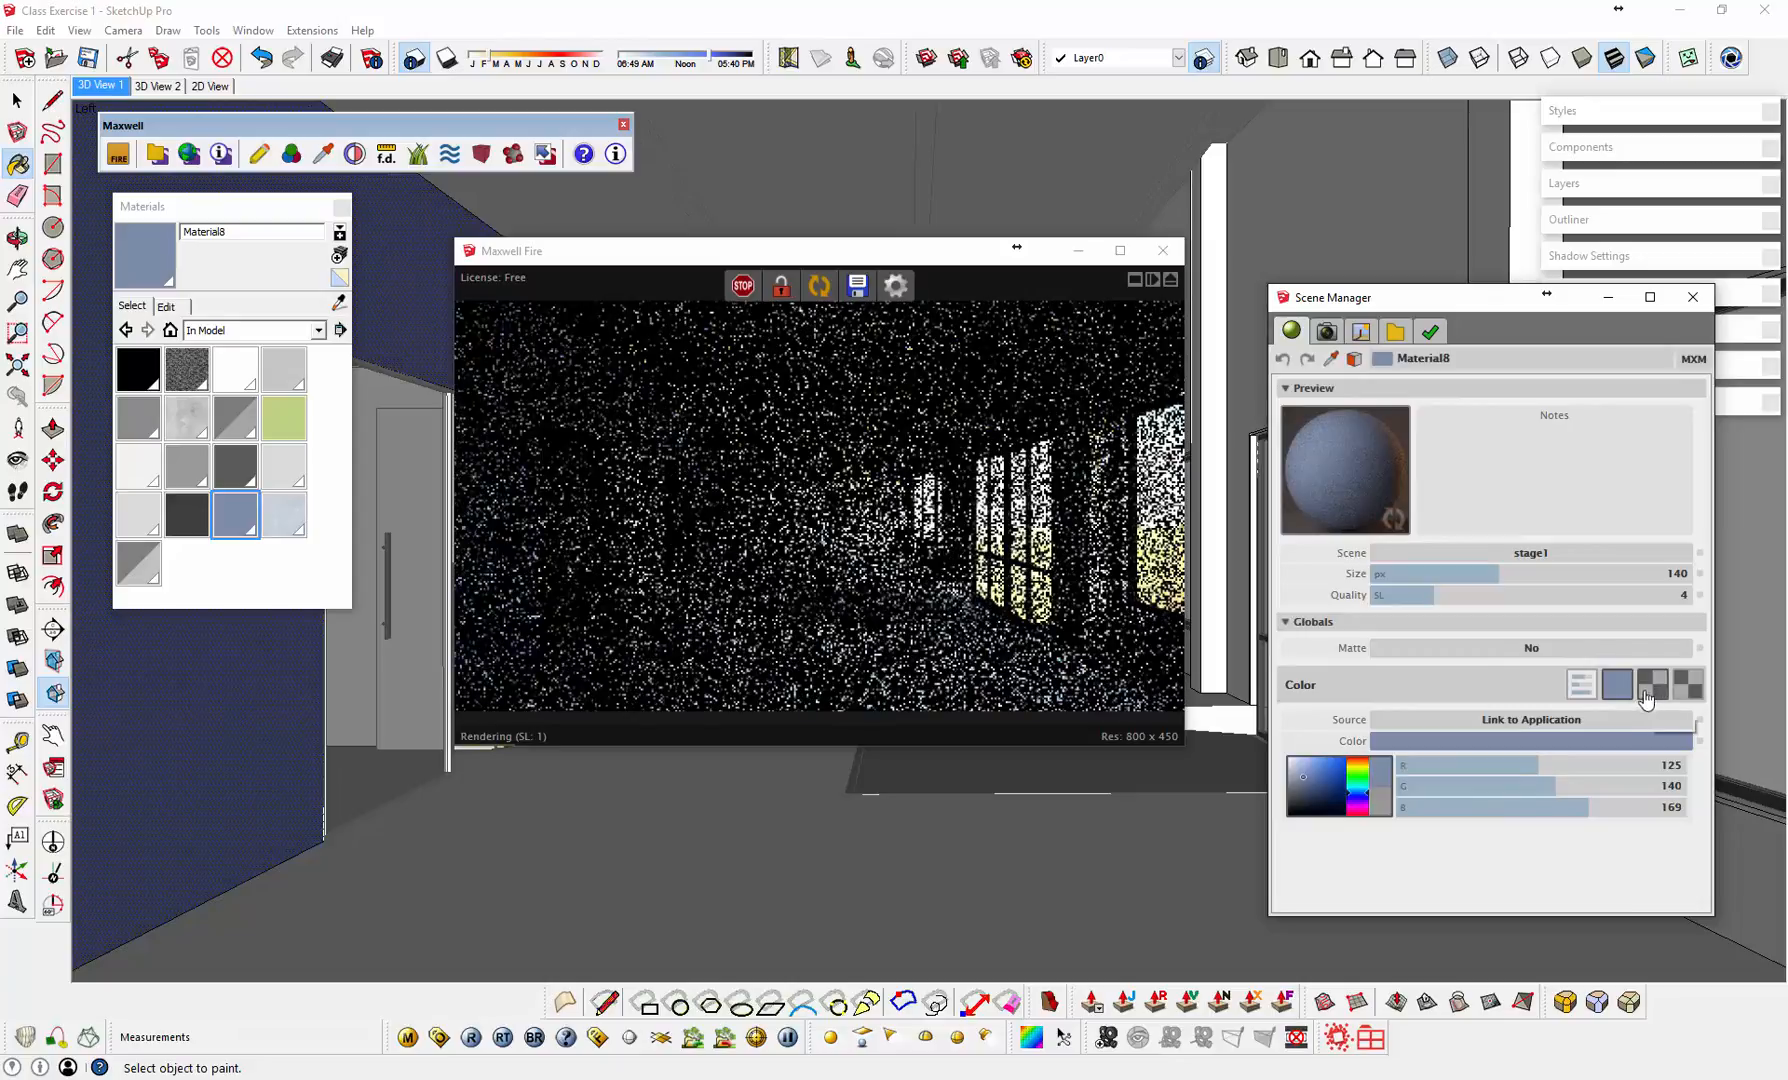
click(1581, 685)
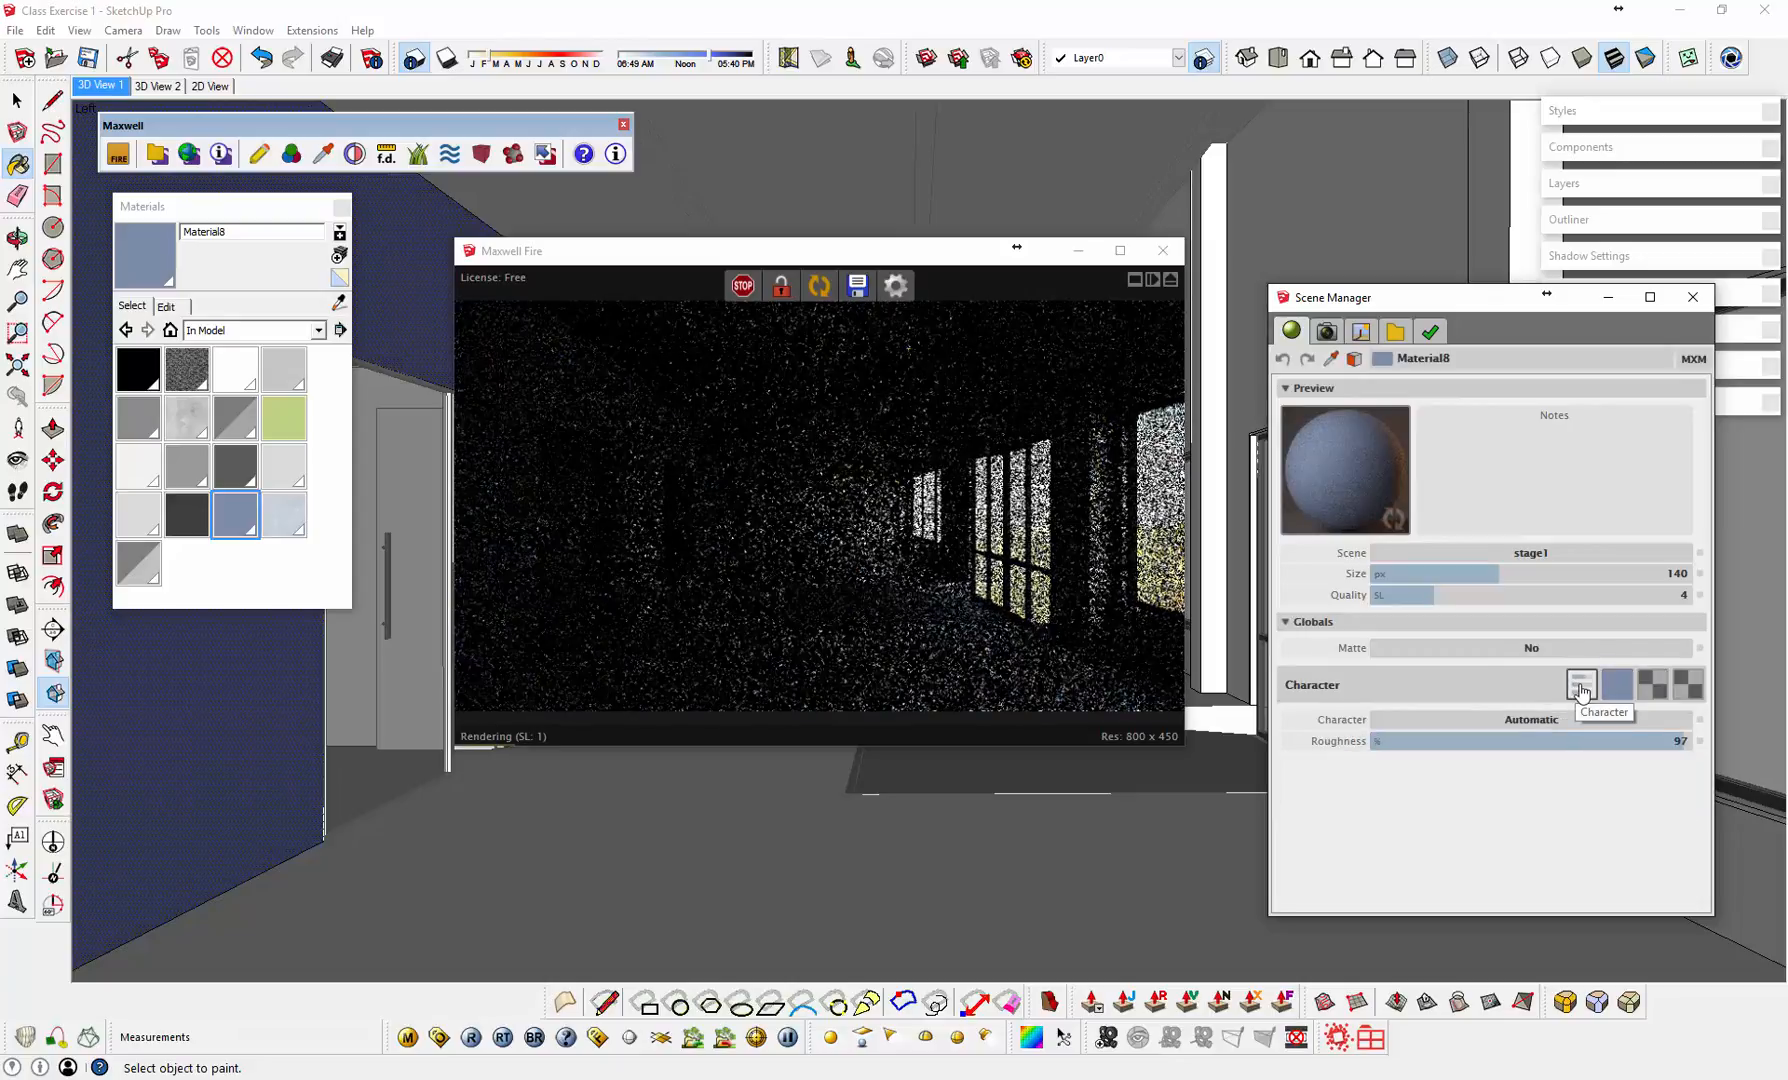
click(1502, 742)
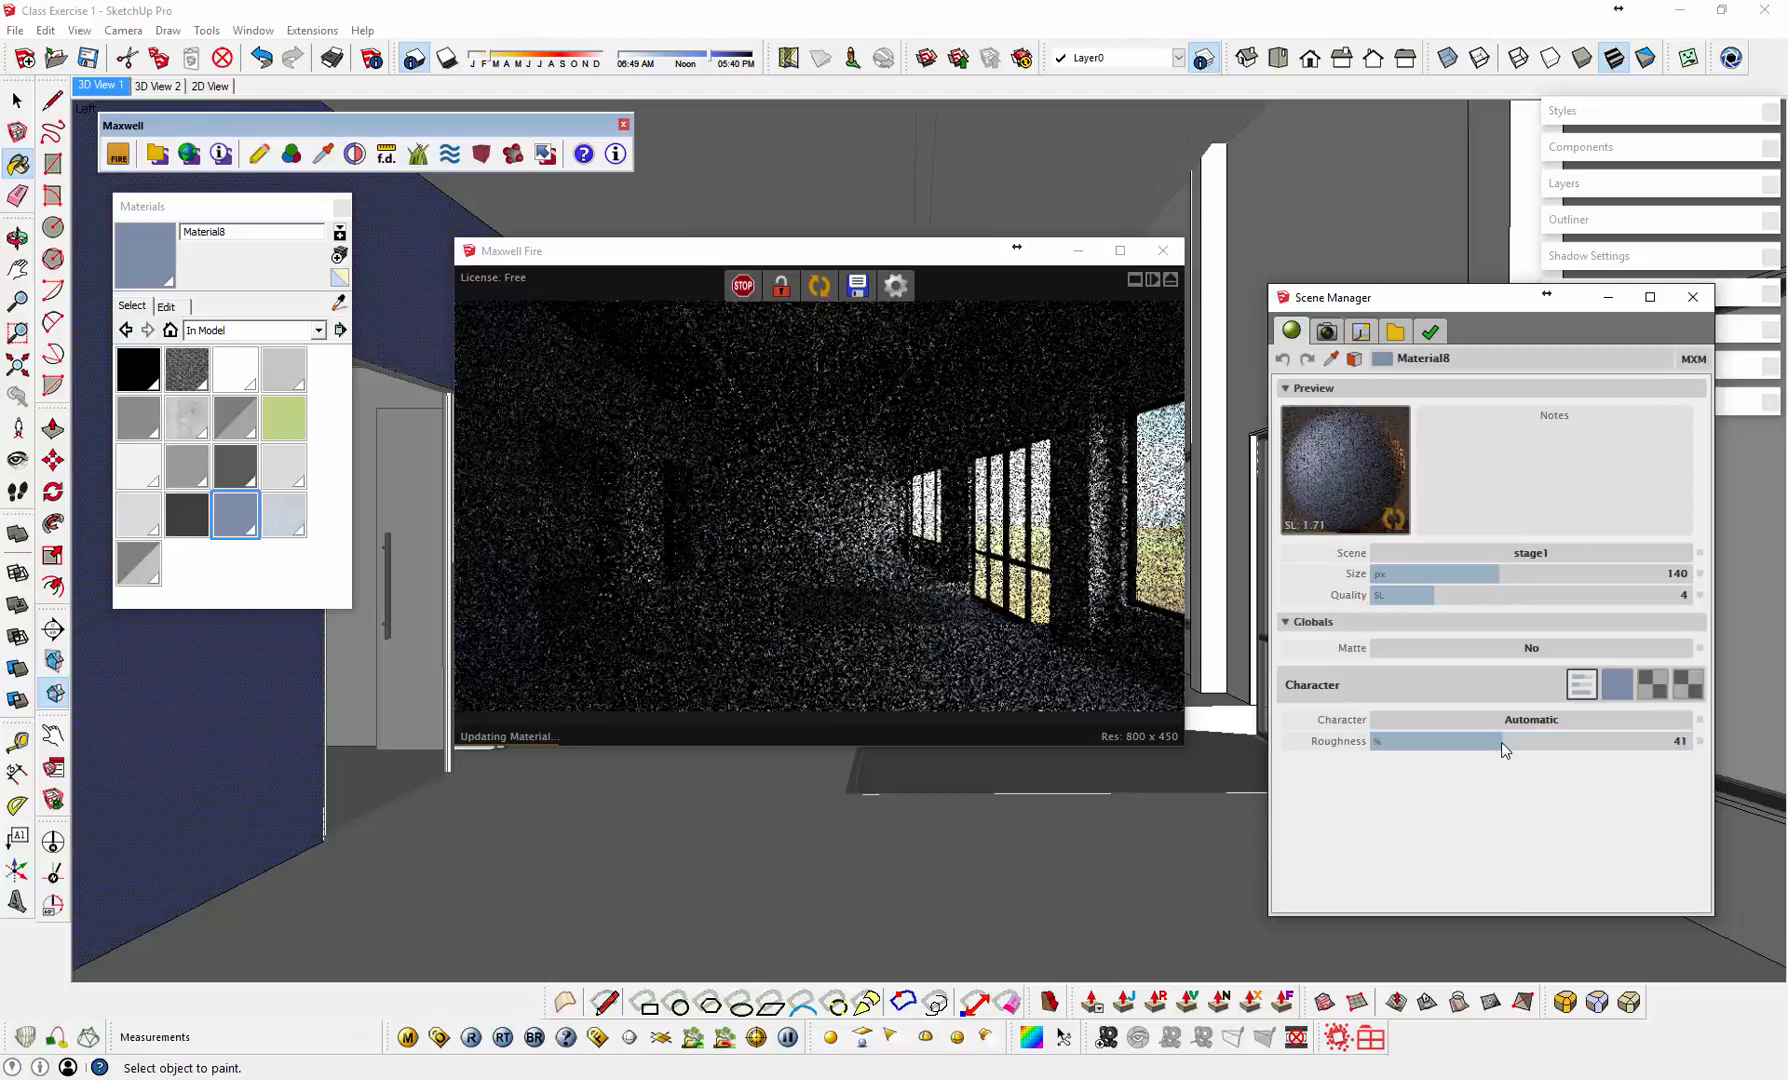
click(1484, 752)
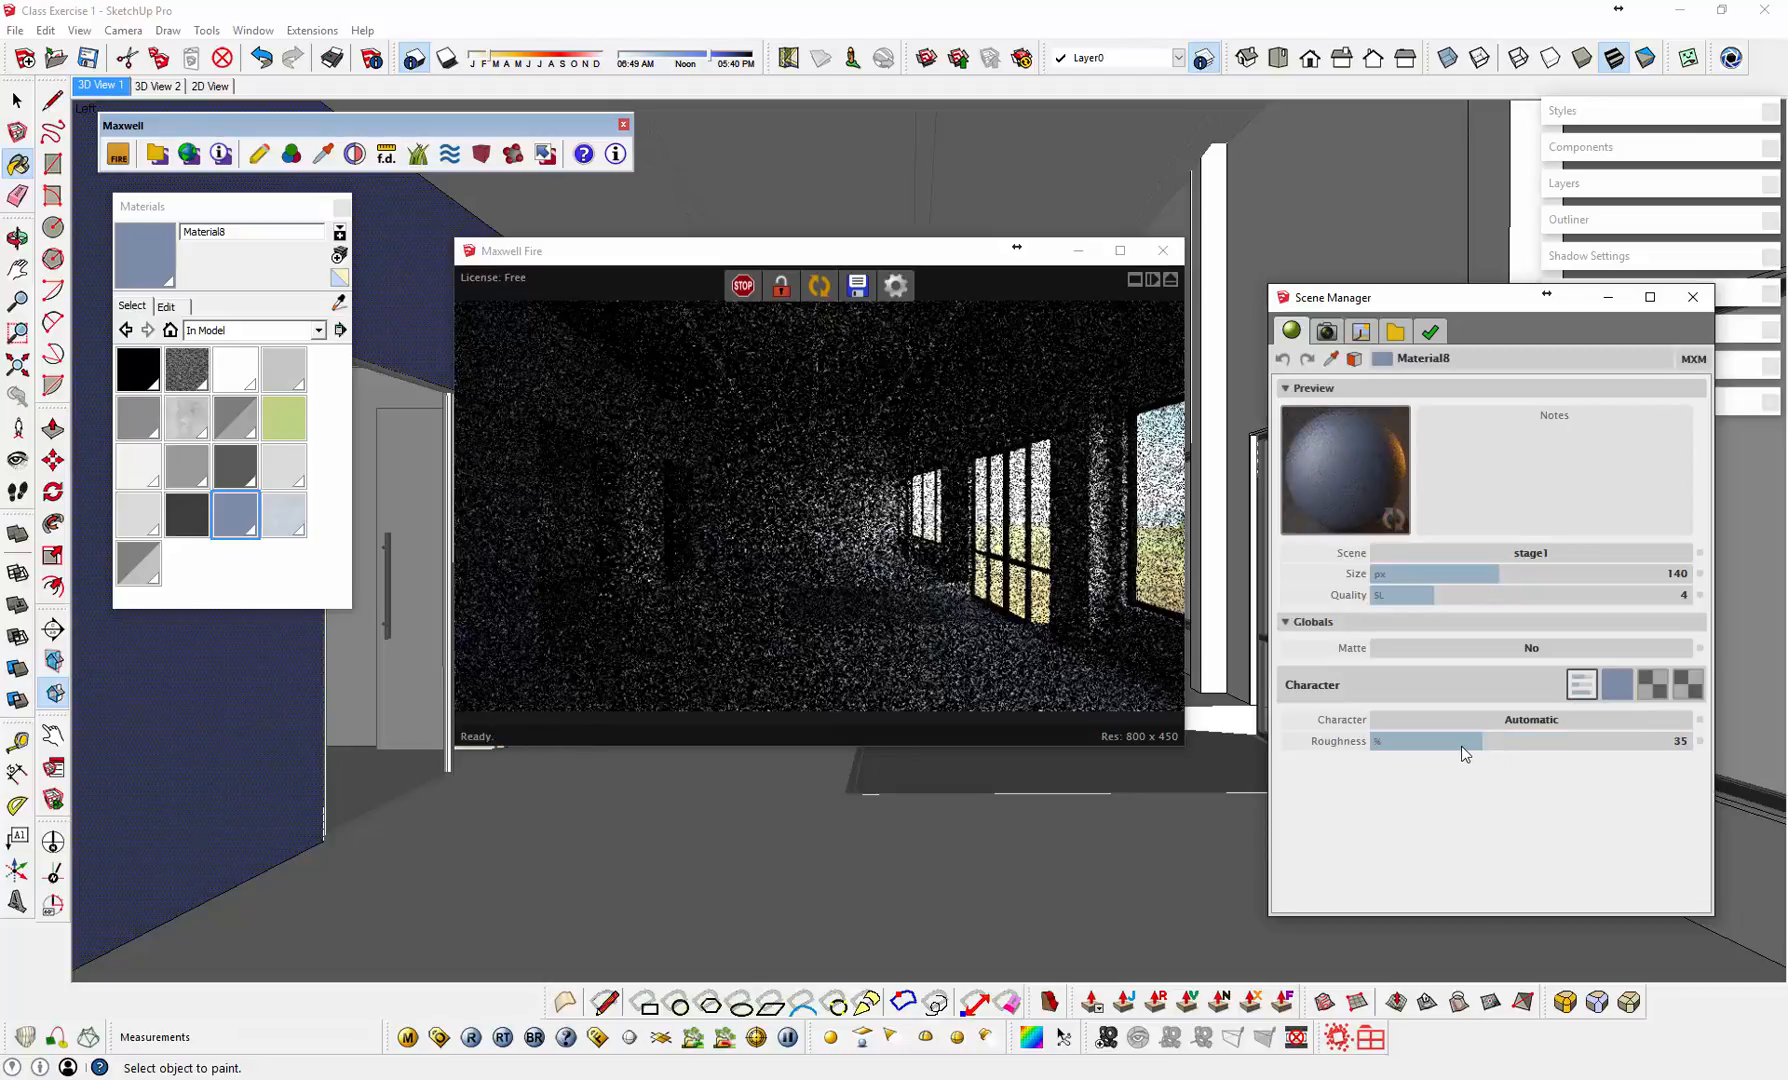
click(1462, 752)
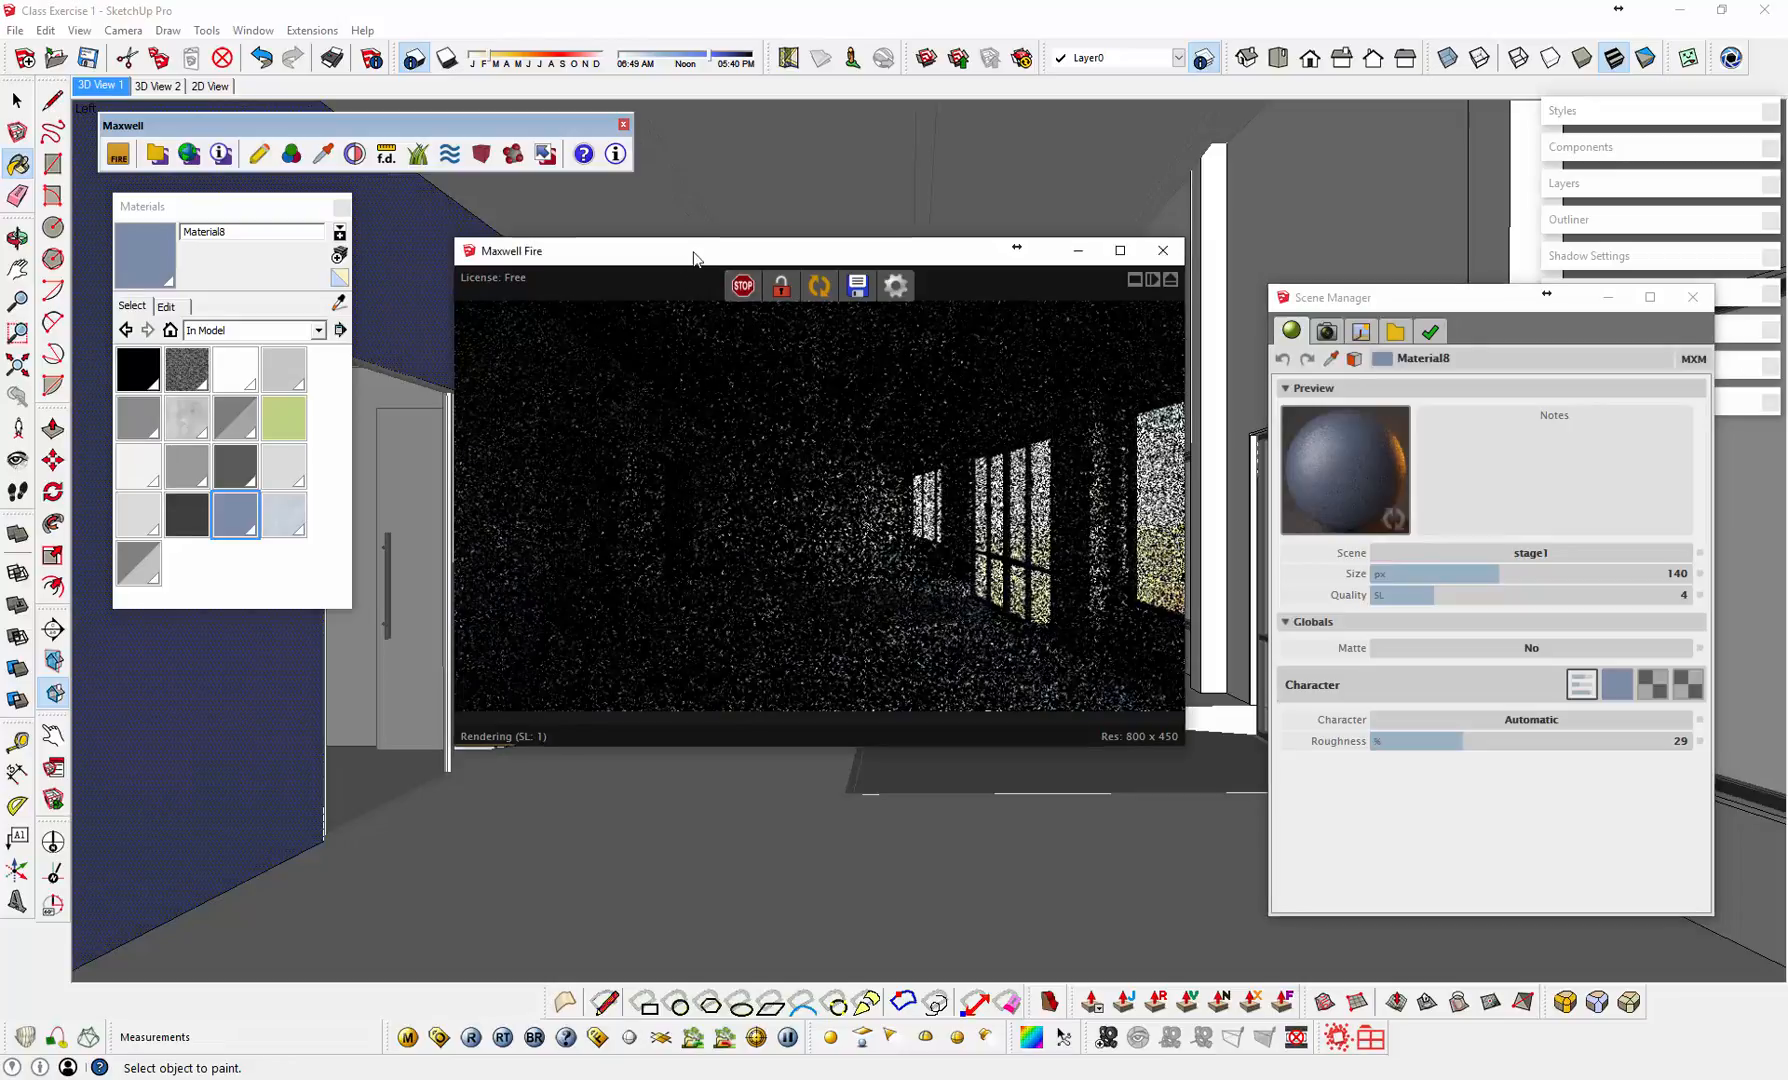
drag(693, 251, 628, 241)
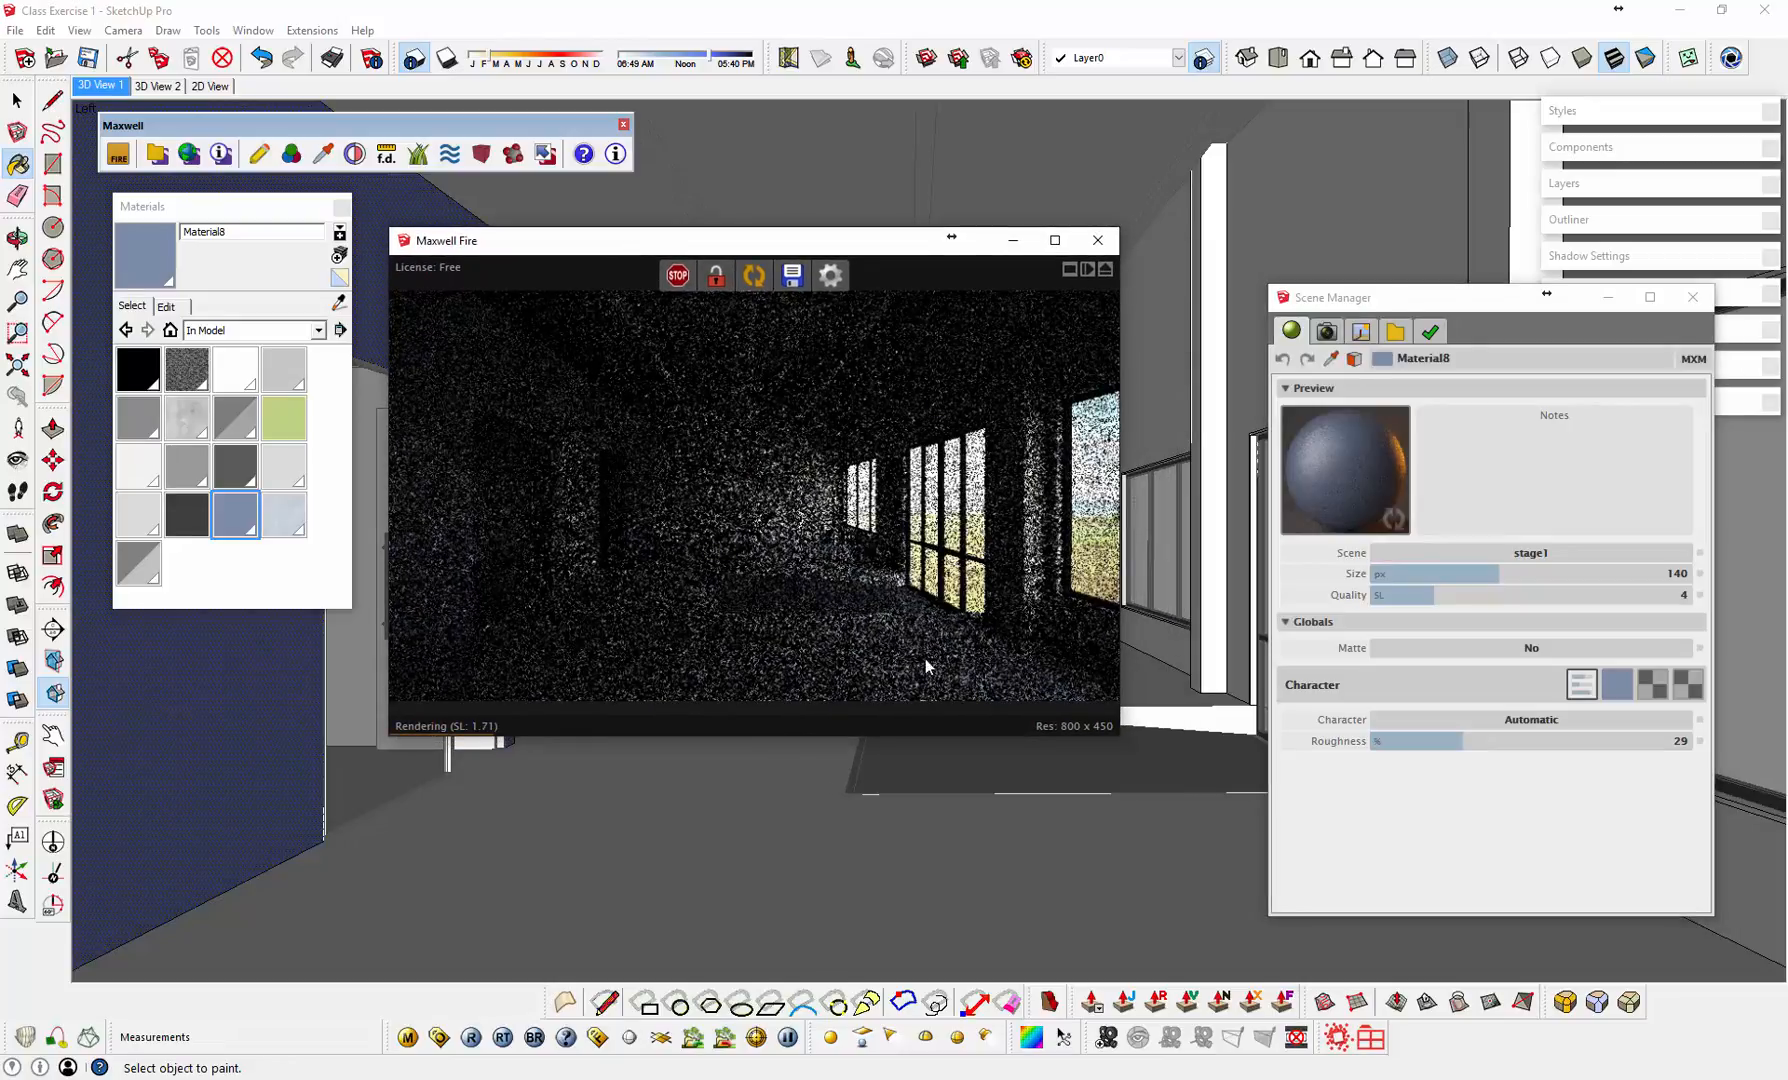